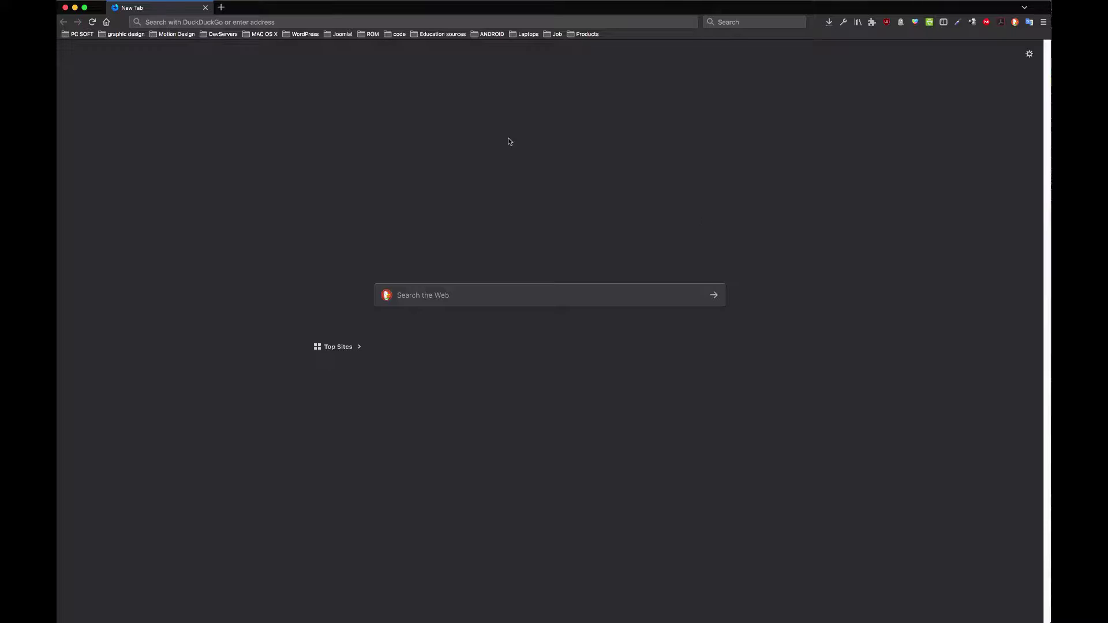
Step: Enter caa-burundi.org/accueil in Firefox's address bar and pick the 'Tableau de bord' wp-admin suggestion
{"action": "left_click", "coordinate": [425, 21]}
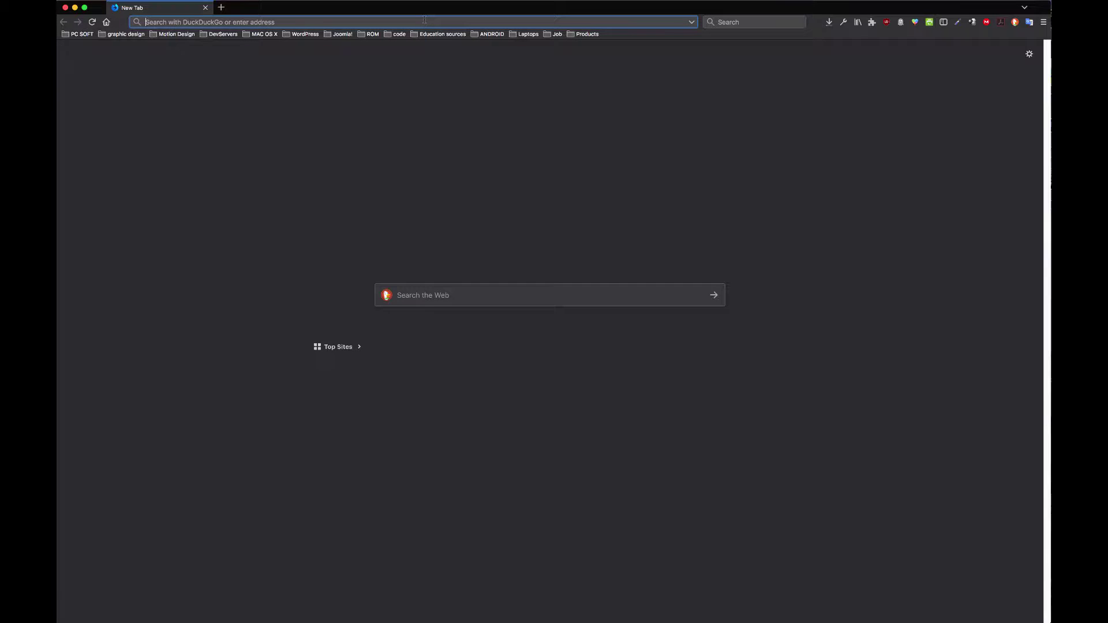
{"action": "type", "text": "caa-burundi.org/"}
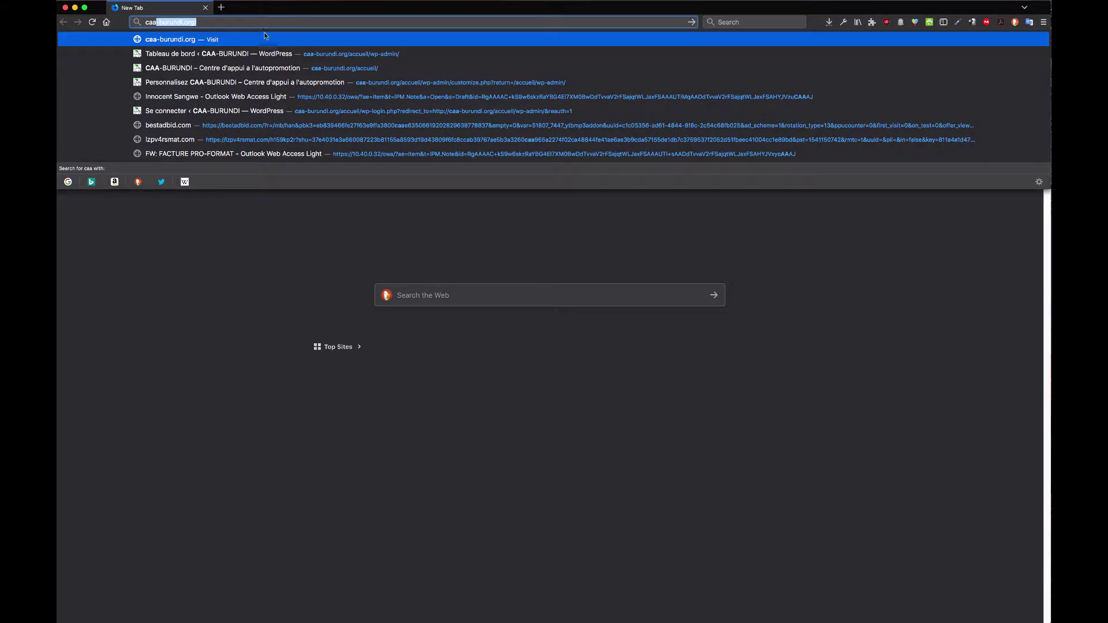
{"action": "left_click", "coordinate": [306, 22]}
{"action": "type", "text": "accue"}
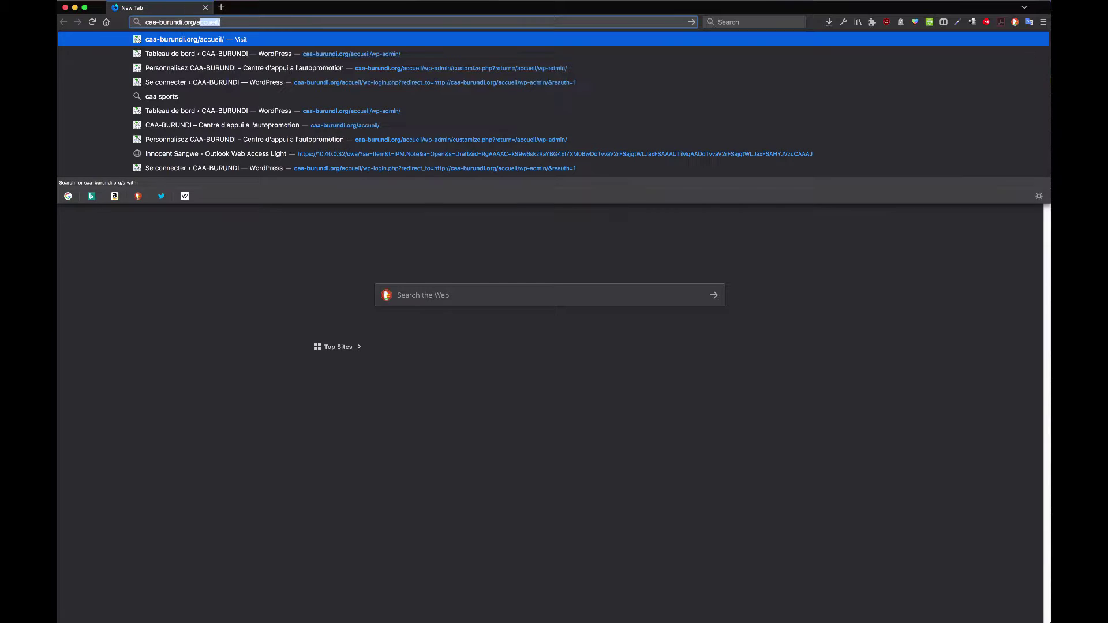
{"action": "left_click", "coordinate": [302, 54]}
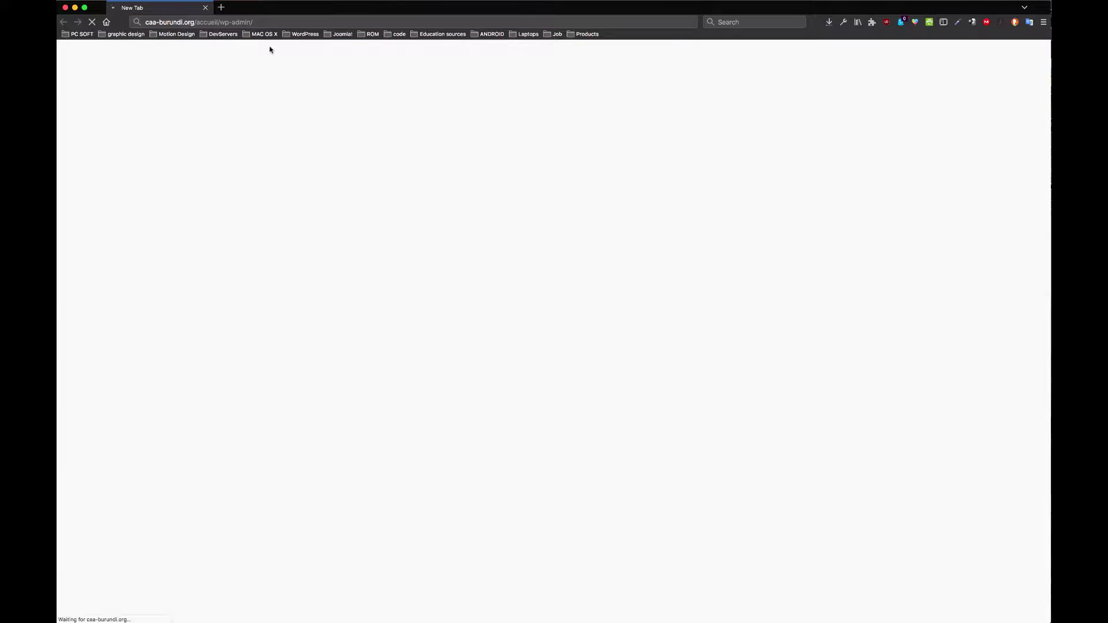
Step: Select the wp-admin/ part of the address while the Tableau de bord finishes loading
{"action": "left_click", "coordinate": [254, 22]}
{"action": "left_click", "coordinate": [254, 22]}
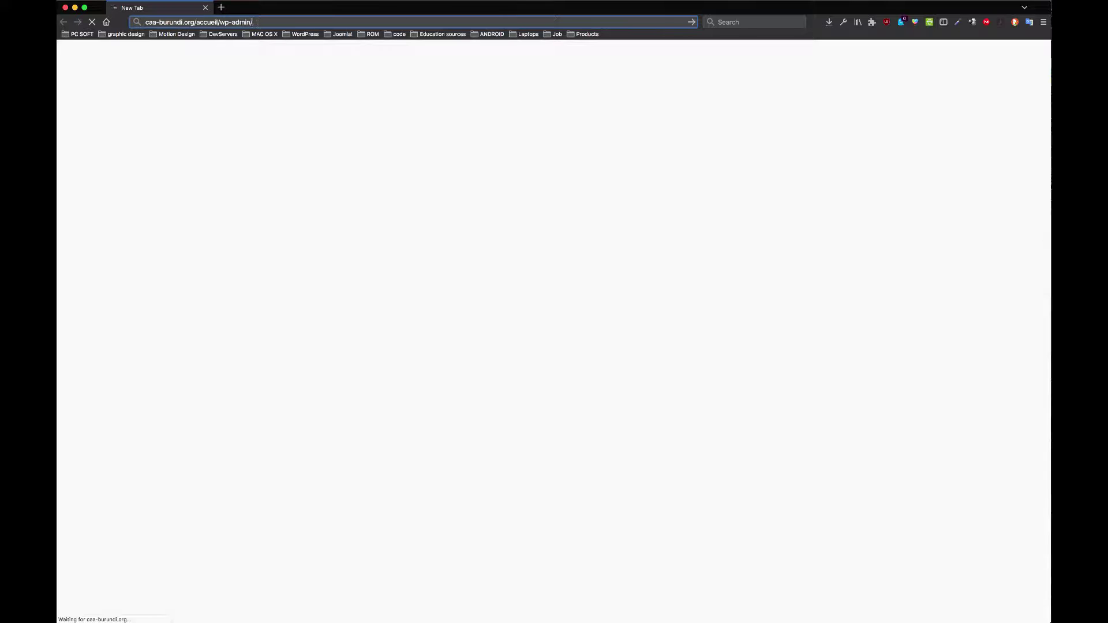
{"action": "left_click_drag", "start_coordinate": [255, 22], "coordinate": [220, 22]}
{"action": "left_click", "coordinate": [253, 22]}
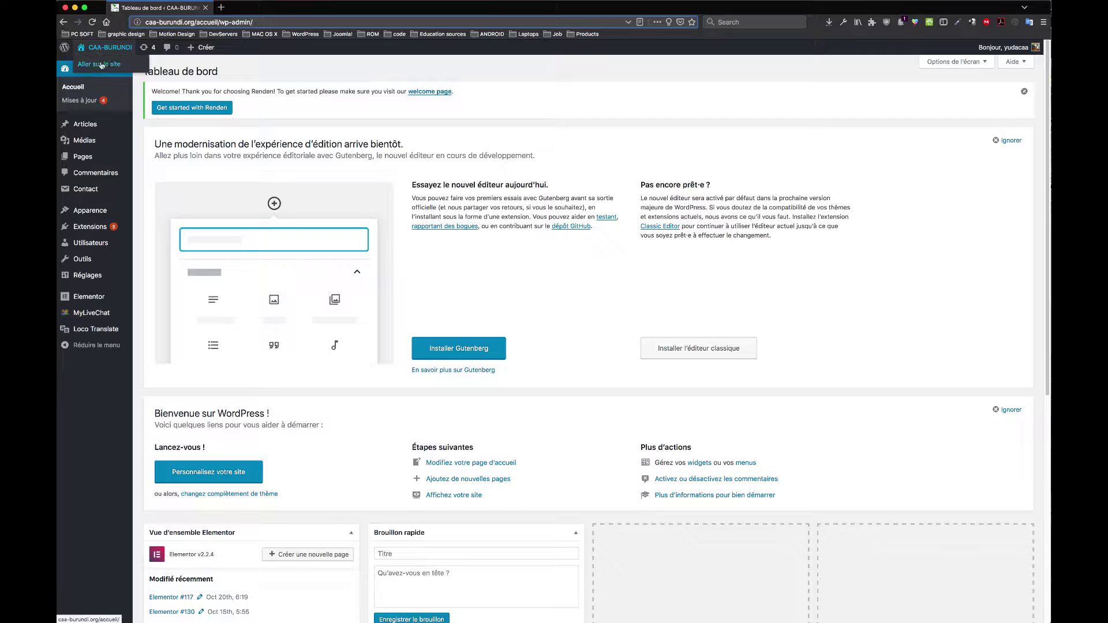
Step: Open the public CAA-BURUNDI site in a new tab via 'Aller sur le site', then return to the dashboard
{"action": "left_click", "coordinate": [103, 68], "text": "super"}
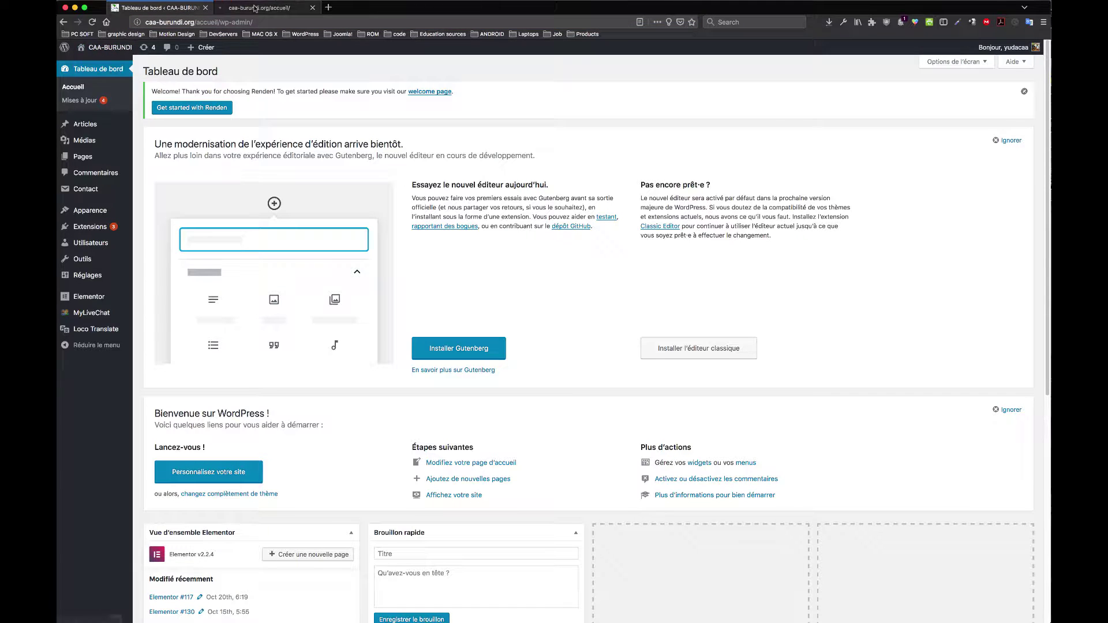
{"action": "left_click", "coordinate": [260, 8]}
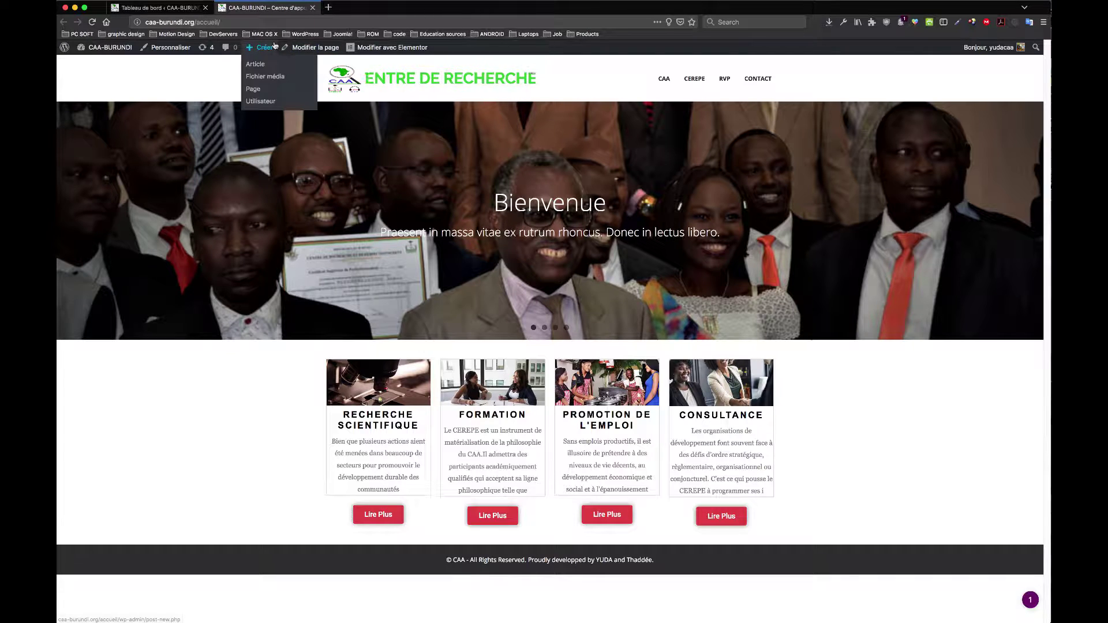
{"action": "left_click", "coordinate": [188, 10]}
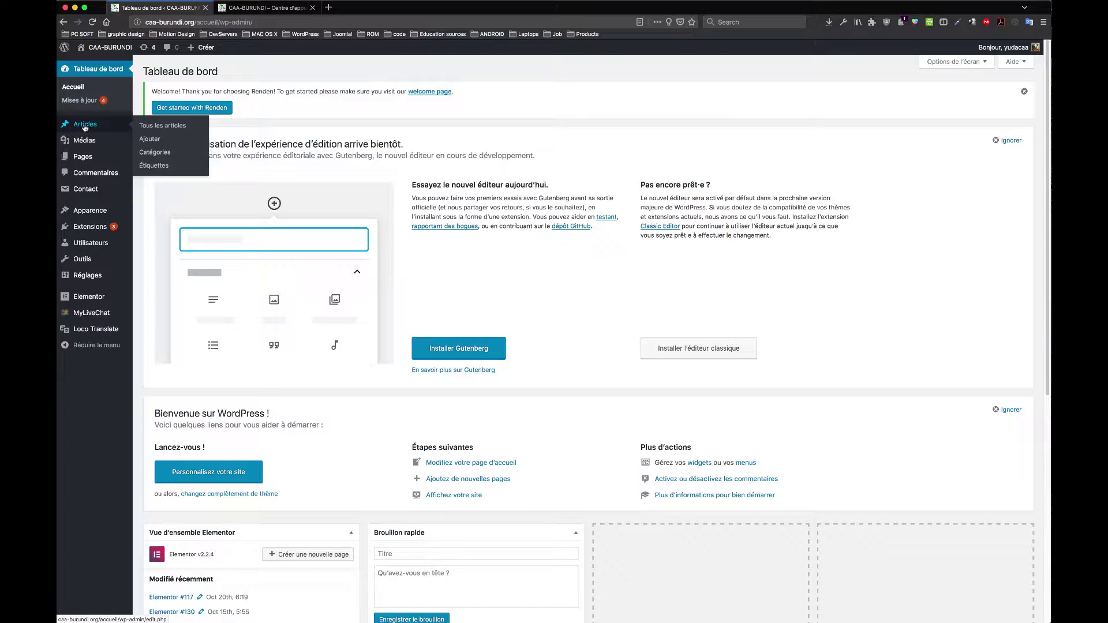
Step: Browse the Articles, Médias and Pages lists, ending on the 14-item media library
{"action": "left_click", "coordinate": [84, 126]}
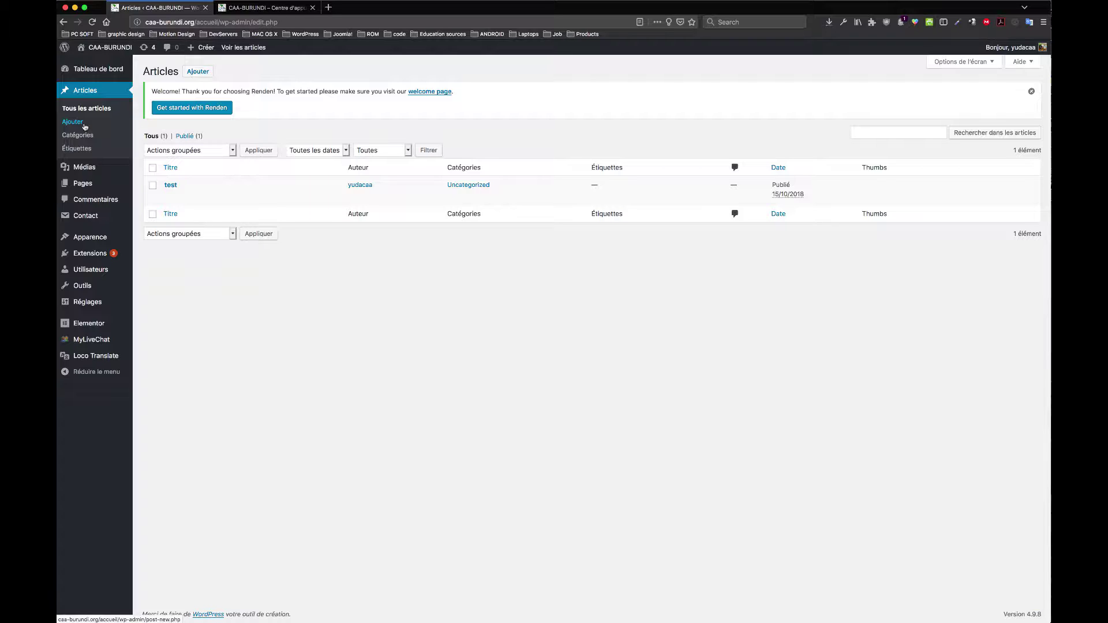
{"action": "left_click", "coordinate": [85, 169]}
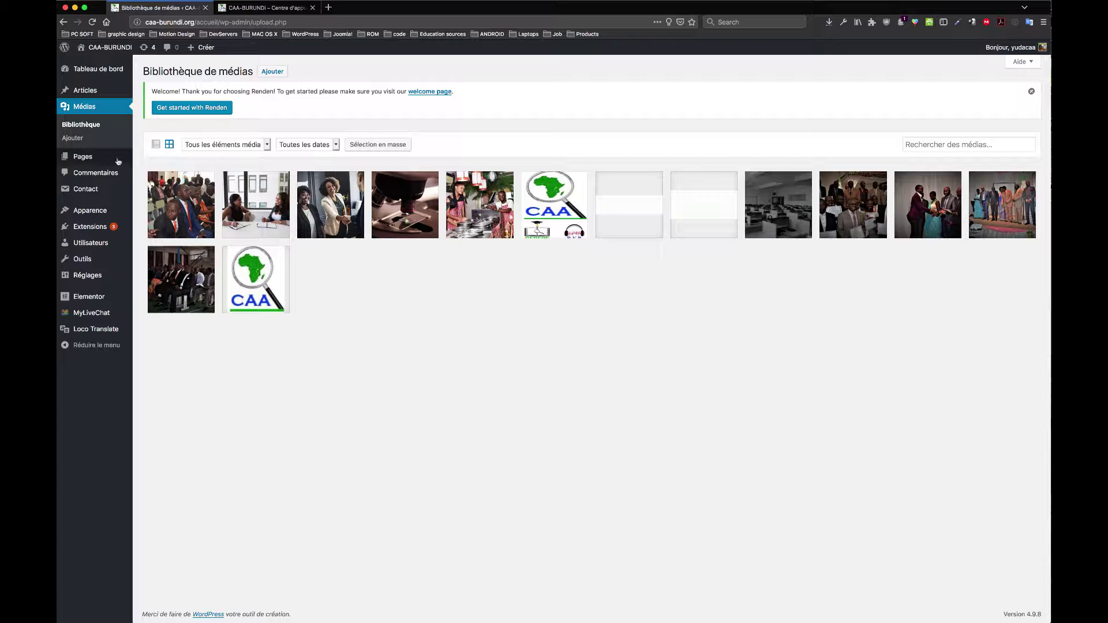
{"action": "mouse_move", "coordinate": [86, 158]}
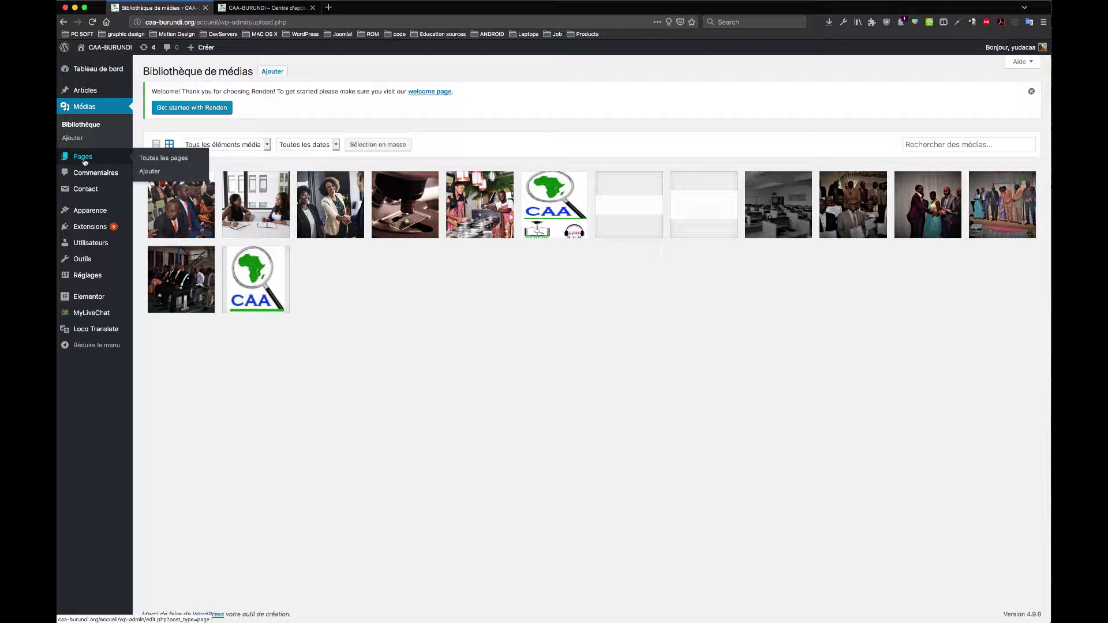
{"action": "left_click", "coordinate": [85, 161]}
{"action": "left_click", "coordinate": [86, 108]}
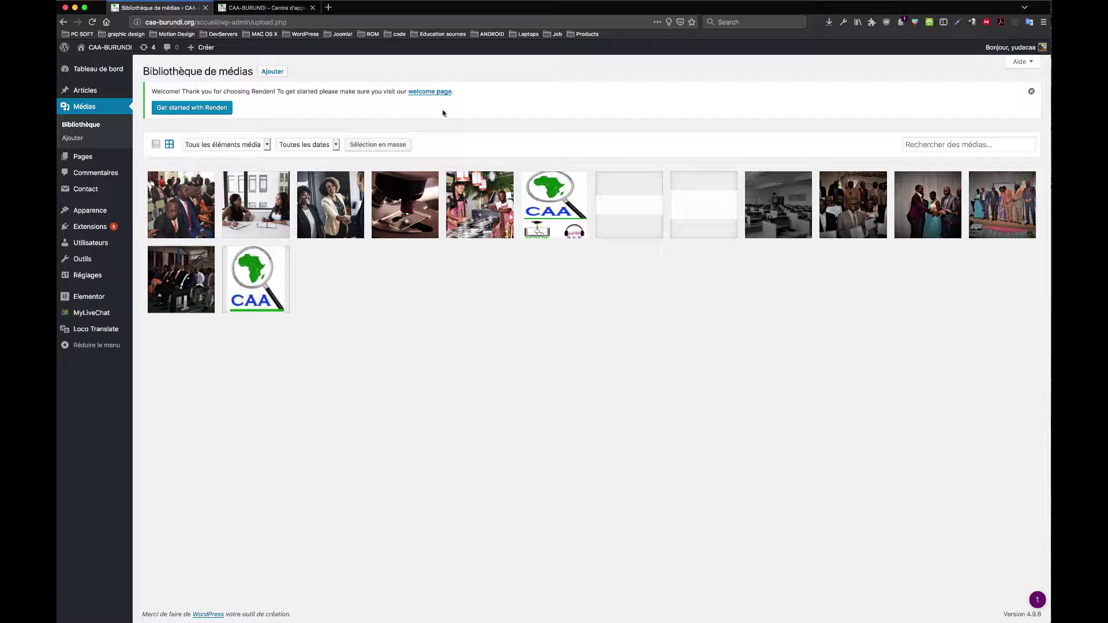
Step: Dismiss the Renden notice, upload 'Screen Shot 2018-09-21 at 4.40.36 PM', then view DSC_0053's details
{"action": "left_click", "coordinate": [1032, 93]}
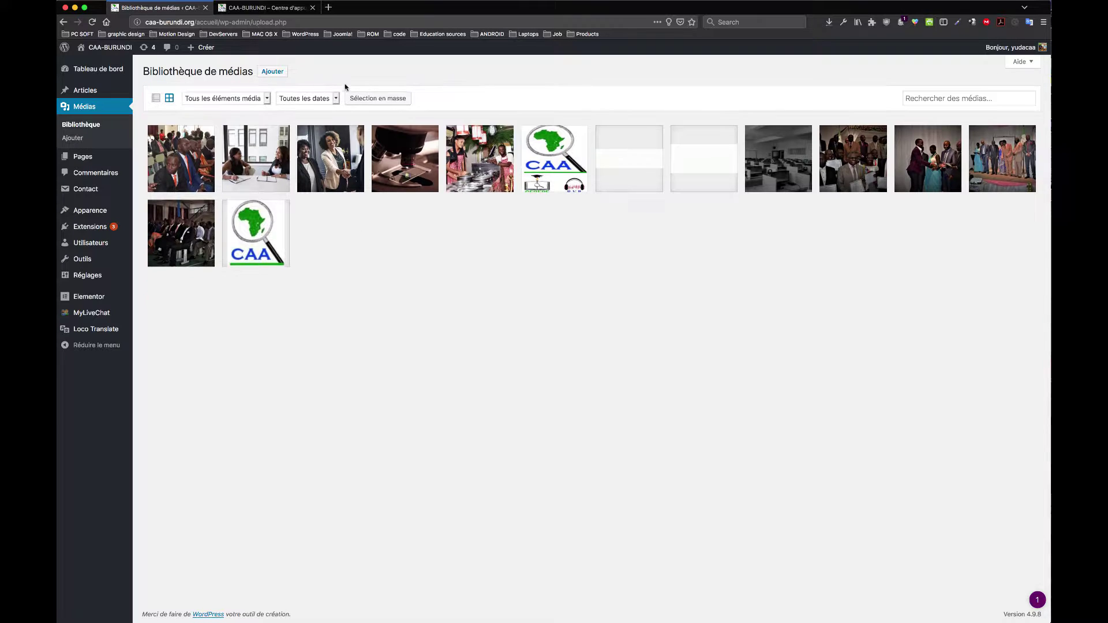
{"action": "left_click", "coordinate": [270, 73]}
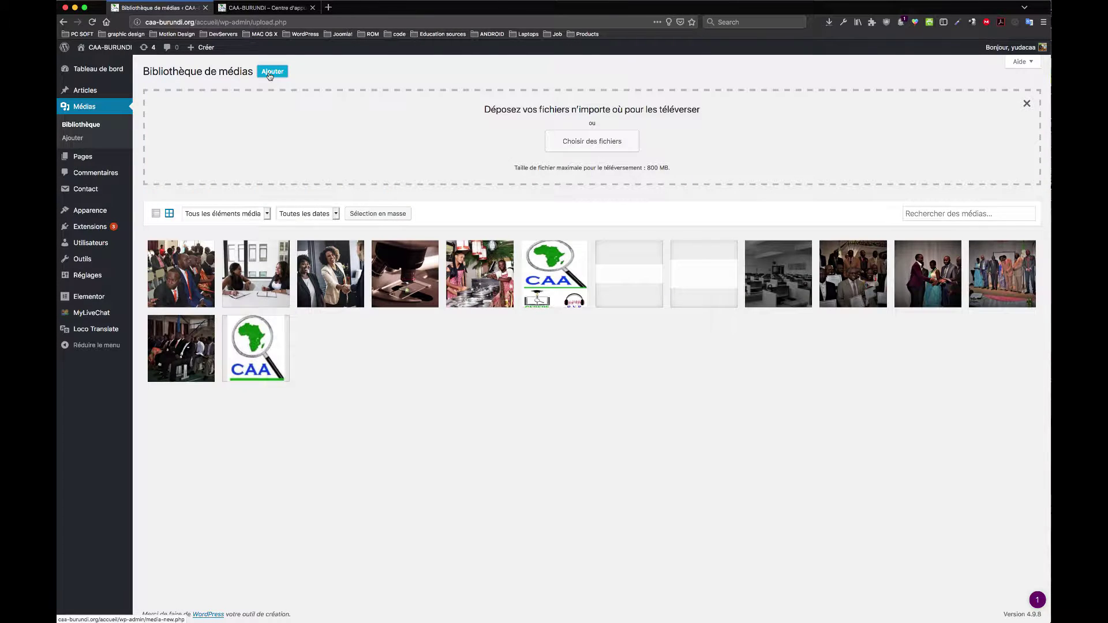
{"action": "left_click", "coordinate": [601, 146]}
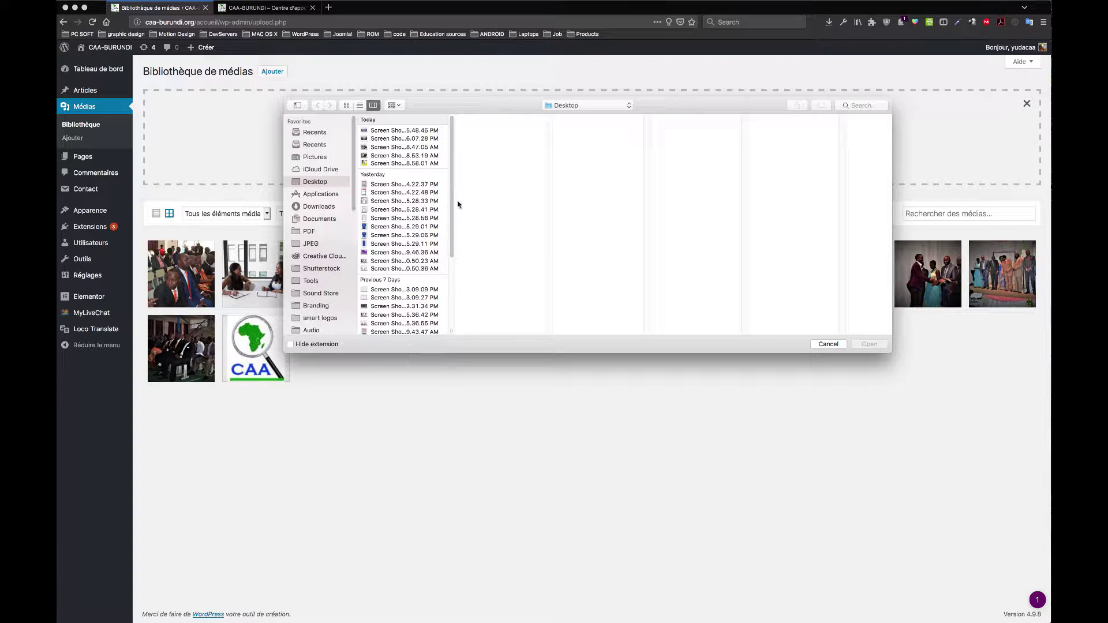
{"action": "scroll", "coordinate": [373, 288], "scroll_direction": "down", "scroll_amount": 5}
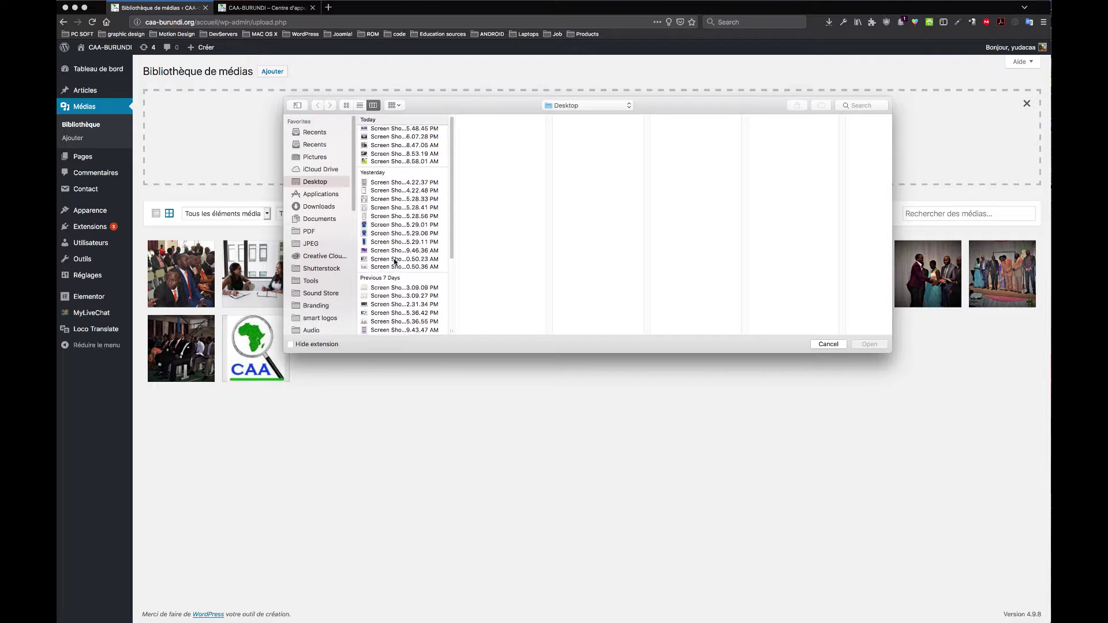
{"action": "left_click", "coordinate": [407, 314]}
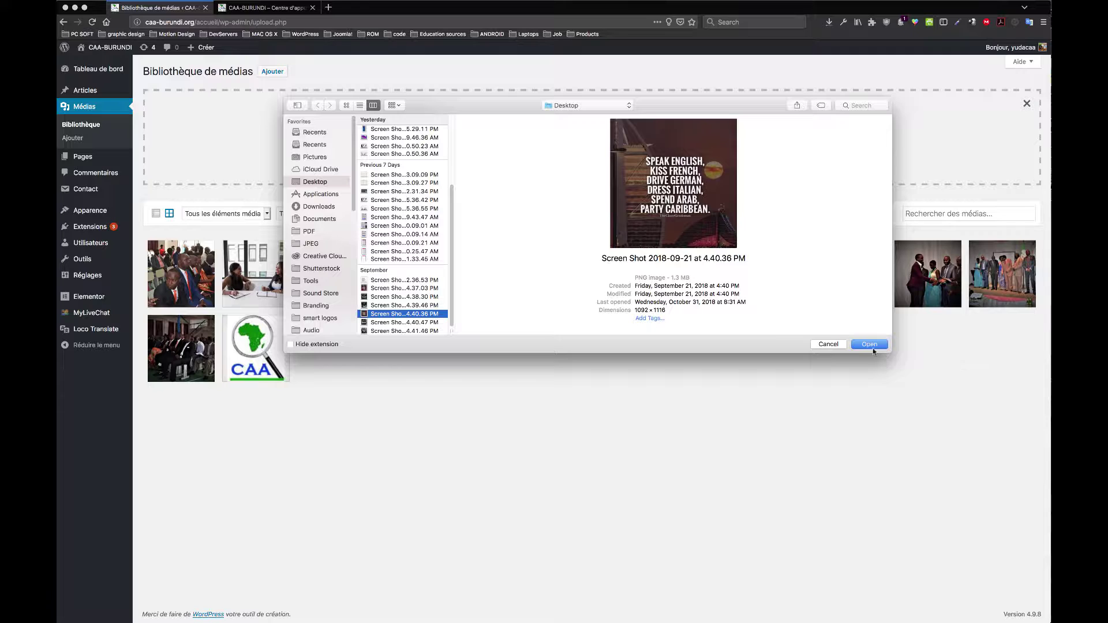
{"action": "left_click", "coordinate": [872, 346]}
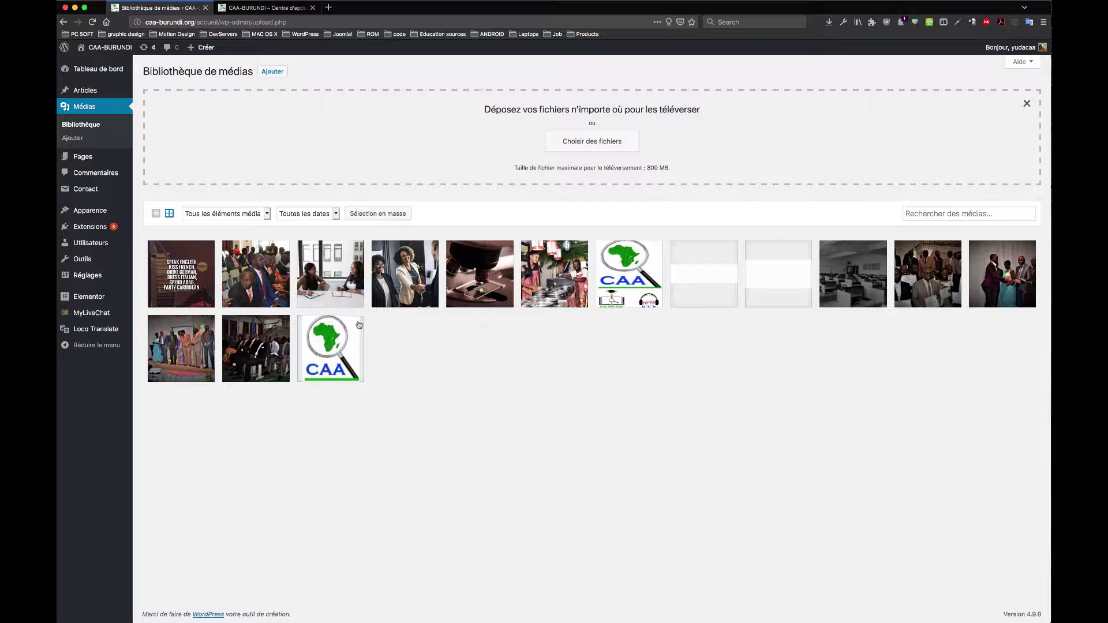
{"action": "left_click", "coordinate": [264, 261]}
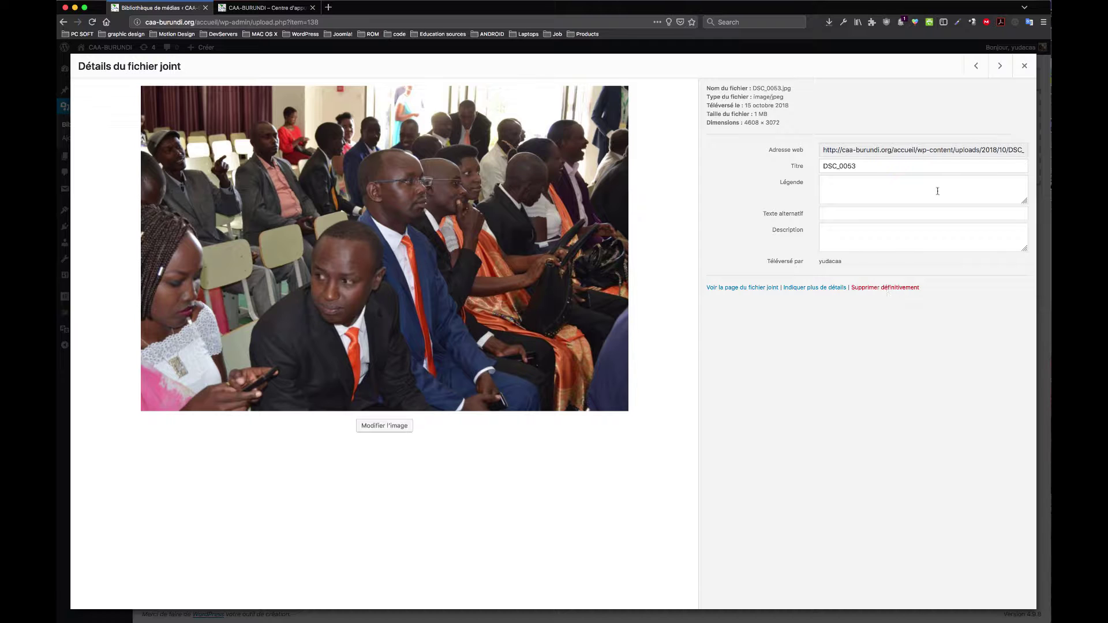
Step: Close the DSC_0053 details and permanently delete the SPEAK ENGLISH image, then go to Pages
{"action": "left_click", "coordinate": [1025, 65]}
{"action": "left_click", "coordinate": [186, 271]}
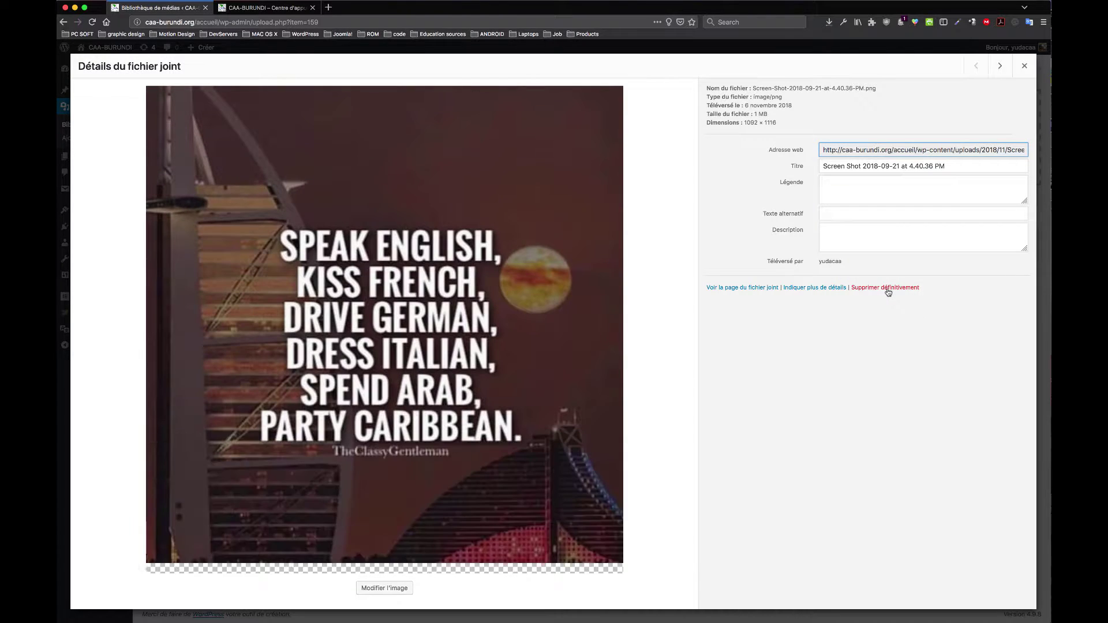
{"action": "left_click", "coordinate": [887, 288]}
{"action": "left_click", "coordinate": [628, 268]}
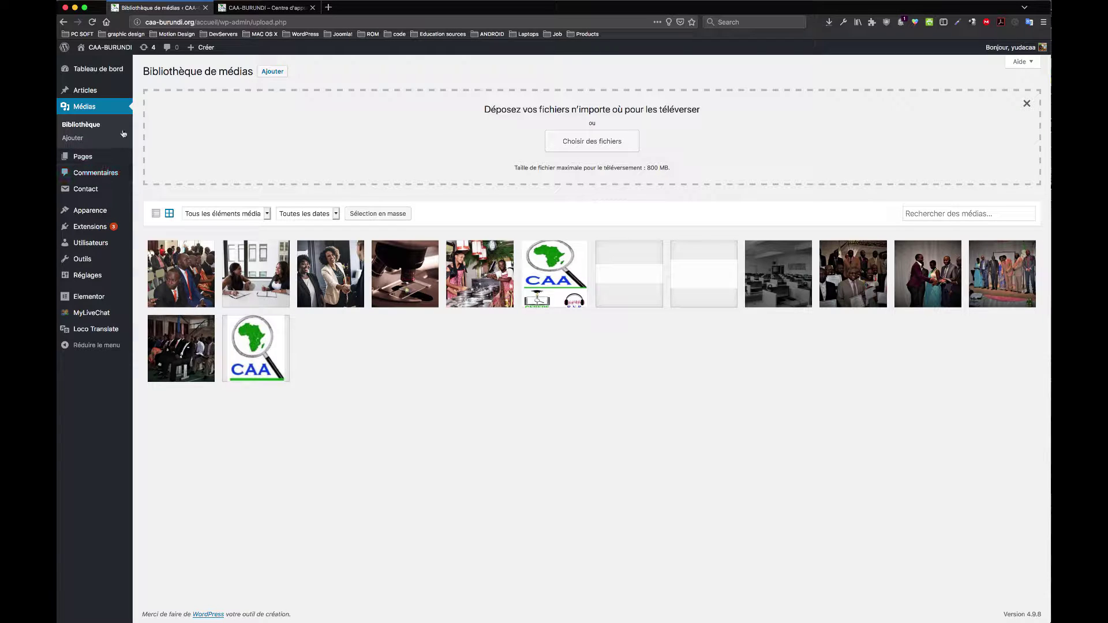
{"action": "left_click", "coordinate": [84, 157]}
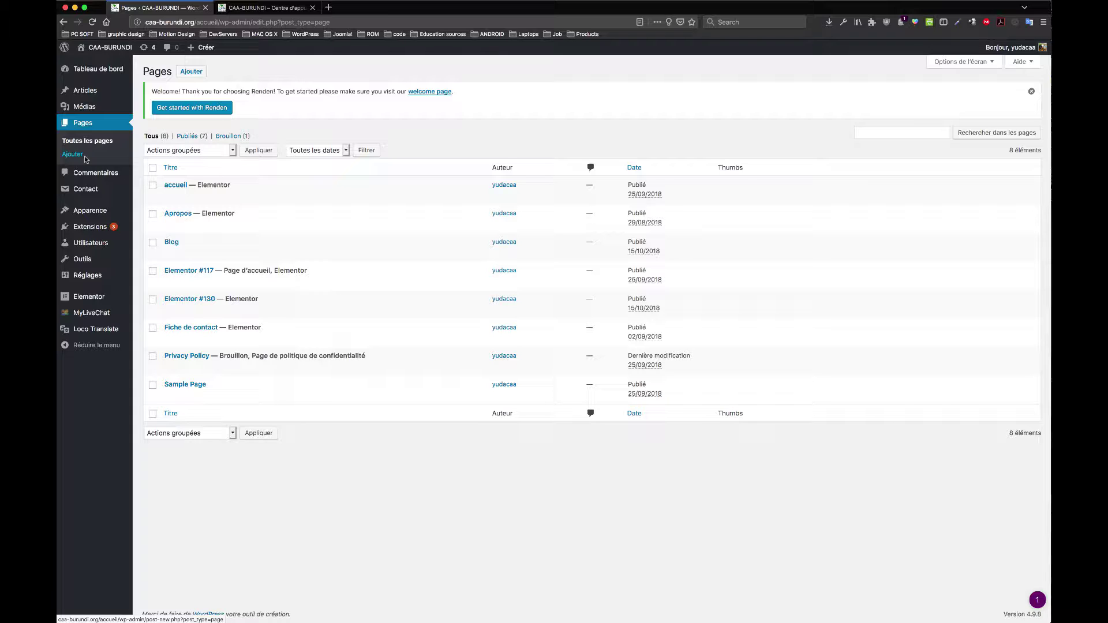
Step: Glance at the public home page tab, then open the empty Commentaires list
{"action": "left_click", "coordinate": [258, 10]}
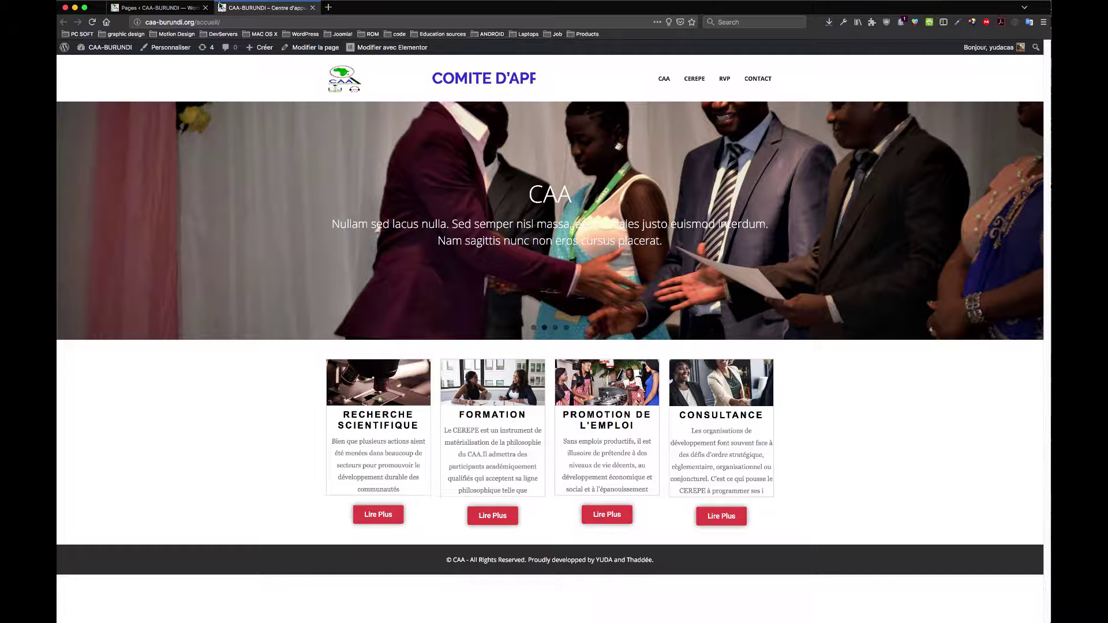
{"action": "left_click", "coordinate": [174, 8]}
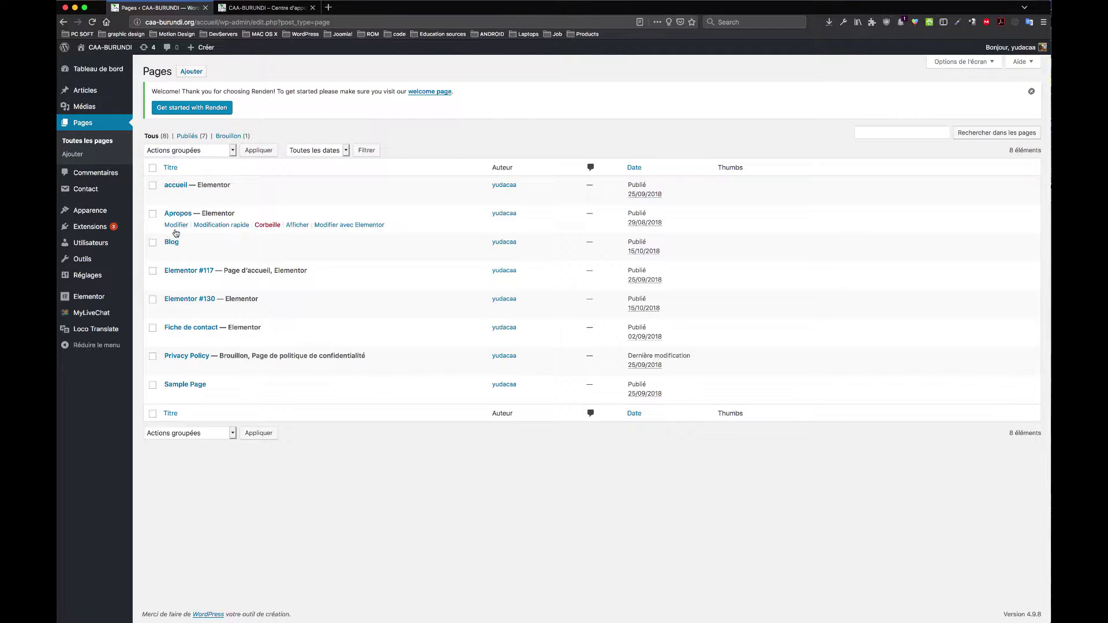
{"action": "left_click", "coordinate": [99, 173]}
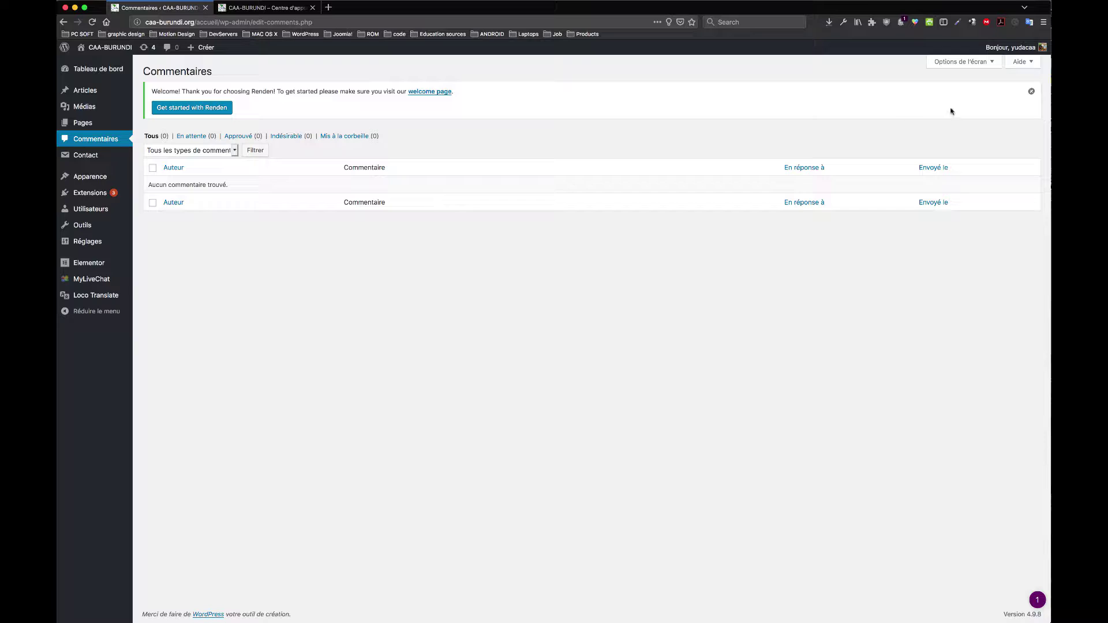
{"action": "left_click", "coordinate": [1032, 91]}
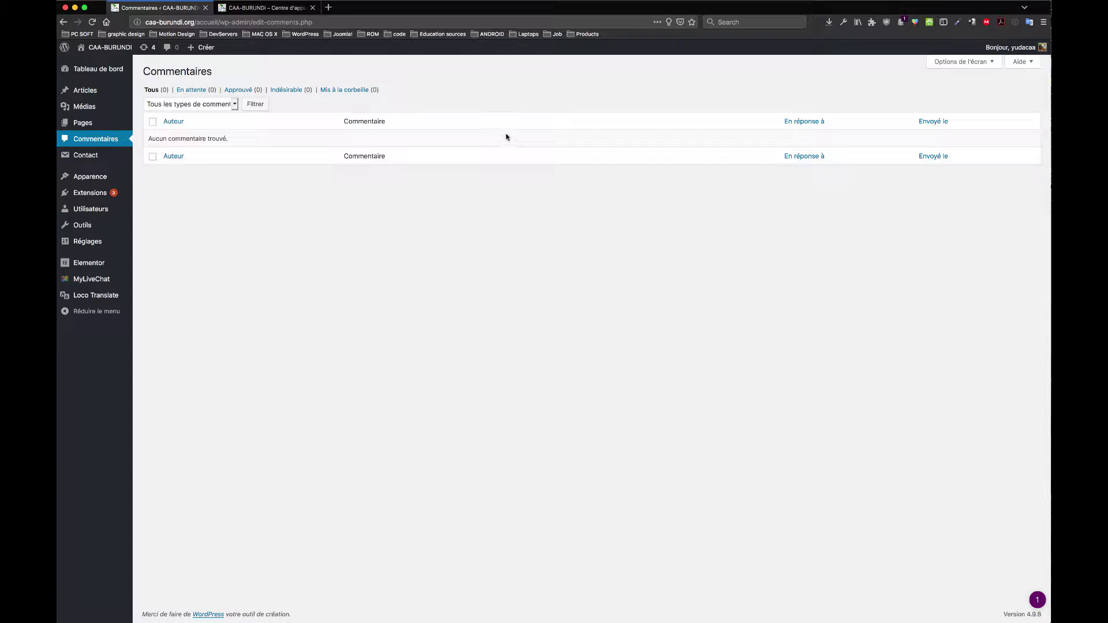
{"action": "left_click", "coordinate": [938, 1]}
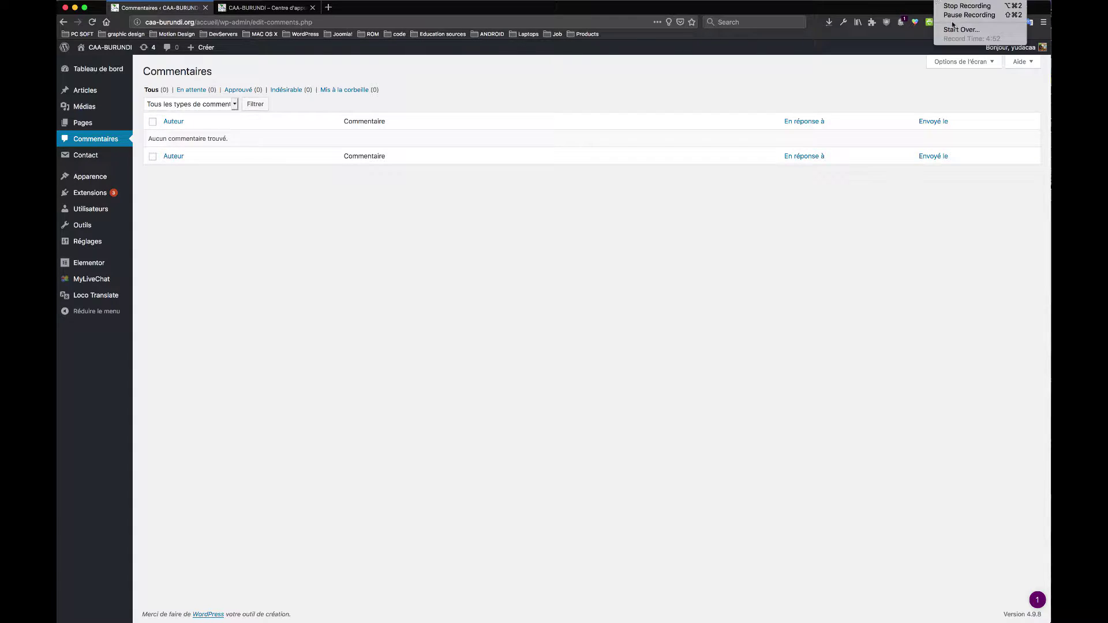
{"action": "left_click", "coordinate": [970, 17]}
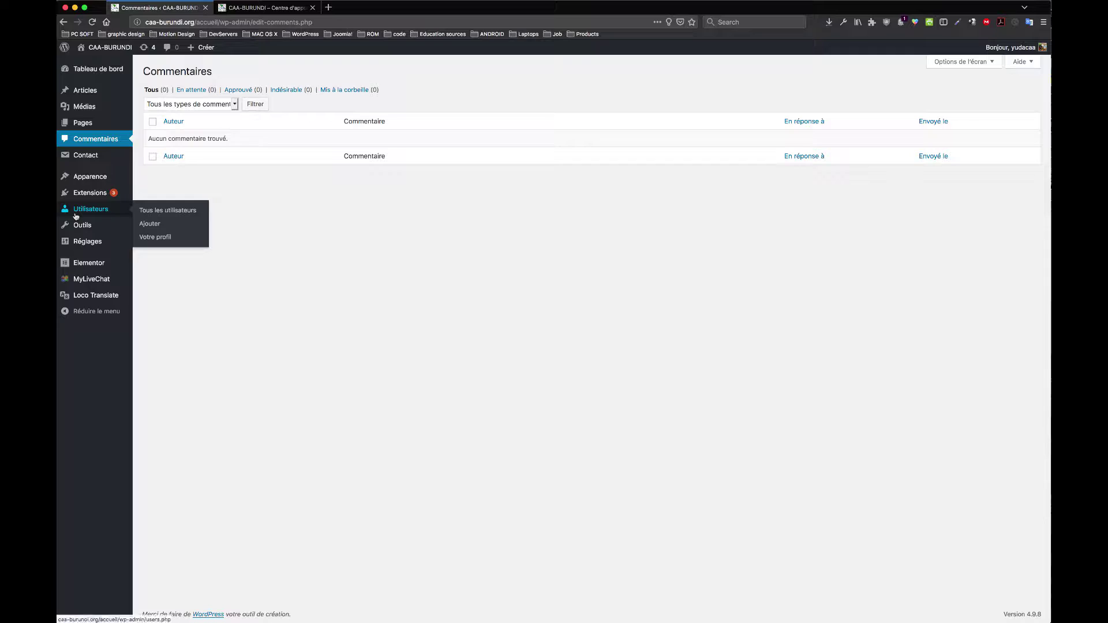
{"action": "mouse_move", "coordinate": [104, 178]}
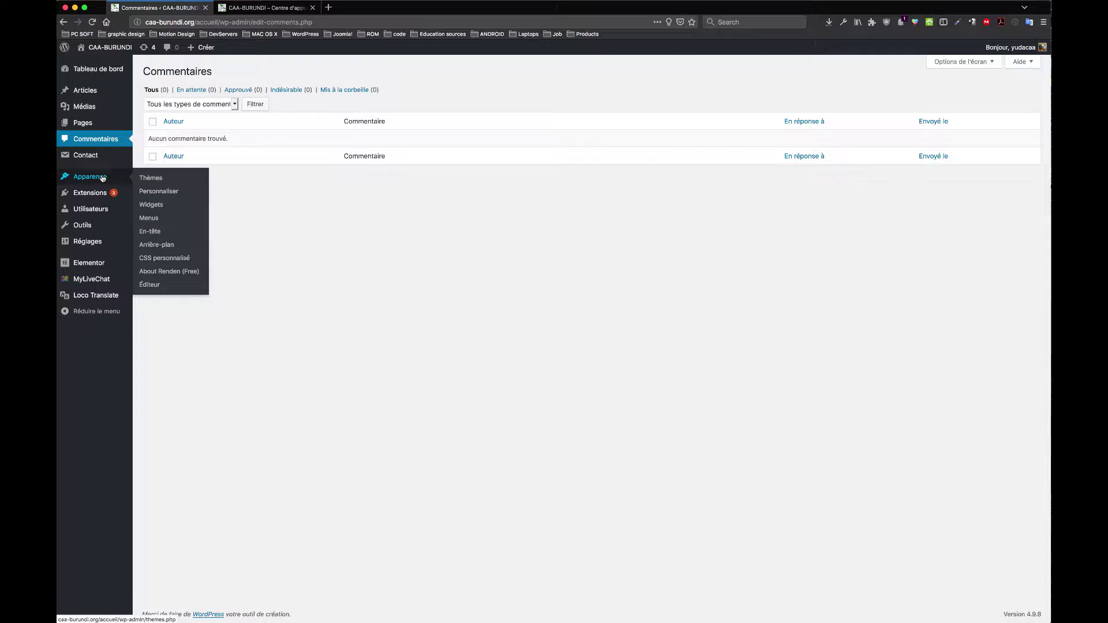
Step: Close the Renden notice on Apparence > Thèmes and open the Ajouter des thèmes page
{"action": "left_click", "coordinate": [157, 181]}
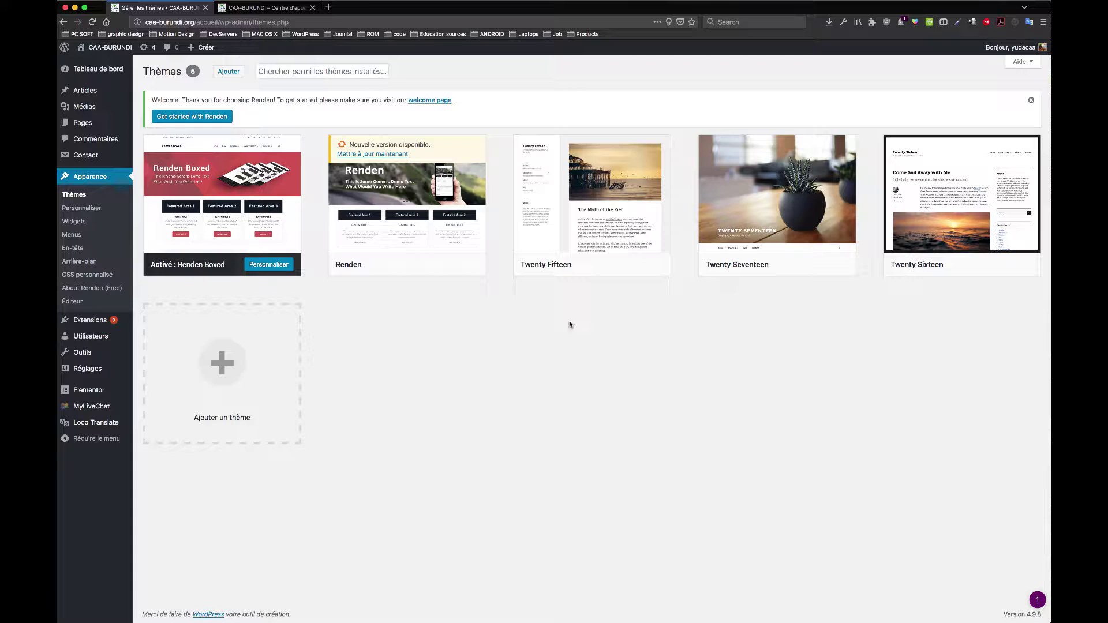
{"action": "mouse_move", "coordinate": [476, 193]}
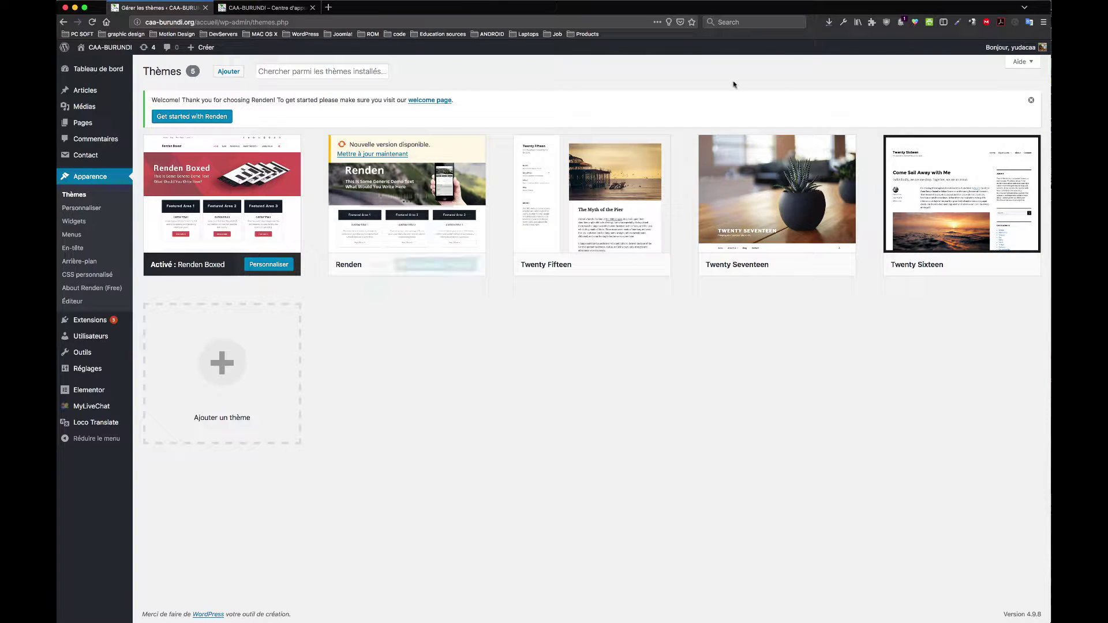
{"action": "left_click", "coordinate": [1031, 100]}
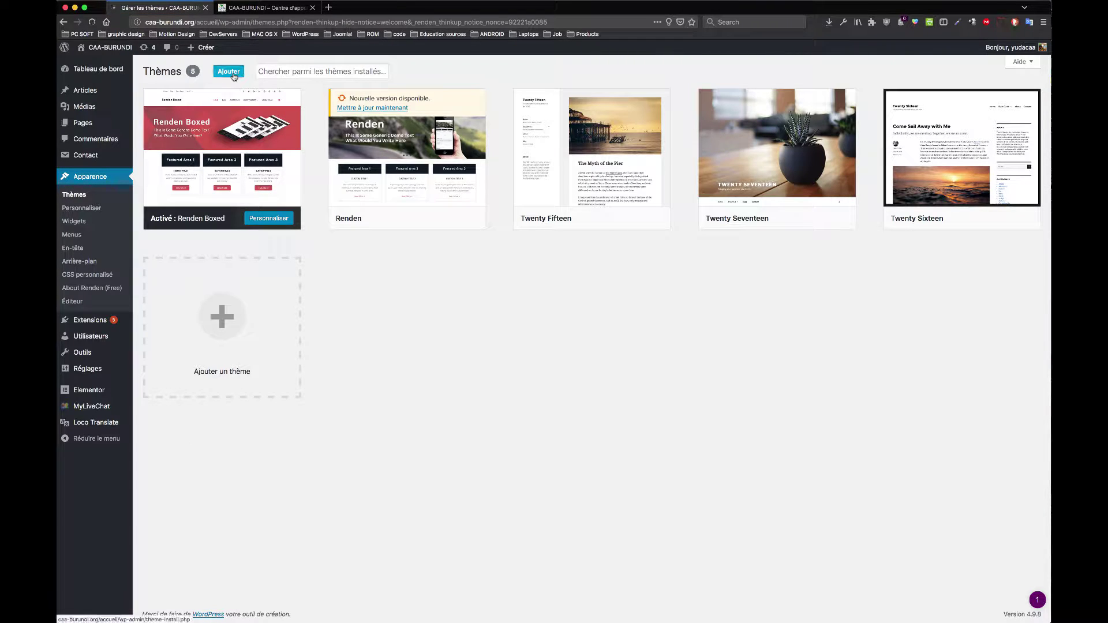
{"action": "left_click", "coordinate": [229, 71]}
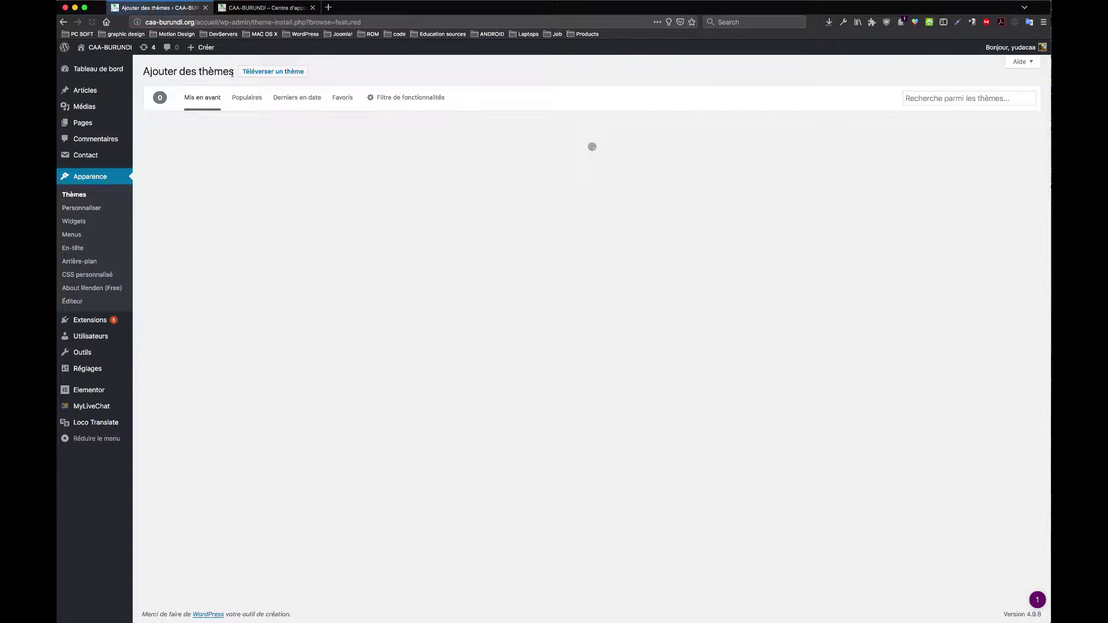
{"action": "left_click", "coordinate": [265, 8]}
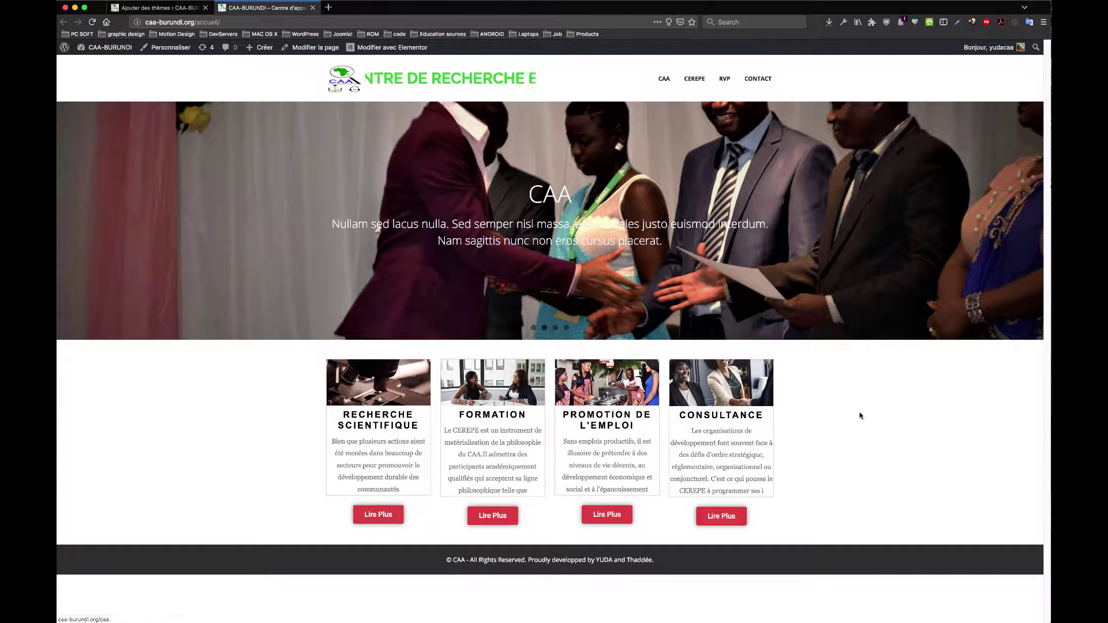
{"action": "left_click", "coordinate": [156, 7]}
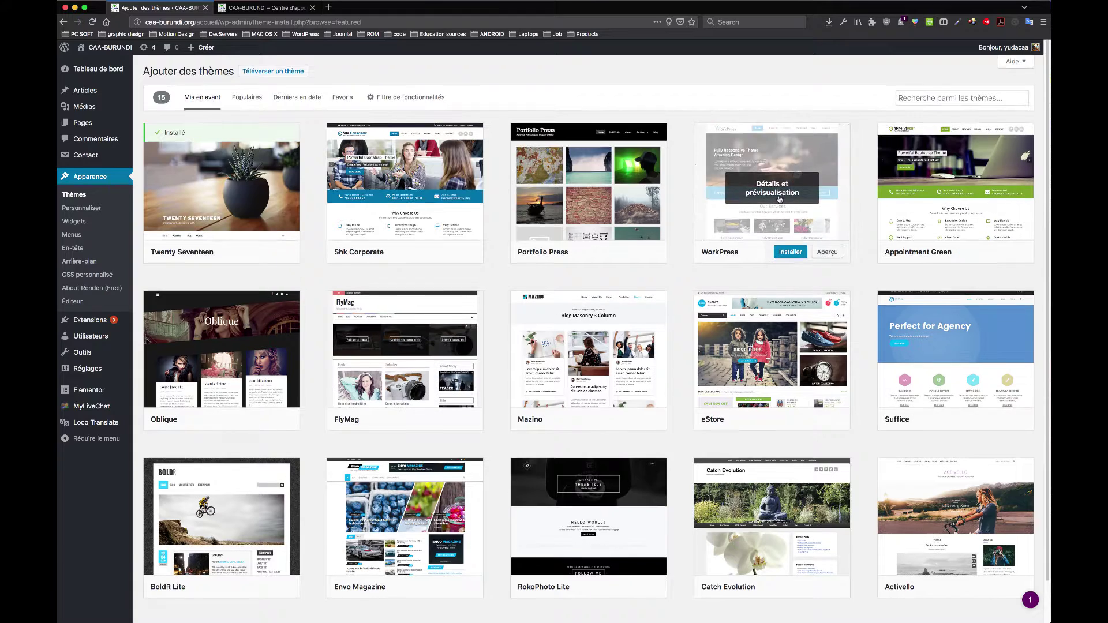
{"action": "scroll", "coordinate": [883, 350], "scroll_direction": "down", "scroll_amount": 2}
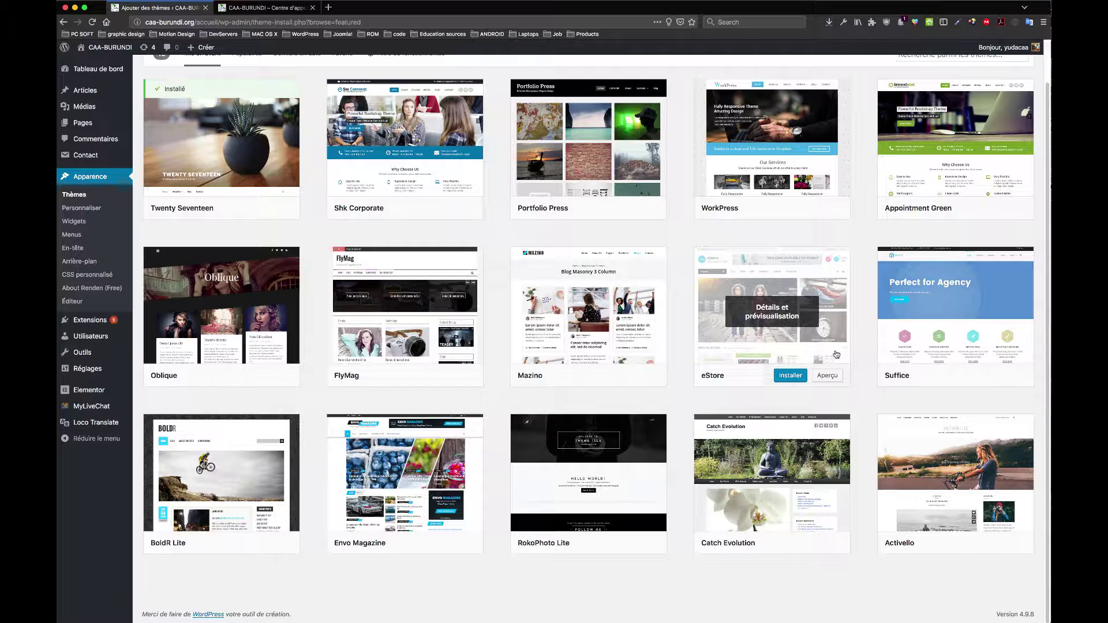
{"action": "left_click", "coordinate": [265, 7]}
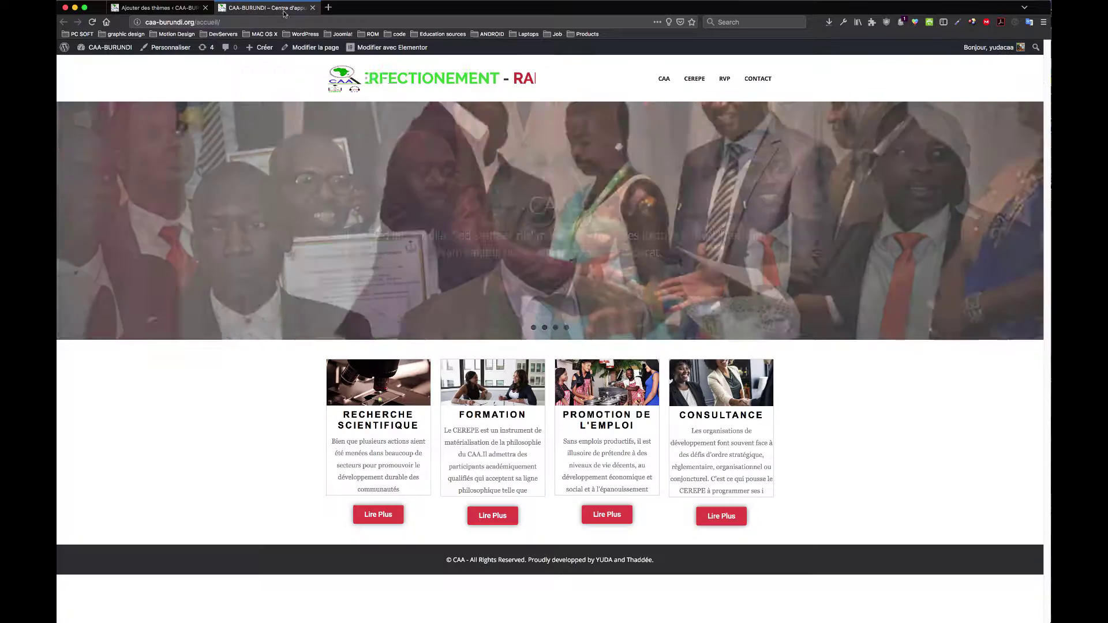
{"action": "left_click", "coordinate": [139, 7]}
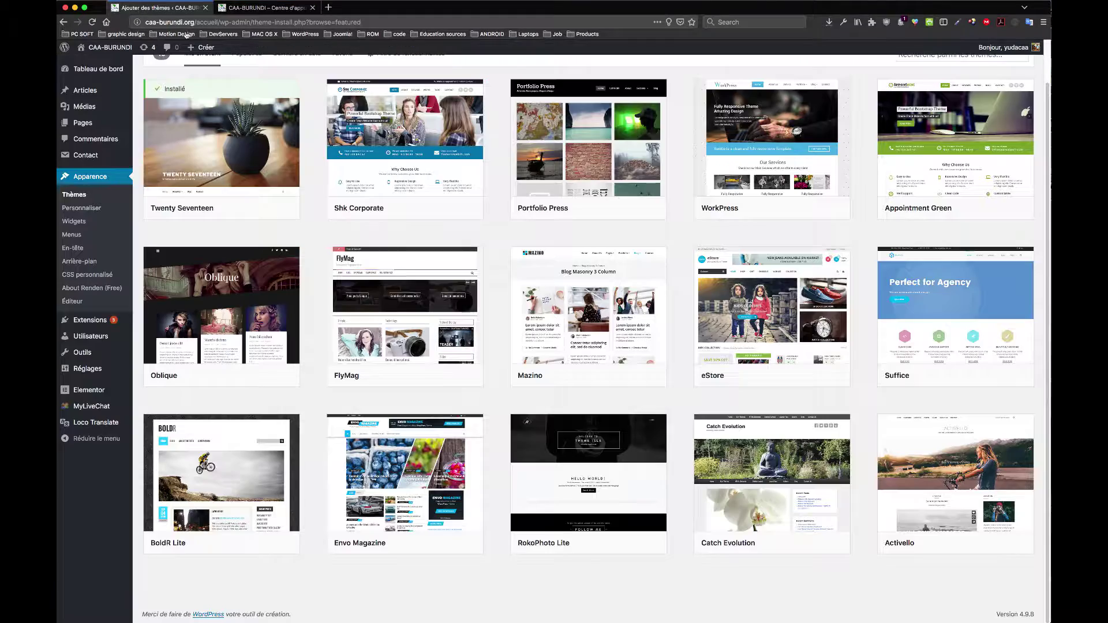
{"action": "scroll", "coordinate": [527, 143], "scroll_direction": "up", "scroll_amount": 2}
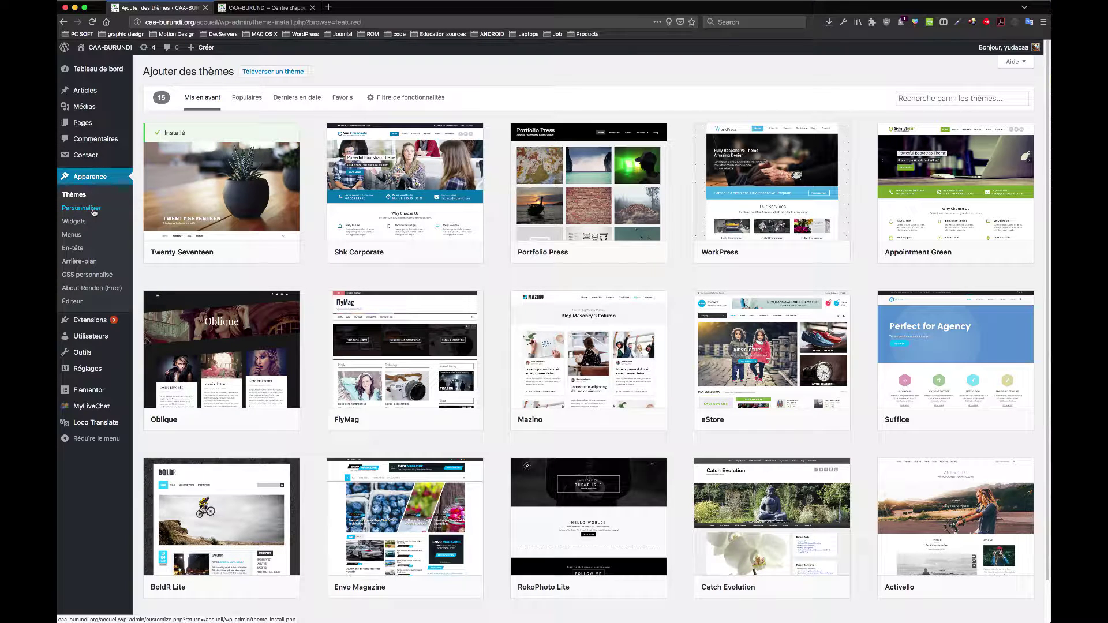
Step: Open the Customizer's Theme Options > Homepage settings
{"action": "left_click", "coordinate": [93, 213]}
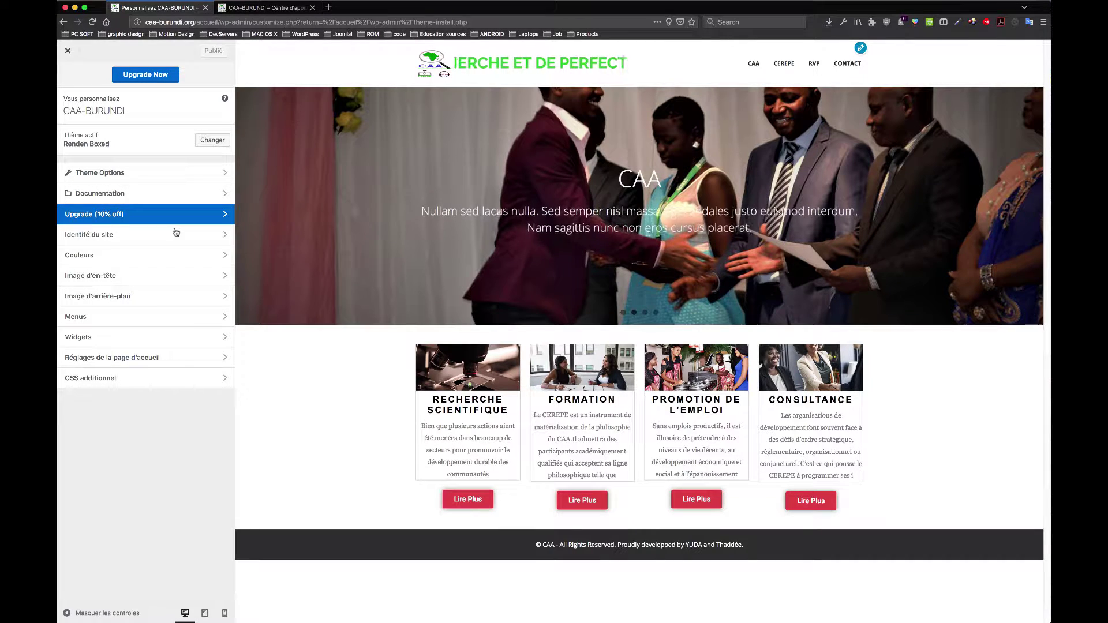
{"action": "left_click", "coordinate": [174, 174]}
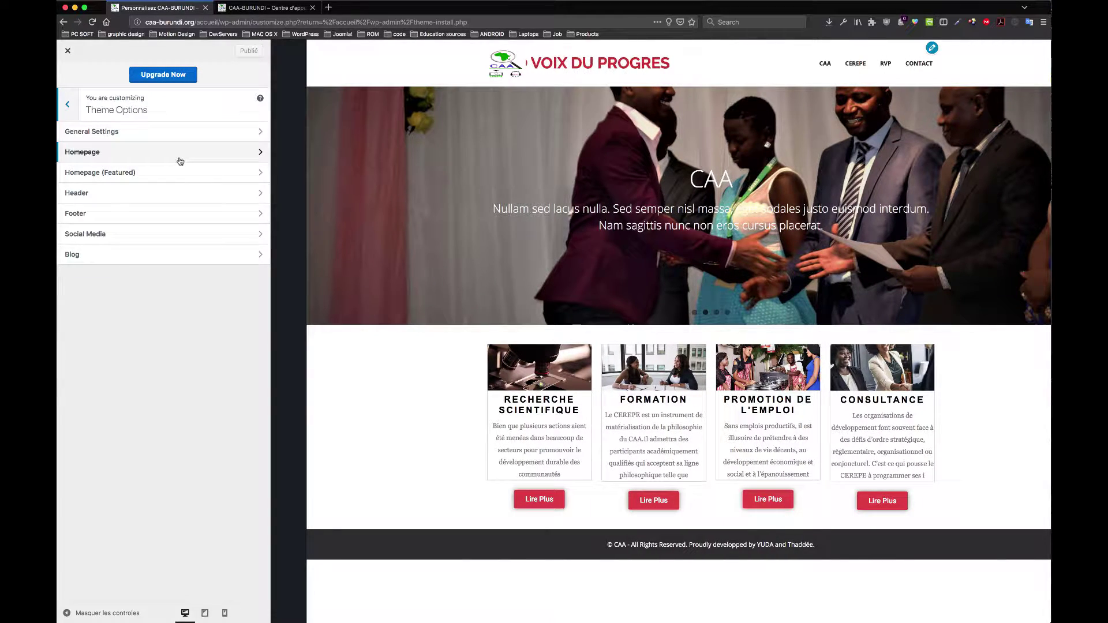
{"action": "left_click", "coordinate": [180, 161]}
{"action": "scroll", "coordinate": [158, 271], "scroll_direction": "down", "scroll_amount": 4}
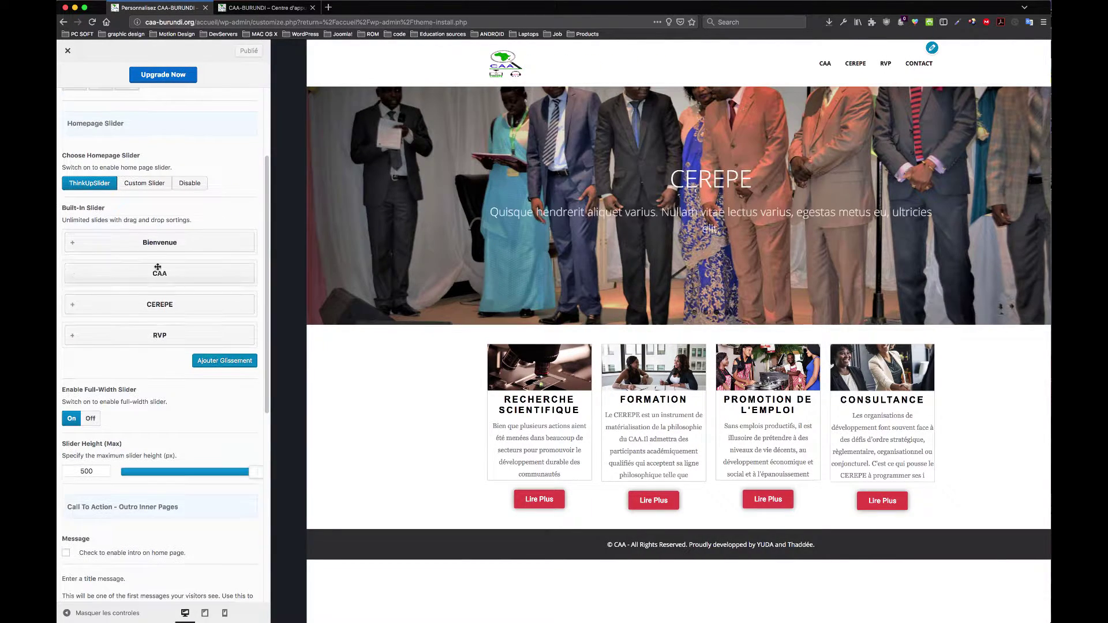
Step: Expand the Bienvenue, CAA and RVP slides in the Built-In Slider to review them
{"action": "left_click", "coordinate": [160, 244]}
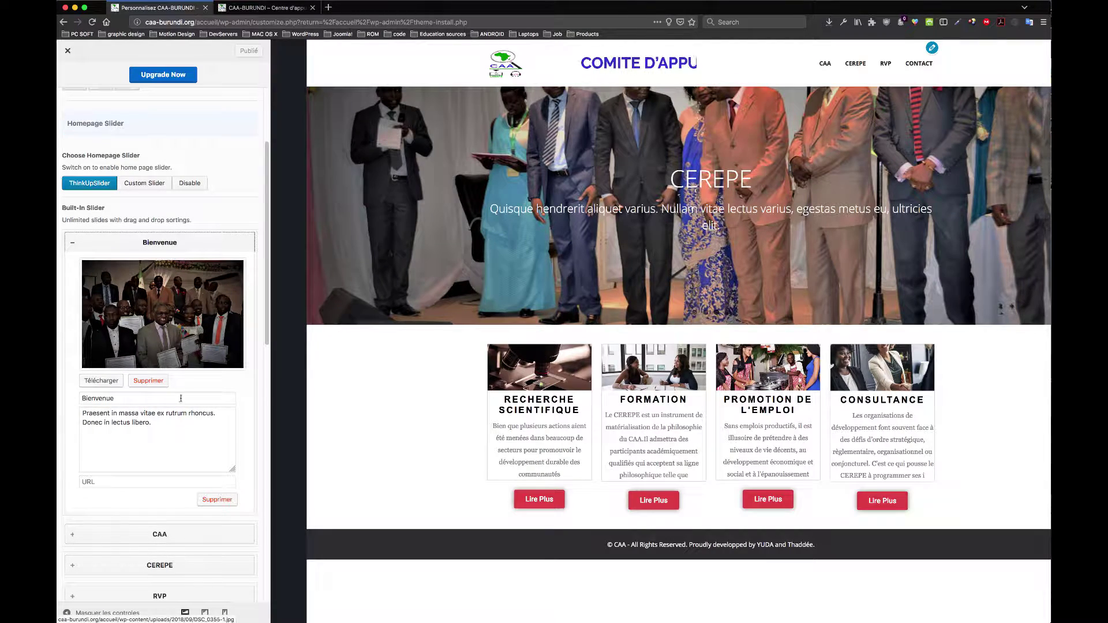
{"action": "left_click", "coordinate": [186, 431]}
{"action": "scroll", "coordinate": [138, 260], "scroll_direction": "down", "scroll_amount": 5}
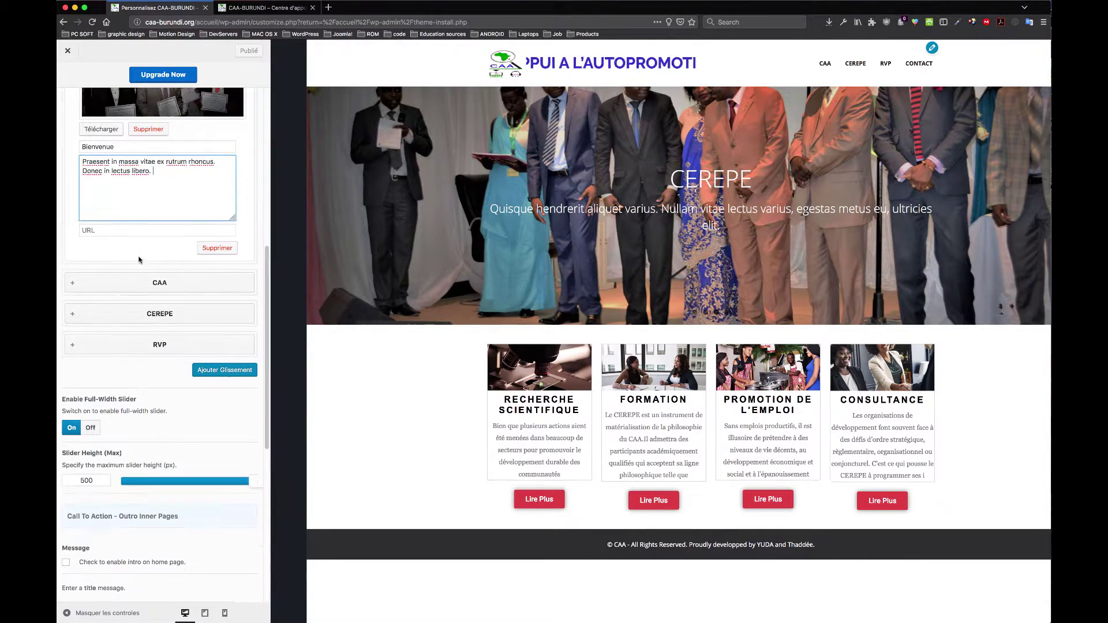
{"action": "left_click", "coordinate": [160, 284]}
{"action": "left_click", "coordinate": [171, 343]}
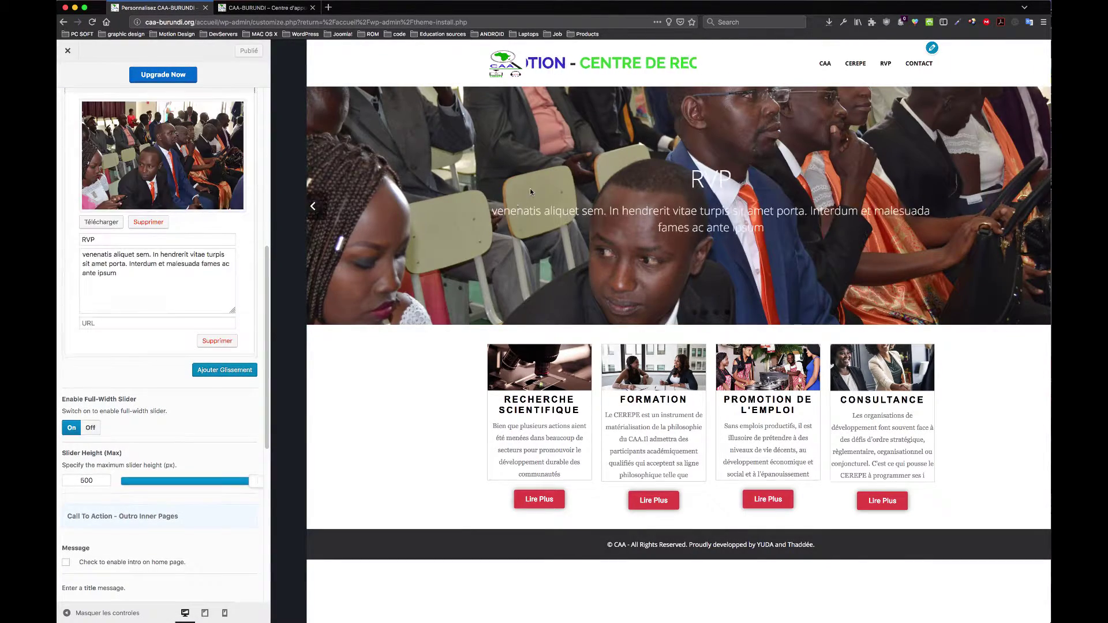
{"action": "scroll", "coordinate": [149, 261], "scroll_direction": "up", "scroll_amount": 5}
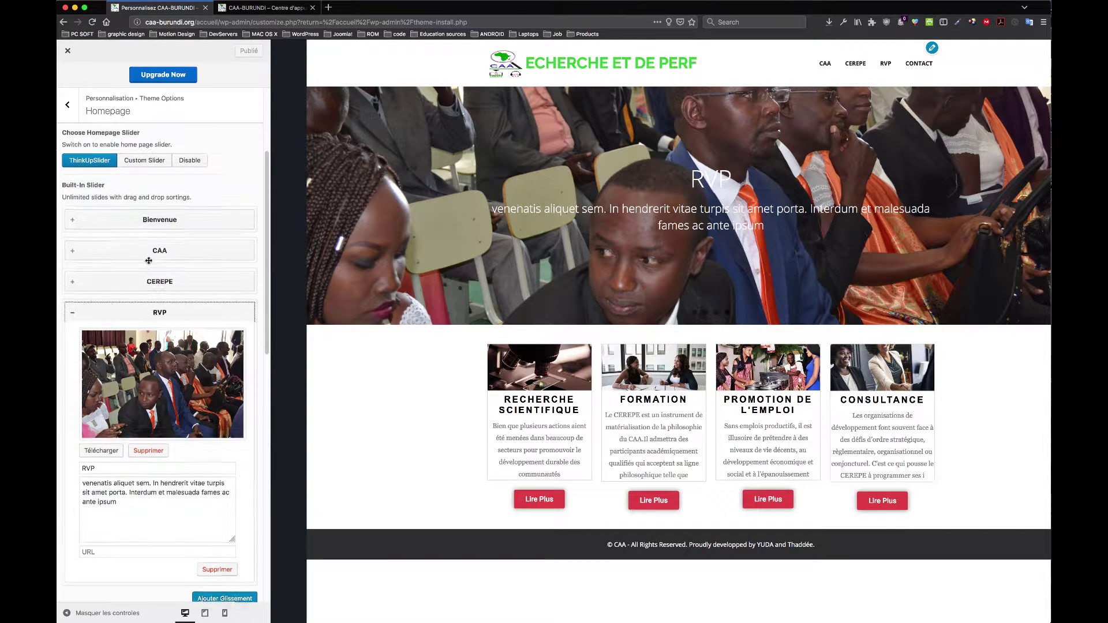
{"action": "scroll", "coordinate": [149, 260], "scroll_direction": "up", "scroll_amount": 2}
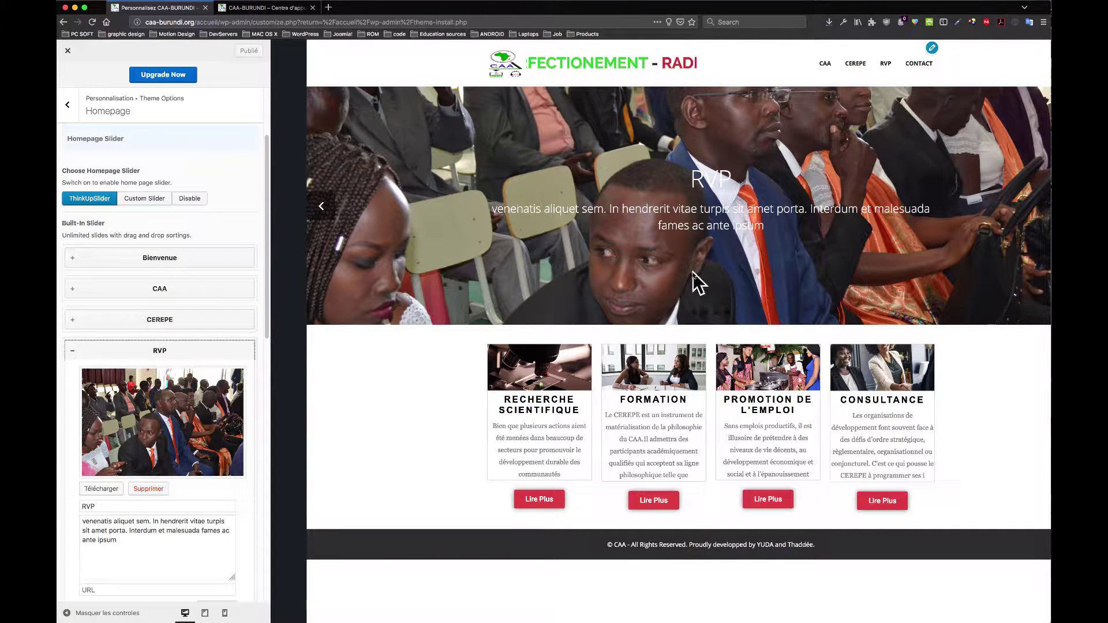
{"action": "scroll", "coordinate": [204, 279], "scroll_direction": "down", "scroll_amount": 5}
{"action": "scroll", "coordinate": [203, 282], "scroll_direction": "down", "scroll_amount": 5}
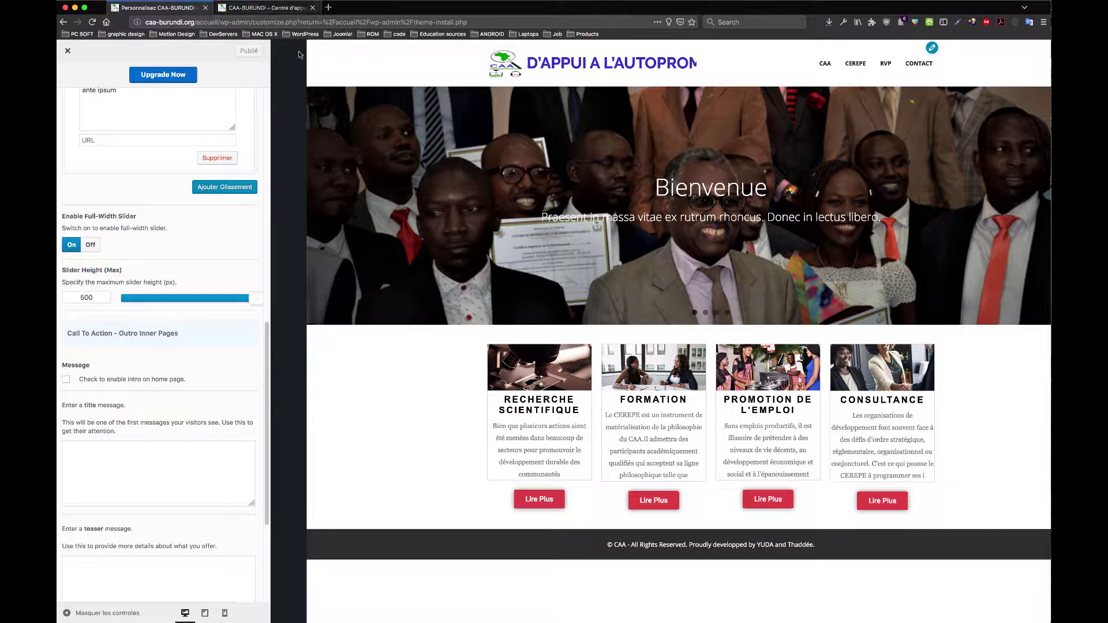
Step: Compare the slider against the live homepage tab, then return to the customizer
{"action": "left_click", "coordinate": [266, 10]}
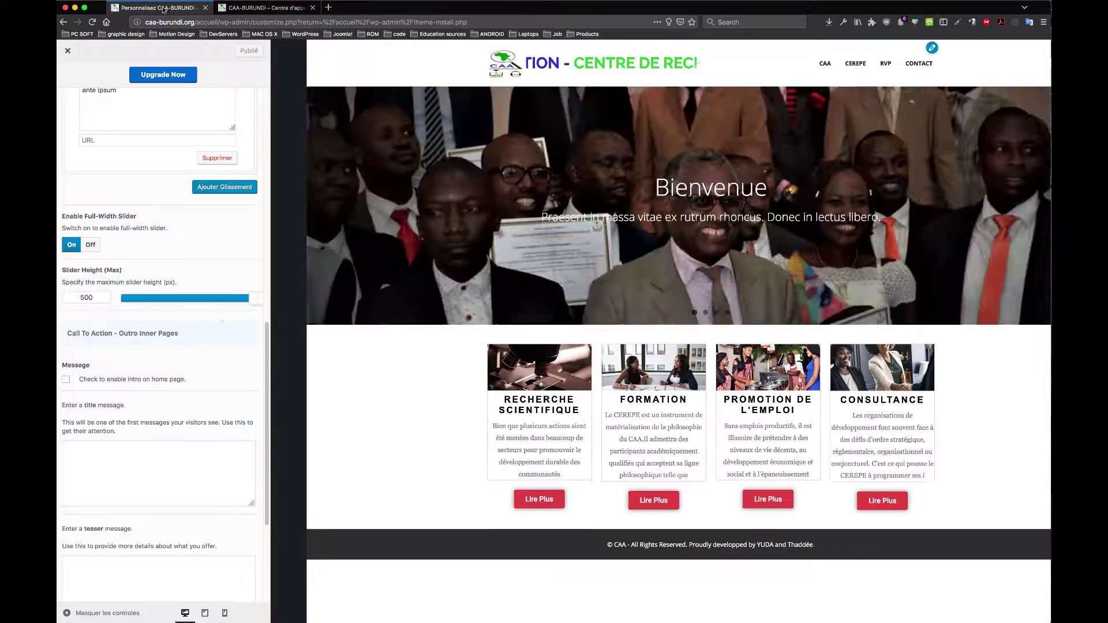
{"action": "left_click", "coordinate": [156, 7]}
{"action": "scroll", "coordinate": [168, 355], "scroll_direction": "down", "scroll_amount": 3}
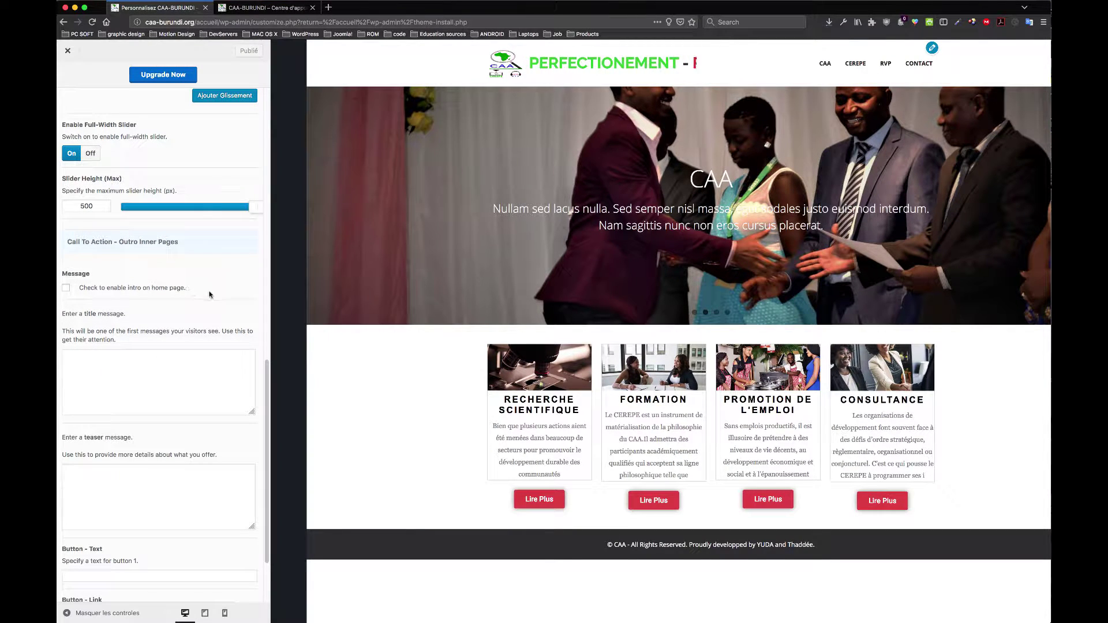
{"action": "scroll", "coordinate": [140, 338], "scroll_direction": "up", "scroll_amount": 15}
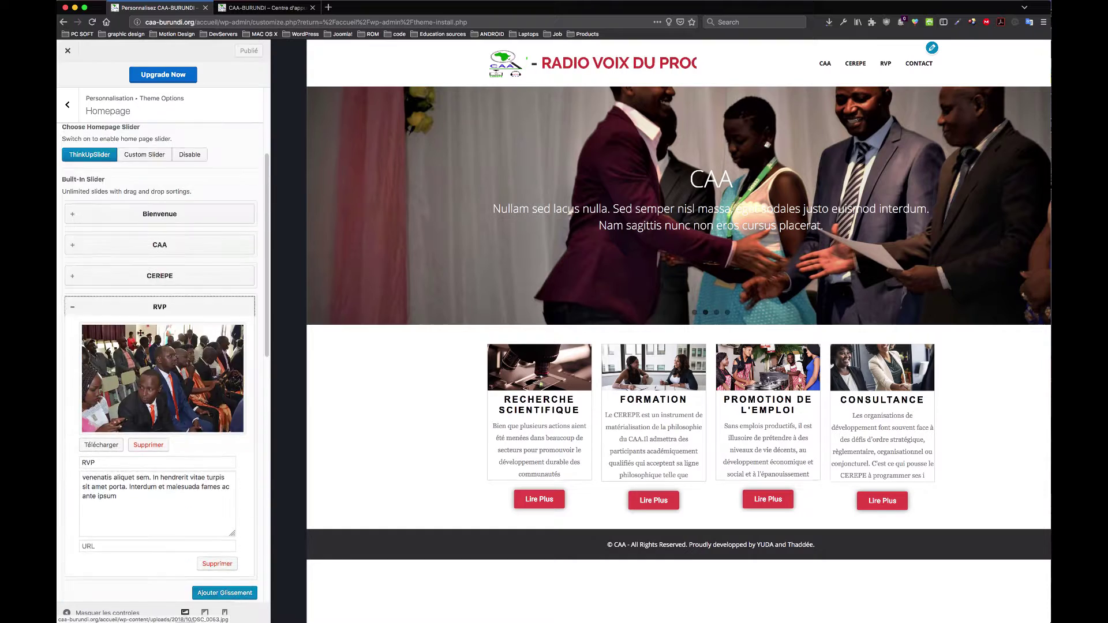
Step: Look over the Homepage (Featured) Content Area fields, then back out to Theme Options
{"action": "left_click", "coordinate": [75, 107]}
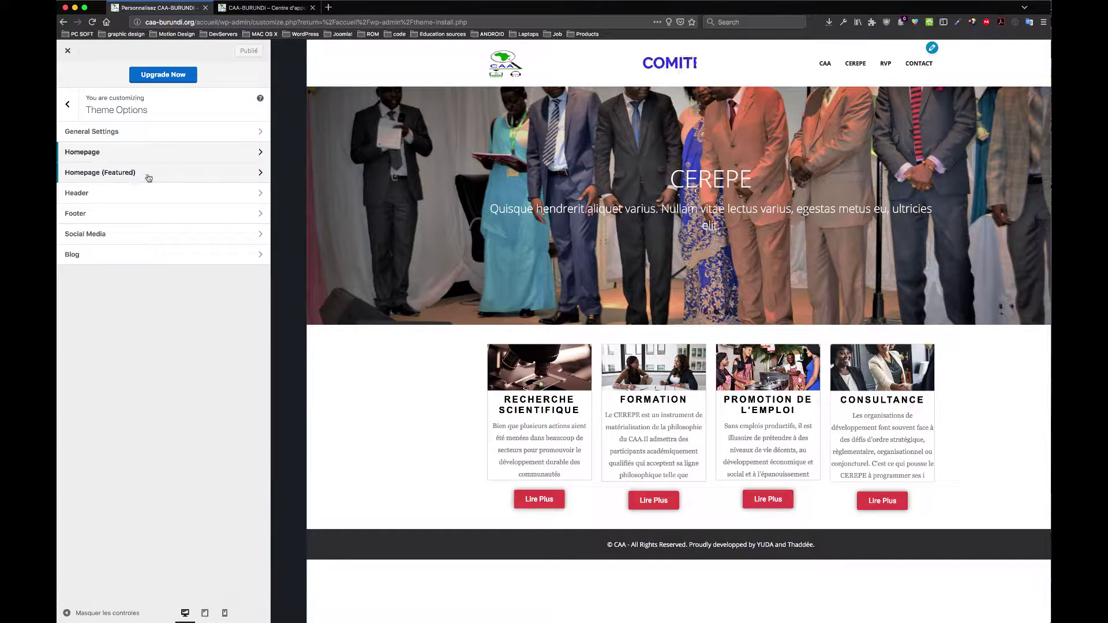
{"action": "left_click", "coordinate": [100, 173]}
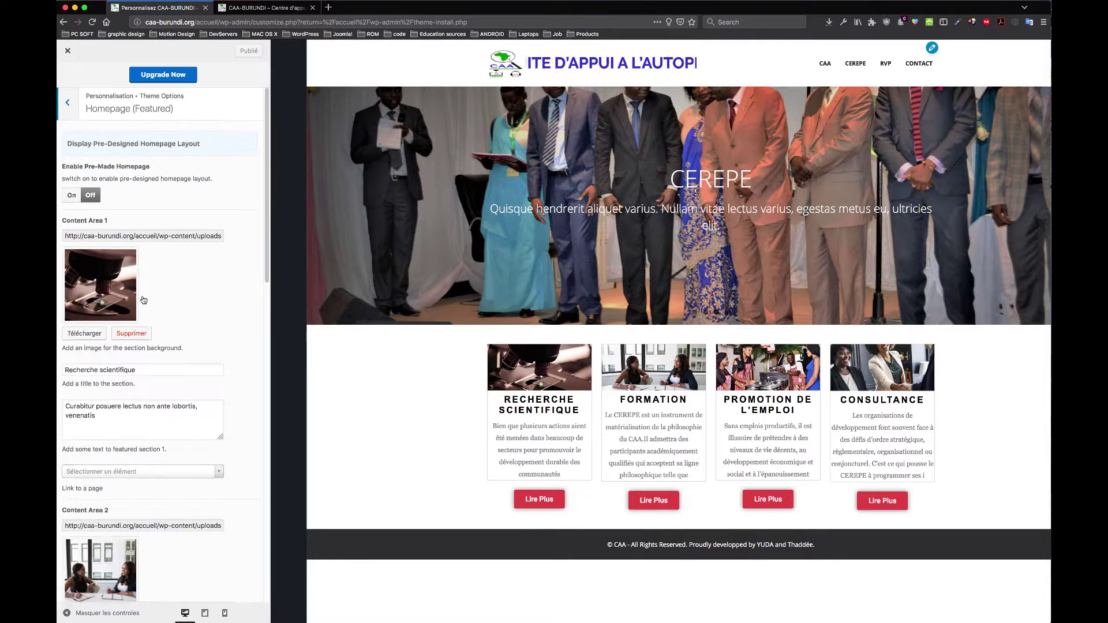
{"action": "scroll", "coordinate": [114, 289], "scroll_direction": "down", "scroll_amount": 1}
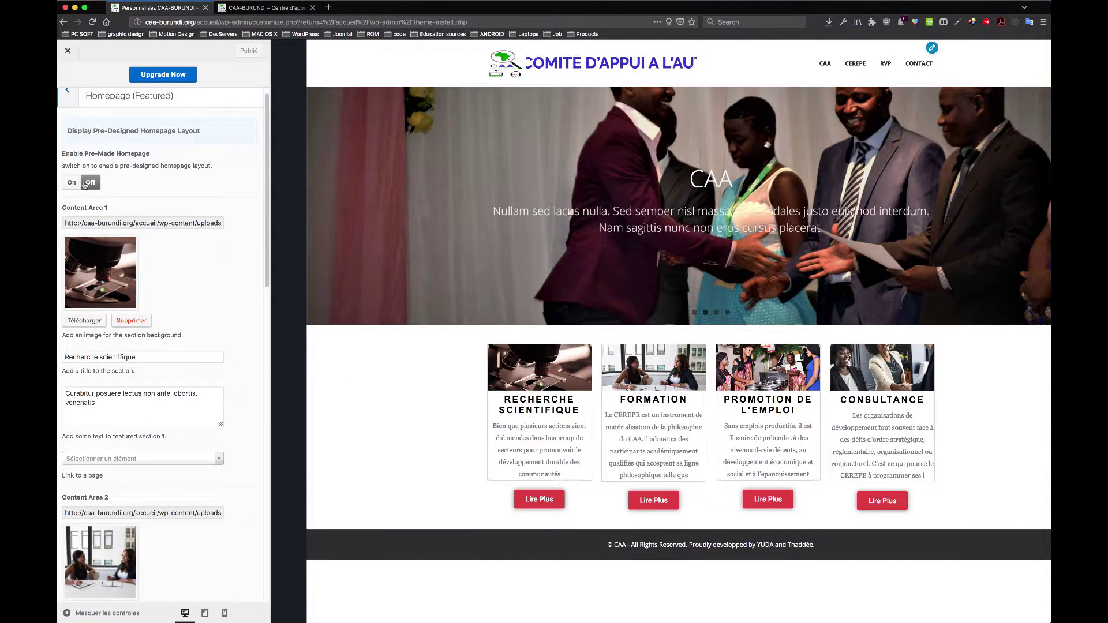
{"action": "scroll", "coordinate": [112, 183], "scroll_direction": "up", "scroll_amount": 1}
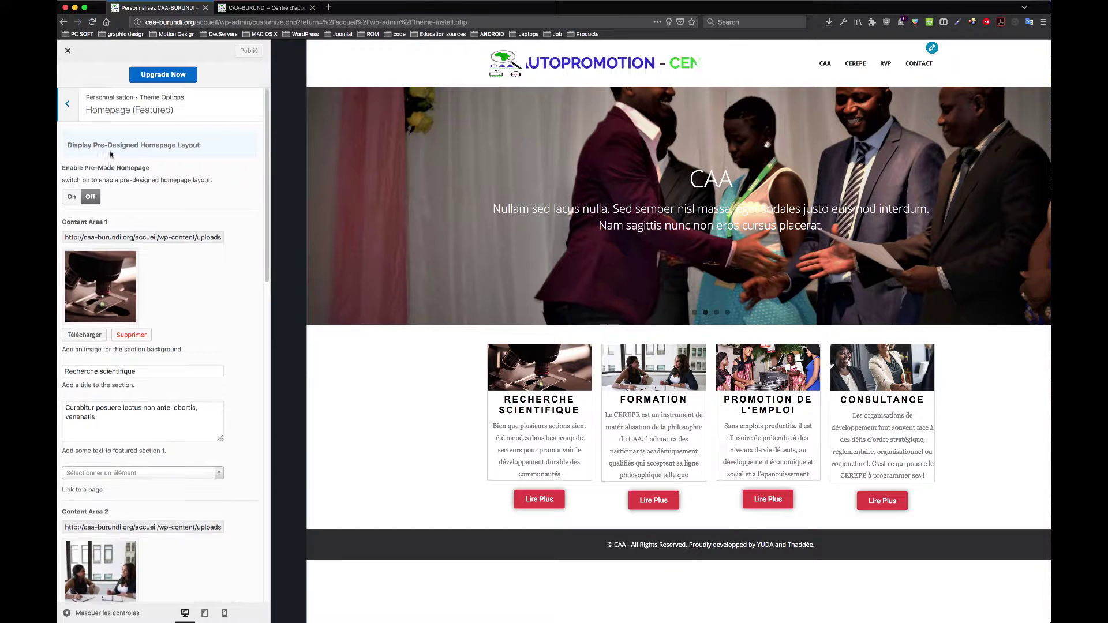
{"action": "left_click", "coordinate": [68, 106]}
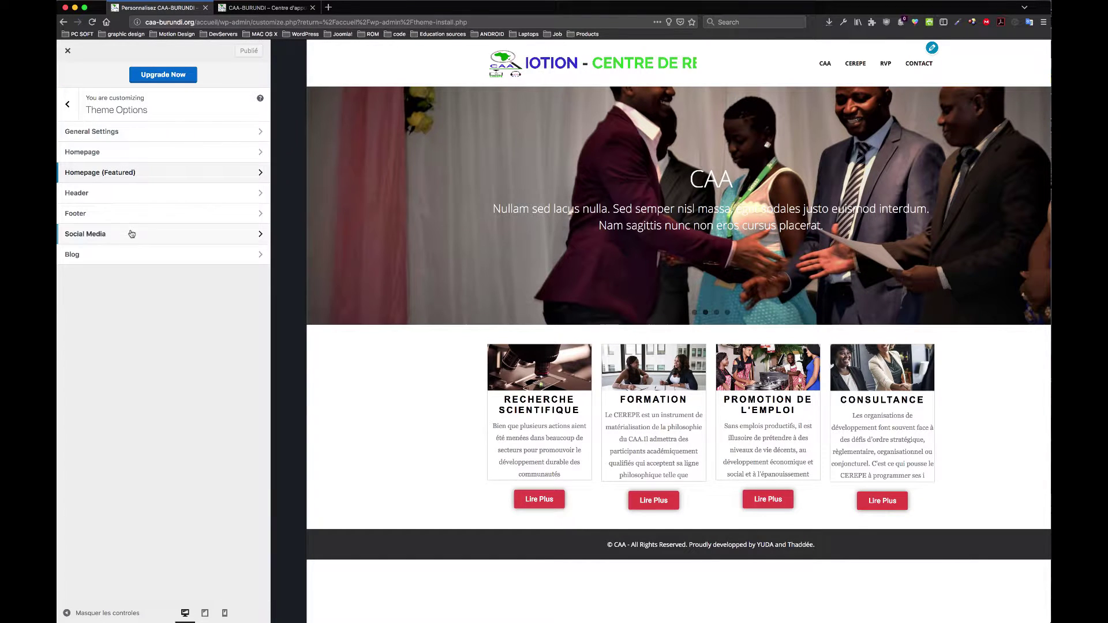
Step: In Header settings, try the header search, then set Enable Search to Off
{"action": "left_click", "coordinate": [121, 194]}
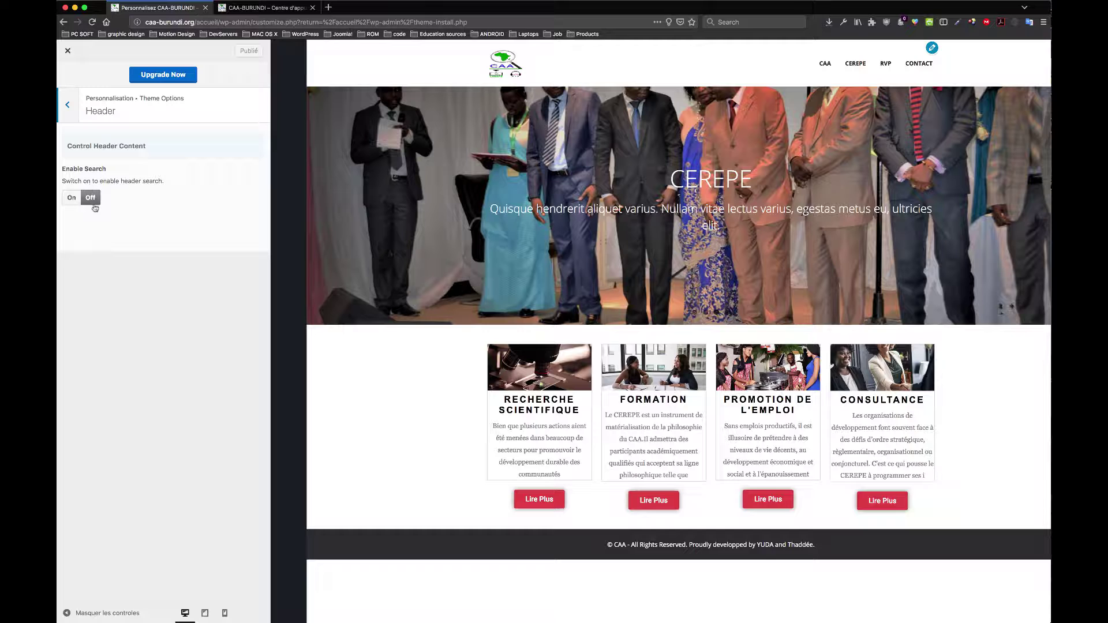
{"action": "left_click", "coordinate": [72, 198]}
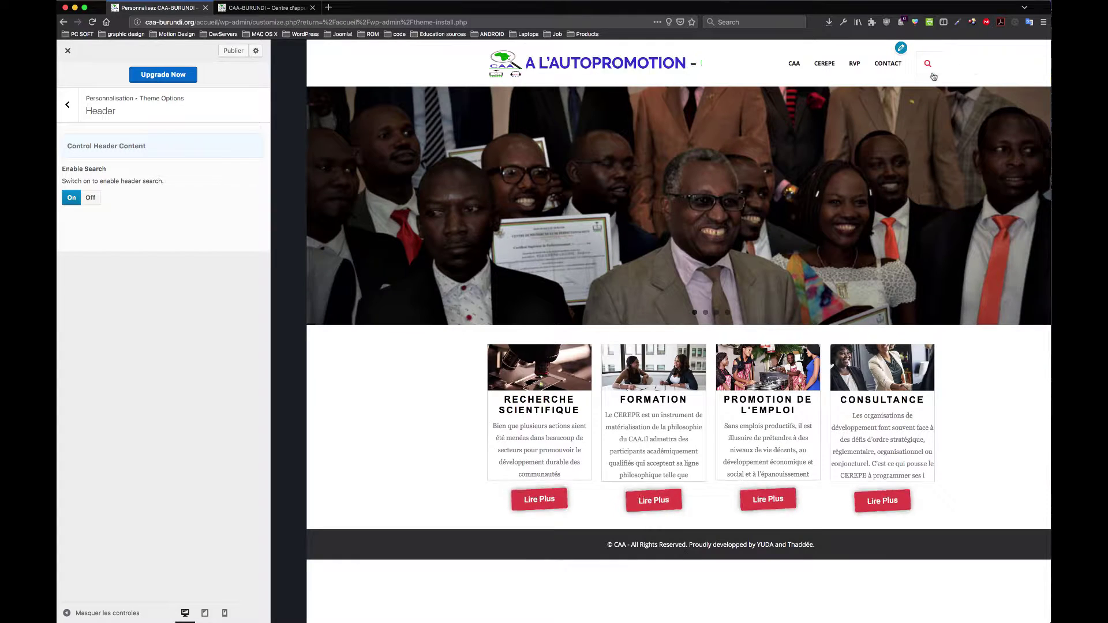
{"action": "left_click", "coordinate": [926, 66]}
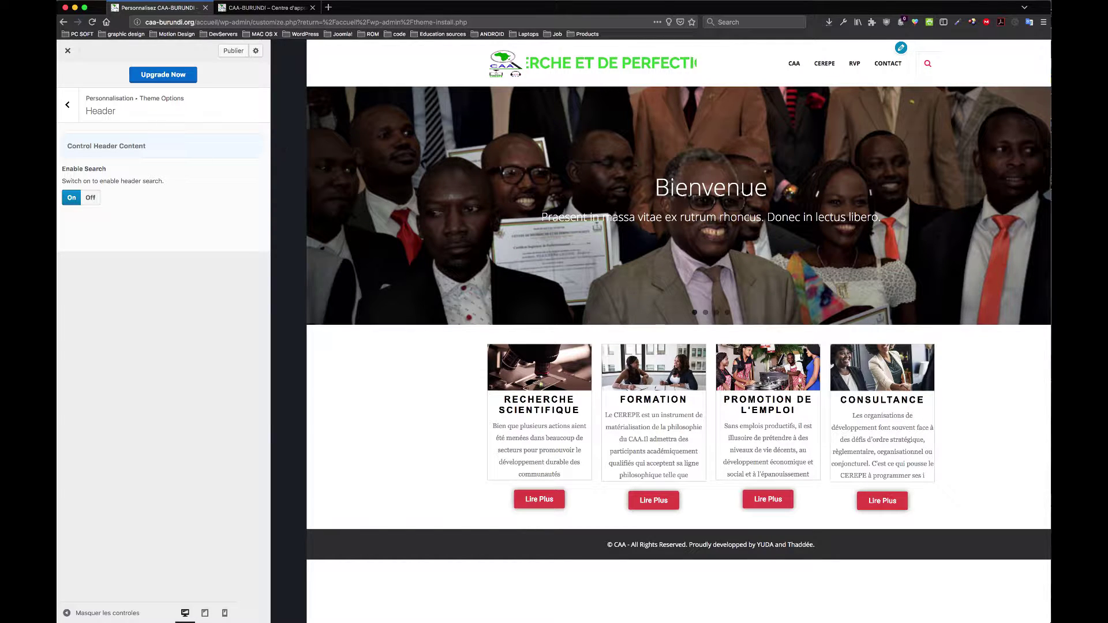
{"action": "left_click", "coordinate": [90, 198]}
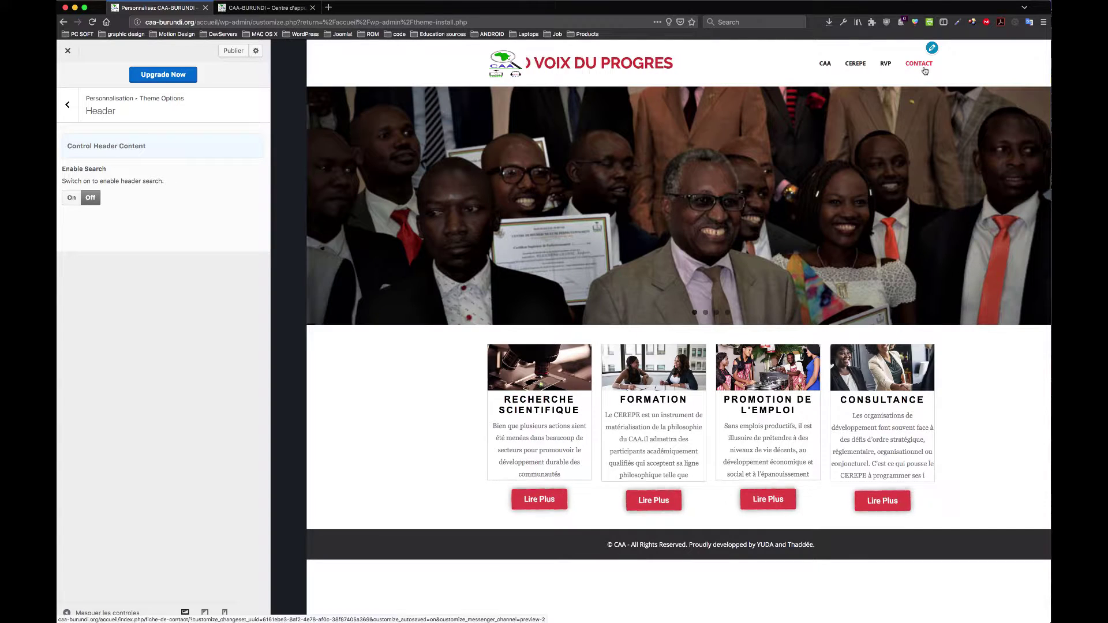
{"action": "left_click", "coordinate": [67, 107]}
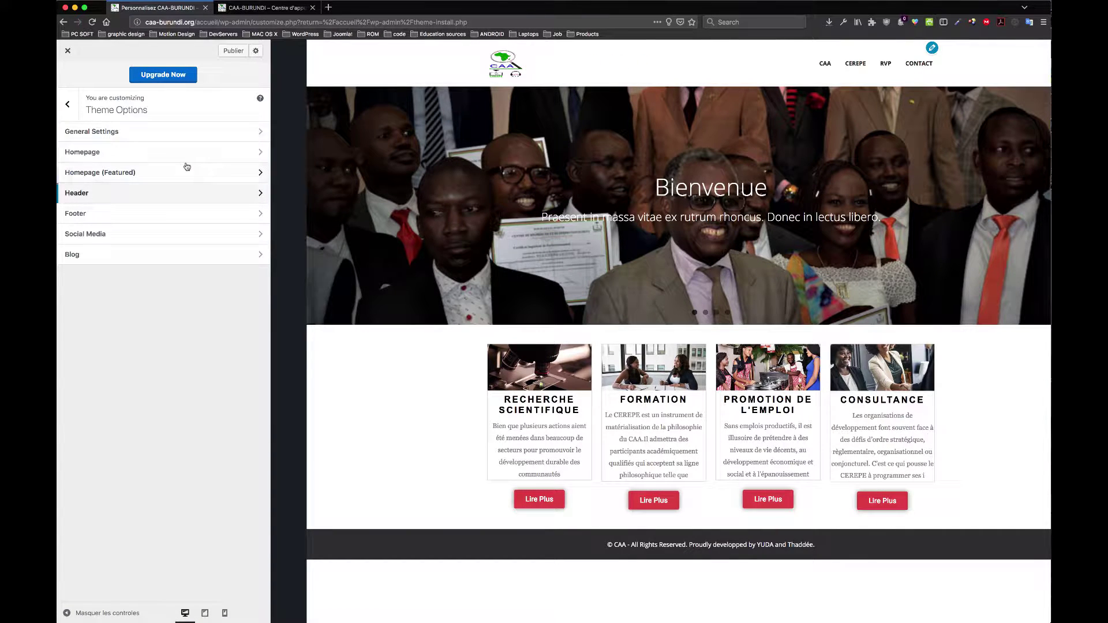
Step: Look over the footer copyright line in the preview, then move to the Social Media options
{"action": "left_click", "coordinate": [176, 215]}
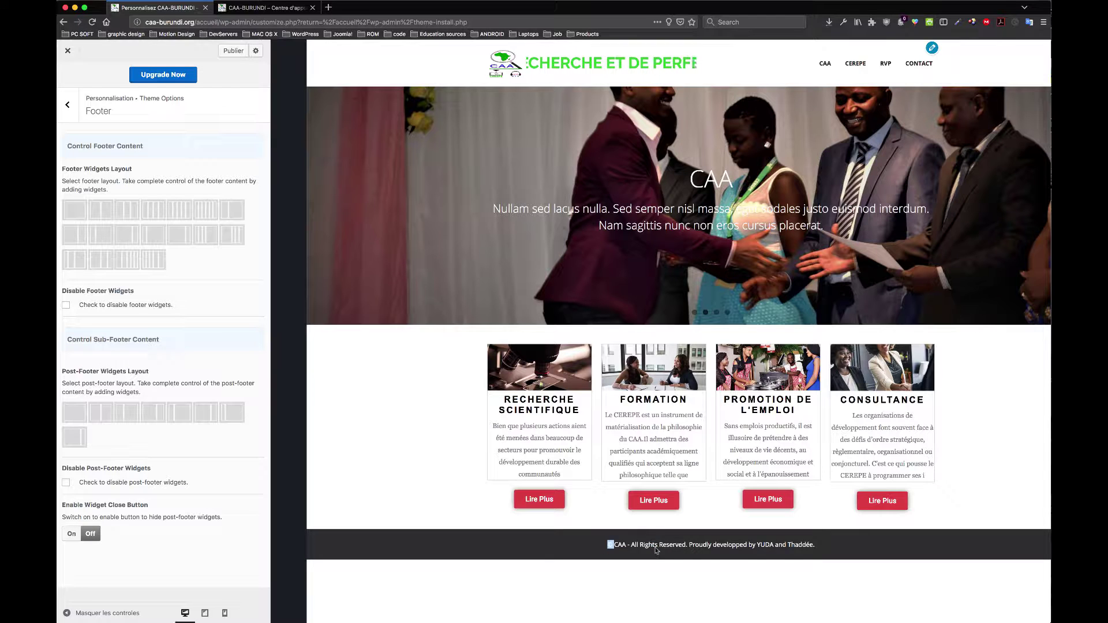
{"action": "left_click_drag", "start_coordinate": [656, 549], "coordinate": [751, 546]}
{"action": "left_click_drag", "start_coordinate": [824, 553], "coordinate": [727, 549]}
{"action": "left_click_drag", "start_coordinate": [609, 545], "coordinate": [802, 553]}
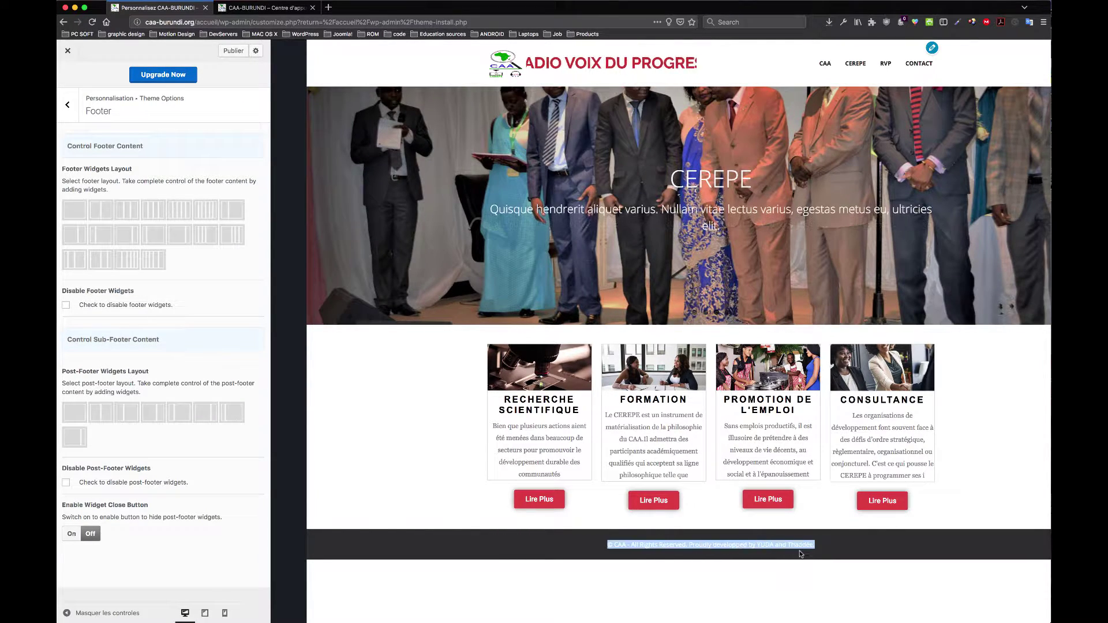
{"action": "left_click", "coordinate": [852, 551]}
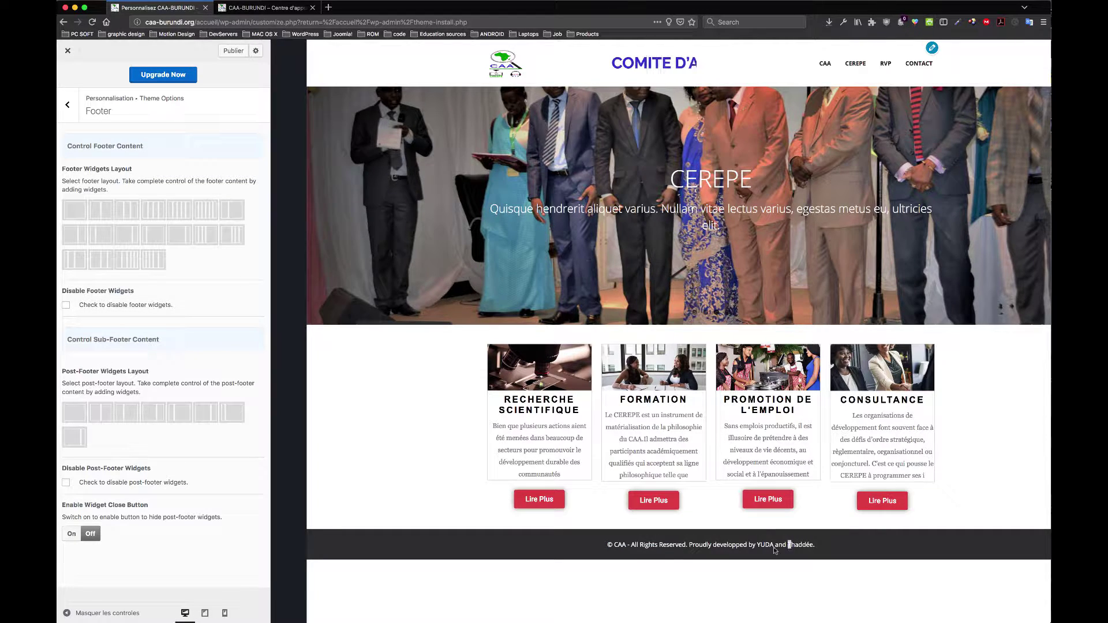
{"action": "left_click_drag", "start_coordinate": [774, 548], "coordinate": [680, 550]}
{"action": "left_click", "coordinate": [680, 551]}
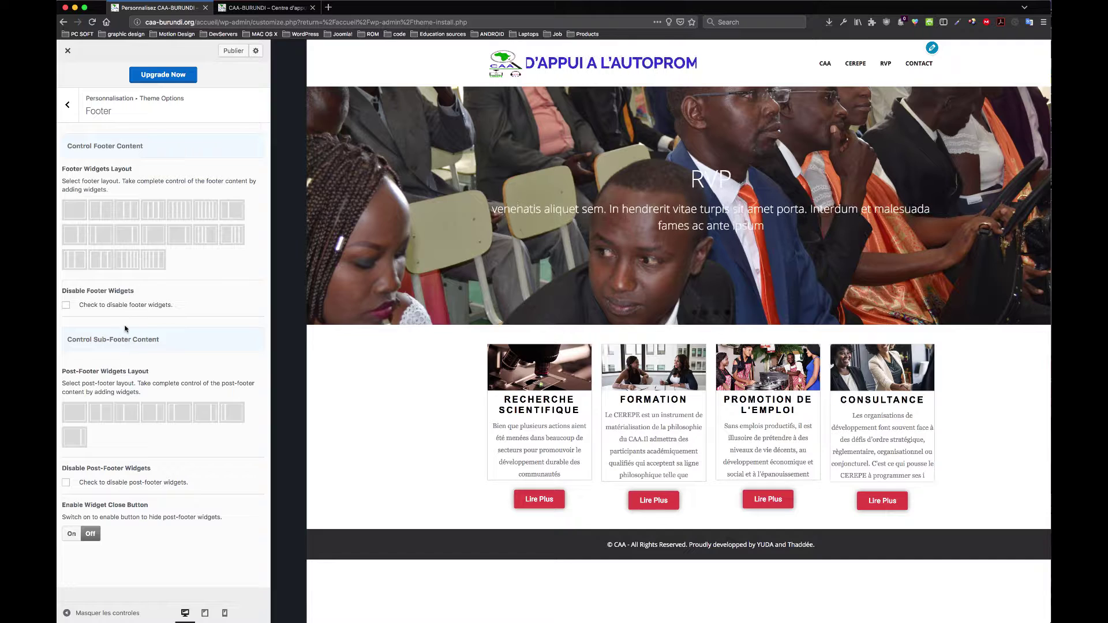
{"action": "left_click", "coordinate": [69, 105]}
{"action": "left_click", "coordinate": [133, 237]}
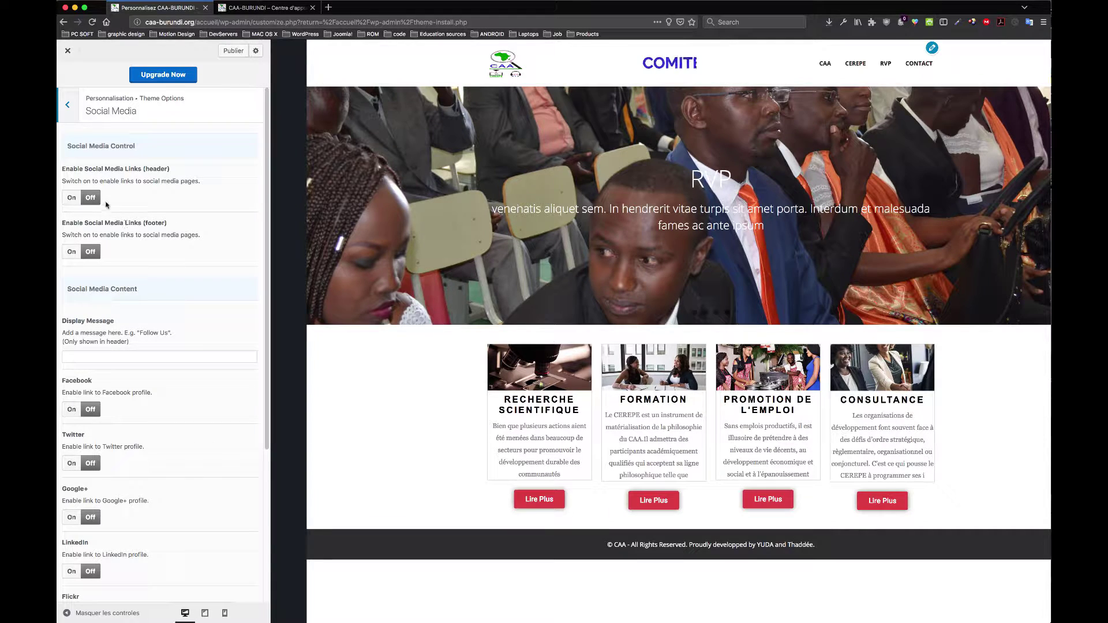
Step: Switch on header social media links, Facebook and Twitter, and publish via Publier
{"action": "left_click", "coordinate": [72, 198]}
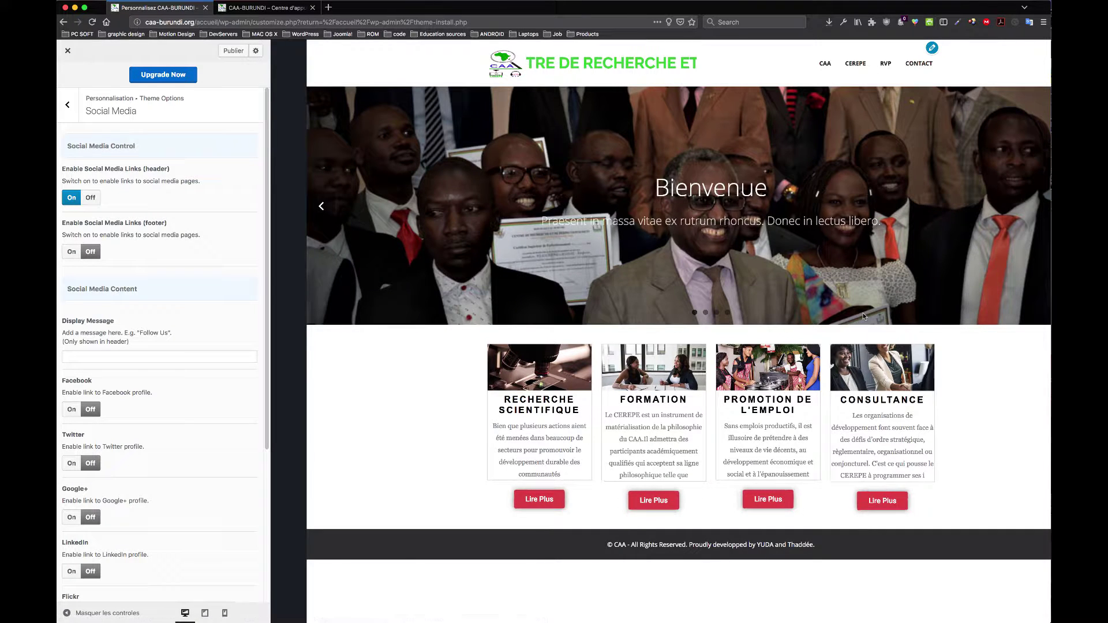
{"action": "scroll", "coordinate": [190, 336], "scroll_direction": "down", "scroll_amount": 3}
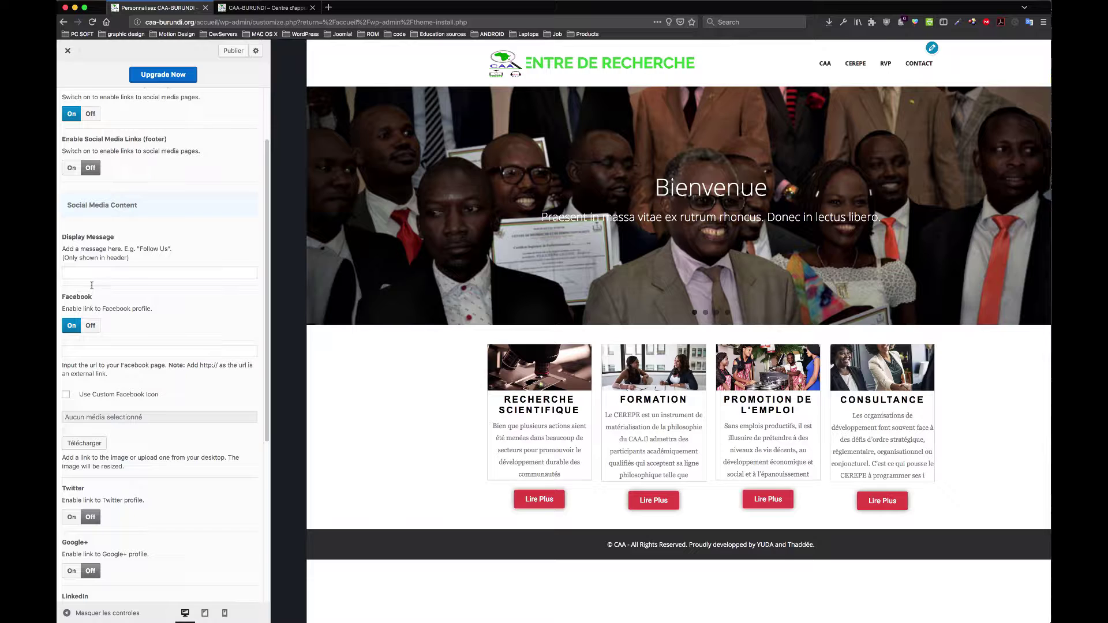
{"action": "scroll", "coordinate": [102, 248], "scroll_direction": "up", "scroll_amount": 2}
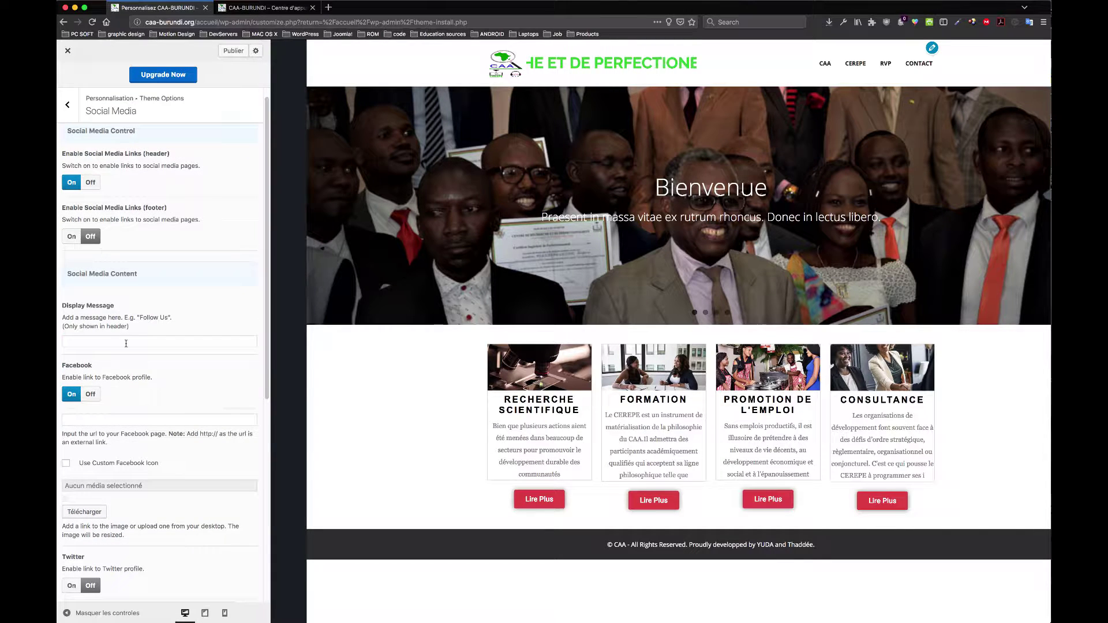
{"action": "scroll", "coordinate": [89, 358], "scroll_direction": "down", "scroll_amount": 2}
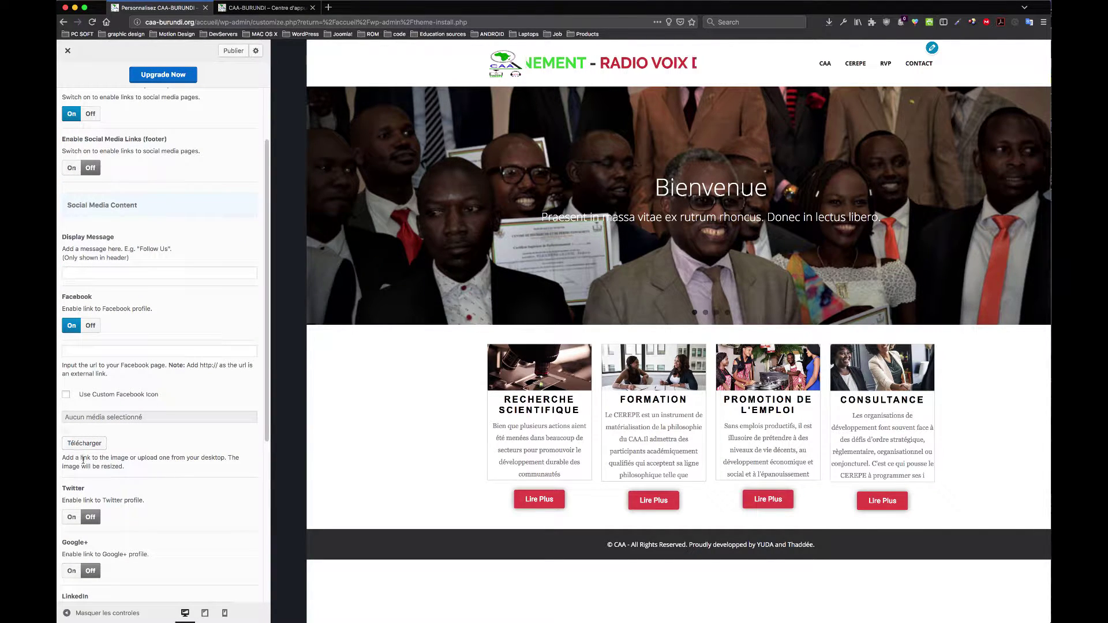
{"action": "left_click", "coordinate": [71, 519]}
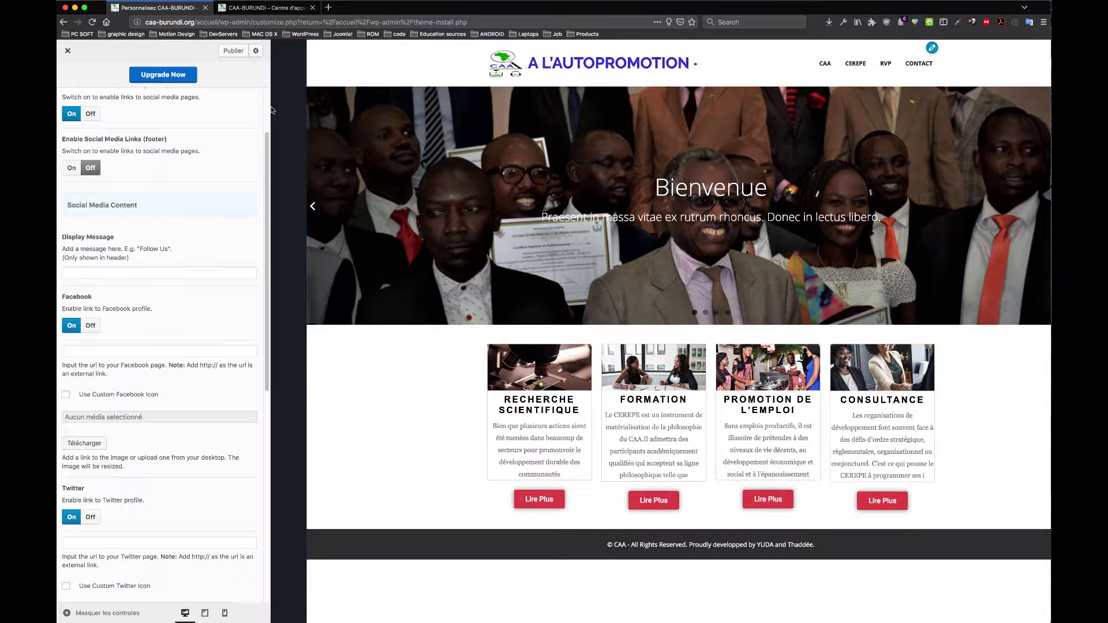
{"action": "scroll", "coordinate": [238, 158], "scroll_direction": "up", "scroll_amount": 3}
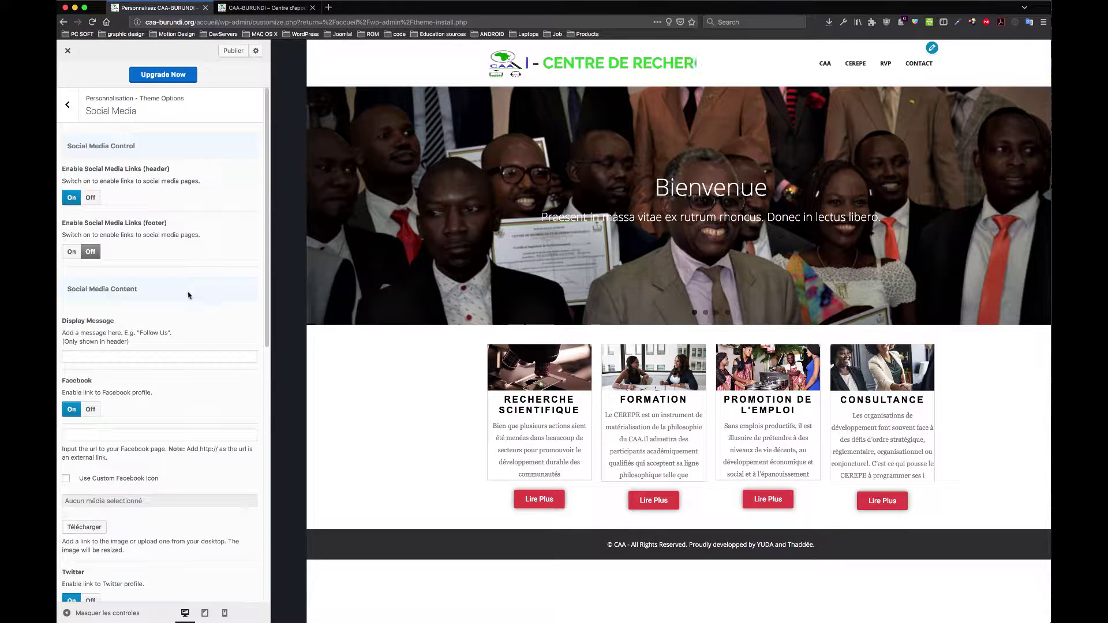
{"action": "left_click", "coordinate": [238, 54]}
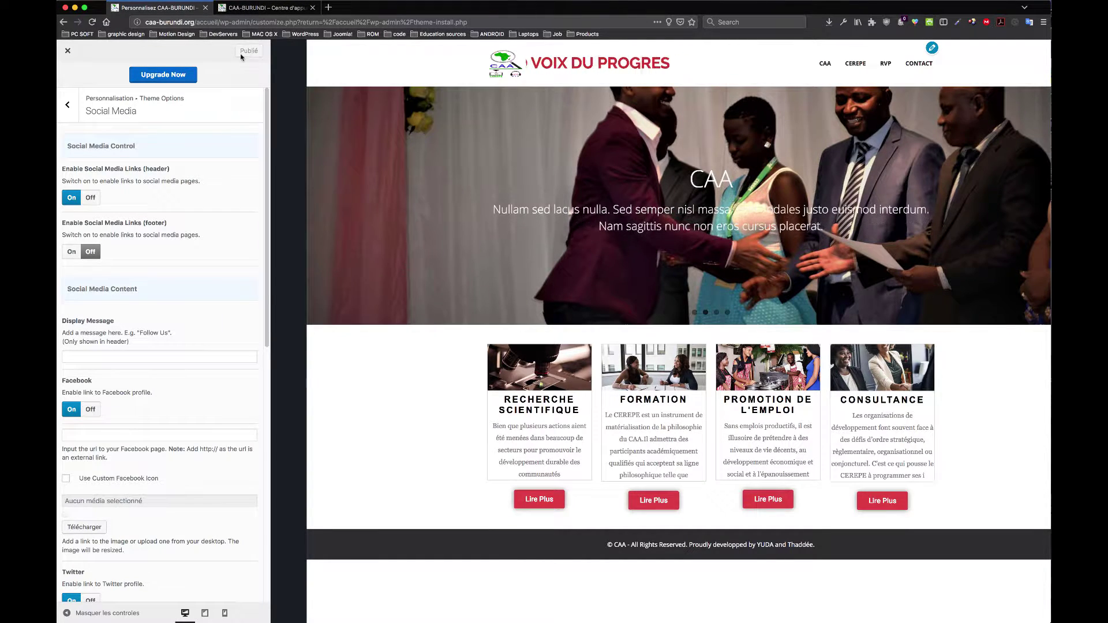
Step: Enable footer social links with display message 'Suivez-nous!' and publish
{"action": "left_click", "coordinate": [268, 6]}
{"action": "left_click", "coordinate": [93, 23]}
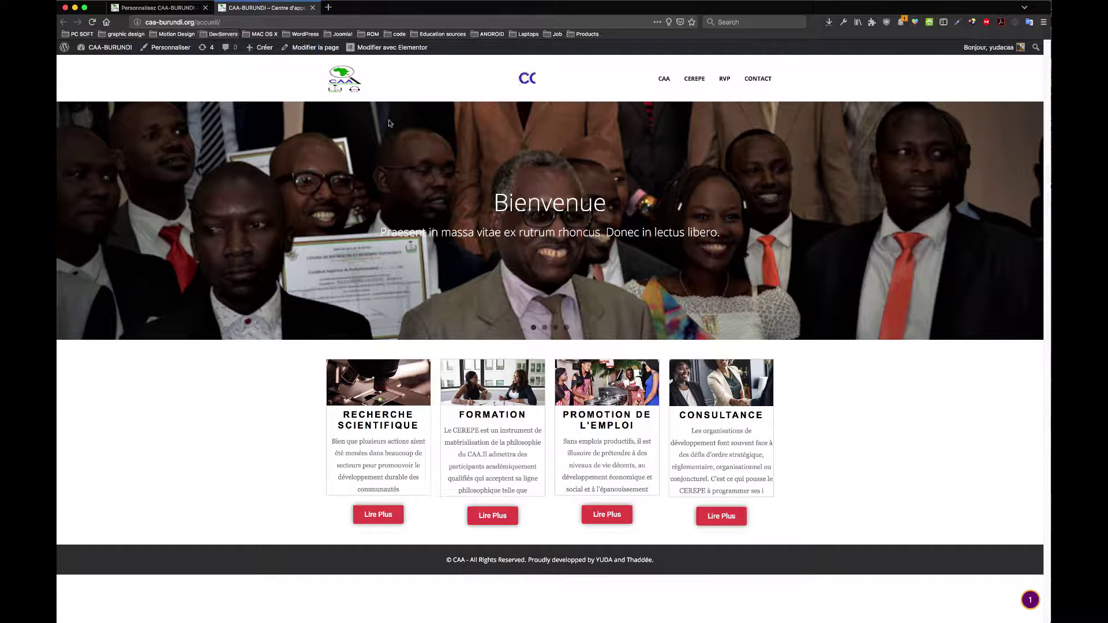
{"action": "left_click", "coordinate": [159, 7]}
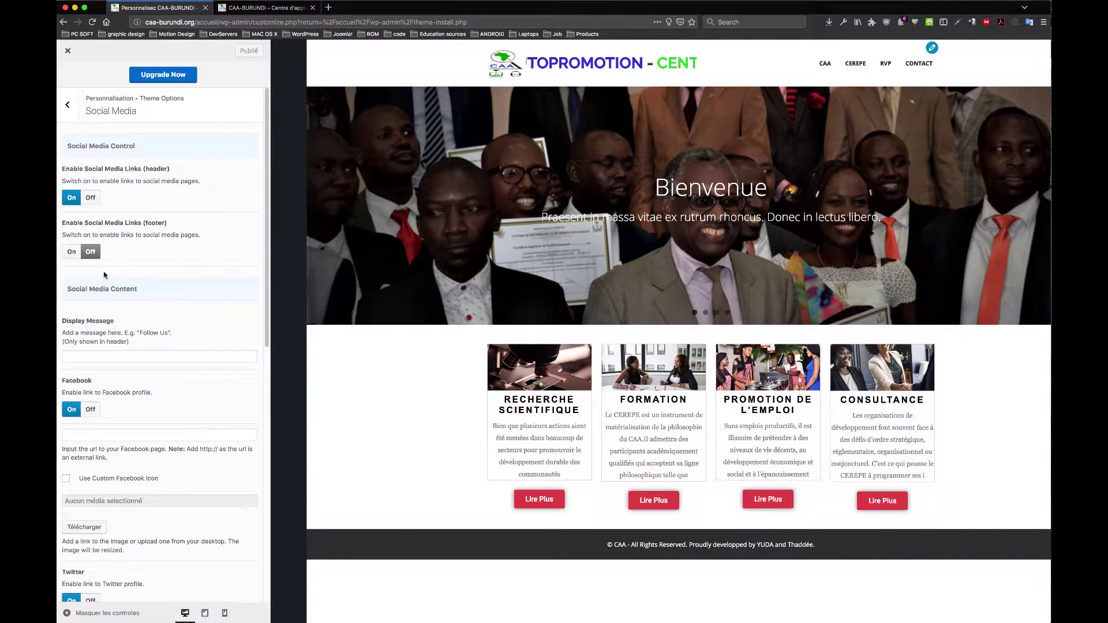
{"action": "left_click", "coordinate": [72, 253]}
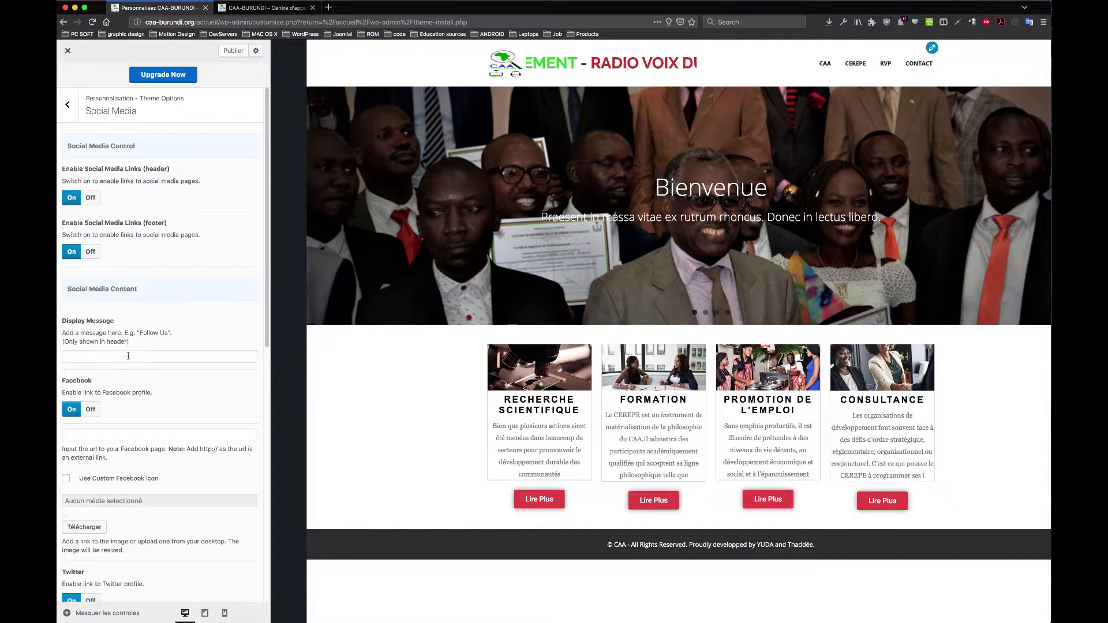
{"action": "type", "text": "Suivez"}
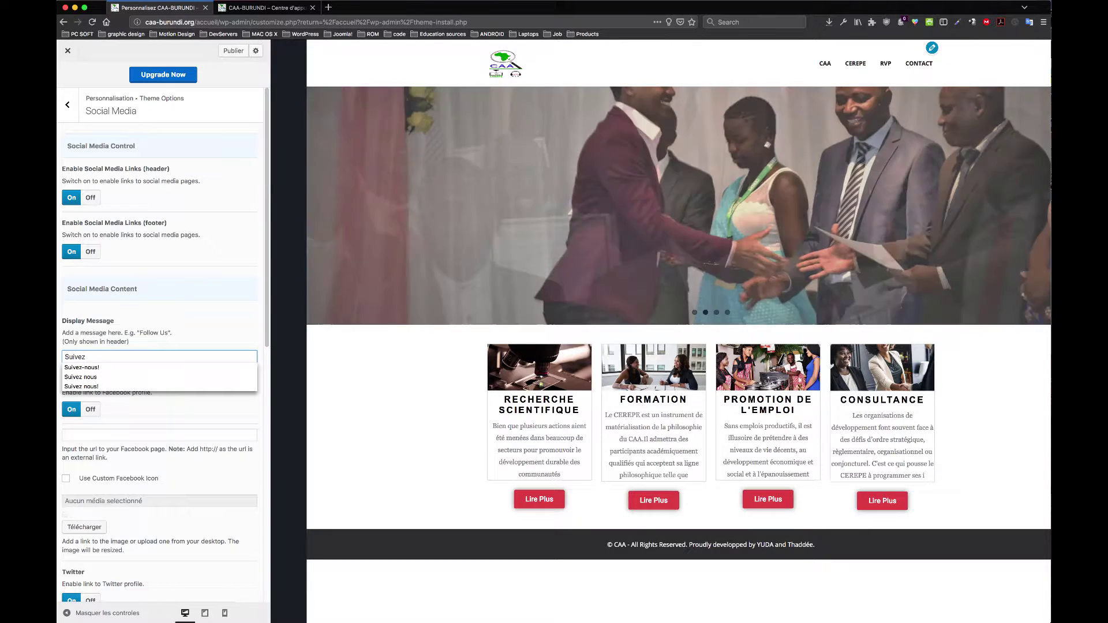
{"action": "left_click", "coordinate": [217, 360]}
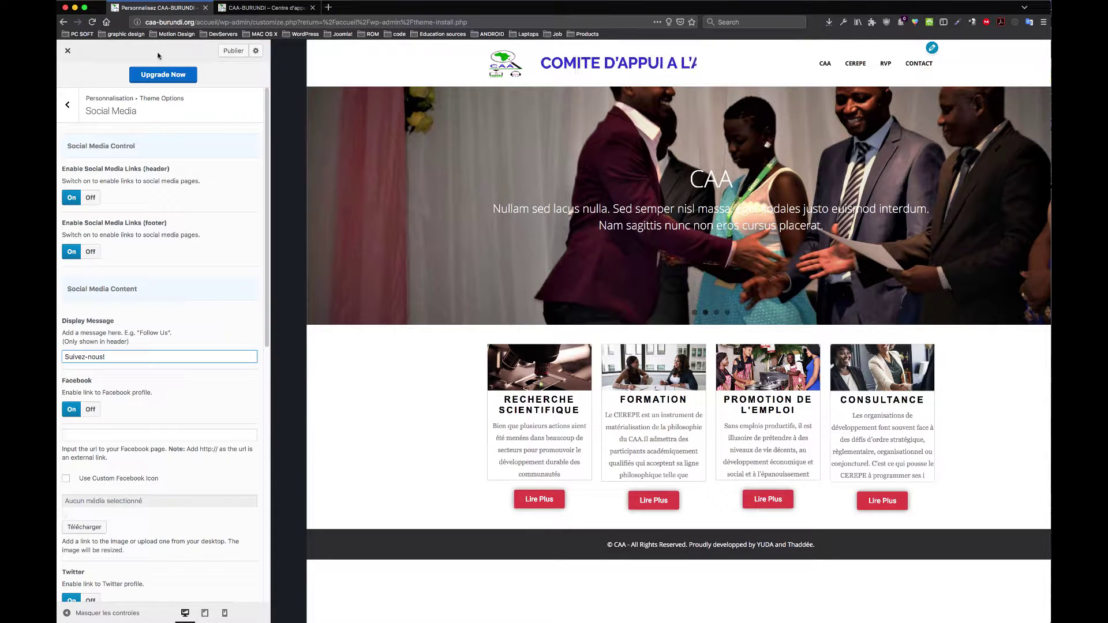
{"action": "left_click", "coordinate": [233, 51]}
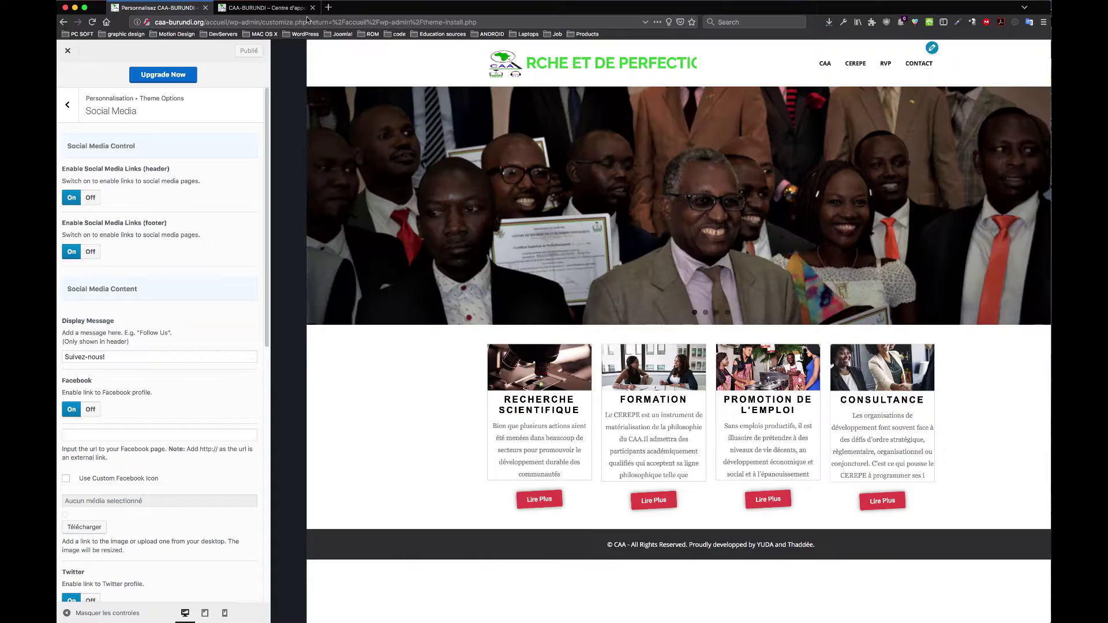
Step: After checking the live site, switch header, footer, Facebook and Twitter links off and publish
{"action": "left_click", "coordinate": [290, 9]}
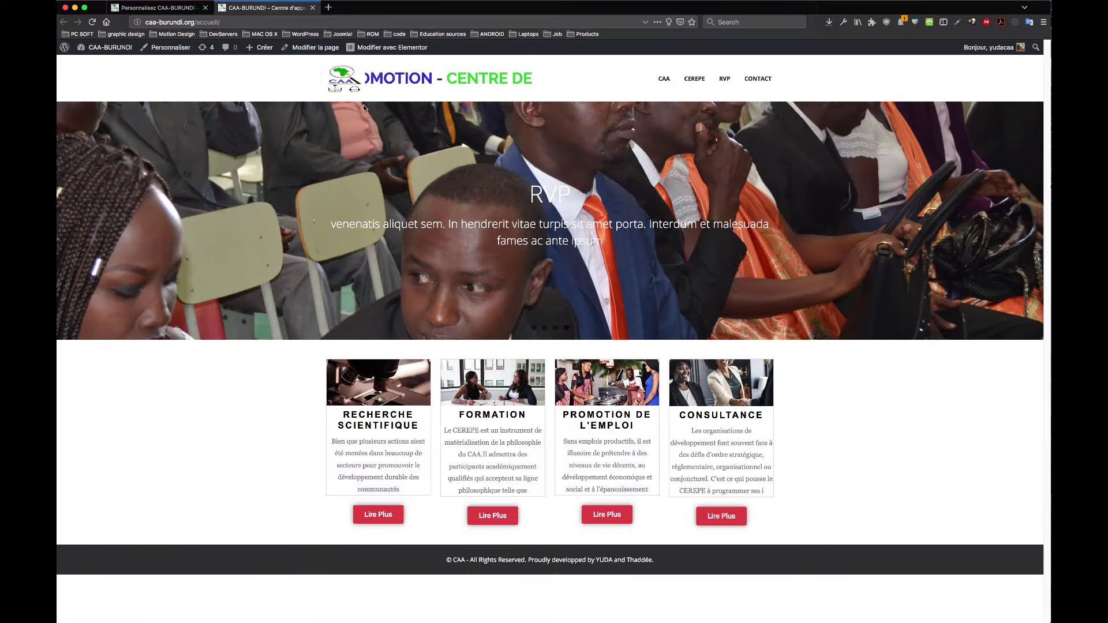
{"action": "left_click", "coordinate": [97, 46]}
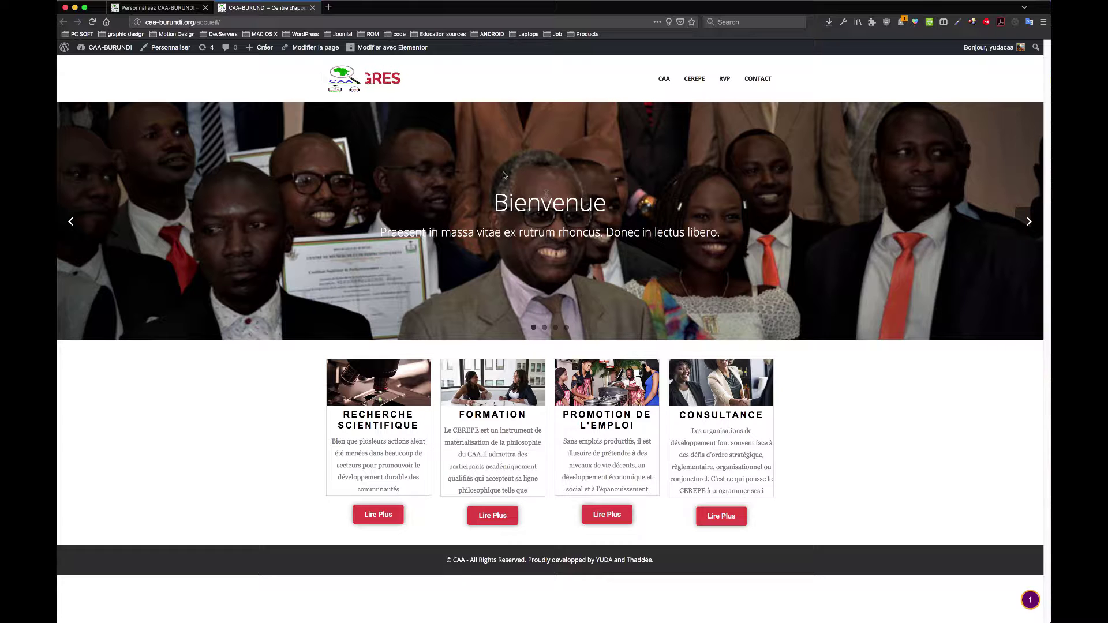
{"action": "left_click", "coordinate": [166, 9]}
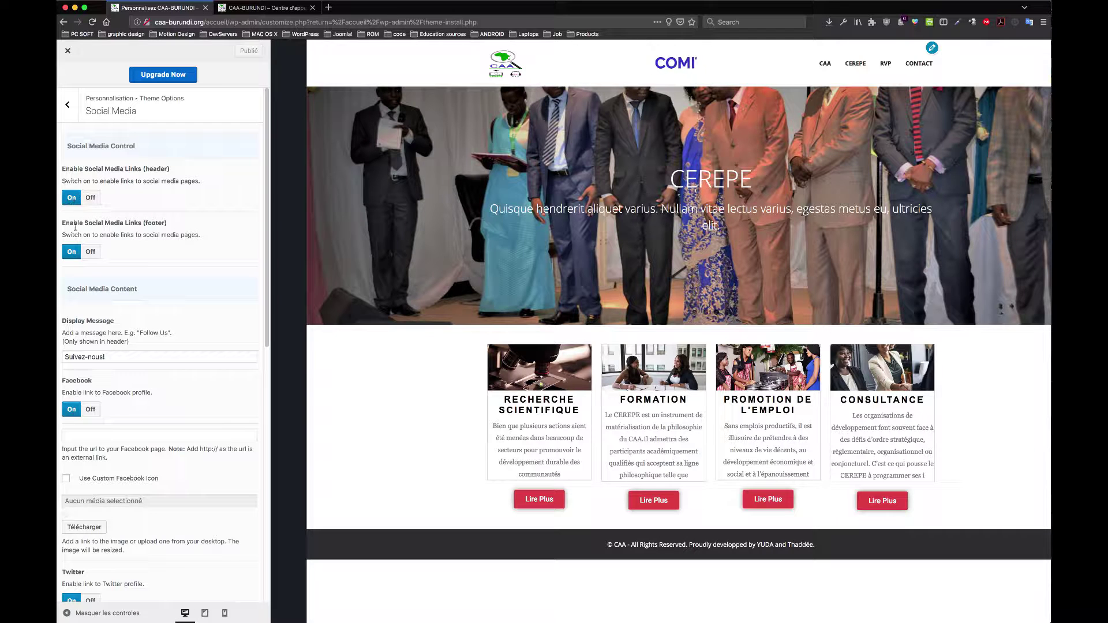
{"action": "left_click", "coordinate": [90, 251]}
{"action": "left_click", "coordinate": [90, 198]}
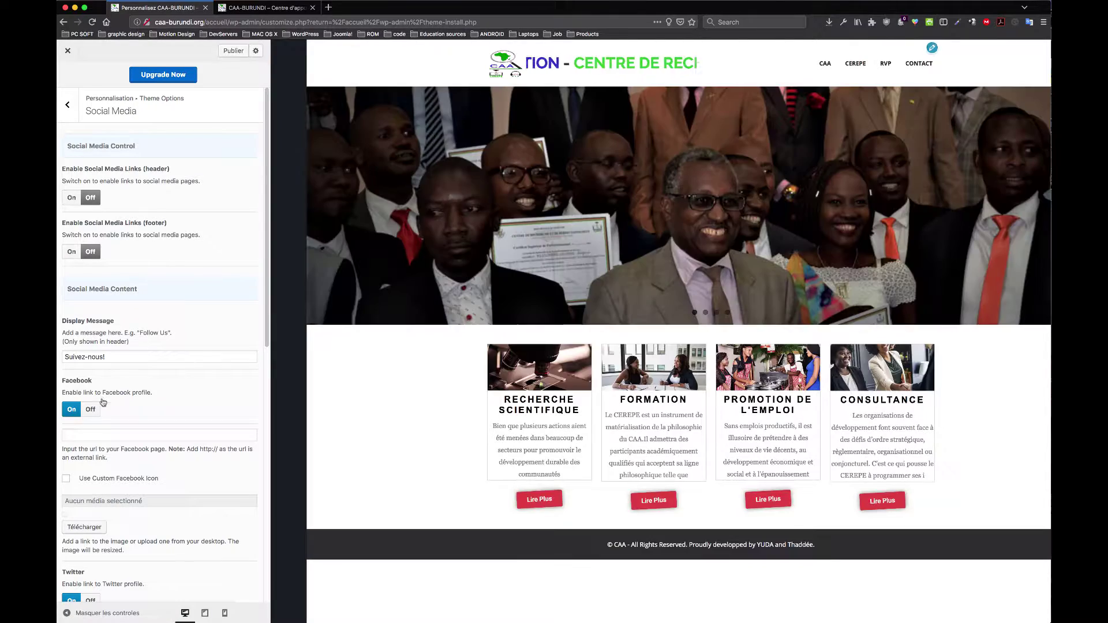
{"action": "left_click", "coordinate": [90, 409]}
{"action": "scroll", "coordinate": [114, 383], "scroll_direction": "down", "scroll_amount": 4}
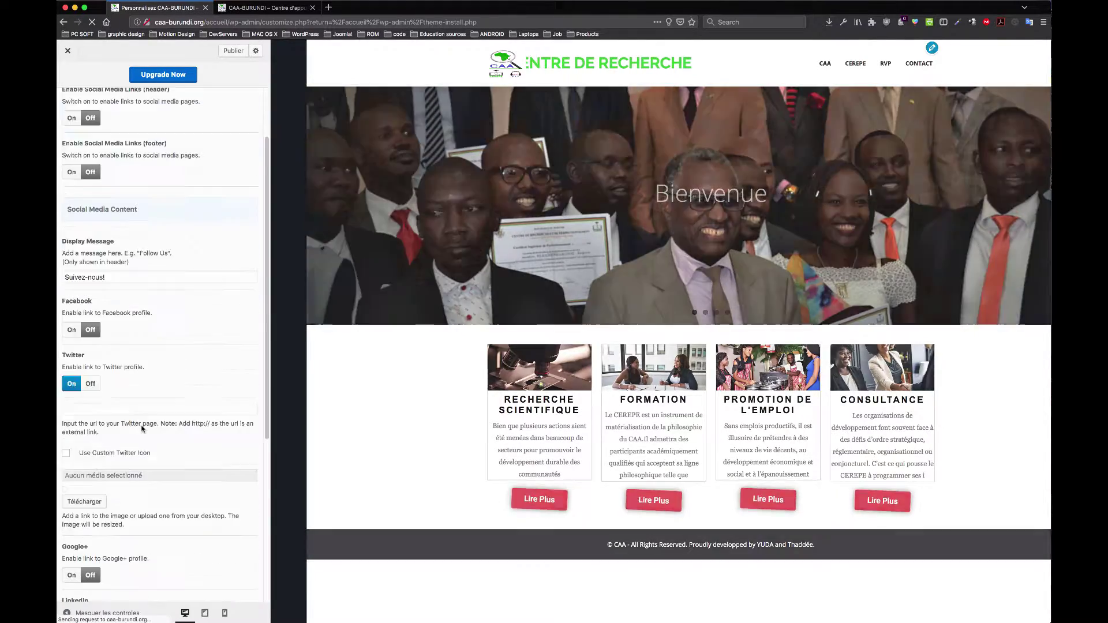
{"action": "left_click", "coordinate": [90, 250]}
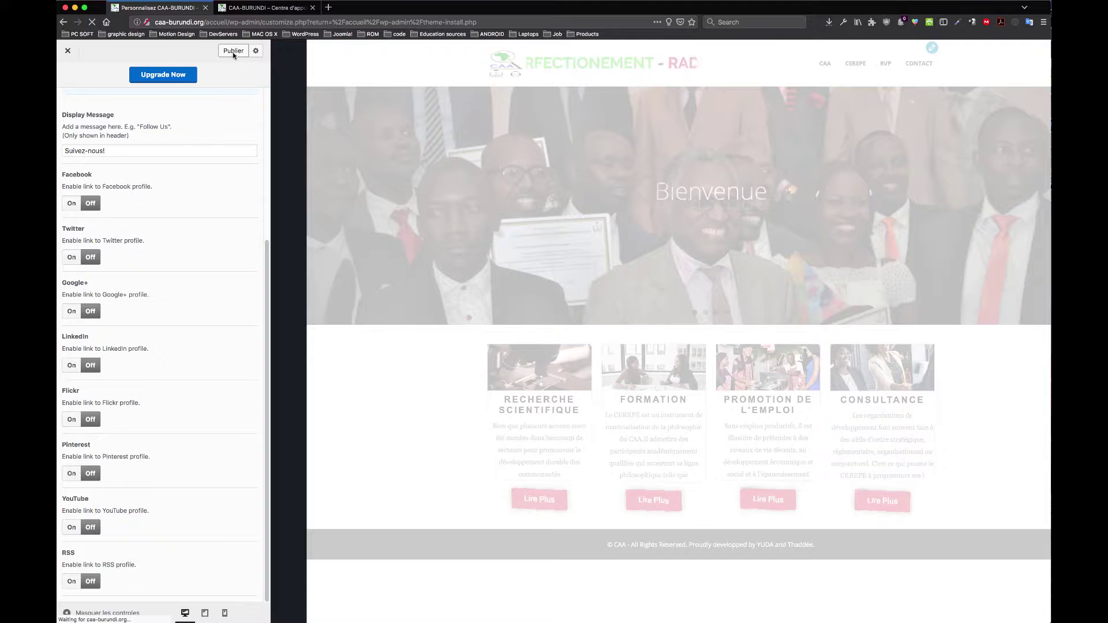
{"action": "left_click", "coordinate": [234, 51]}
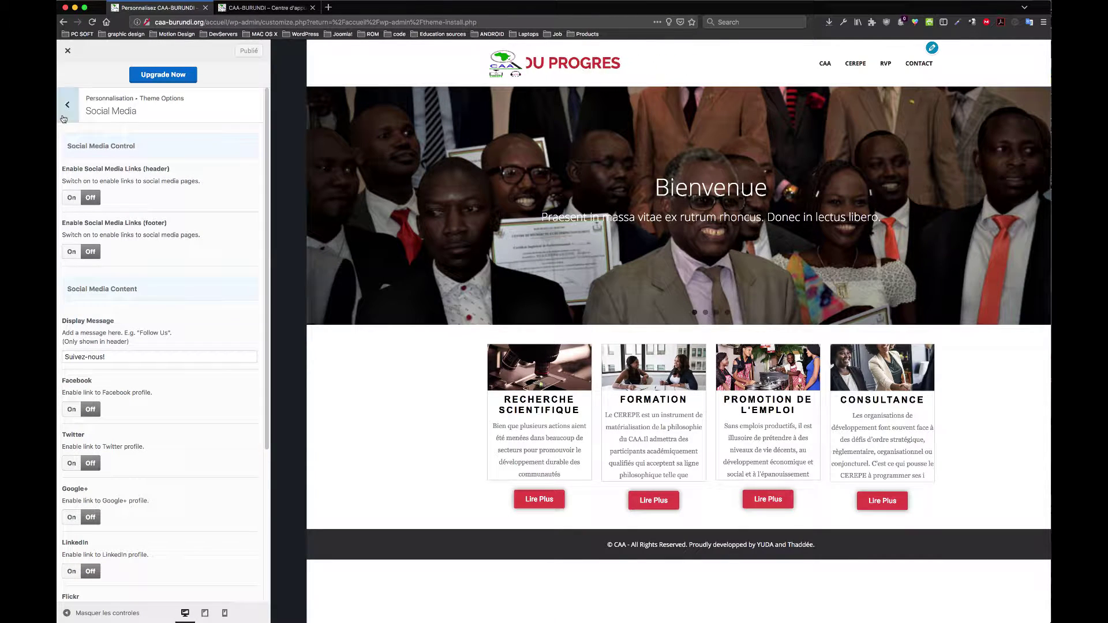
{"action": "left_click", "coordinate": [67, 104]}
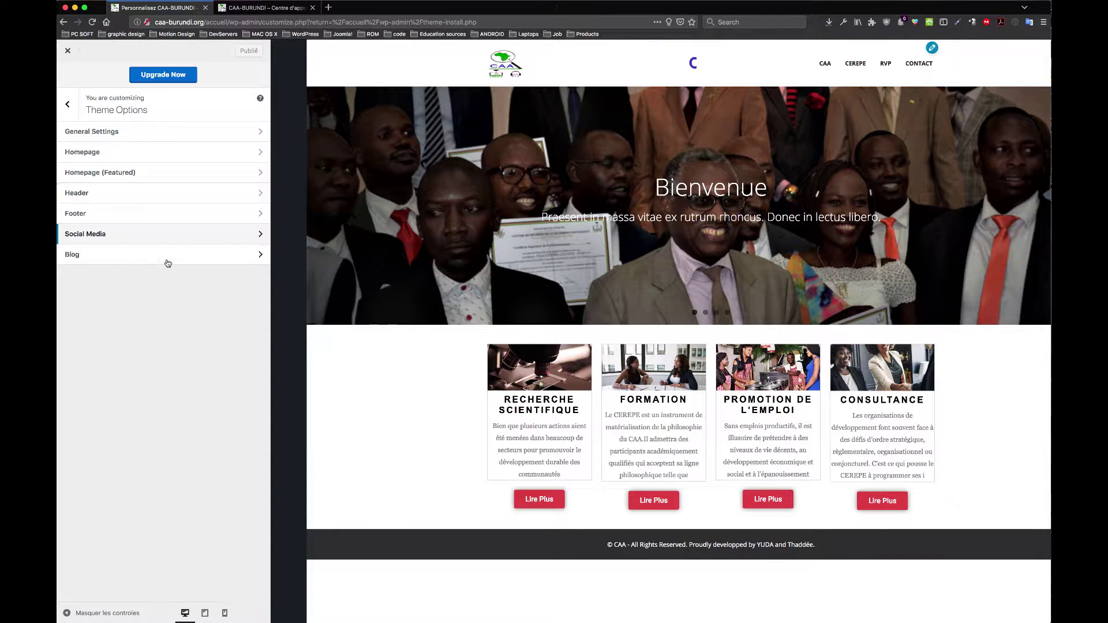
Step: Look over the Blog archive and single-post options, then back out to the main panel
{"action": "left_click", "coordinate": [163, 254]}
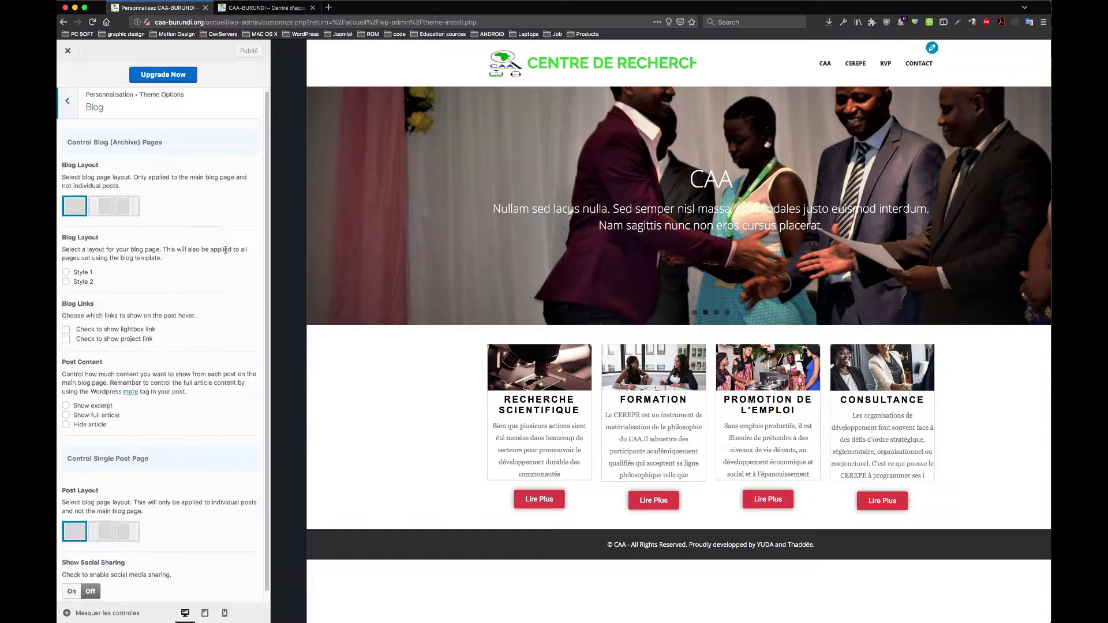
{"action": "scroll", "coordinate": [231, 257], "scroll_direction": "down", "scroll_amount": 1}
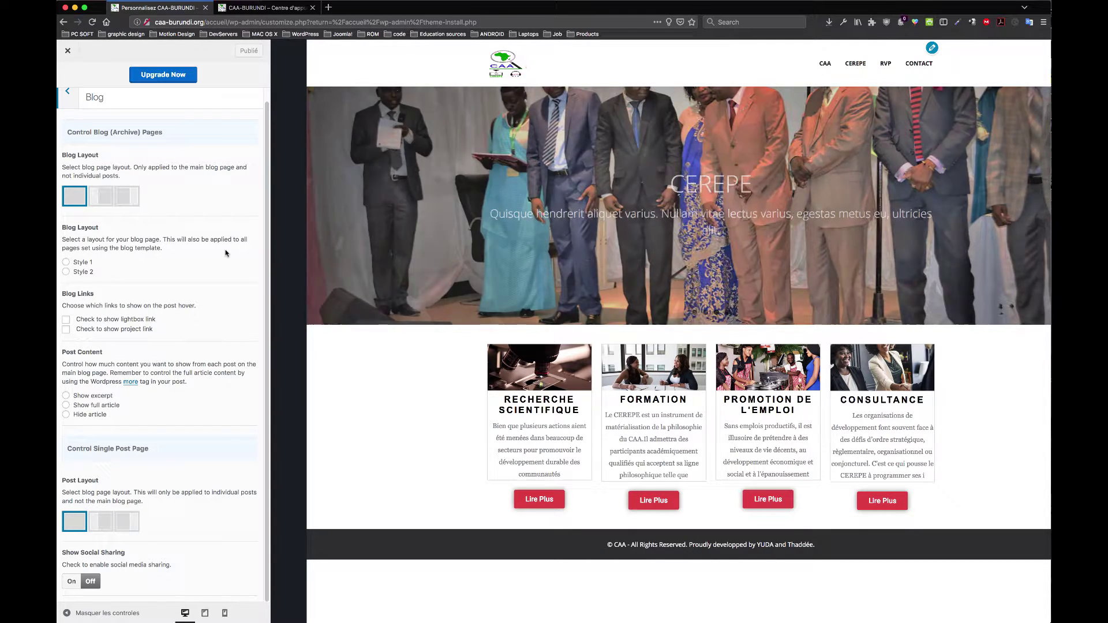
{"action": "left_click", "coordinate": [68, 96]}
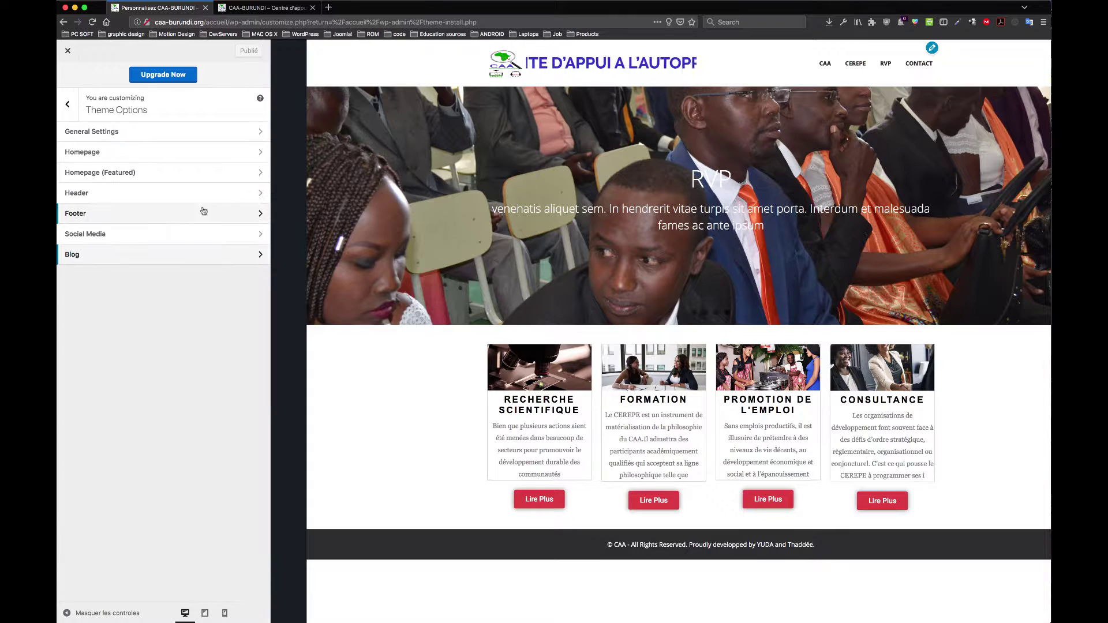
{"action": "left_click", "coordinate": [69, 106]}
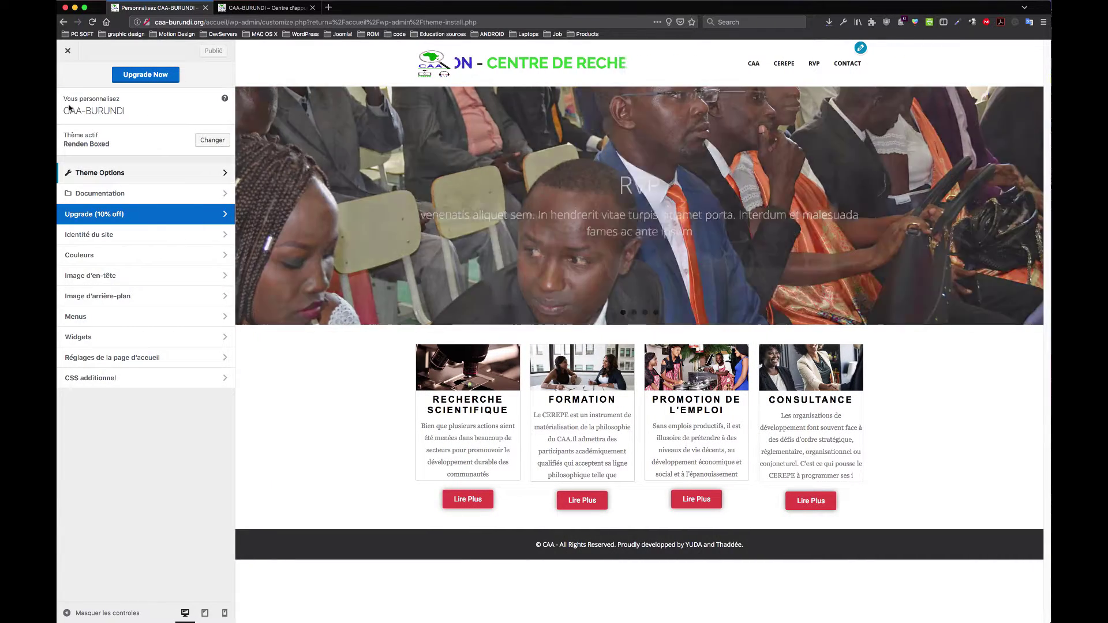
Step: In Site Identity, change the slogan to 'Centre d'appui à l'autopromotion' with an accented à
{"action": "left_click", "coordinate": [192, 236]}
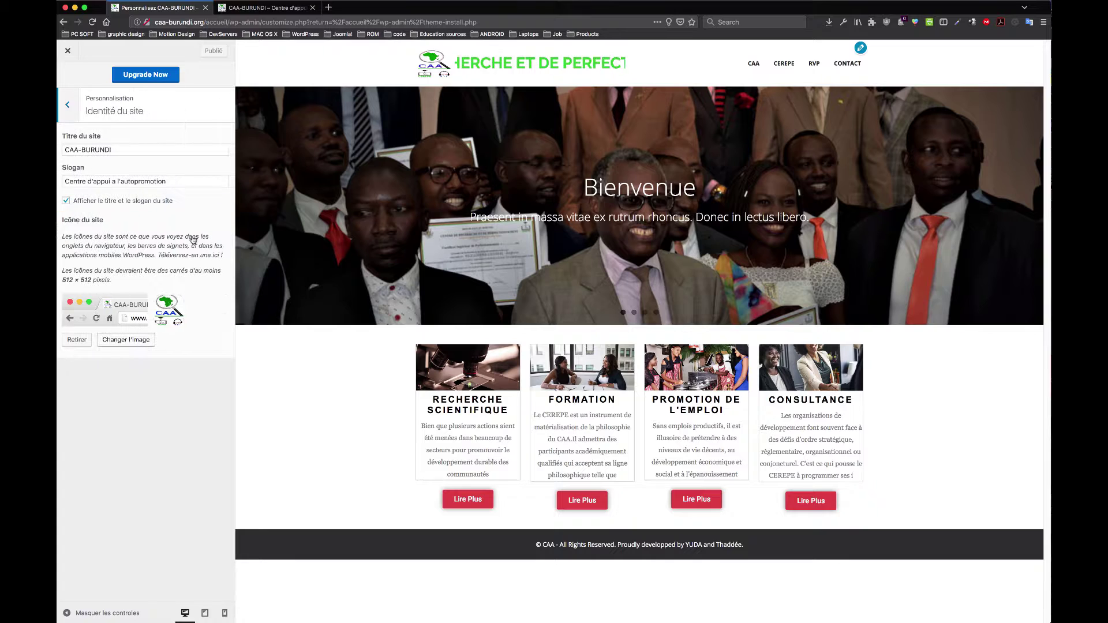
{"action": "left_click", "coordinate": [123, 149]}
{"action": "left_click_drag", "start_coordinate": [83, 148], "coordinate": [82, 167]}
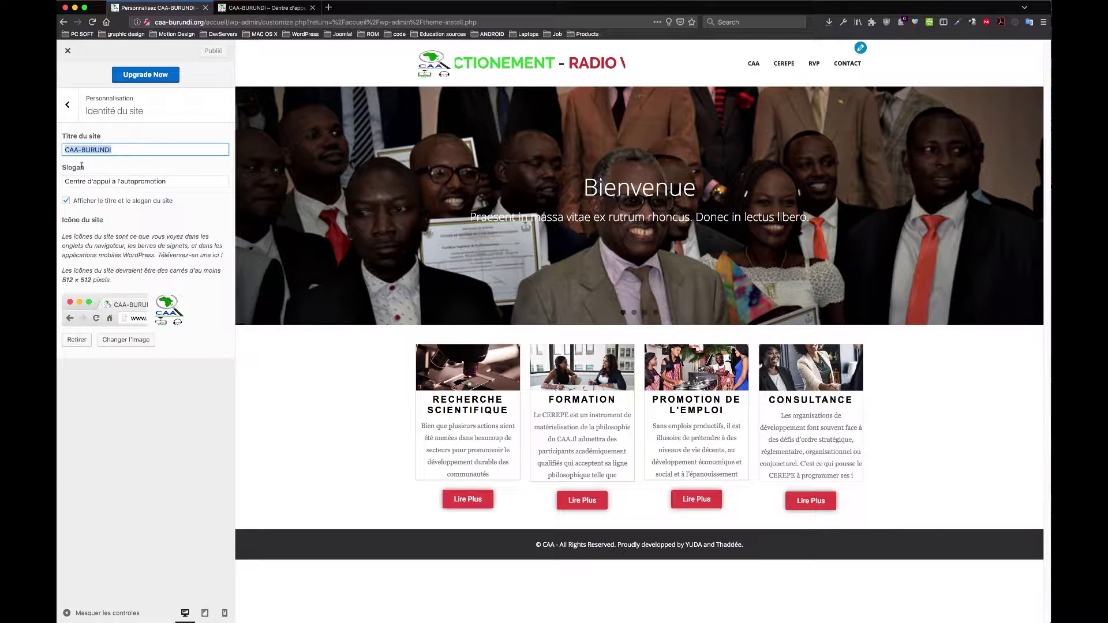
{"action": "left_click", "coordinate": [121, 179]}
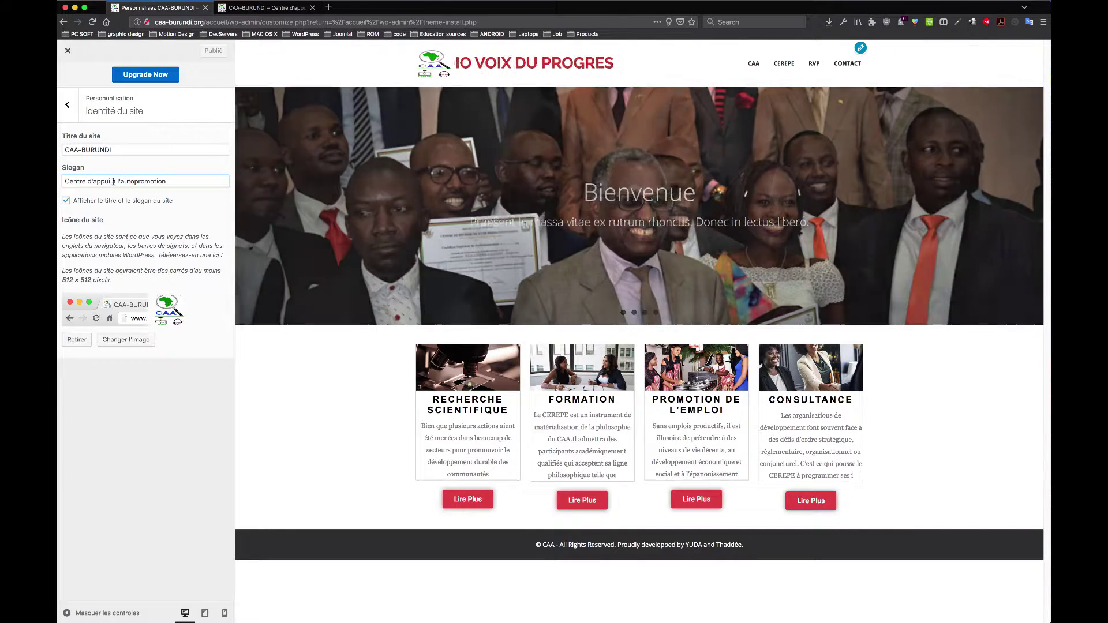
{"action": "left_click", "coordinate": [117, 183]}
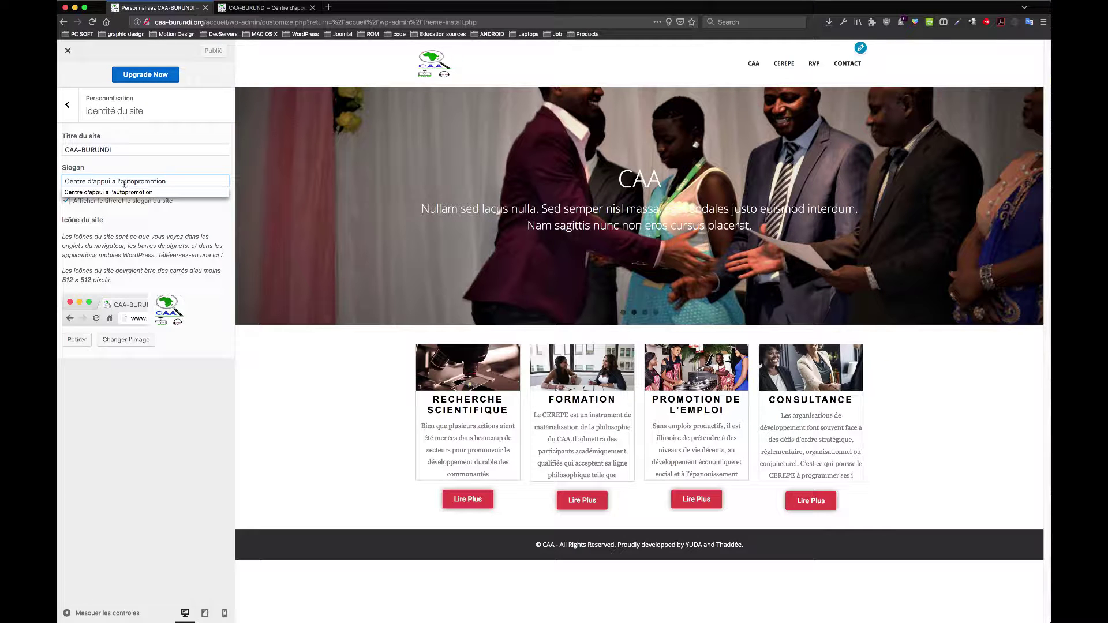
{"action": "key", "text": "BackSpace"}
{"action": "type", "text": "à"}
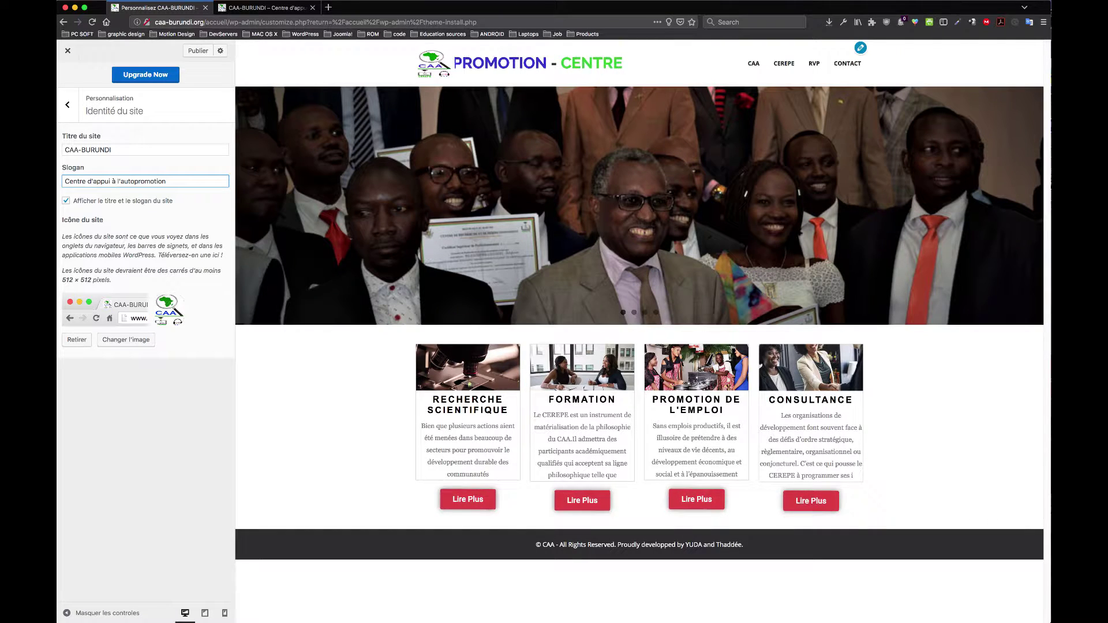
{"action": "left_click", "coordinate": [942, 0]}
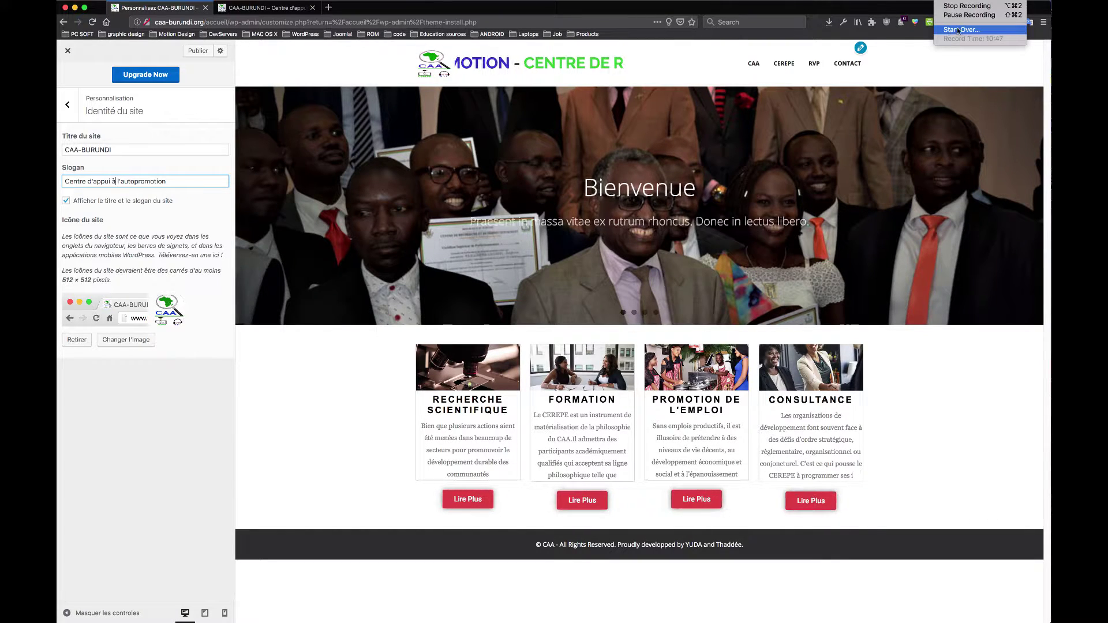
{"action": "left_click", "coordinate": [969, 18]}
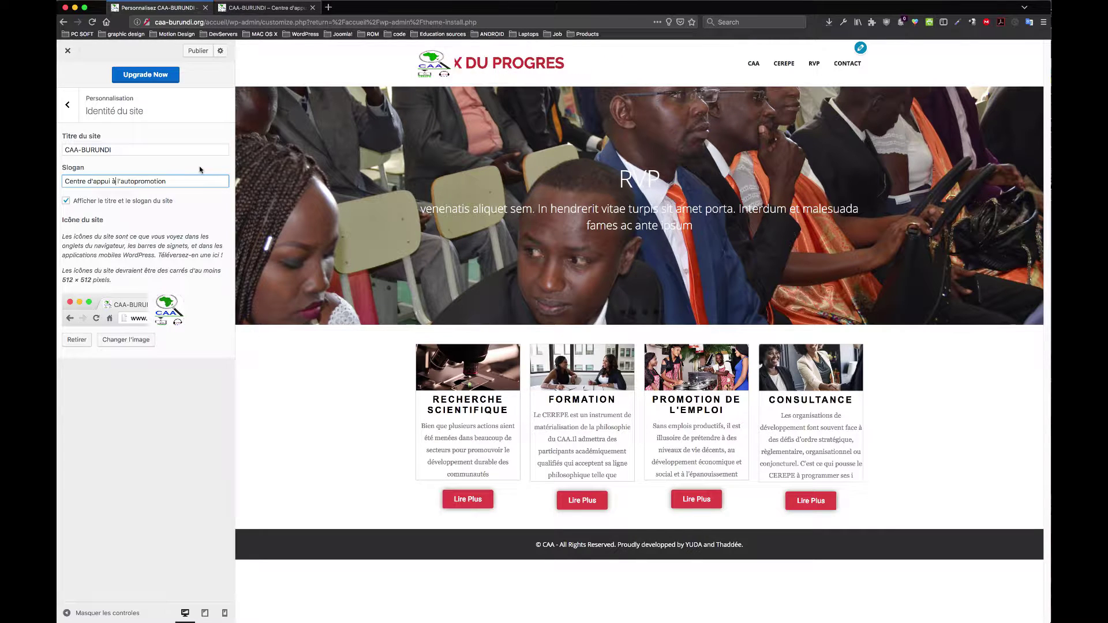
Step: Set the cropped caa-logo image as the site icon, publish, and check the live site
{"action": "left_click", "coordinate": [131, 342]}
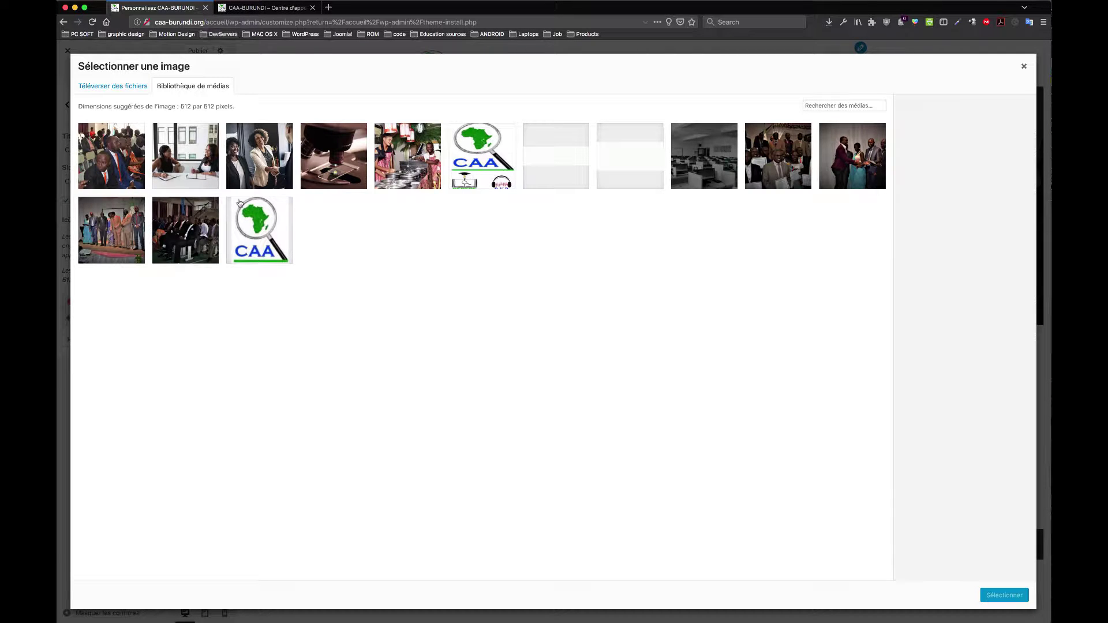
{"action": "left_click", "coordinate": [249, 218]}
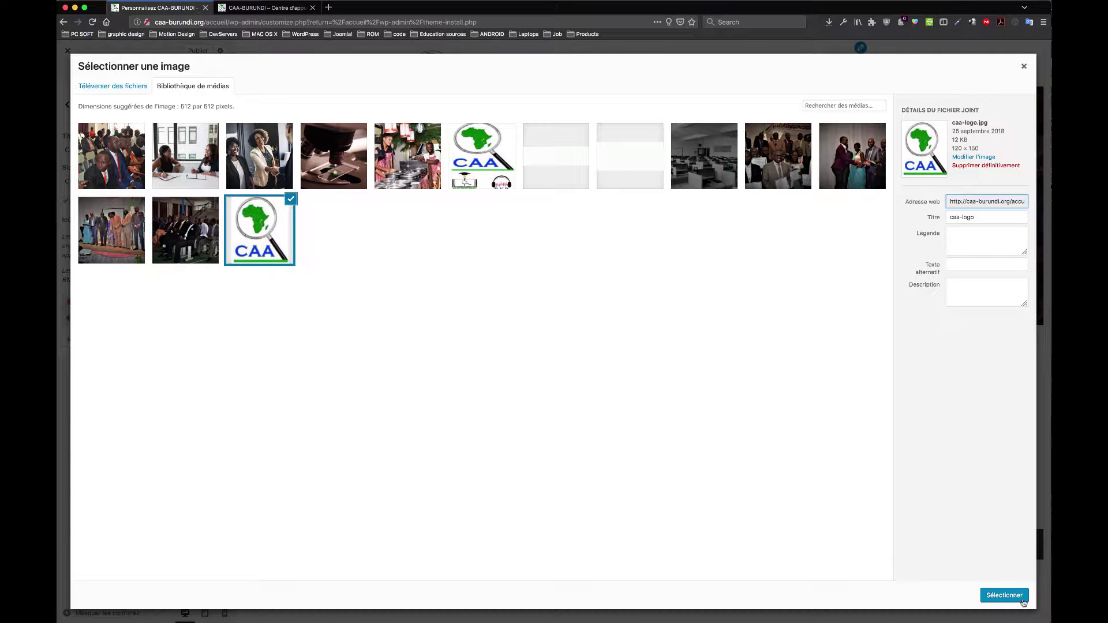
{"action": "left_click", "coordinate": [1004, 596]}
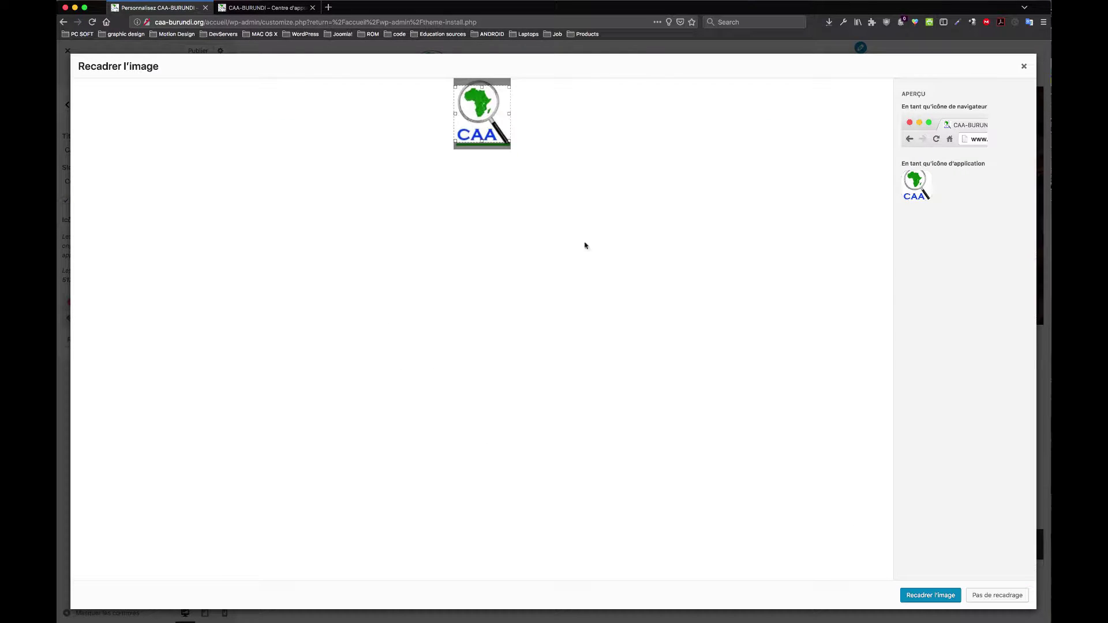
{"action": "left_click", "coordinate": [945, 597]}
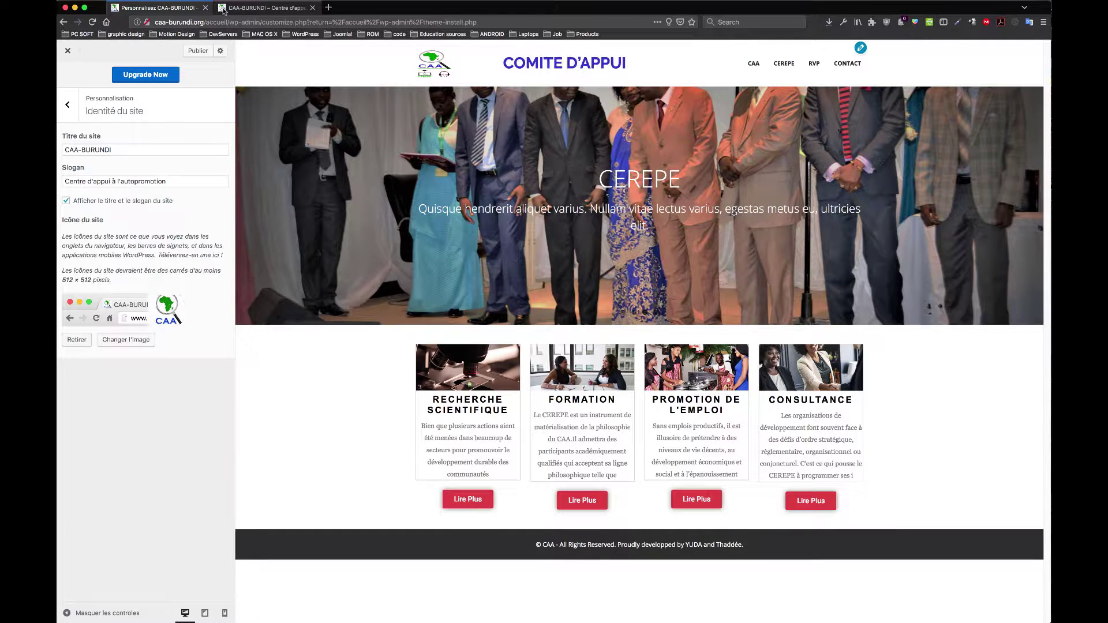
{"action": "left_click", "coordinate": [205, 53]}
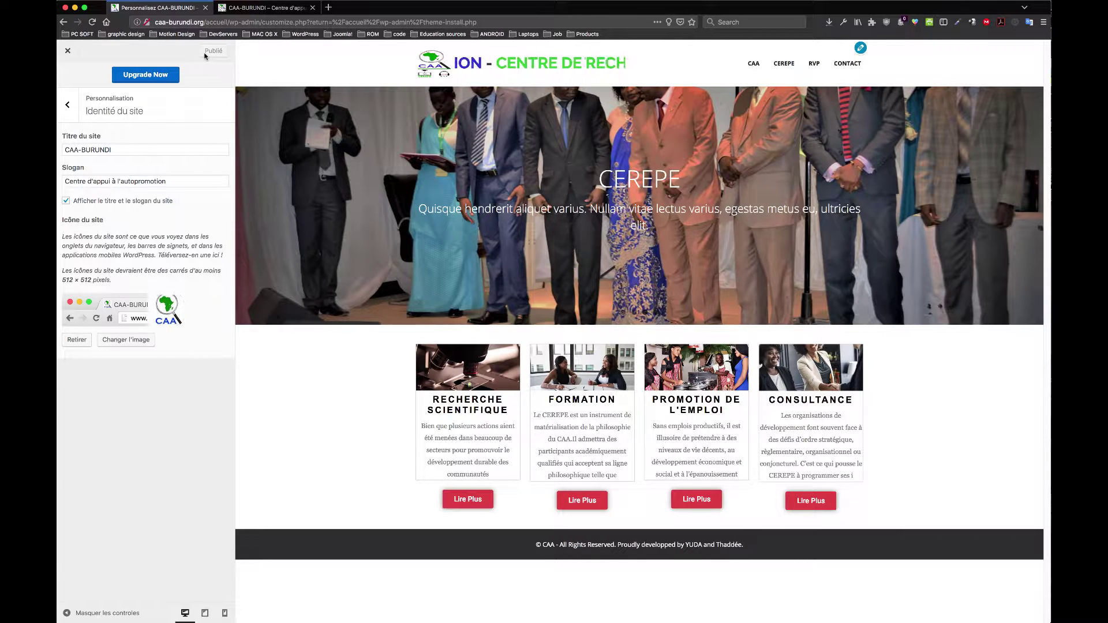
{"action": "left_click", "coordinate": [237, 8]}
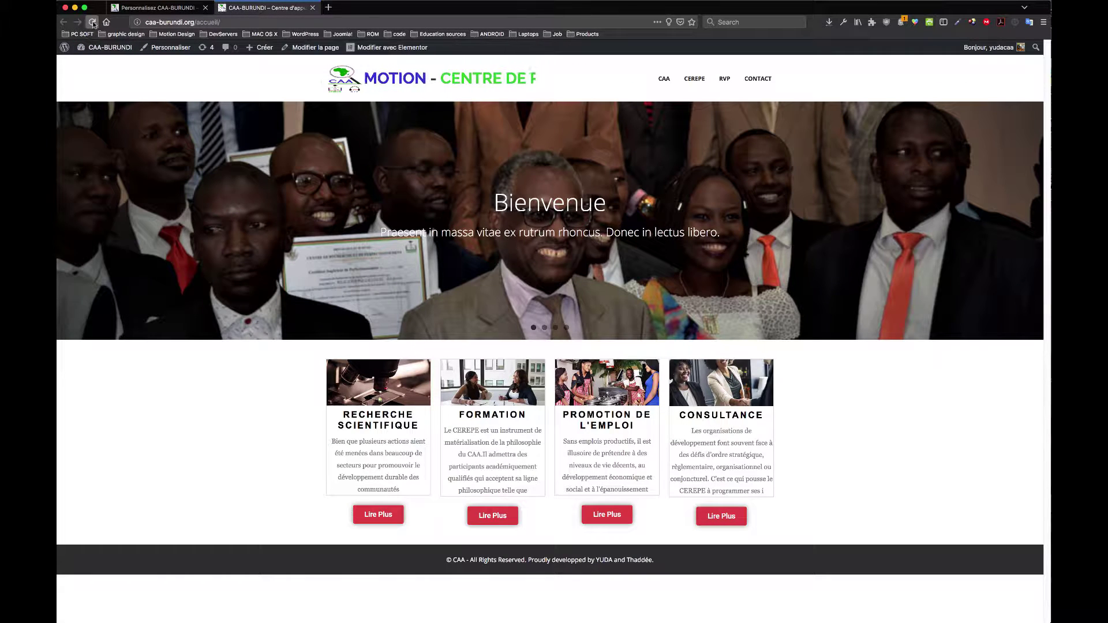
{"action": "key", "text": "super+r"}
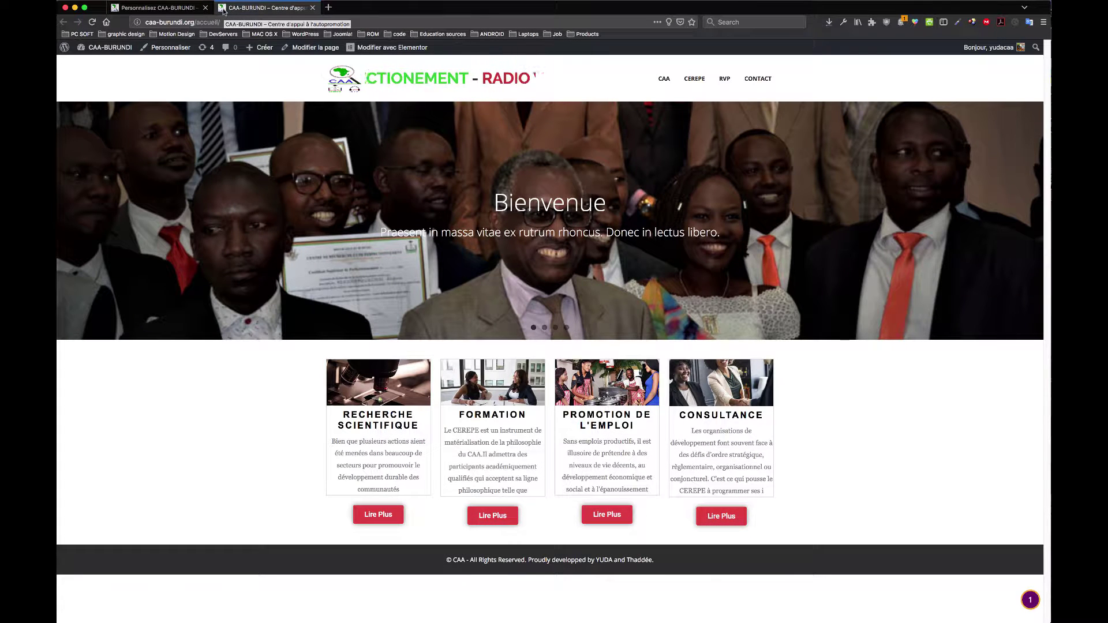
{"action": "left_click", "coordinate": [159, 7]}
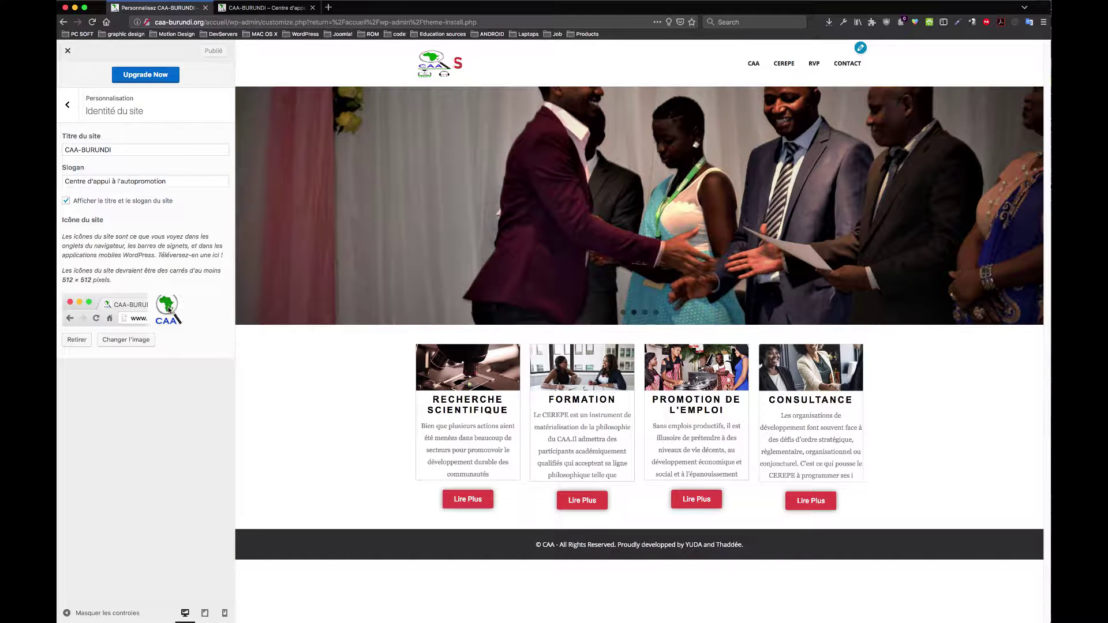
Step: Replace the site icon with the cropped accueil-logo image (CEREPE and RVP) and publish
{"action": "left_click", "coordinate": [141, 340]}
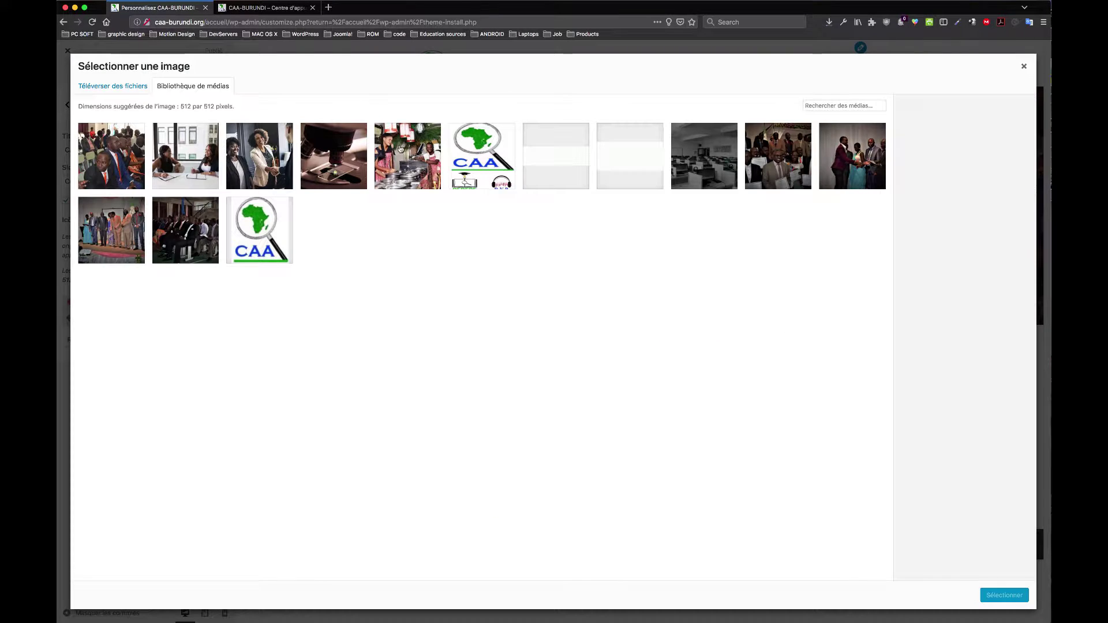
{"action": "left_click", "coordinate": [460, 151]}
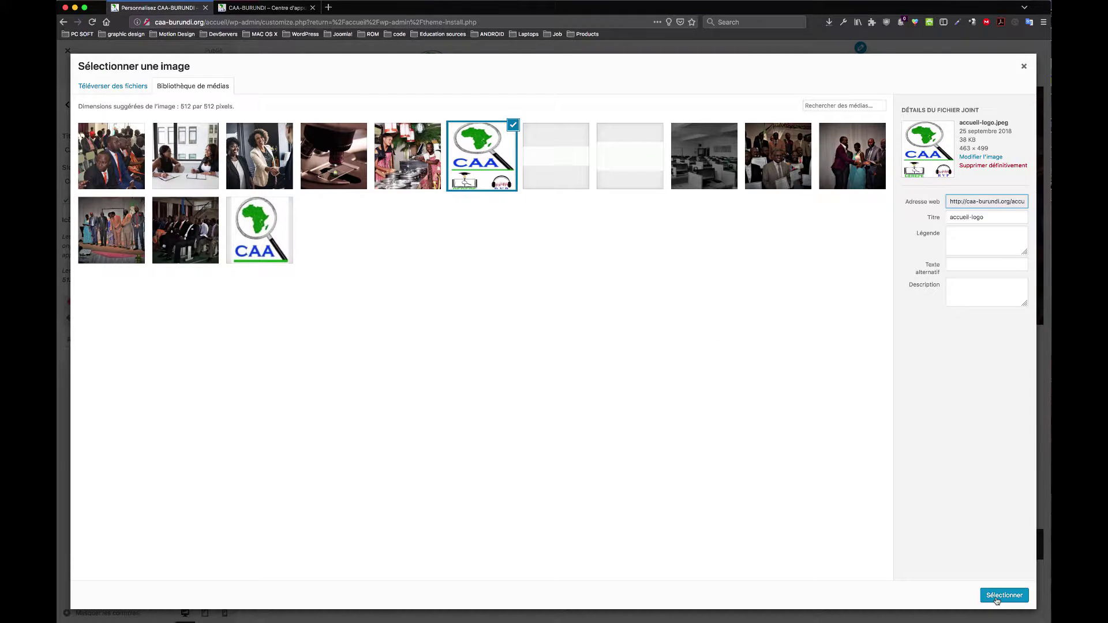
{"action": "left_click", "coordinate": [1003, 595]}
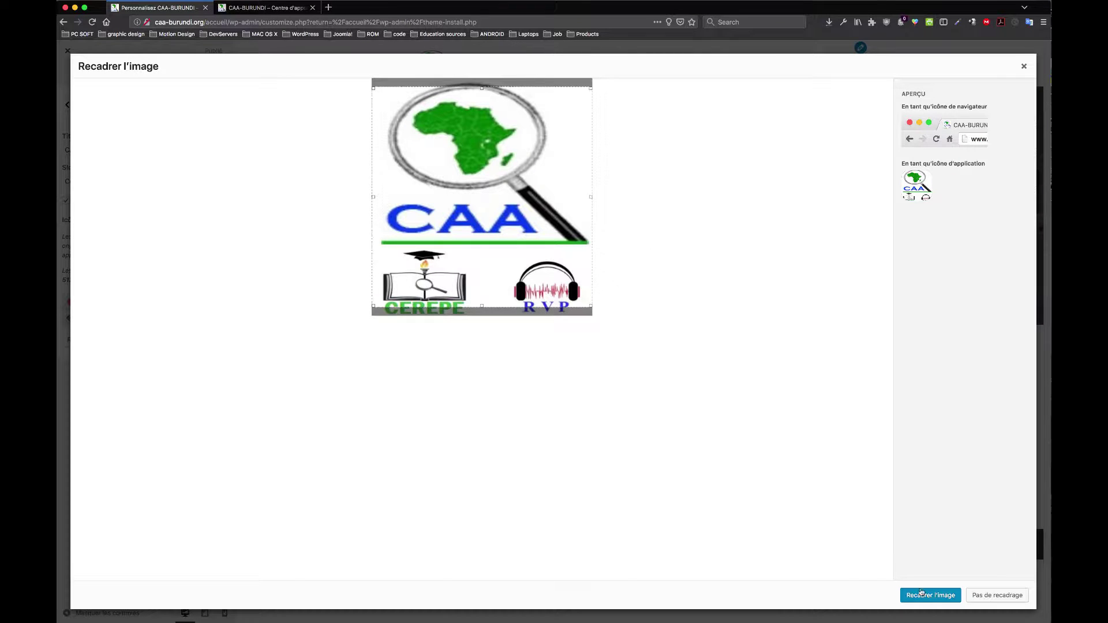
{"action": "left_click", "coordinate": [931, 596]}
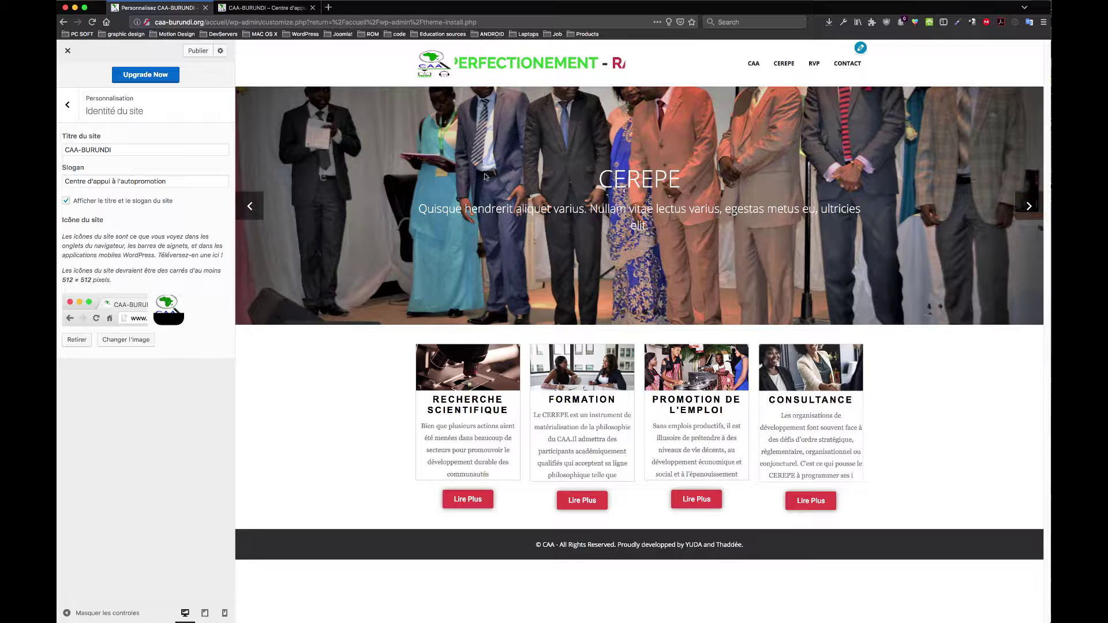
{"action": "left_click", "coordinate": [200, 52]}
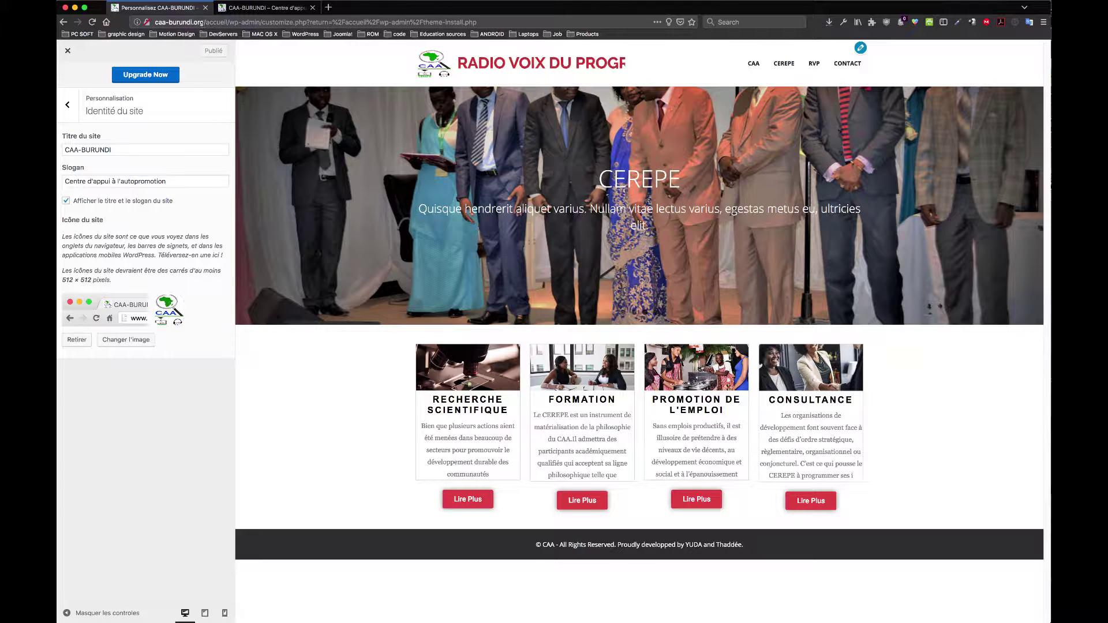
{"action": "left_click", "coordinate": [65, 107]}
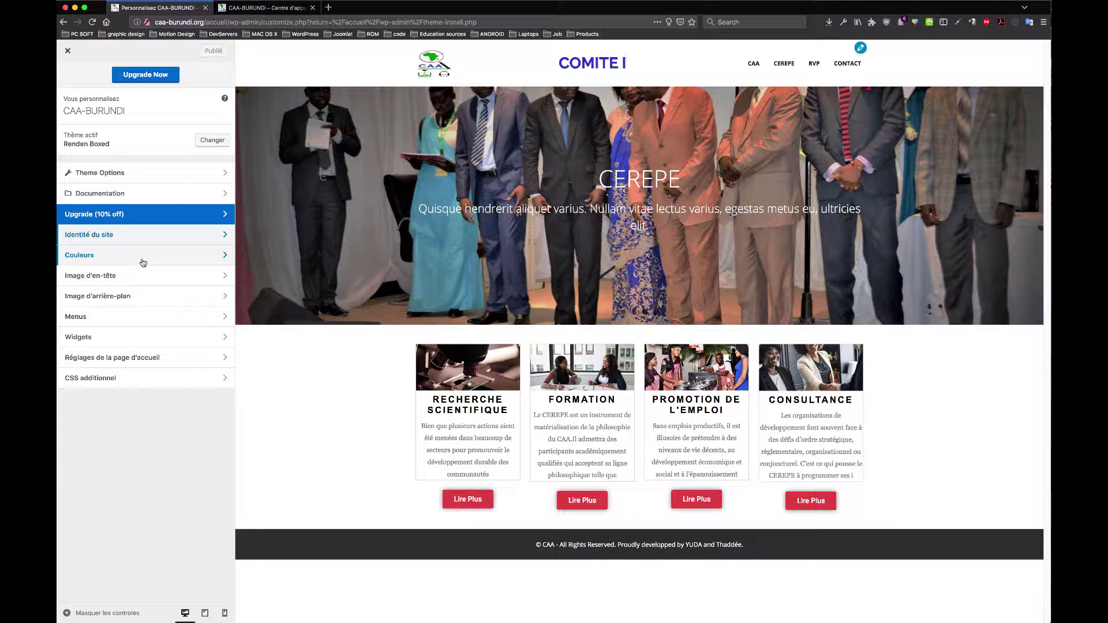
Step: Look through the Colours, Header Image and Menus settings without changing anything
{"action": "left_click", "coordinate": [140, 259]}
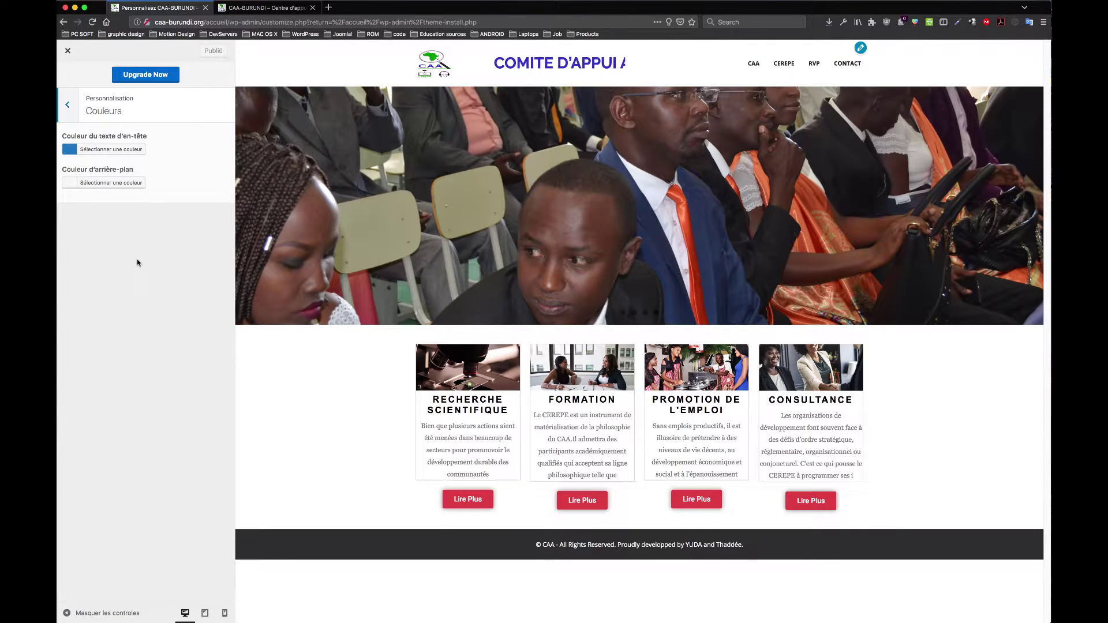
{"action": "left_click", "coordinate": [70, 105]}
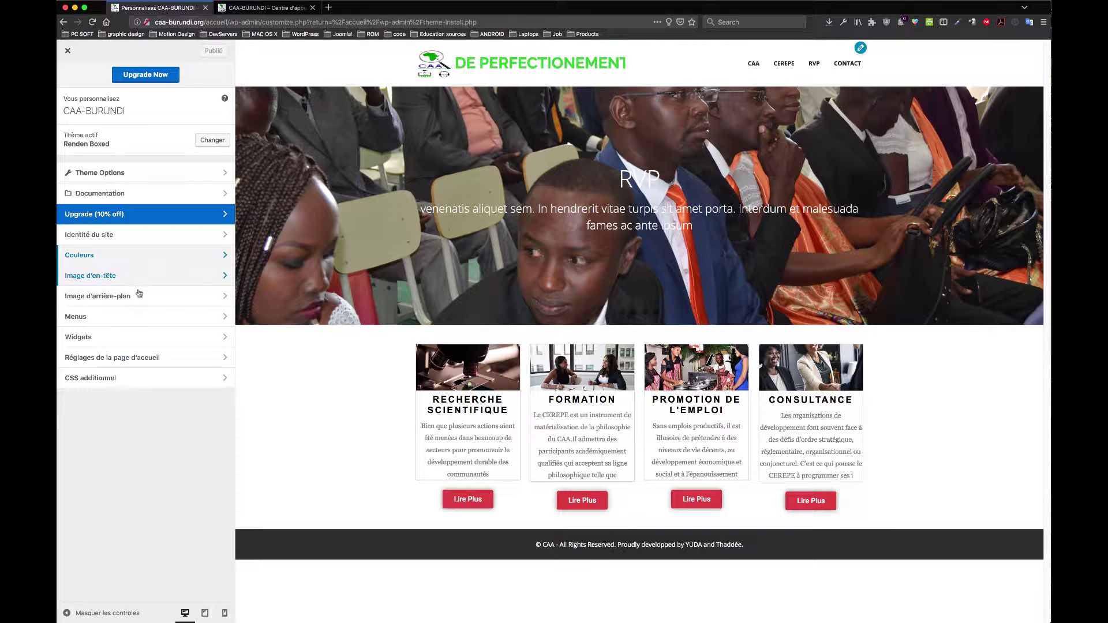
{"action": "left_click", "coordinate": [138, 279]}
{"action": "left_click", "coordinate": [70, 104]}
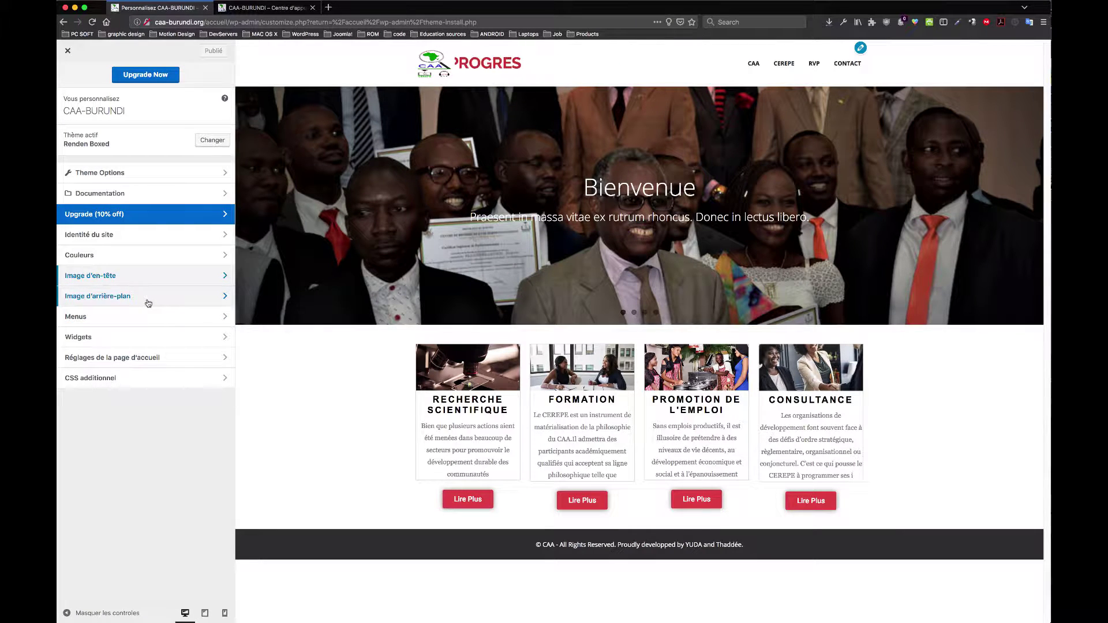
{"action": "left_click", "coordinate": [146, 321]}
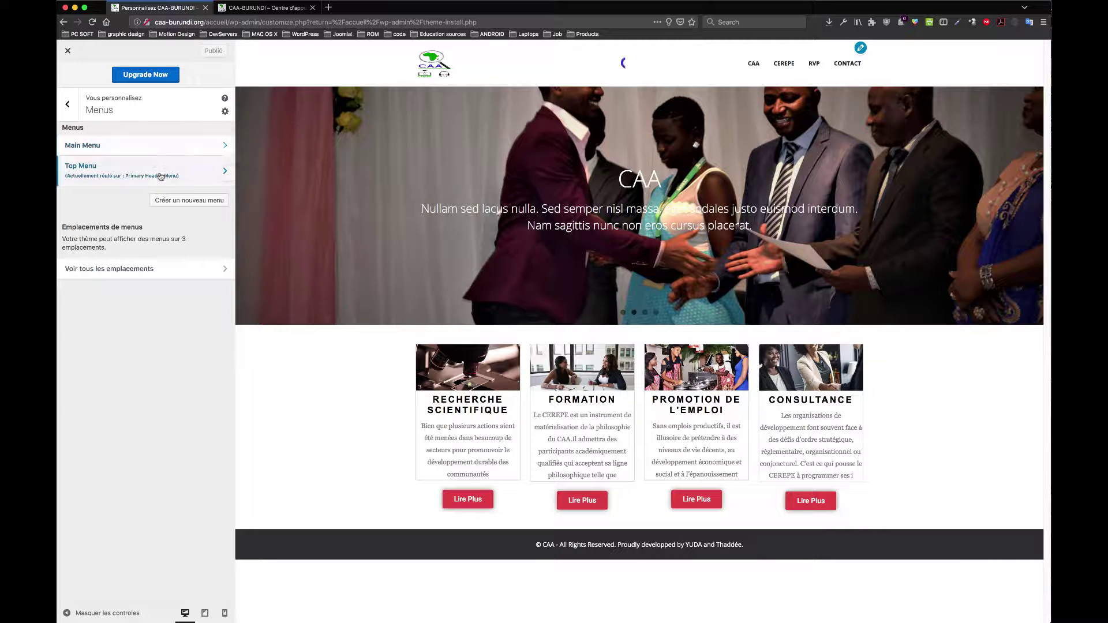
{"action": "left_click", "coordinate": [67, 103]}
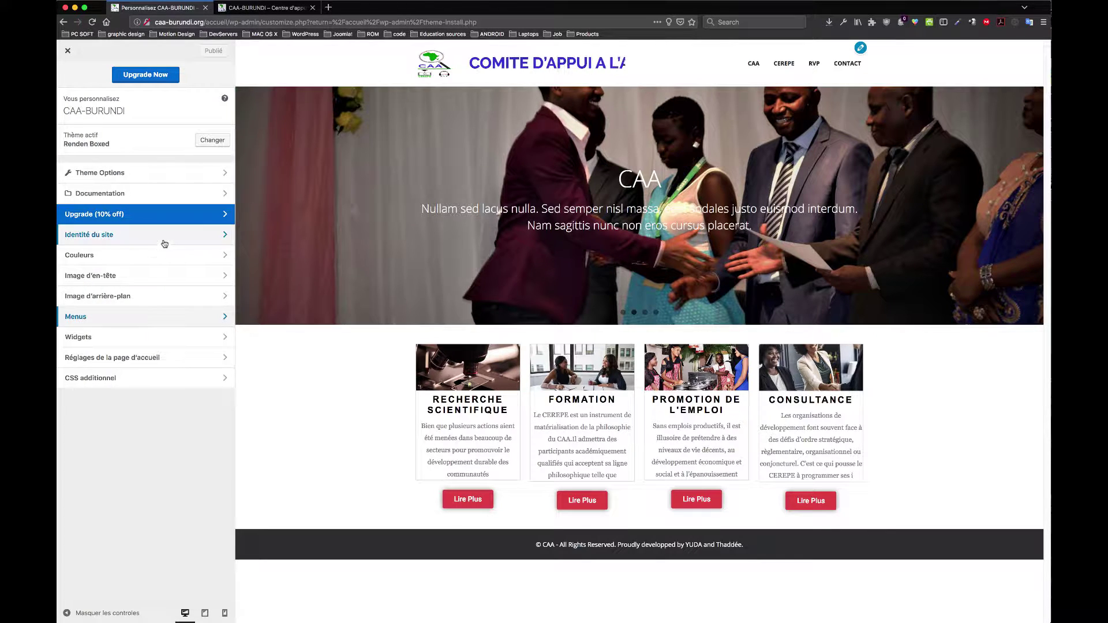
Step: Check the Widgets section, then open the homepage settings showing Elementor #117 as front page
{"action": "left_click", "coordinate": [152, 341]}
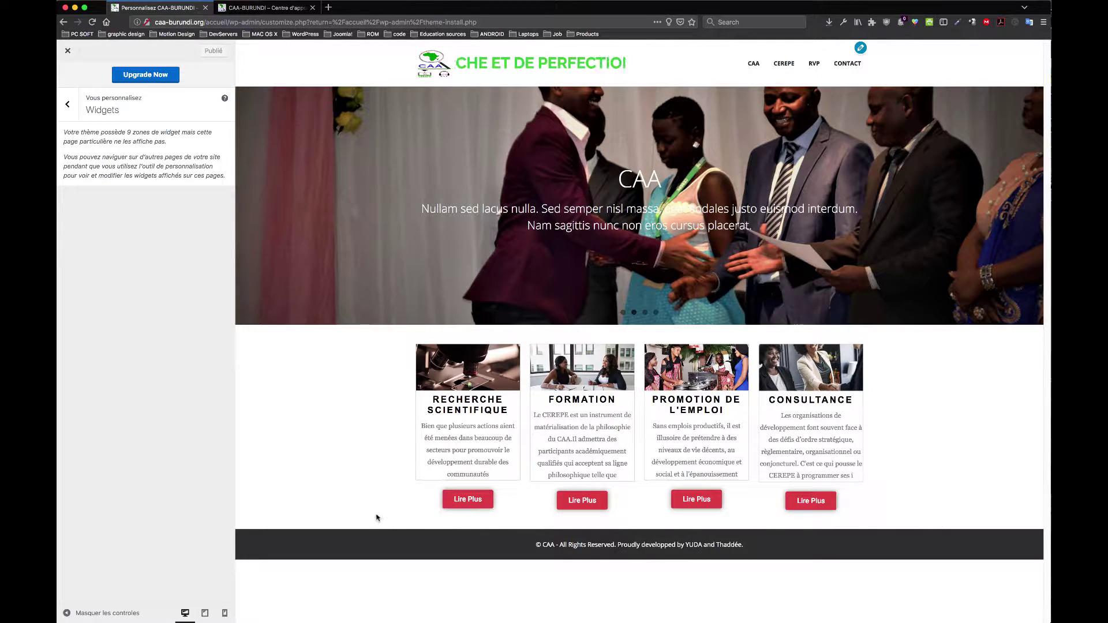
{"action": "left_click_drag", "start_coordinate": [377, 518], "coordinate": [573, 579]}
{"action": "left_click", "coordinate": [769, 548]}
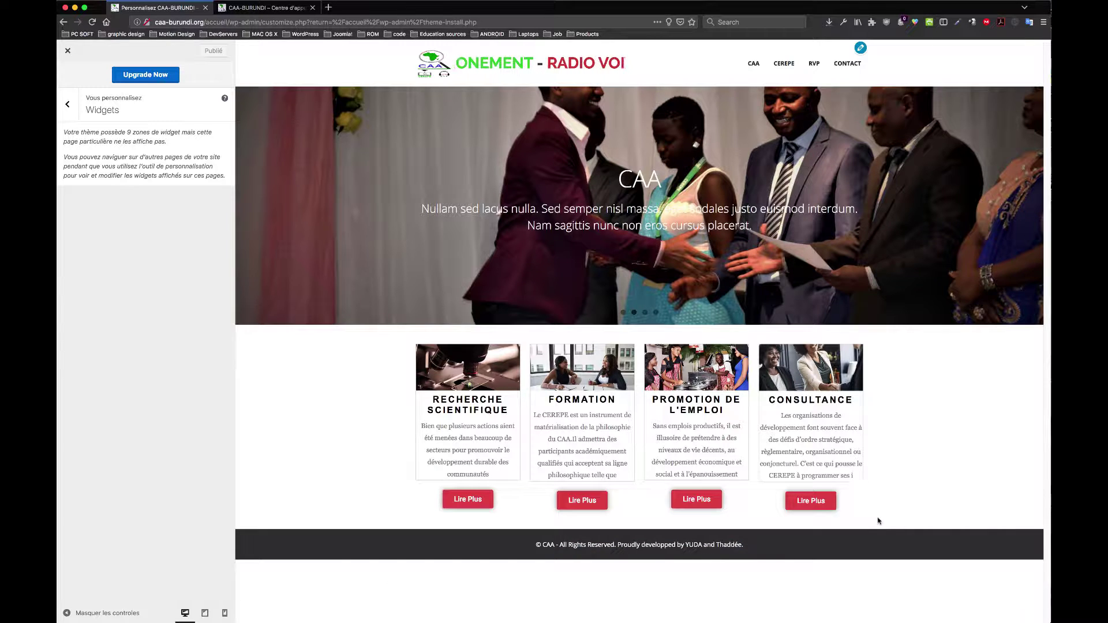
{"action": "left_click", "coordinate": [68, 104]}
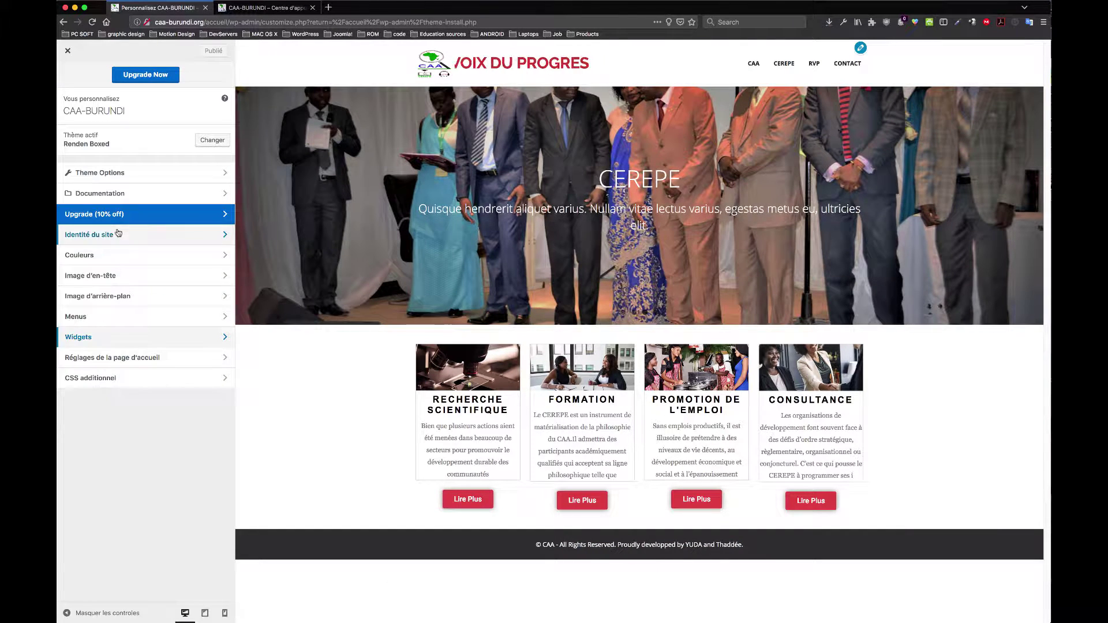
{"action": "left_click", "coordinate": [127, 359]}
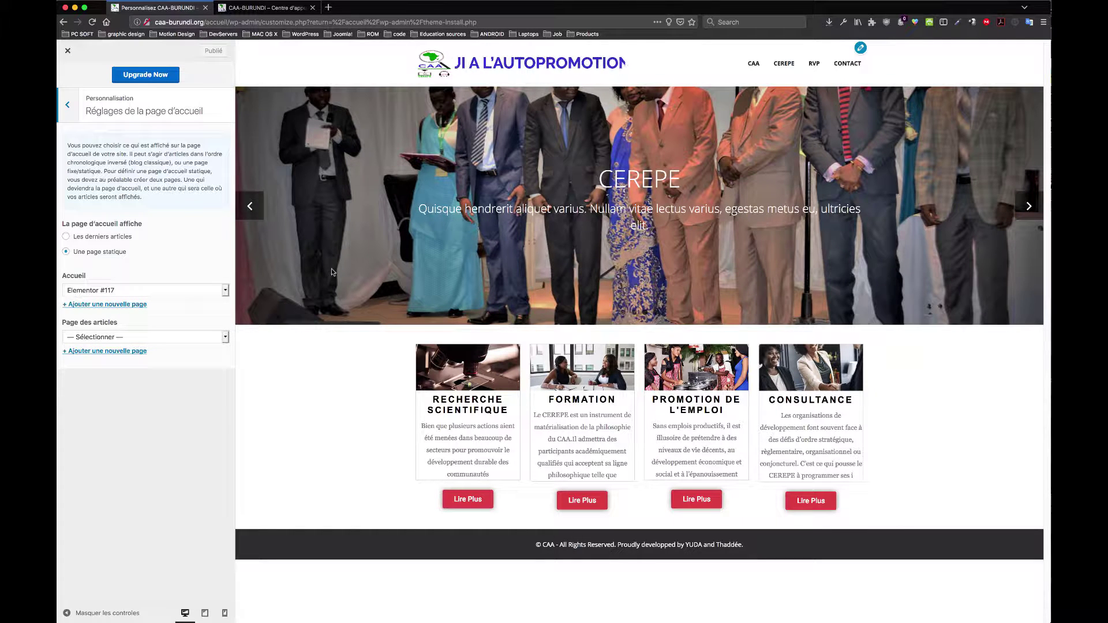
Step: Check the live front page, then review the posts page choices in homepage settings
{"action": "left_click", "coordinate": [265, 7]}
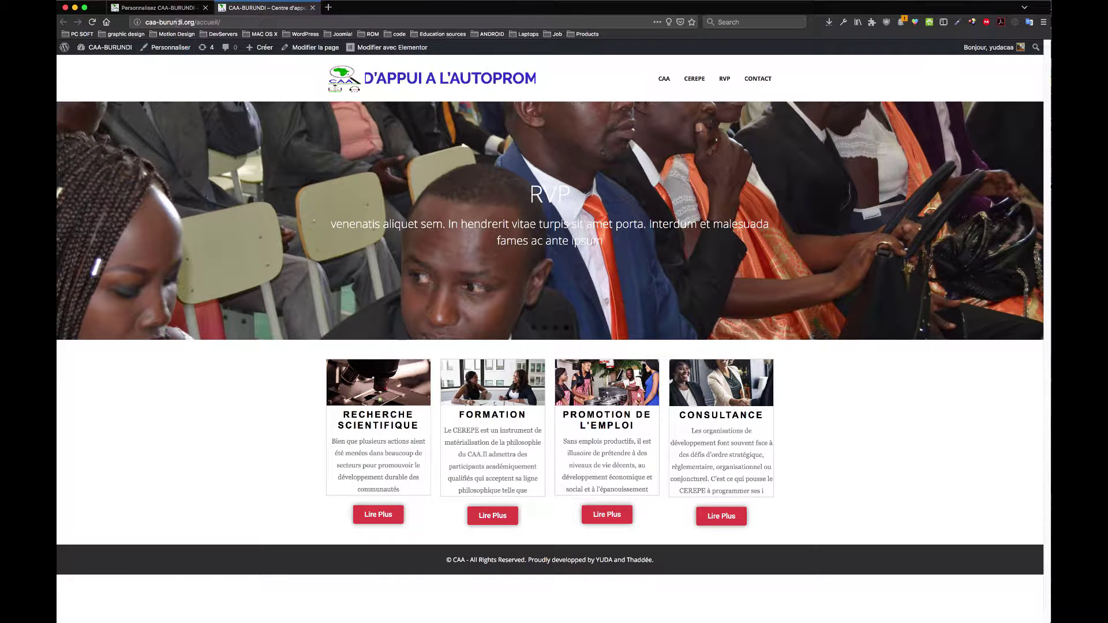
{"action": "left_click", "coordinate": [162, 9]}
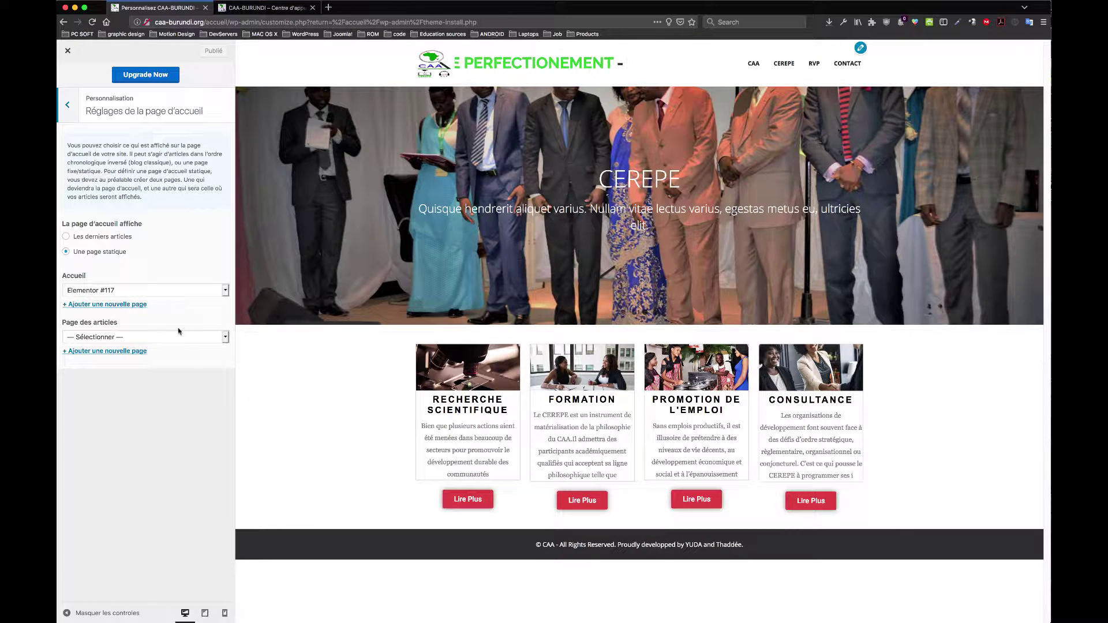
{"action": "left_click", "coordinate": [226, 339]}
{"action": "left_click", "coordinate": [222, 346]}
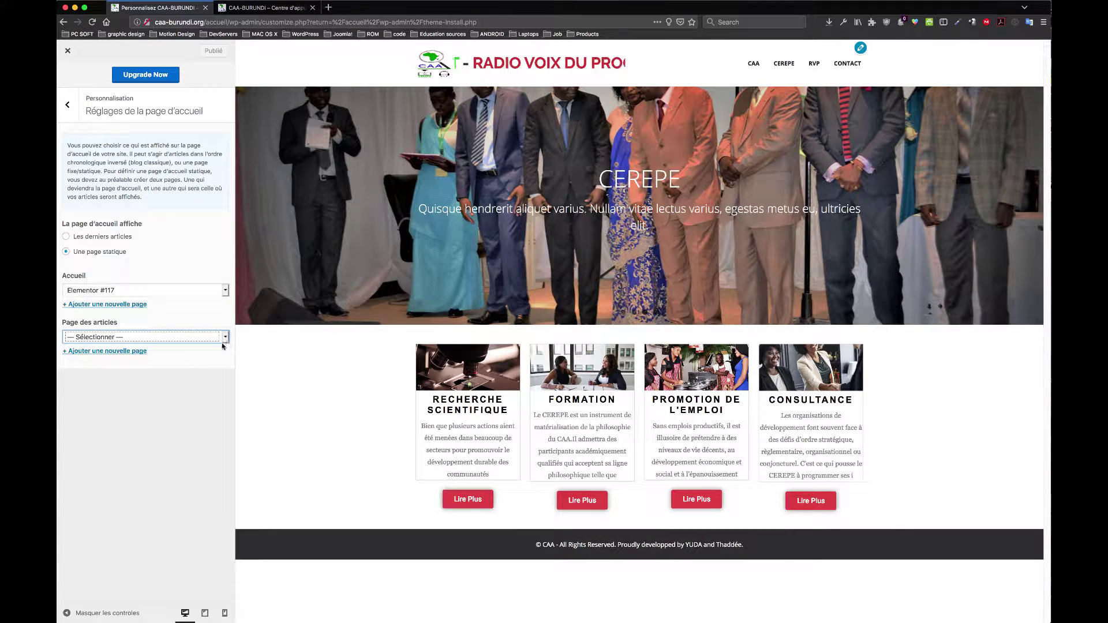
{"action": "left_click", "coordinate": [224, 338]}
{"action": "left_click", "coordinate": [224, 339]}
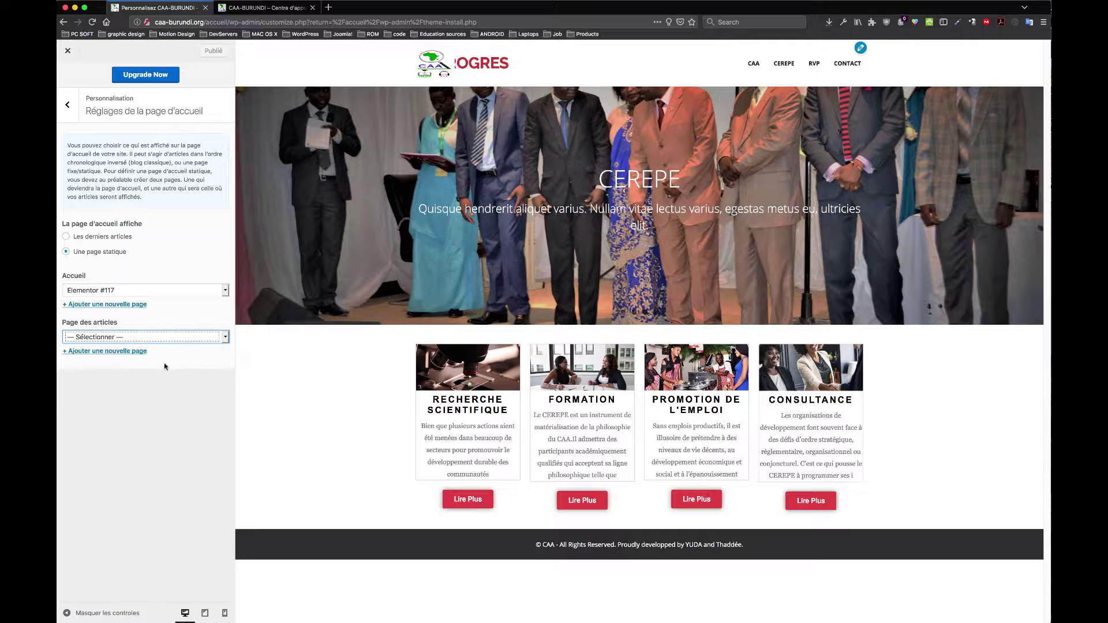
{"action": "left_click_drag", "start_coordinate": [142, 415], "coordinate": [469, 295]}
{"action": "left_click", "coordinate": [147, 378]}
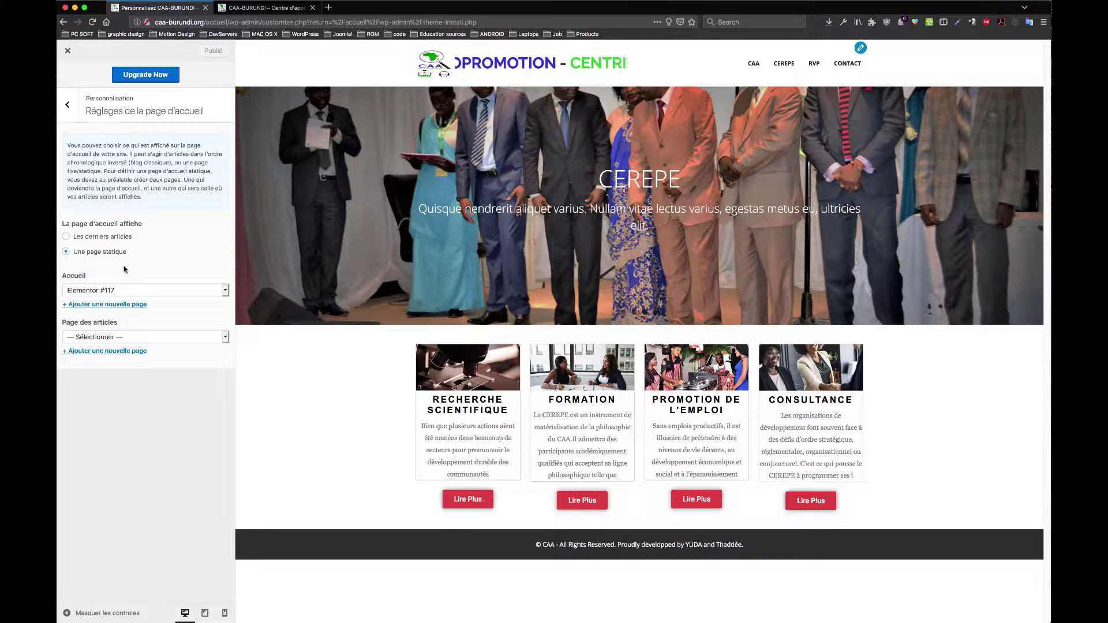
Step: Browse the Additional CSS and Theme Options sections, then open the Documentation section
{"action": "left_click", "coordinate": [68, 105]}
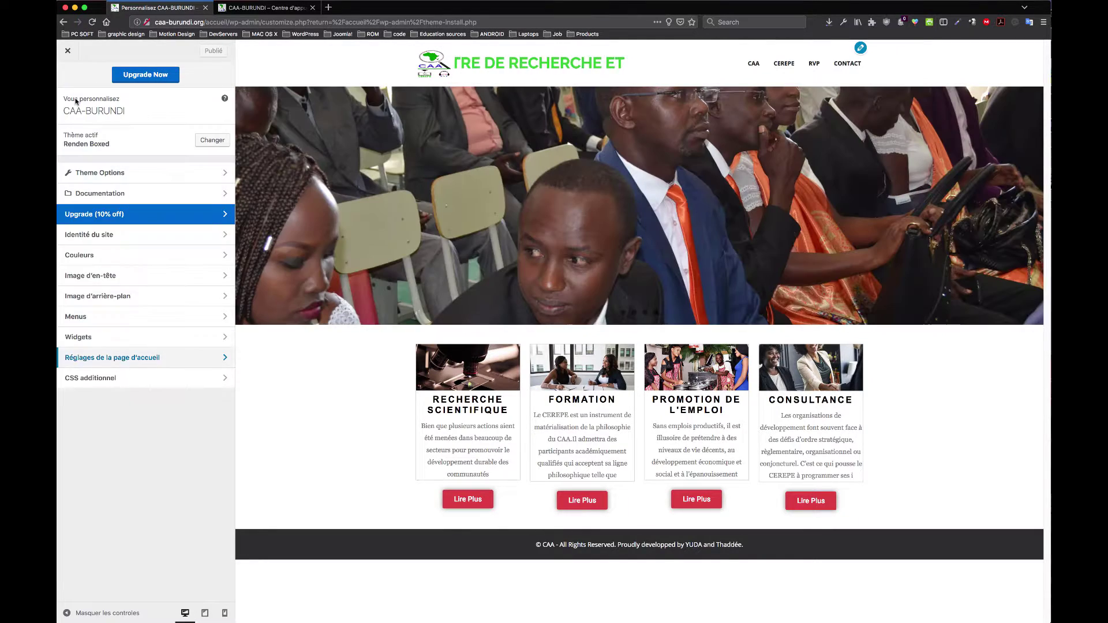
{"action": "left_click", "coordinate": [160, 384]}
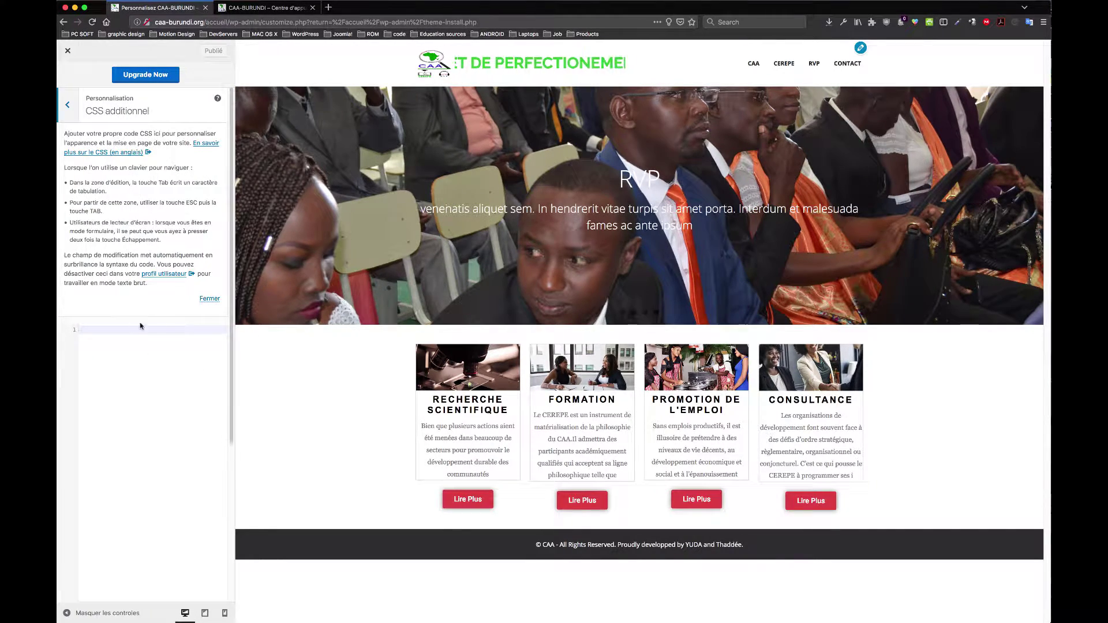
{"action": "left_click", "coordinate": [98, 330]}
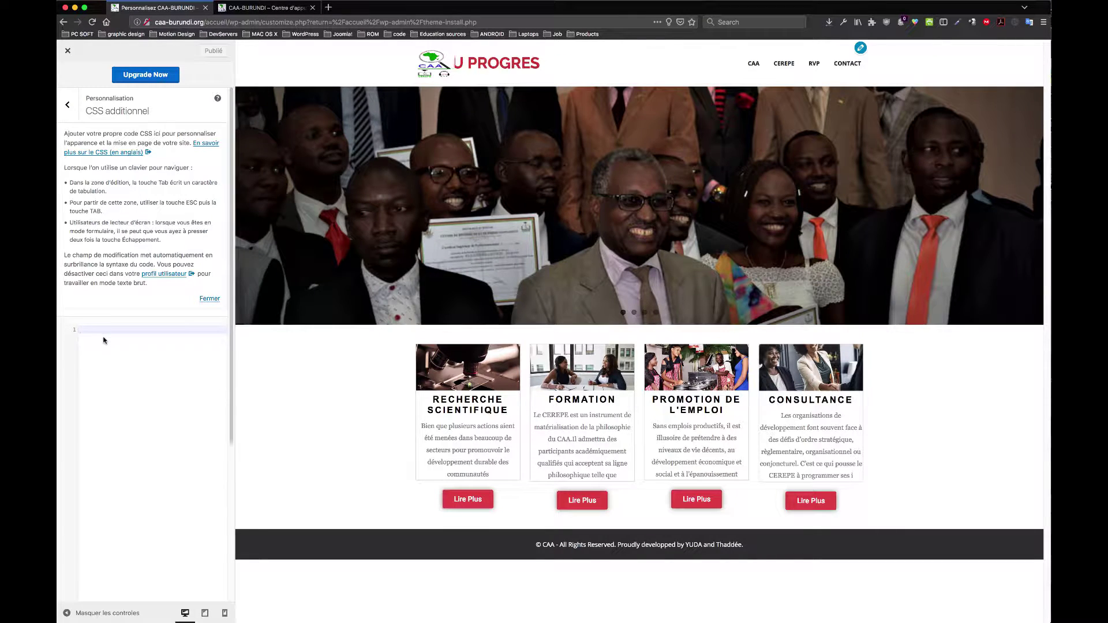
{"action": "left_click", "coordinate": [66, 111]}
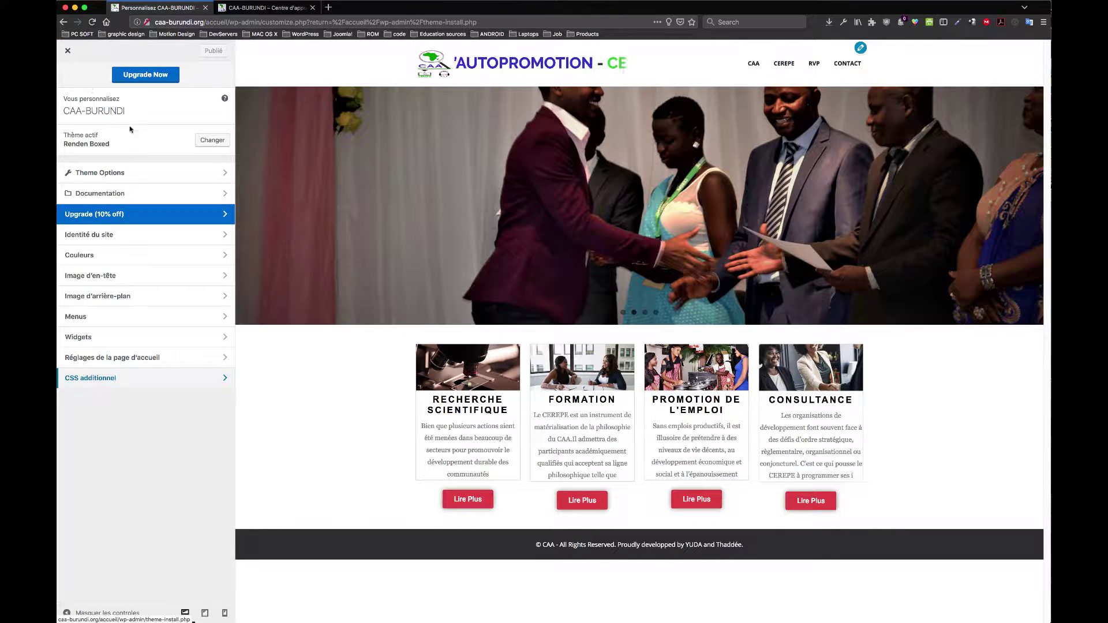
{"action": "left_click", "coordinate": [116, 173]}
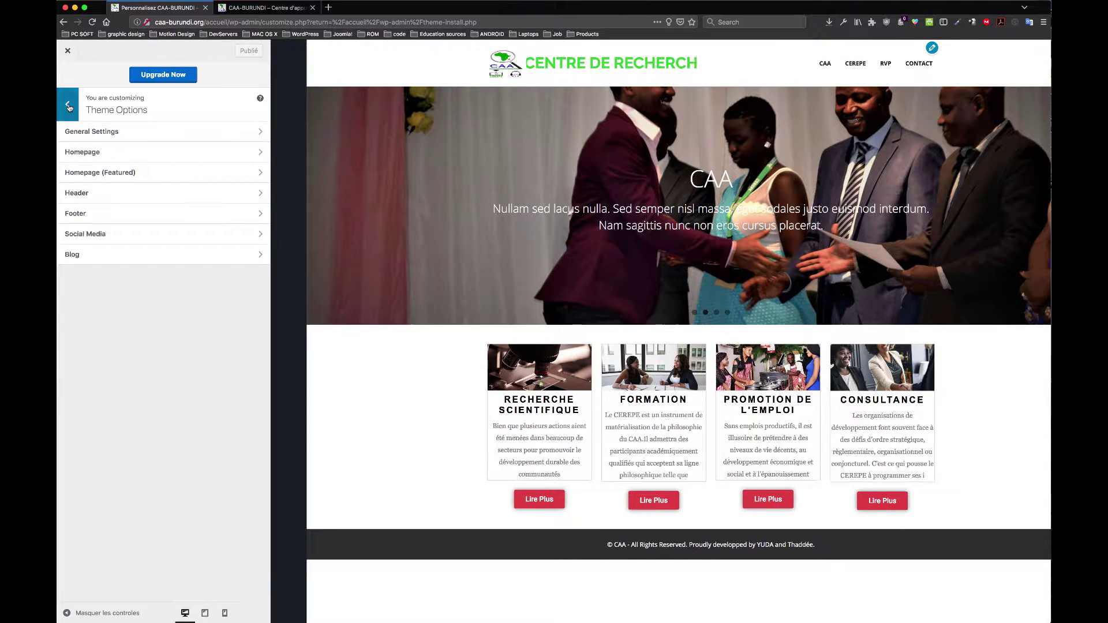
{"action": "left_click", "coordinate": [67, 107]}
{"action": "left_click", "coordinate": [168, 196]}
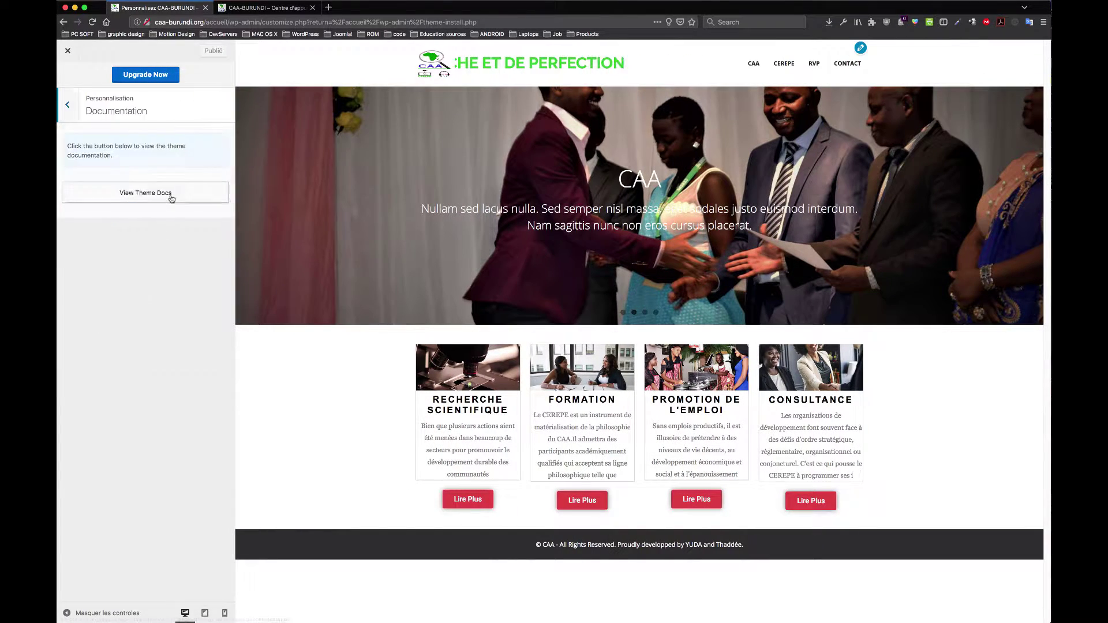
Step: Read the Renden theme documentation on Page Layout, Fixed Layout, Breadcrumbs and Call To Action
{"action": "left_click", "coordinate": [169, 195]}
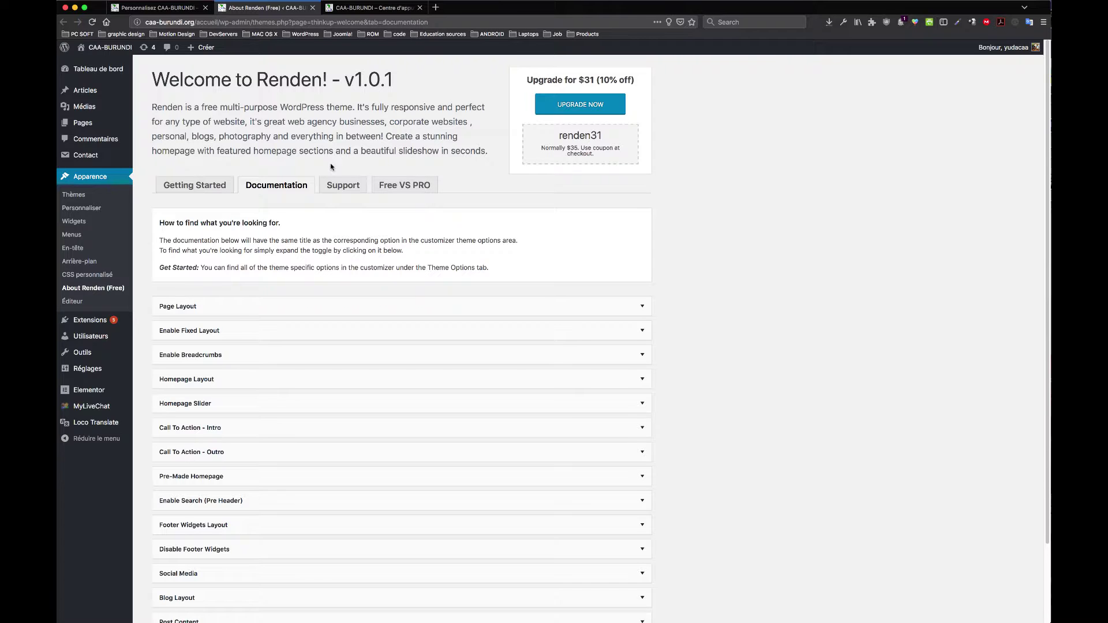
{"action": "scroll", "coordinate": [321, 240], "scroll_direction": "down", "scroll_amount": 3}
{"action": "scroll", "coordinate": [322, 240], "scroll_direction": "up", "scroll_amount": 3}
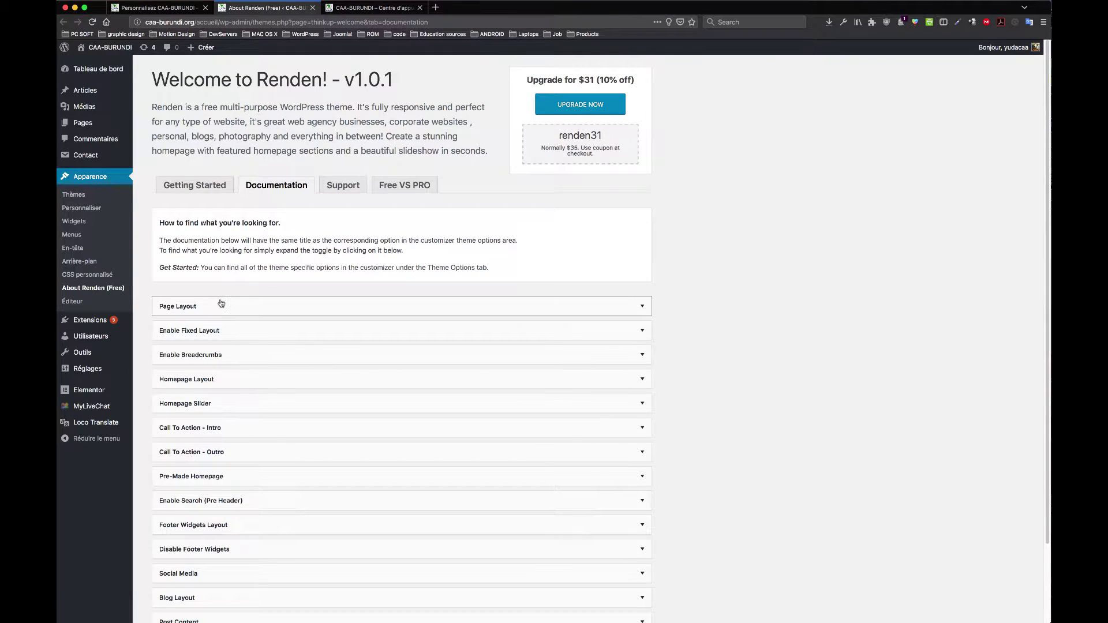
{"action": "left_click", "coordinate": [221, 304]}
{"action": "left_click", "coordinate": [254, 308]}
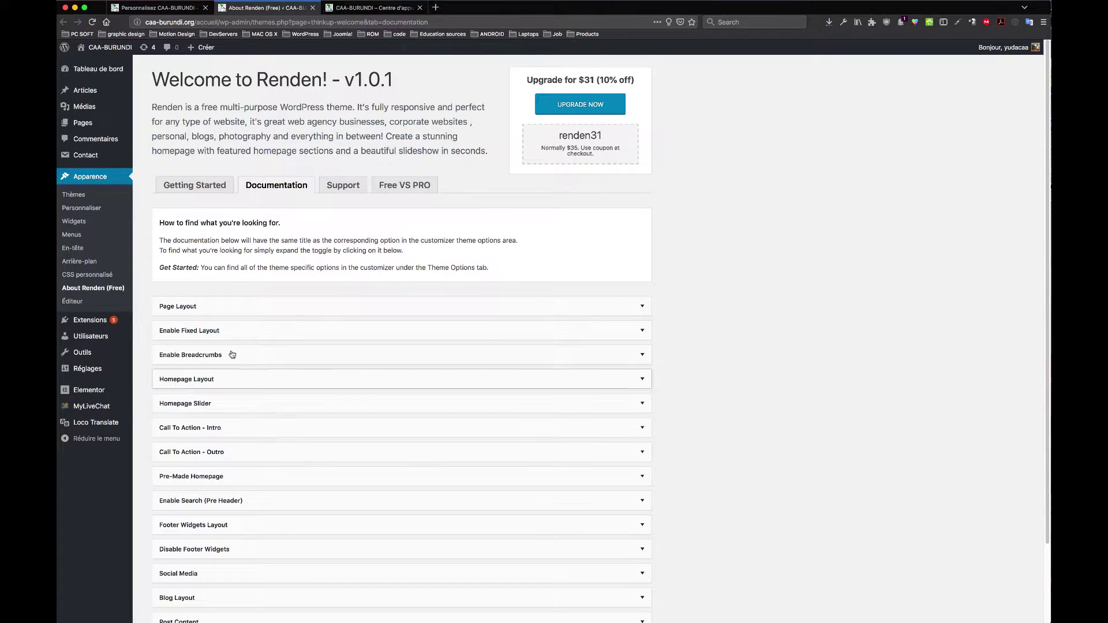
{"action": "left_click", "coordinate": [223, 335]}
{"action": "left_click", "coordinate": [223, 330]}
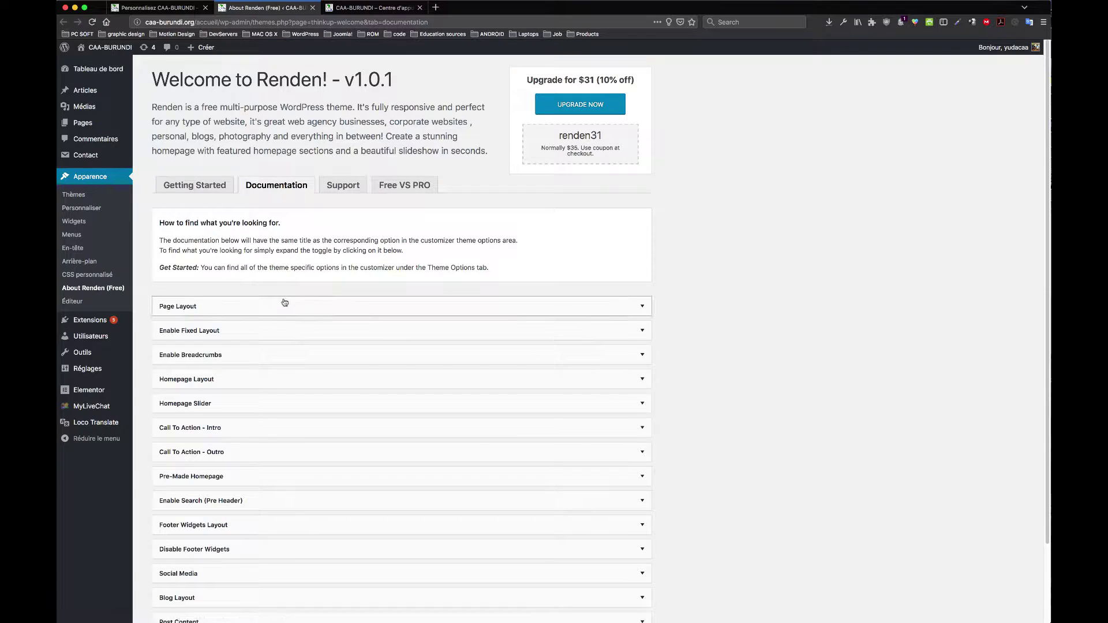
{"action": "left_click", "coordinate": [259, 313]}
{"action": "left_click", "coordinate": [259, 314]}
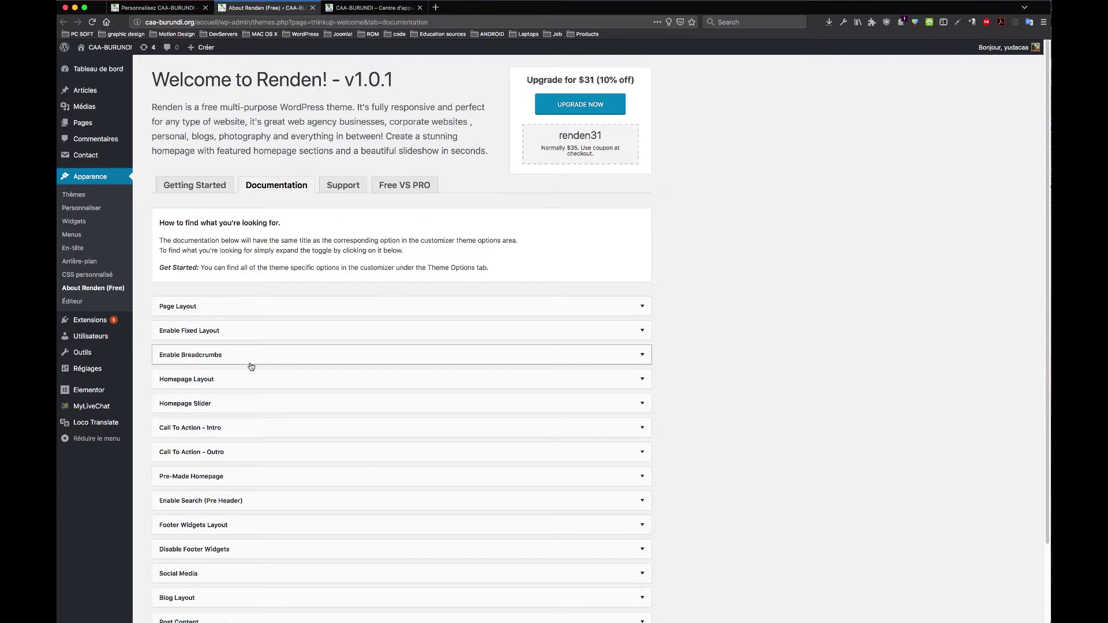
{"action": "left_click", "coordinate": [252, 363]}
{"action": "left_click", "coordinate": [255, 361]}
{"action": "left_click", "coordinate": [279, 428]}
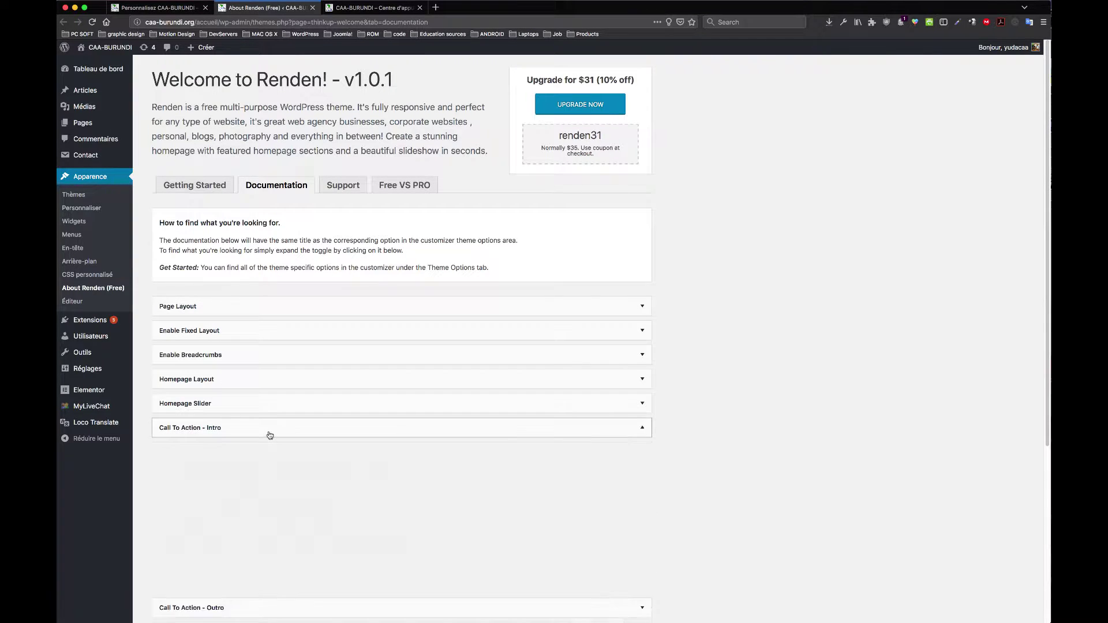
{"action": "left_click", "coordinate": [270, 435]}
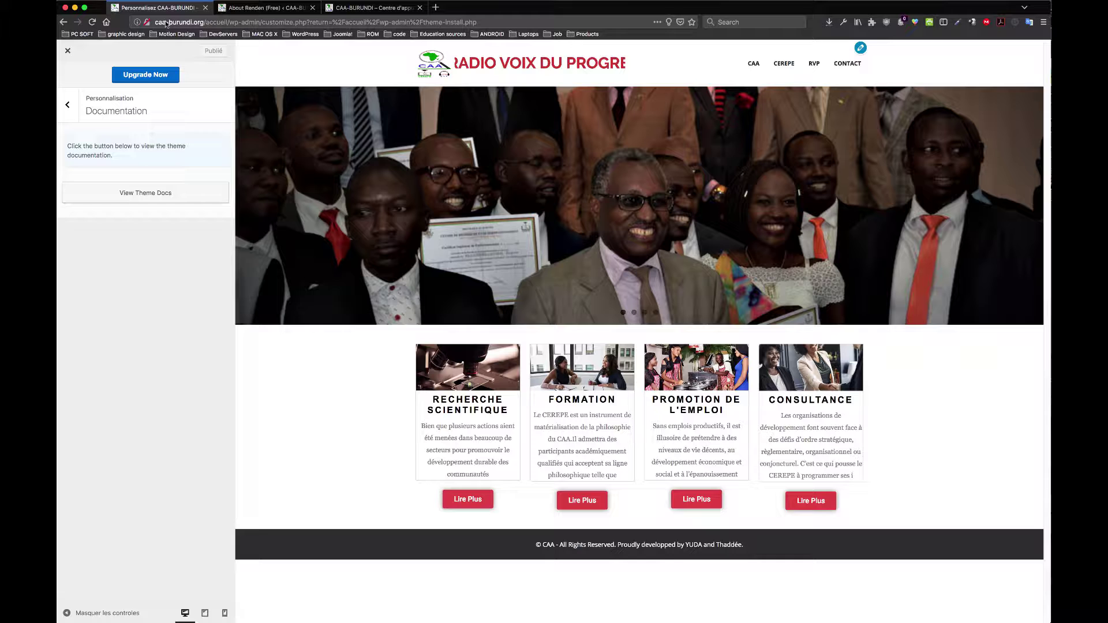
Step: Close the Customizer and the documentation page, then move to the Widgets admin screen
{"action": "left_click", "coordinate": [157, 8]}
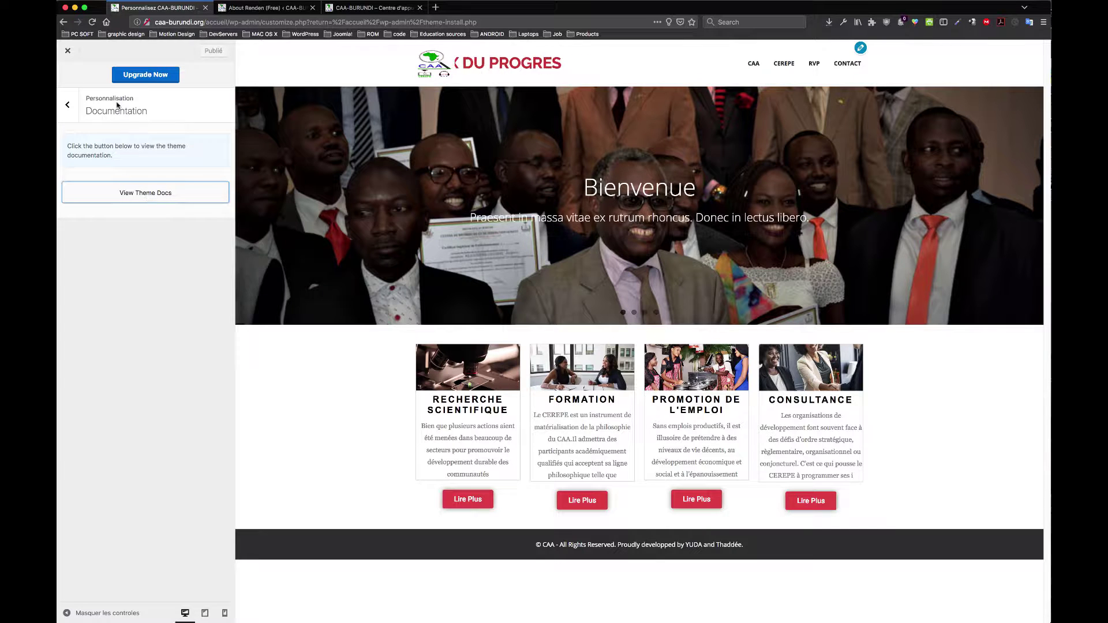
{"action": "left_click", "coordinate": [68, 105]}
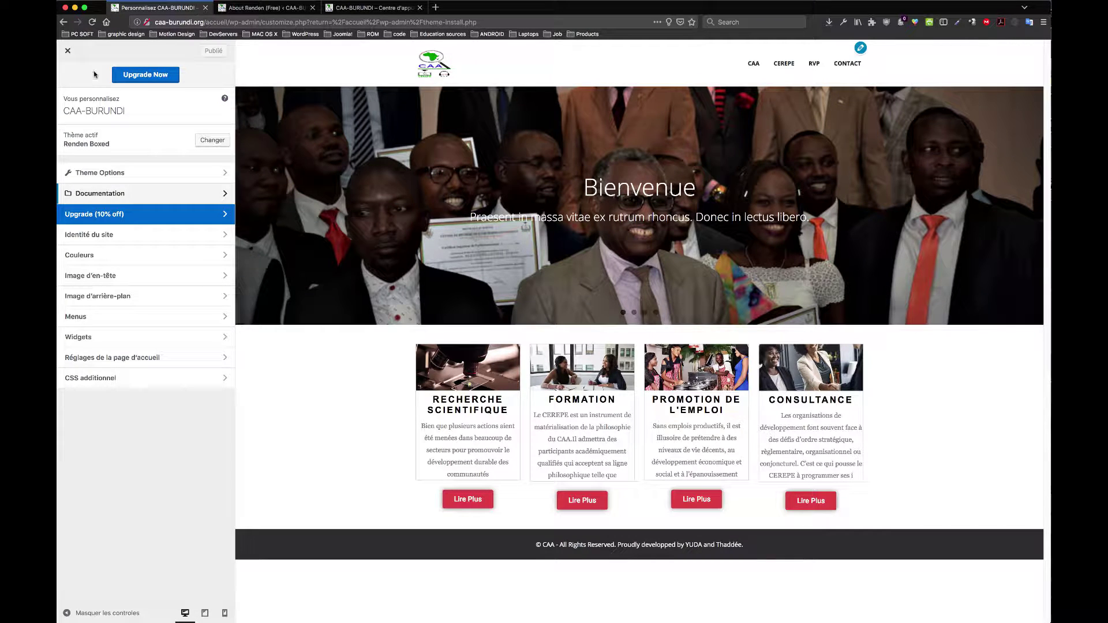
{"action": "left_click", "coordinate": [70, 54]}
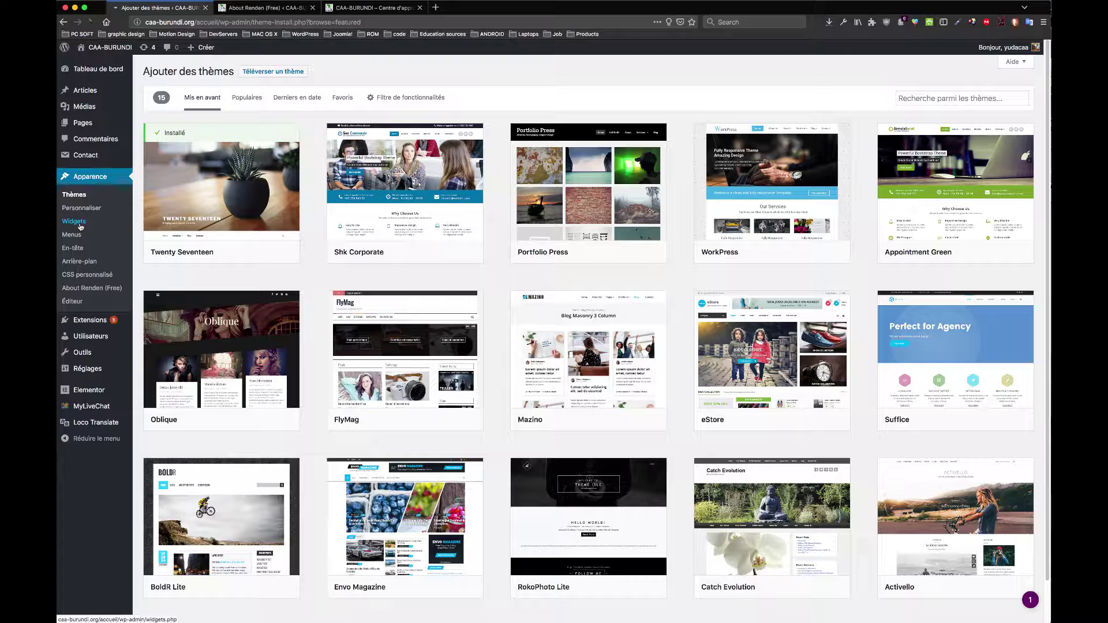
{"action": "left_click", "coordinate": [264, 8]}
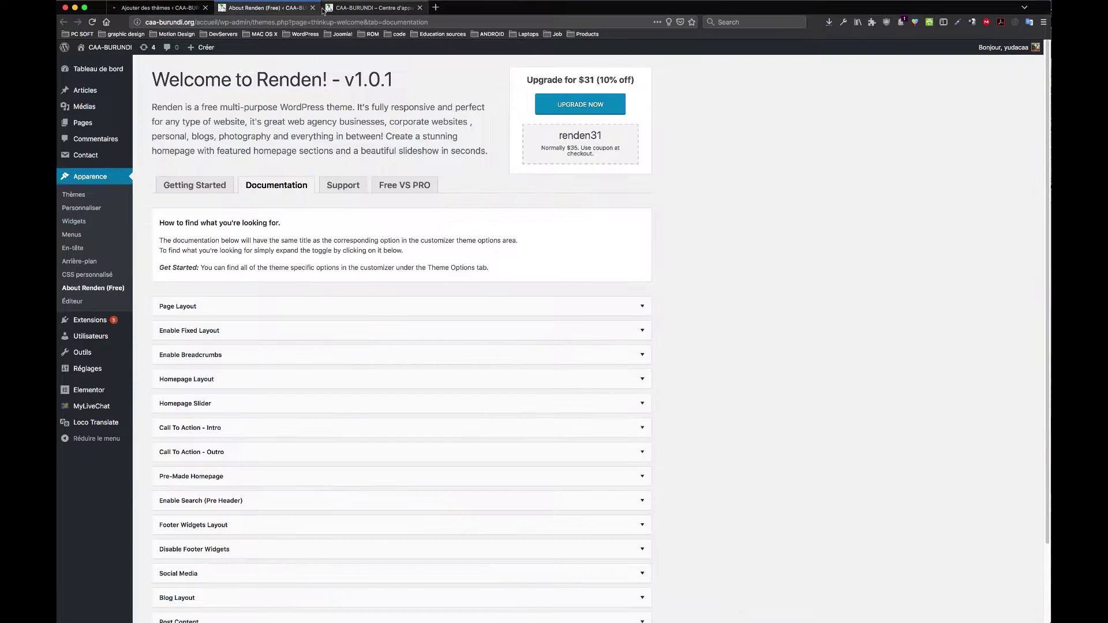
{"action": "left_click", "coordinate": [312, 7]}
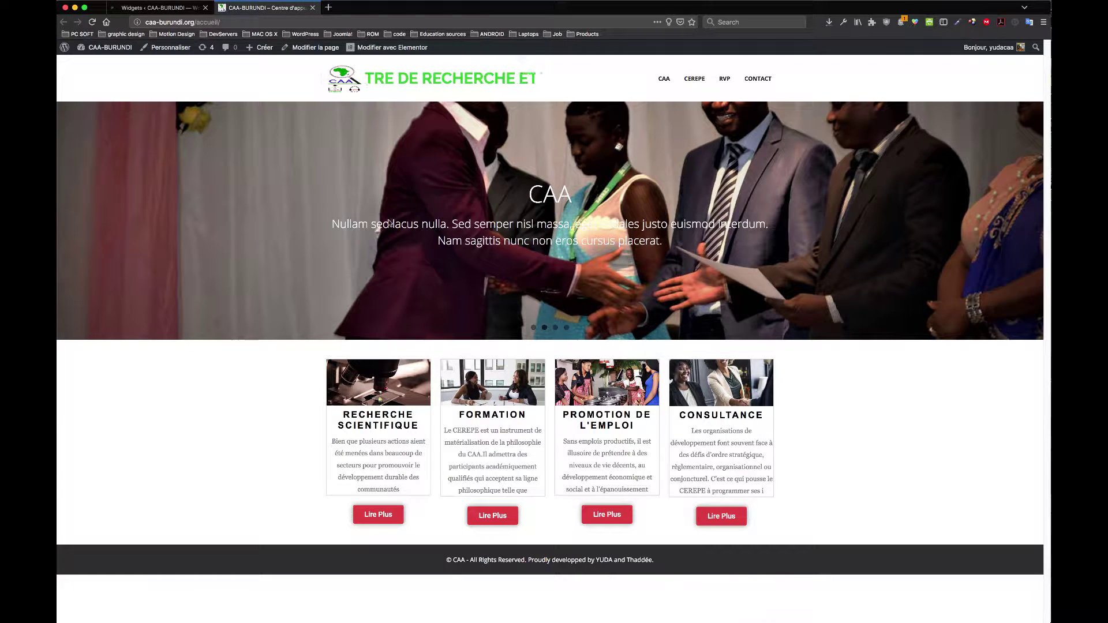
{"action": "left_click", "coordinate": [197, 5]}
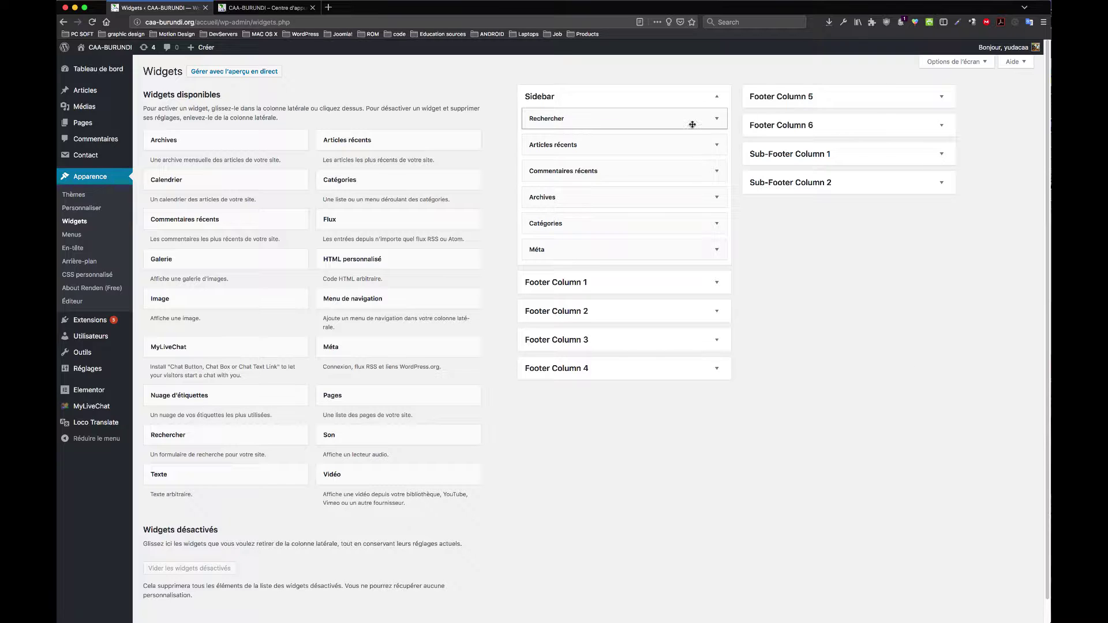
Step: Drag an HTML personnalisé widget into the Footer Column 1 area
{"action": "left_click", "coordinate": [799, 100]}
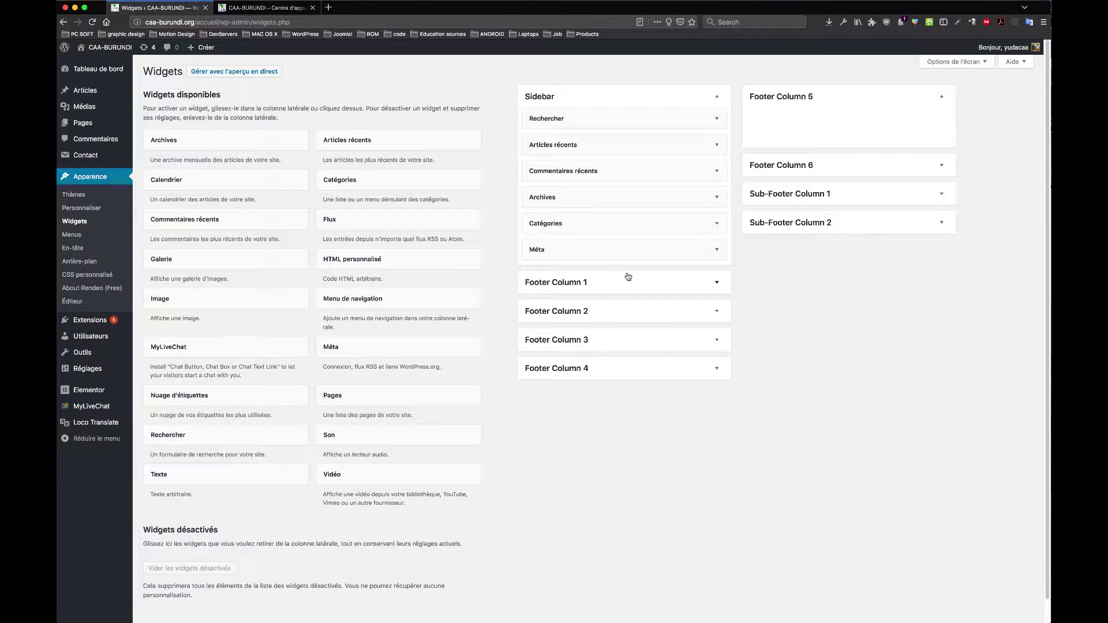
{"action": "left_click", "coordinate": [679, 289]}
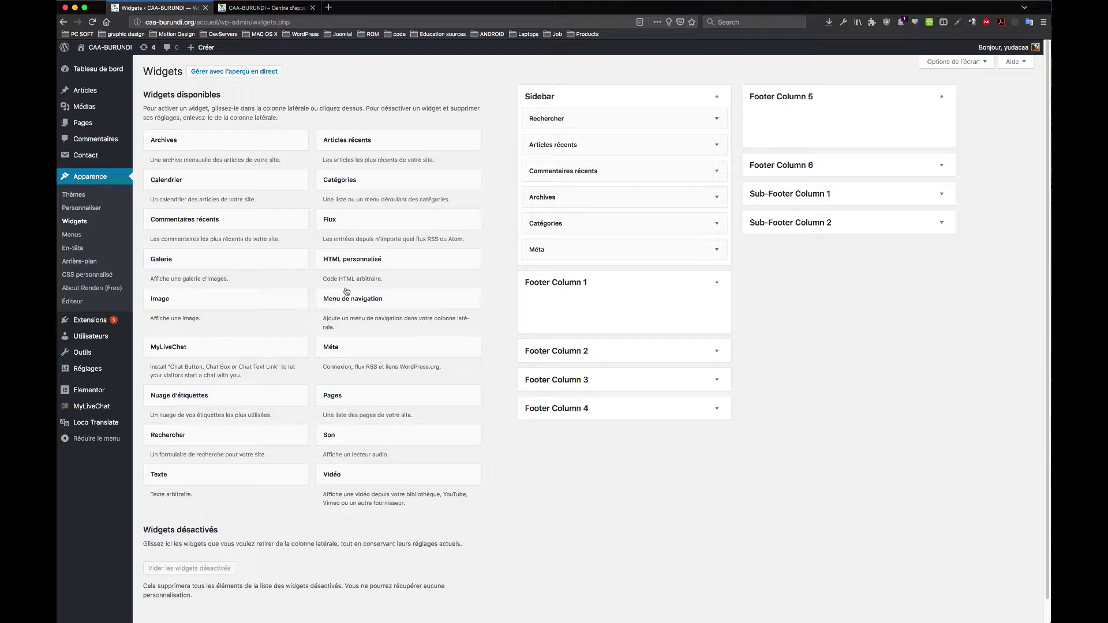
{"action": "left_click_drag", "start_coordinate": [344, 261], "coordinate": [580, 309]}
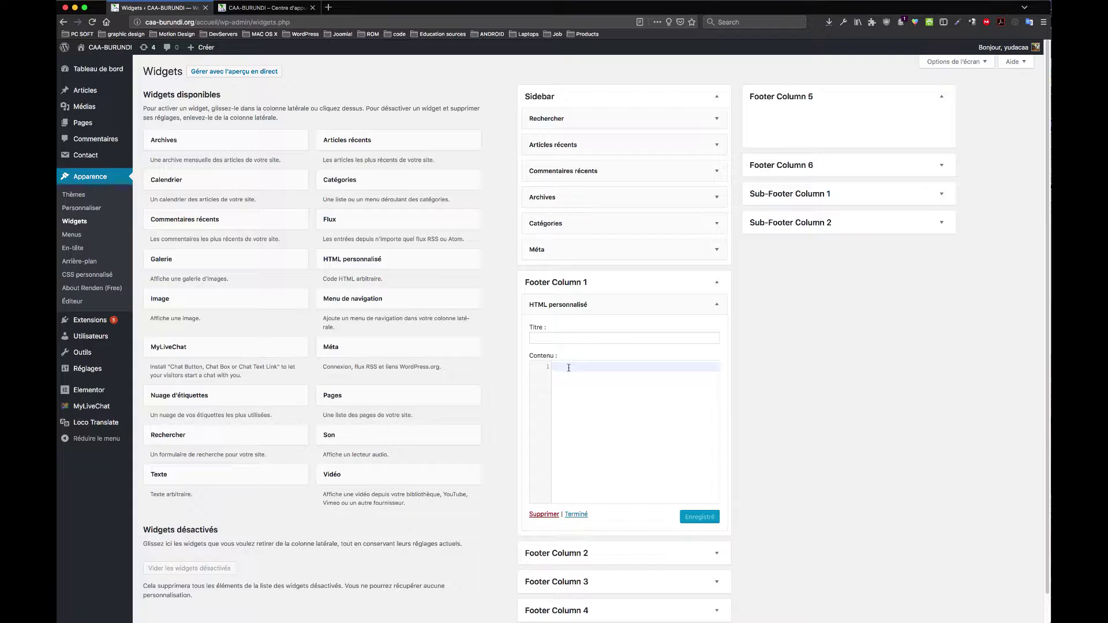
Step: Title the widget Bonjour, enter <p>Bonjour cher visiteur!</p> as content, and save it
{"action": "left_click", "coordinate": [569, 338]}
{"action": "type", "text": "Bonjour"}
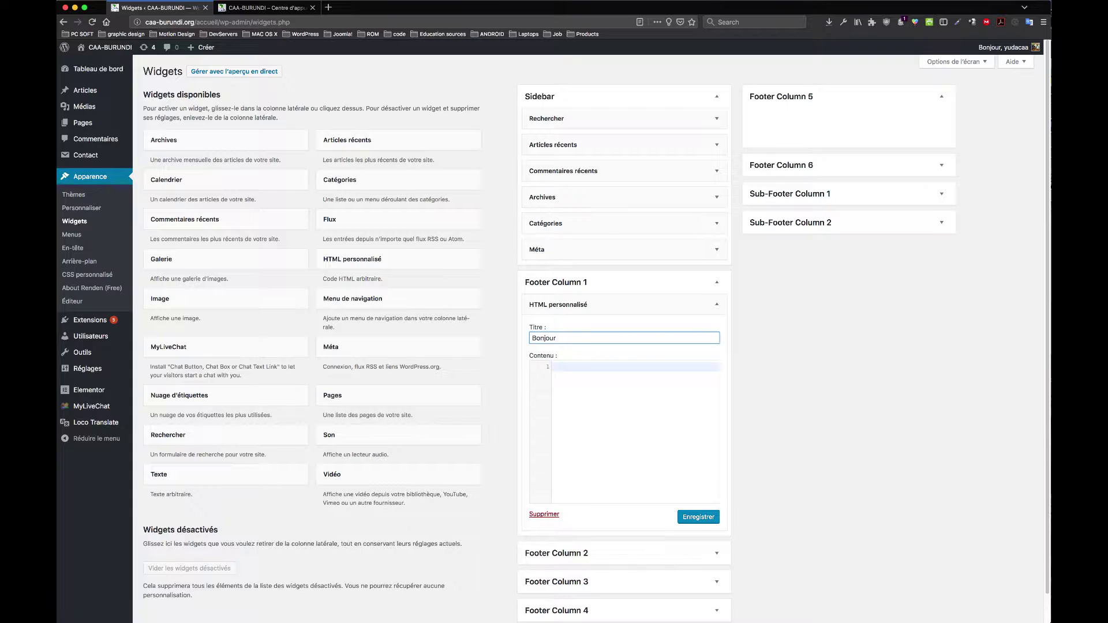
{"action": "left_click", "coordinate": [586, 368]}
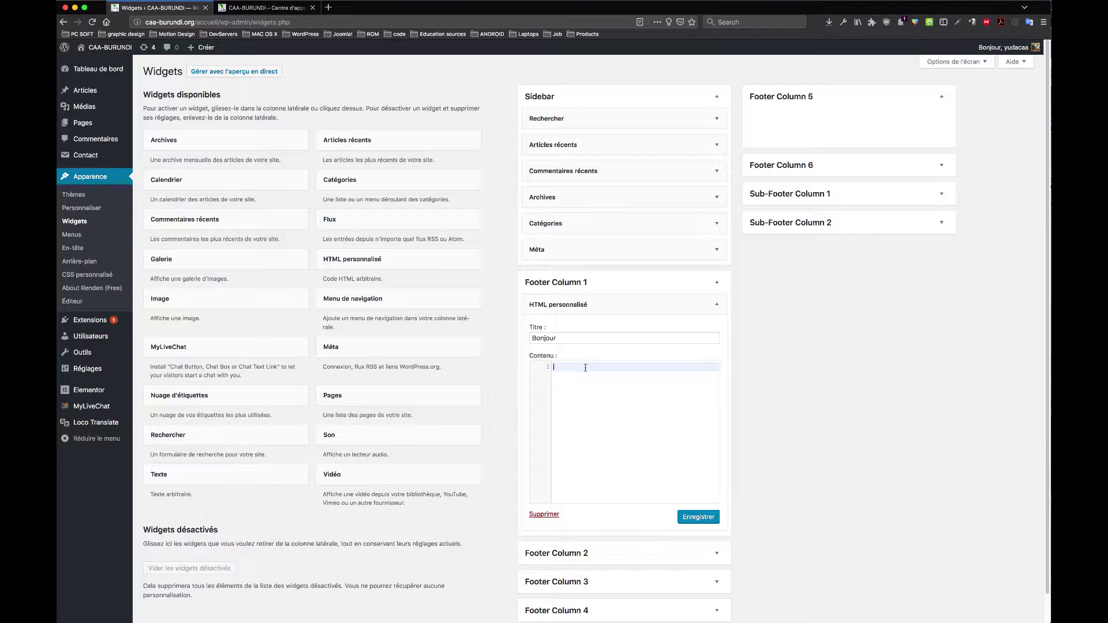
{"action": "type", "text": "<p>"}
{"action": "key", "text": "Return"}
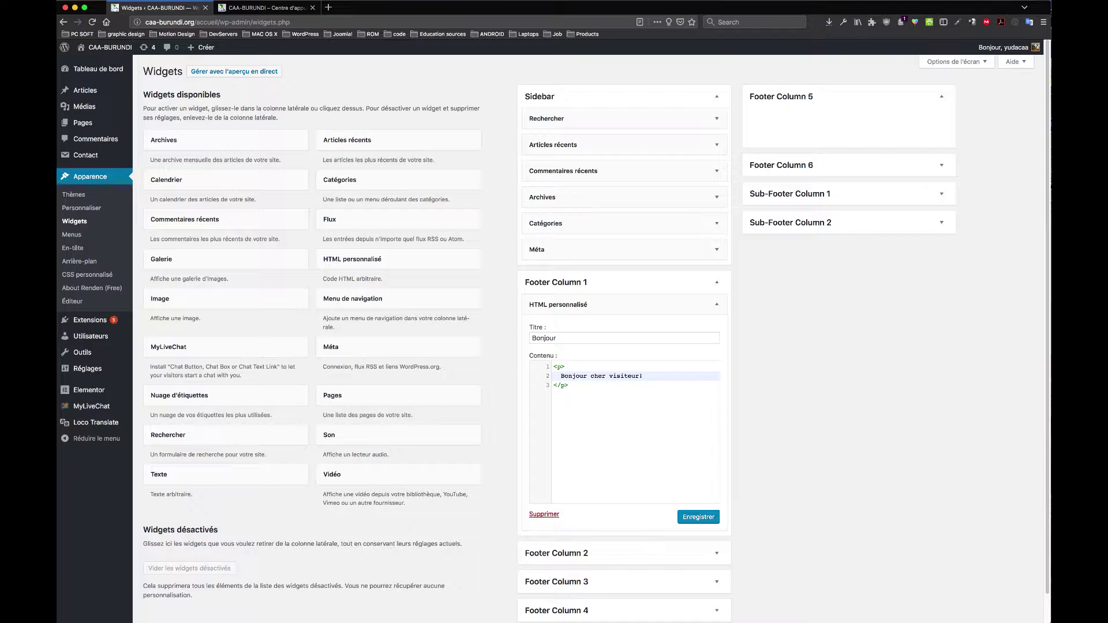
{"action": "left_click", "coordinate": [704, 519]}
{"action": "left_click", "coordinate": [265, 8]}
Step: Reload the live site to check the footer, then inspect the Sub-Footer widget areas
{"action": "left_click", "coordinate": [92, 22]}
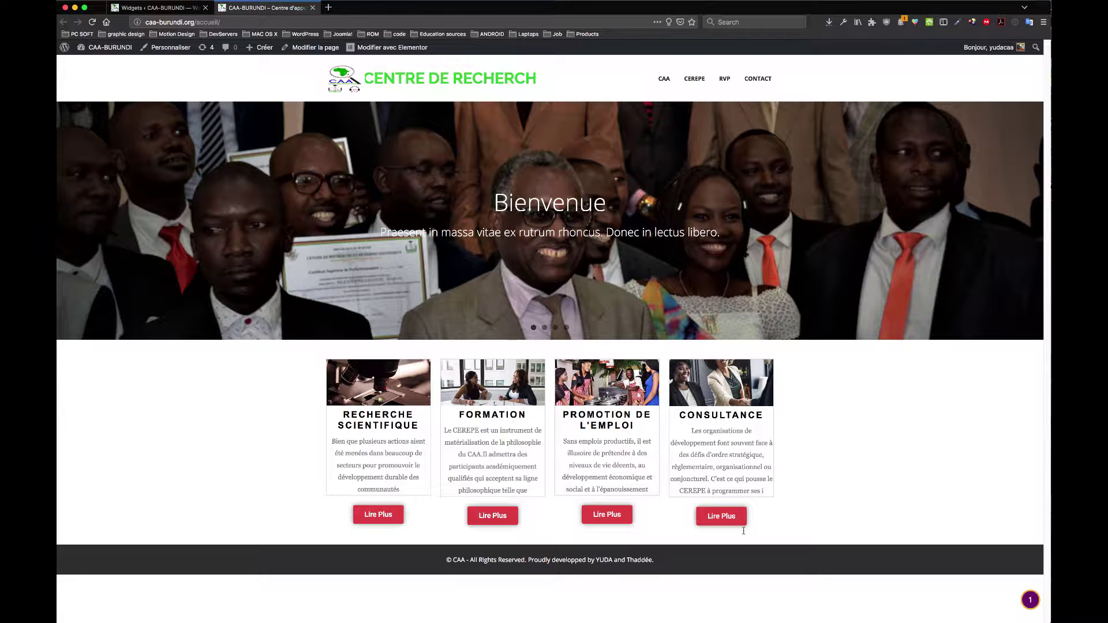
{"action": "left_click", "coordinate": [156, 7]}
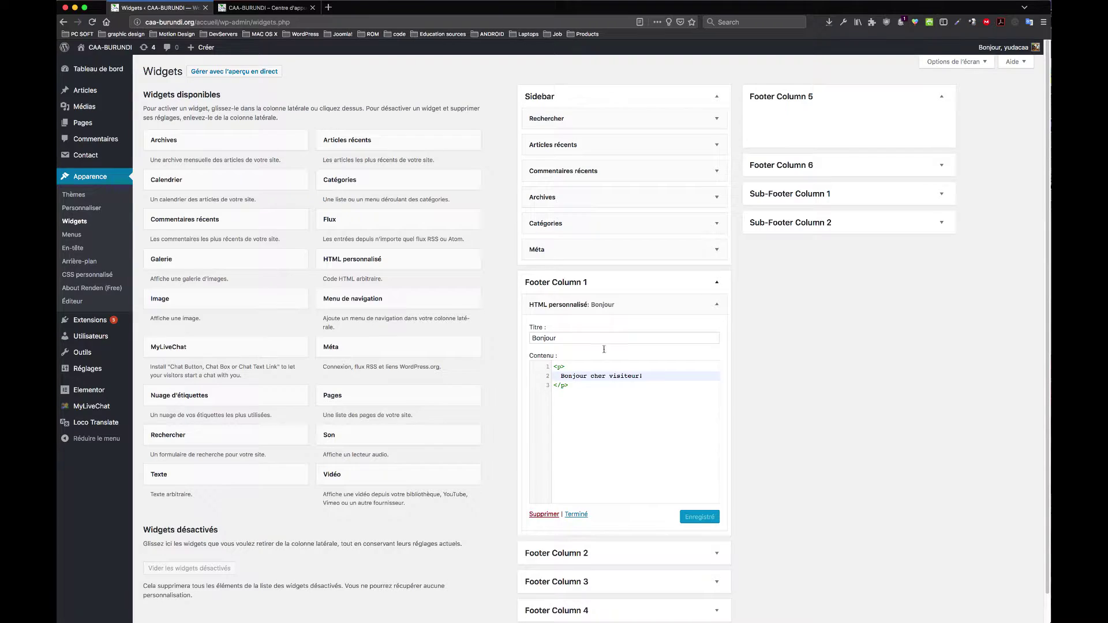
{"action": "left_click", "coordinate": [716, 306]}
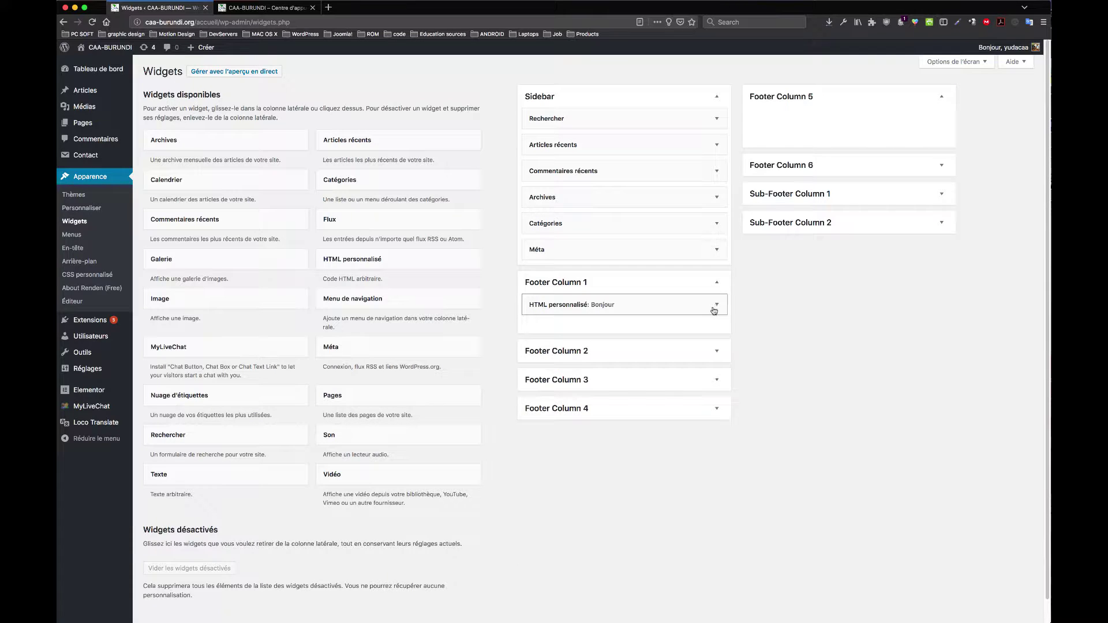
{"action": "left_click", "coordinate": [943, 223]}
{"action": "left_click", "coordinate": [943, 222]}
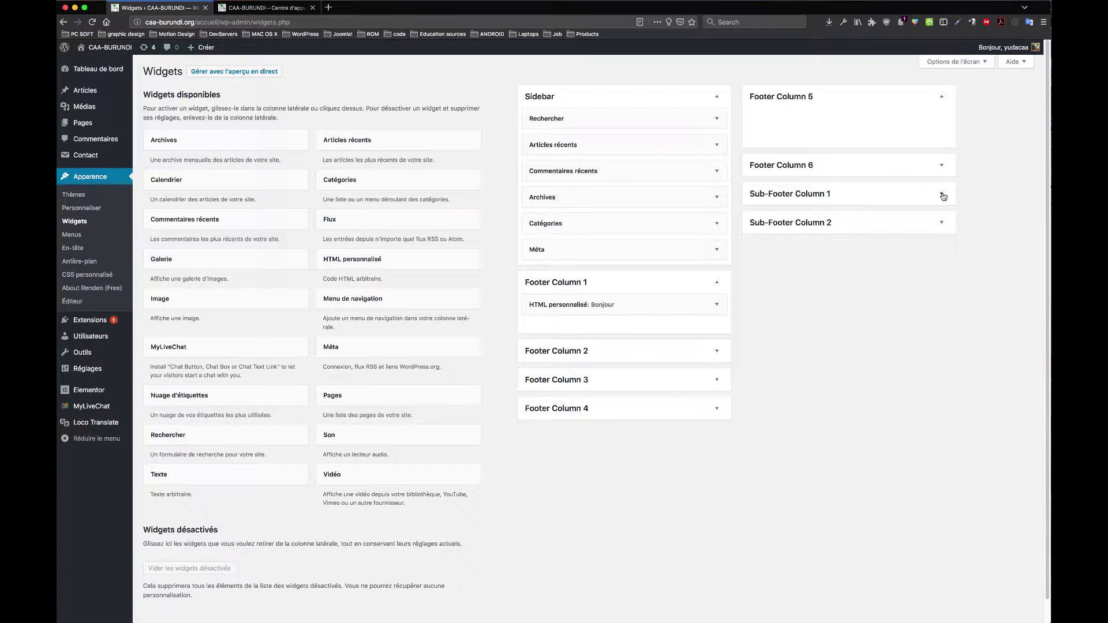
{"action": "left_click", "coordinate": [943, 195]}
{"action": "left_click", "coordinate": [942, 196]}
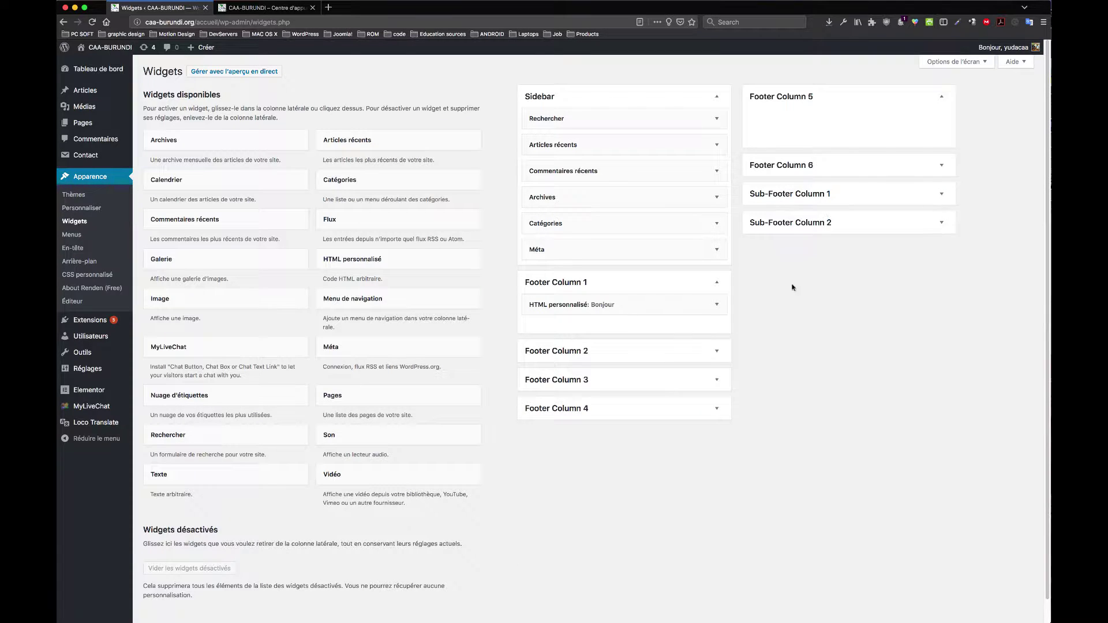
Step: Check Footer Column 2, then delete the Bonjour HTML widget from Footer Column 1
{"action": "left_click", "coordinate": [719, 351]}
{"action": "left_click", "coordinate": [718, 352]}
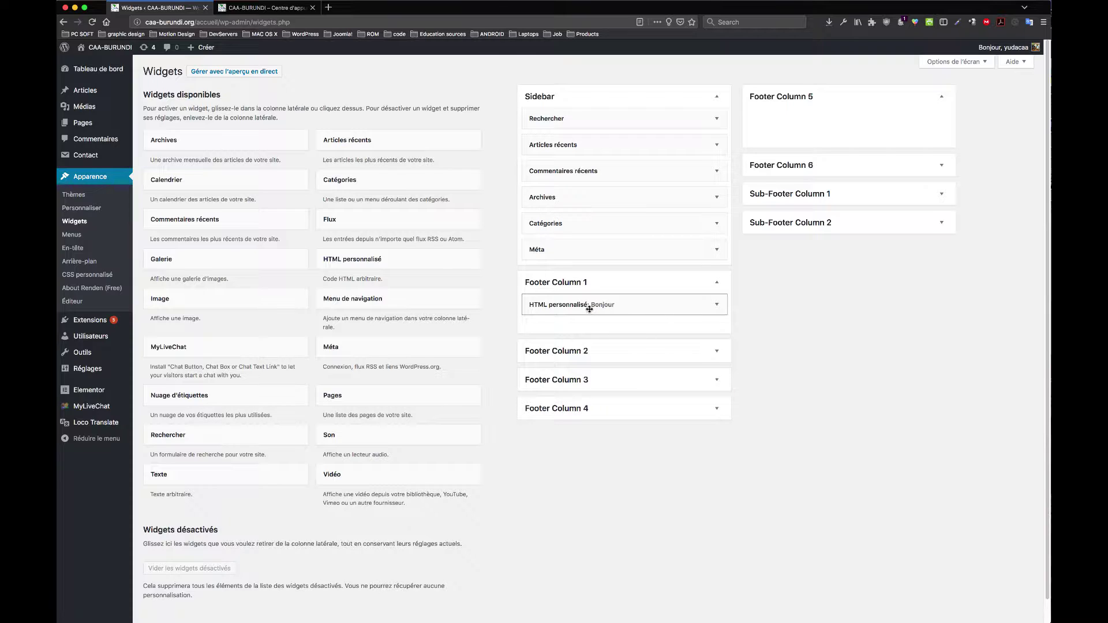
{"action": "left_click", "coordinate": [717, 307]}
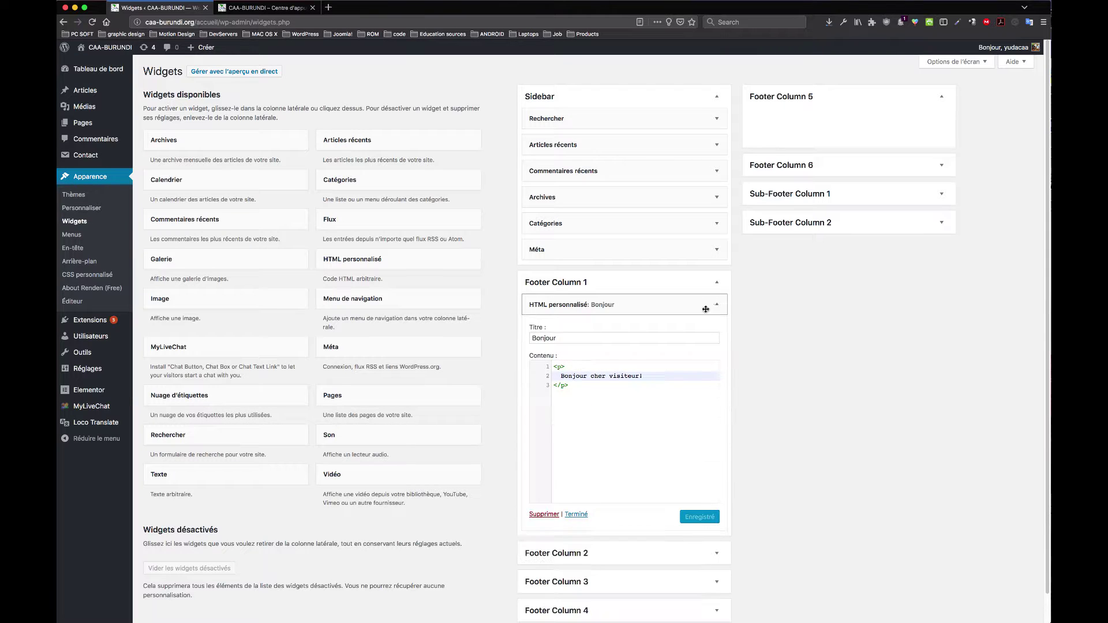
{"action": "left_click", "coordinate": [544, 515]}
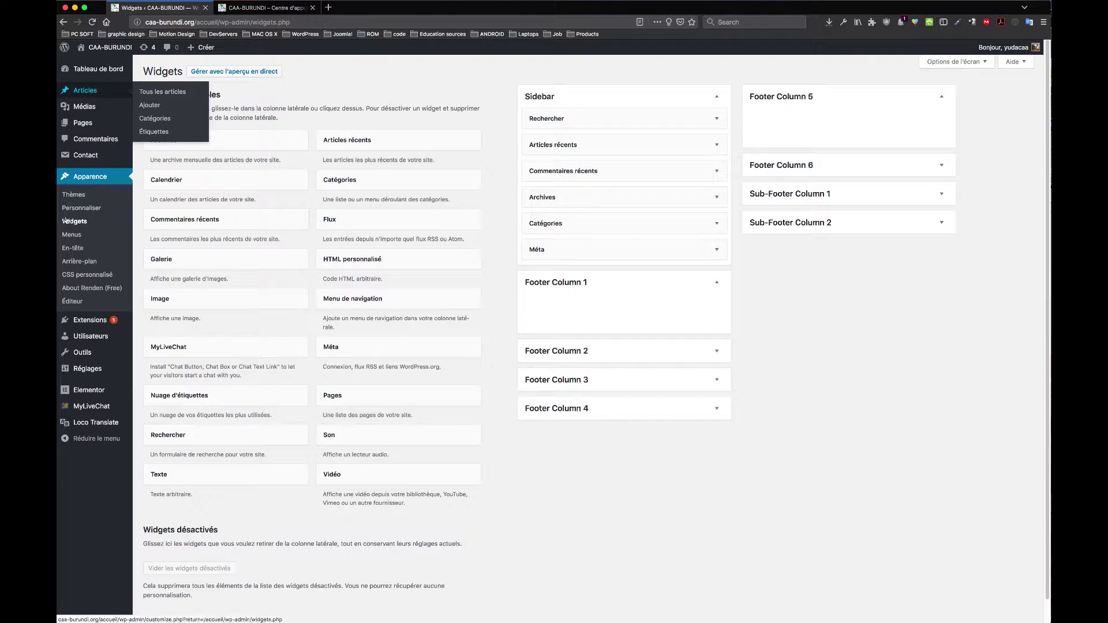
Step: Open Apparence > Menus on Top Menu and compare it with the site's header links
{"action": "left_click", "coordinate": [73, 238]}
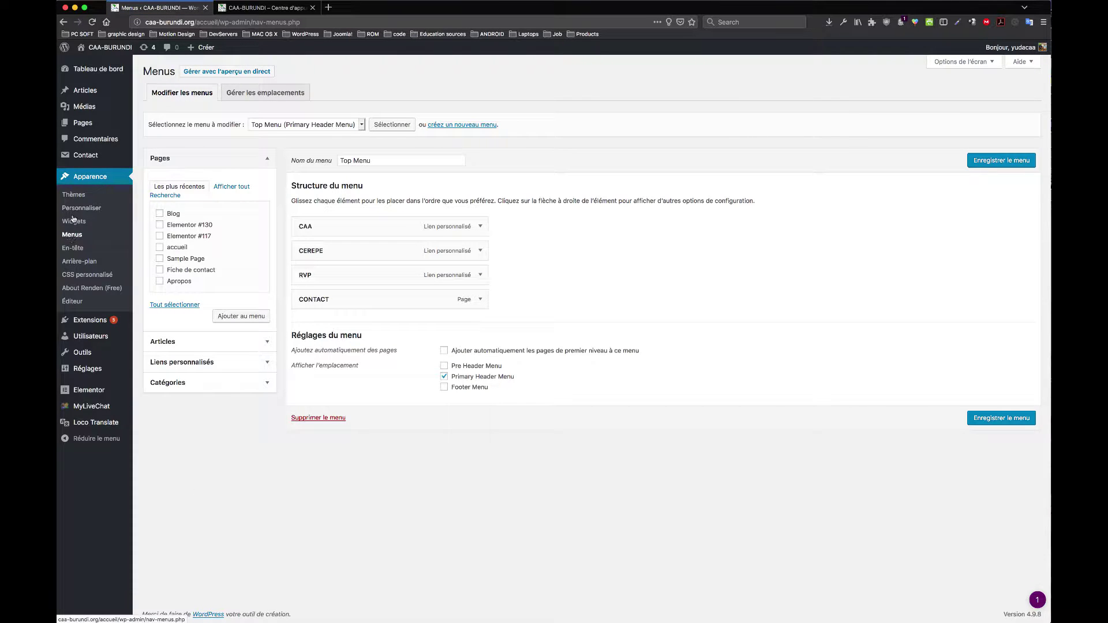
{"action": "left_click", "coordinate": [363, 126]}
{"action": "left_click", "coordinate": [398, 78]}
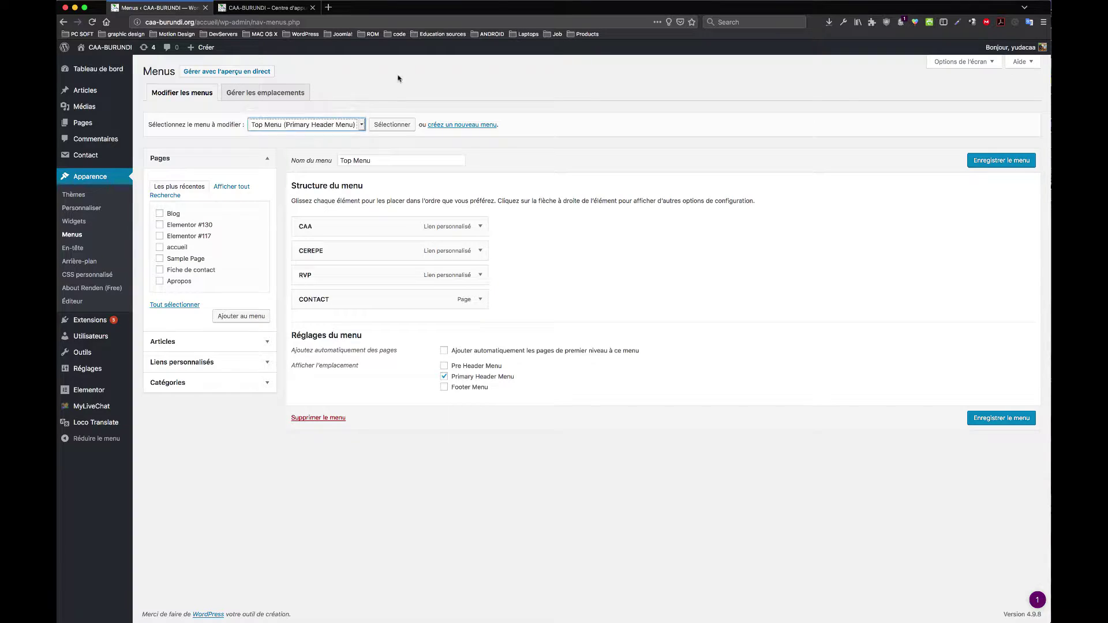
{"action": "left_click", "coordinate": [362, 126]}
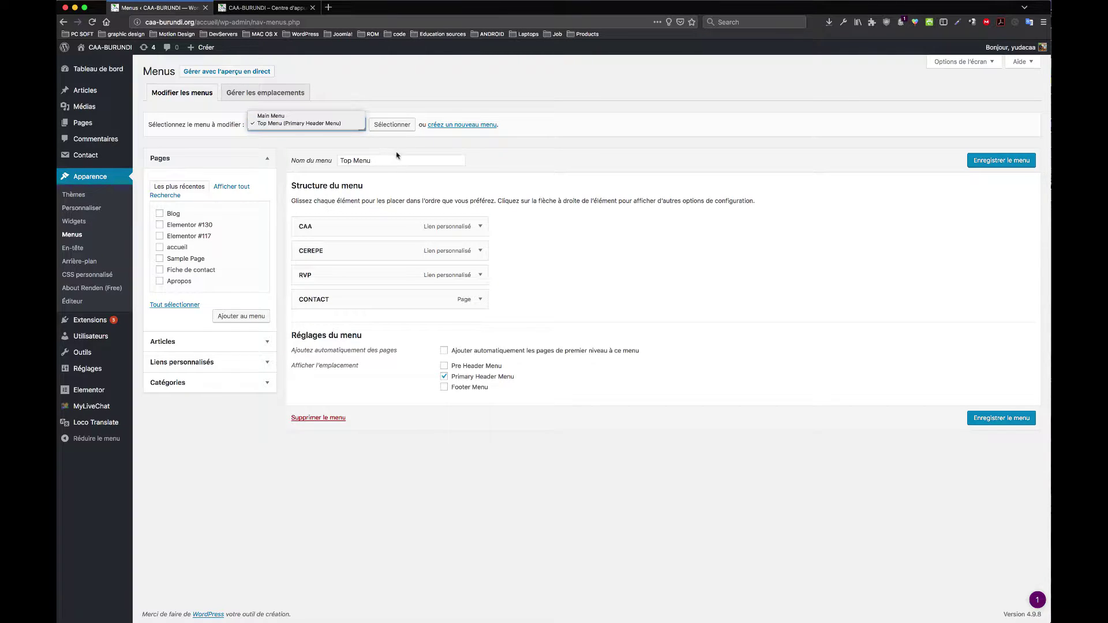
{"action": "left_click", "coordinate": [264, 14]}
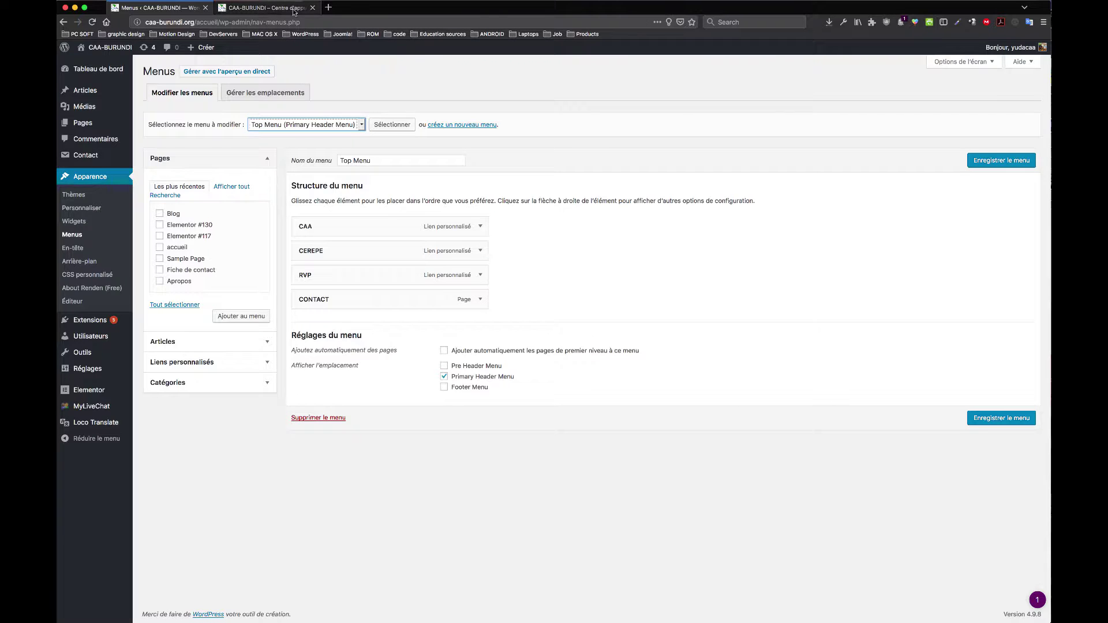
{"action": "left_click", "coordinate": [287, 9]}
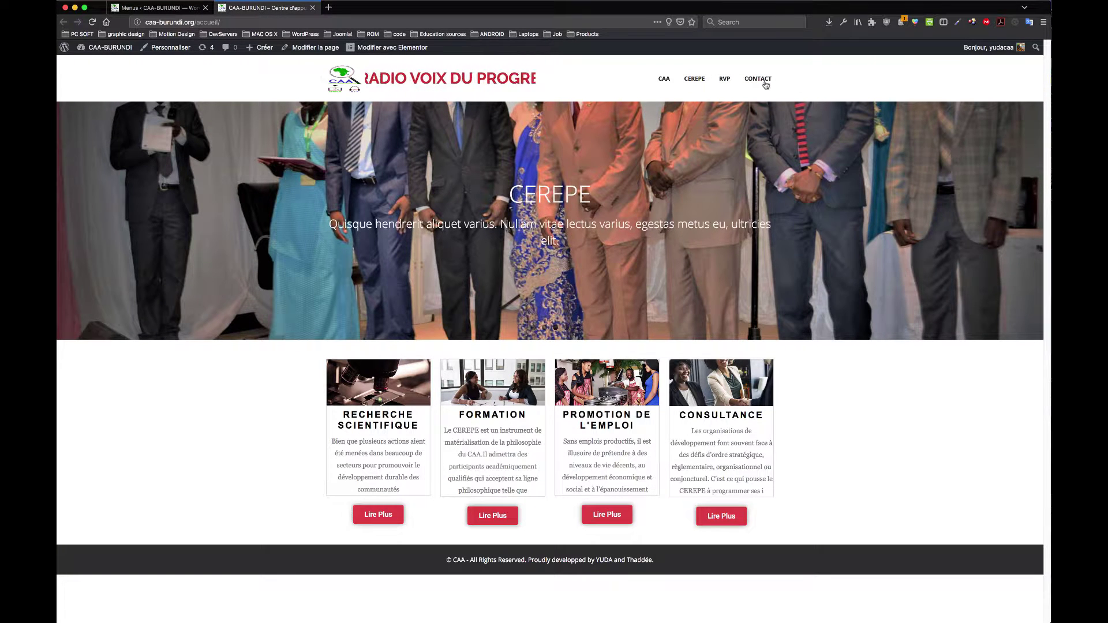
{"action": "left_click_drag", "start_coordinate": [773, 84], "coordinate": [625, 81]}
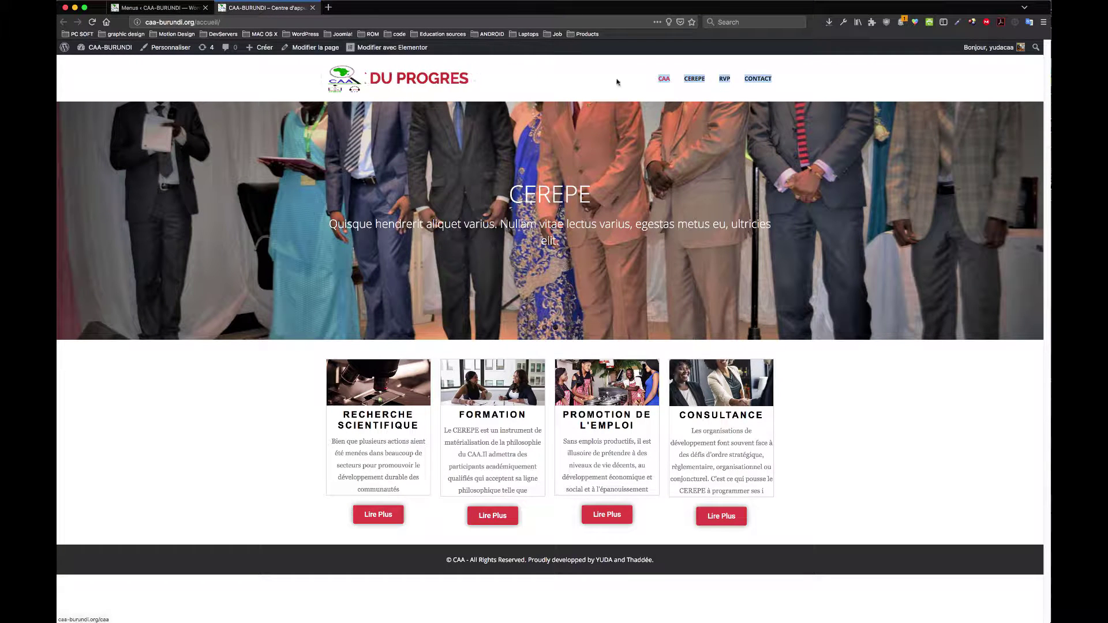
{"action": "left_click", "coordinate": [156, 7]}
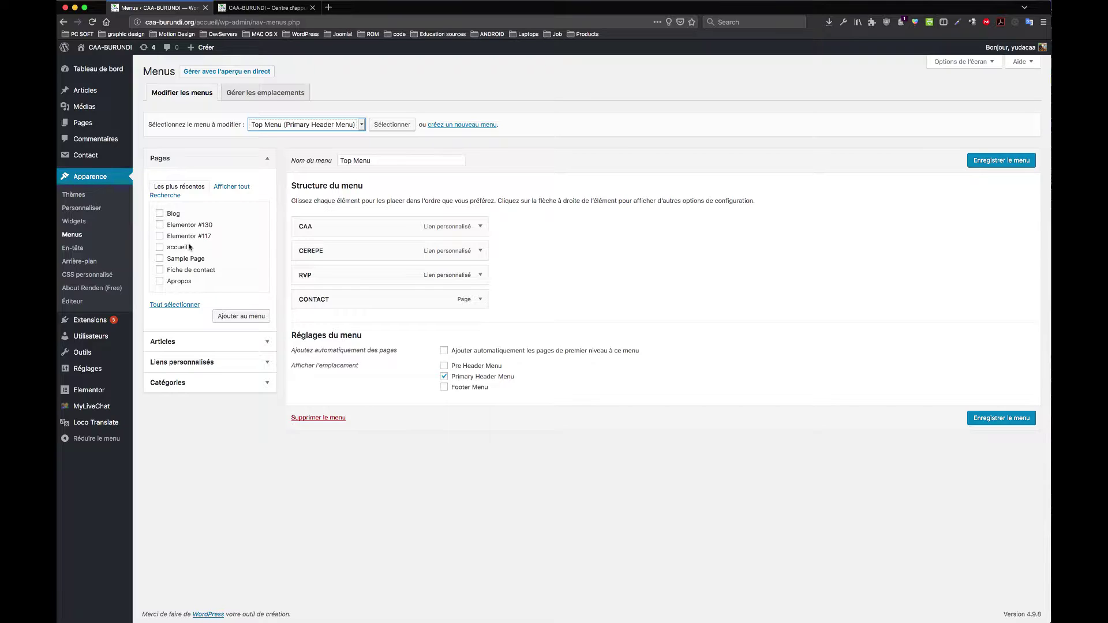
Step: Add the Blog page and a 'Divers' custom link to Top Menu, then save the menu
{"action": "left_click", "coordinate": [160, 214]}
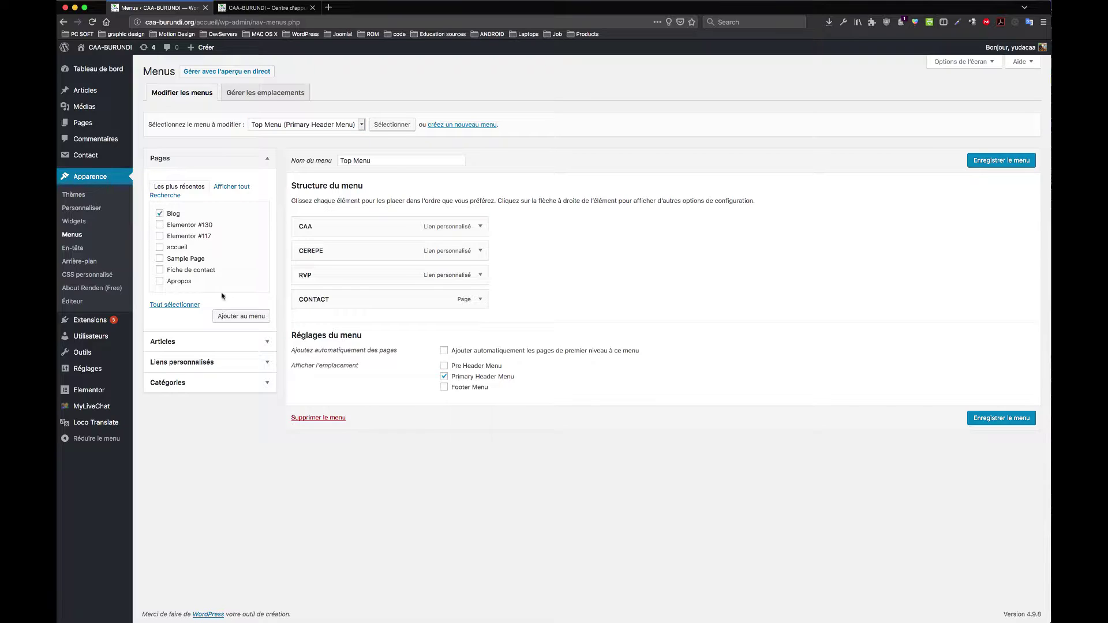
{"action": "left_click", "coordinate": [242, 318]}
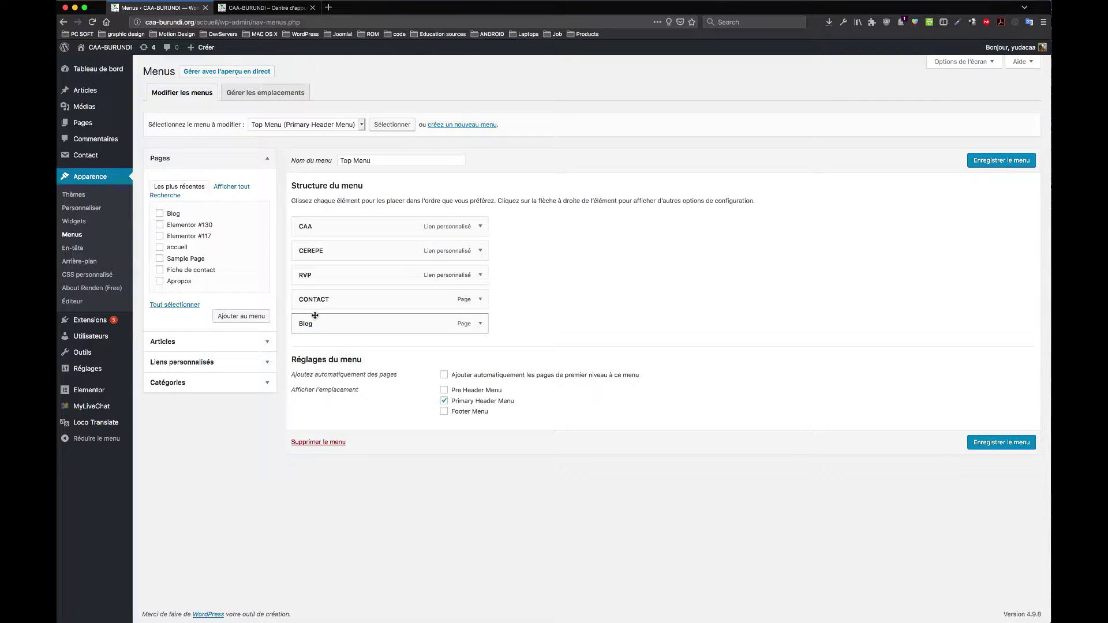
{"action": "left_click", "coordinate": [268, 363]}
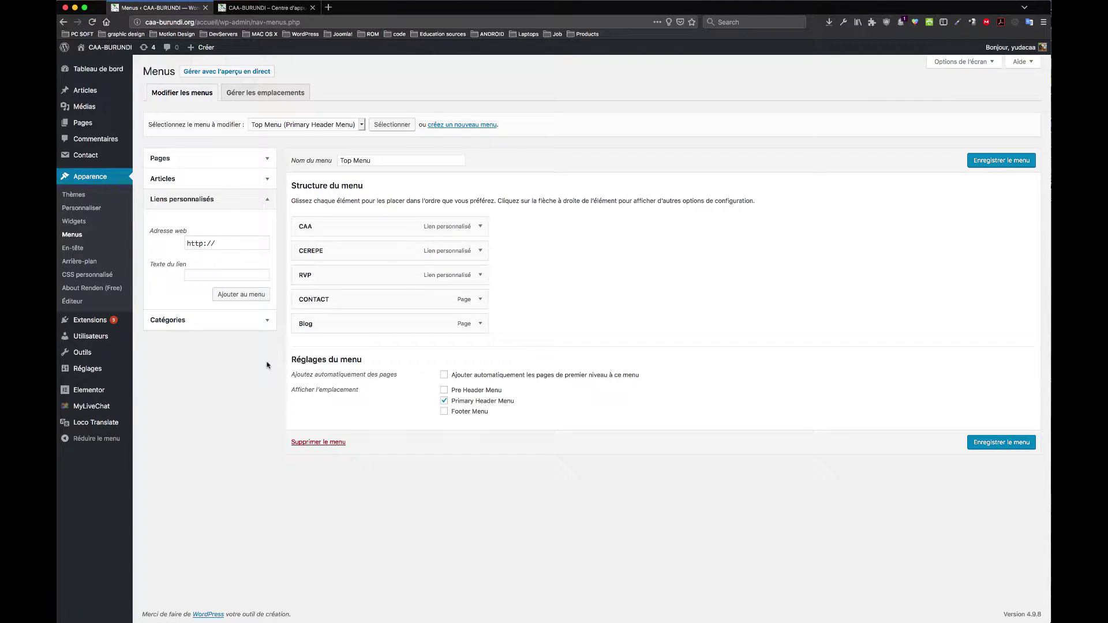
{"action": "left_click", "coordinate": [237, 243]}
{"action": "left_click", "coordinate": [259, 276]}
{"action": "left_click", "coordinate": [247, 297]}
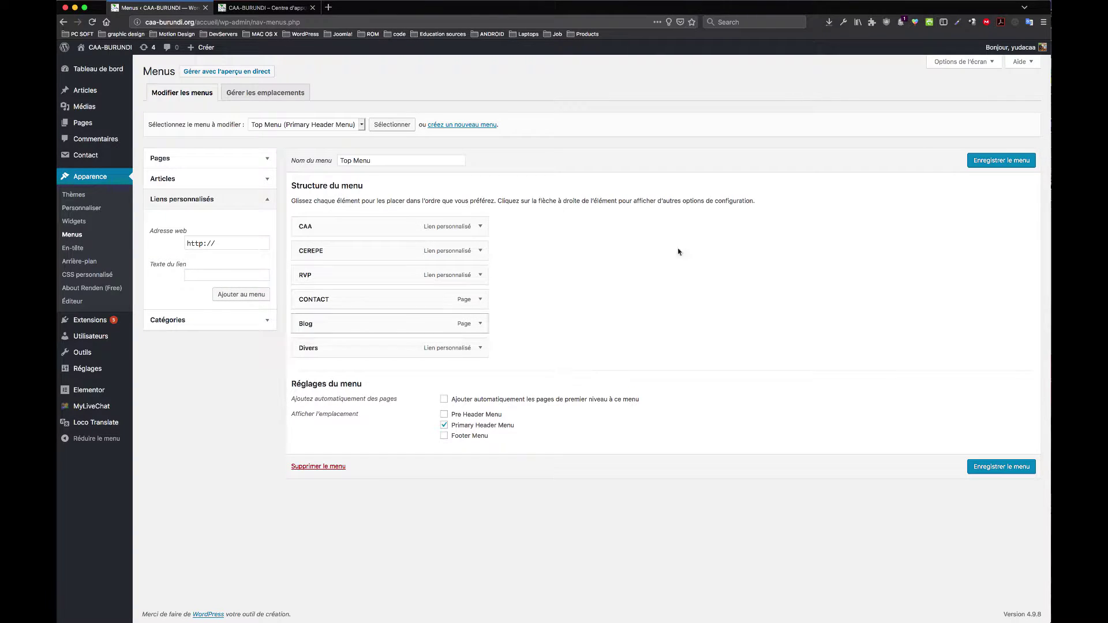
{"action": "left_click", "coordinate": [1006, 164]}
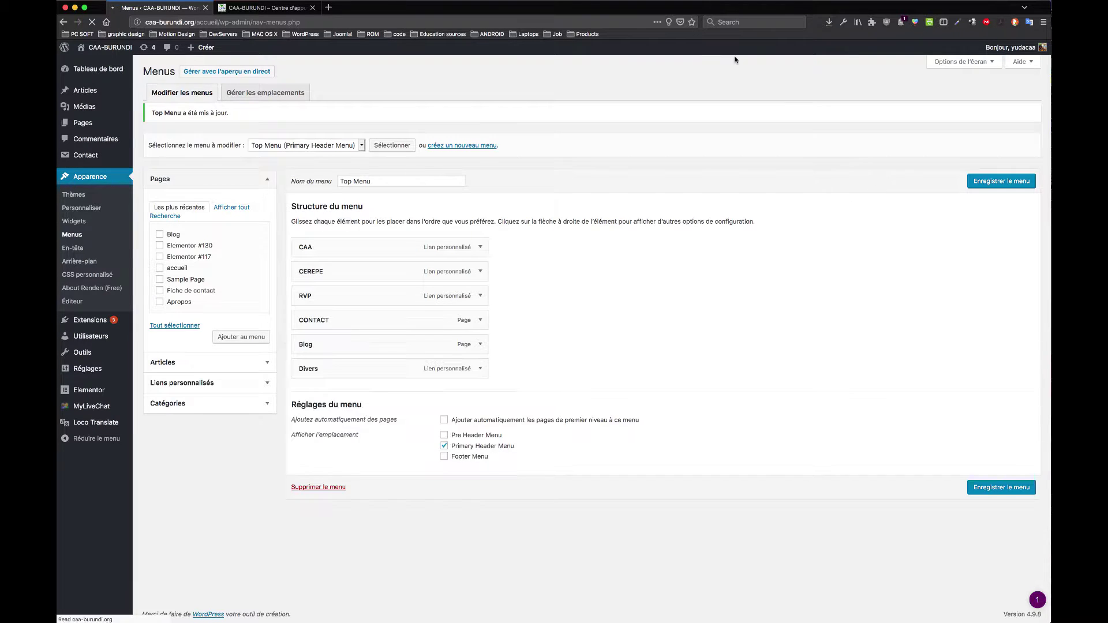
{"action": "left_click", "coordinate": [269, 7]}
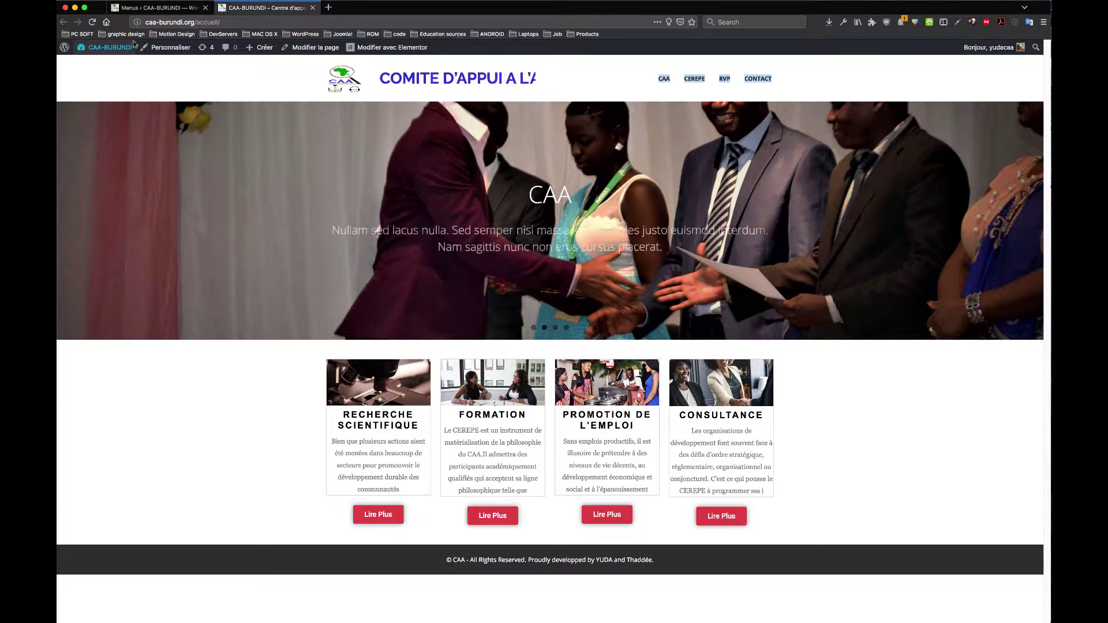
Step: Reload the site, open BLOG from the header, return home, then go back to Menus
{"action": "left_click", "coordinate": [91, 22]}
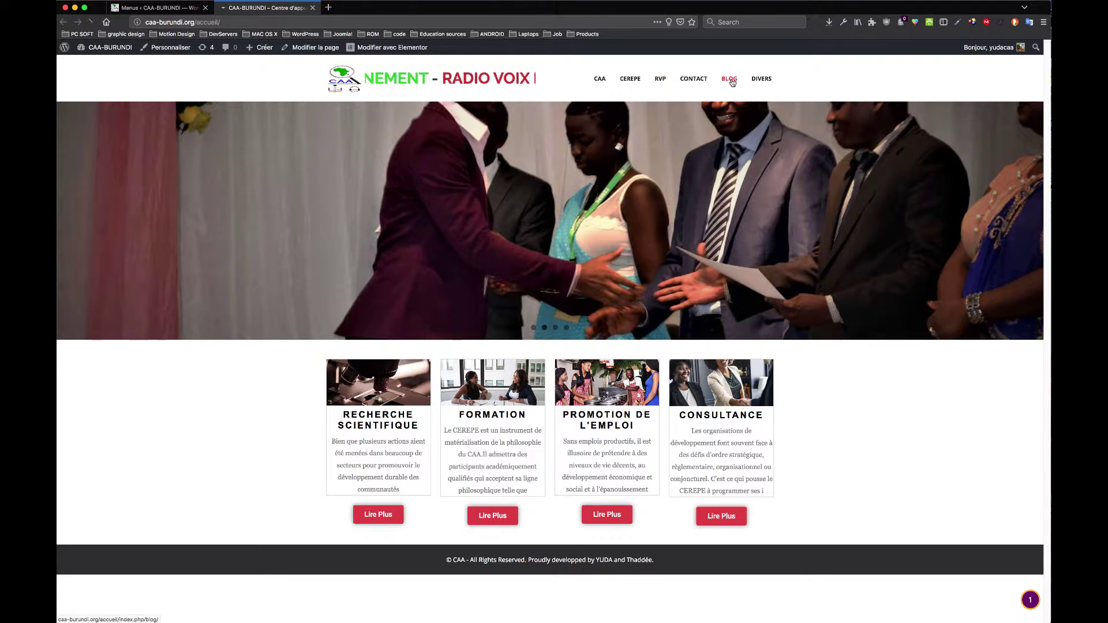
{"action": "left_click", "coordinate": [730, 79]}
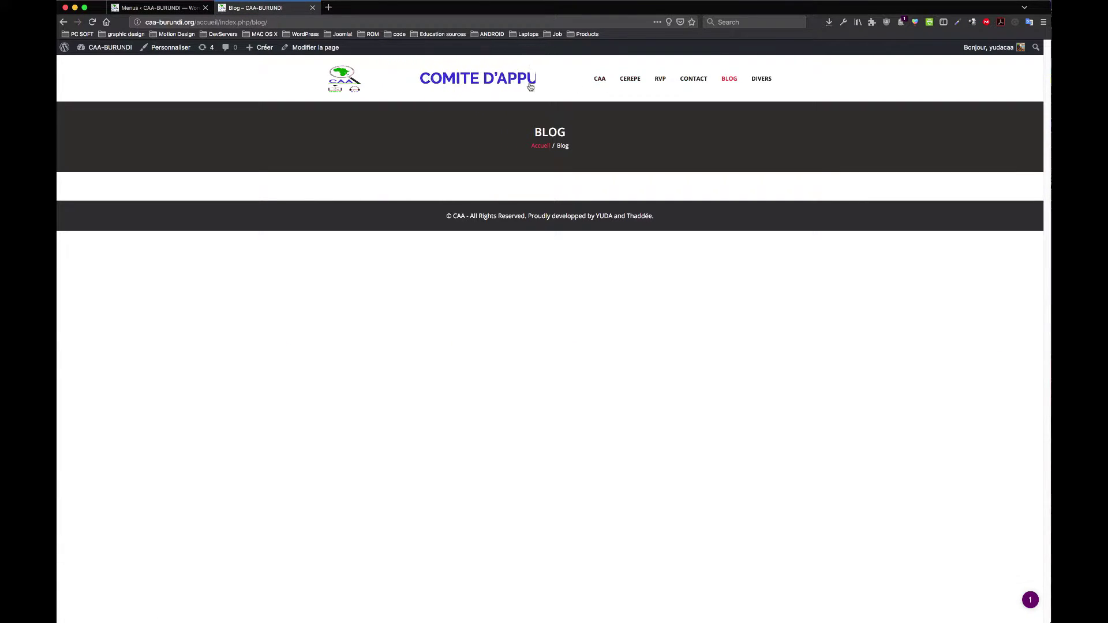
{"action": "left_click", "coordinate": [345, 83]}
{"action": "mouse_move", "coordinate": [259, 48]}
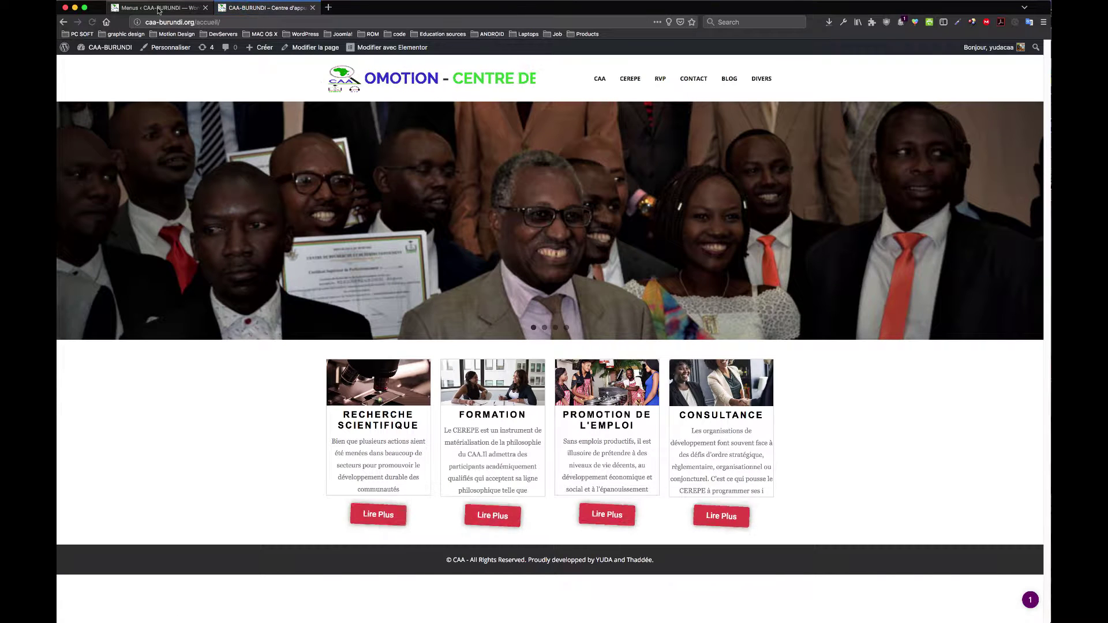
{"action": "left_click", "coordinate": [155, 8]}
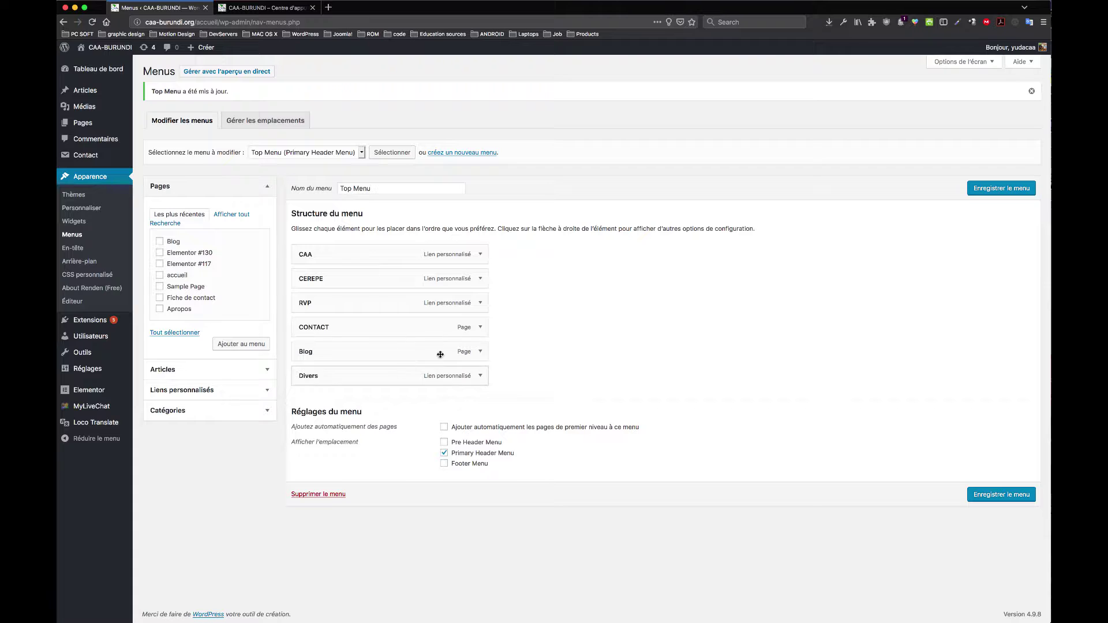
Step: Remove Blog and Divers from Top Menu and save it, briefly opening the customizer
{"action": "left_click", "coordinate": [480, 352]}
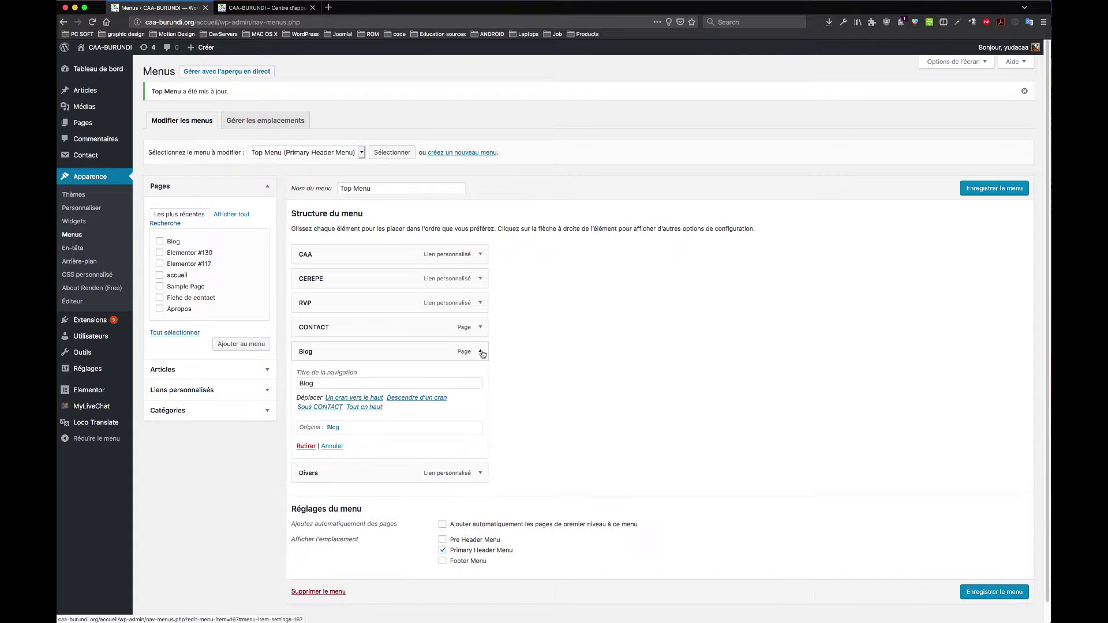
{"action": "left_click", "coordinate": [302, 449]}
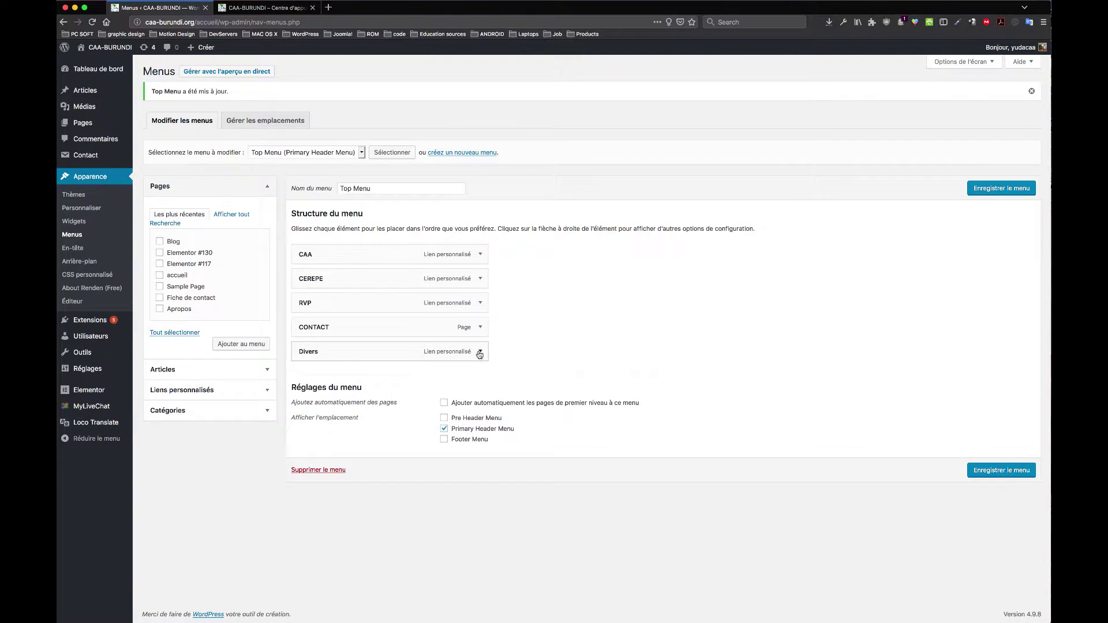
{"action": "left_click", "coordinate": [480, 352]}
{"action": "left_click", "coordinate": [304, 448]}
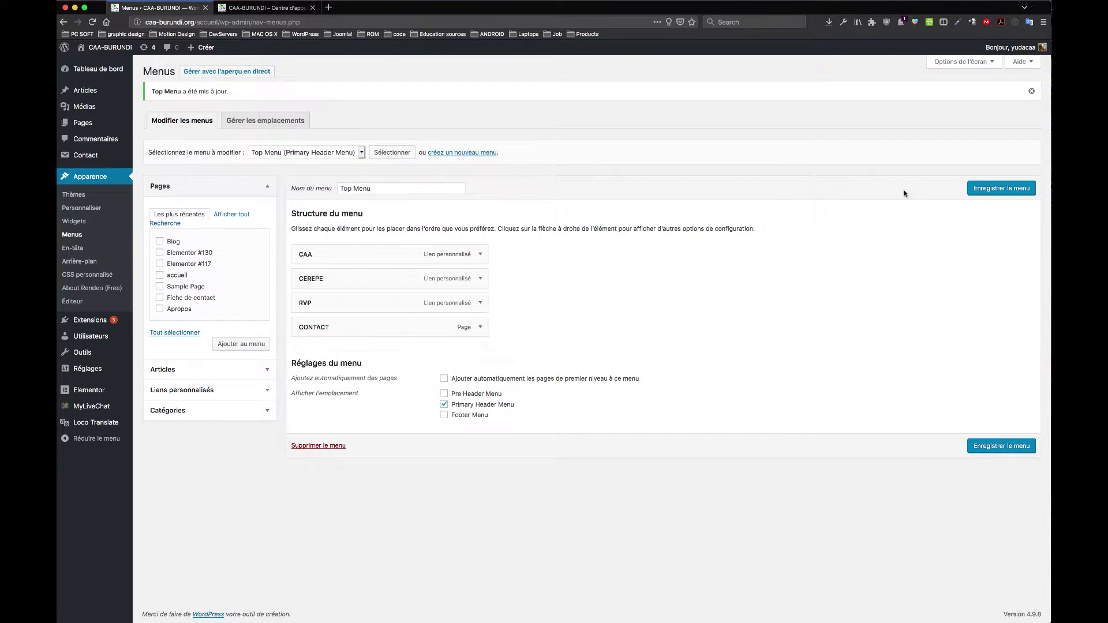
{"action": "left_click", "coordinate": [989, 187]}
{"action": "left_click", "coordinate": [74, 249]}
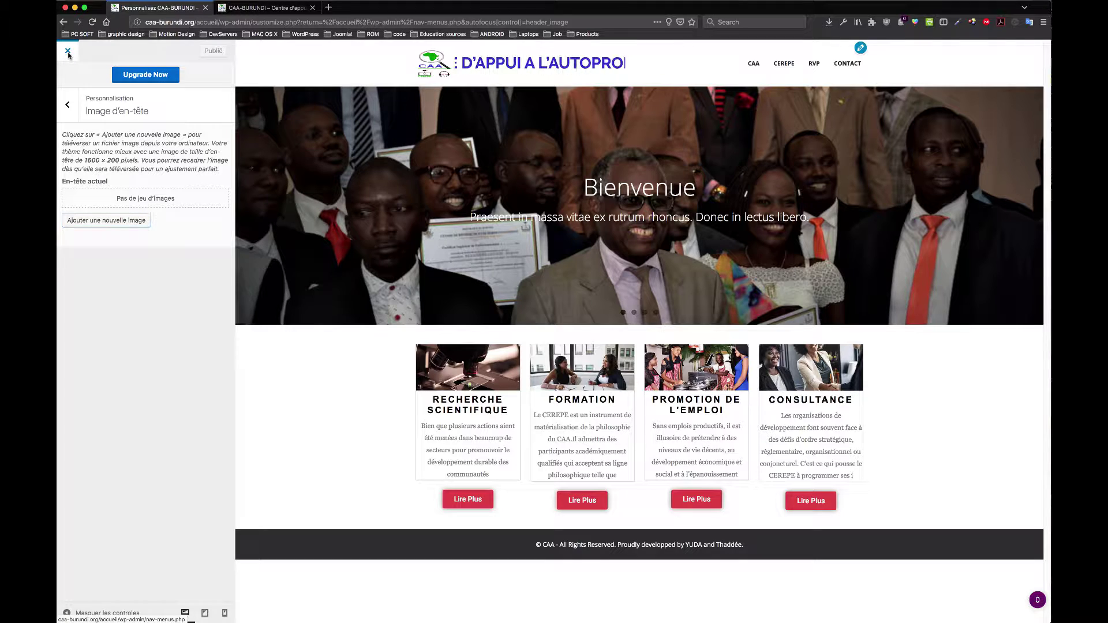
{"action": "left_click", "coordinate": [68, 52]}
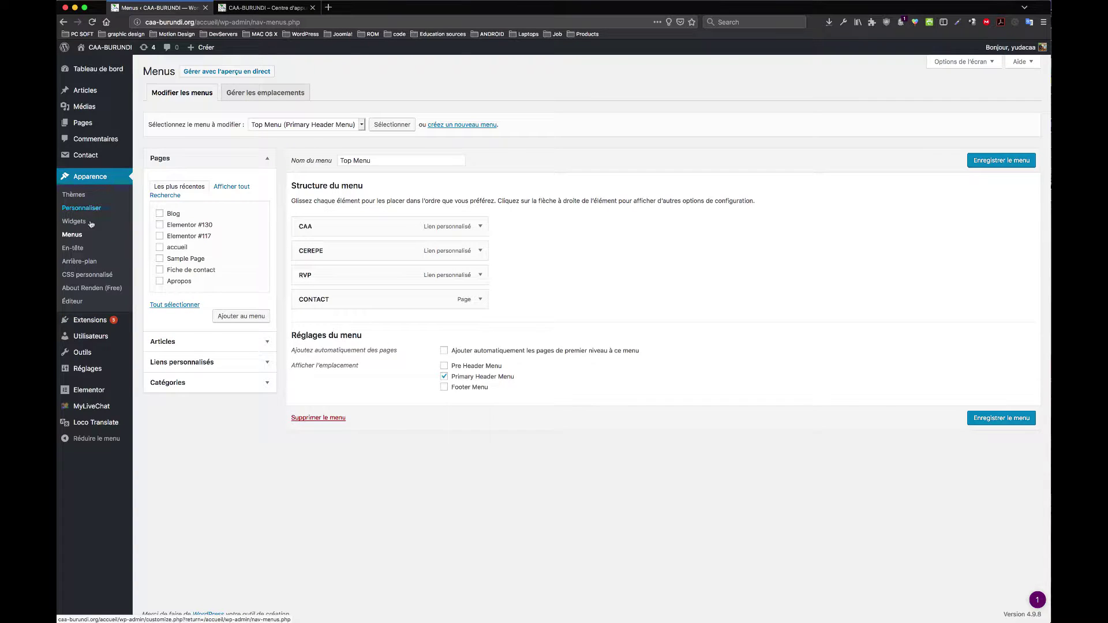
Step: In Extensions installées, update All-in-One WP Migration, Contact Form 7 and Elementor
{"action": "mouse_move", "coordinate": [114, 321]}
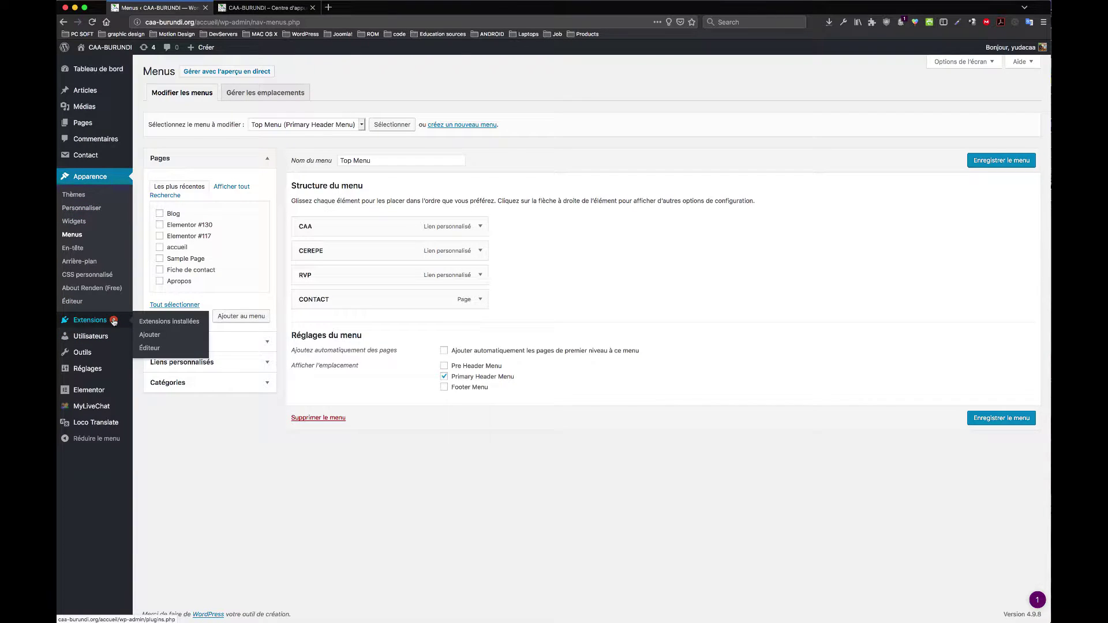
{"action": "left_click", "coordinate": [111, 323]}
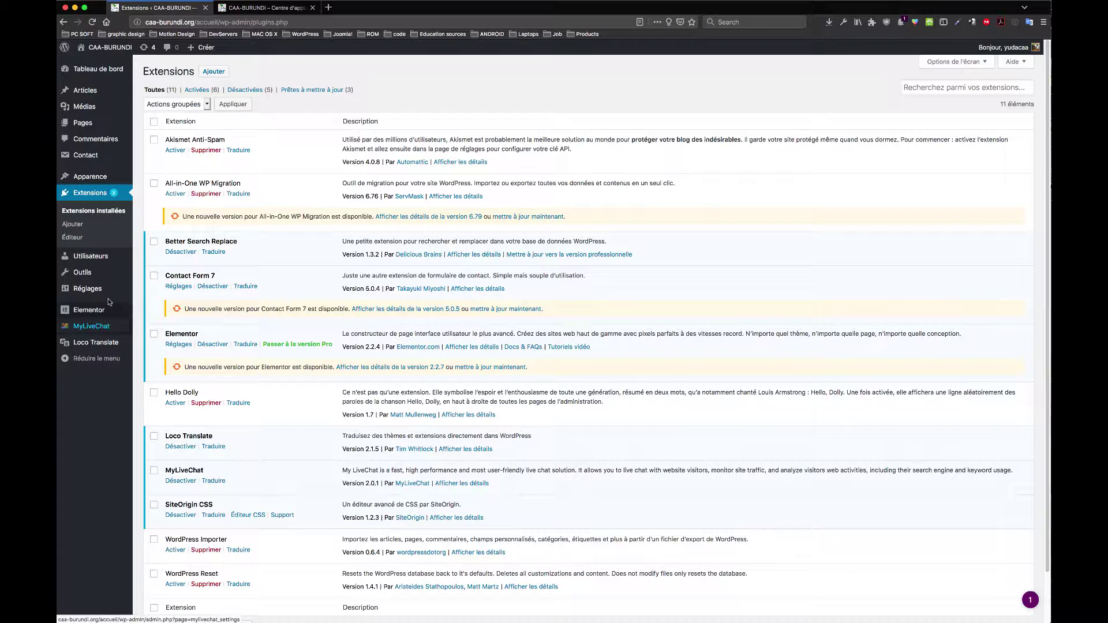
{"action": "left_click", "coordinate": [530, 217]}
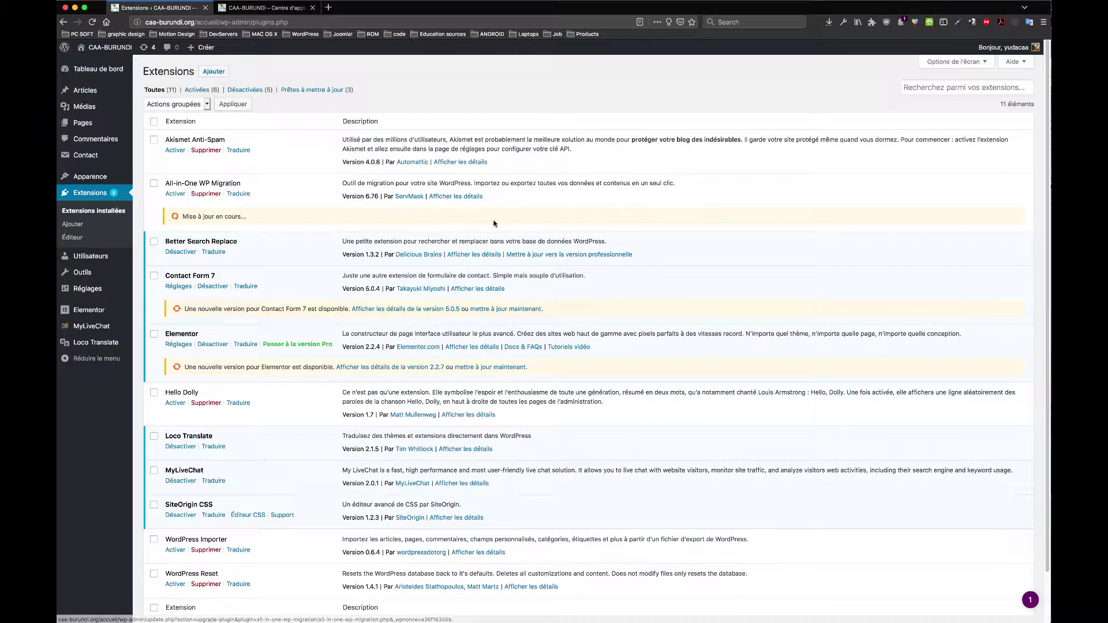
{"action": "left_click", "coordinate": [490, 310]}
{"action": "left_click", "coordinate": [492, 368]}
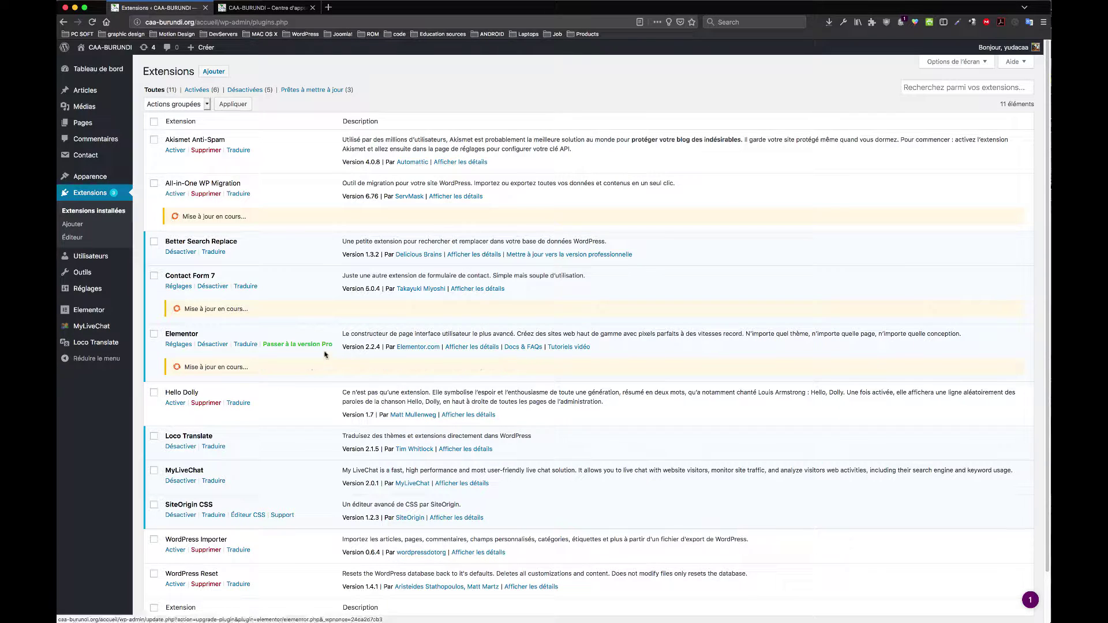
Step: Delete the Akismet Anti-Spam plugin
{"action": "left_click", "coordinate": [211, 151]}
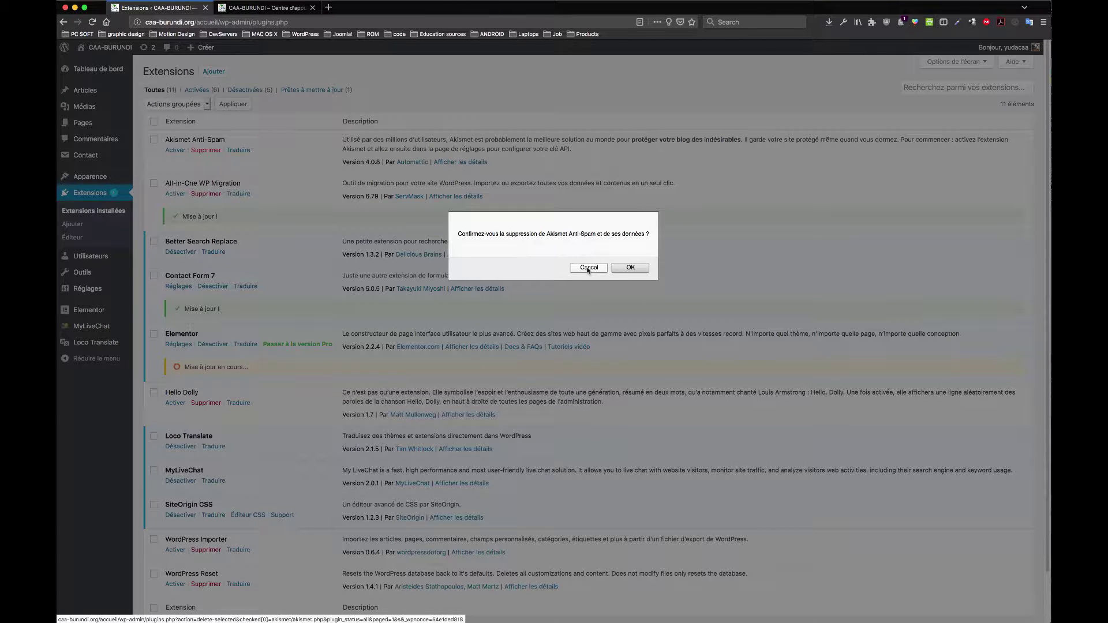
{"action": "left_click", "coordinate": [632, 268]}
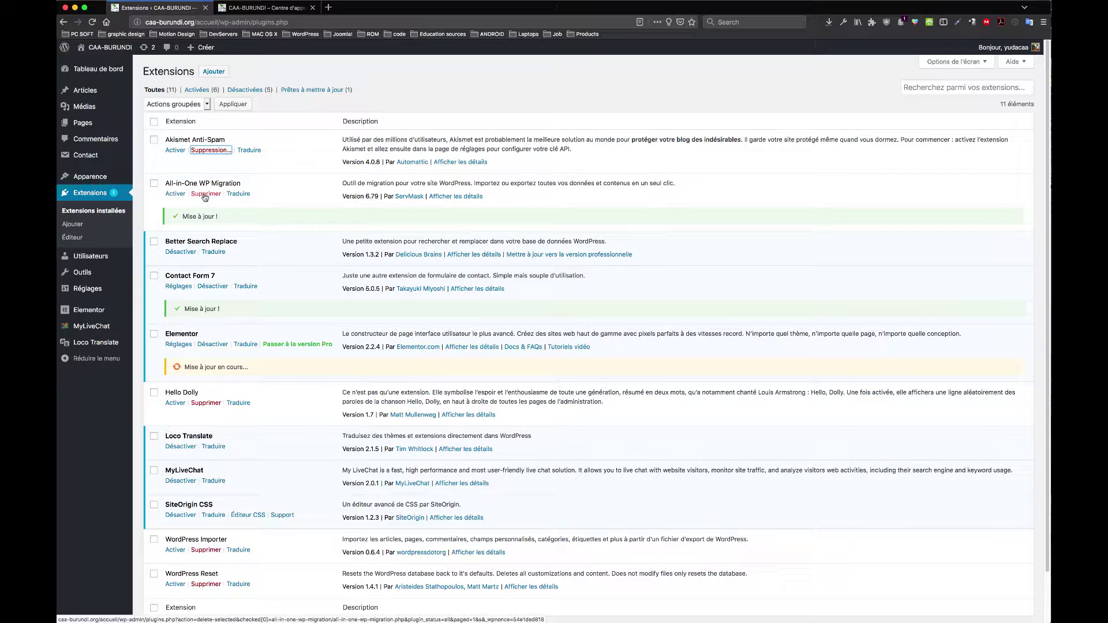
{"action": "left_click_drag", "start_coordinate": [240, 183], "coordinate": [165, 184]}
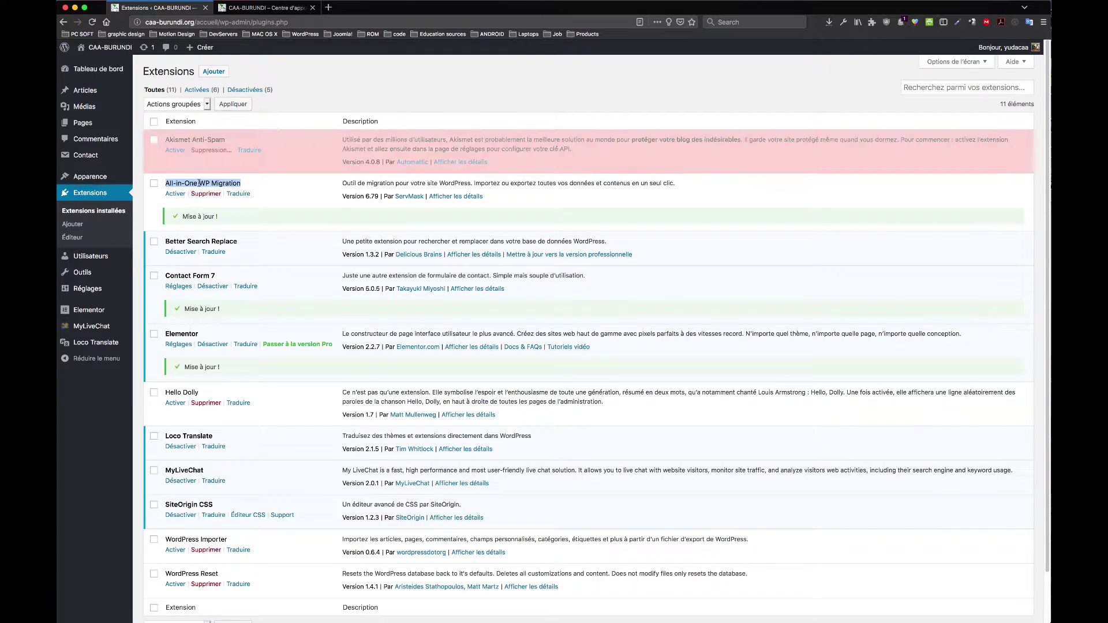
{"action": "left_click", "coordinate": [282, 162]}
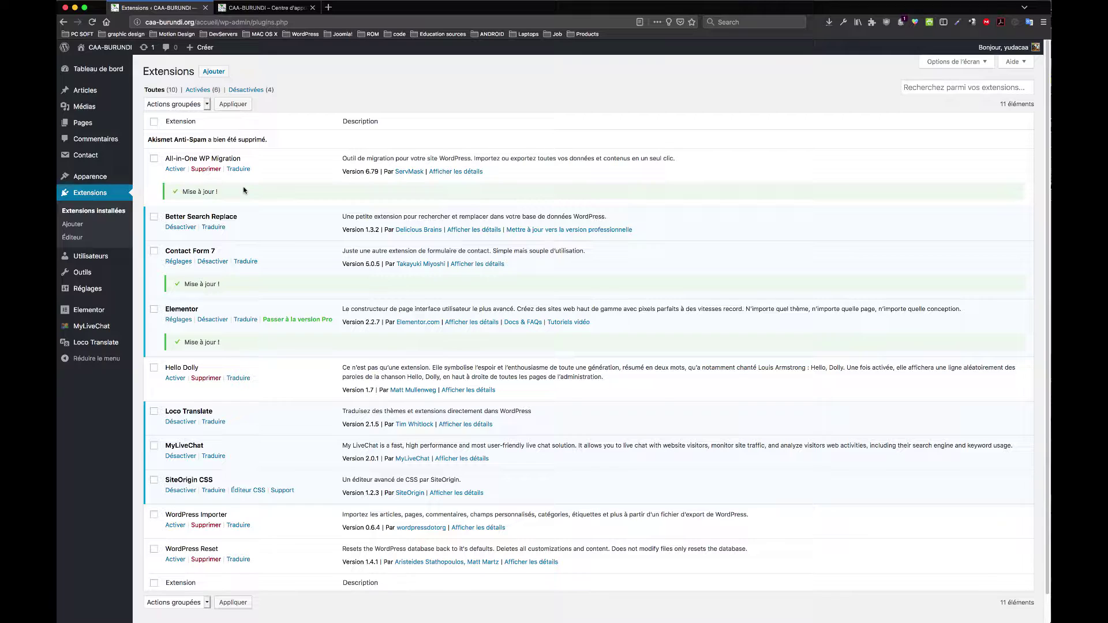
Step: Deactivate and delete Better Search Replace, then open the site's CONTACT page
{"action": "left_click_drag", "start_coordinate": [244, 218], "coordinate": [165, 219]}
{"action": "left_click", "coordinate": [184, 228]}
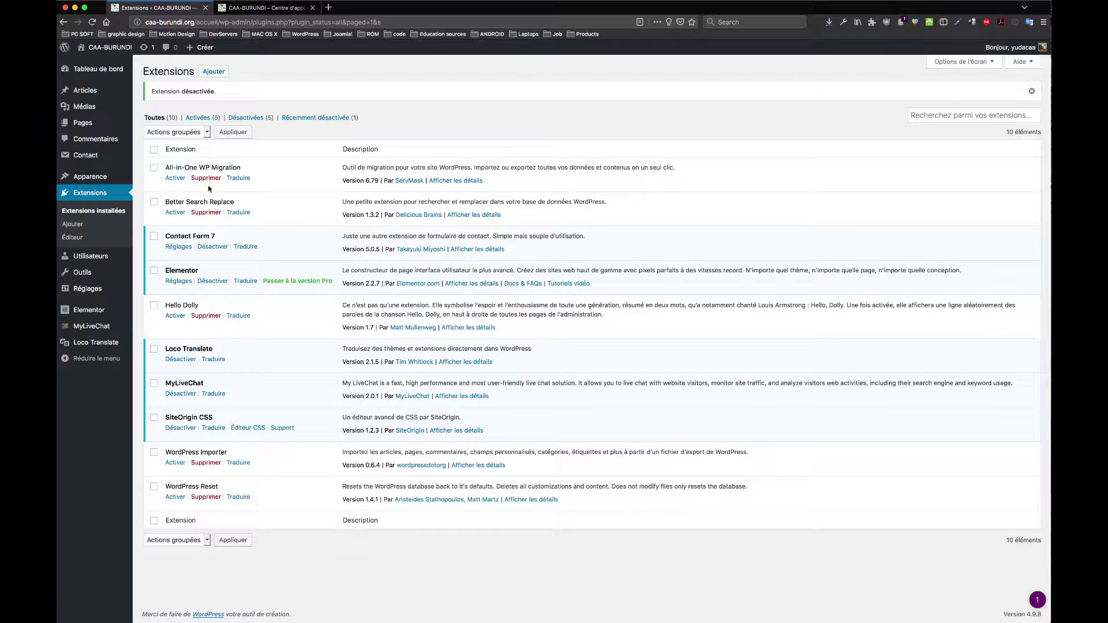
{"action": "left_click", "coordinate": [207, 212]}
{"action": "left_click", "coordinate": [635, 267]}
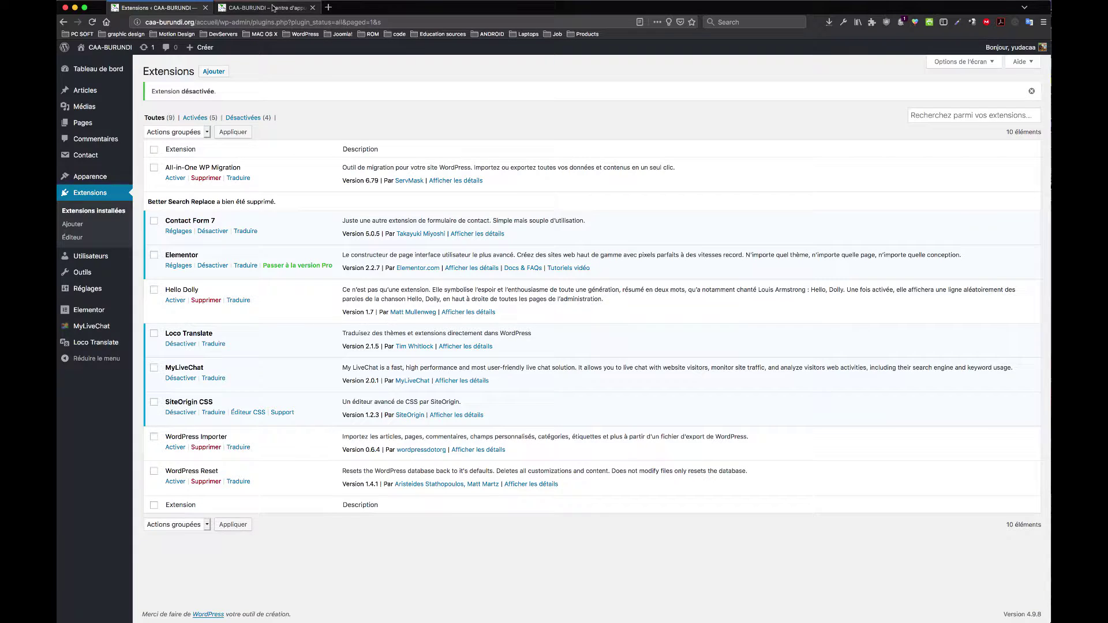
{"action": "left_click", "coordinate": [274, 8]}
{"action": "left_click", "coordinate": [707, 81]}
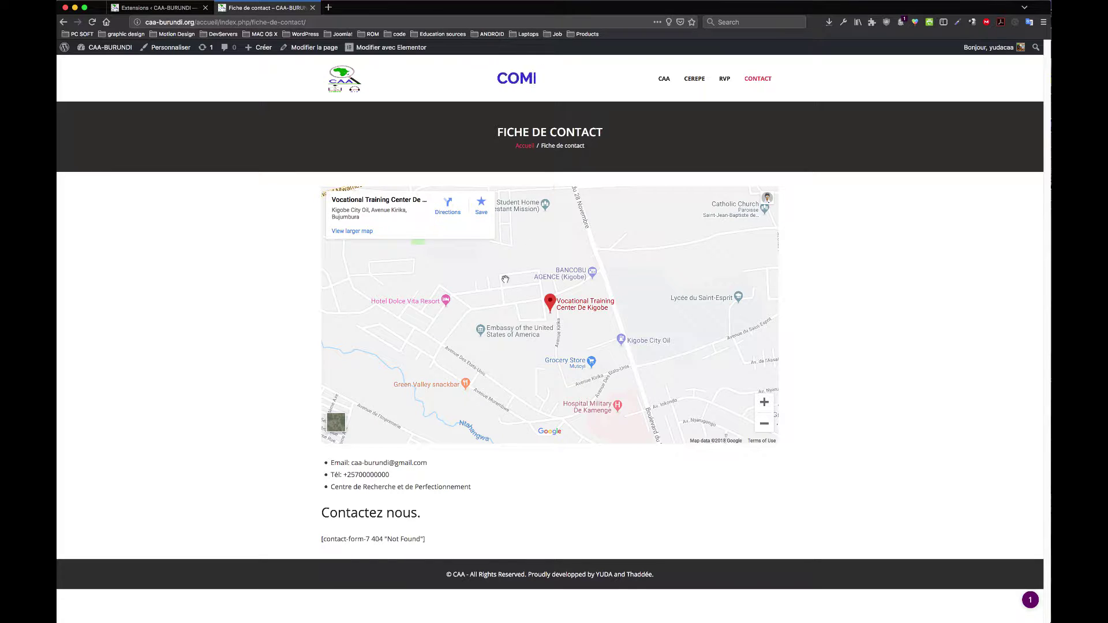
Step: Inspect the contact page's [contact-form-7 404 "Not Found"] shortcode against the plugins list
{"action": "scroll", "coordinate": [534, 338], "scroll_direction": "down", "scroll_amount": 2}
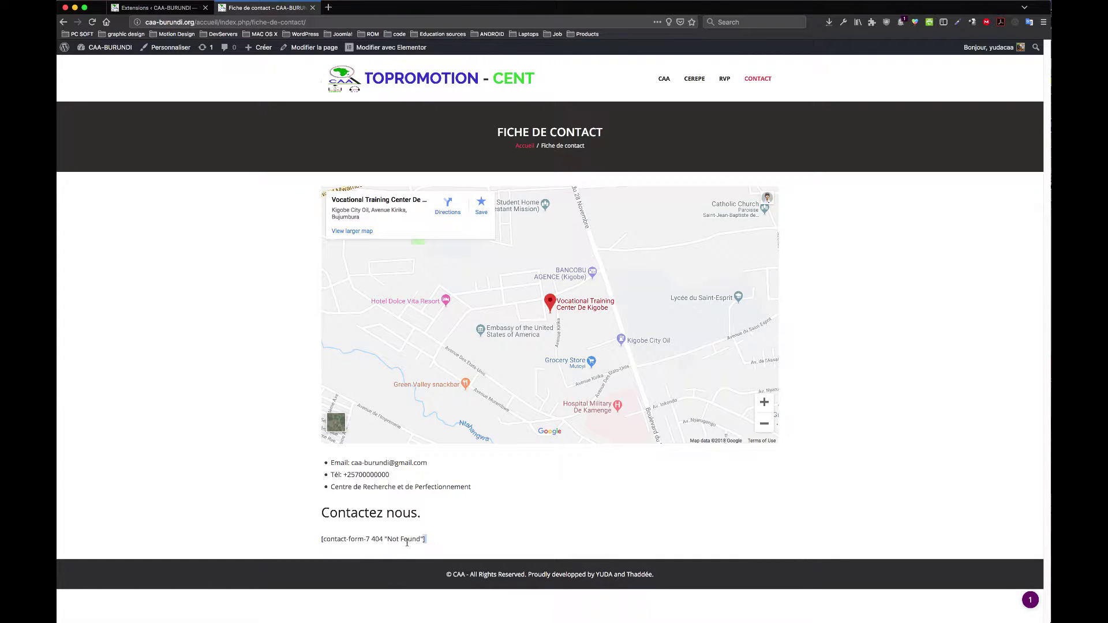
{"action": "left_click_drag", "start_coordinate": [407, 542], "coordinate": [321, 541]}
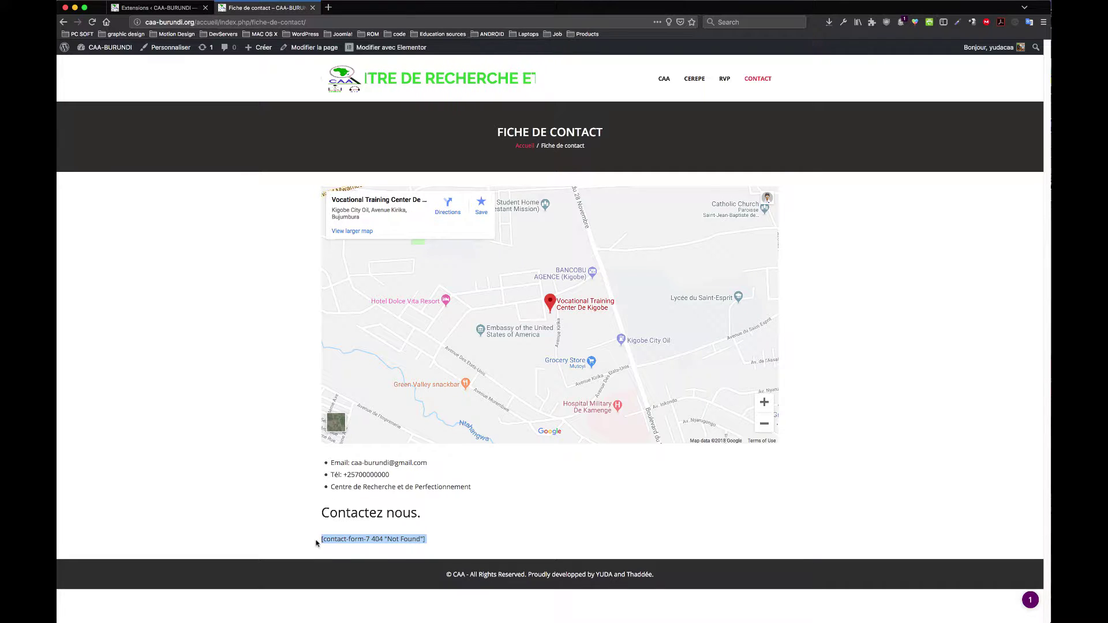
{"action": "left_click", "coordinate": [397, 538]}
{"action": "left_click_drag", "start_coordinate": [425, 540], "coordinate": [317, 539]}
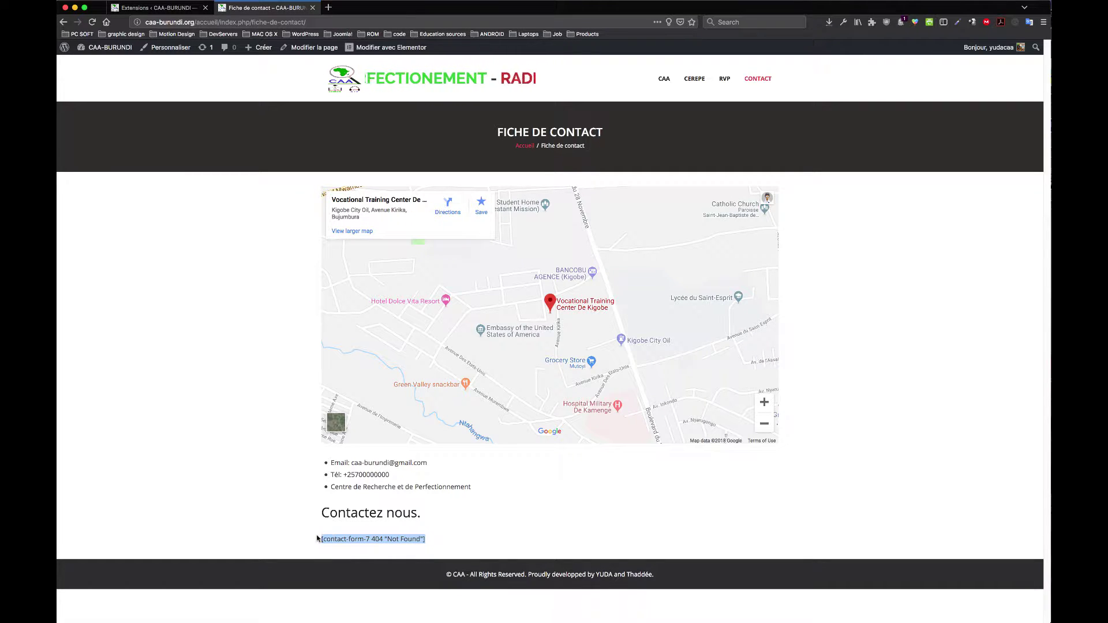
{"action": "left_click", "coordinate": [370, 540]}
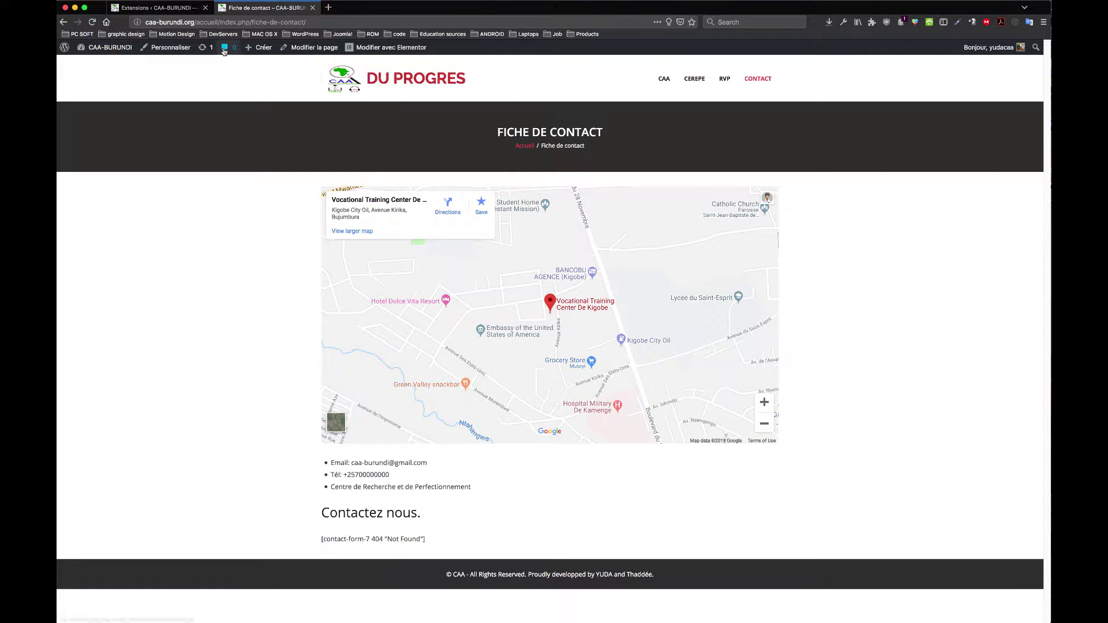
{"action": "left_click", "coordinate": [173, 8]}
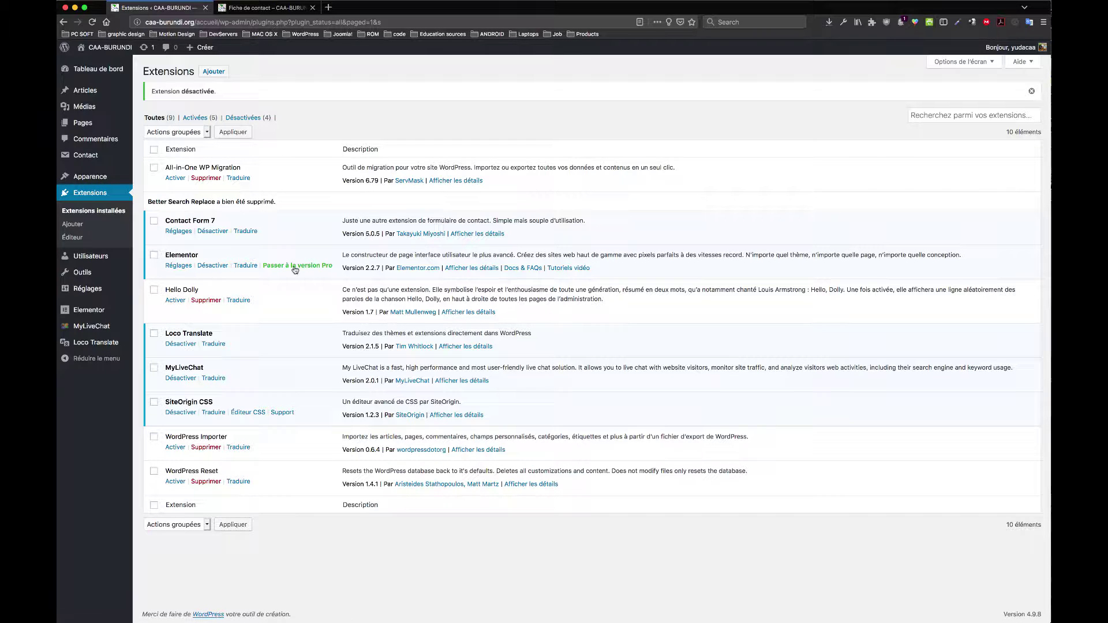
{"action": "left_click", "coordinate": [283, 9]}
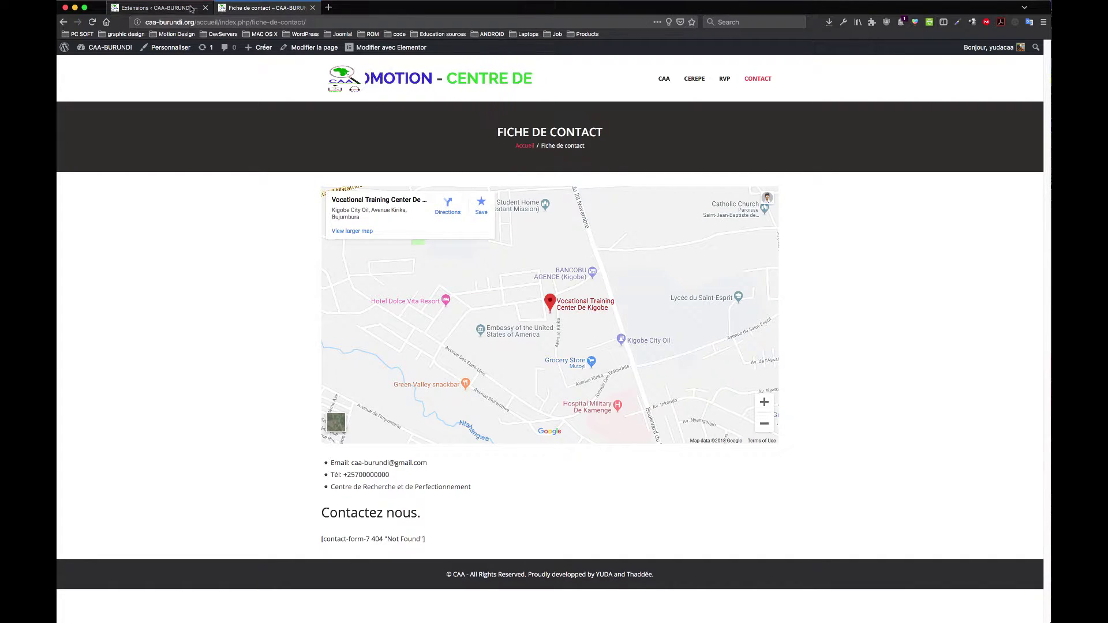
{"action": "left_click", "coordinate": [156, 8]}
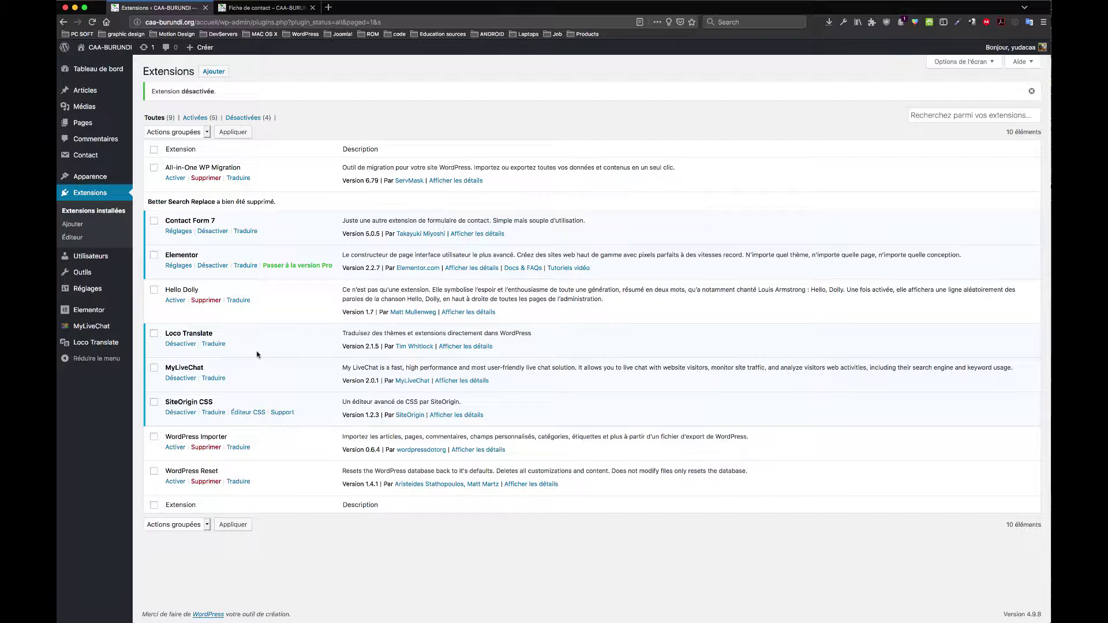
{"action": "left_click", "coordinate": [252, 8]}
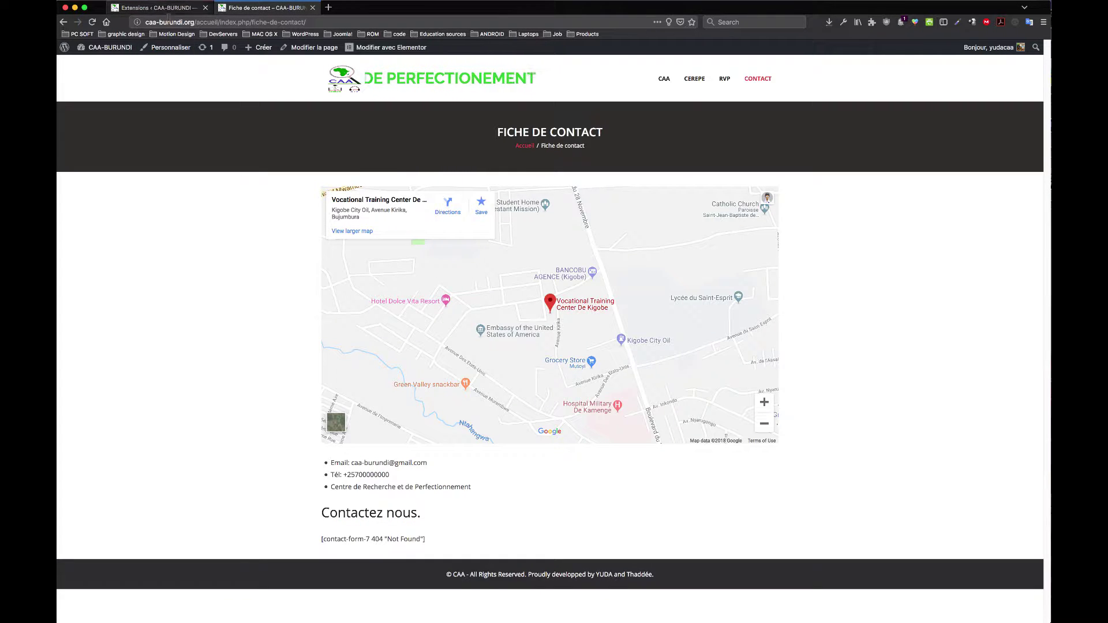
{"action": "left_click", "coordinate": [173, 9]}
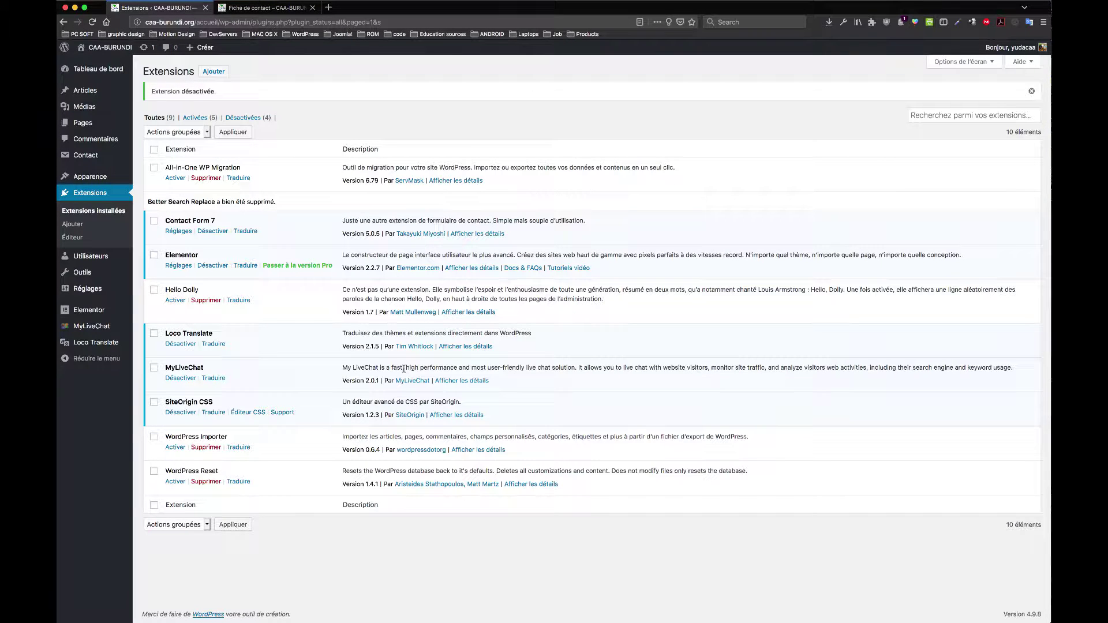
Step: Open MyLiveChat Settings, select the empty MyLiveChatID field, and open a new browser tab
{"action": "mouse_move", "coordinate": [96, 329]}
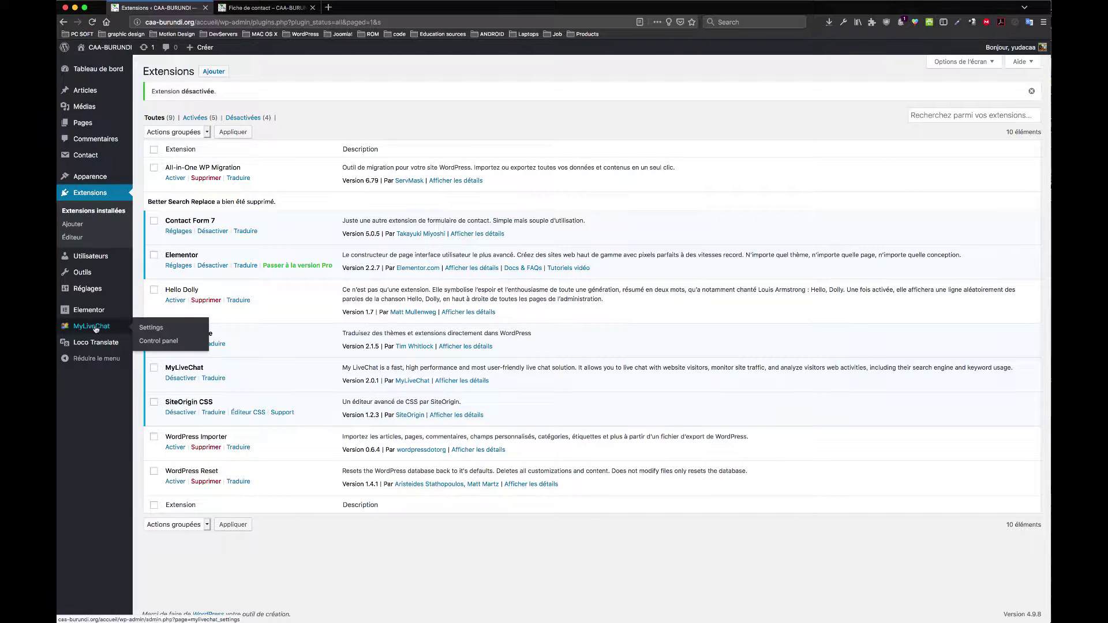
{"action": "left_click", "coordinate": [148, 328]}
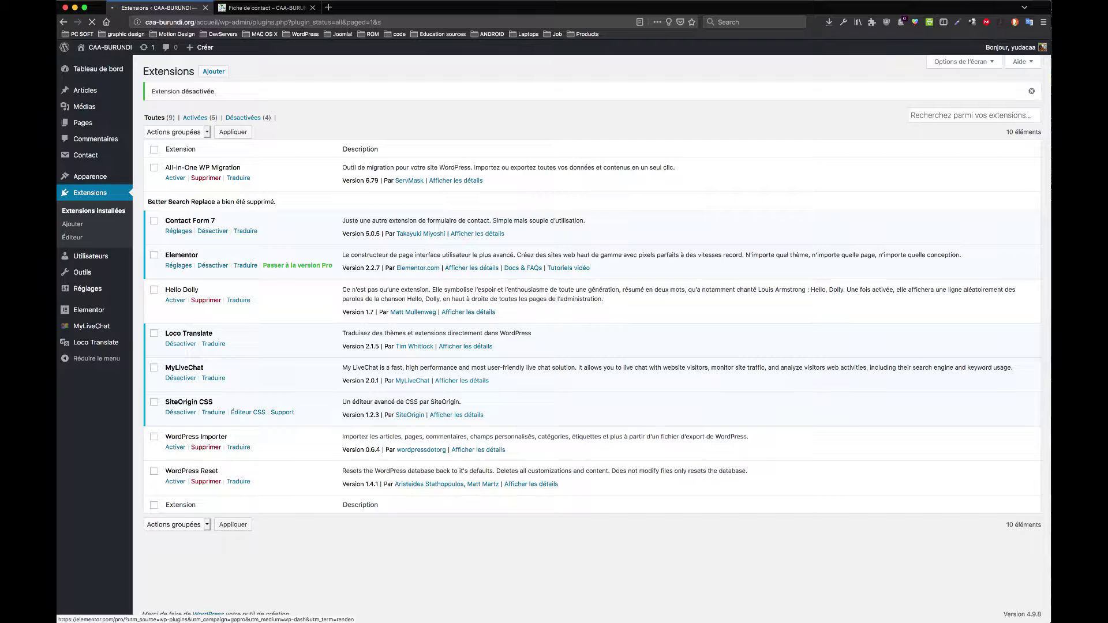
{"action": "left_click", "coordinate": [219, 8]}
{"action": "left_click", "coordinate": [197, 10]}
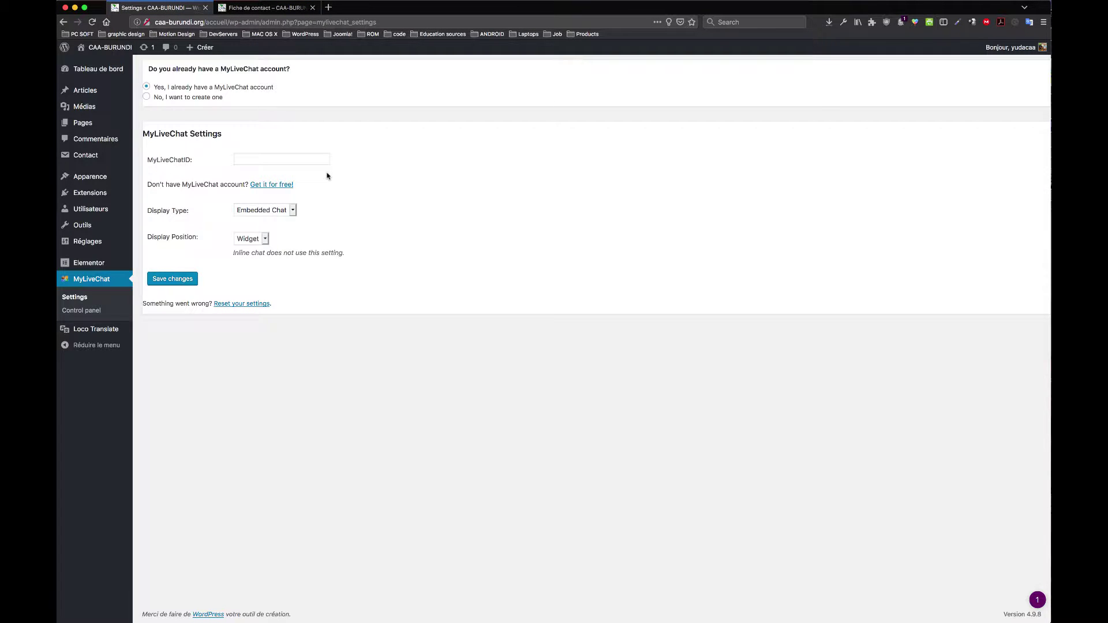
{"action": "left_click", "coordinate": [283, 160]}
{"action": "left_click", "coordinate": [399, 166]}
{"action": "left_click", "coordinate": [264, 158]}
{"action": "left_click", "coordinate": [329, 7]}
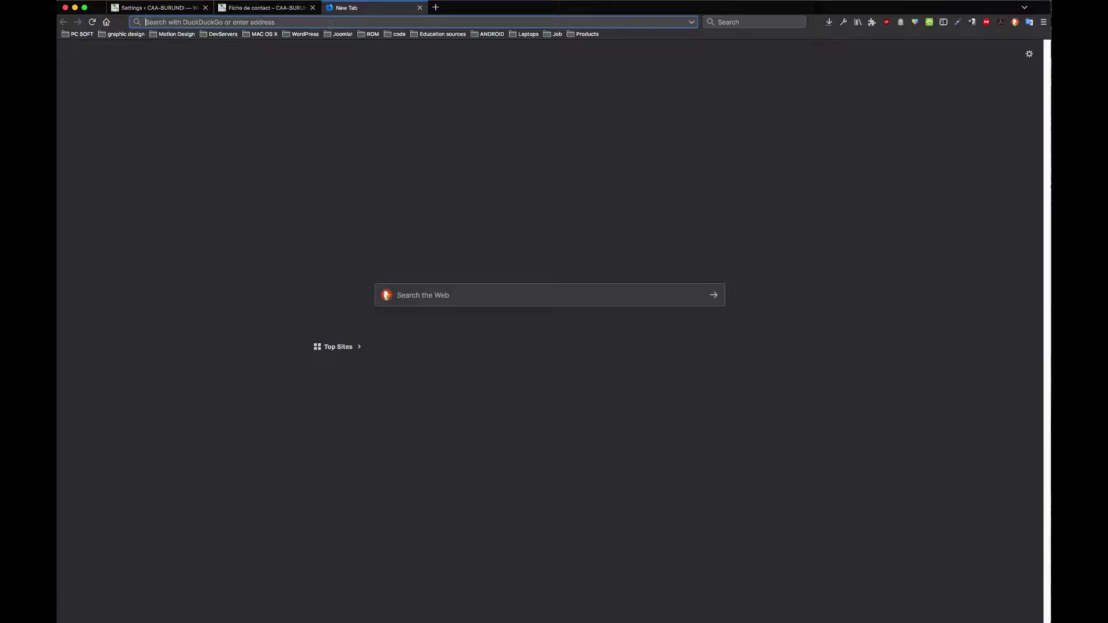
Step: Search DuckDuckGo for 'mylive chat' and open the MyLiveChat website
{"action": "type", "text": "my"}
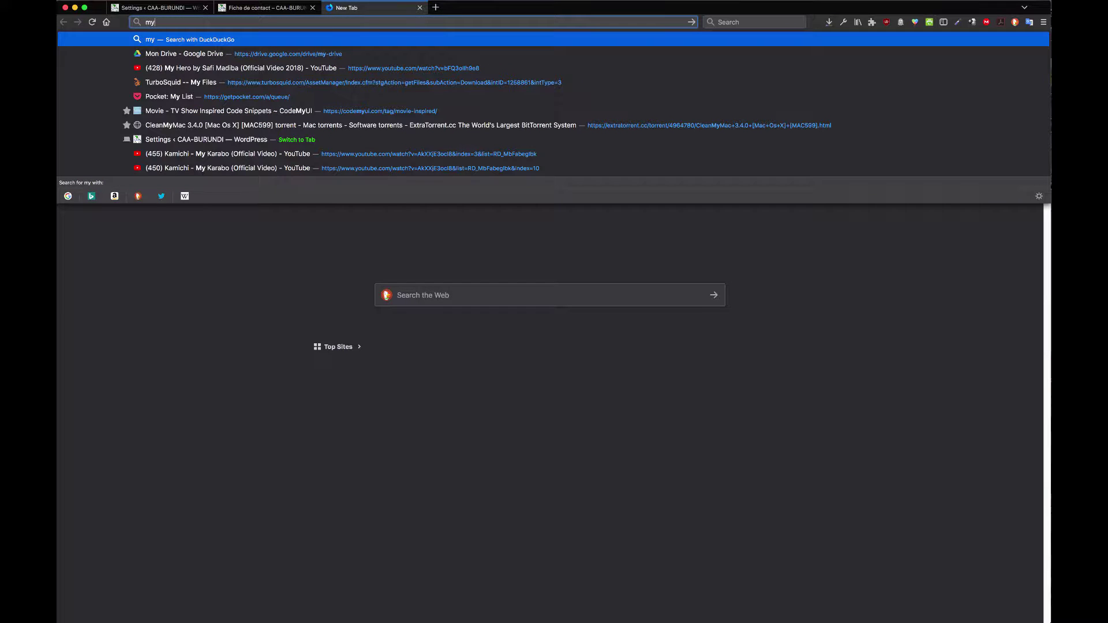
{"action": "type", "text": "live c"}
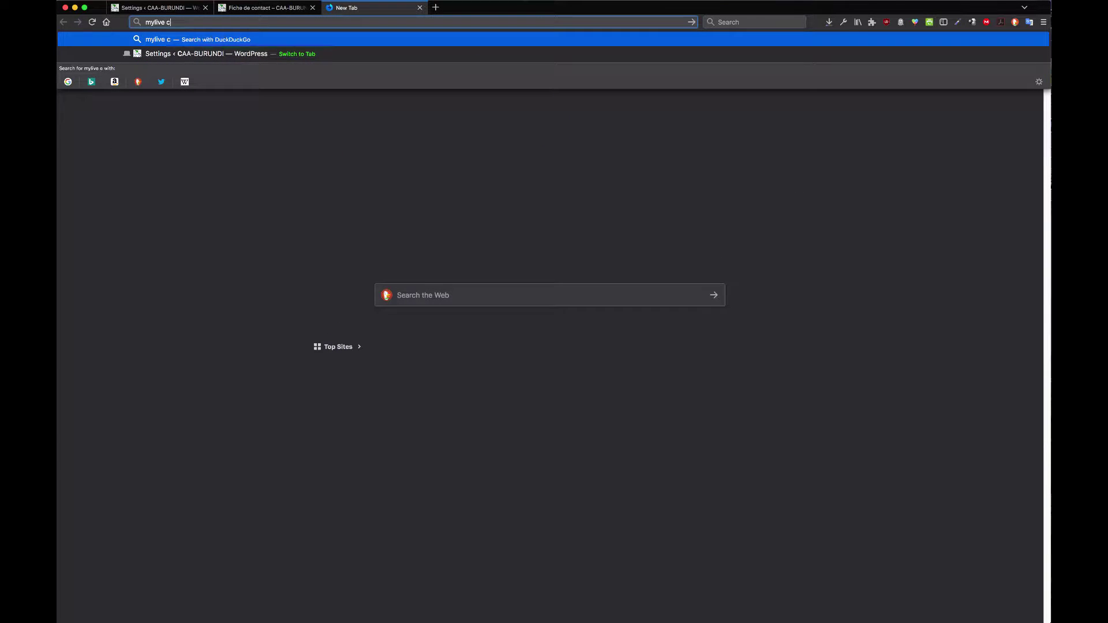
{"action": "type", "text": "hat"}
{"action": "key", "text": "Return"}
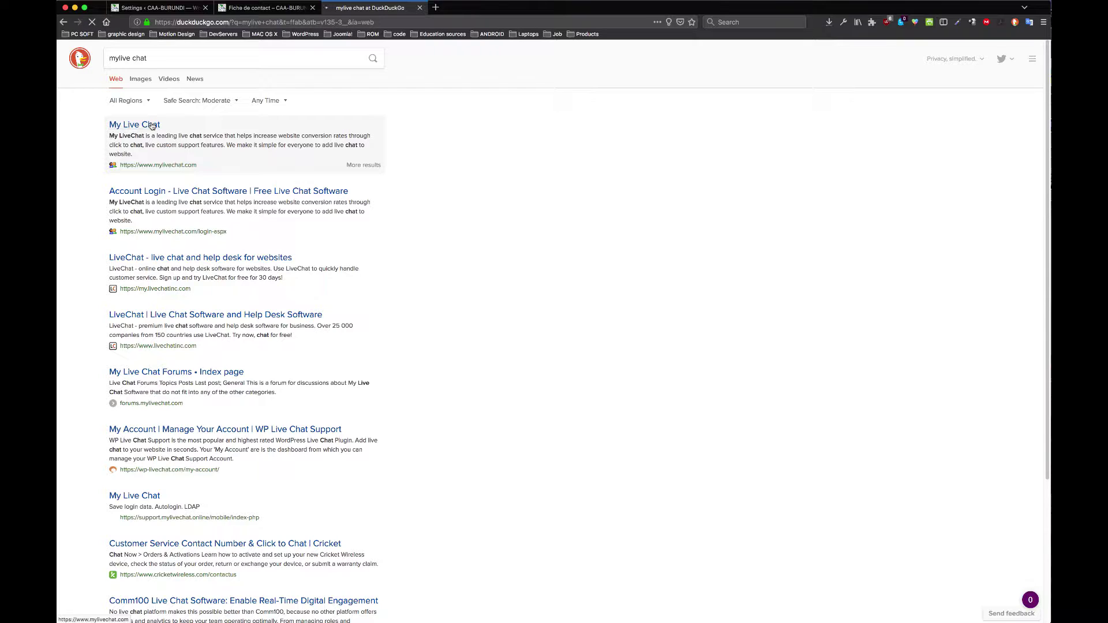
{"action": "left_click", "coordinate": [151, 125]}
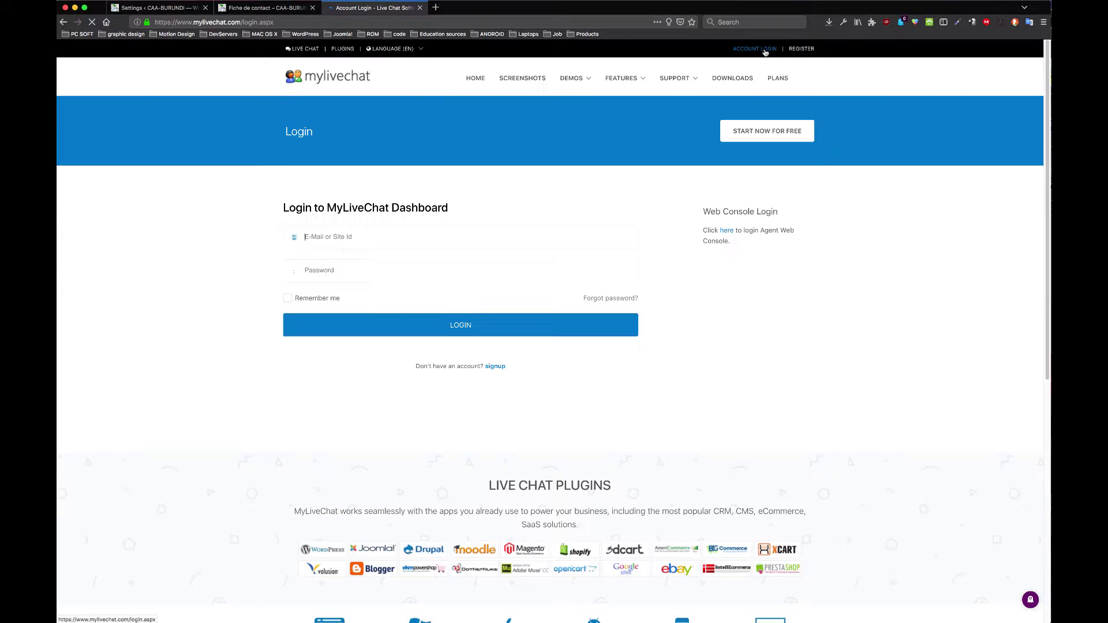
Step: Sign in to the MyLiveChat dashboard with the saved e-mail and password, remembering the login
{"action": "left_click", "coordinate": [324, 245]}
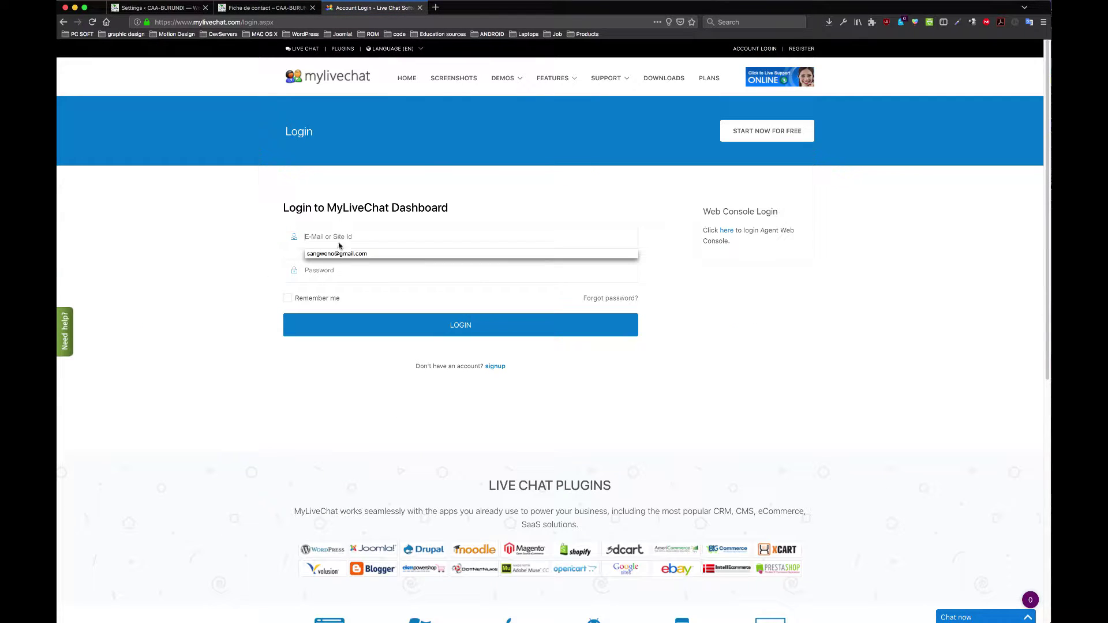
{"action": "left_click", "coordinate": [346, 257]}
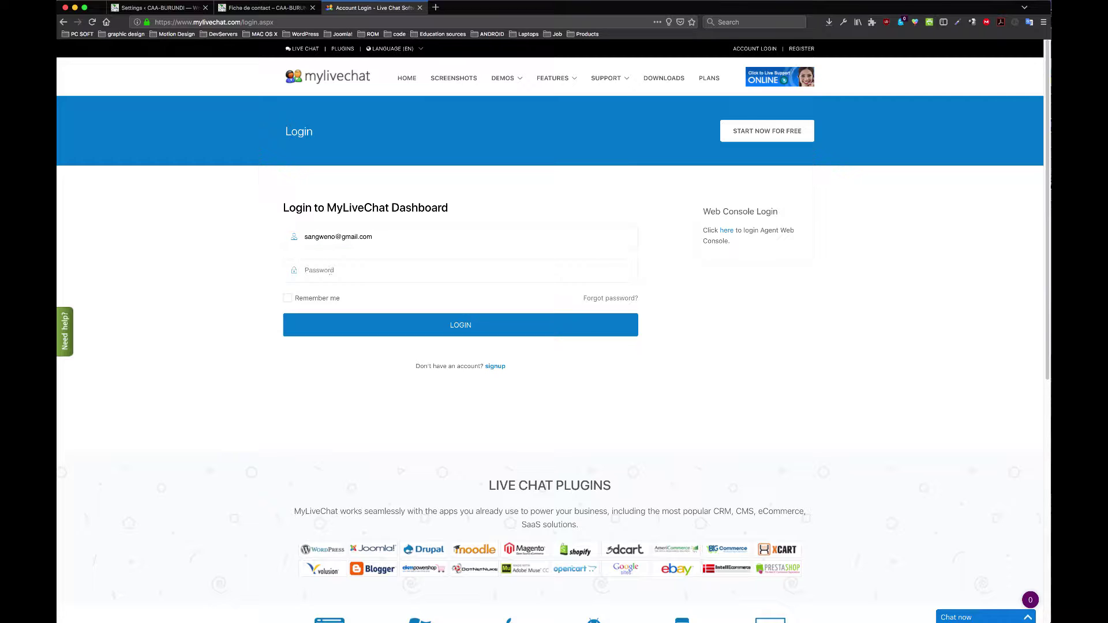
{"action": "left_click", "coordinate": [331, 272]}
{"action": "type", "text": "••"}
{"action": "left_click", "coordinate": [287, 298]}
{"action": "left_click", "coordinate": [378, 324]}
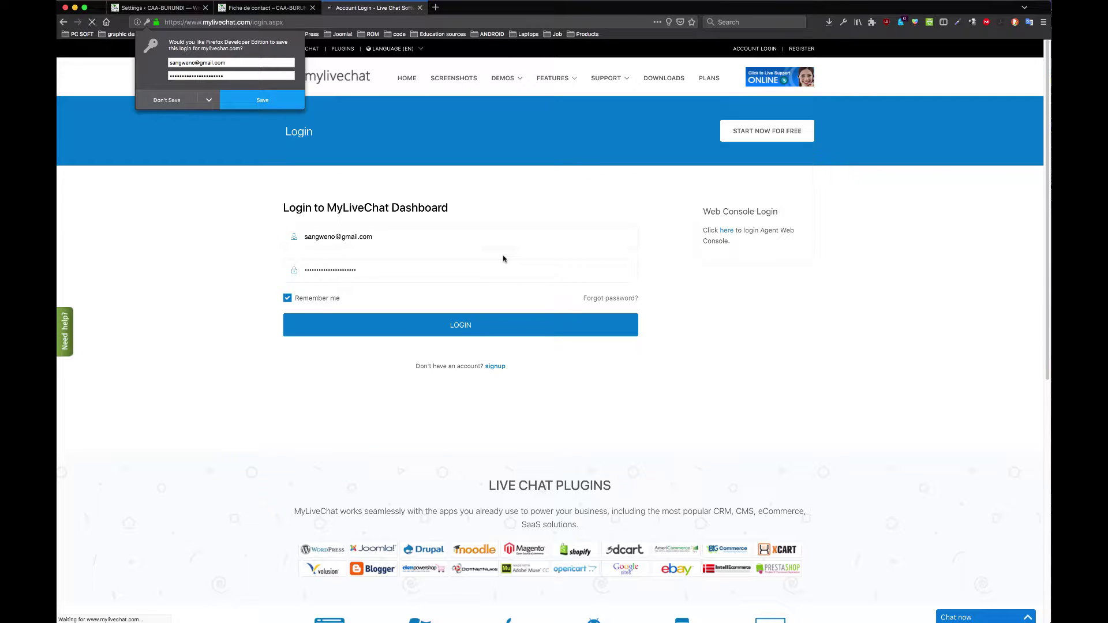
{"action": "left_click", "coordinate": [272, 102]}
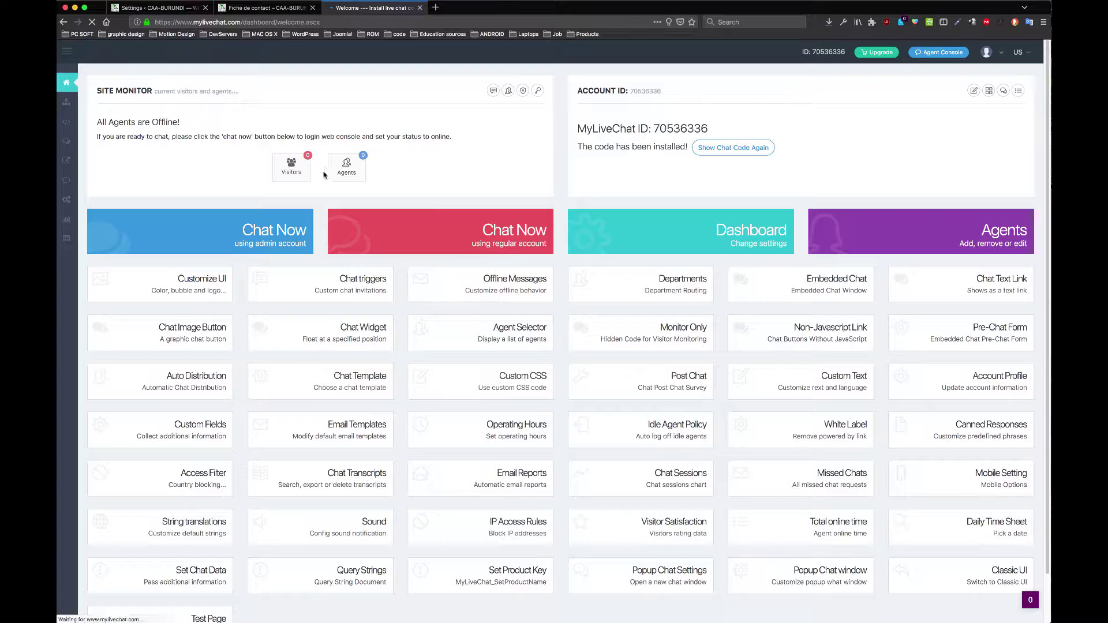
Step: Copy the account's MyLiveChat ID and return to the WordPress settings tab
{"action": "left_click_drag", "start_coordinate": [709, 128], "coordinate": [653, 128]}
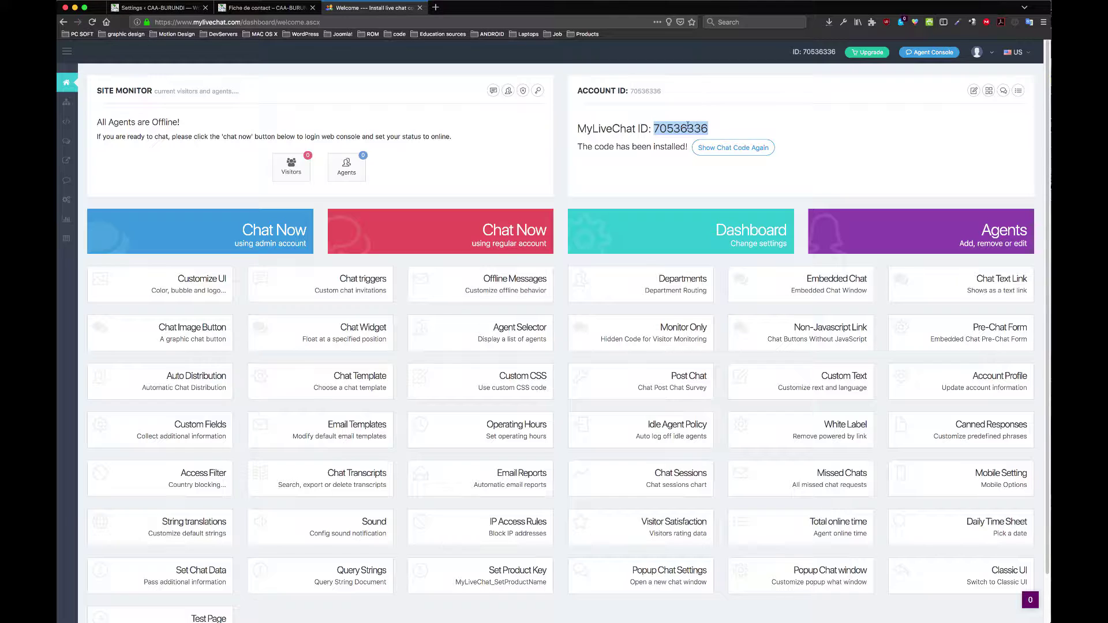
{"action": "right_click", "coordinate": [687, 126]}
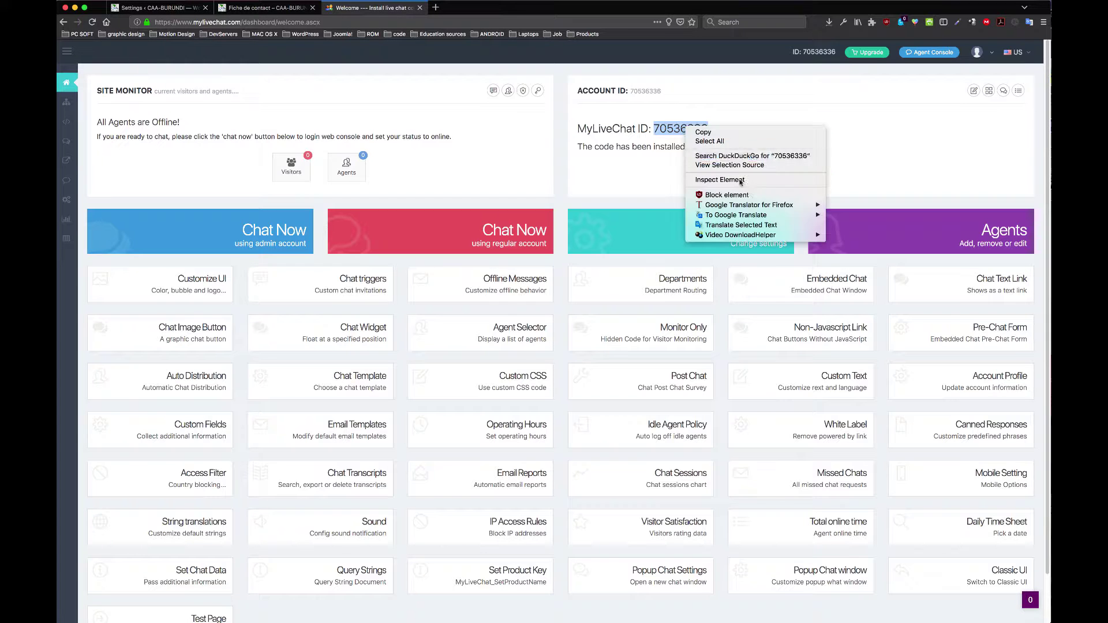
{"action": "left_click", "coordinate": [711, 135]}
{"action": "left_click", "coordinate": [159, 8]}
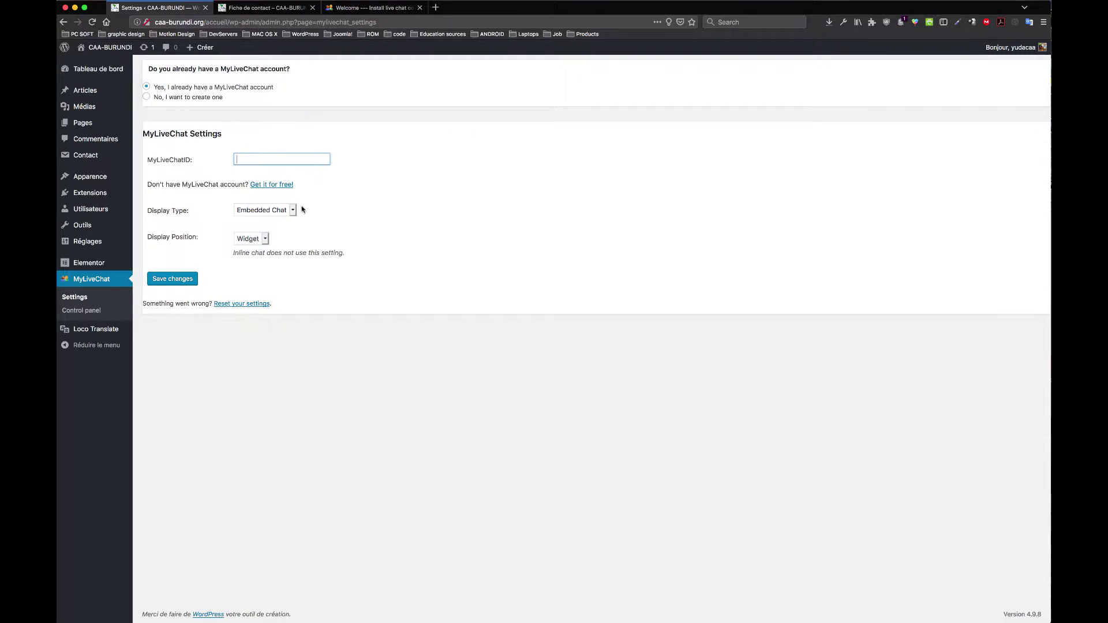
Step: Paste the copied ID into the MyLiveChatID field and save the MyLiveChat settings
{"action": "right_click", "coordinate": [261, 160]}
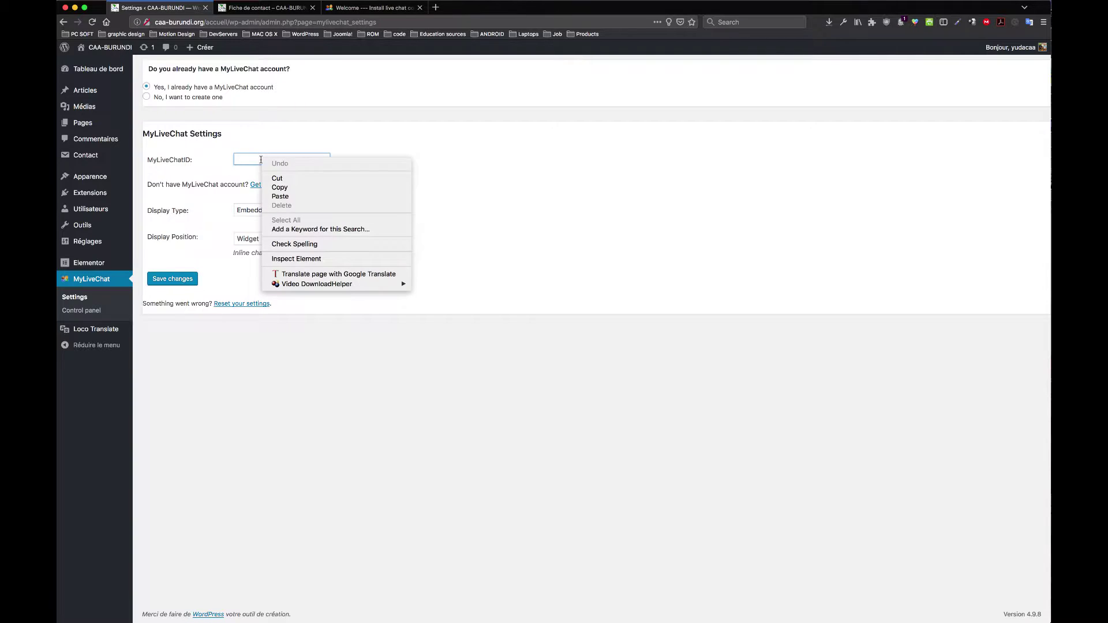
{"action": "left_click", "coordinate": [296, 196]}
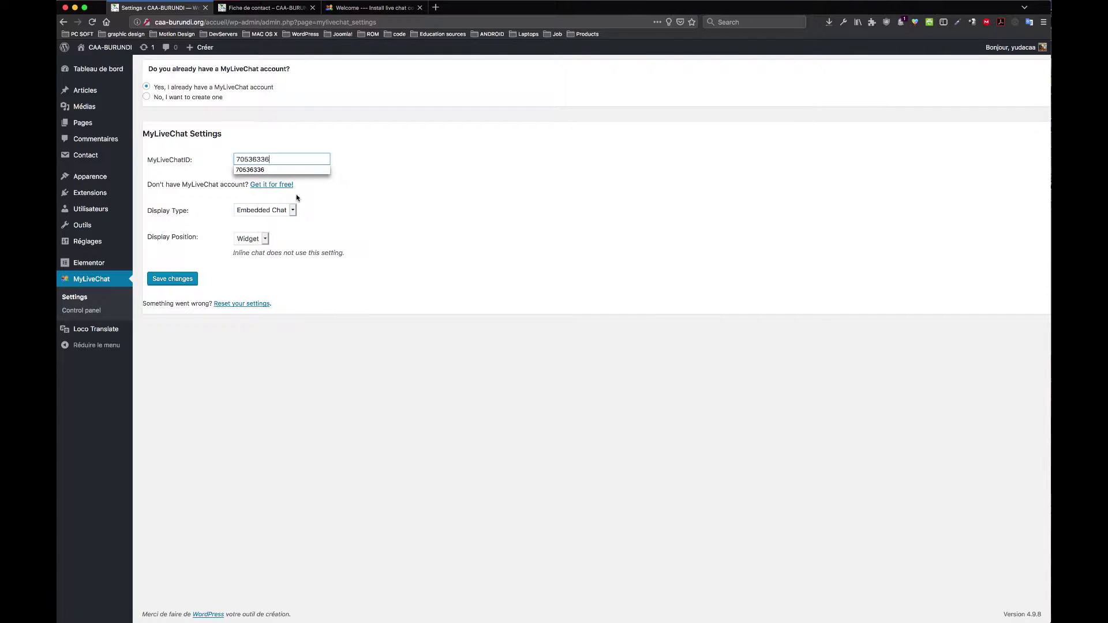
{"action": "left_click", "coordinate": [398, 181]}
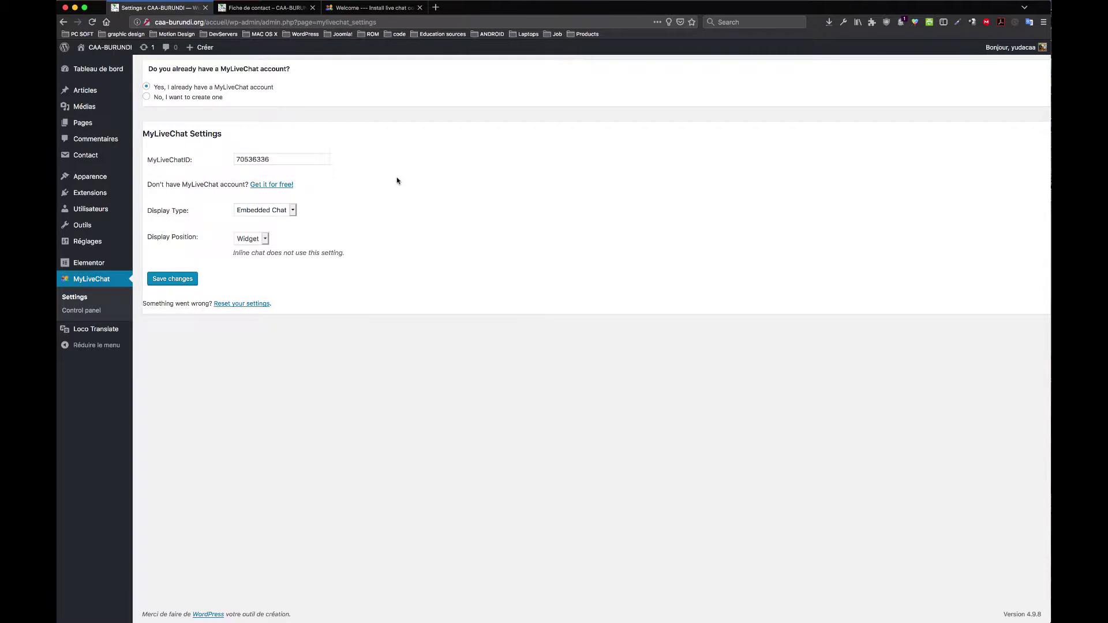
{"action": "left_click", "coordinate": [175, 283]}
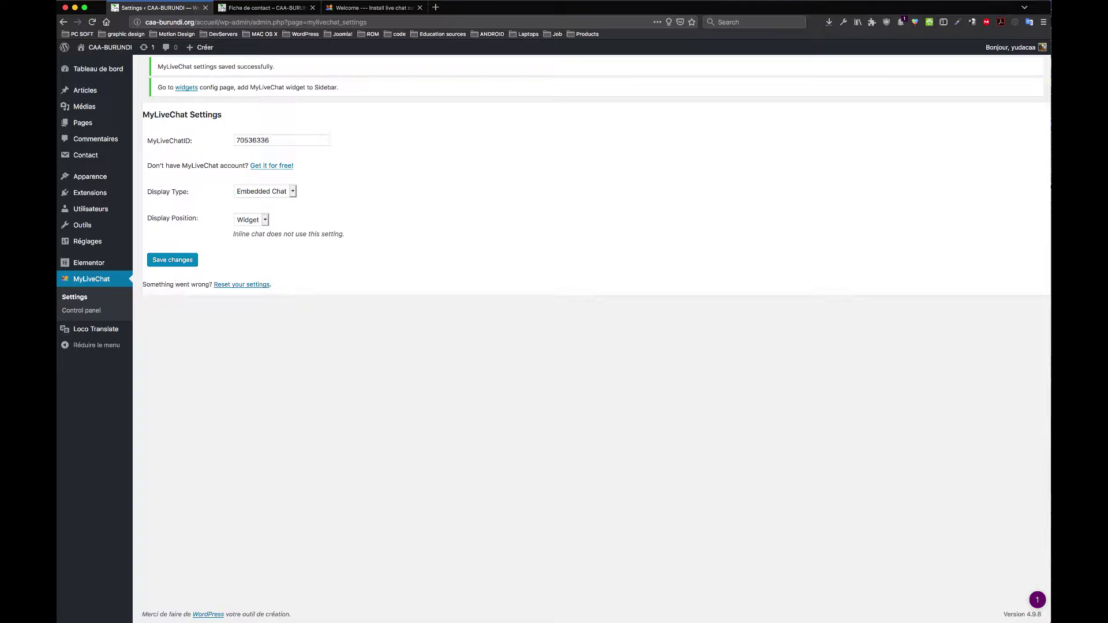
{"action": "left_click", "coordinate": [263, 8]}
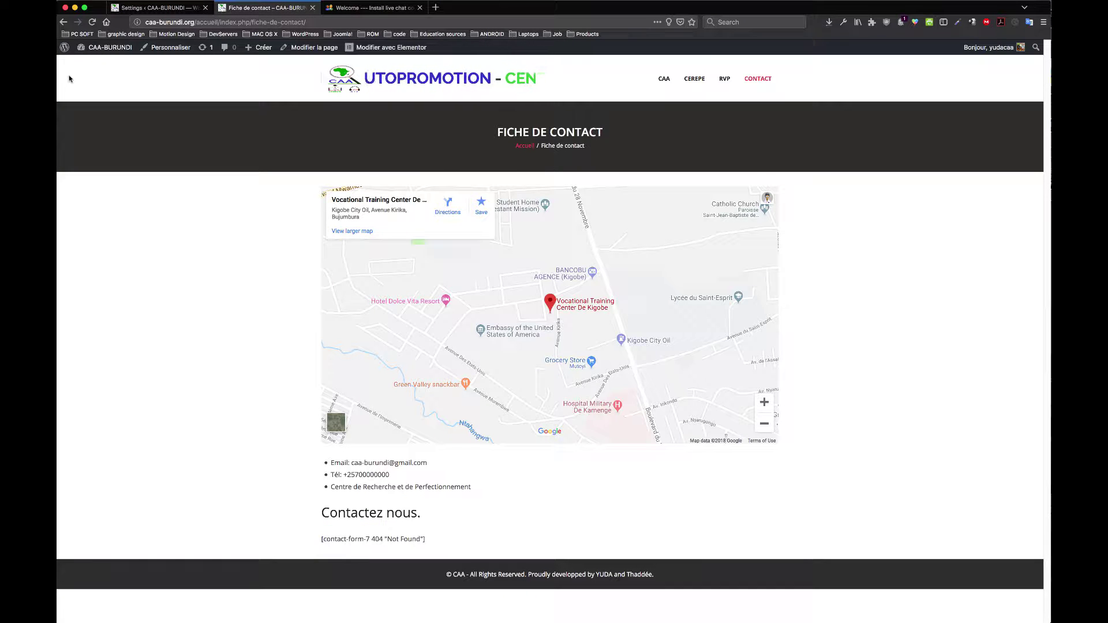
Step: Reload the contact page and test the 'Leave a message' chat widget on desktop and mobile views
{"action": "left_click", "coordinate": [113, 49]}
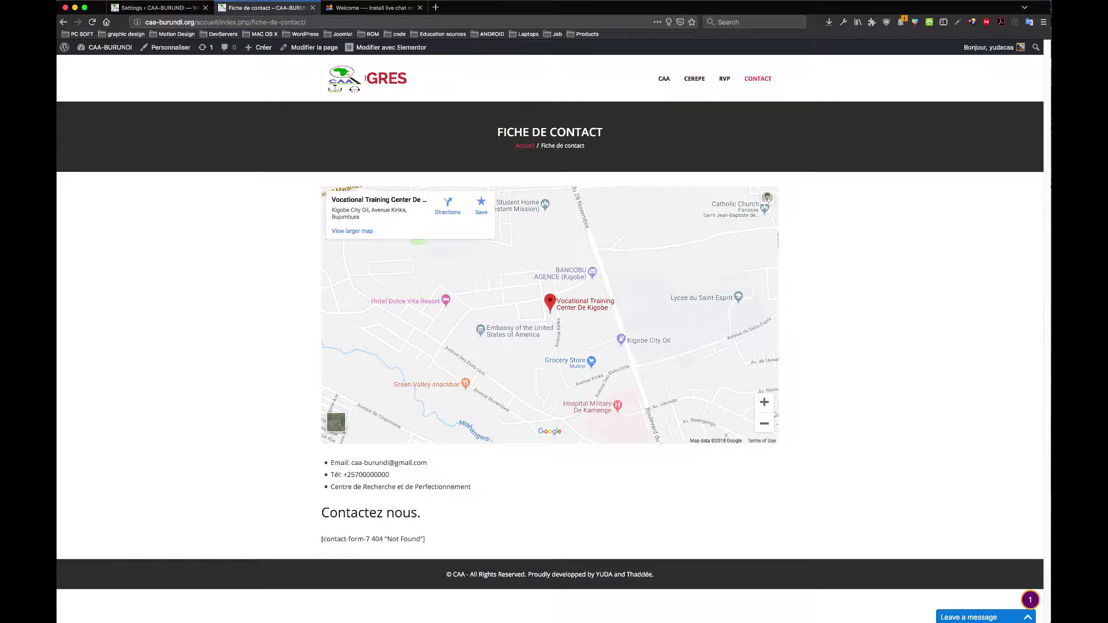
{"action": "left_click", "coordinate": [994, 618]}
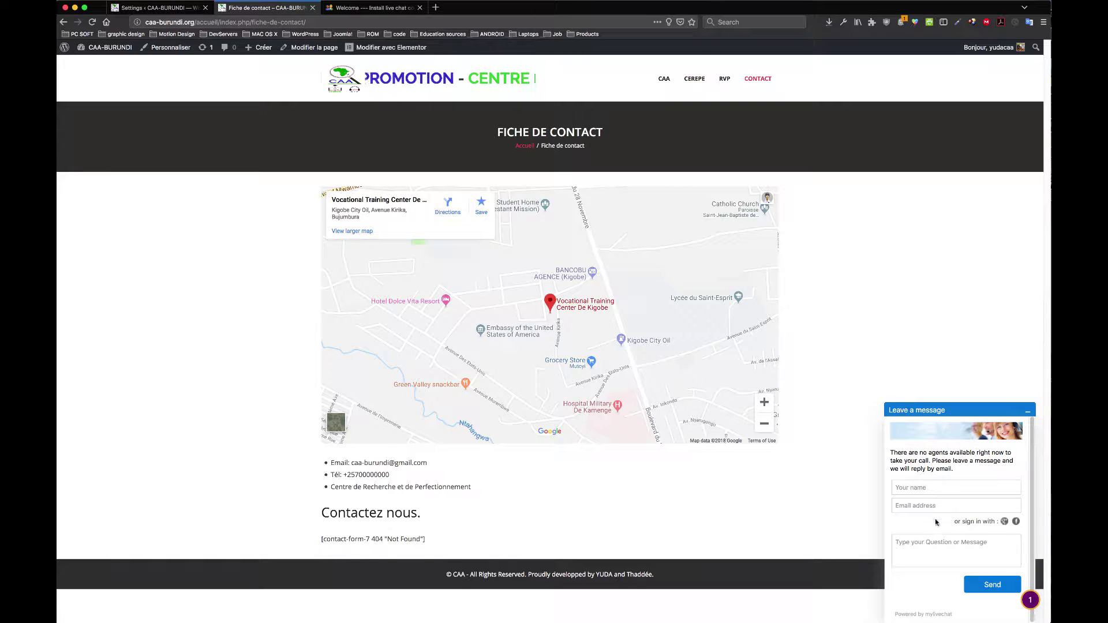
{"action": "left_click", "coordinate": [1028, 411]}
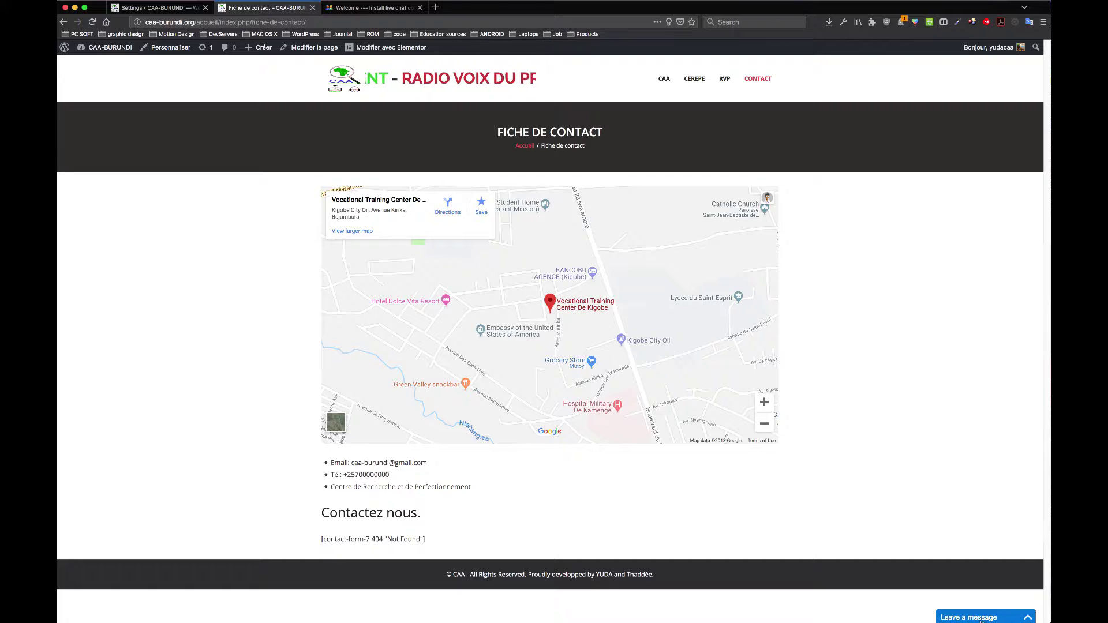
{"action": "left_click", "coordinate": [970, 618]}
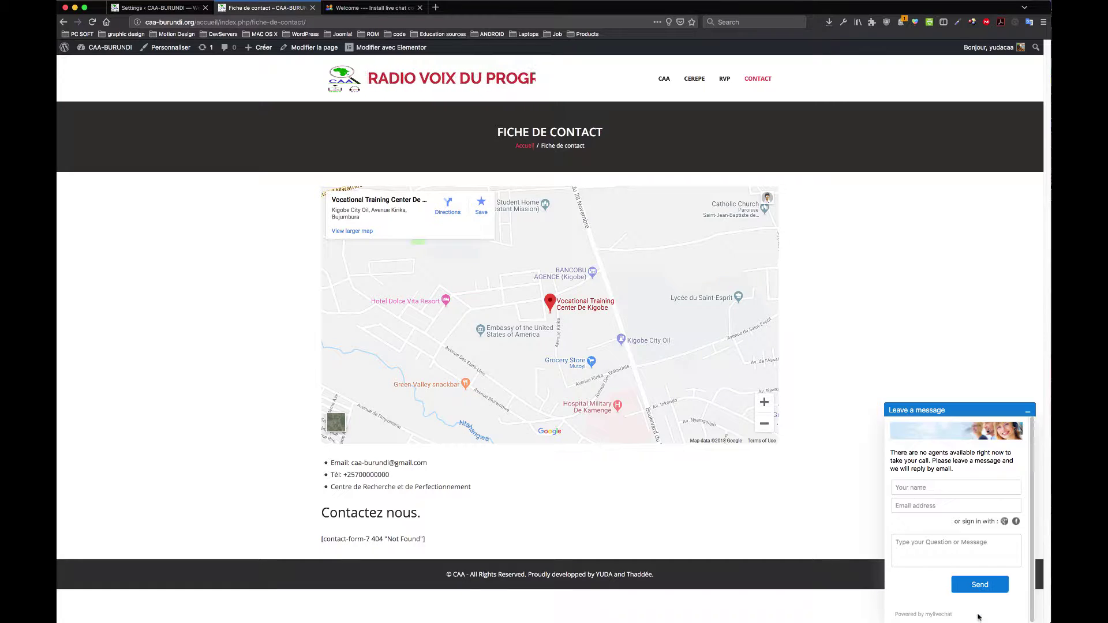
{"action": "left_click", "coordinate": [1028, 412]}
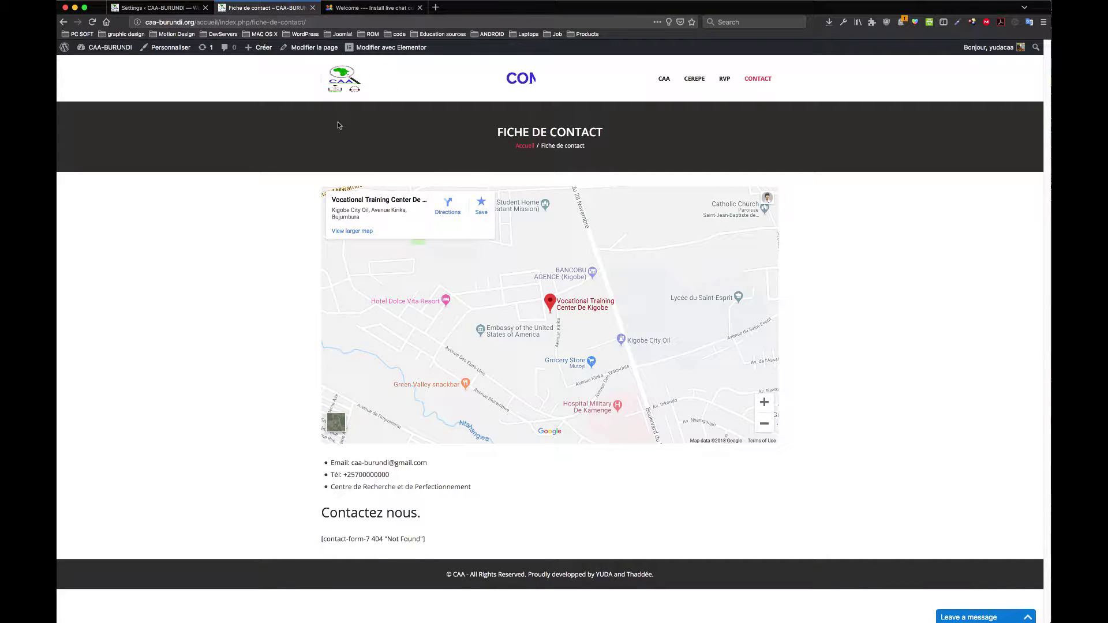
{"action": "key", "text": "super+alt+m"}
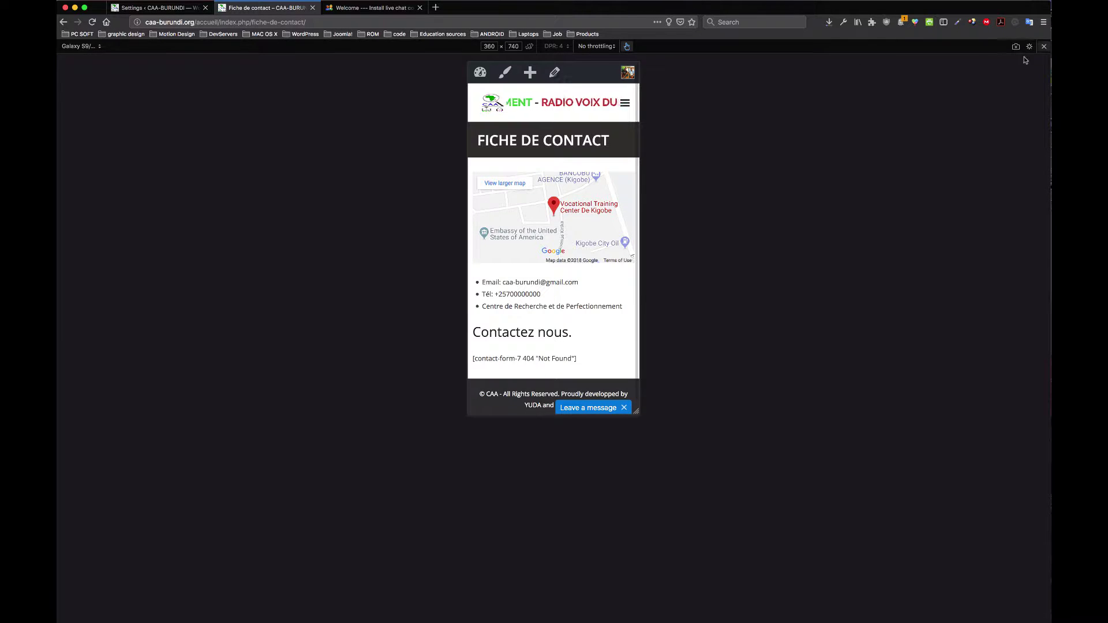
{"action": "left_click", "coordinate": [1044, 46]}
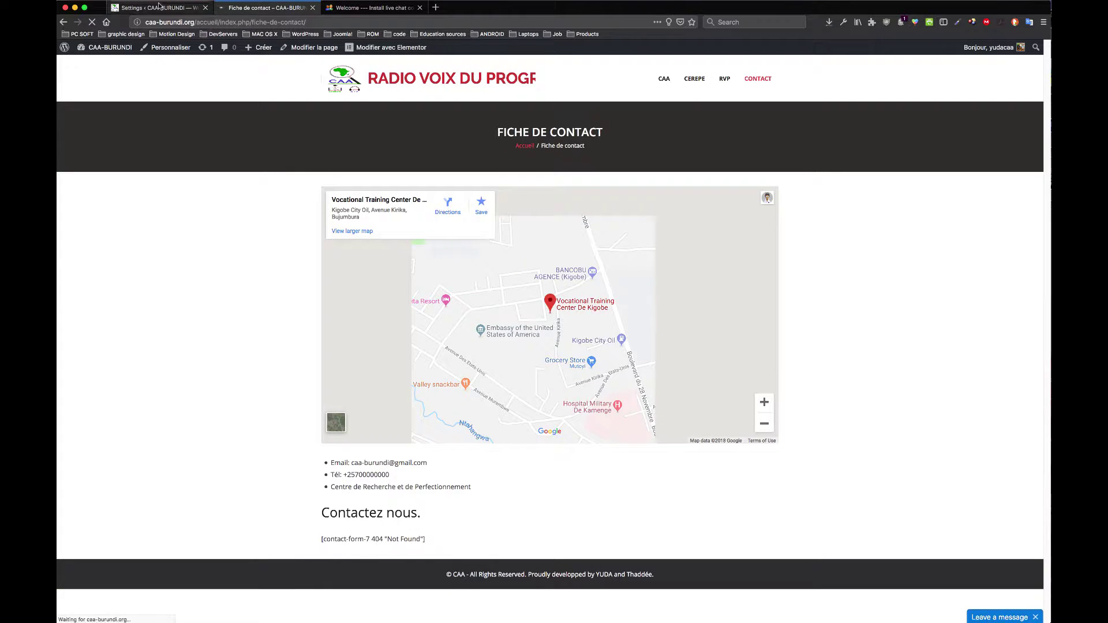
Step: Open Extensions > Extensions installées in the WordPress admin
{"action": "left_click", "coordinate": [161, 7]}
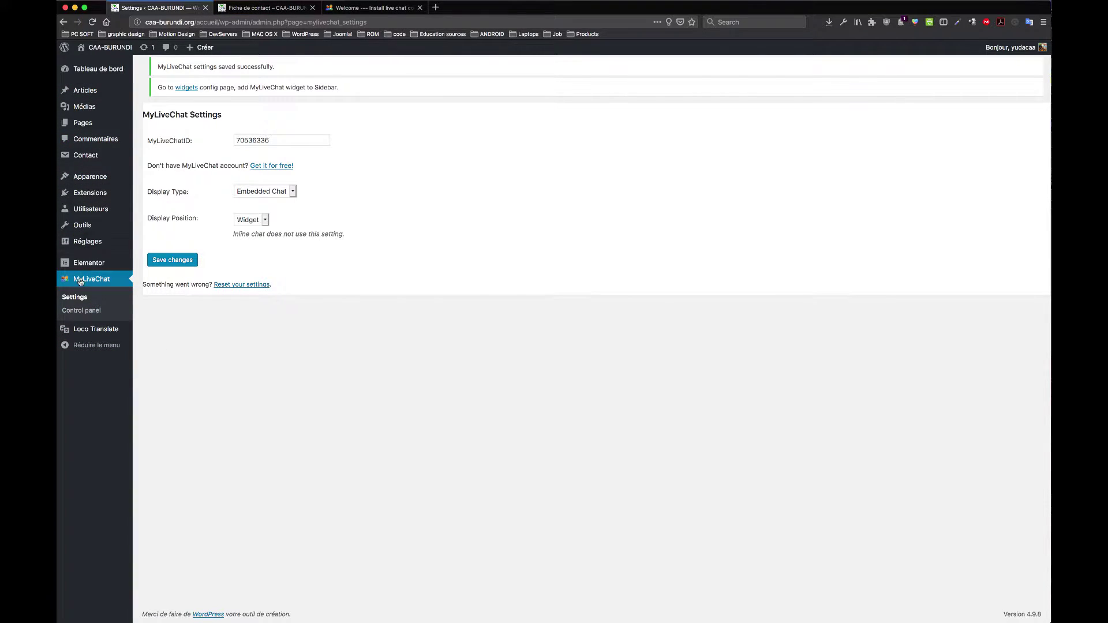
{"action": "mouse_move", "coordinate": [94, 198]}
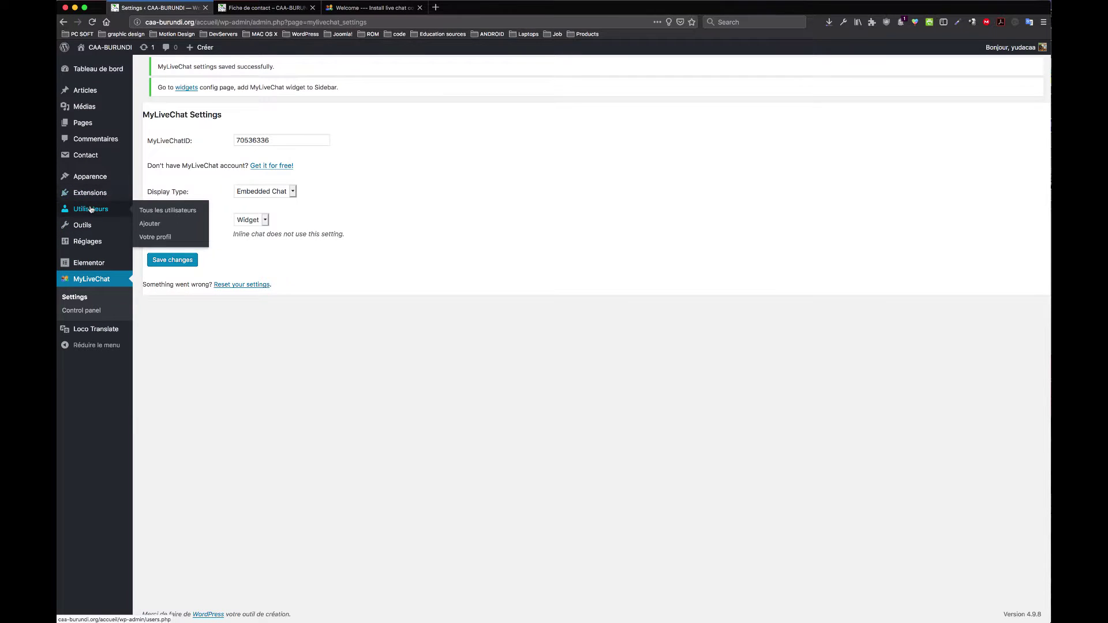
{"action": "left_click", "coordinate": [168, 196]}
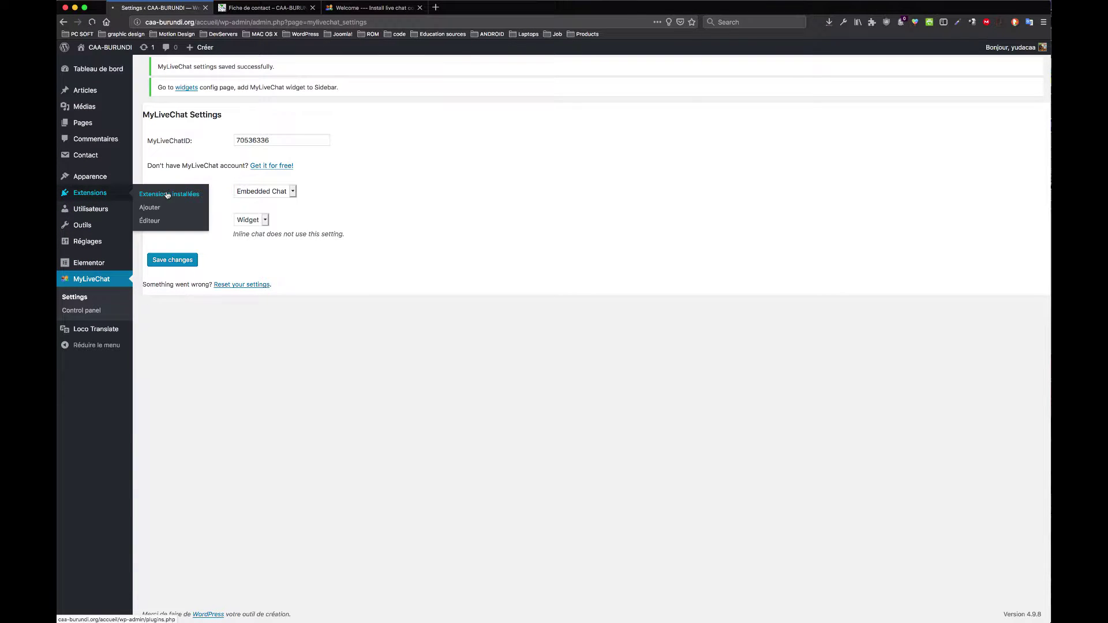
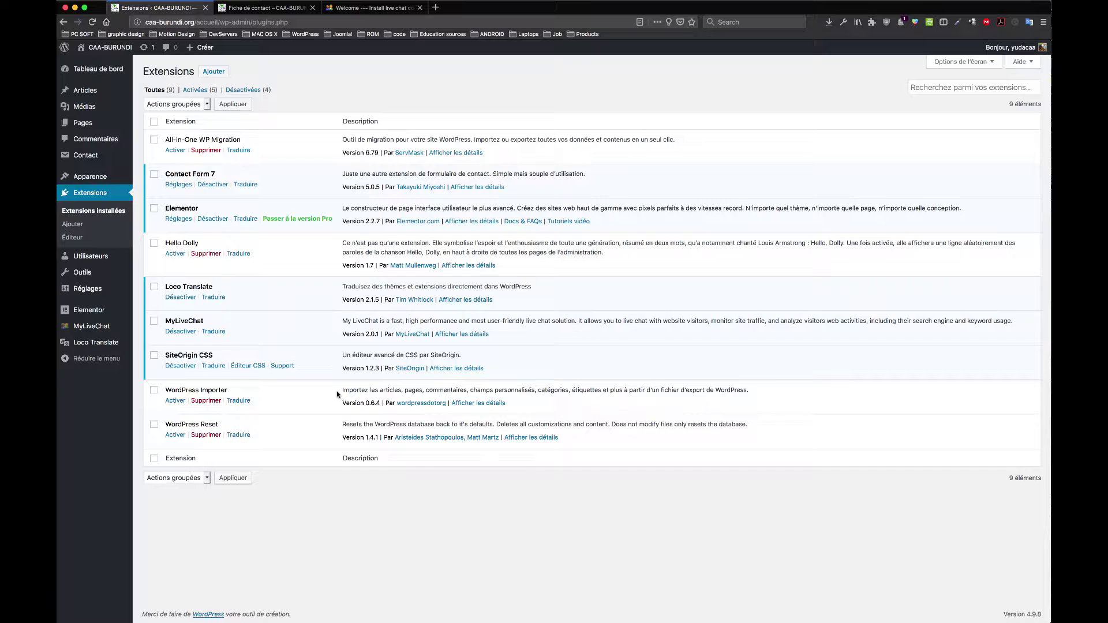
Step: Highlight the WordPress Importer and WordPress Reset plugin descriptions, then go to Utilisateurs
{"action": "left_click_drag", "start_coordinate": [337, 394], "coordinate": [546, 398]}
{"action": "left_click", "coordinate": [295, 433]}
{"action": "left_click_drag", "start_coordinate": [343, 425], "coordinate": [431, 427]}
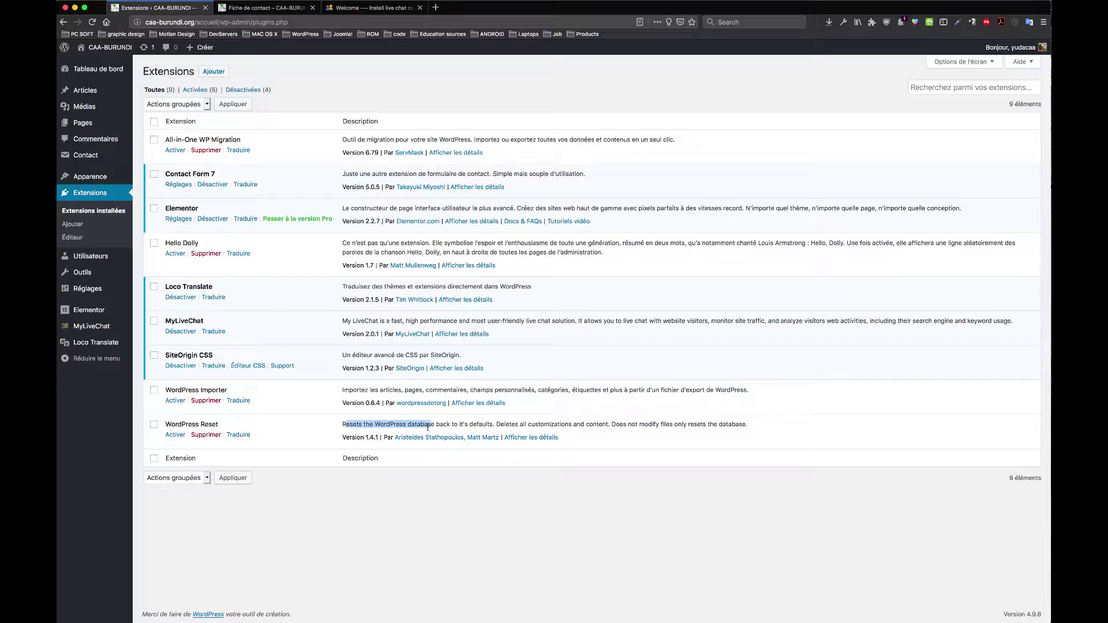
{"action": "left_click", "coordinate": [425, 426]}
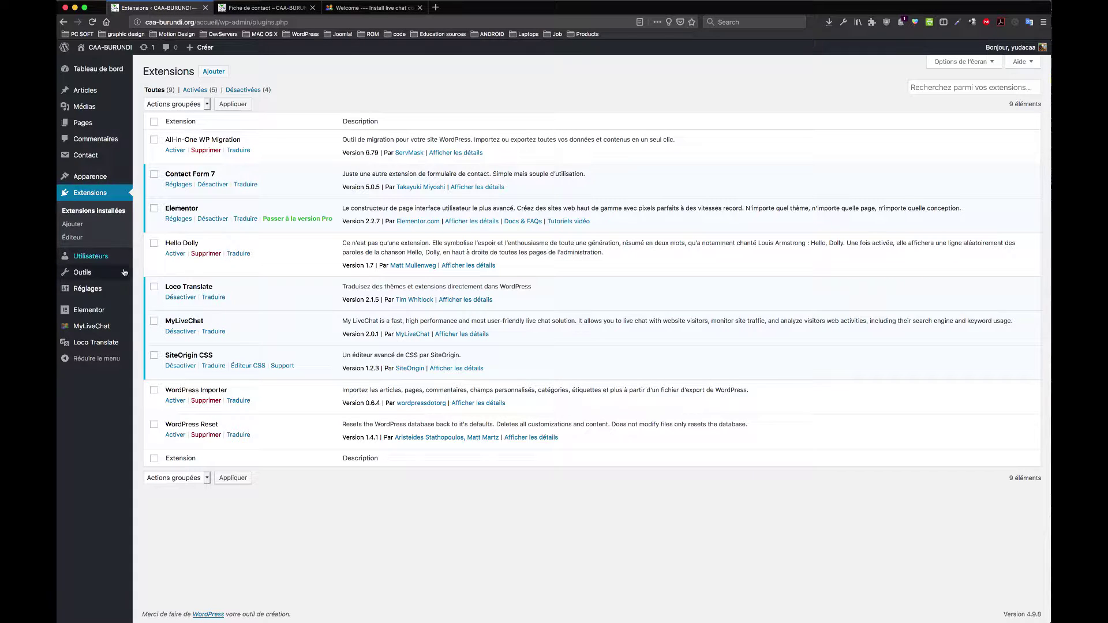
{"action": "mouse_move", "coordinate": [96, 263]}
{"action": "left_click", "coordinate": [92, 260]}
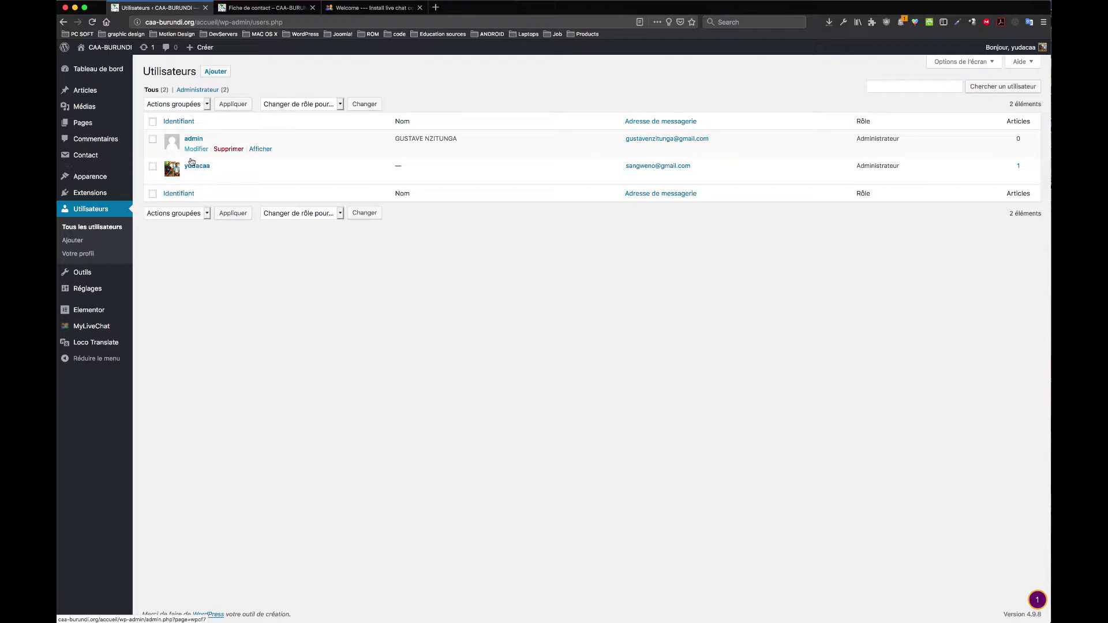
Step: Highlight the usernames and details of the two Administrateur accounts in the users list
{"action": "left_click_drag", "start_coordinate": [232, 168], "coordinate": [192, 171]}
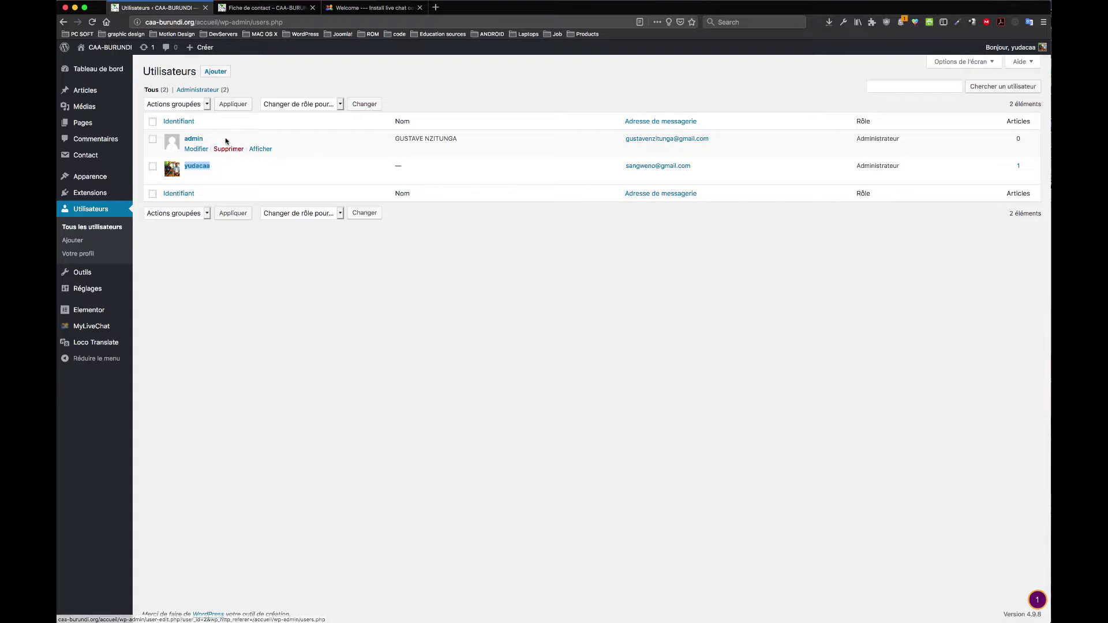
{"action": "double_click", "coordinate": [193, 139]}
{"action": "triple_click", "coordinate": [409, 144]}
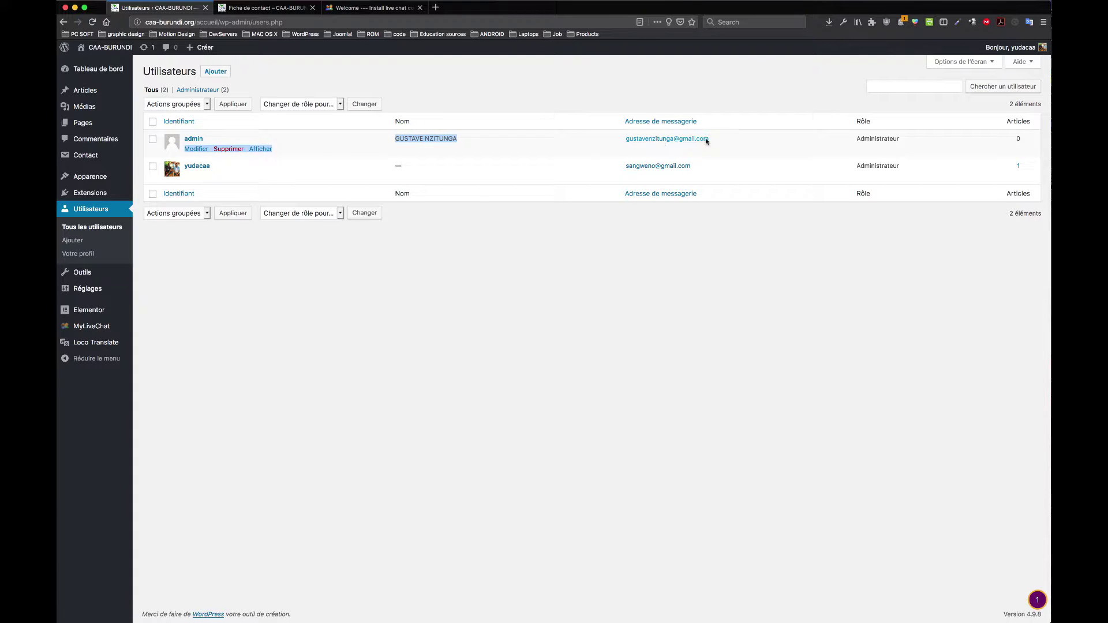
{"action": "left_click", "coordinate": [708, 143]}
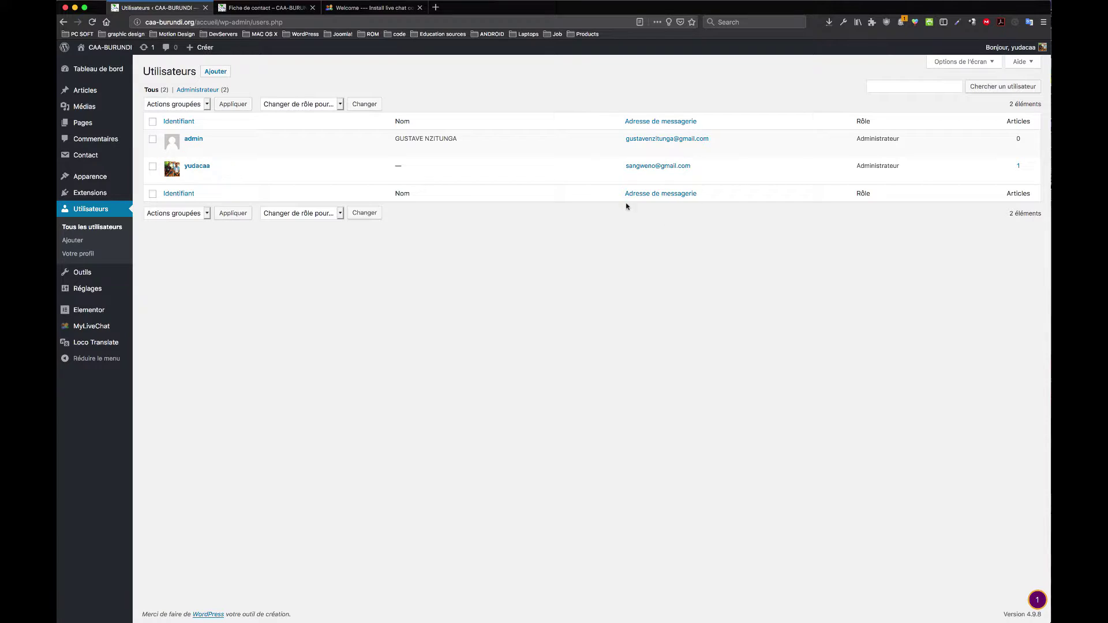
Step: Start a new user with username 'Admin' and the new user's e-mail address
{"action": "left_click", "coordinate": [211, 74]}
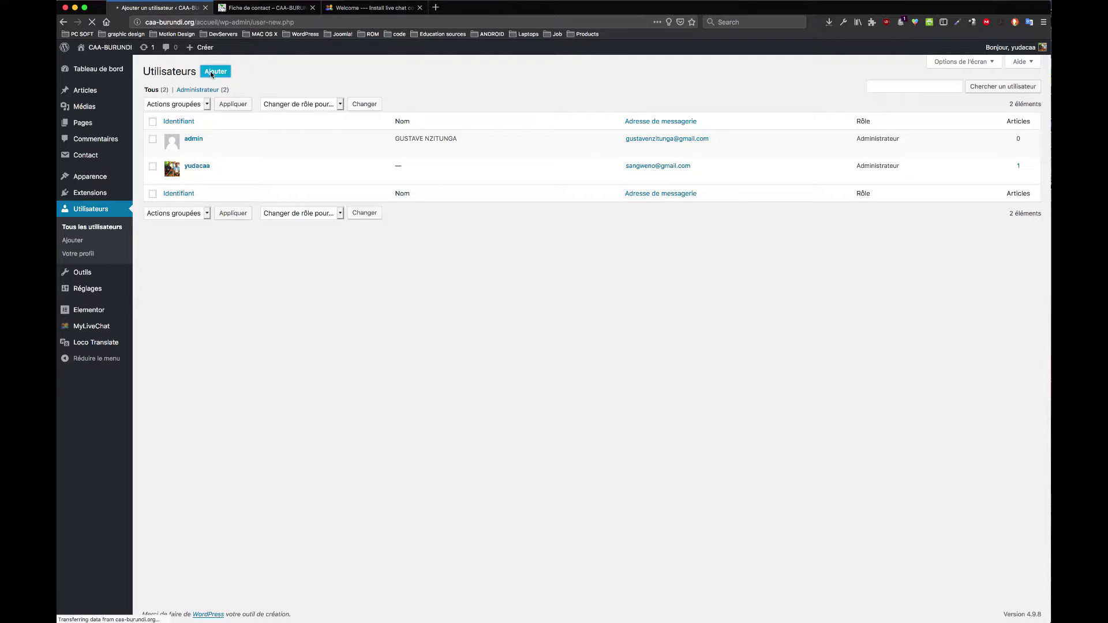
{"action": "left_click", "coordinate": [308, 113]}
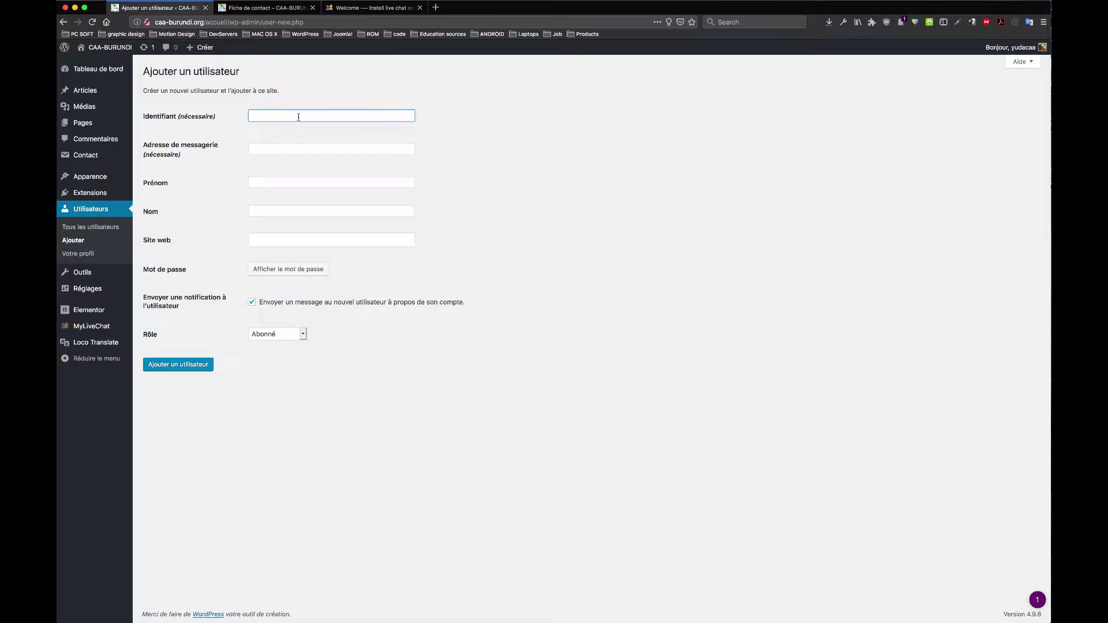
{"action": "type", "text": "Admin site"}
{"action": "left_click", "coordinate": [316, 150]}
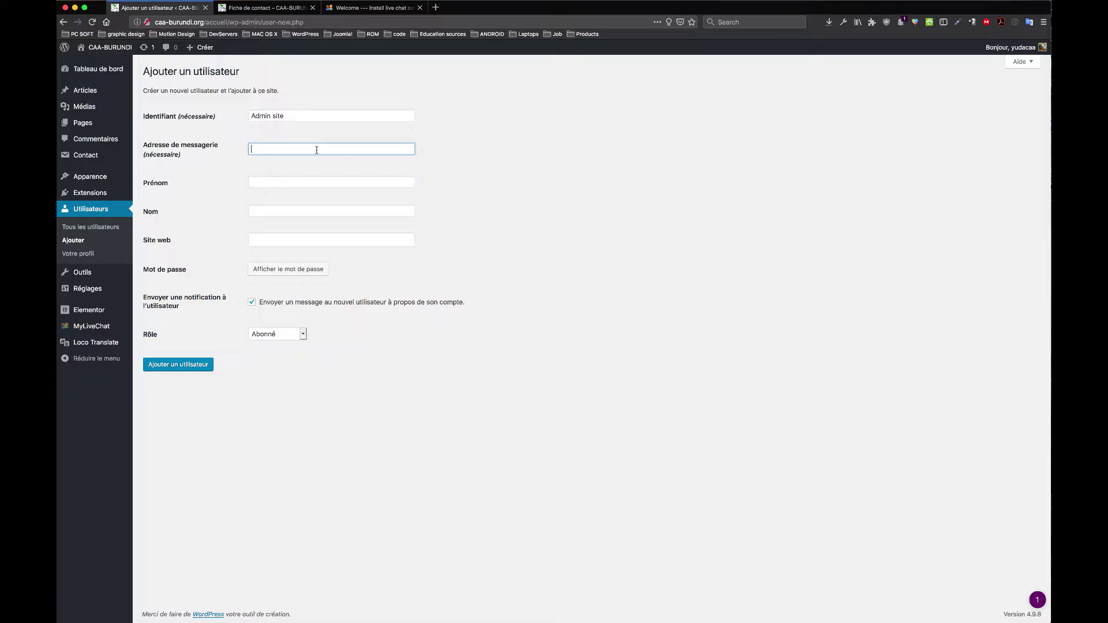
Step: Fill in the new user's first name and website, then reveal a generated password
{"action": "left_click", "coordinate": [281, 182]}
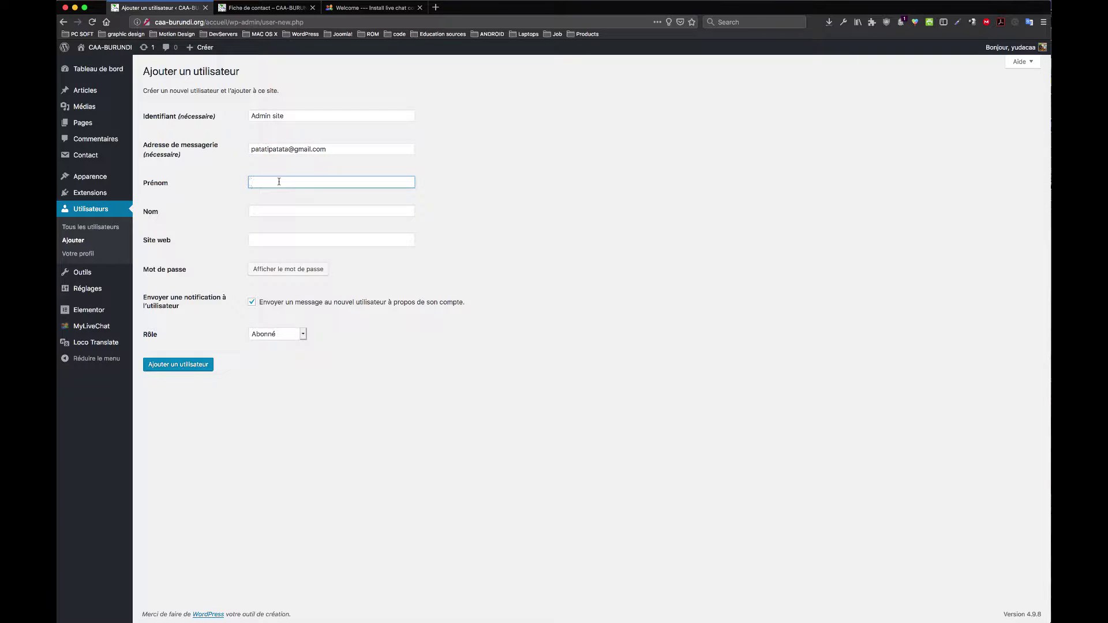
{"action": "type", "text": "Patati"}
{"action": "left_click", "coordinate": [302, 213]}
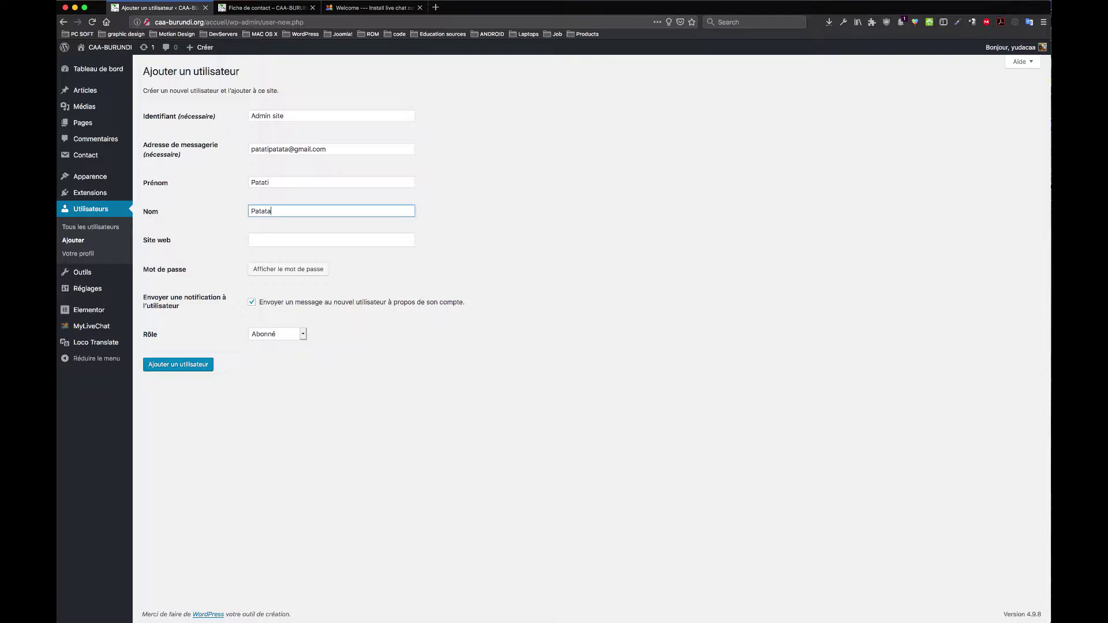
{"action": "left_click", "coordinate": [358, 240]}
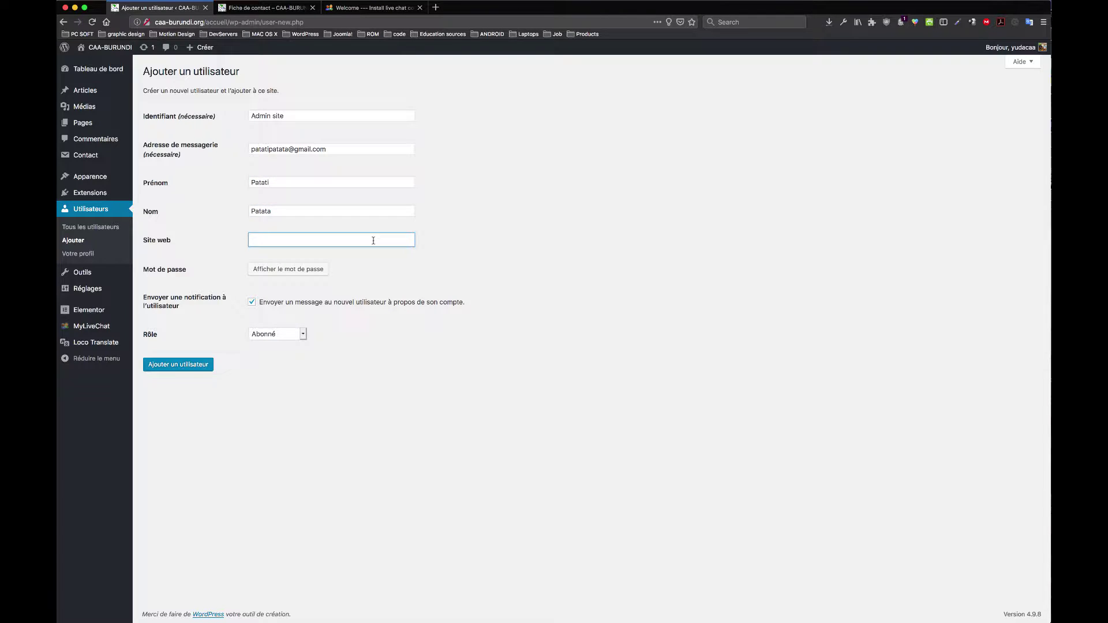
{"action": "type", "text": "pattata/com"}
{"action": "left_click", "coordinate": [304, 271]}
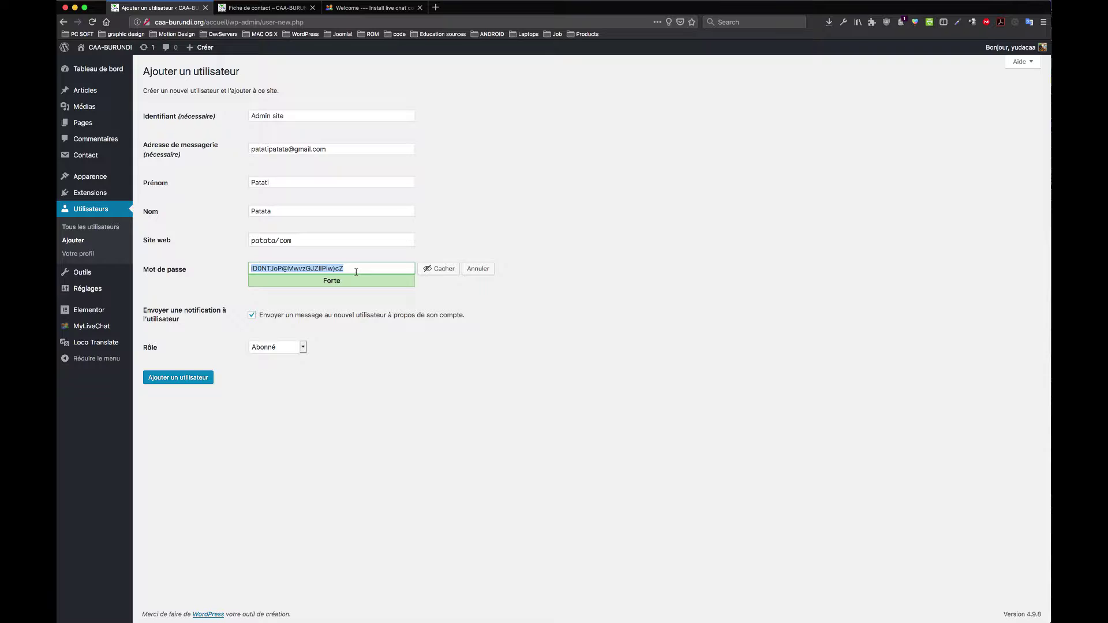
Step: Delete the generated password and type a custom password shown as plain text
{"action": "left_click", "coordinate": [365, 269]}
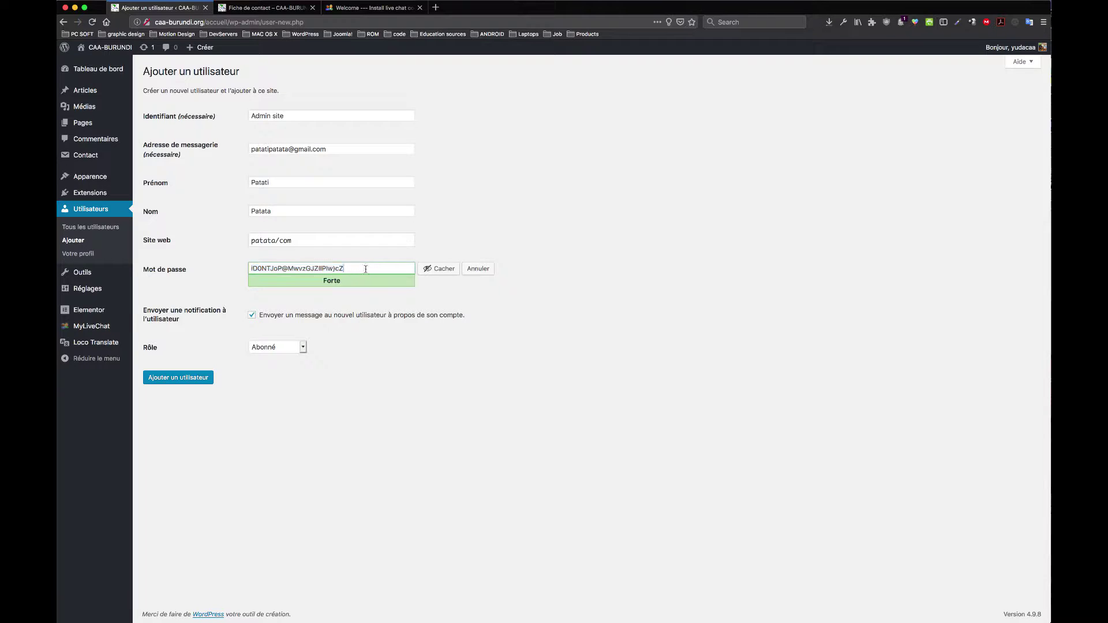
{"action": "left_click_drag", "start_coordinate": [377, 269], "coordinate": [162, 254]}
{"action": "key", "text": "BackSpace"}
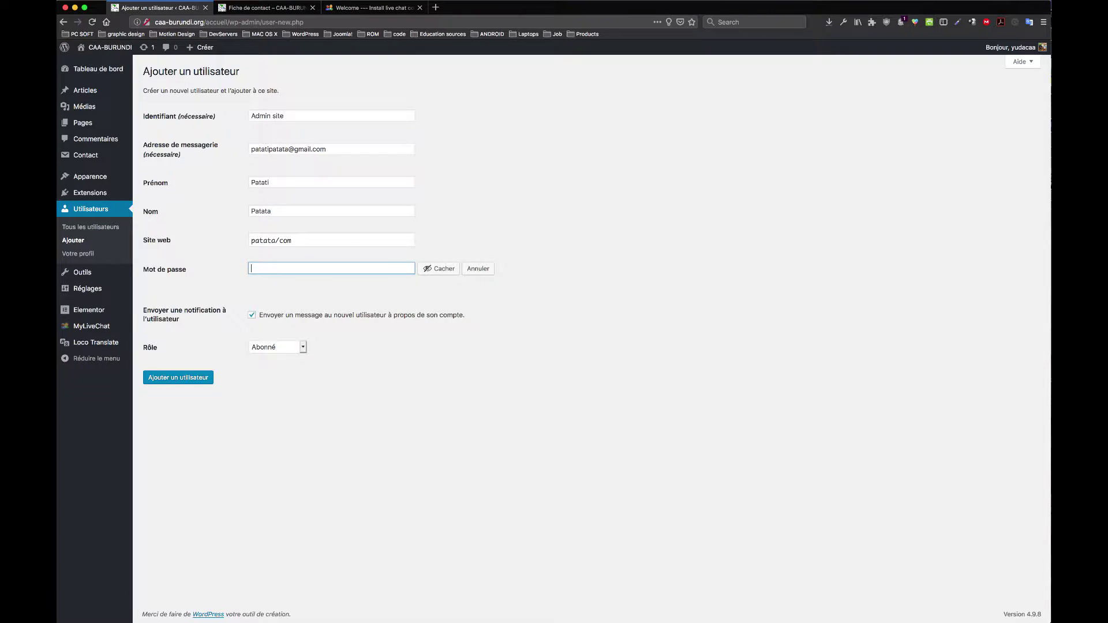
{"action": "left_click", "coordinate": [444, 270]}
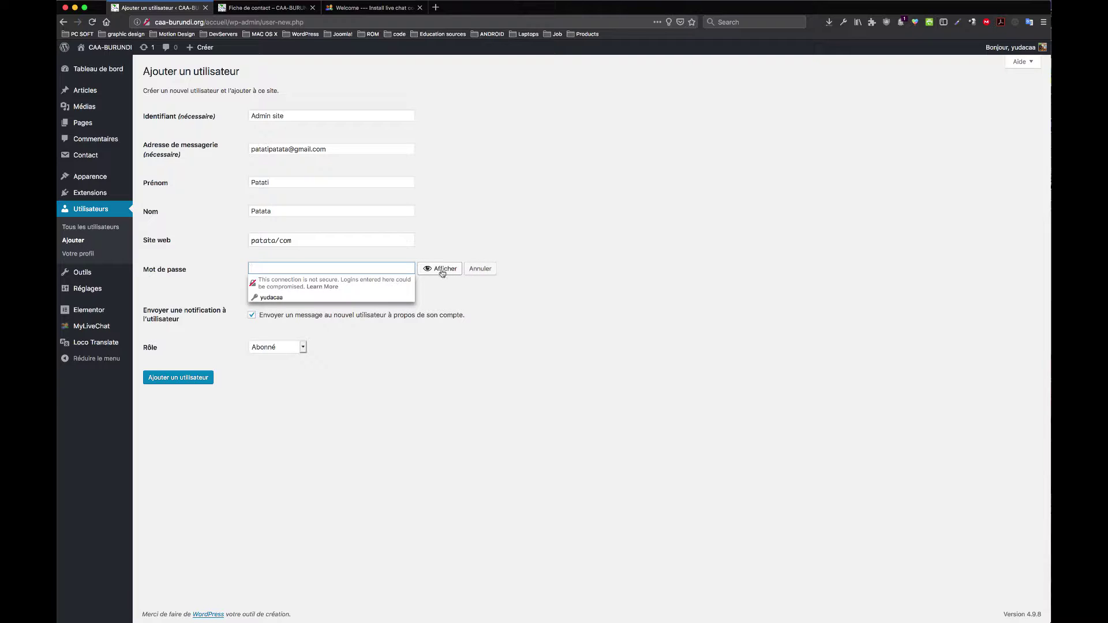
{"action": "left_click", "coordinate": [447, 272]}
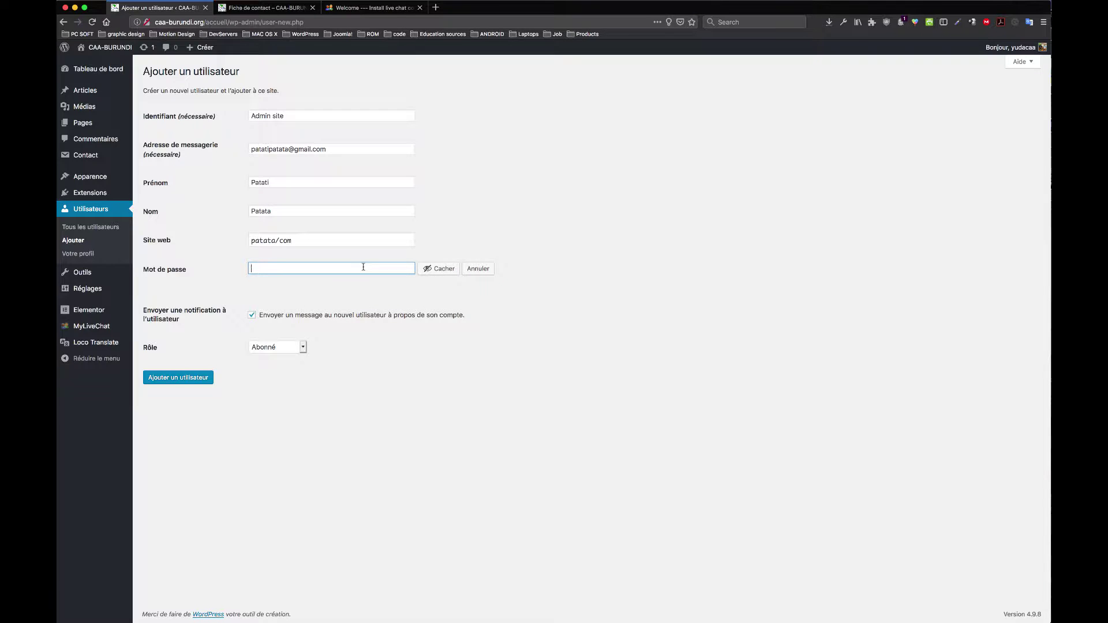
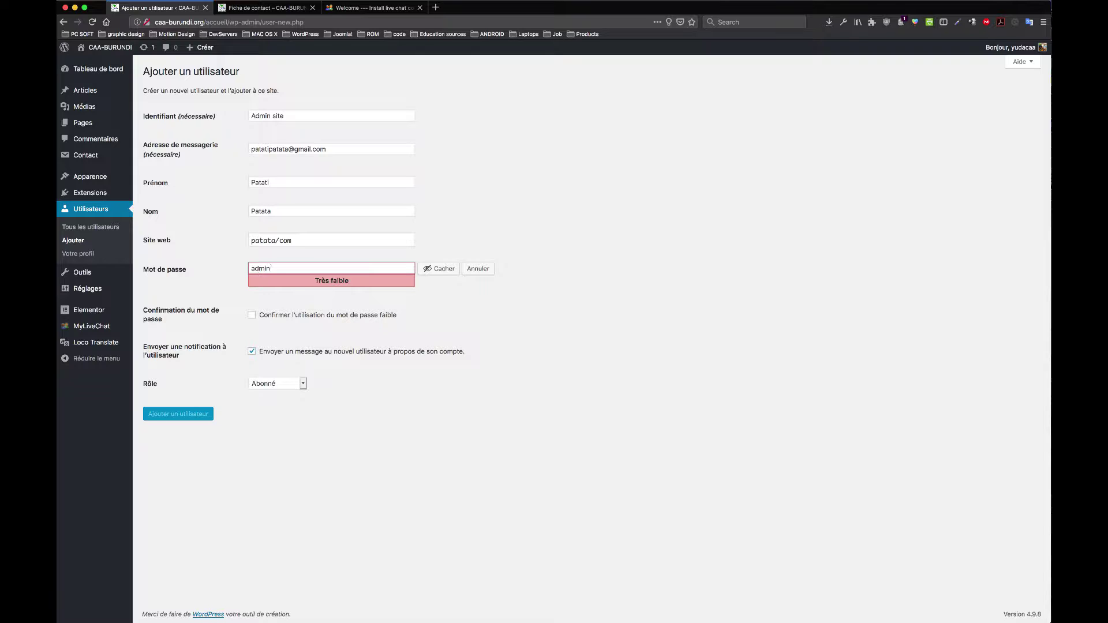
Step: Strengthen the password by adding '12', '!' and '@' until the meter rates it Forte
{"action": "left_click_drag", "start_coordinate": [368, 282], "coordinate": [313, 281]}
{"action": "left_click", "coordinate": [304, 267]}
{"action": "left_click", "coordinate": [250, 269]}
{"action": "type", "text": "!"}
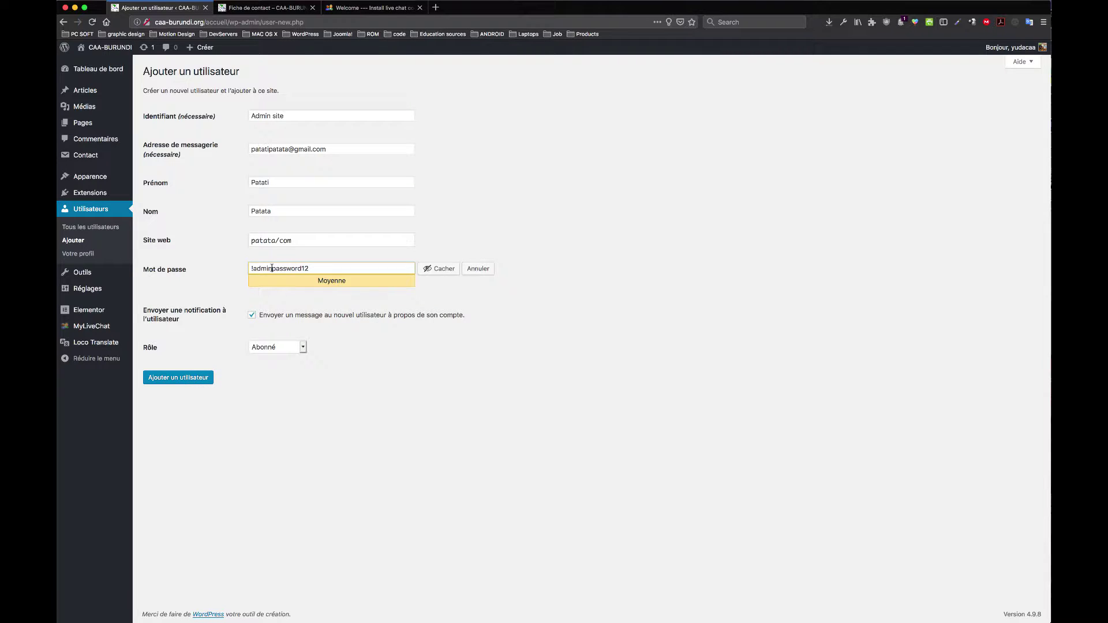
{"action": "left_click", "coordinate": [272, 268]}
{"action": "type", "text": "@"}
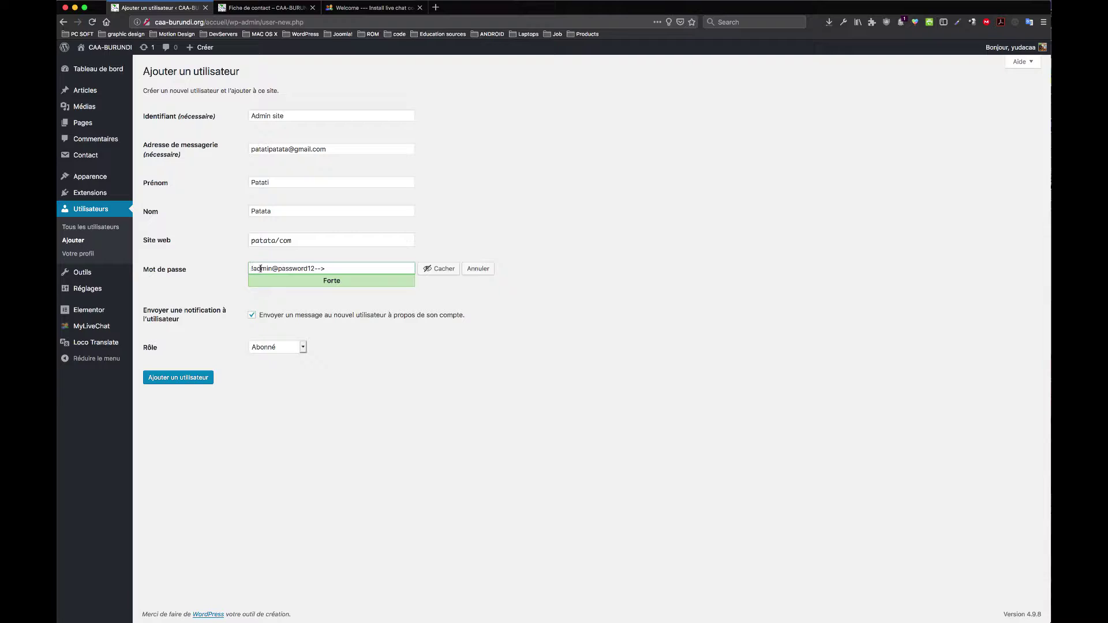
{"action": "left_click_drag", "start_coordinate": [334, 268], "coordinate": [155, 273]}
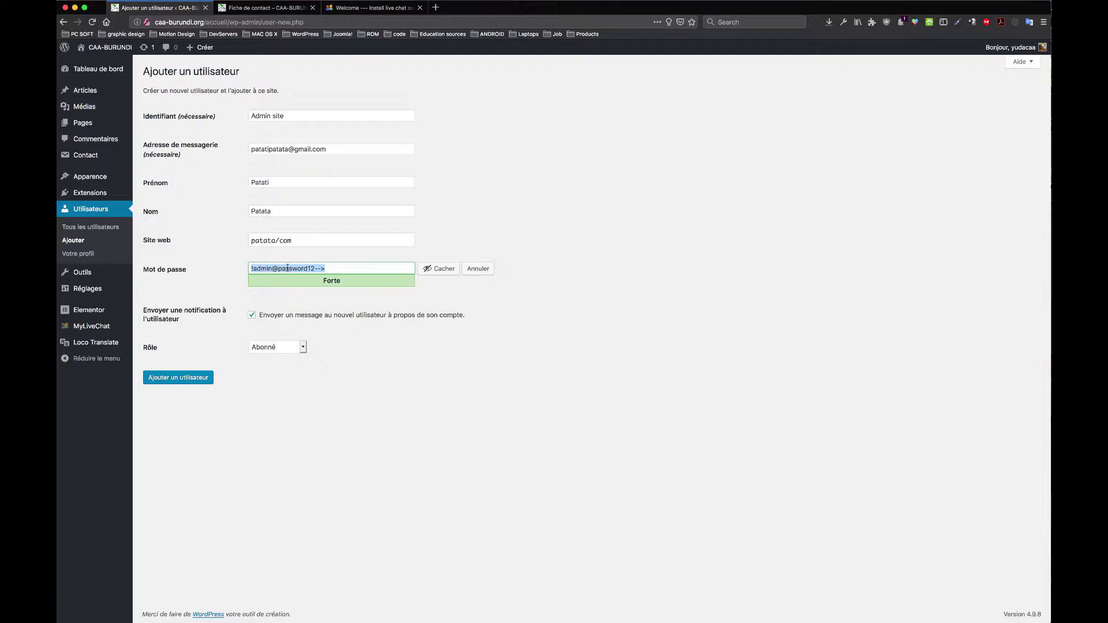
{"action": "left_click", "coordinate": [349, 271]}
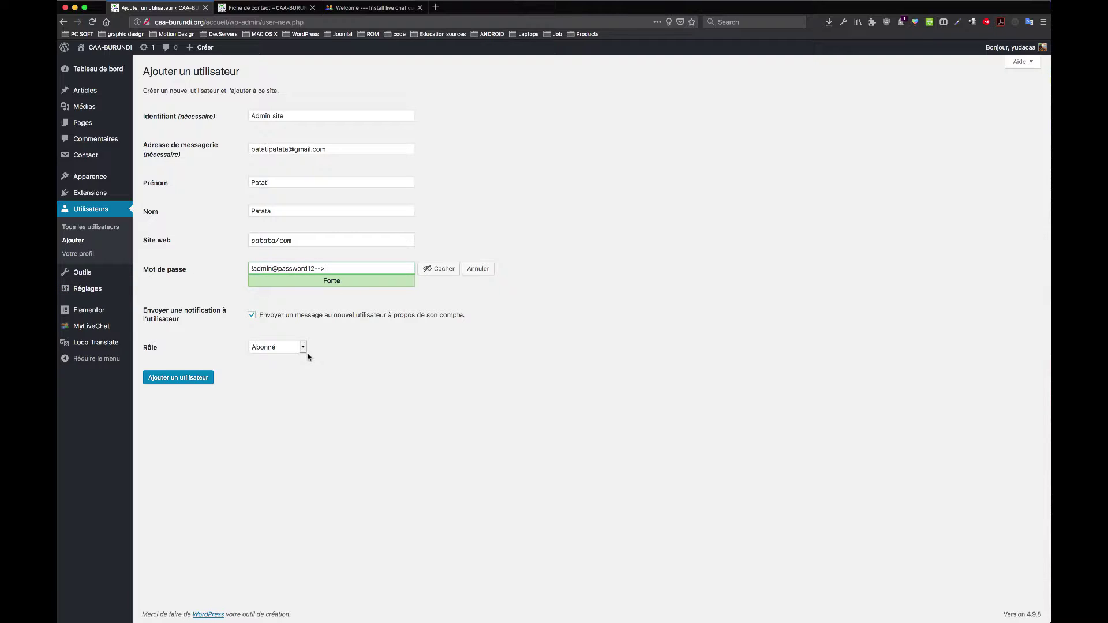
Step: Change the new user's Rôle from Abonné to Administrateur
{"action": "left_click_drag", "start_coordinate": [161, 352], "coordinate": [144, 349]}
{"action": "left_click", "coordinate": [302, 347]}
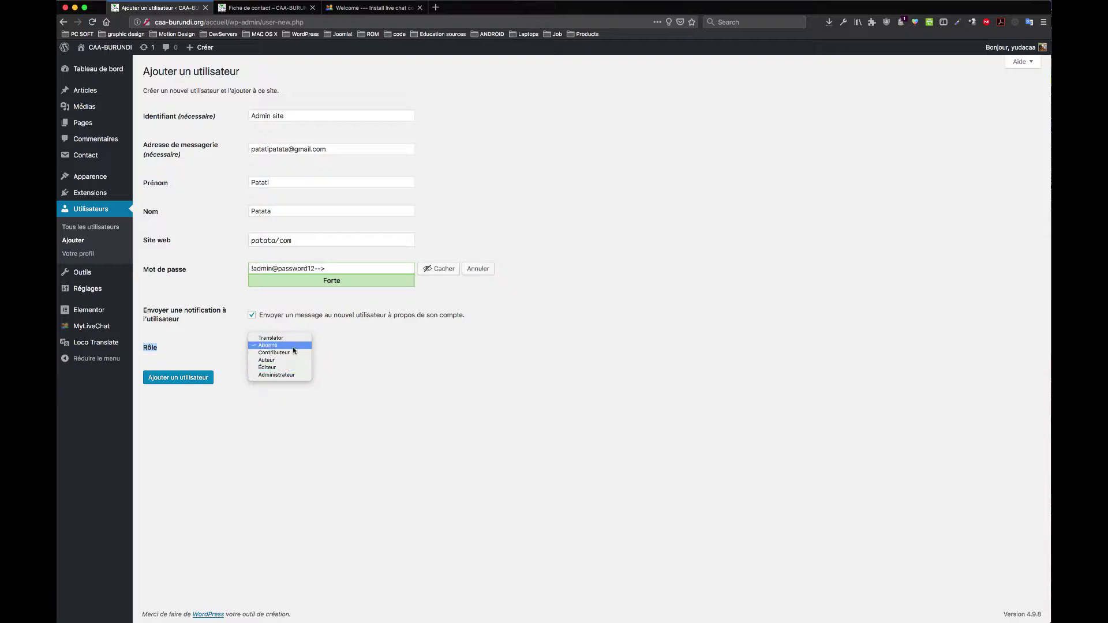
{"action": "left_click", "coordinate": [293, 348]}
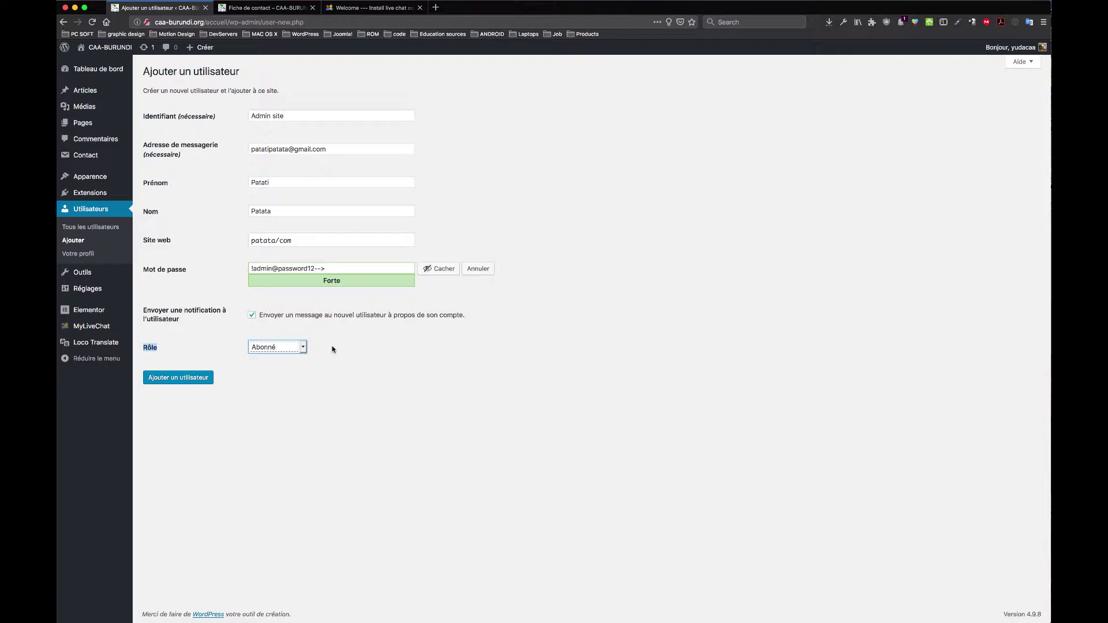
{"action": "left_click", "coordinate": [303, 347]}
{"action": "left_click", "coordinate": [302, 348]}
{"action": "left_click", "coordinate": [299, 348]}
{"action": "left_click", "coordinate": [300, 348]}
{"action": "left_click", "coordinate": [304, 347]}
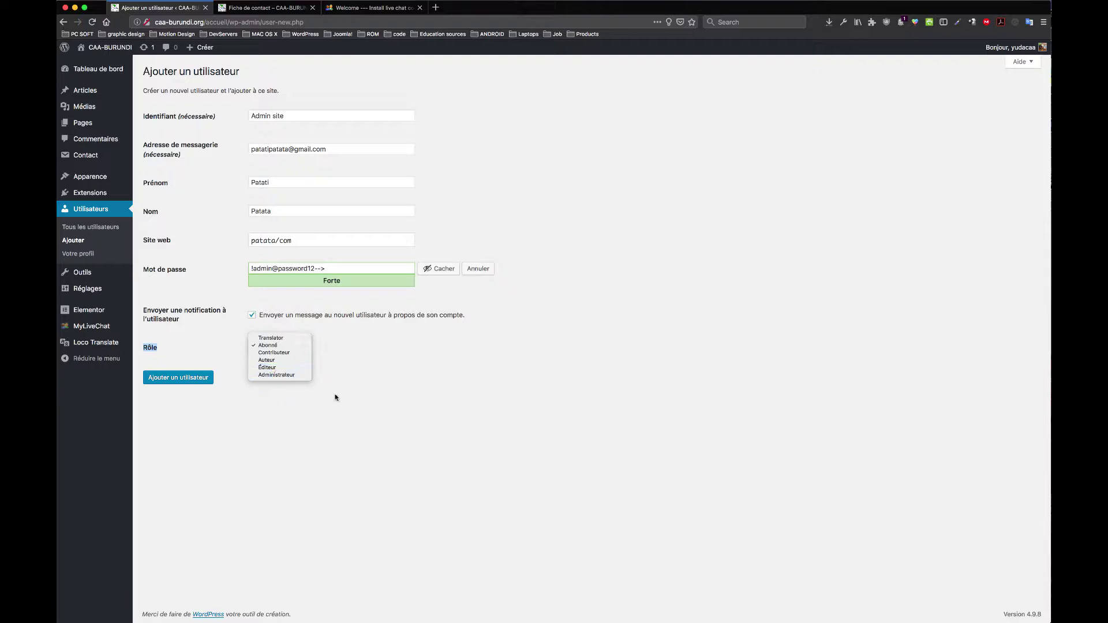
{"action": "left_click", "coordinate": [395, 387]}
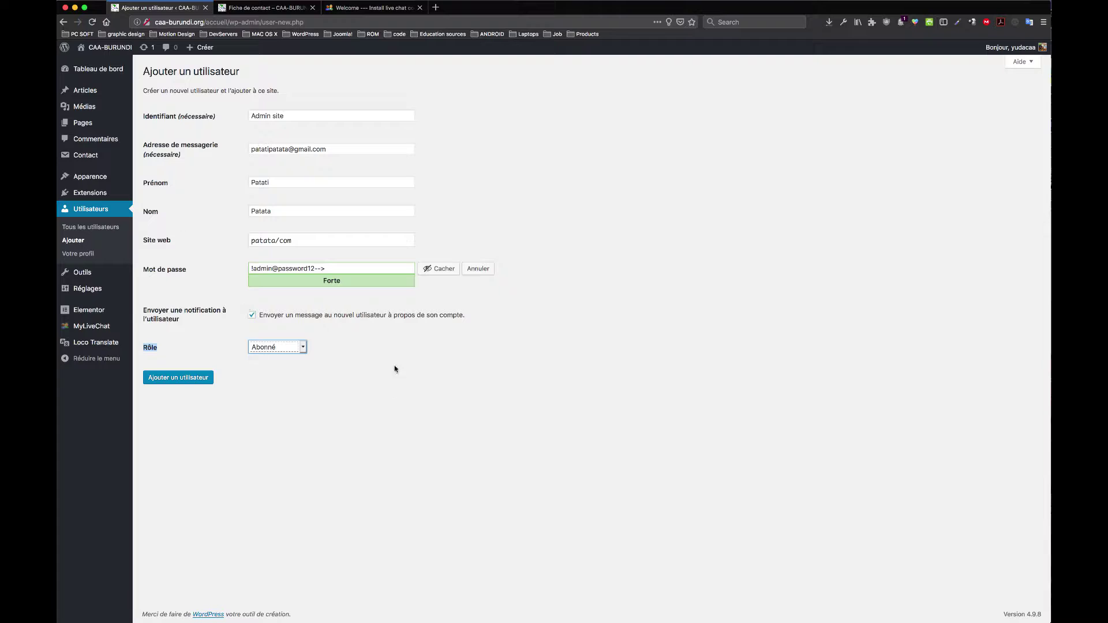
{"action": "left_click", "coordinate": [303, 348]}
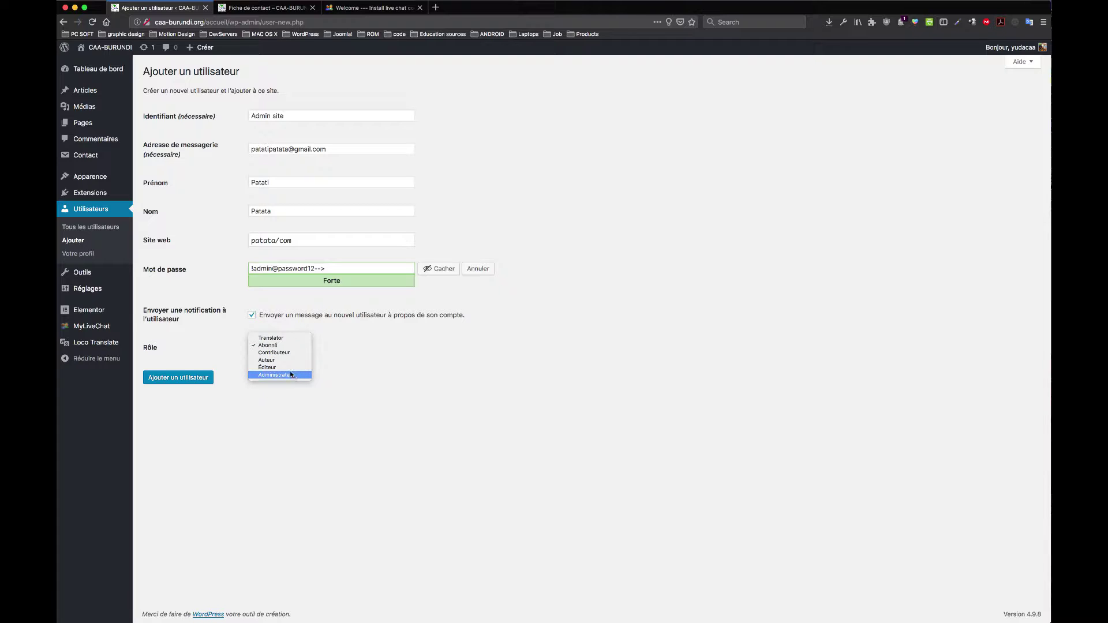
{"action": "left_click", "coordinate": [291, 374]}
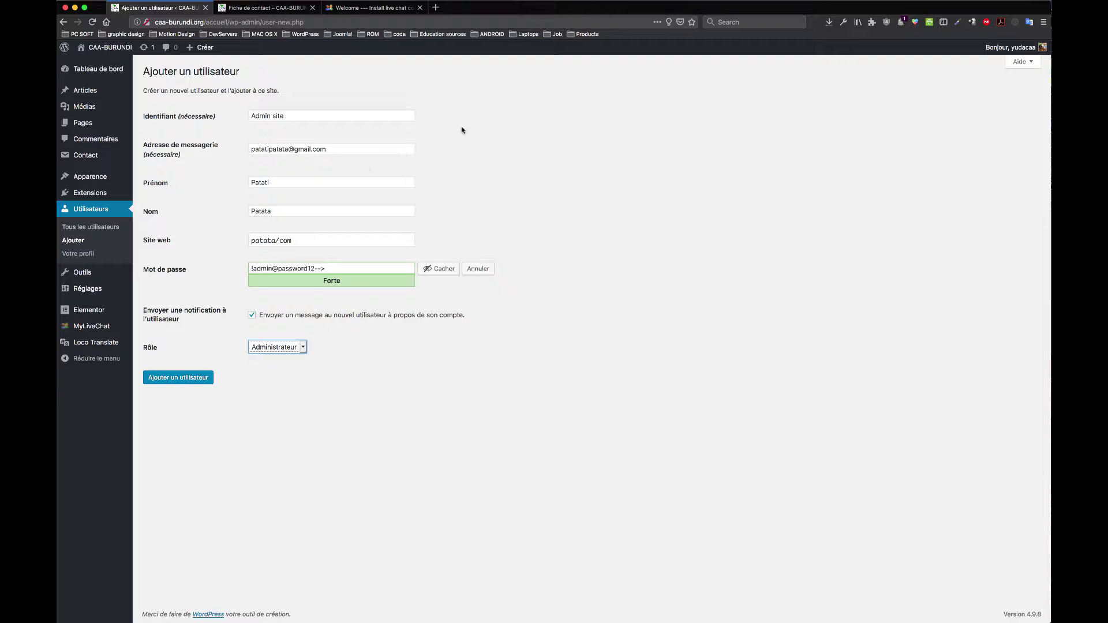
{"action": "left_click", "coordinate": [85, 254]}
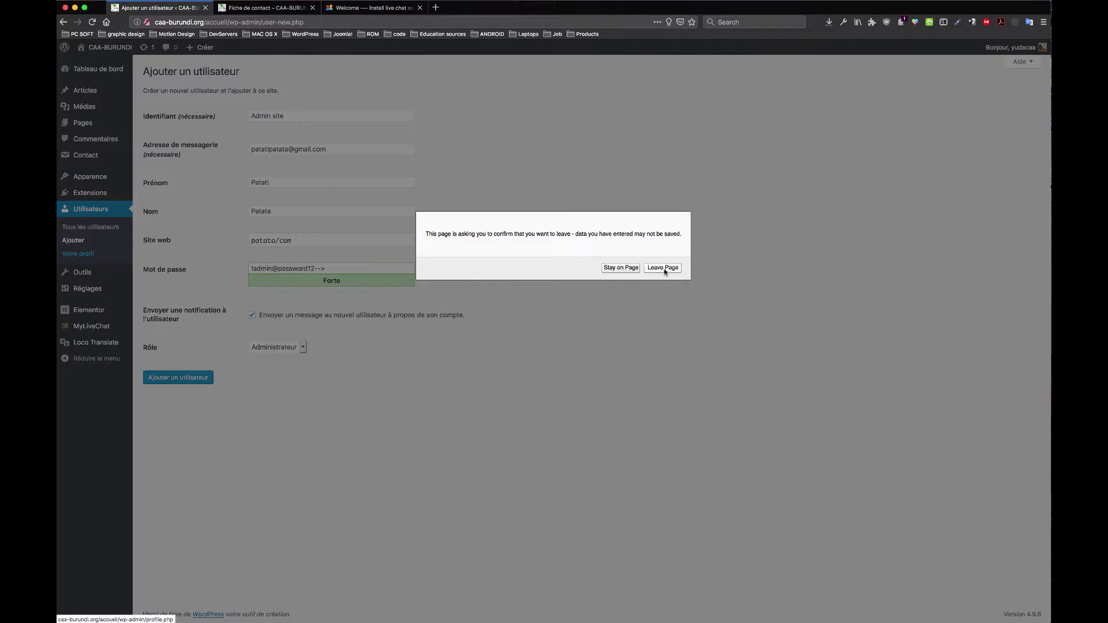
{"action": "left_click", "coordinate": [664, 269]}
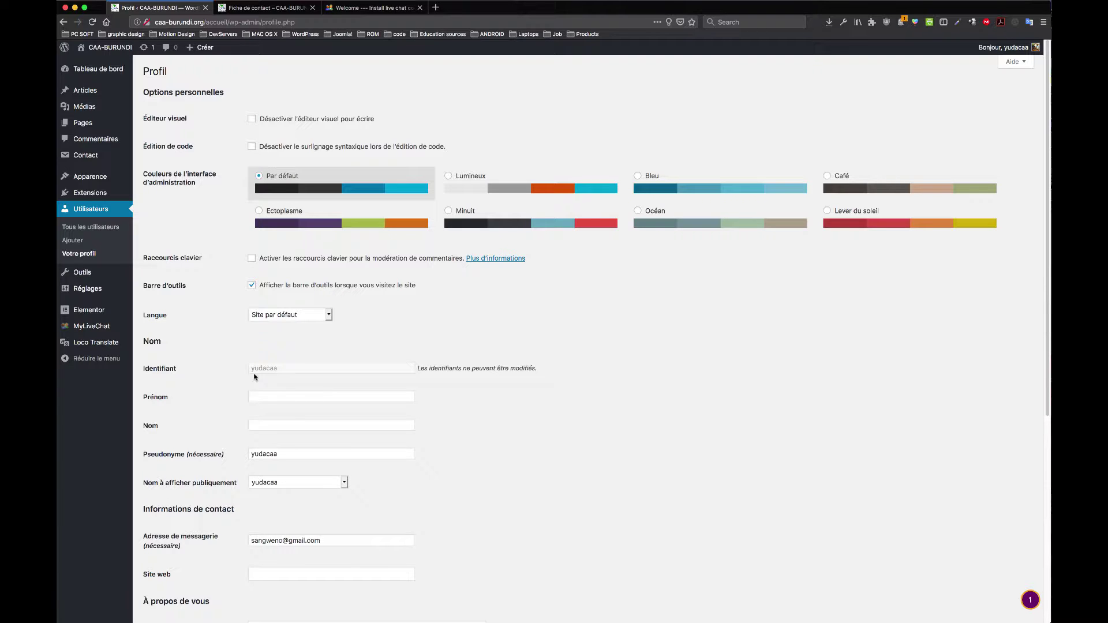
{"action": "left_click_drag", "start_coordinate": [290, 457], "coordinate": [226, 455]}
{"action": "left_click_drag", "start_coordinate": [296, 493], "coordinate": [206, 477]}
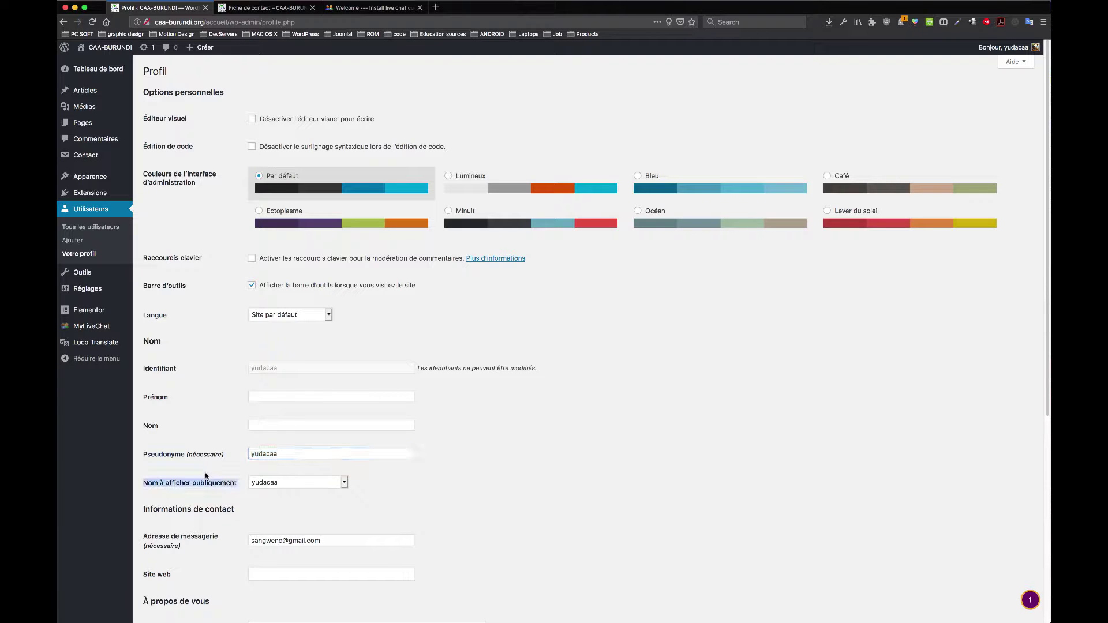
{"action": "right_click", "coordinate": [297, 462]}
{"action": "scroll", "coordinate": [300, 464], "scroll_direction": "down", "scroll_amount": 1}
{"action": "scroll", "coordinate": [303, 465], "scroll_direction": "down", "scroll_amount": 3}
{"action": "left_click_drag", "start_coordinate": [325, 351], "coordinate": [244, 355]}
{"action": "scroll", "coordinate": [466, 441], "scroll_direction": "down", "scroll_amount": 2}
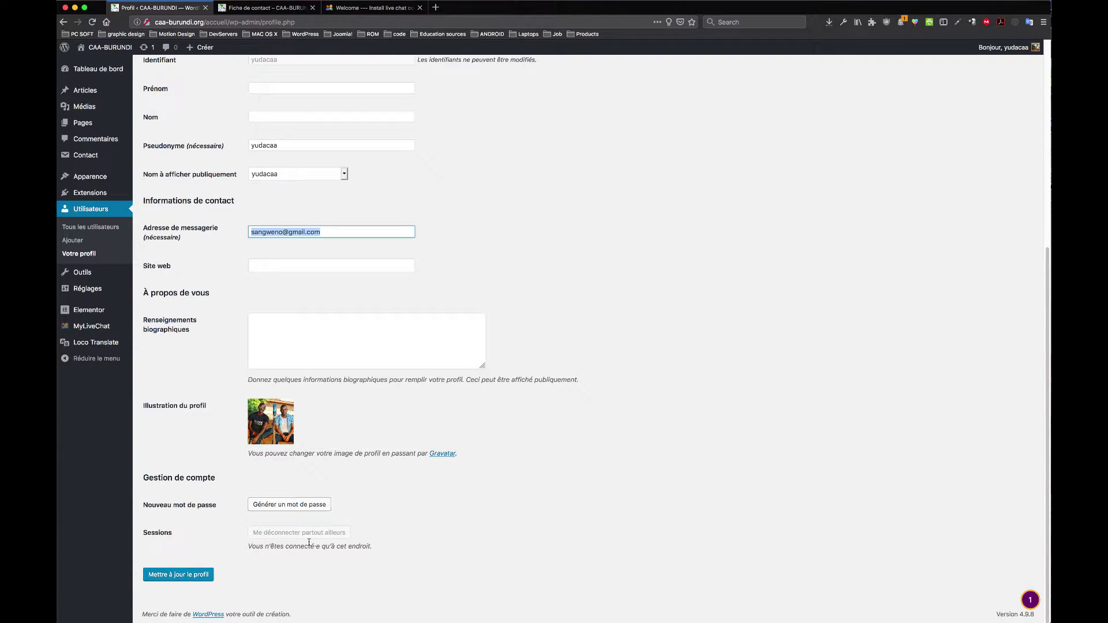
{"action": "scroll", "coordinate": [321, 309], "scroll_direction": "up", "scroll_amount": 5}
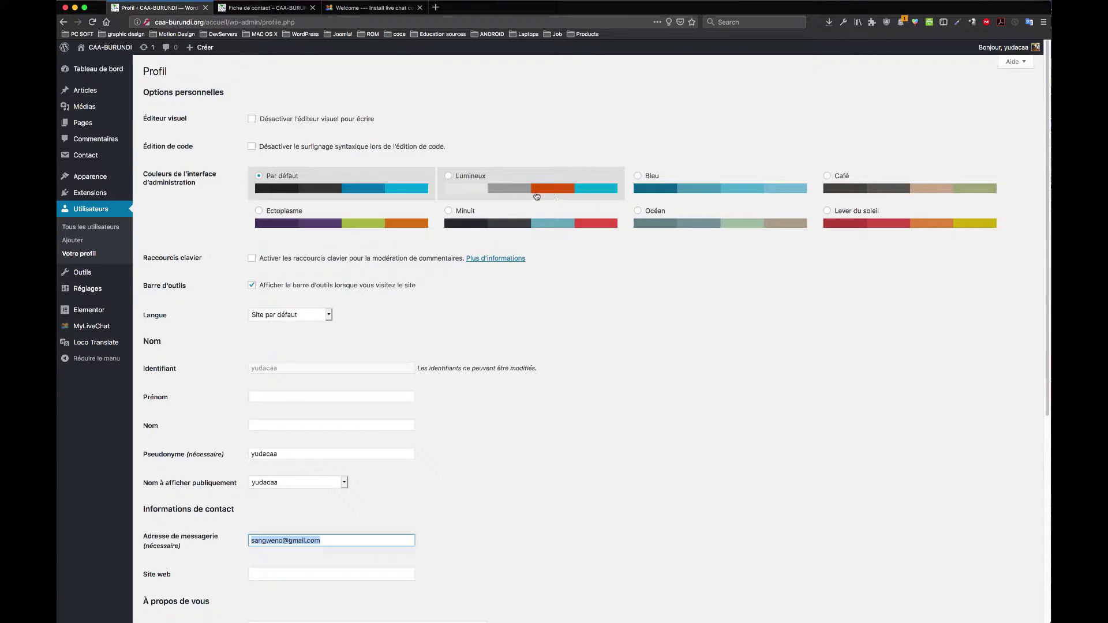
Step: Preview the admin colour schemes, from Lever du soleil through Océan, ending on Minuit
{"action": "left_click", "coordinate": [849, 224]}
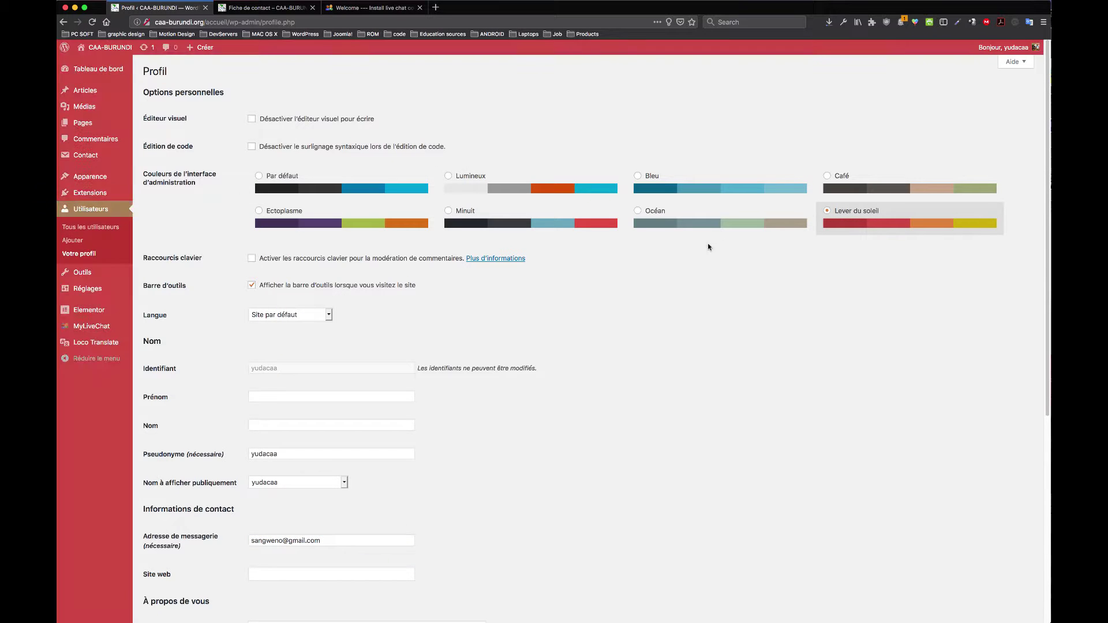
{"action": "left_click", "coordinate": [398, 221]}
{"action": "left_click", "coordinate": [493, 214]}
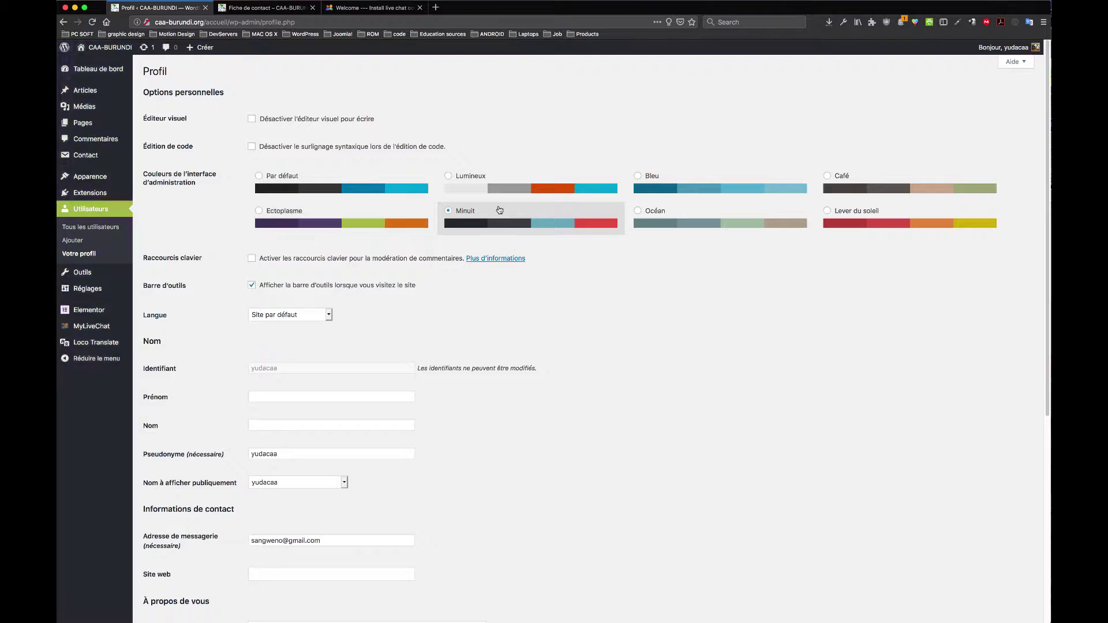
{"action": "left_click", "coordinate": [480, 183]}
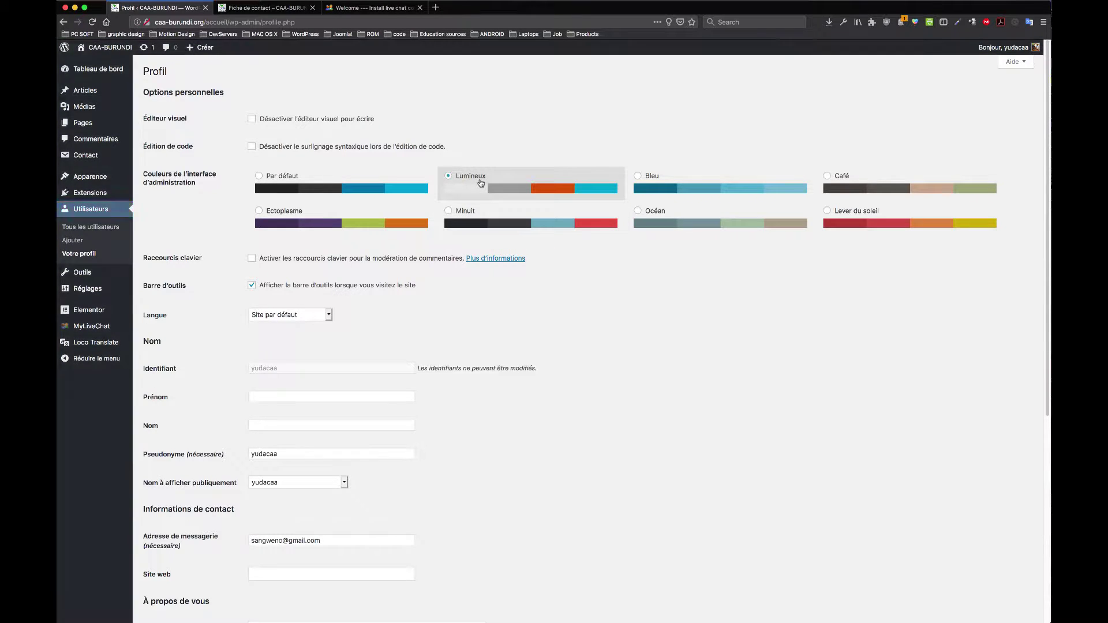
{"action": "left_click", "coordinate": [375, 183]}
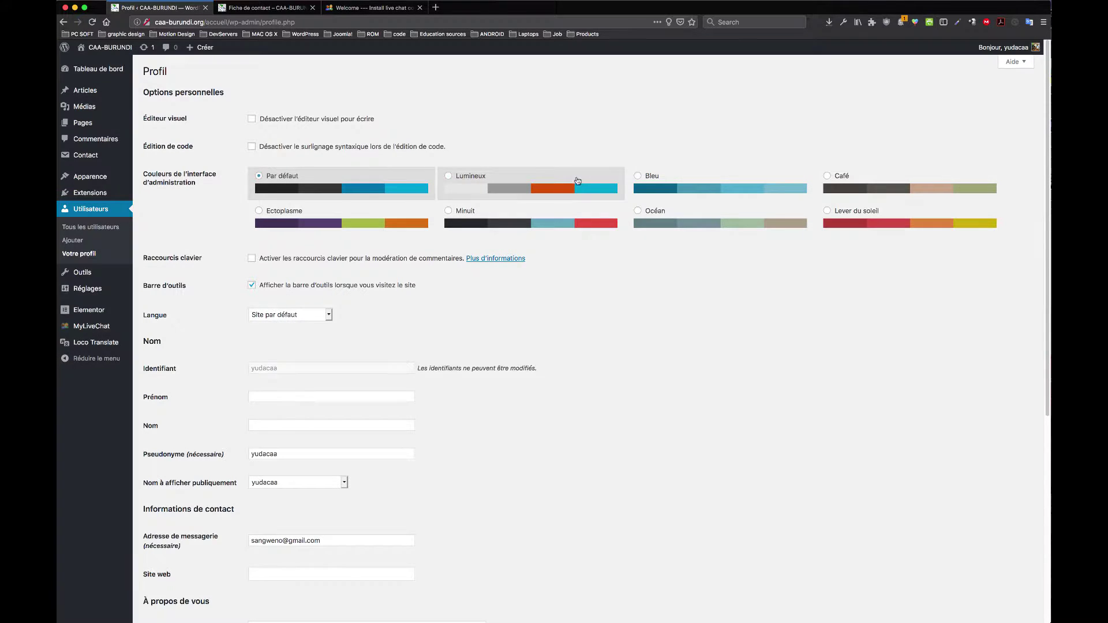
{"action": "left_click", "coordinate": [673, 184]}
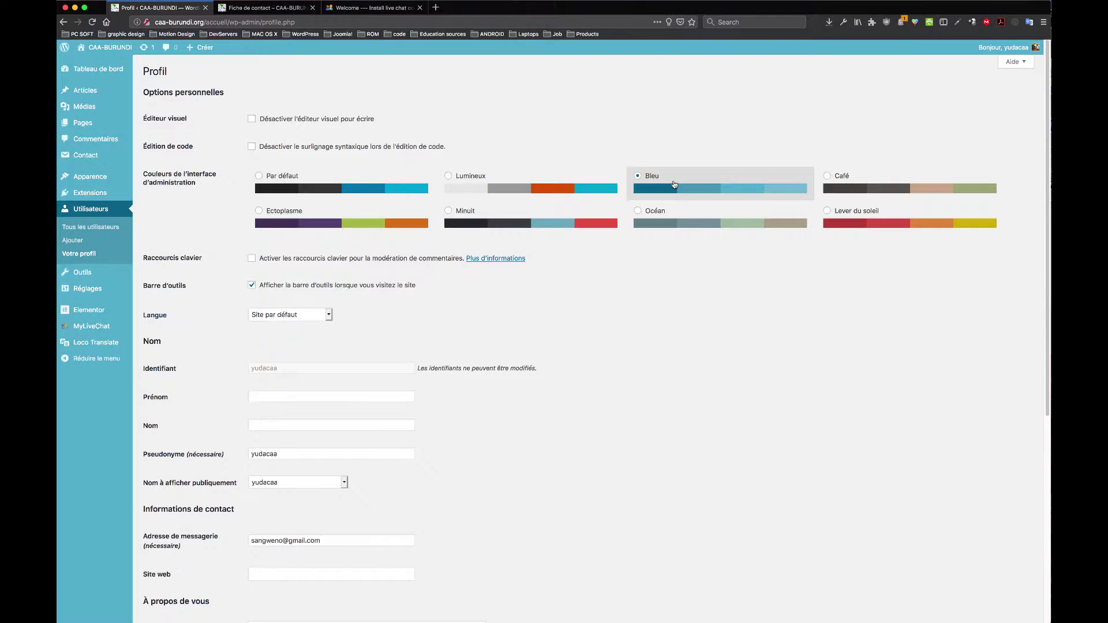
{"action": "left_click", "coordinate": [512, 214]}
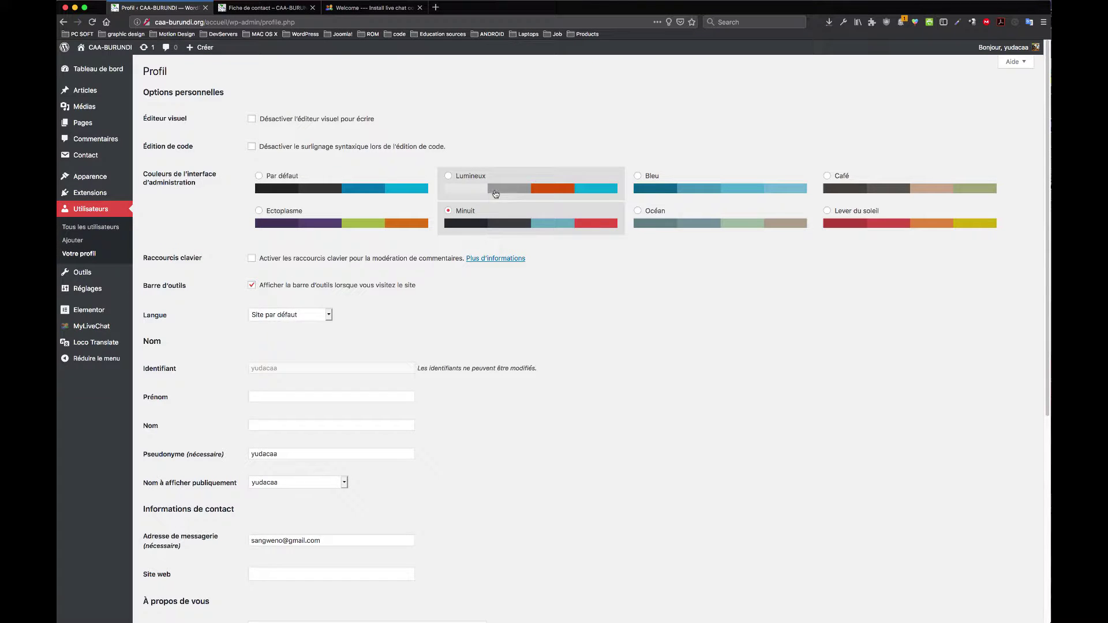
{"action": "left_click", "coordinate": [467, 192]}
{"action": "left_click", "coordinate": [327, 195]}
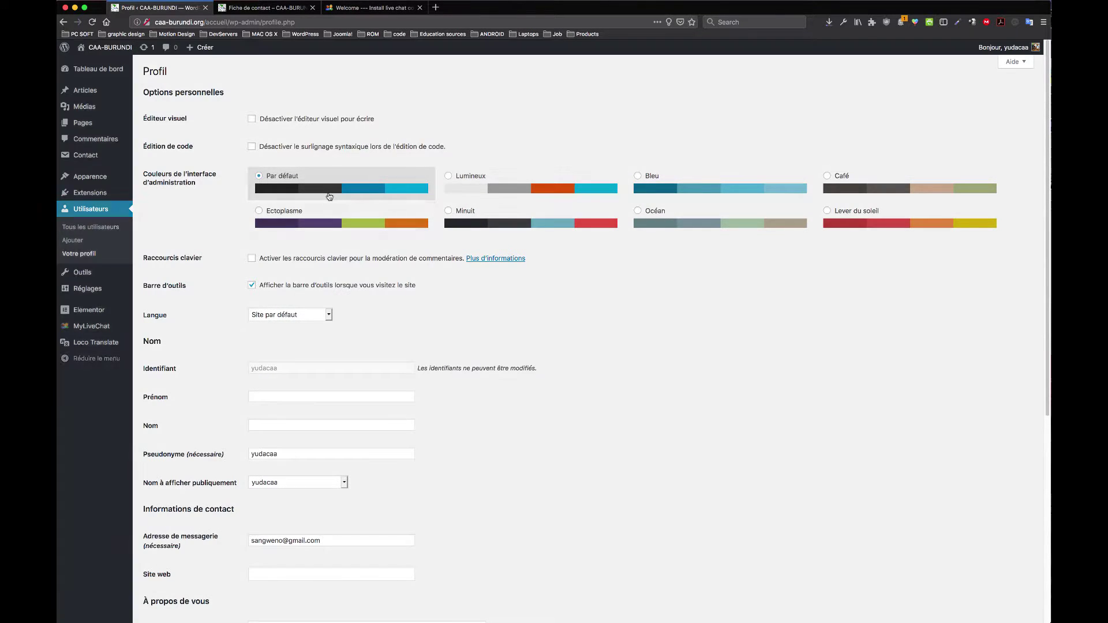
{"action": "left_click", "coordinate": [346, 222]}
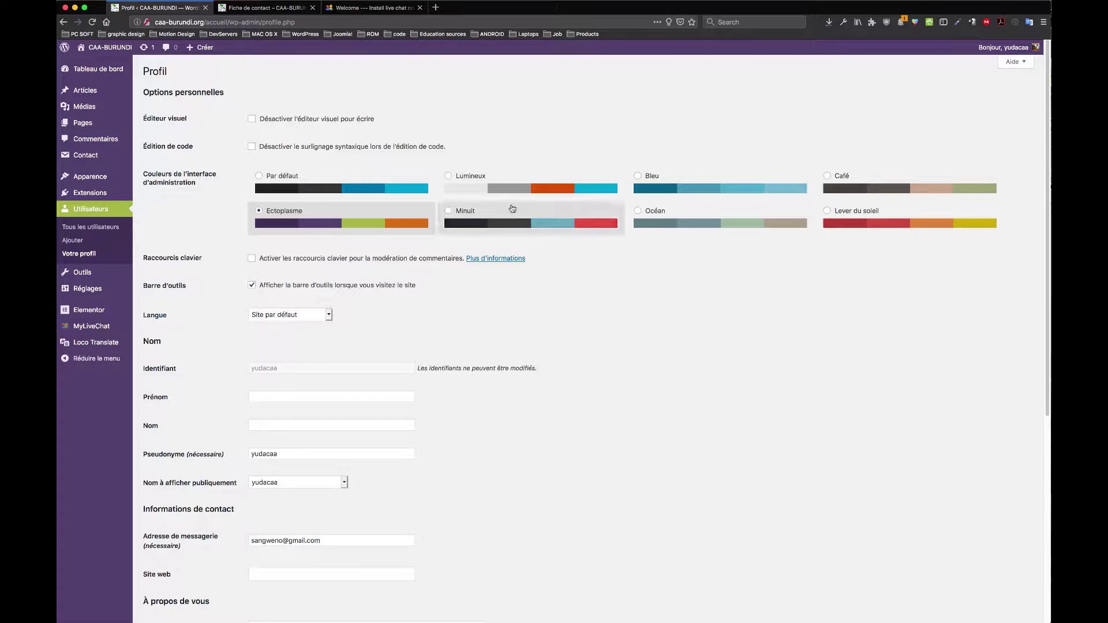
{"action": "left_click", "coordinate": [714, 184]}
{"action": "left_click", "coordinate": [859, 196]}
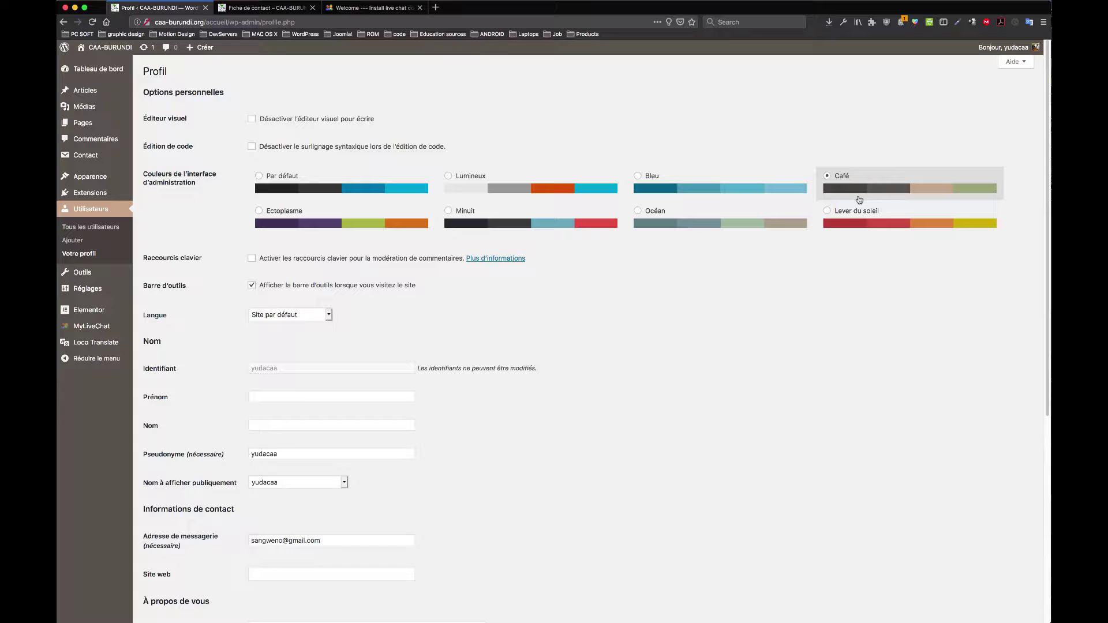
{"action": "left_click", "coordinate": [870, 217]}
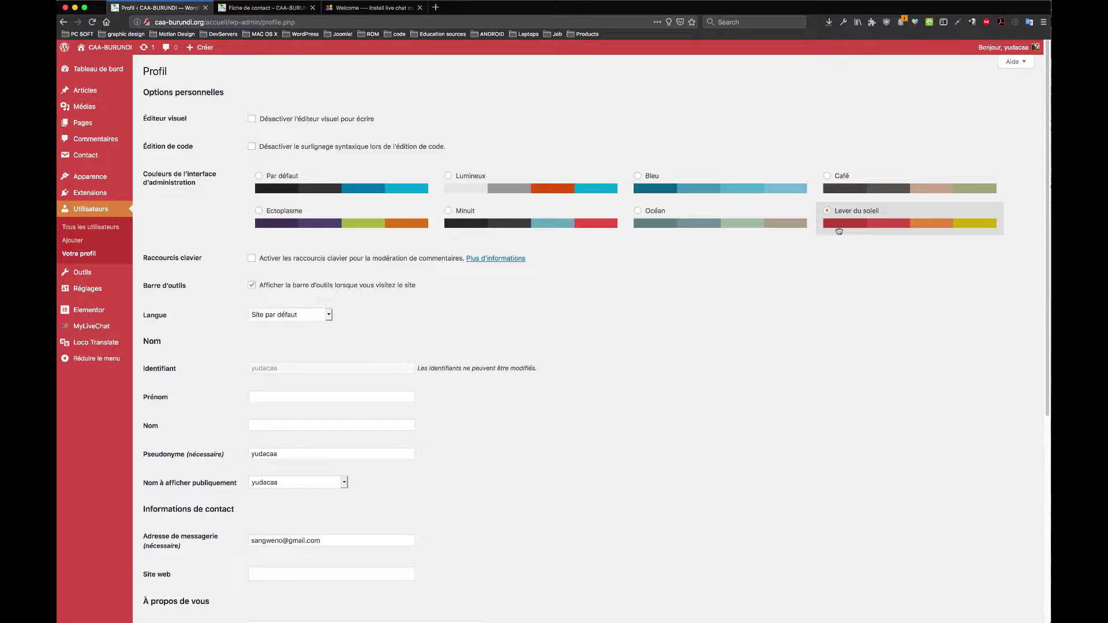
{"action": "left_click", "coordinate": [739, 212]}
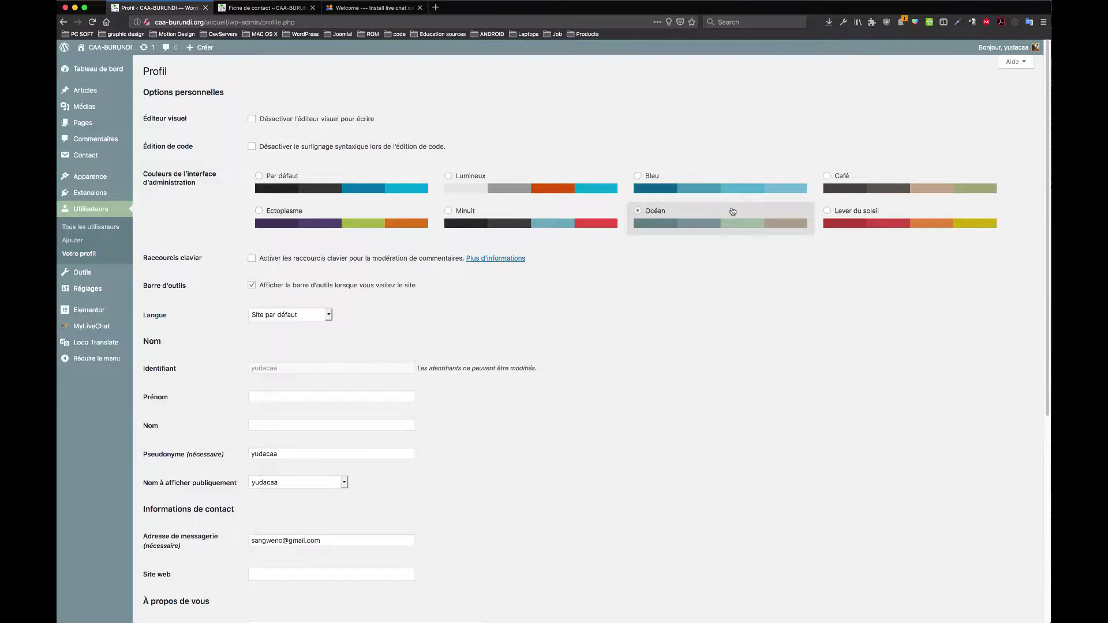
{"action": "left_click", "coordinate": [571, 214]}
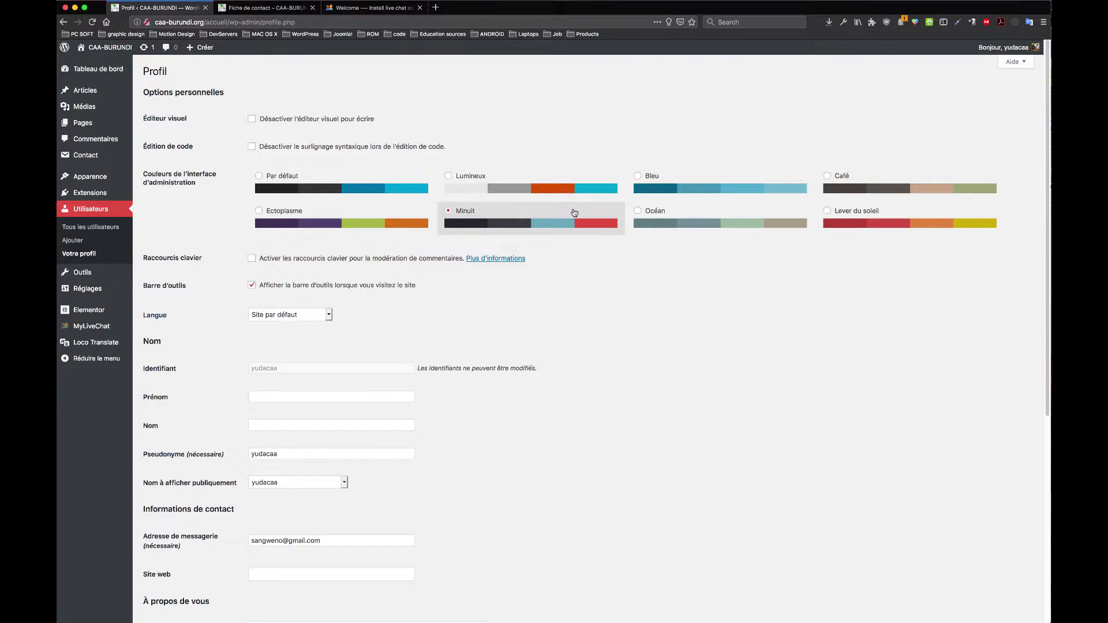
Step: Settle on the Minuit colour scheme and save the profile
{"action": "scroll", "coordinate": [574, 213], "scroll_direction": "down", "scroll_amount": 5}
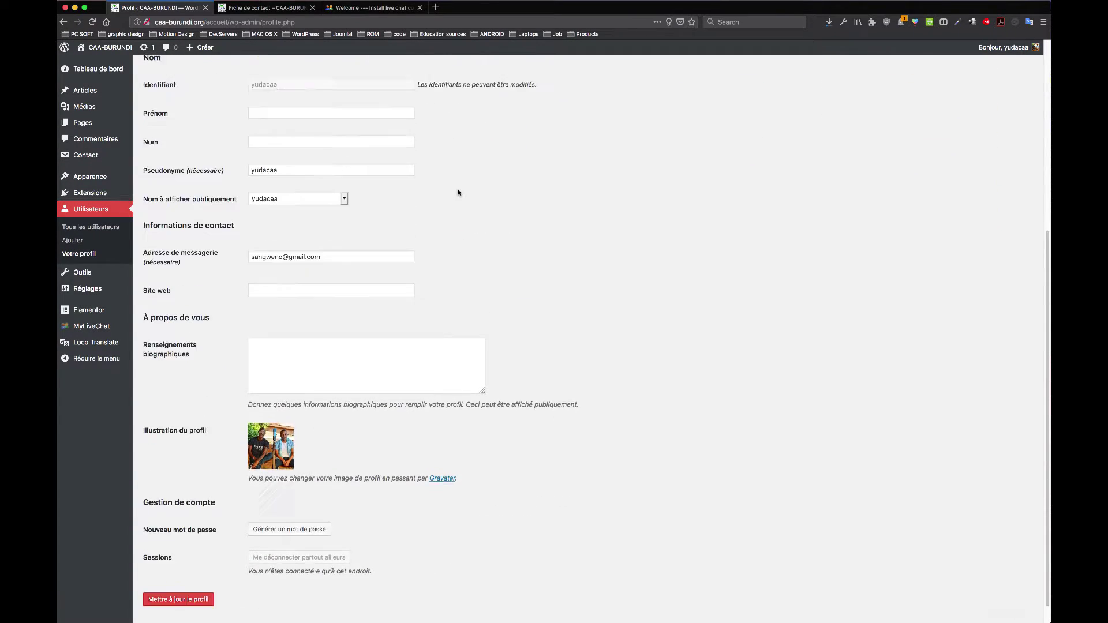
{"action": "scroll", "coordinate": [459, 192], "scroll_direction": "up", "scroll_amount": 5}
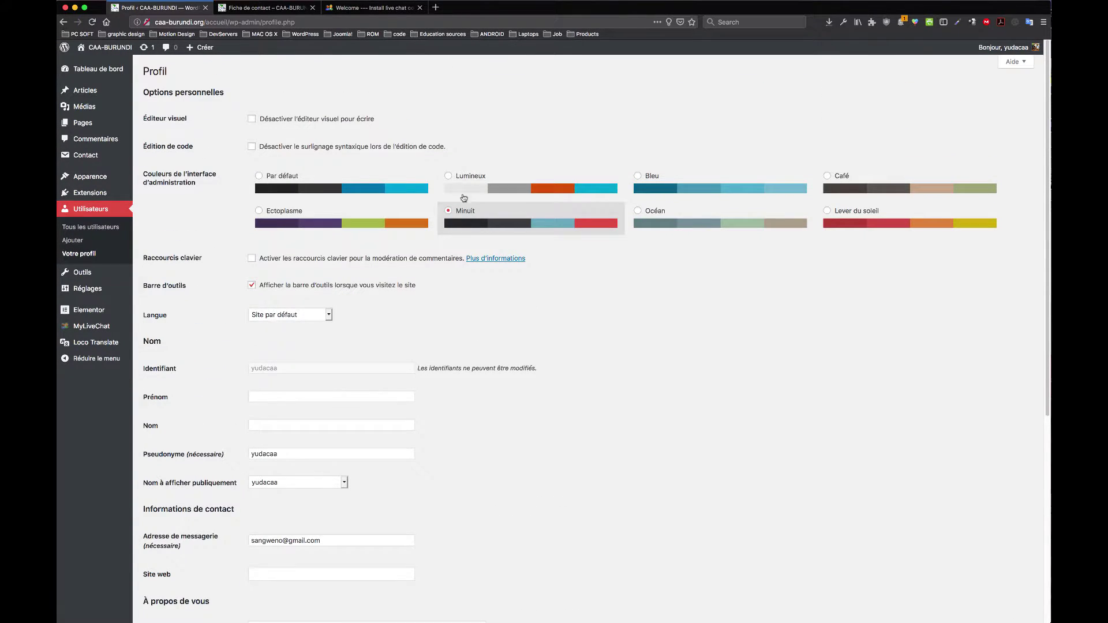
{"action": "left_click", "coordinate": [460, 194]}
{"action": "left_click", "coordinate": [459, 214]}
{"action": "key", "text": "Left"}
{"action": "left_click", "coordinate": [469, 216]}
{"action": "scroll", "coordinate": [471, 262], "scroll_direction": "down", "scroll_amount": 5}
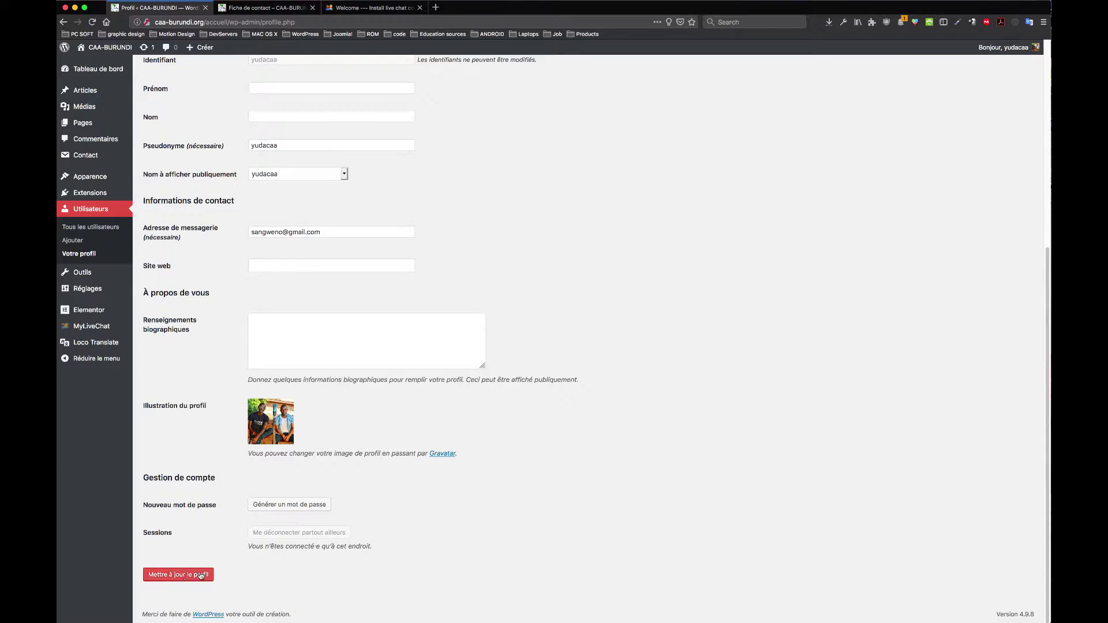
{"action": "left_click", "coordinate": [200, 575]}
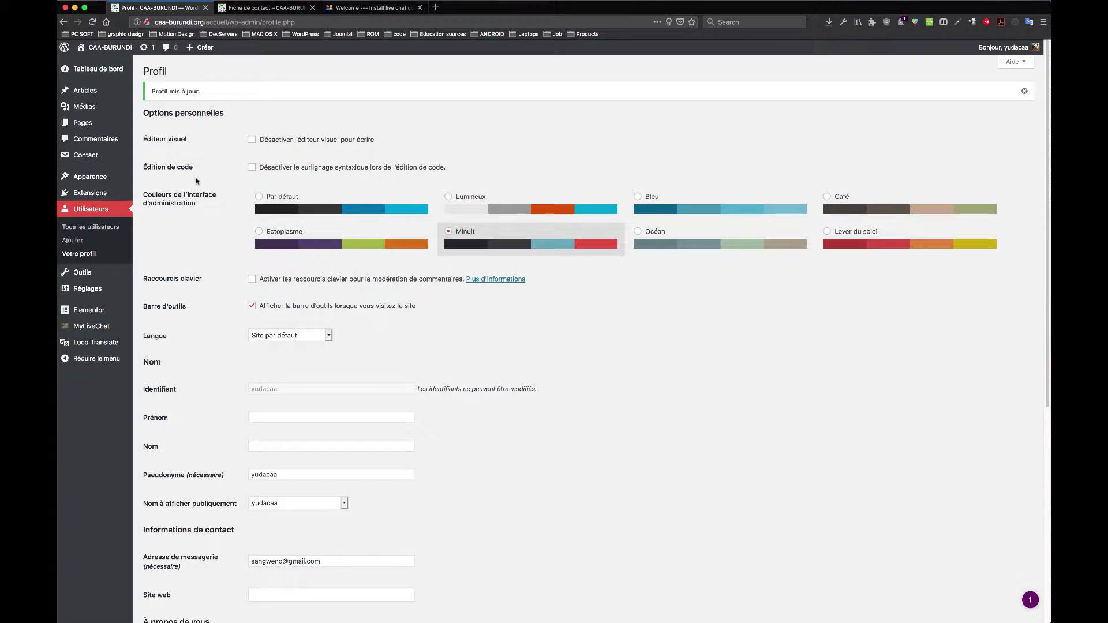
Step: Go to Réglages > Général
{"action": "mouse_move", "coordinate": [128, 276]}
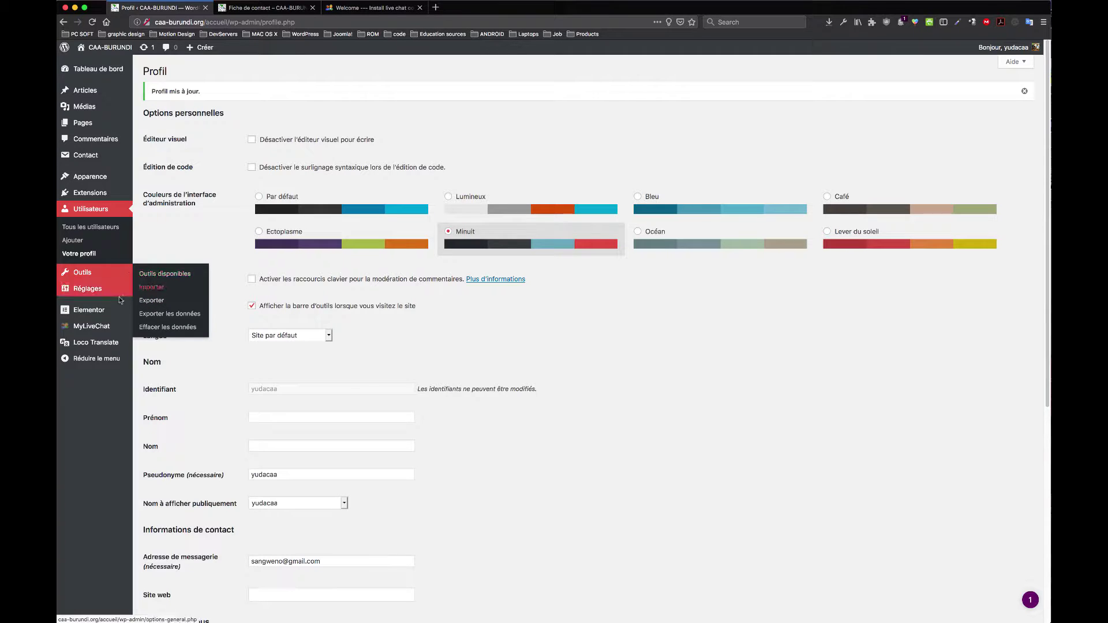
{"action": "mouse_move", "coordinate": [85, 295]}
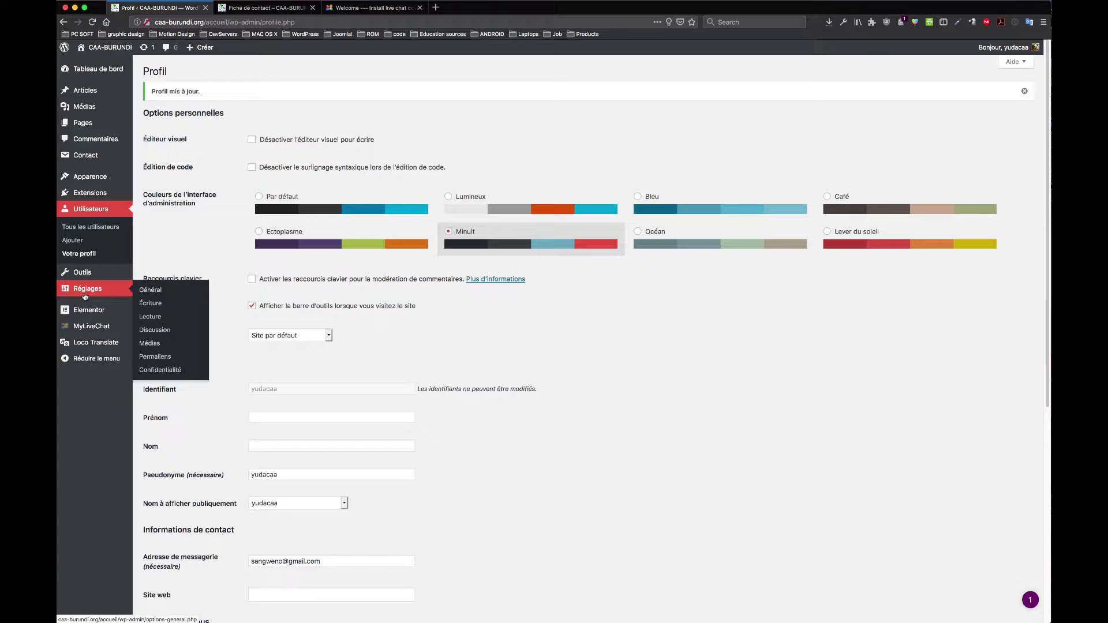
{"action": "left_click", "coordinate": [151, 291]}
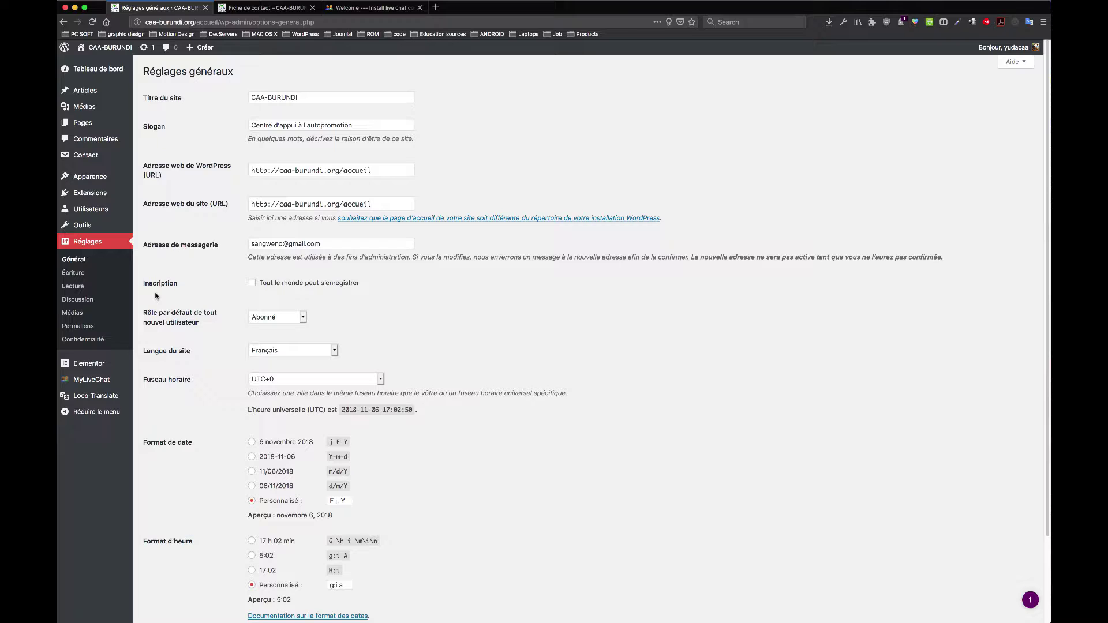
Step: Check the WordPress and site address fields and start retyping the administration e-mail address
{"action": "left_click", "coordinate": [398, 169]}
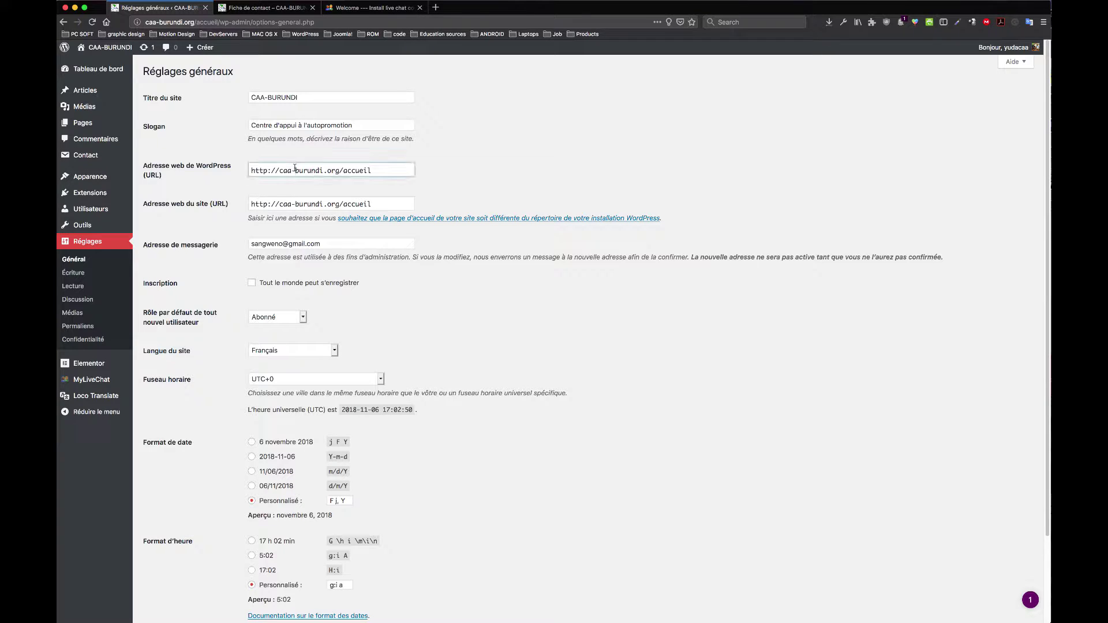
{"action": "left_click", "coordinate": [344, 206]}
{"action": "left_click", "coordinate": [316, 244]}
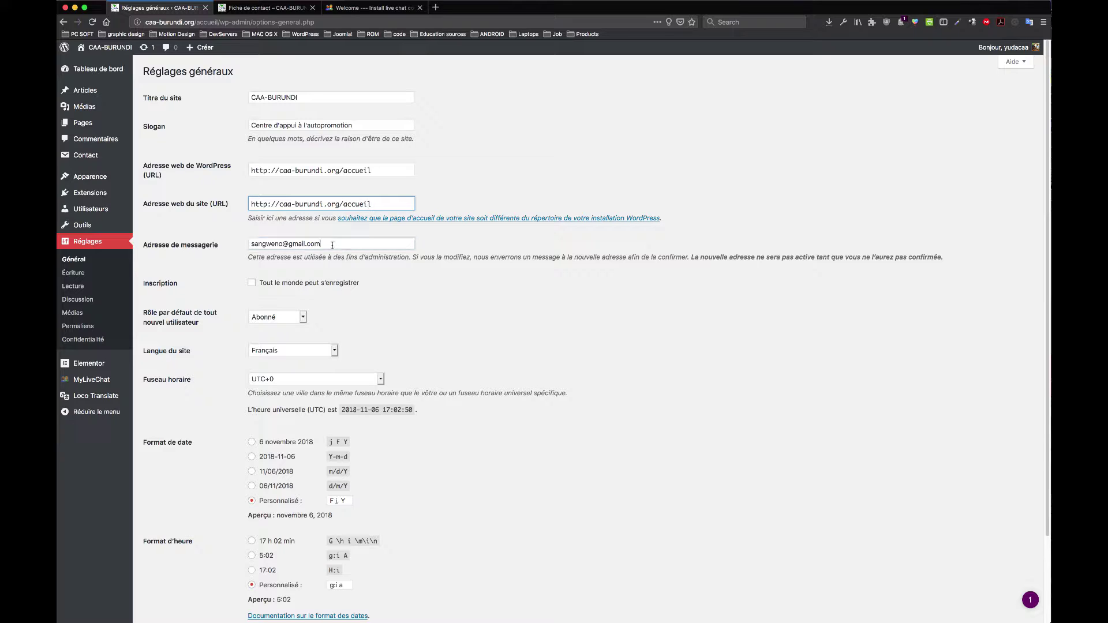
{"action": "left_click_drag", "start_coordinate": [328, 243], "coordinate": [202, 245]}
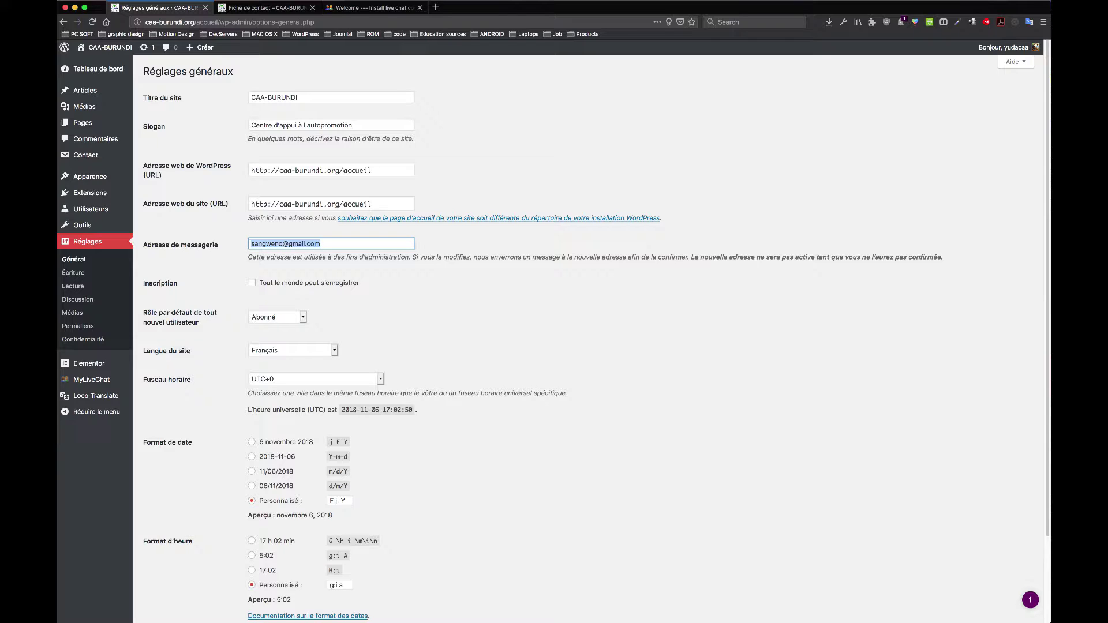
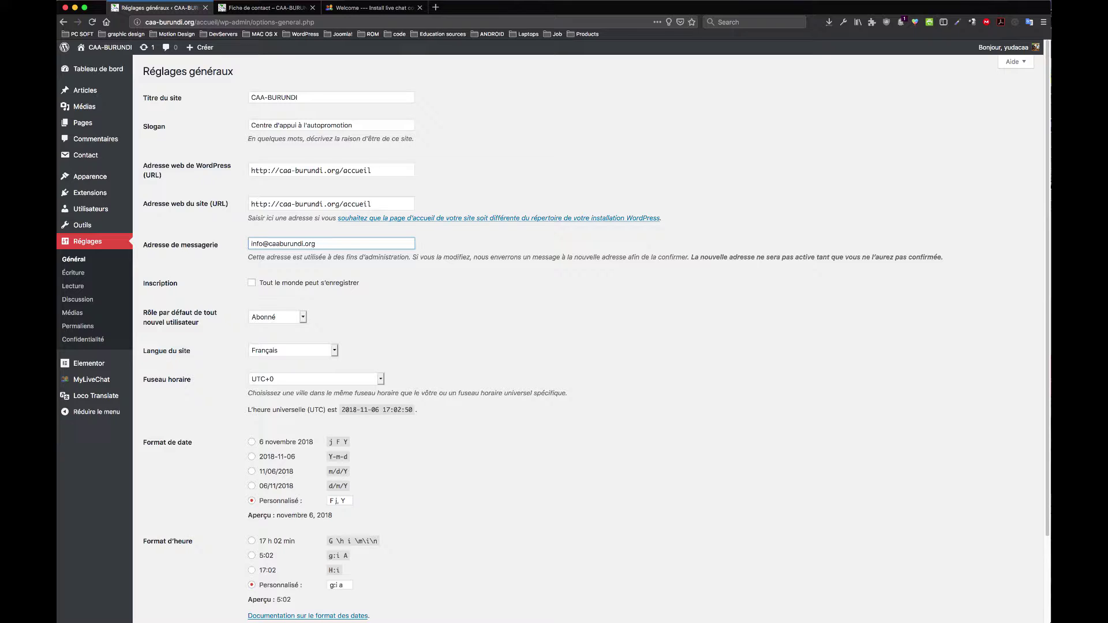
Step: Leave open registration off and keep Abonné as the default new-user role
{"action": "left_click", "coordinate": [253, 287]}
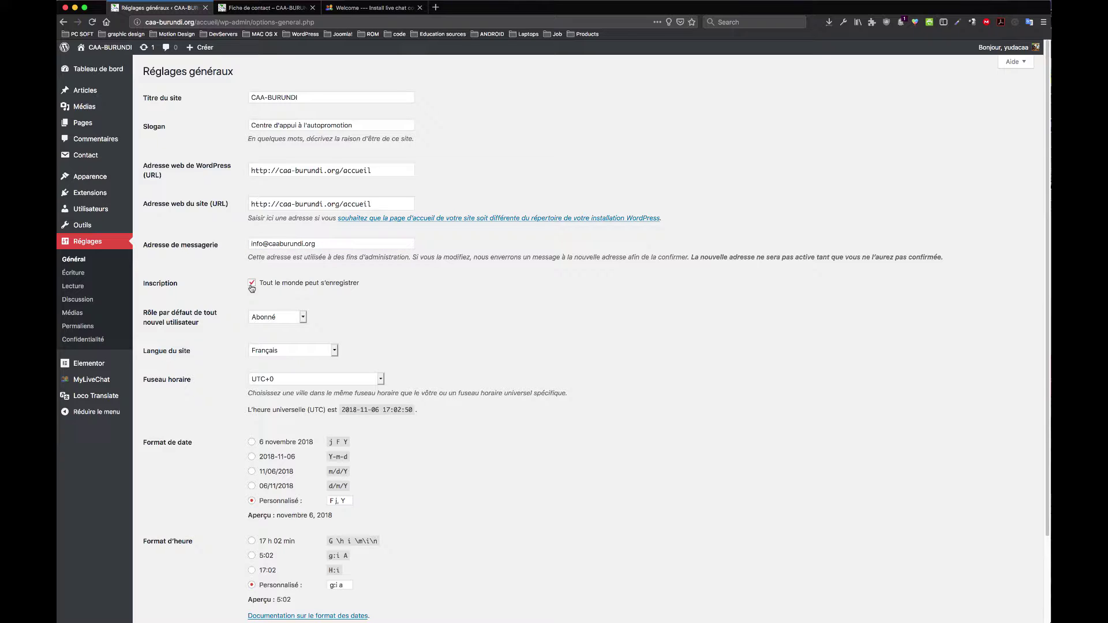
{"action": "left_click", "coordinate": [252, 285]}
{"action": "left_click", "coordinate": [300, 319]}
{"action": "left_click", "coordinate": [303, 318]}
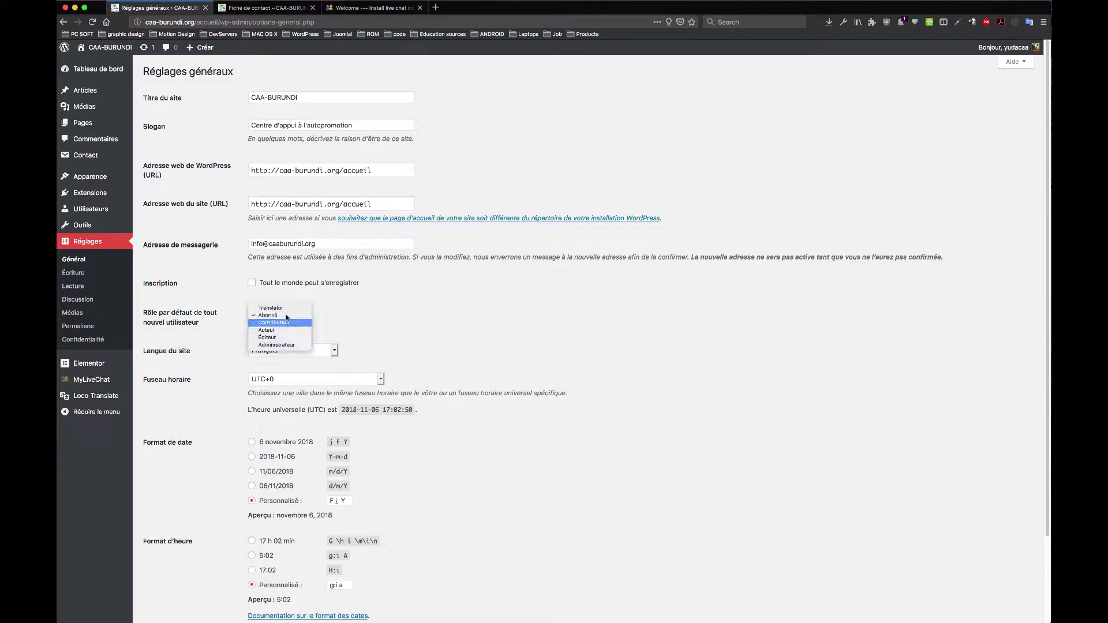
{"action": "left_click", "coordinate": [382, 308]}
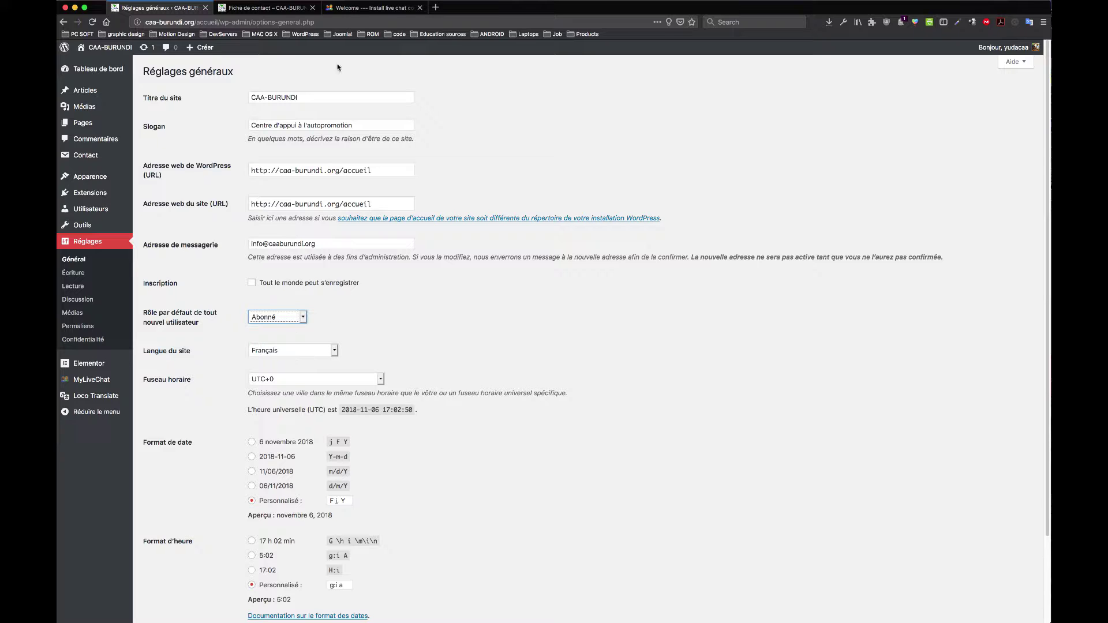
Step: Glance at the Fiche de contact tab and the home page, then return to the general settings
{"action": "left_click", "coordinate": [267, 8]}
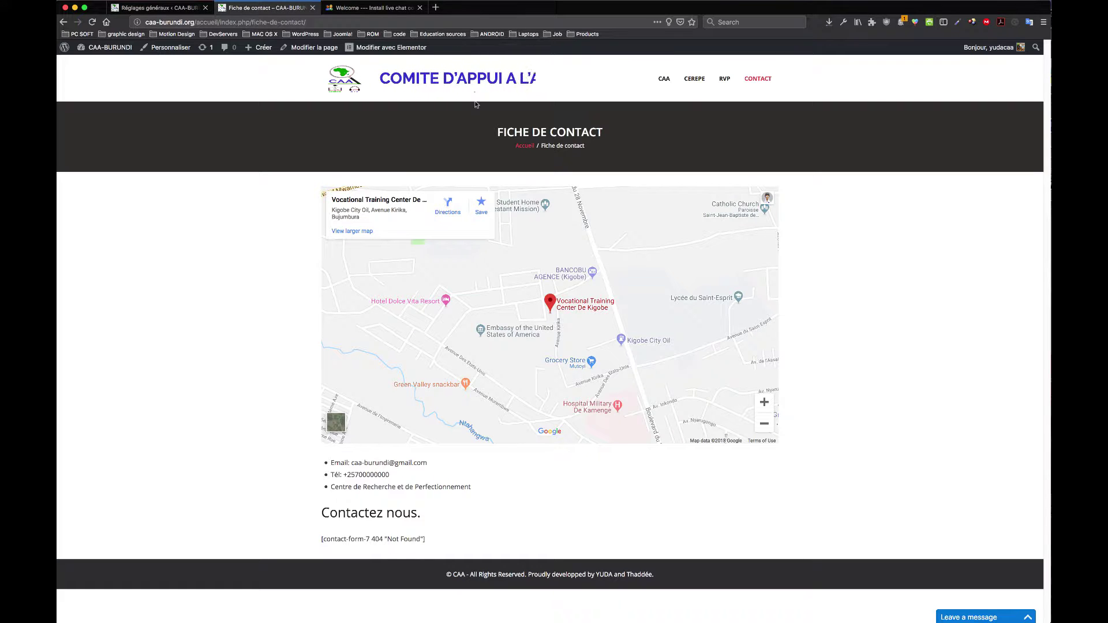
{"action": "left_click", "coordinate": [348, 86]}
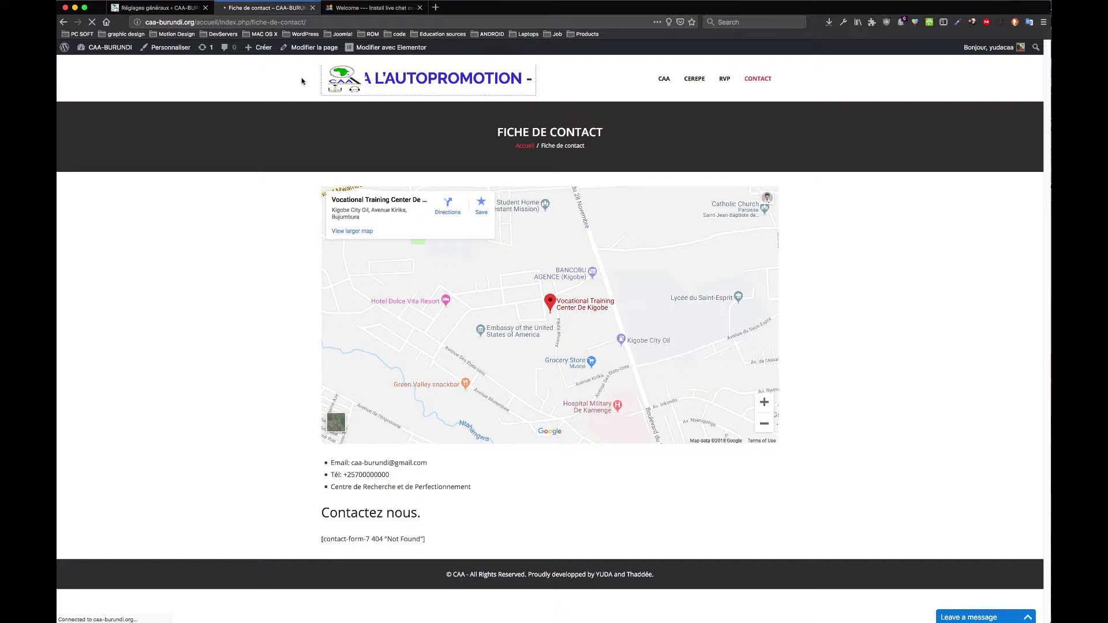
{"action": "left_click", "coordinate": [158, 8]}
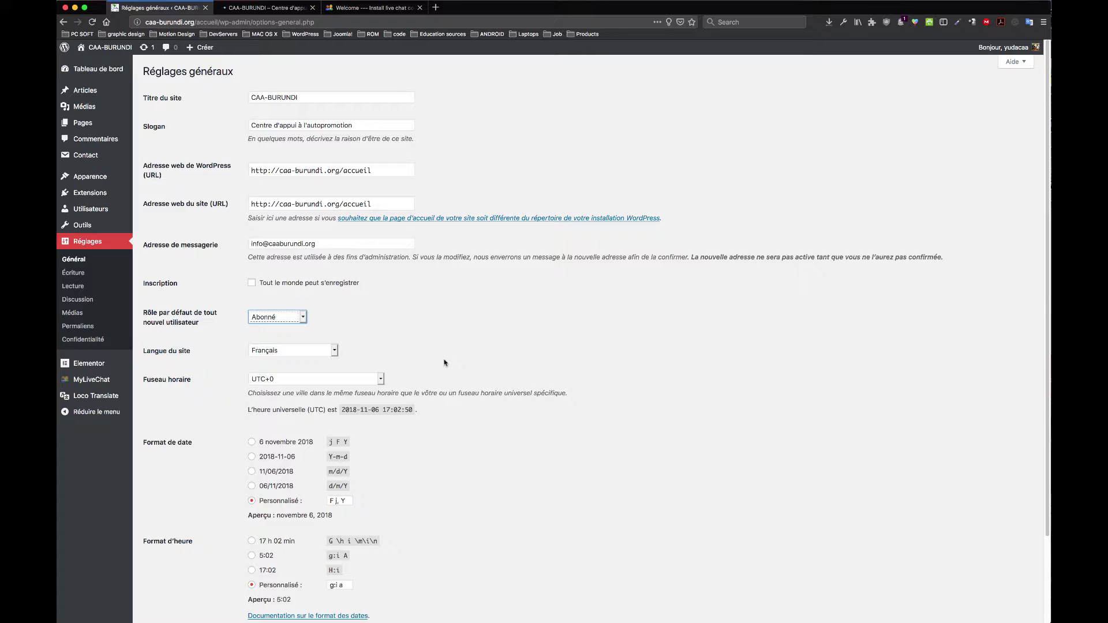
Step: Check the week-start dropdown and keep lundi as the first day
{"action": "scroll", "coordinate": [300, 391], "scroll_direction": "down", "scroll_amount": 3}
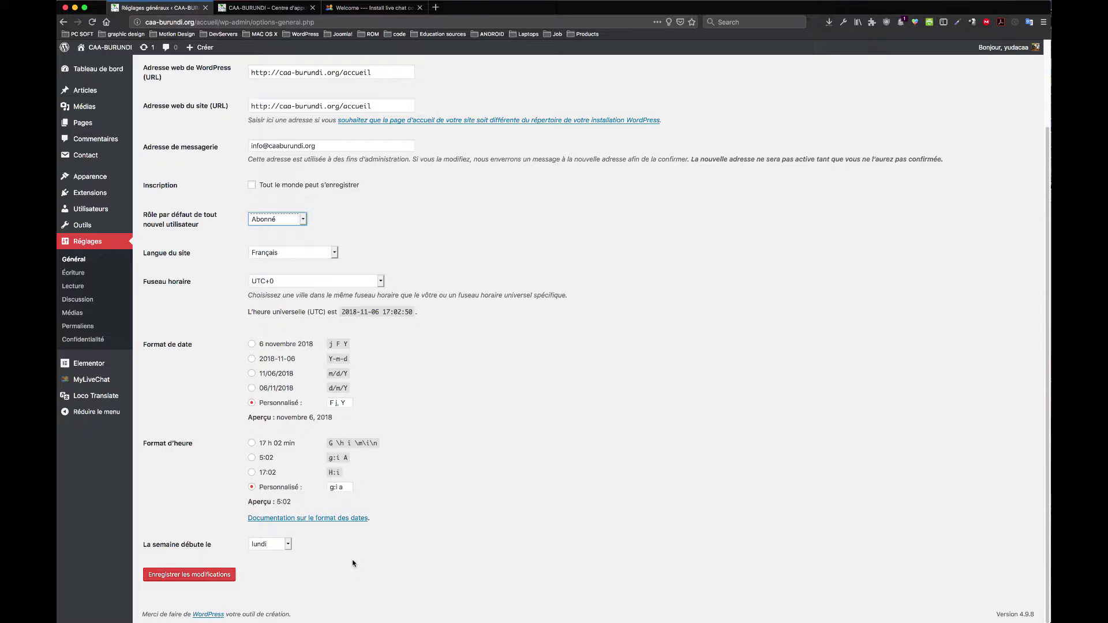
{"action": "left_click", "coordinate": [289, 545]}
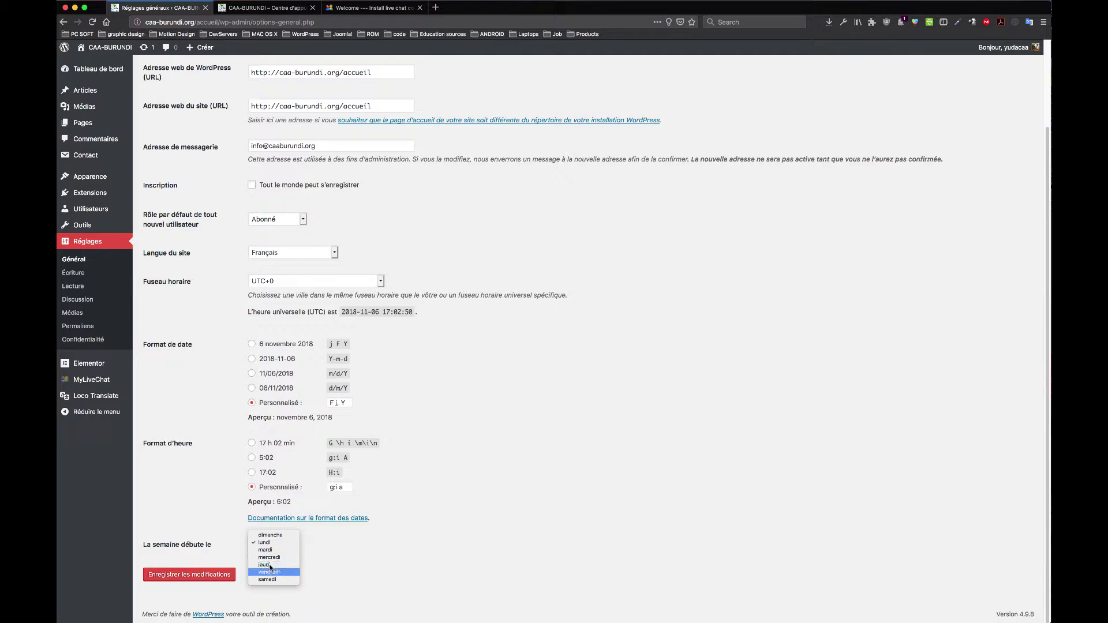
{"action": "left_click", "coordinate": [372, 557]}
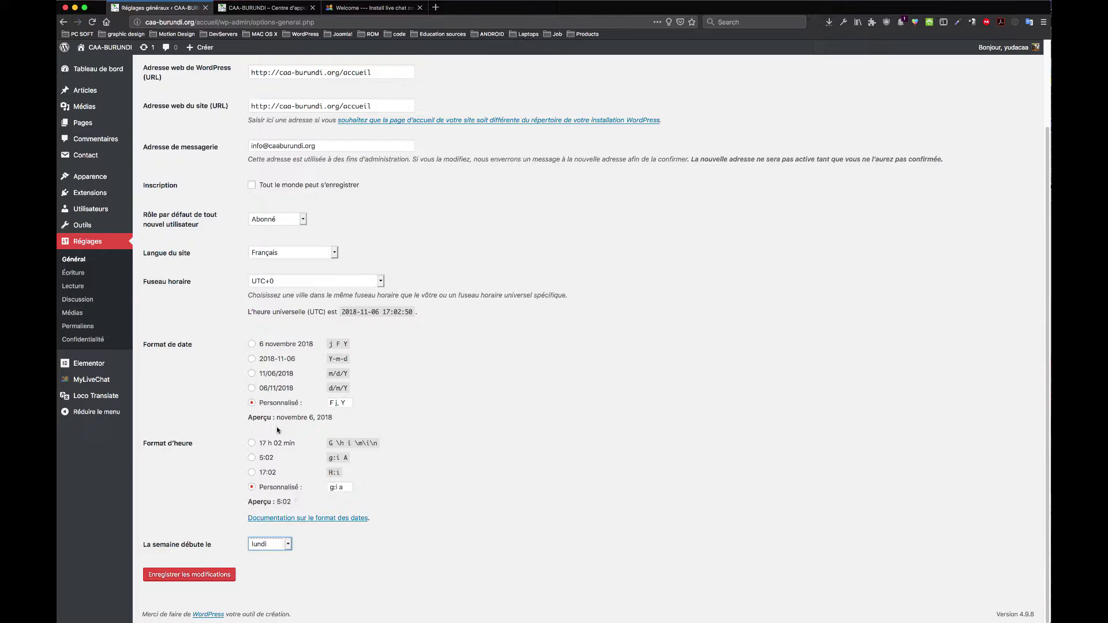
{"action": "scroll", "coordinate": [279, 422], "scroll_direction": "up", "scroll_amount": 2}
{"action": "scroll", "coordinate": [279, 422], "scroll_direction": "up", "scroll_amount": 1}
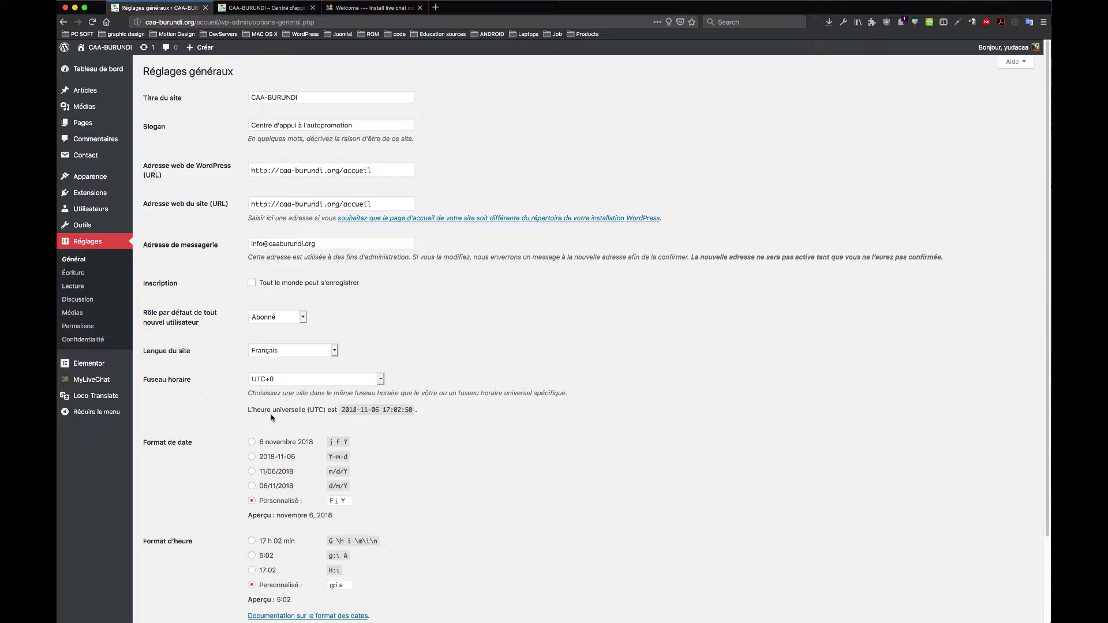
Step: Add a hyphen to the administration e-mail domain and save the general settings
{"action": "left_click", "coordinate": [282, 245]}
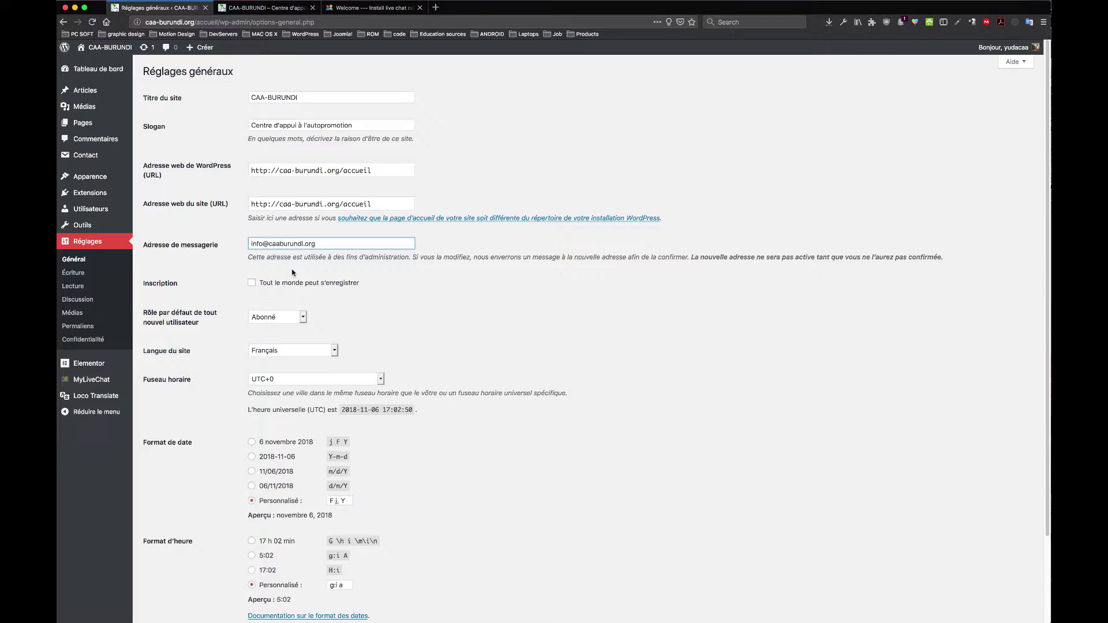
{"action": "type", "text": "-"}
{"action": "left_click", "coordinate": [391, 325]}
{"action": "scroll", "coordinate": [391, 324], "scroll_direction": "down", "scroll_amount": 5}
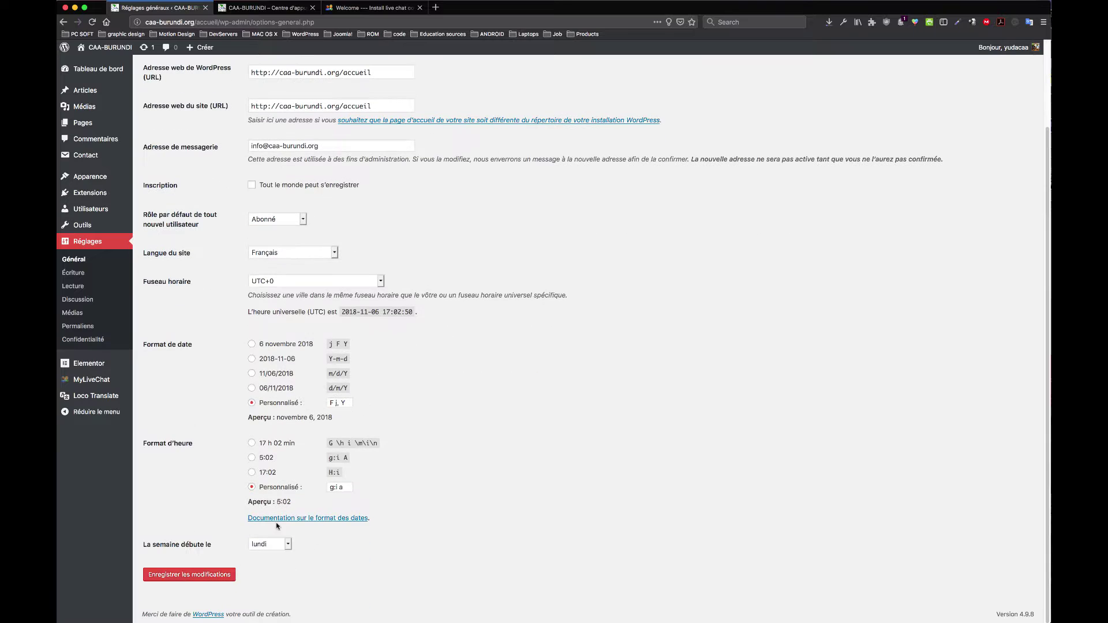
{"action": "left_click", "coordinate": [203, 578]}
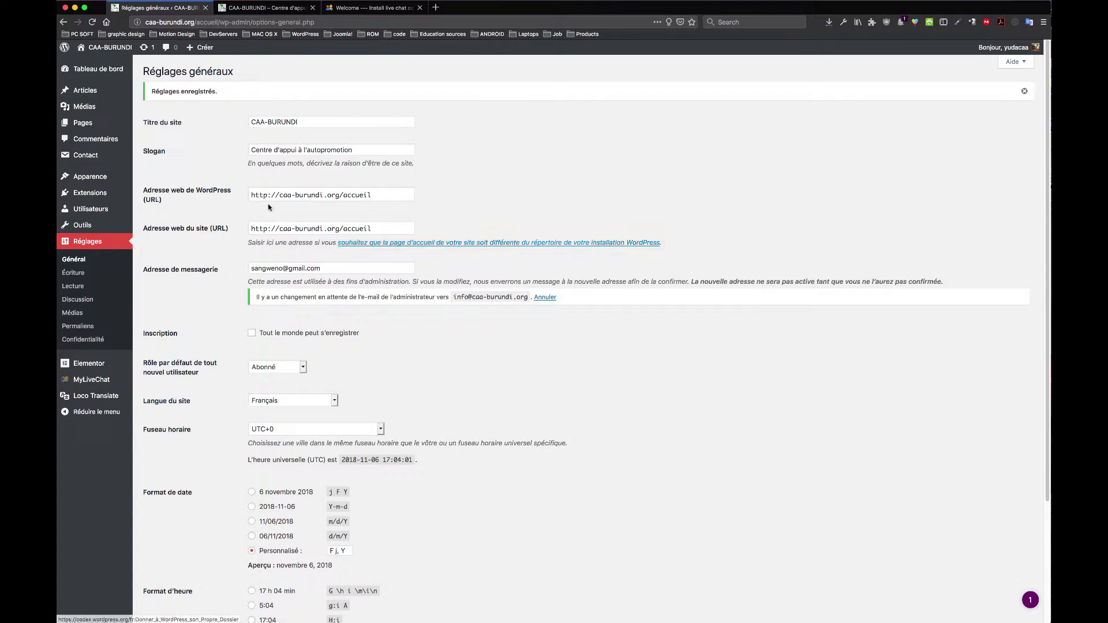
{"action": "left_click", "coordinate": [81, 274]}
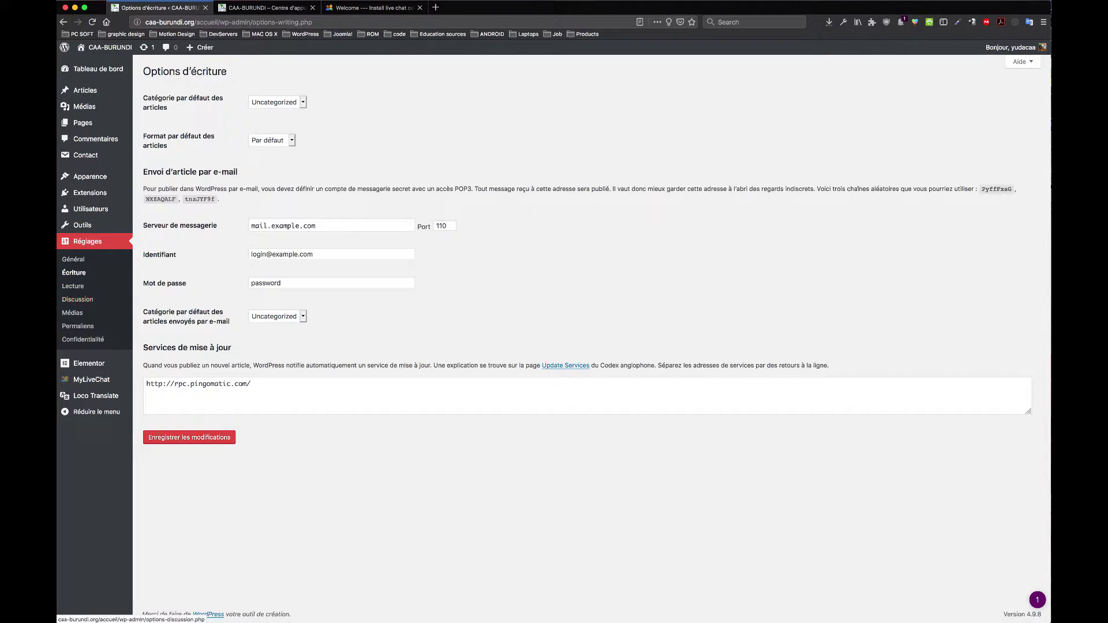
Step: Review the Lecture settings, then highlight the Discussion options' notification and registration wording
{"action": "left_click", "coordinate": [75, 288]}
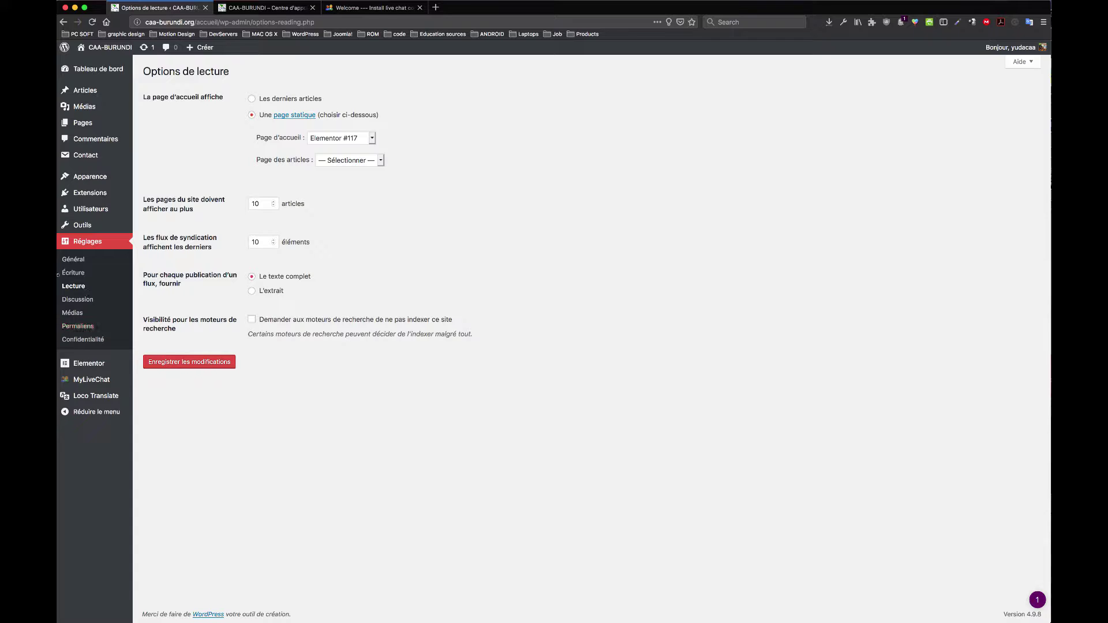
{"action": "left_click", "coordinate": [84, 302]}
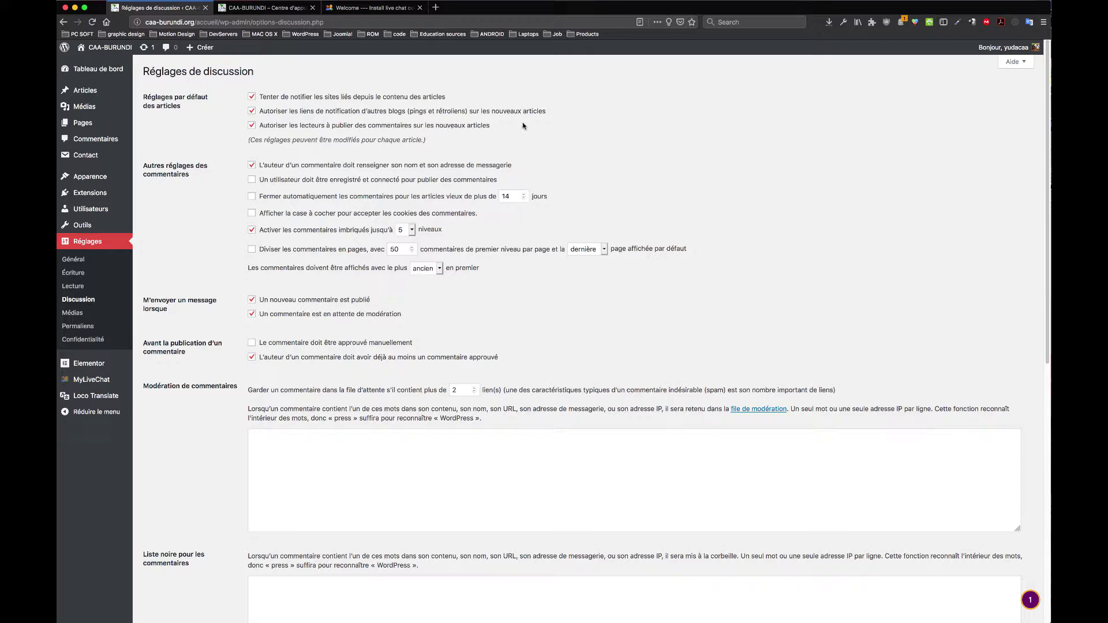
{"action": "left_click_drag", "start_coordinate": [546, 111], "coordinate": [319, 112]}
{"action": "left_click_drag", "start_coordinate": [446, 97], "coordinate": [271, 97]}
{"action": "left_click_drag", "start_coordinate": [426, 180], "coordinate": [262, 179]}
{"action": "left_click", "coordinate": [261, 172]}
Step: Look over the Médias and Permaliens settings, then switch to the homepage tab
{"action": "left_click", "coordinate": [77, 315]}
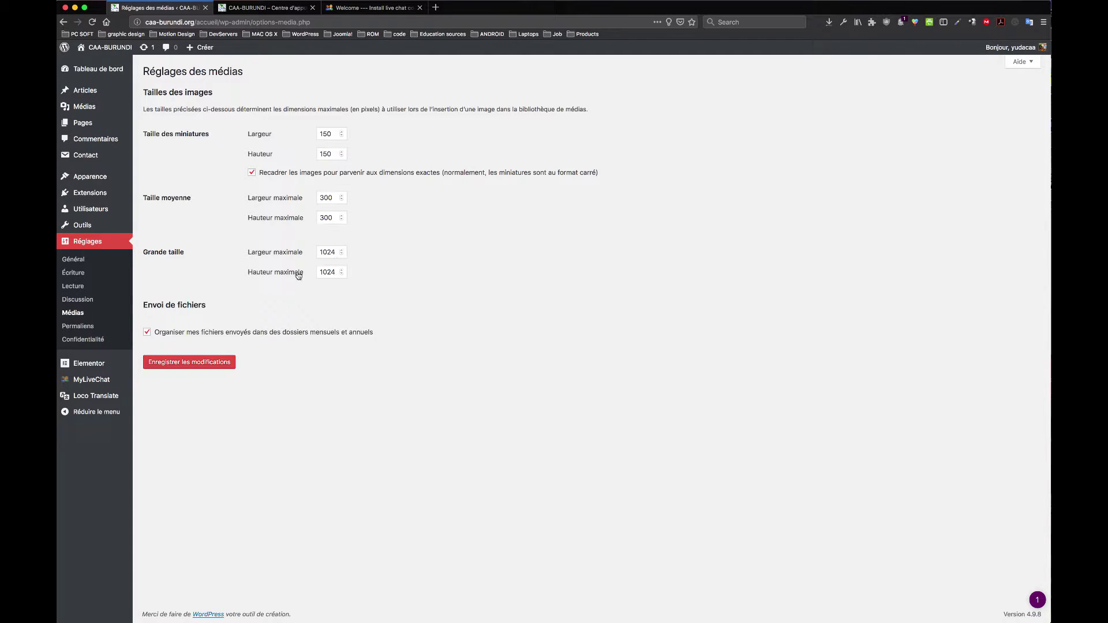
{"action": "left_click", "coordinate": [82, 329]}
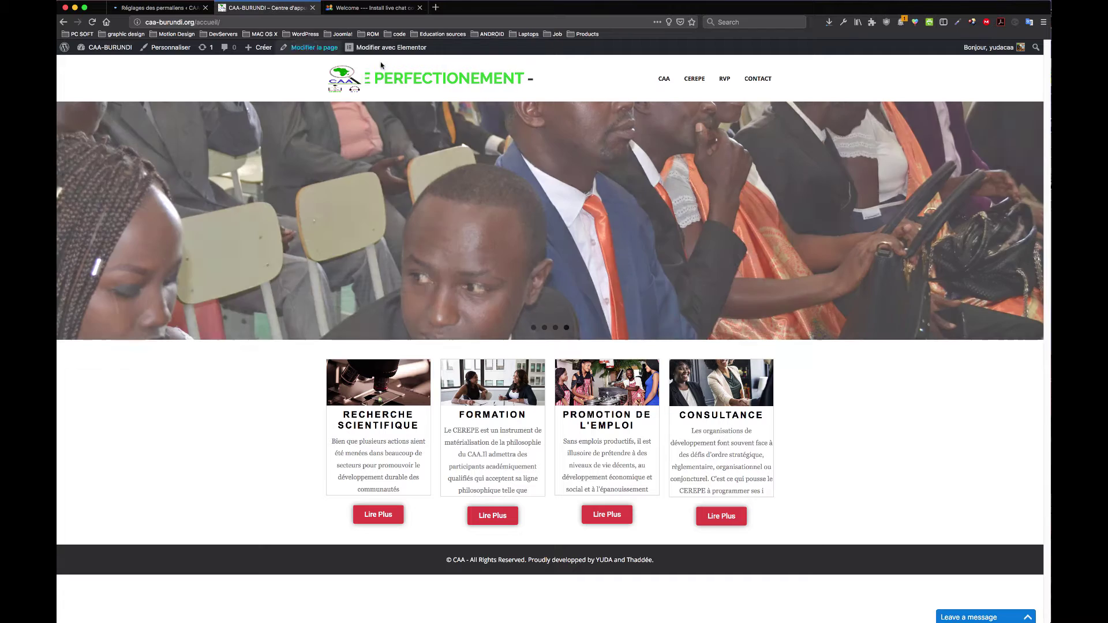
{"action": "left_click", "coordinate": [263, 7]}
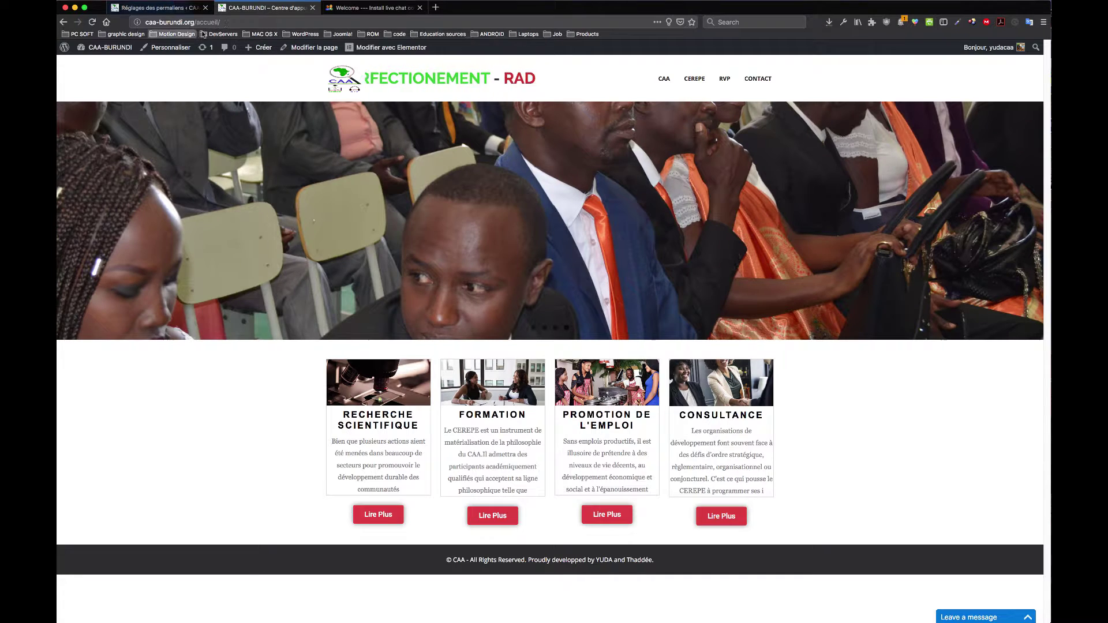
Step: Reload the CAA-BURUNDI homepage, open an article via Lire Plus, then return to Permaliens
{"action": "left_click", "coordinate": [201, 23]}
{"action": "key", "text": "Return"}
{"action": "left_click", "coordinate": [201, 23]}
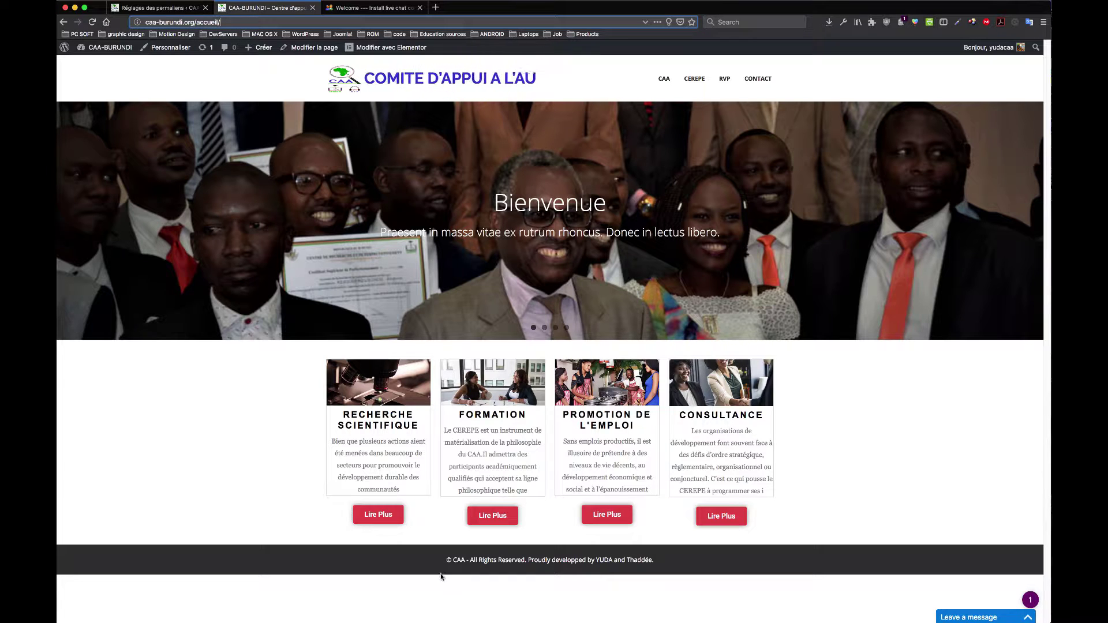
{"action": "left_click", "coordinate": [382, 514]}
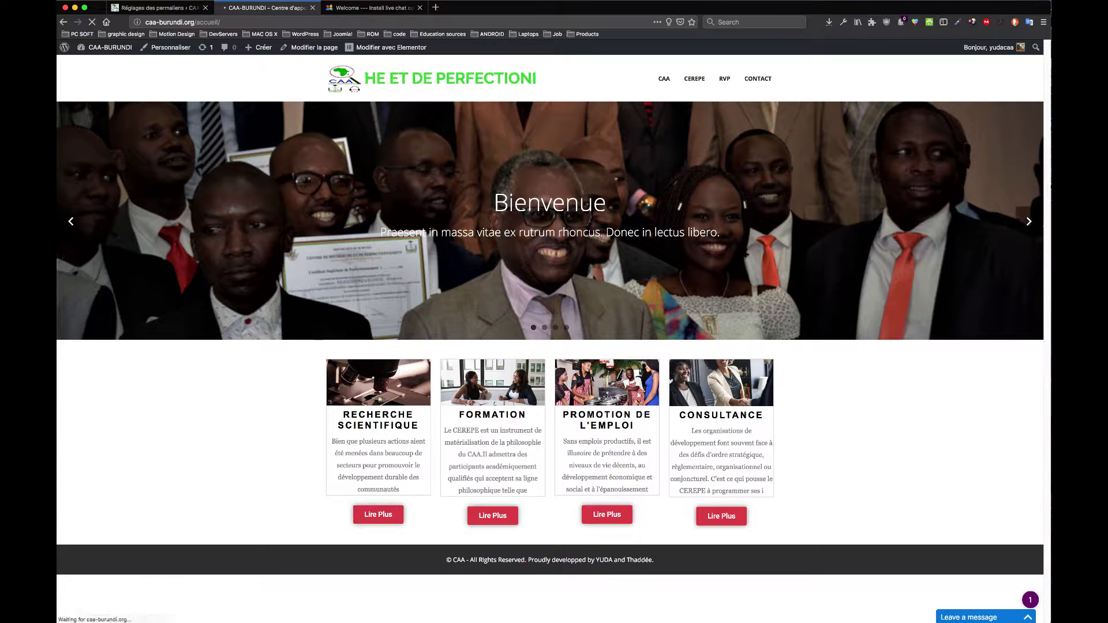
{"action": "left_click", "coordinate": [238, 22]}
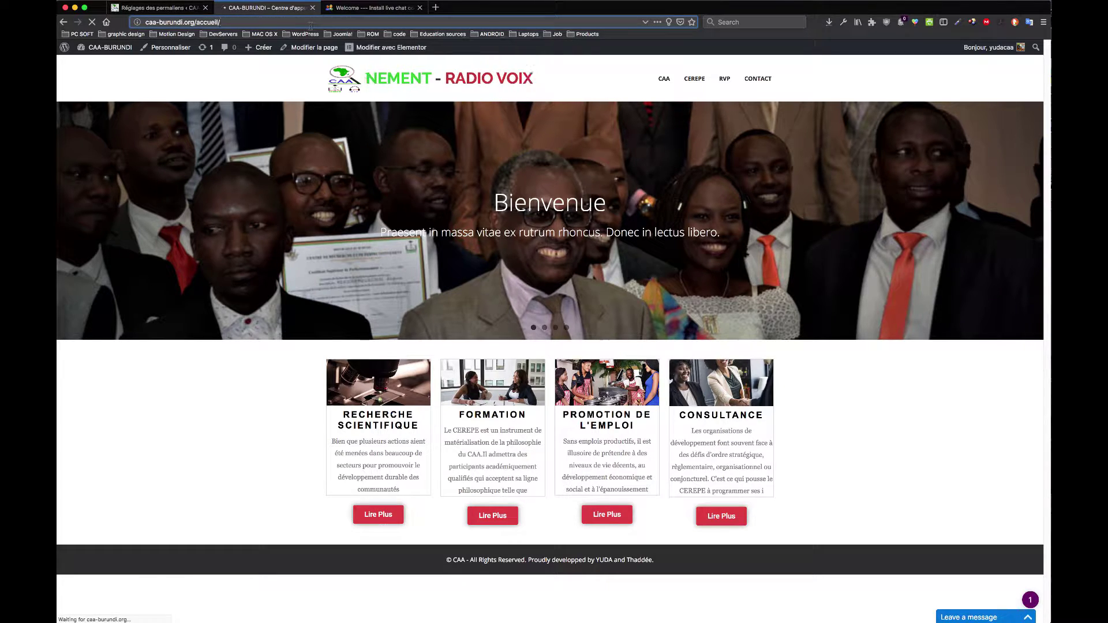
{"action": "mouse_move", "coordinate": [276, 50]}
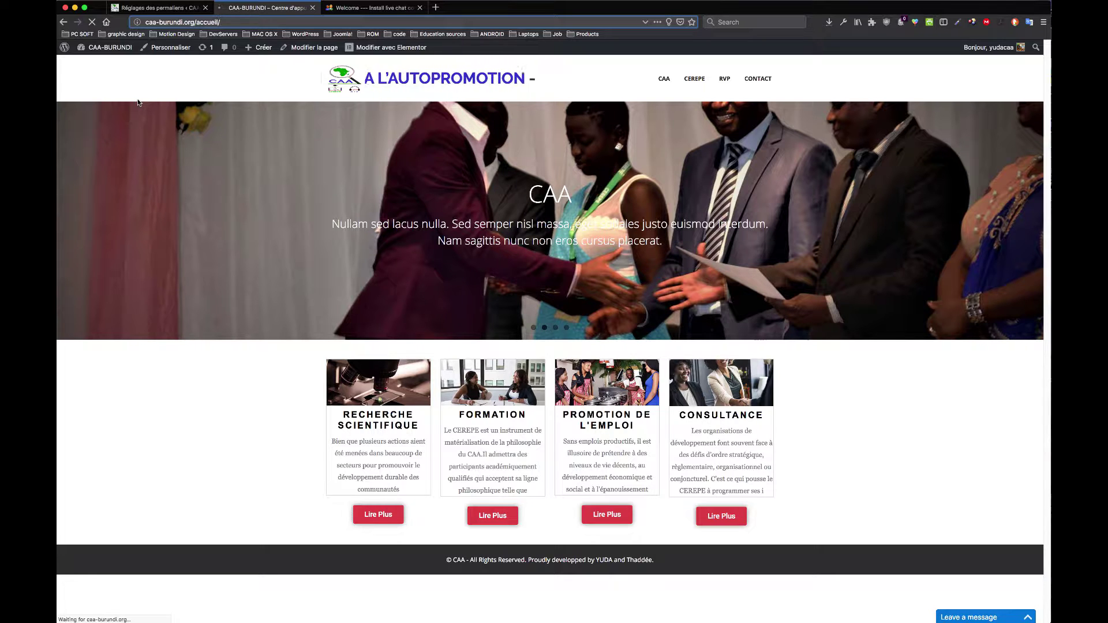
{"action": "left_click", "coordinate": [174, 9]}
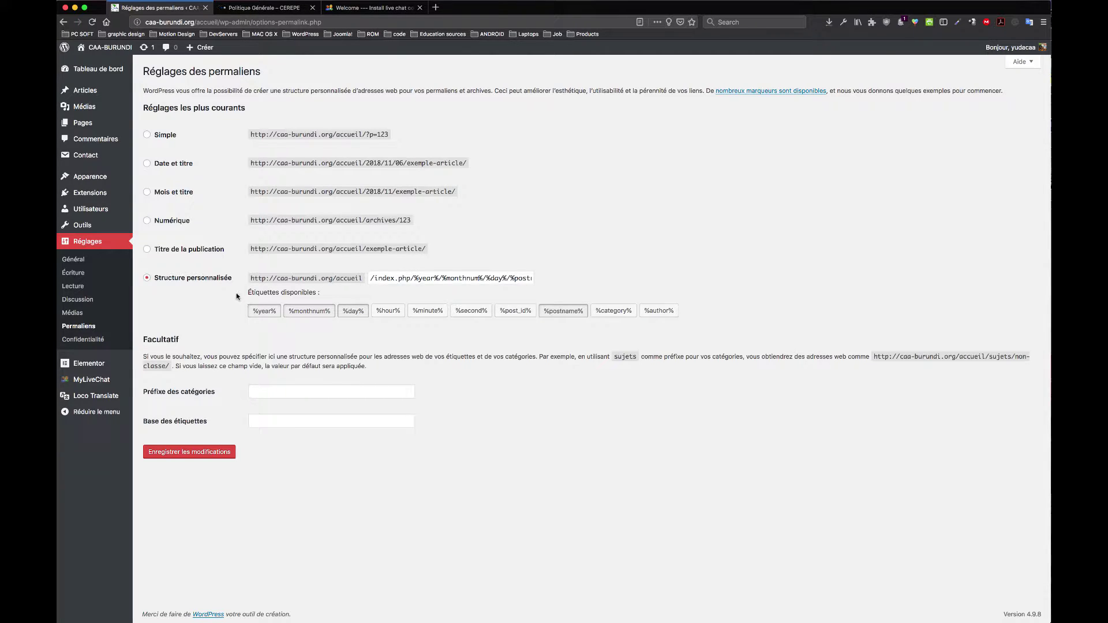
Step: Compare the Politique Générale article's web address with the Permalinks settings
{"action": "left_click", "coordinate": [256, 8]}
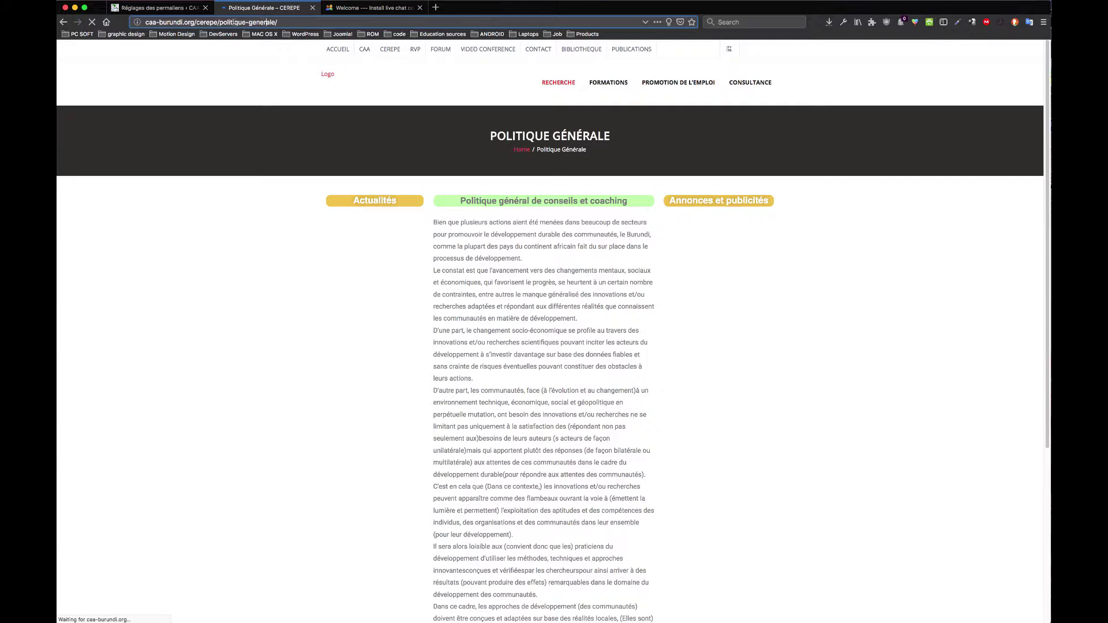
{"action": "left_click", "coordinate": [284, 22]}
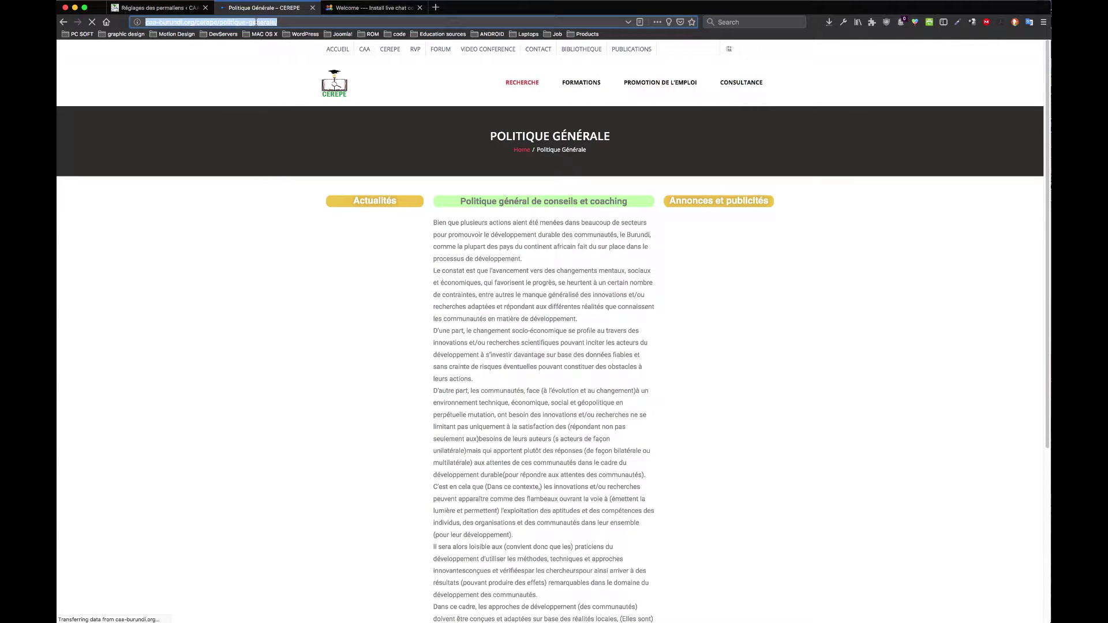
{"action": "left_click", "coordinate": [296, 22]}
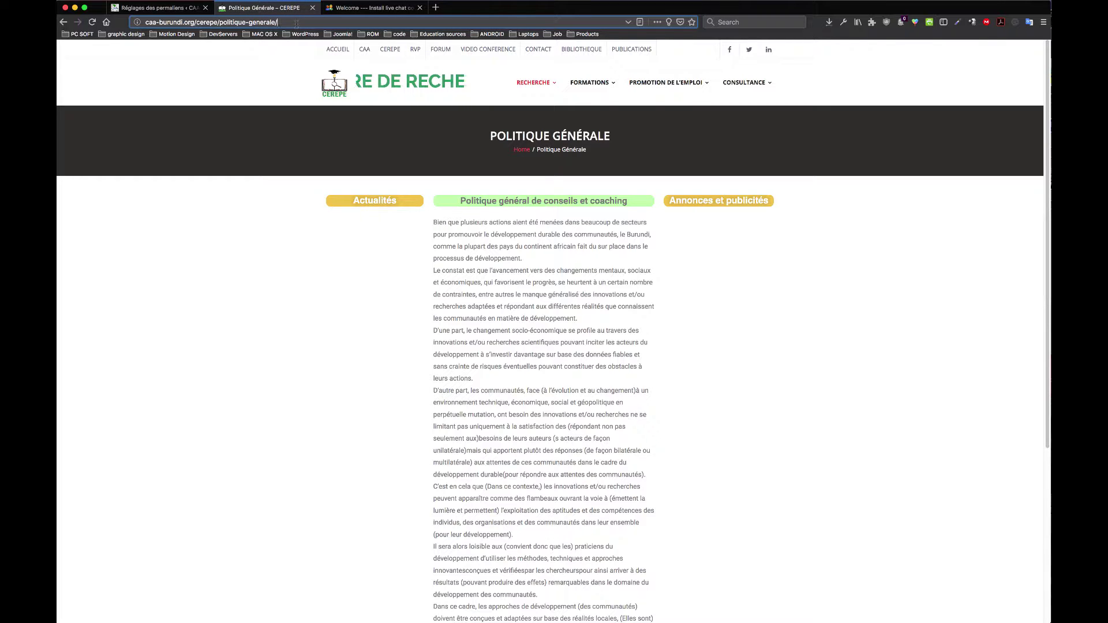
{"action": "left_click", "coordinate": [161, 8]}
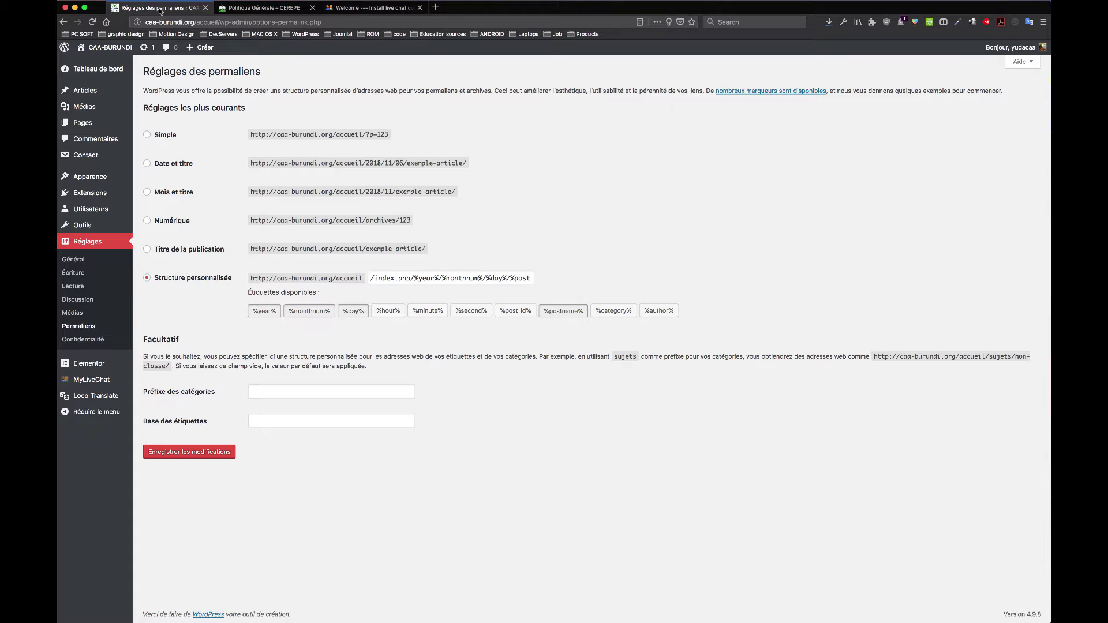
{"action": "left_click", "coordinate": [237, 8]}
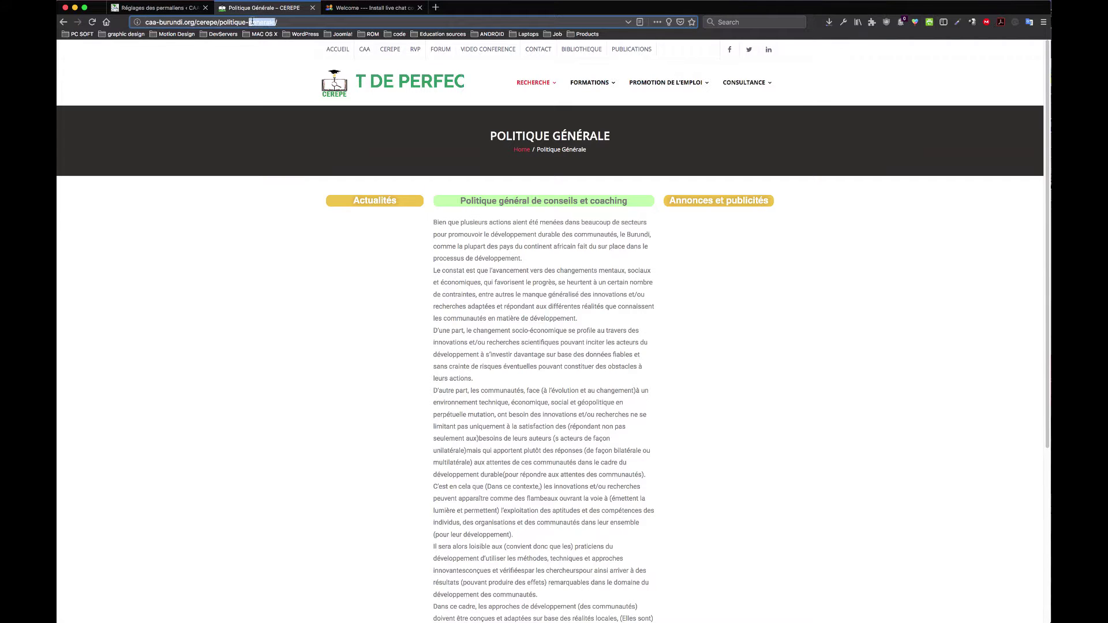
{"action": "left_click", "coordinate": [287, 22]}
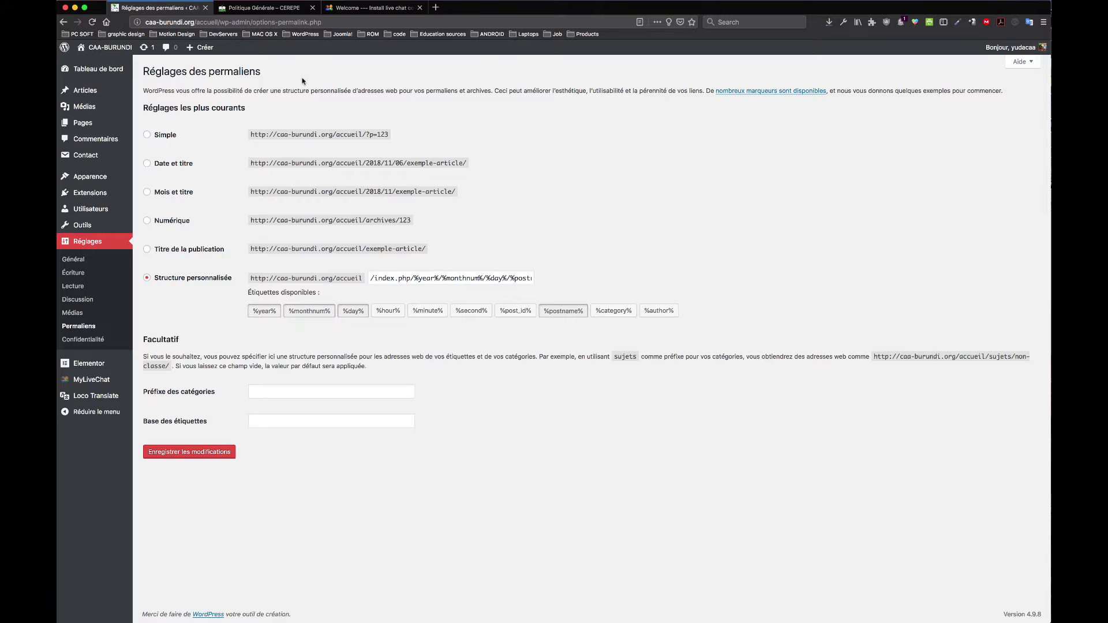
Step: Switch permalinks to Simple, then back to a blank custom structure
{"action": "left_click", "coordinate": [159, 8]}
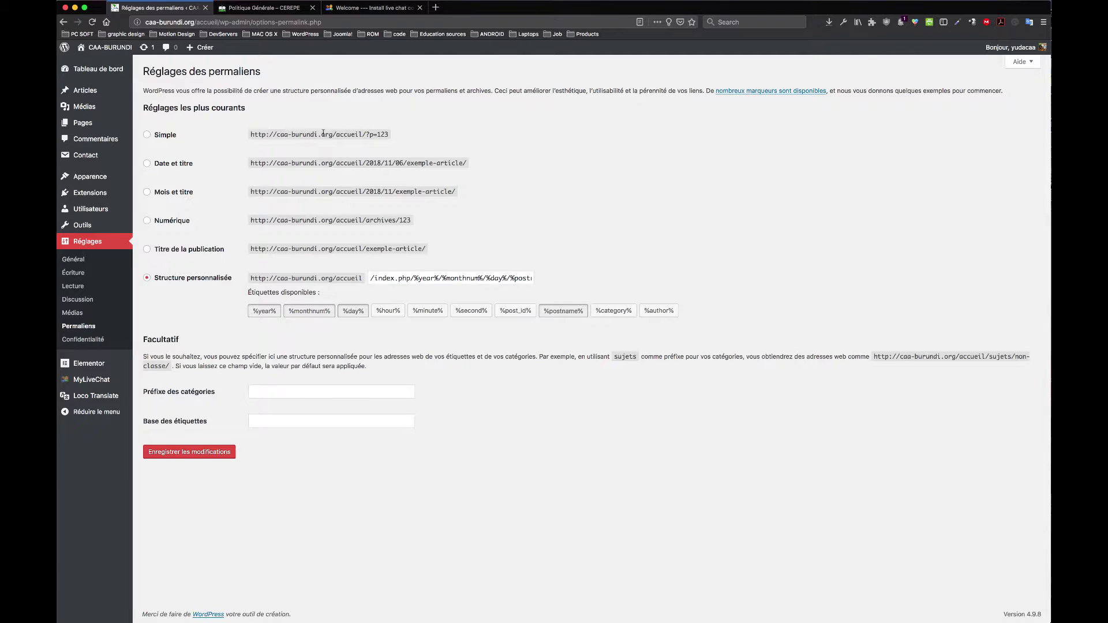
{"action": "left_click", "coordinate": [166, 138]}
{"action": "left_click", "coordinate": [210, 281]}
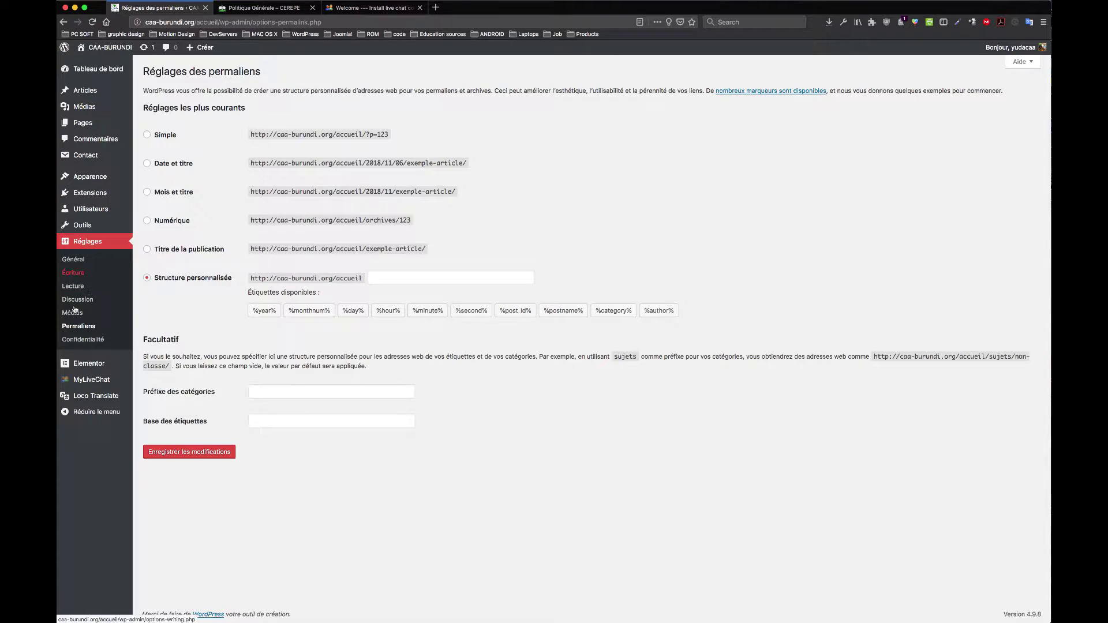
Step: Check the Confidentialité settings and Elementor's Mes modèles, then open Toutes les pages in a new tab
{"action": "left_click", "coordinate": [95, 341]}
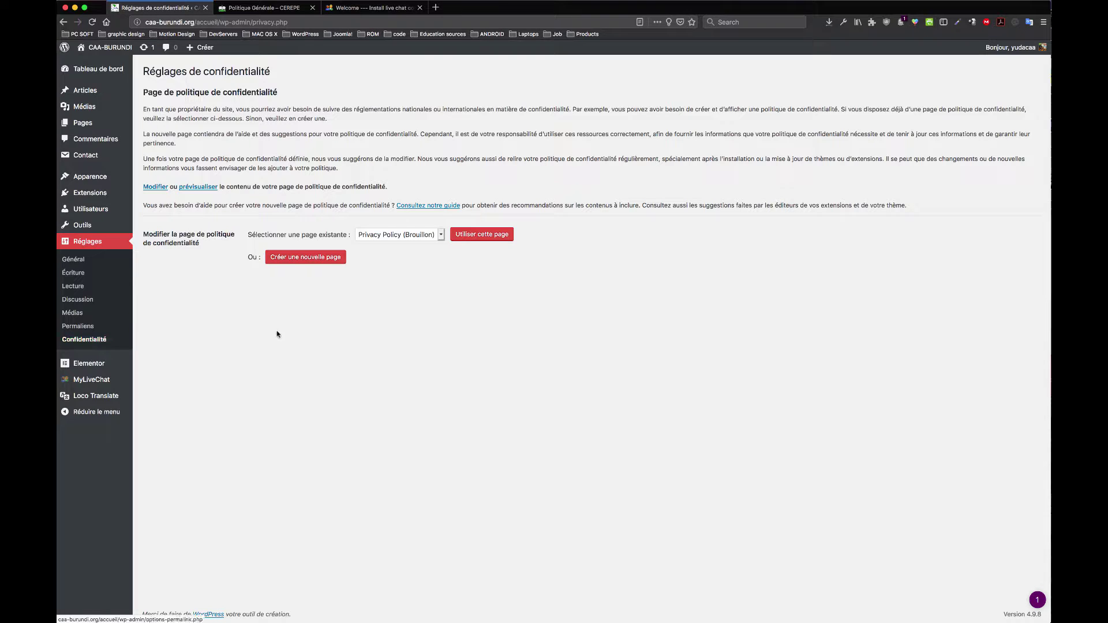
{"action": "mouse_move", "coordinate": [94, 367]}
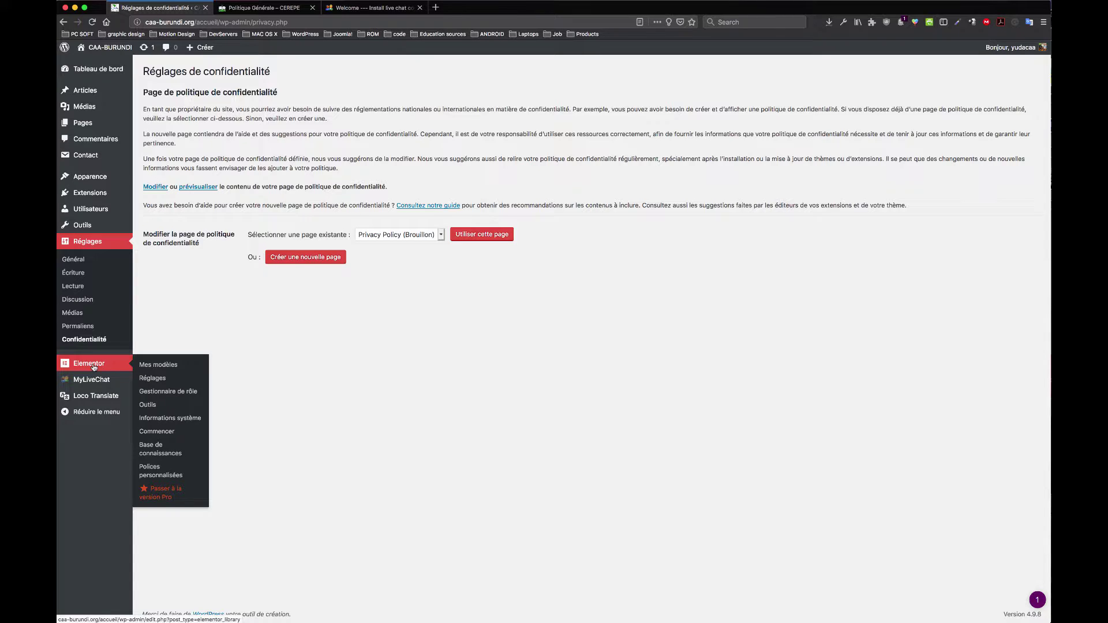
{"action": "left_click", "coordinate": [94, 367]}
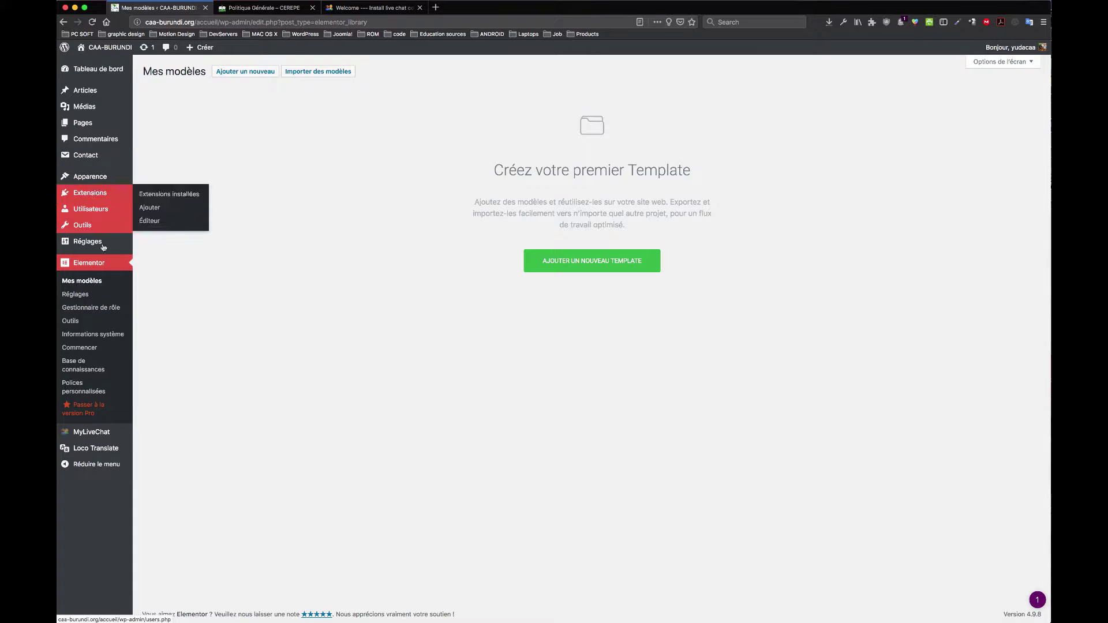
{"action": "left_click", "coordinate": [84, 124], "text": "super"}
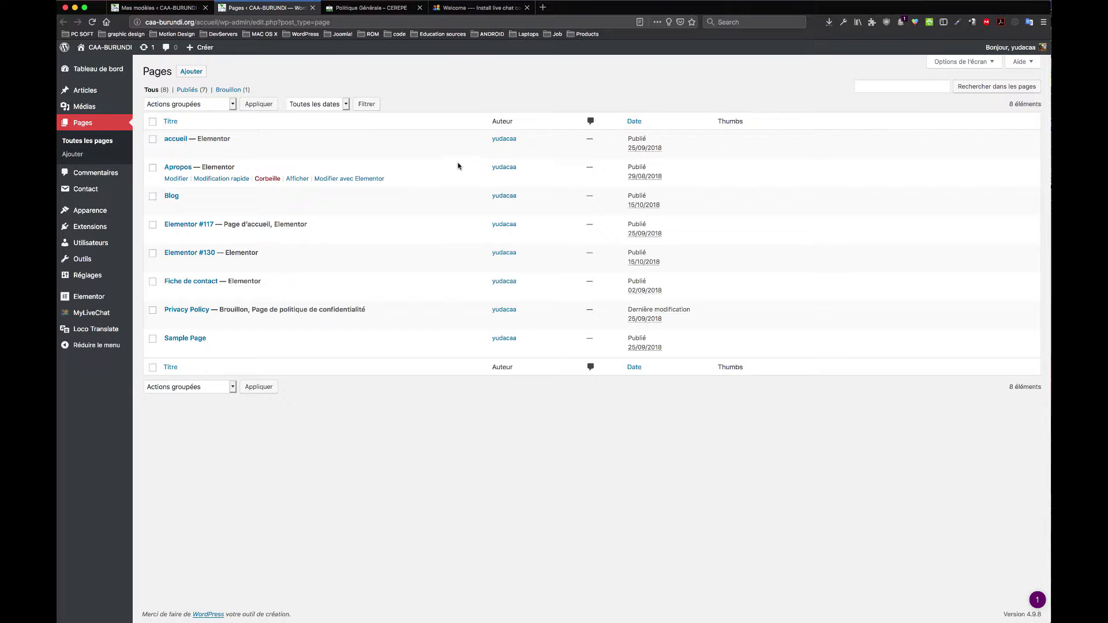
Step: Open the Elementor #117 home page and launch it with 'Modifier avec Elementor'
{"action": "left_click", "coordinate": [206, 227]}
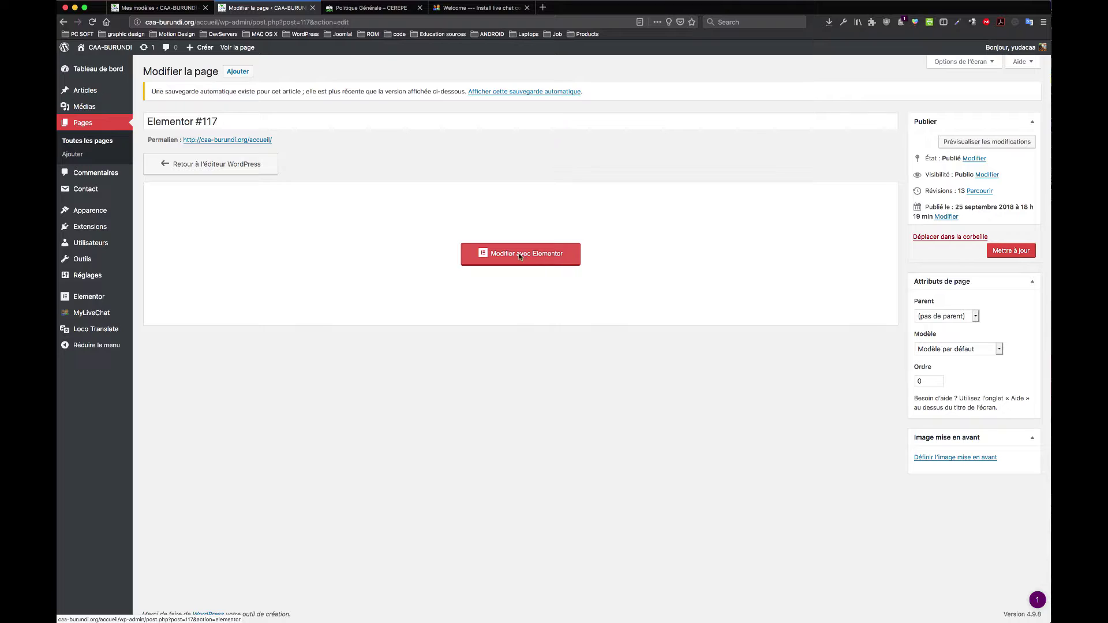
{"action": "left_click", "coordinate": [512, 255]}
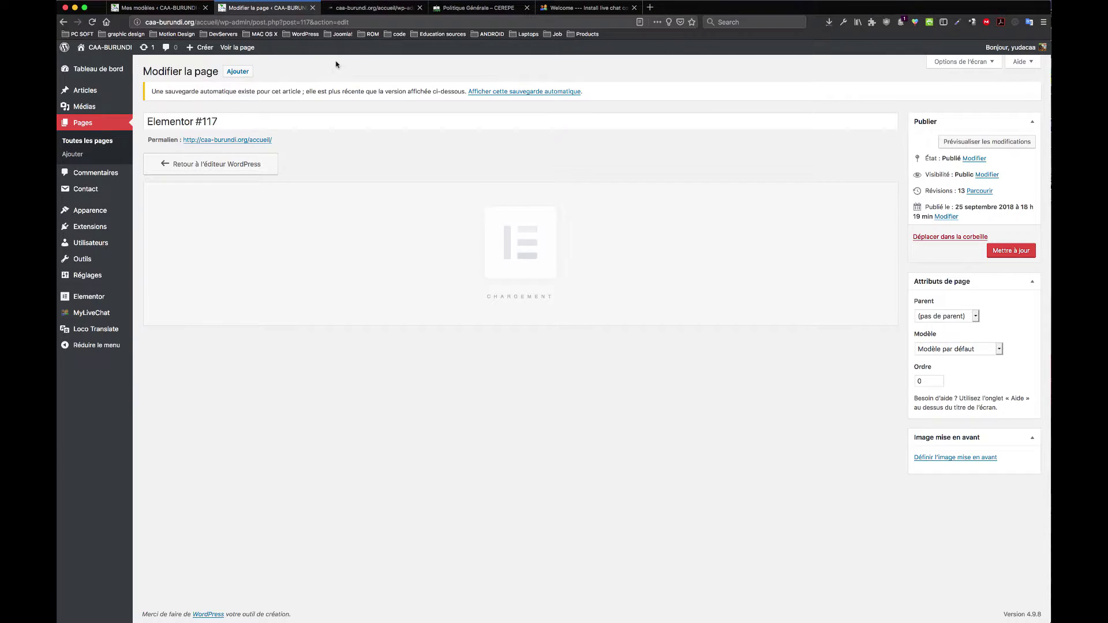
Step: In the Elementor tab, open the first column's Recherche Scientifique image box settings
{"action": "left_click", "coordinate": [355, 9]}
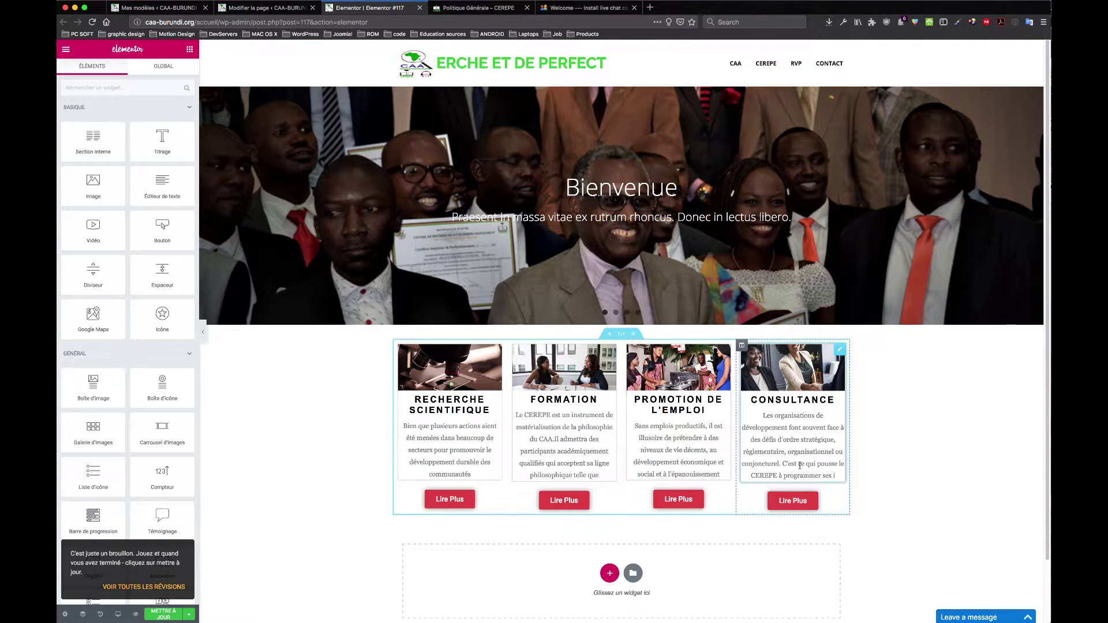
{"action": "scroll", "coordinate": [797, 402], "scroll_direction": "down", "scroll_amount": 2}
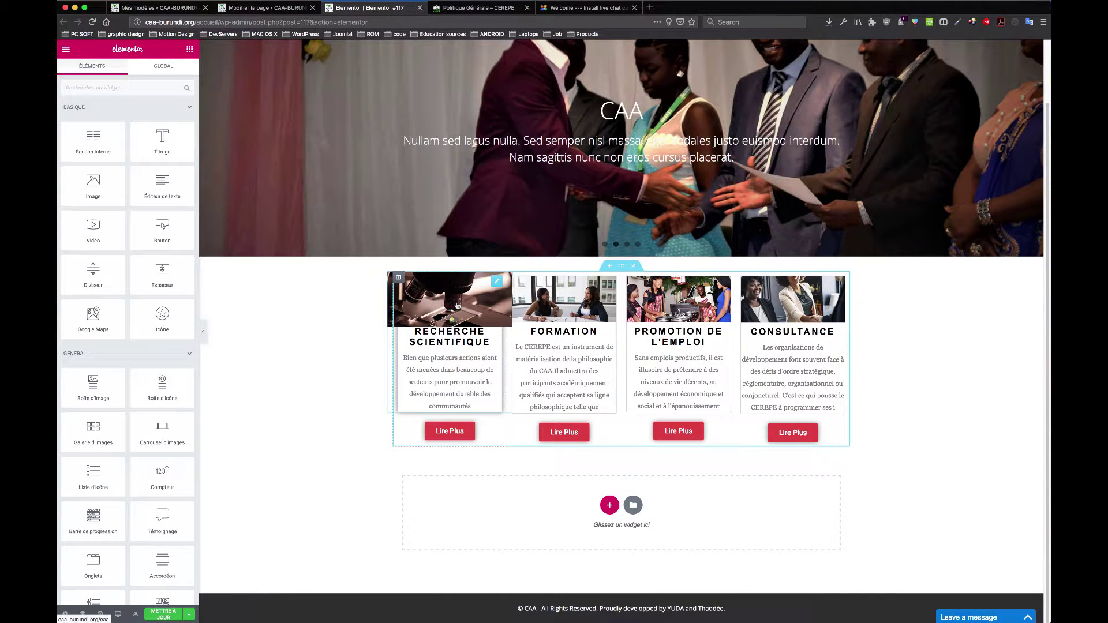
{"action": "left_click", "coordinate": [456, 306]}
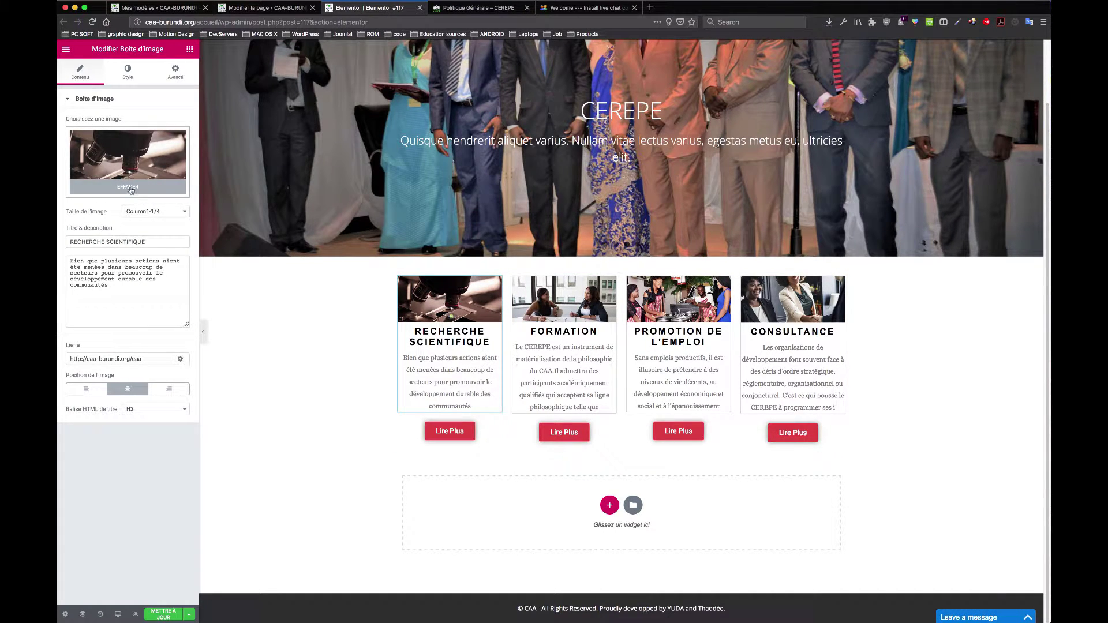
Step: Replace the microscope photo with the DSC_0355 group photo from the media library
{"action": "left_click", "coordinate": [139, 188]}
{"action": "left_click", "coordinate": [132, 171]}
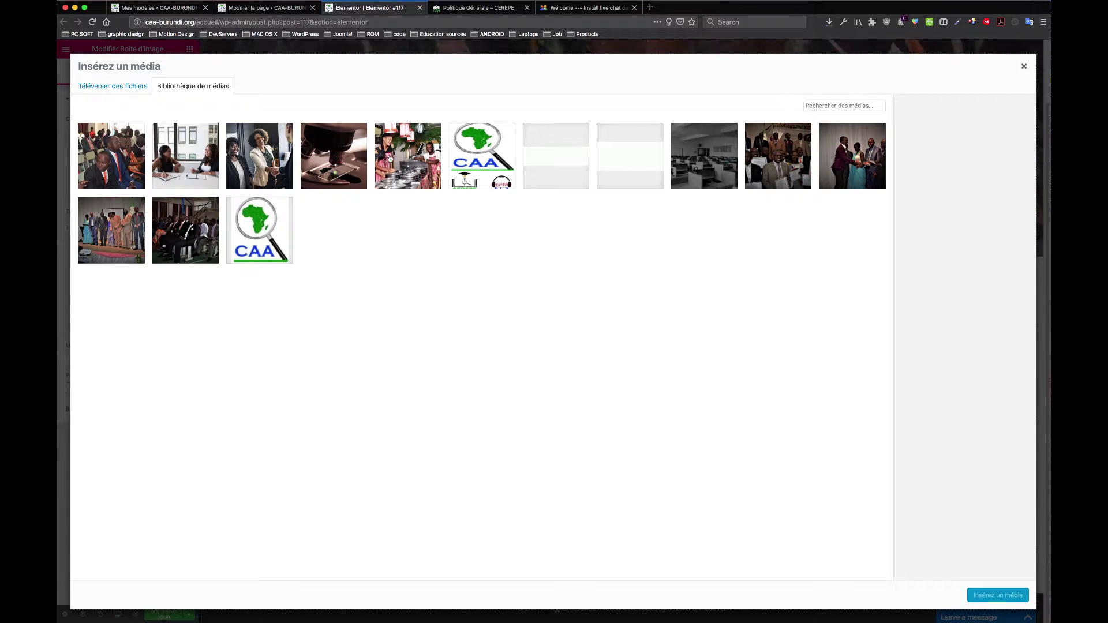
{"action": "left_click", "coordinate": [762, 161]}
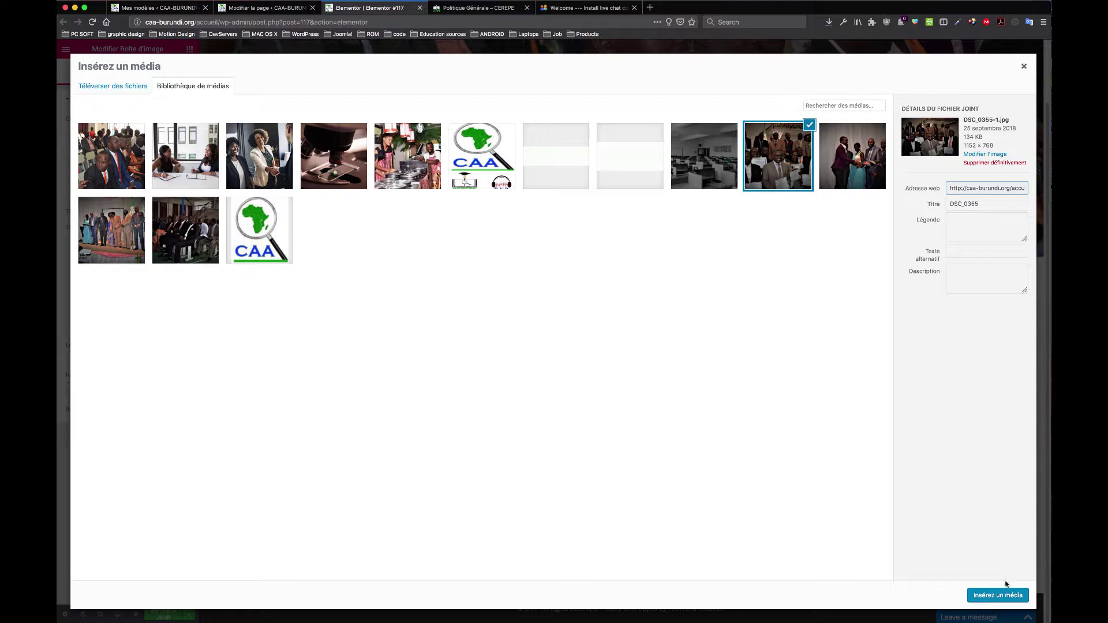
{"action": "left_click", "coordinate": [1003, 601]}
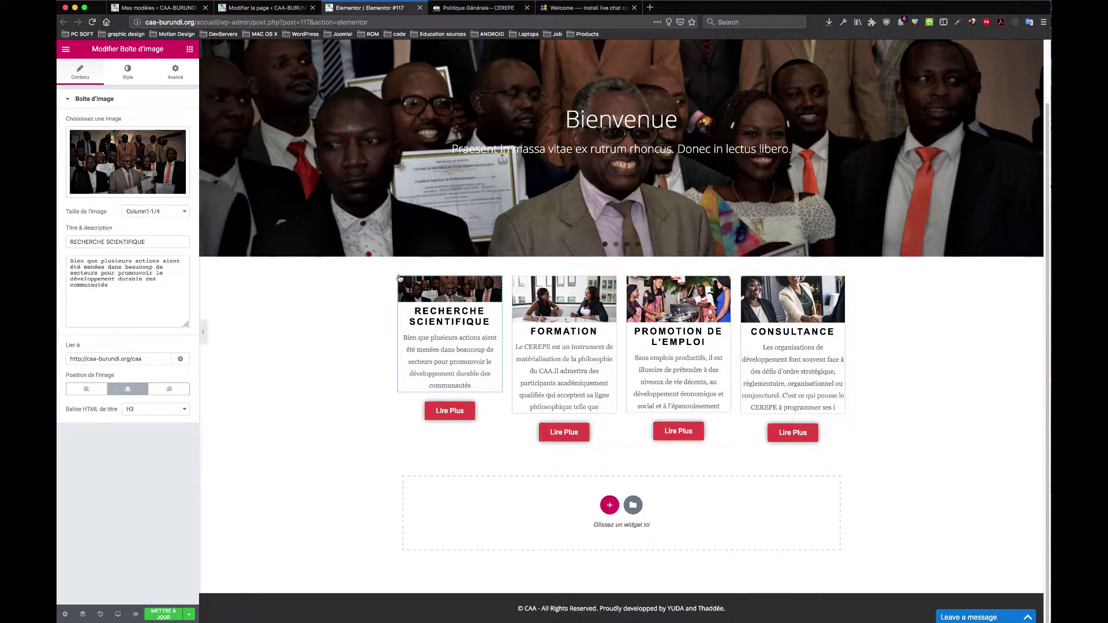
Step: Try image sizes Column2-1/1, Column2-1/4, Column2-3/5 and Column2-2/3
{"action": "left_click", "coordinate": [166, 211]}
{"action": "left_click", "coordinate": [167, 211]}
{"action": "left_click", "coordinate": [167, 211]}
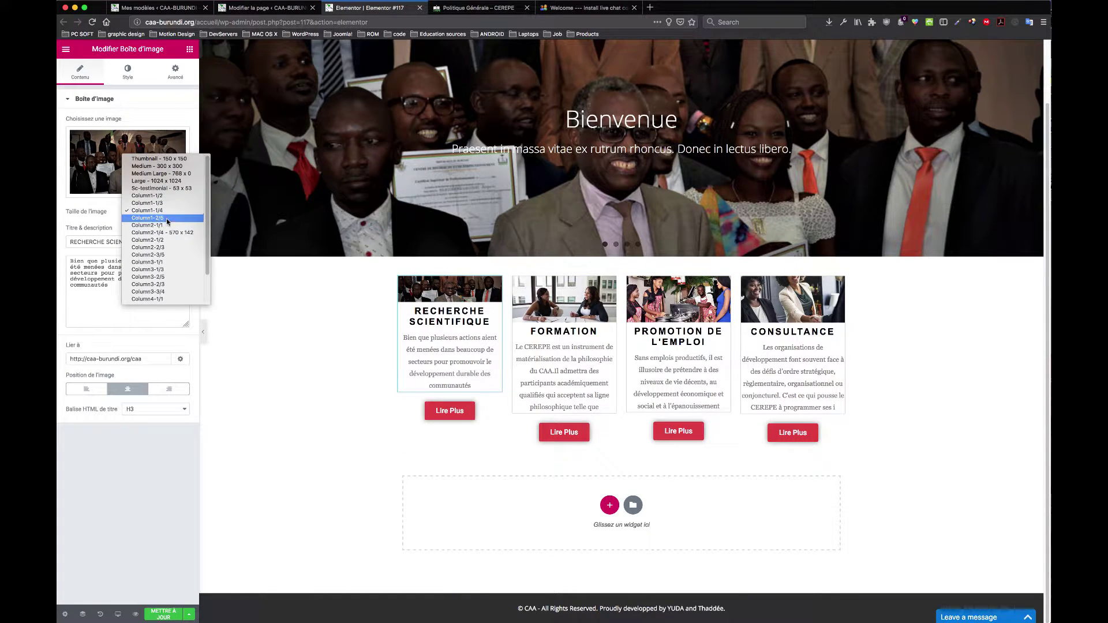
{"action": "left_click", "coordinate": [167, 225]}
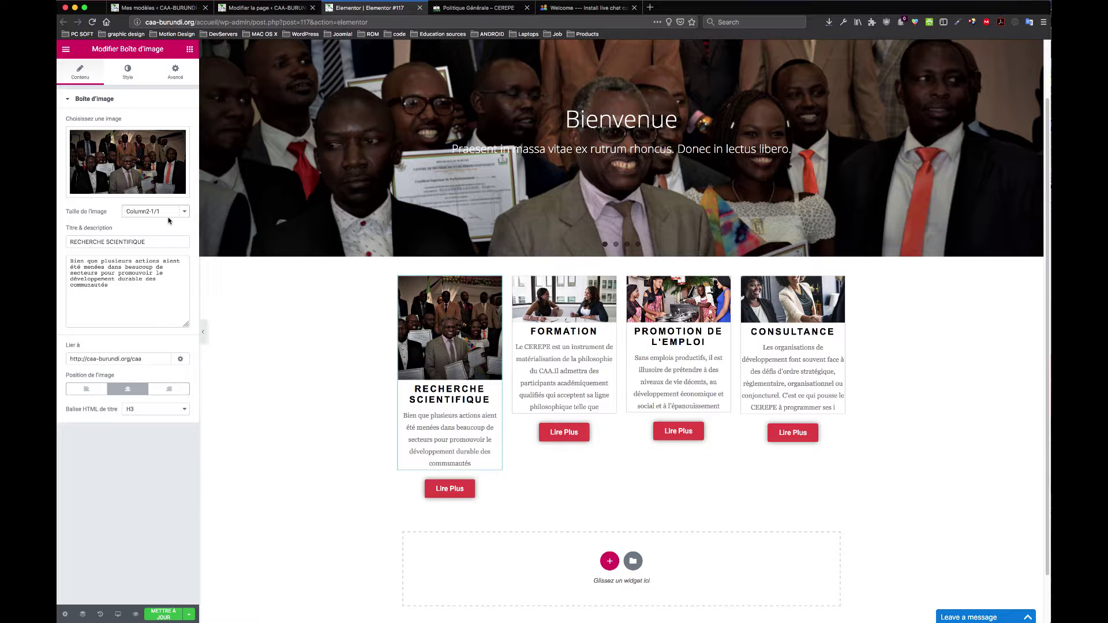
{"action": "left_click", "coordinate": [168, 211]}
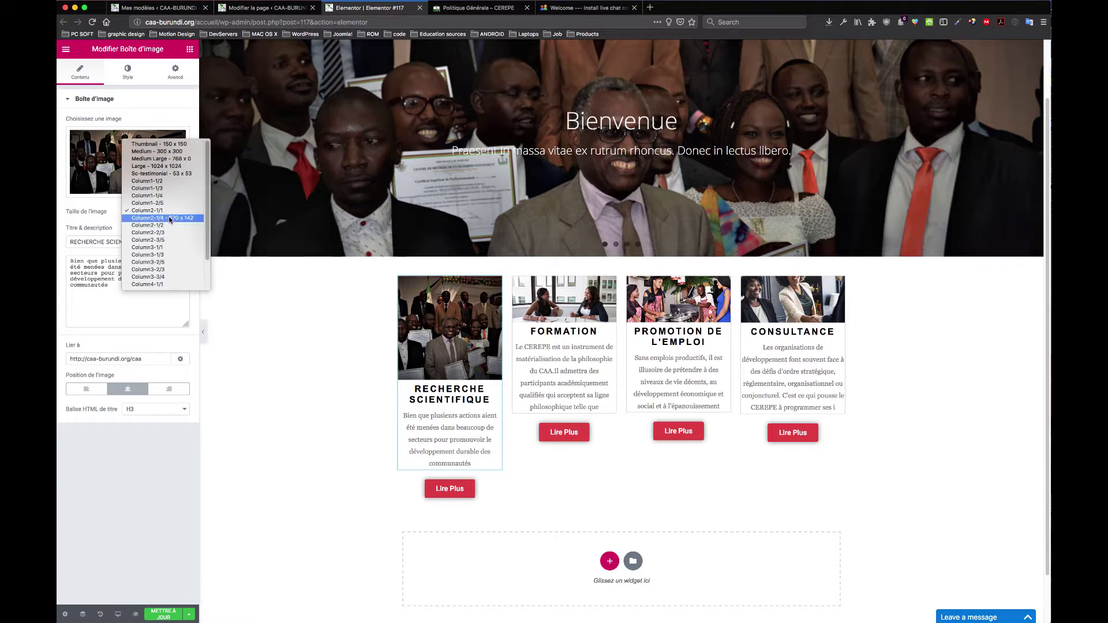
{"action": "left_click", "coordinate": [171, 219]}
{"action": "left_click", "coordinate": [168, 212]}
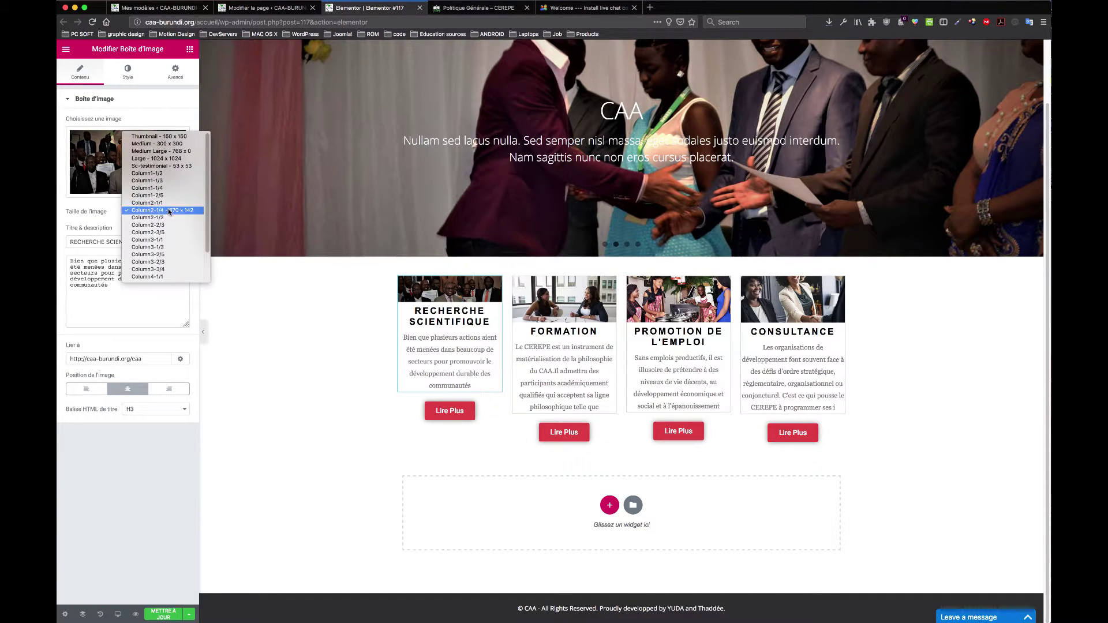
{"action": "left_click", "coordinate": [171, 233]}
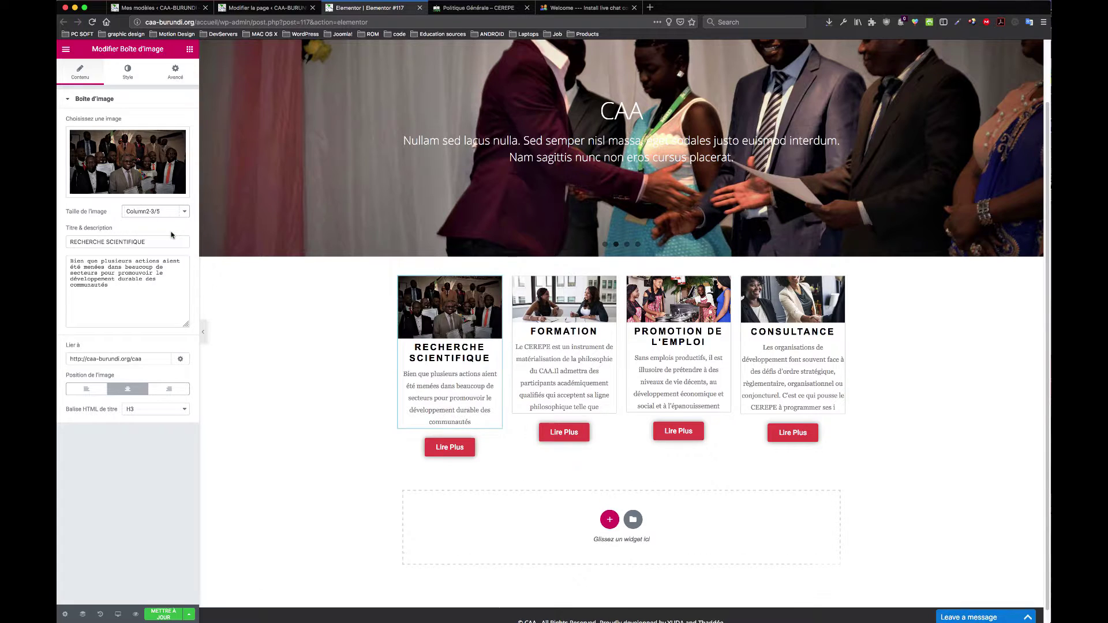
{"action": "left_click", "coordinate": [172, 217]}
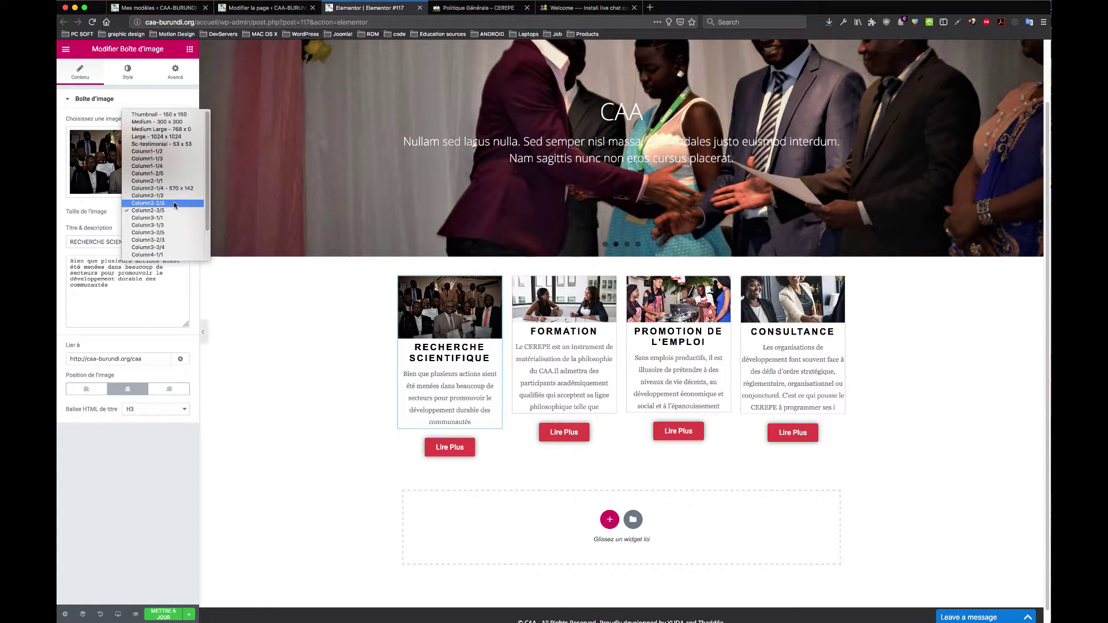
{"action": "left_click", "coordinate": [174, 206]}
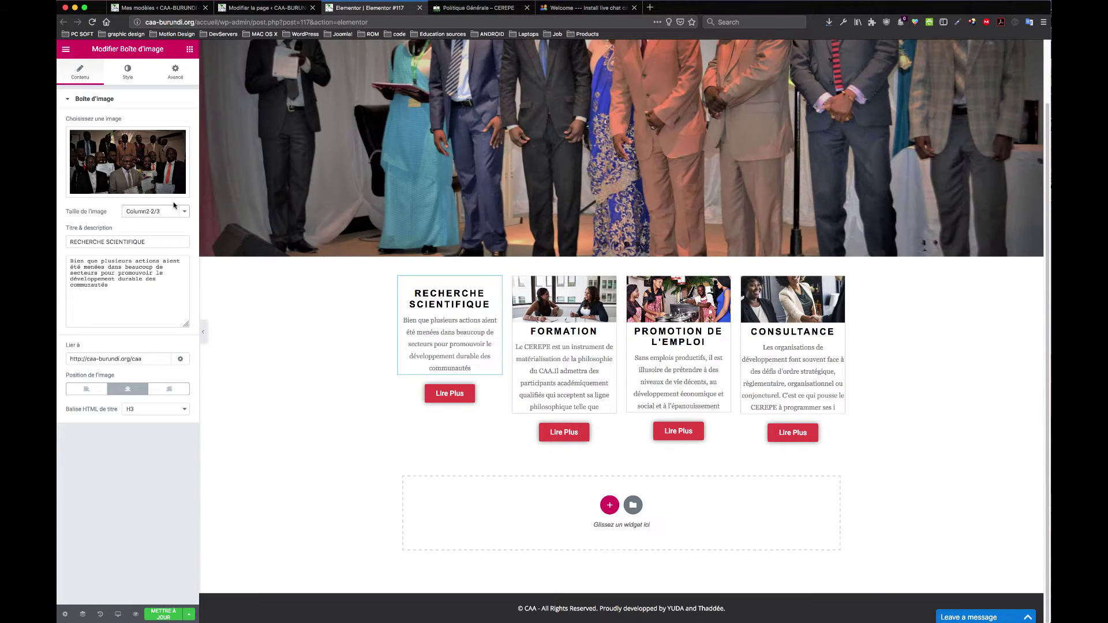
Step: Try Column2-1/2, Column2-2/3 and Column4-3/4, then settle back on Column1-1/4
{"action": "left_click", "coordinate": [172, 216]}
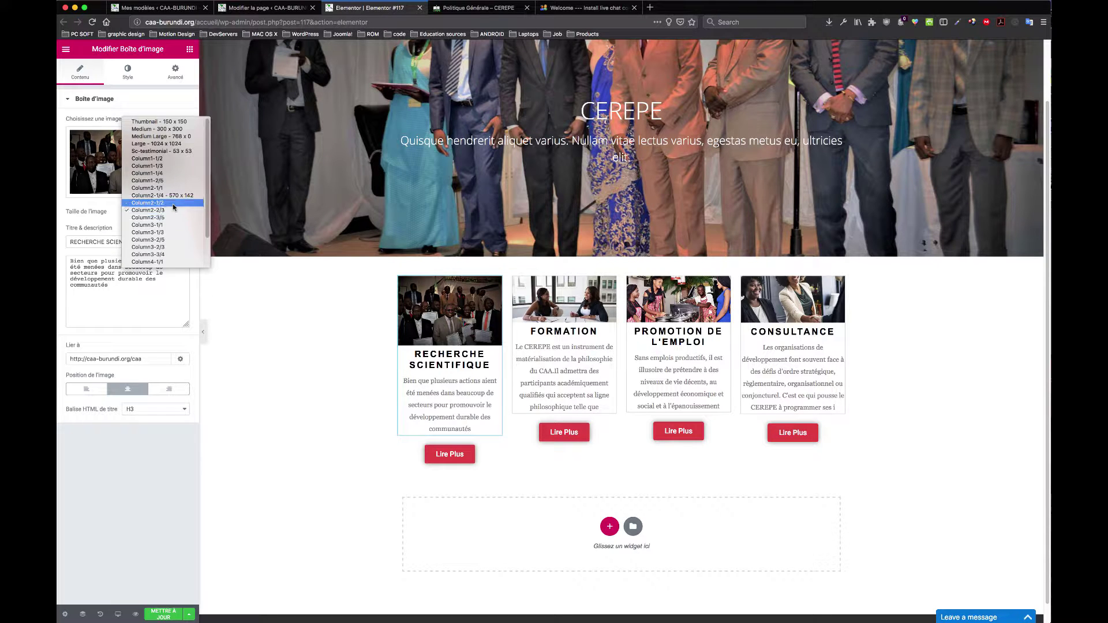
{"action": "left_click", "coordinate": [174, 206]}
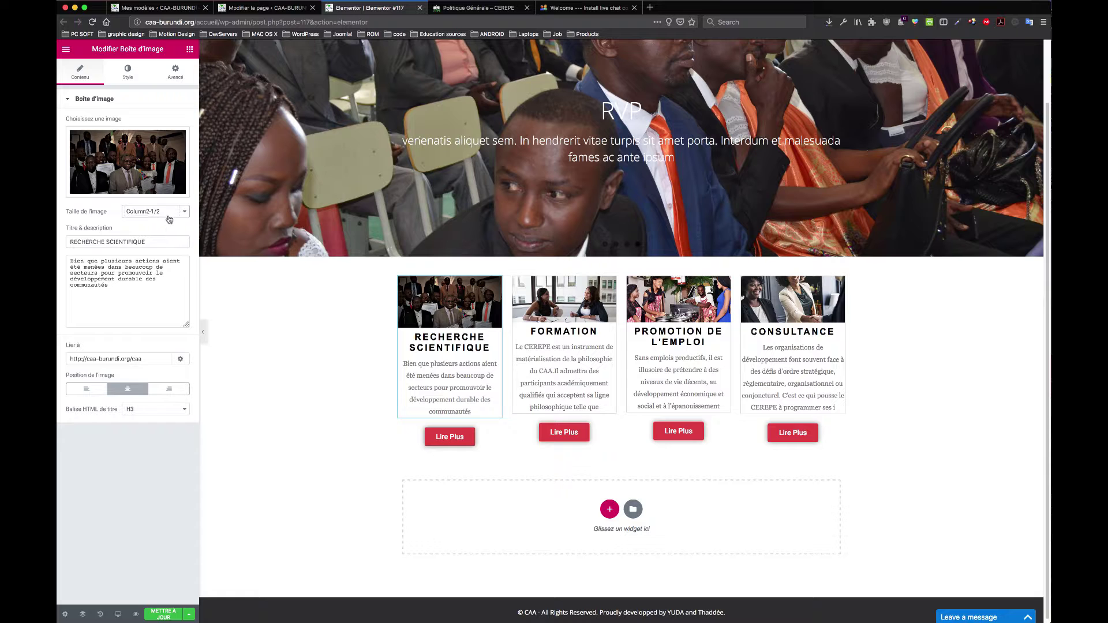
{"action": "left_click", "coordinate": [172, 215]}
{"action": "left_click", "coordinate": [175, 233]}
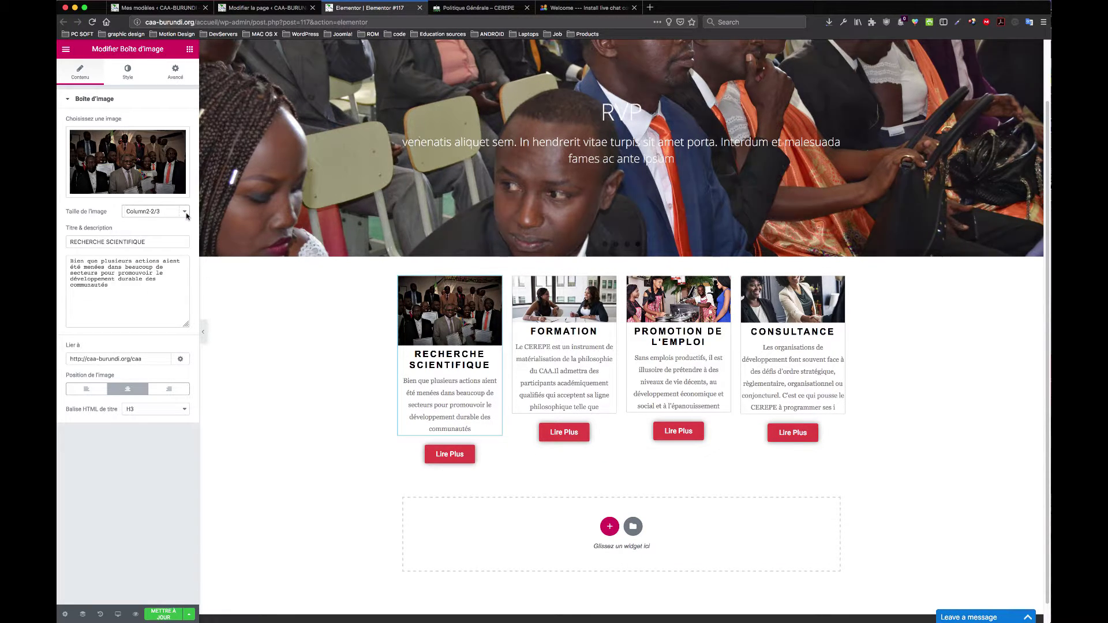
{"action": "left_click", "coordinate": [187, 216]}
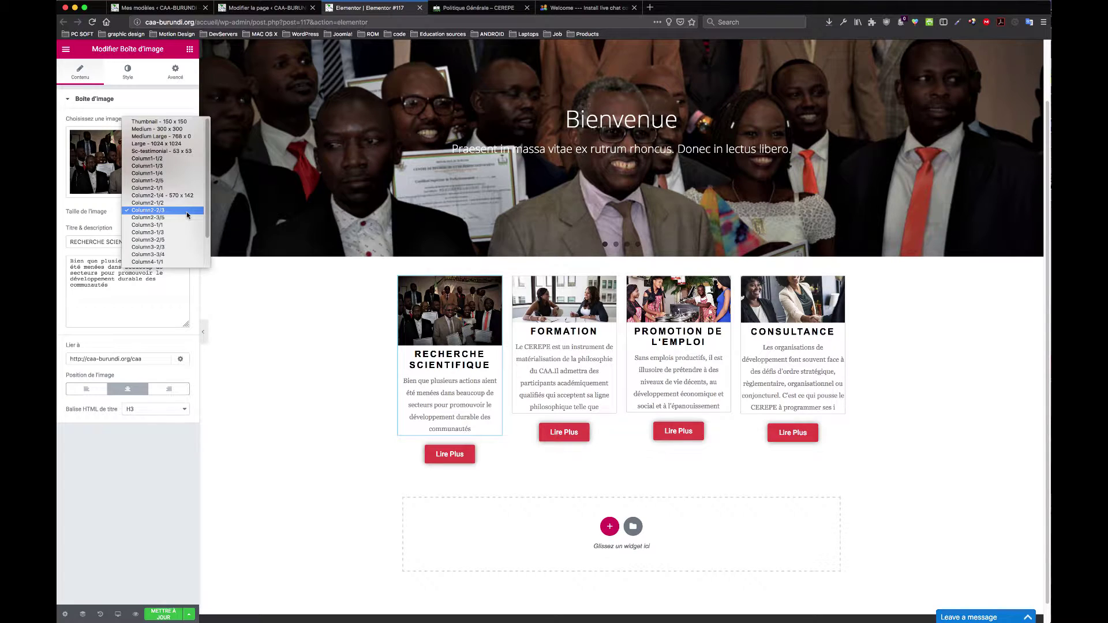
{"action": "scroll", "coordinate": [173, 243], "scroll_direction": "down", "scroll_amount": 2}
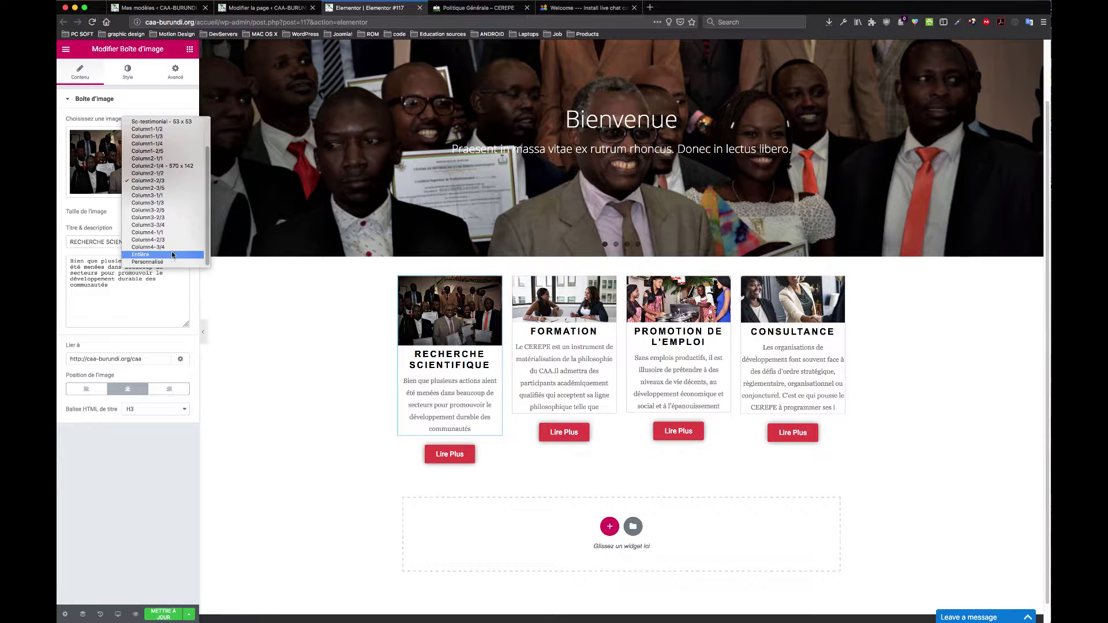
{"action": "left_click", "coordinate": [180, 248]}
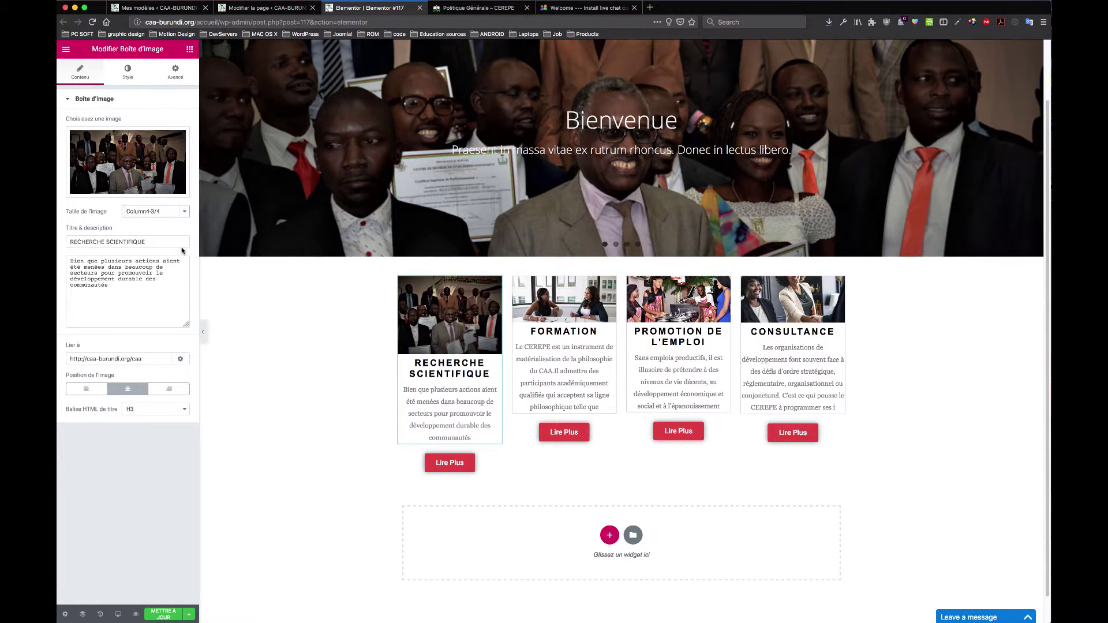
{"action": "left_click", "coordinate": [185, 214]}
{"action": "left_click", "coordinate": [185, 211]}
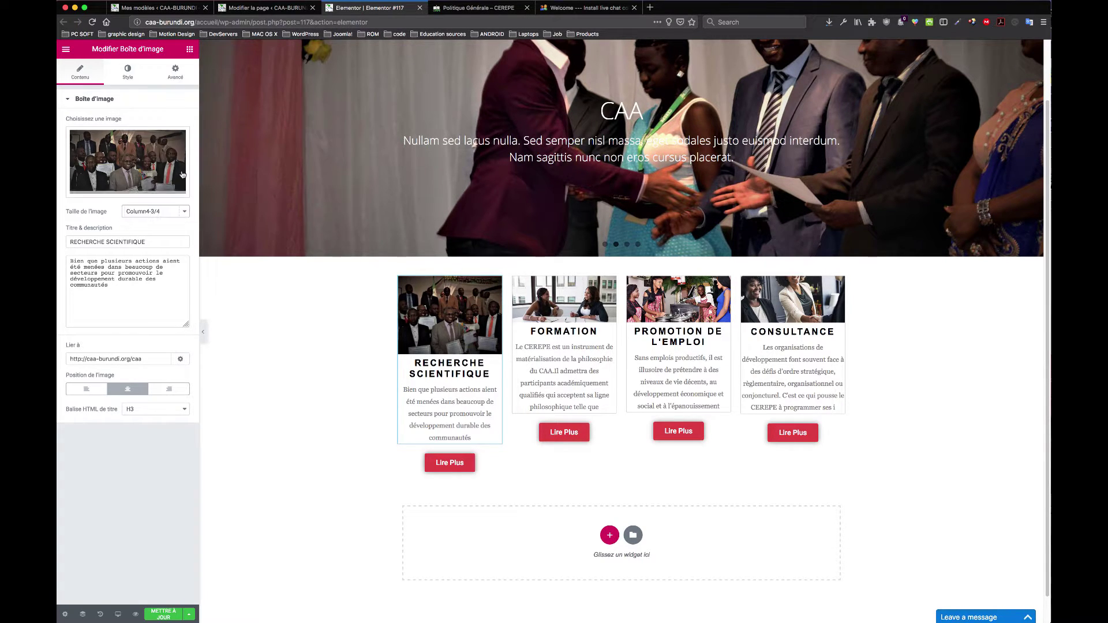
{"action": "left_click", "coordinate": [184, 212]}
{"action": "scroll", "coordinate": [173, 167], "scroll_direction": "up", "scroll_amount": 3}
{"action": "left_click", "coordinate": [167, 126]}
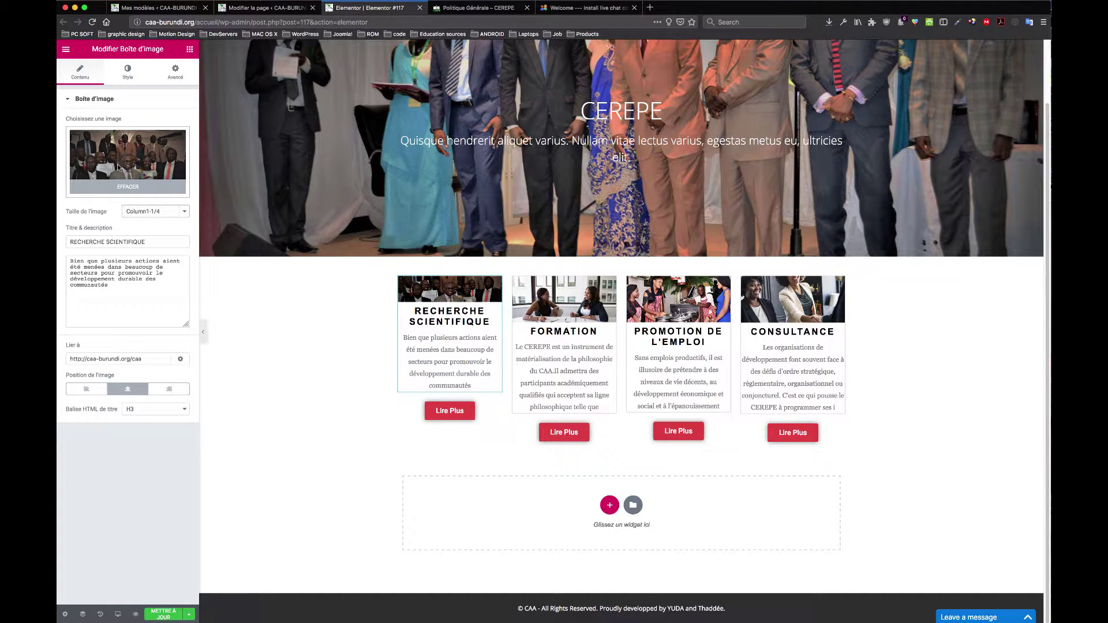
Step: Browse the media library's photos and put the microscope photo back into the box
{"action": "left_click", "coordinate": [137, 161]}
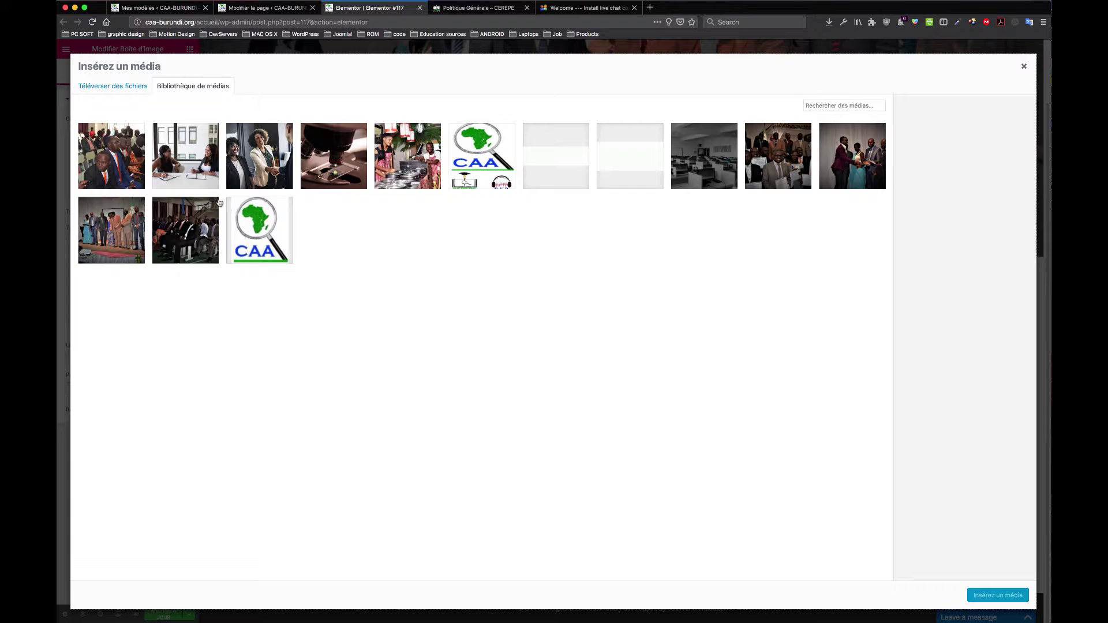
{"action": "left_click", "coordinate": [342, 159]}
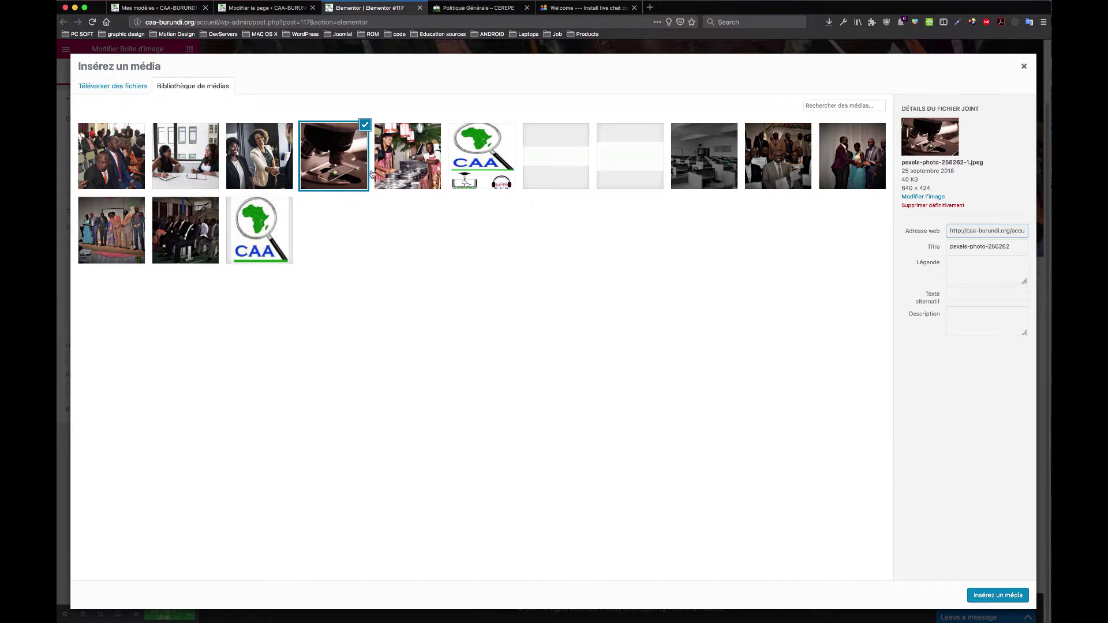
{"action": "left_click", "coordinate": [194, 154]}
{"action": "left_click", "coordinate": [423, 163]}
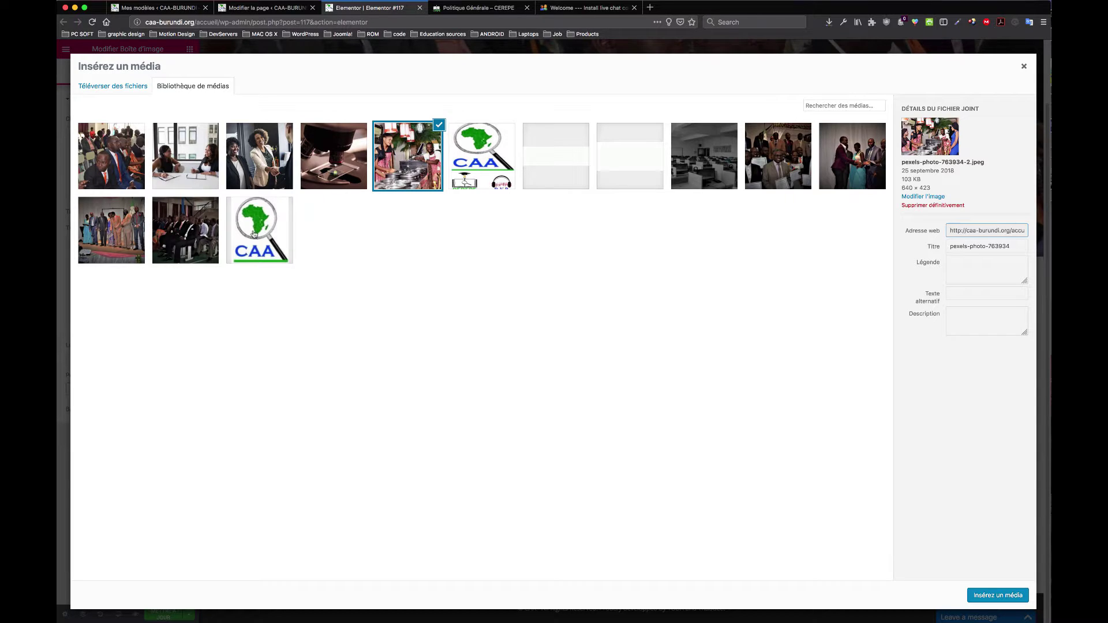
{"action": "left_click", "coordinate": [177, 160]}
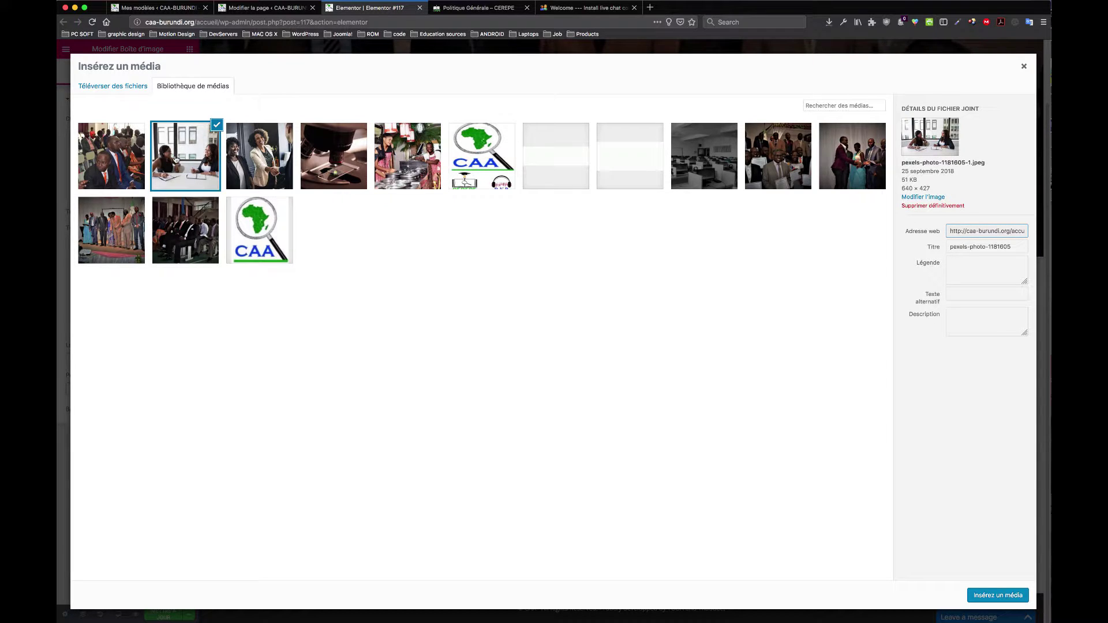
{"action": "left_click", "coordinate": [698, 156]}
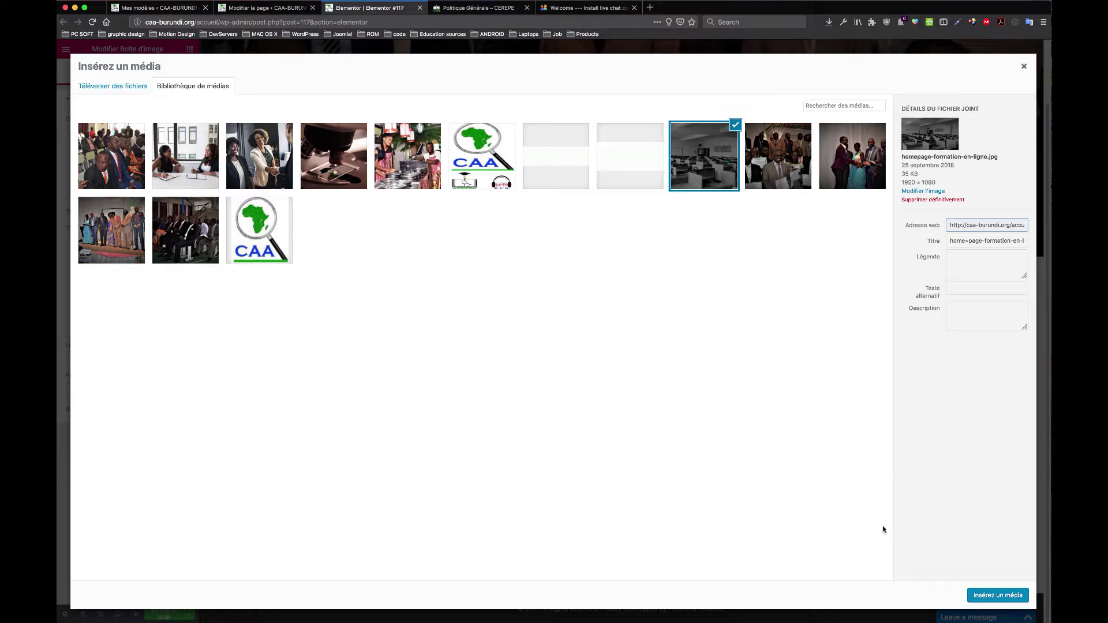
{"action": "left_click", "coordinate": [308, 179]}
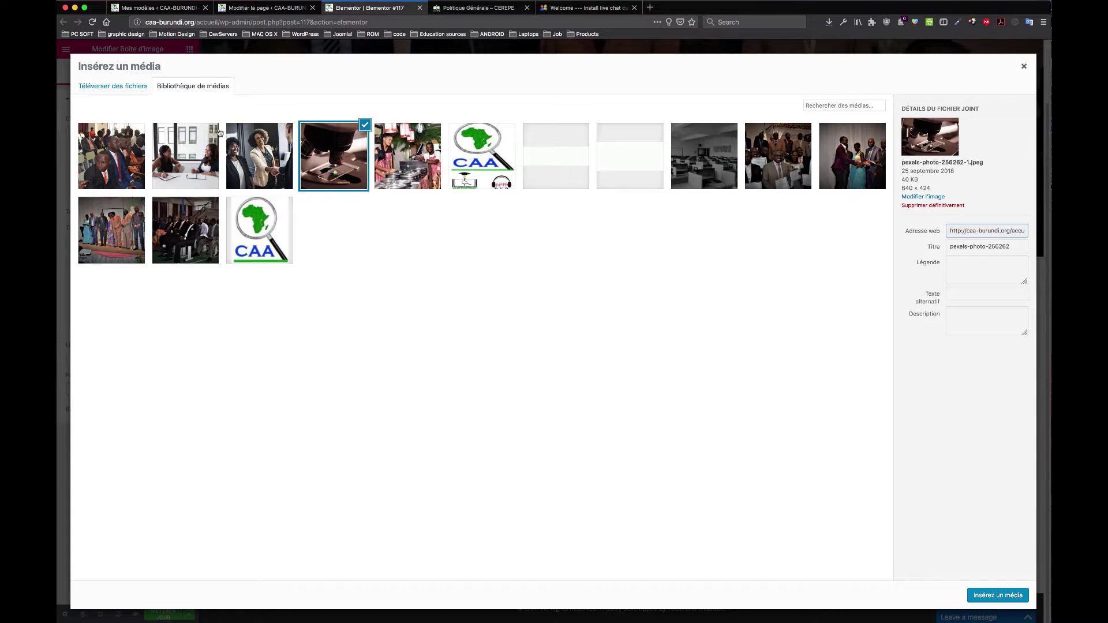
{"action": "left_click", "coordinate": [989, 596]}
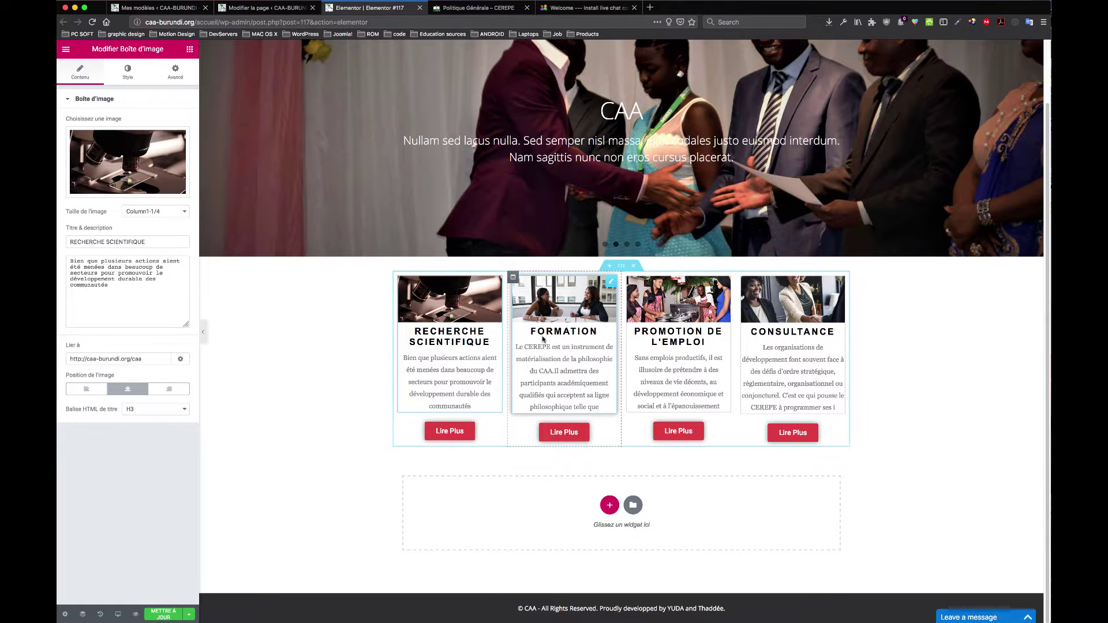
Step: Inspect the Formation and Recherche Scientifique boxes, then select the Promotion de l'Emploi box
{"action": "left_click", "coordinate": [568, 309]}
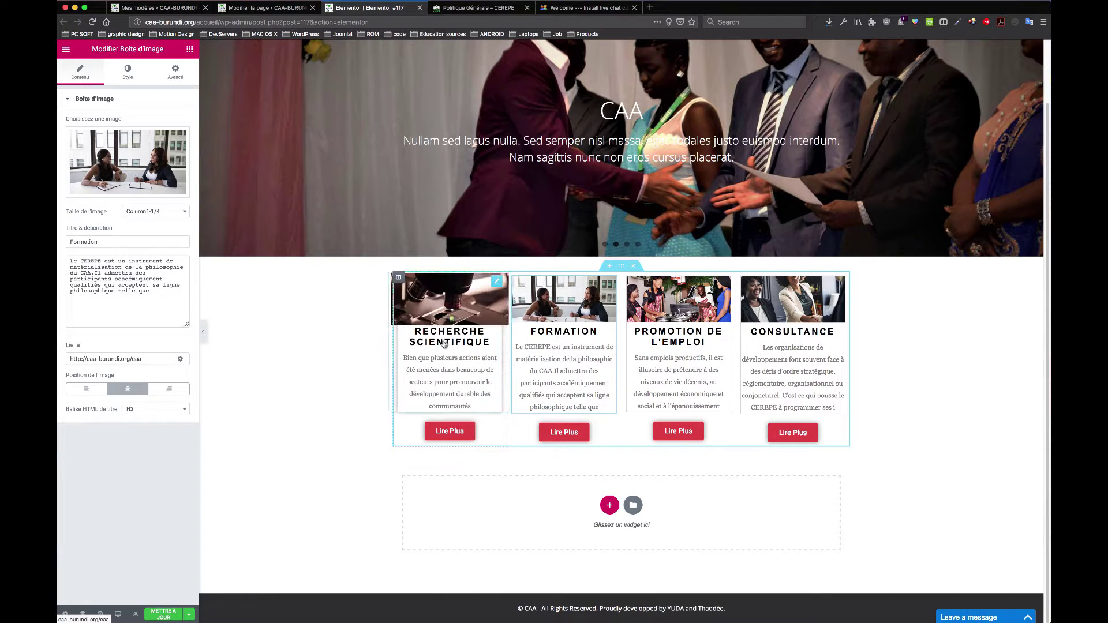
{"action": "left_click", "coordinate": [452, 368]}
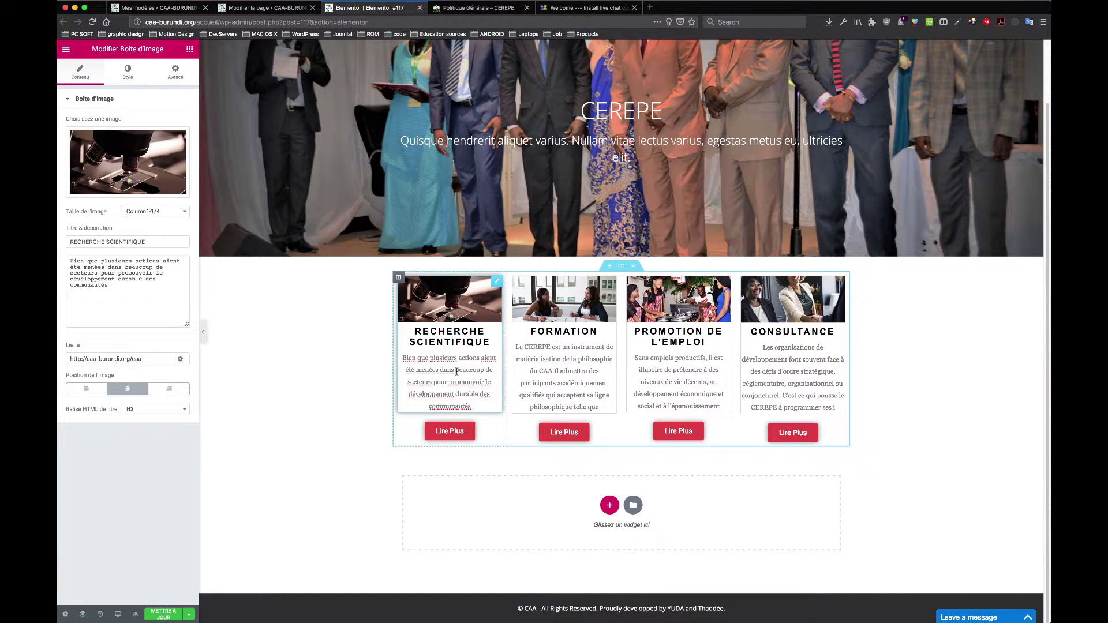
{"action": "left_click", "coordinate": [118, 286]}
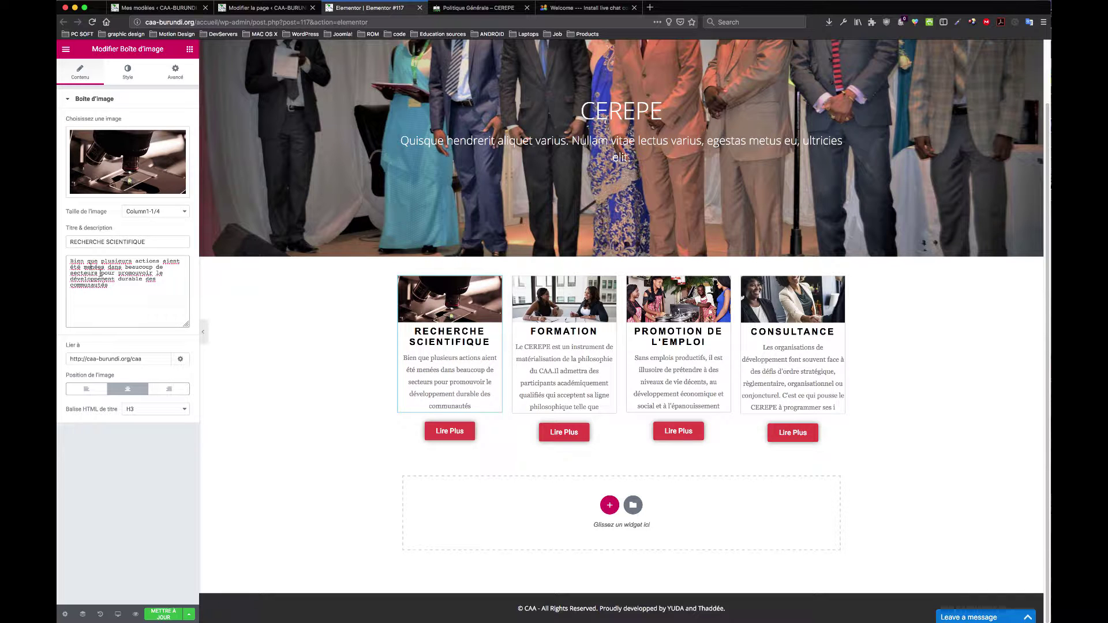
{"action": "left_click", "coordinate": [483, 341]}
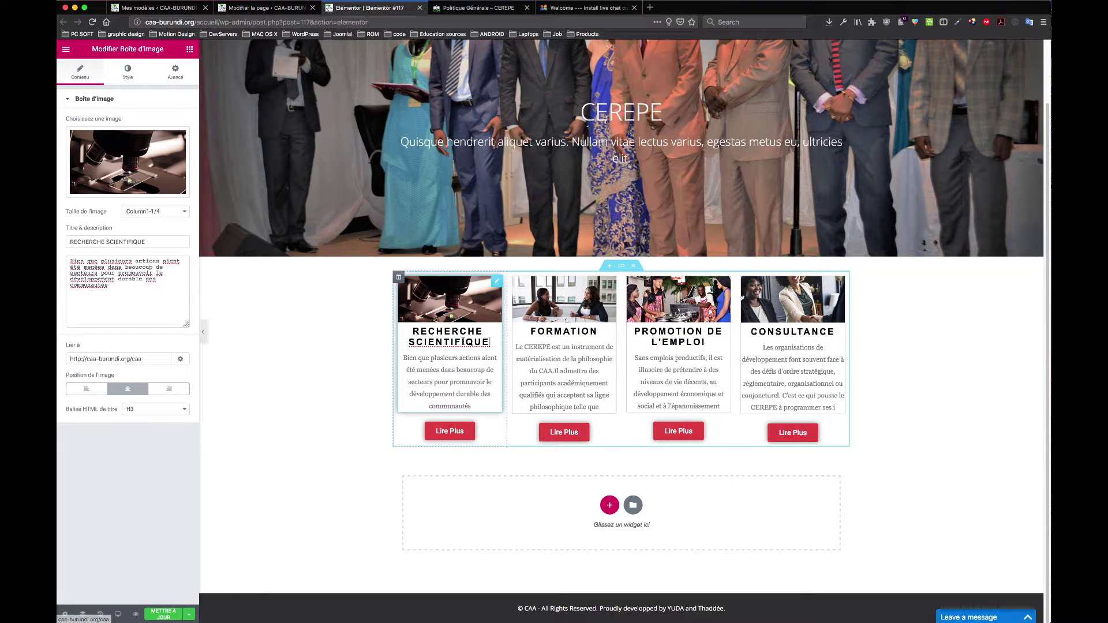
{"action": "left_click", "coordinate": [132, 242]}
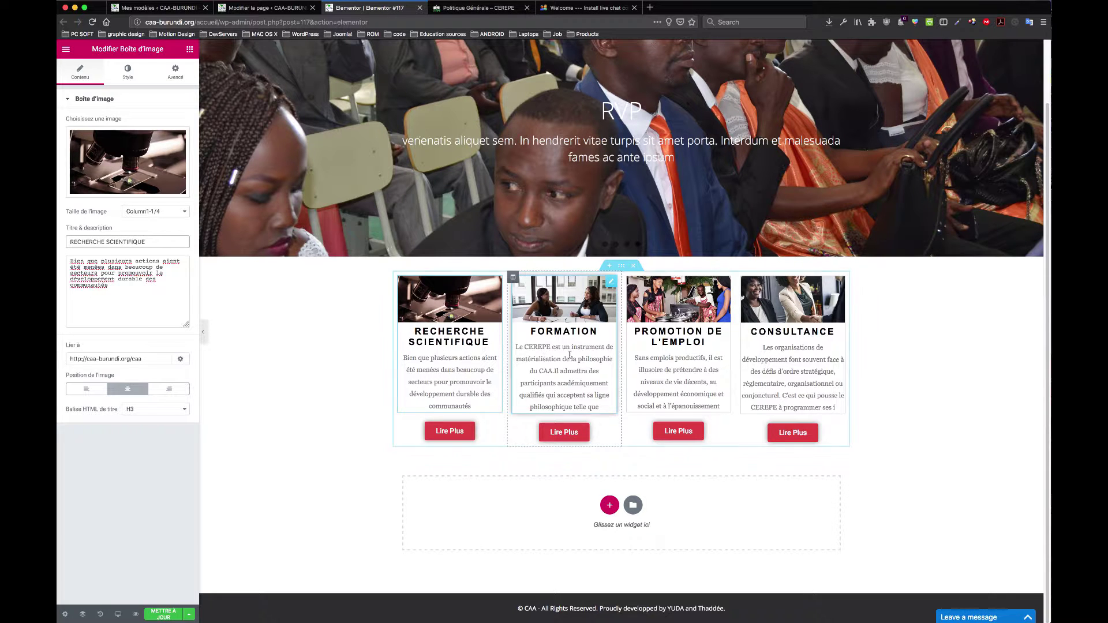
{"action": "left_click", "coordinate": [566, 331]}
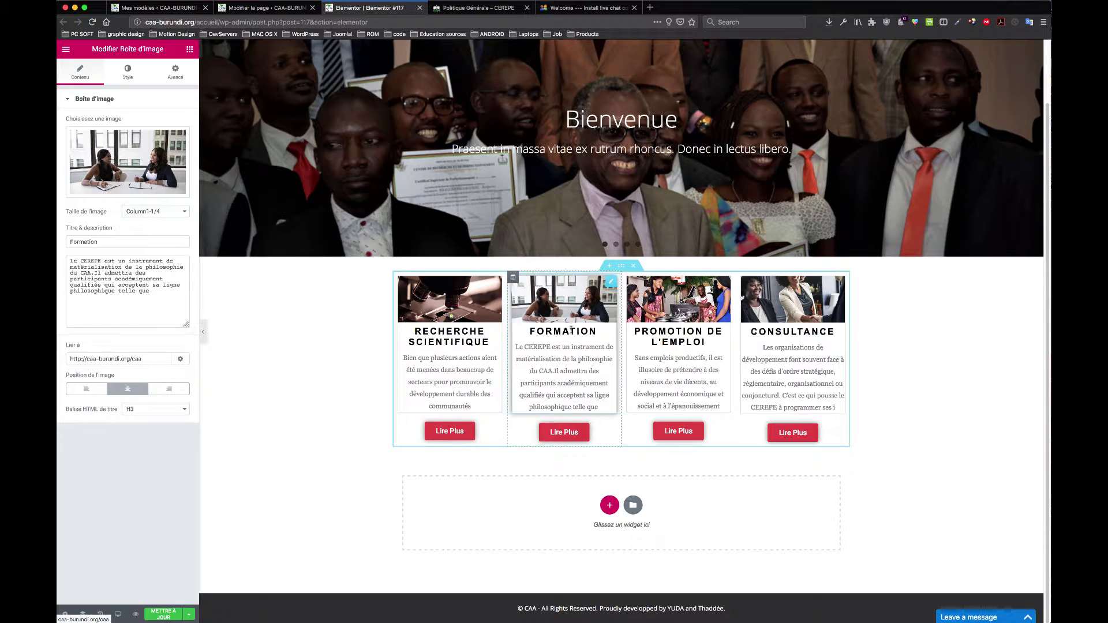
{"action": "left_click", "coordinate": [675, 340]}
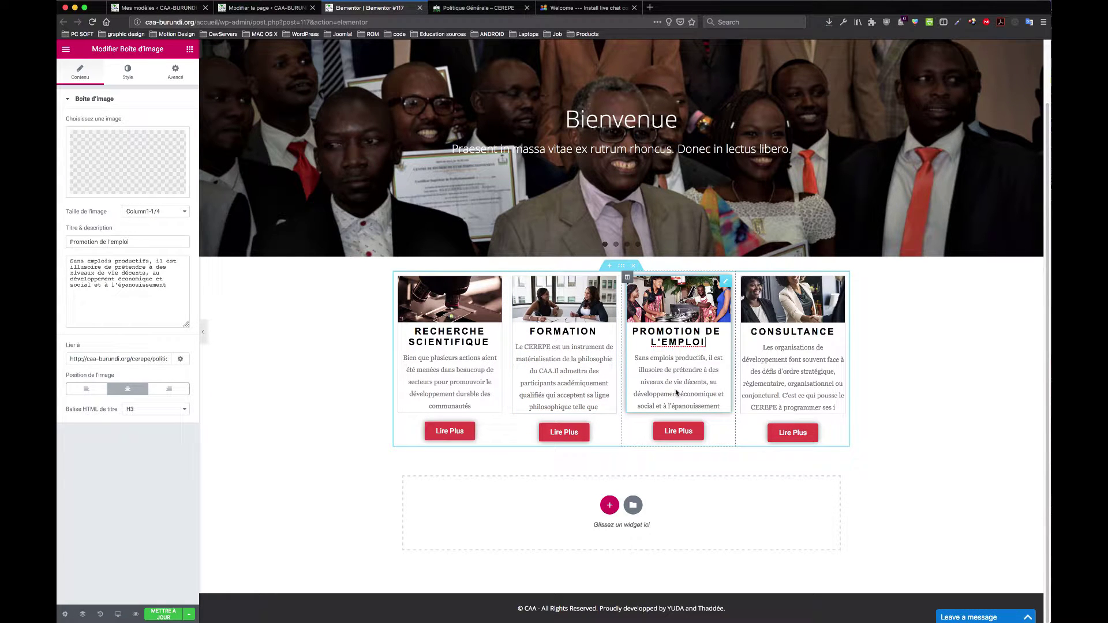
Step: Relabel the first button 'Lire beaucoup.', then retype it as 'Lire Plus'
{"action": "left_click", "coordinate": [459, 435]}
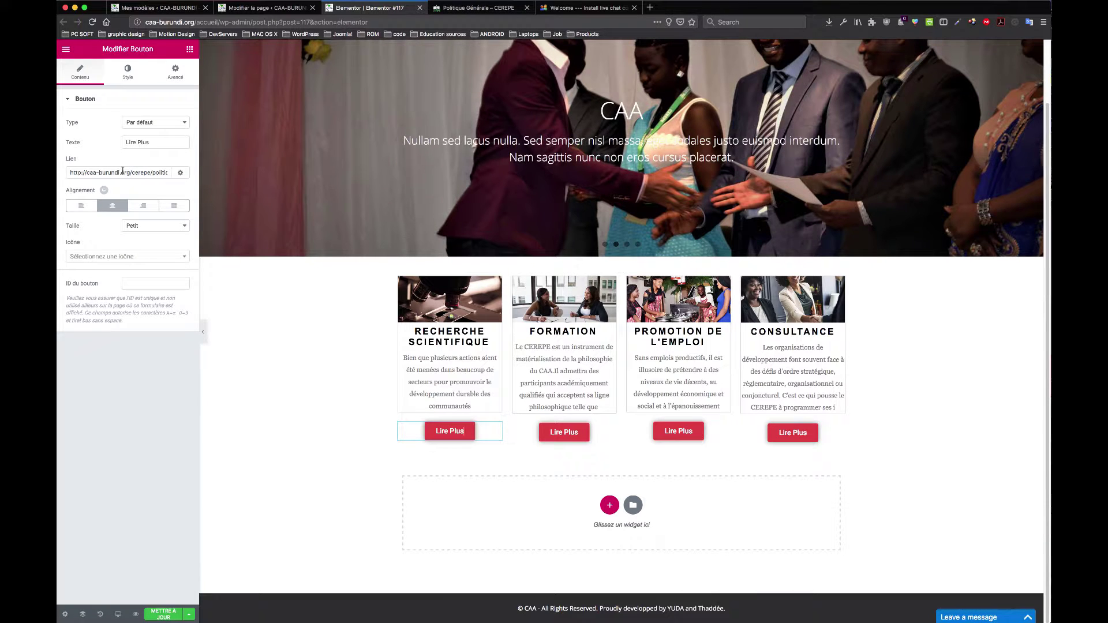
{"action": "triple_click", "coordinate": [151, 142]}
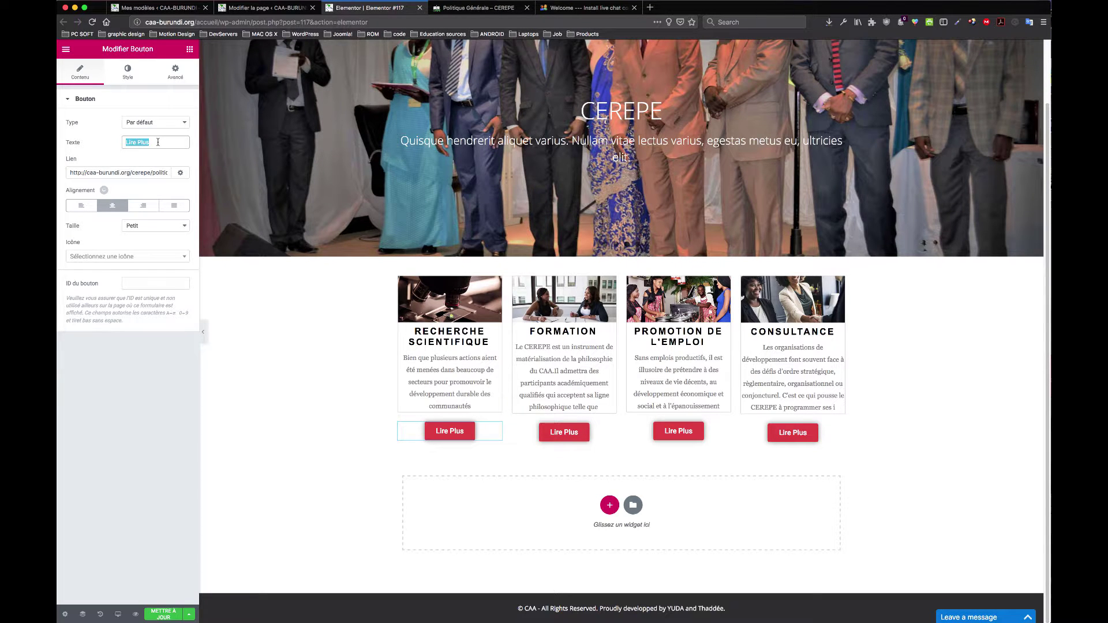
{"action": "type", "text": "Lire beau"}
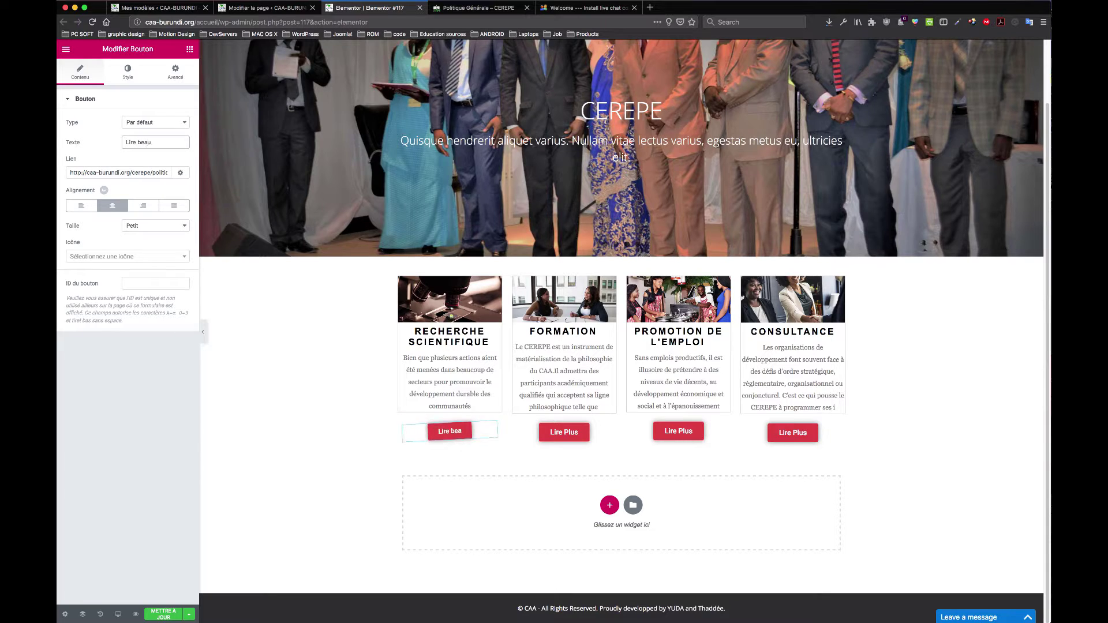
{"action": "type", "text": "coup."}
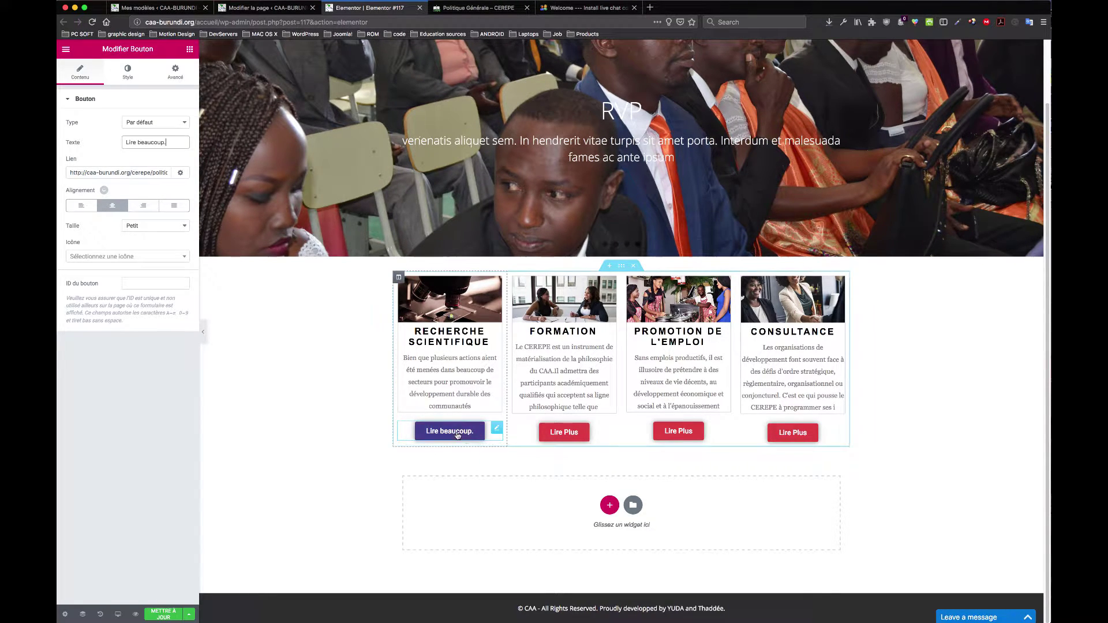
{"action": "left_click_drag", "start_coordinate": [173, 143], "coordinate": [76, 142]}
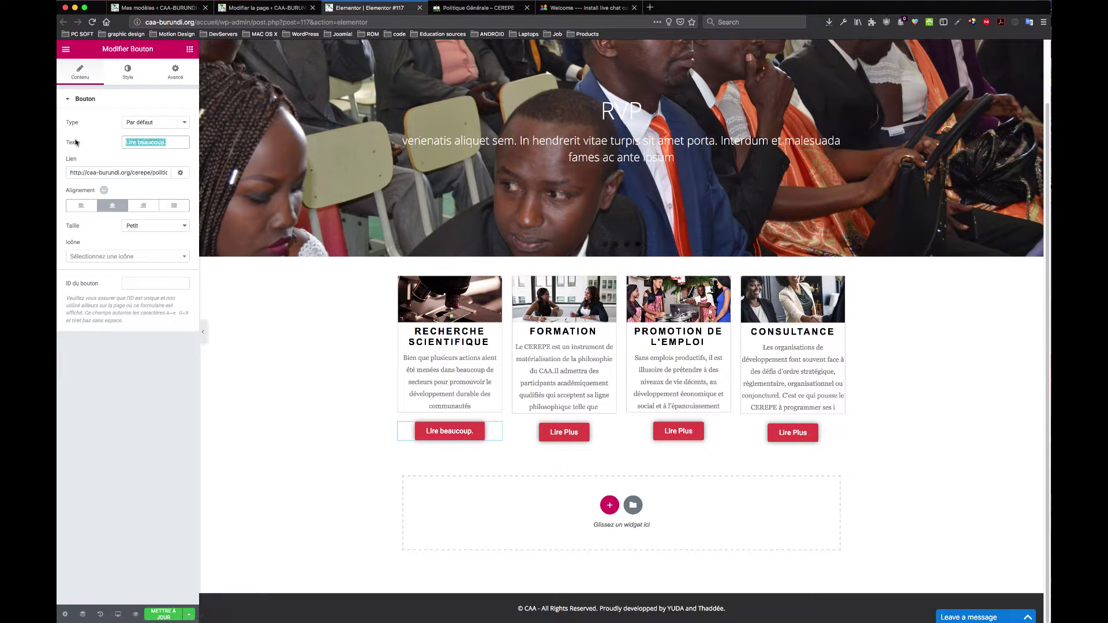
{"action": "type", "text": "Lire P"}
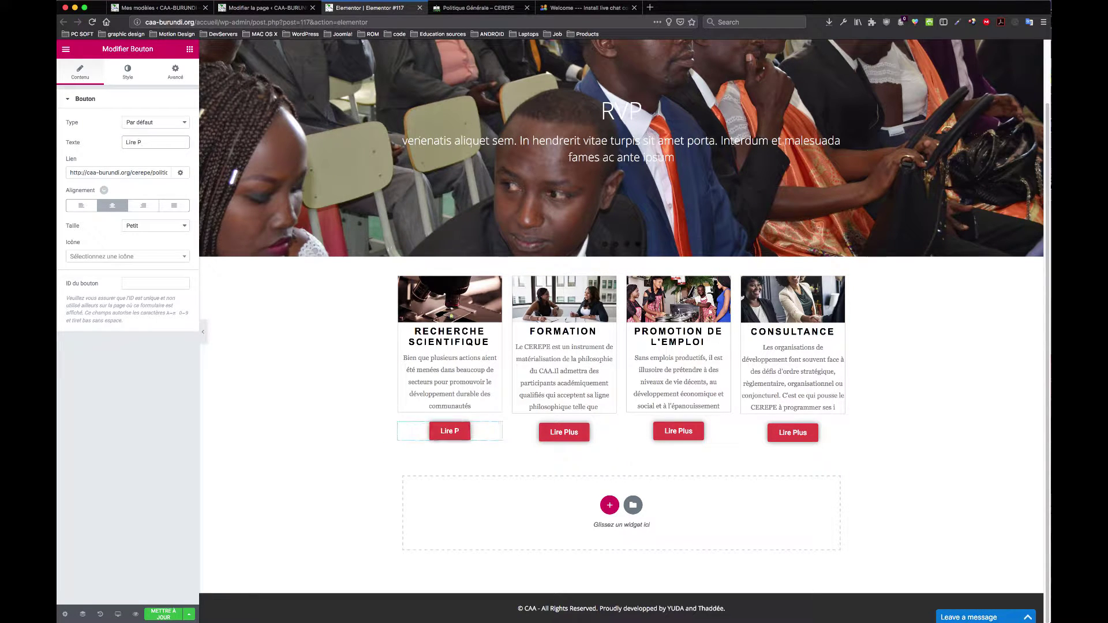
{"action": "type", "text": "lus"}
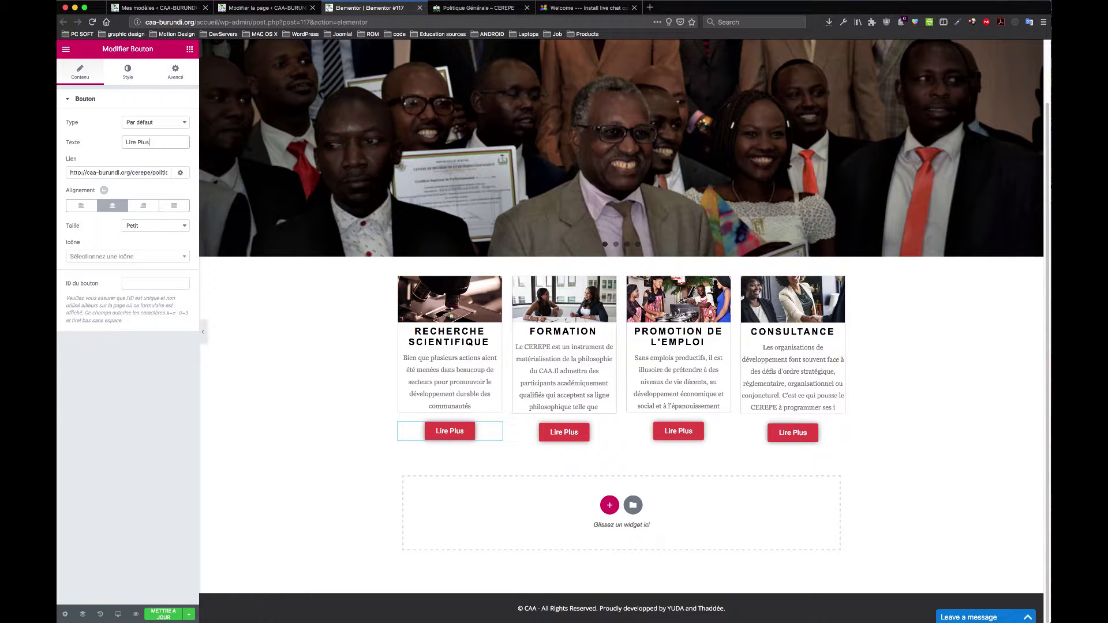
Step: Save the page with METTRE À JOUR and deselect the button to show the widgets list
{"action": "left_click", "coordinate": [164, 615]}
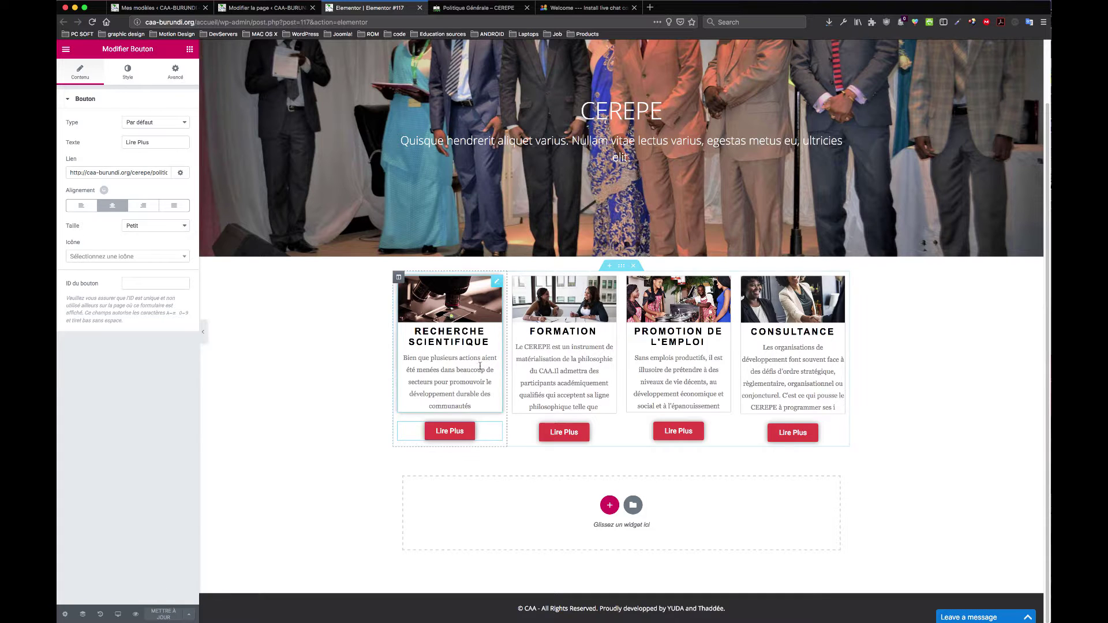
{"action": "scroll", "coordinate": [527, 367], "scroll_direction": "up", "scroll_amount": 2}
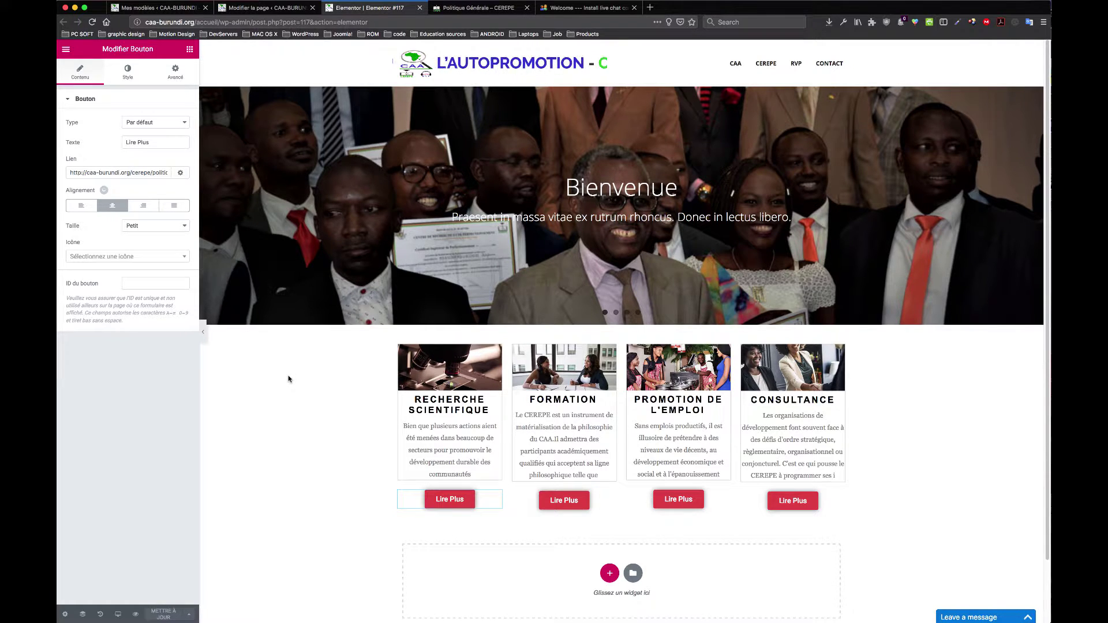
{"action": "left_click", "coordinate": [838, 67]}
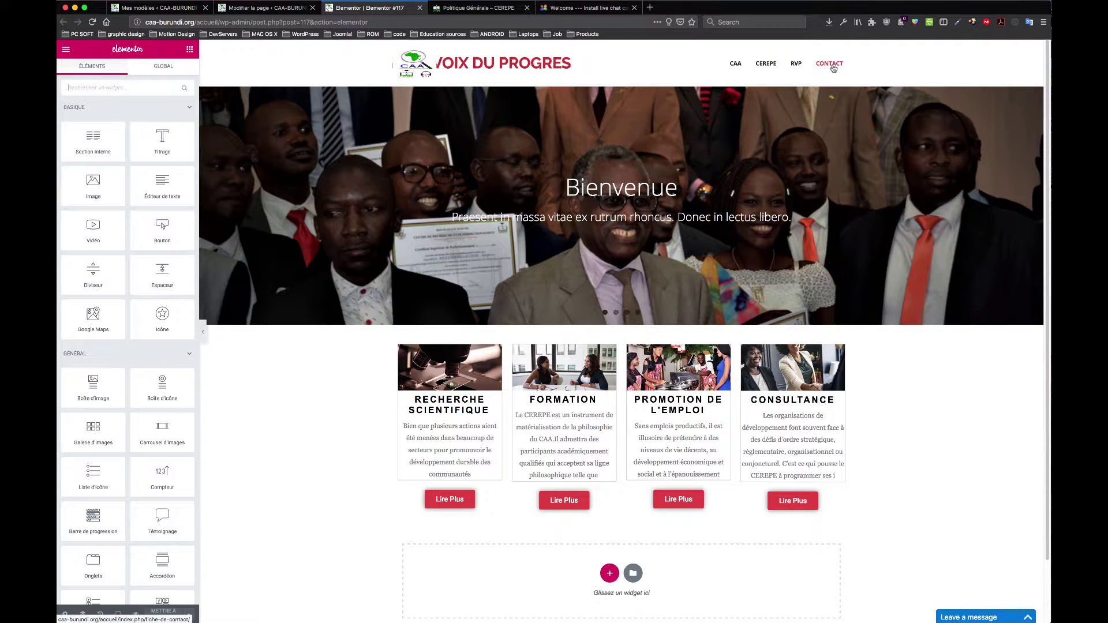
Step: Select the raw contact-form shortcode on the public Contact page, then return to the Elementor #117 editor
{"action": "left_click", "coordinate": [492, 8]}
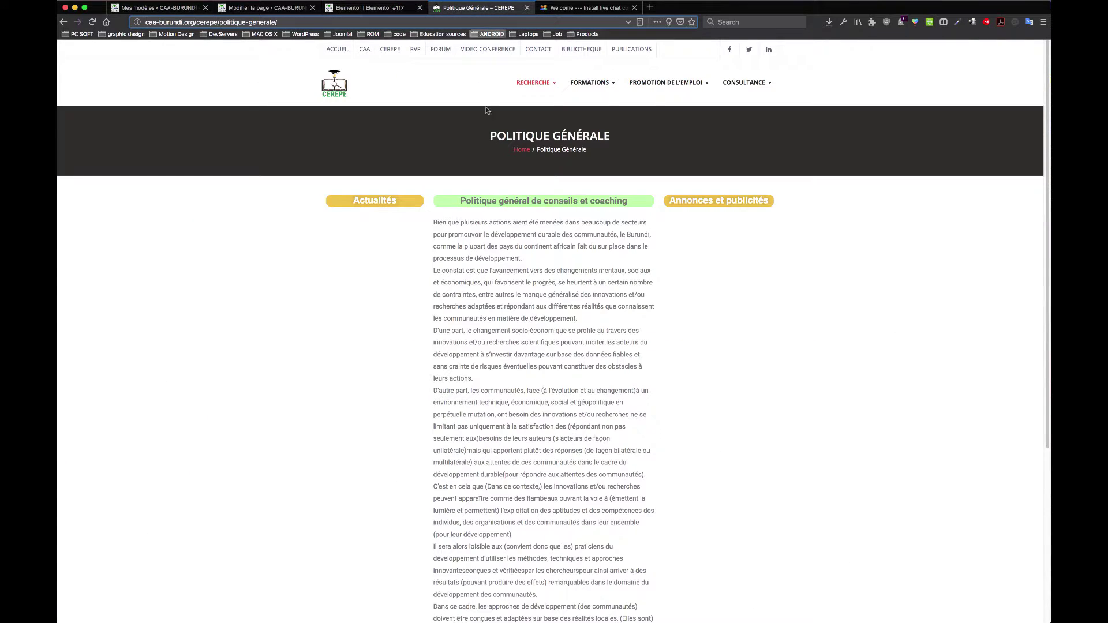
{"action": "left_click", "coordinate": [536, 51]}
{"action": "left_click", "coordinate": [533, 49]}
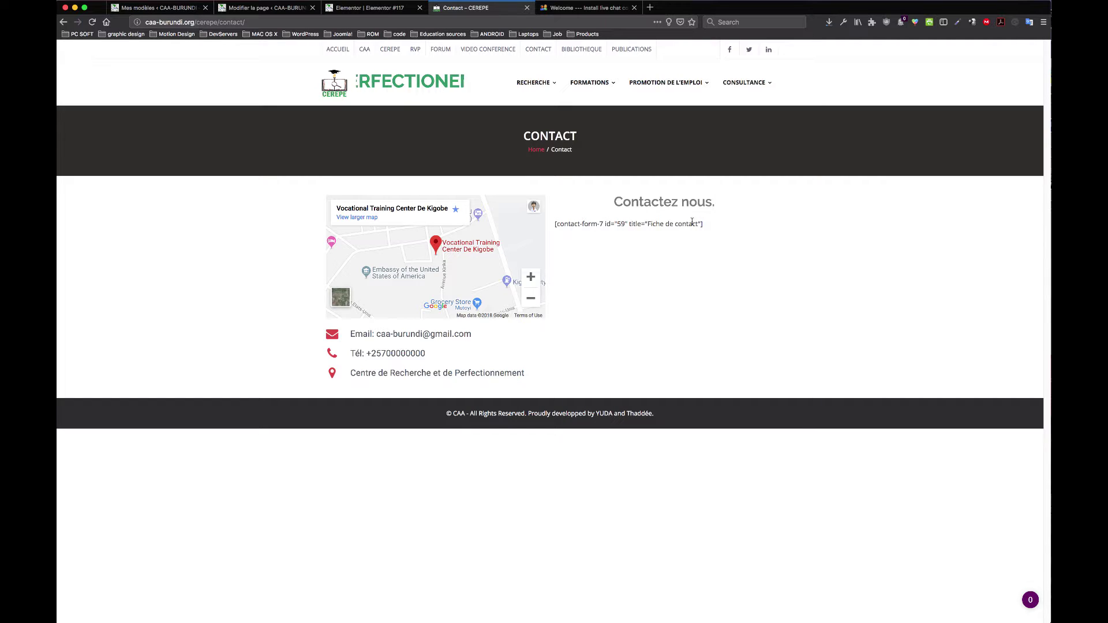
{"action": "left_click_drag", "start_coordinate": [703, 225], "coordinate": [555, 223]}
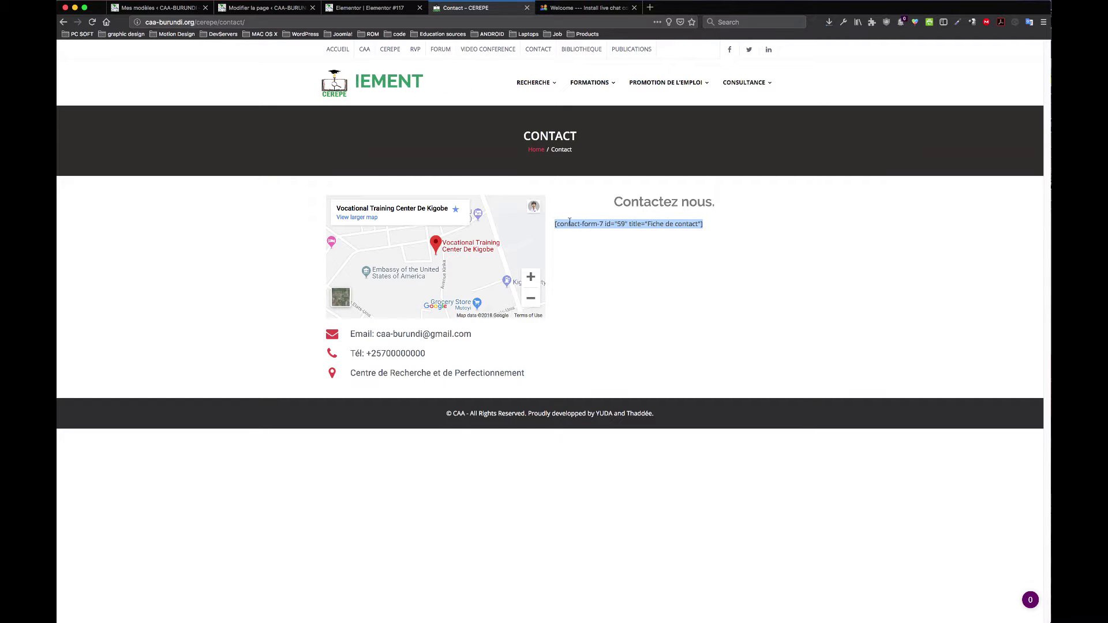
{"action": "left_click", "coordinate": [633, 222]}
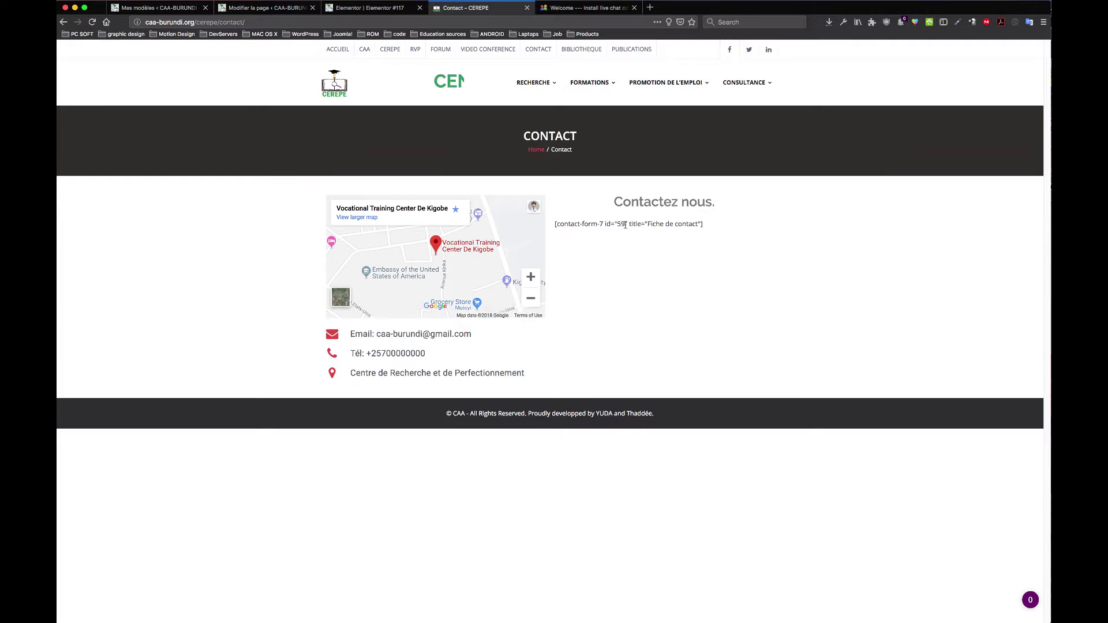
{"action": "left_click", "coordinate": [267, 7]}
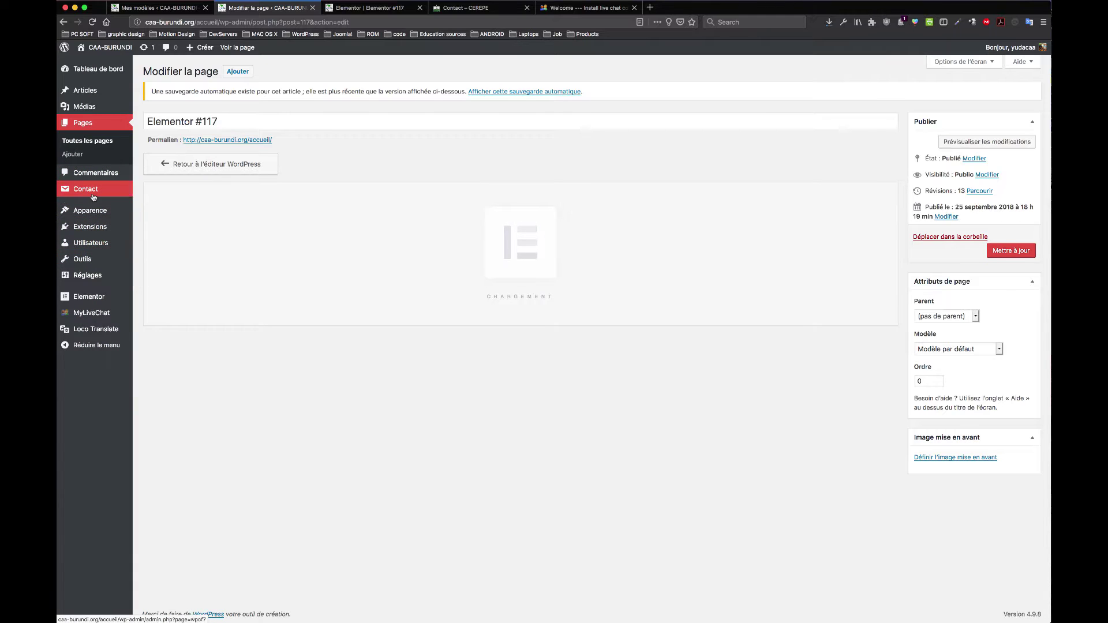
Step: Open Contact form 1 and rename its first labels to 'Votre nom' and 'Votre email'
{"action": "mouse_move", "coordinate": [94, 194]}
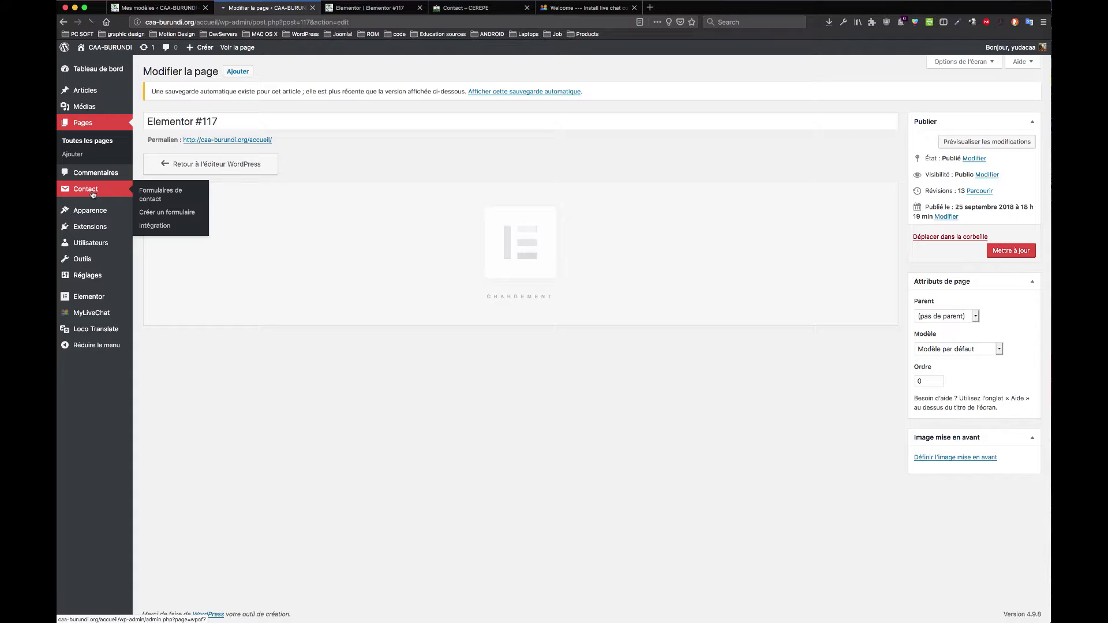
{"action": "left_click", "coordinate": [94, 195]}
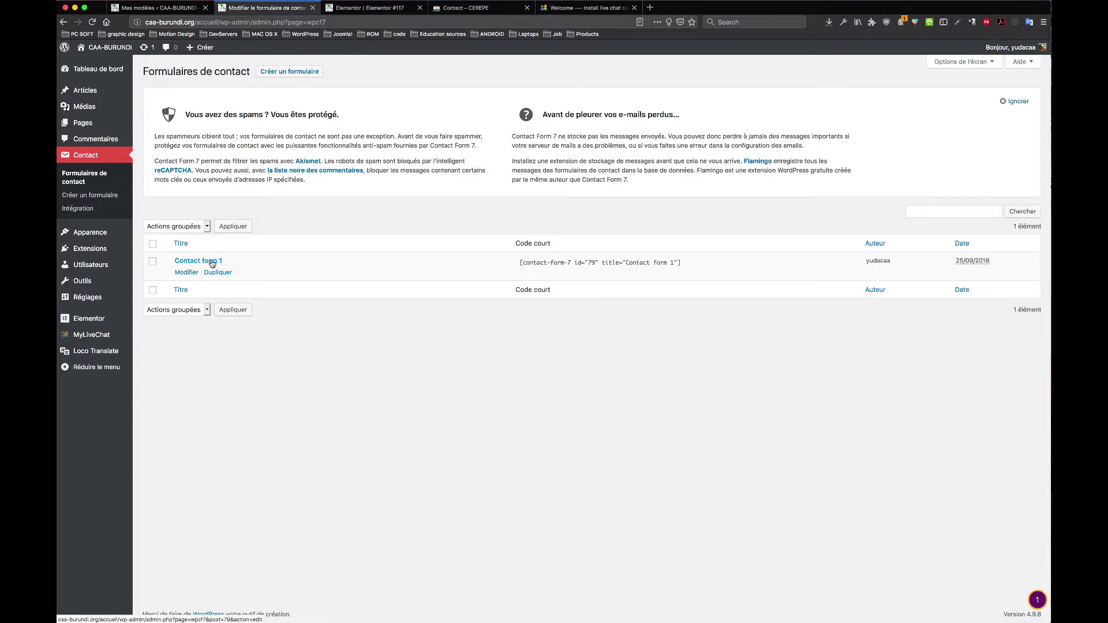
{"action": "left_click", "coordinate": [211, 263]}
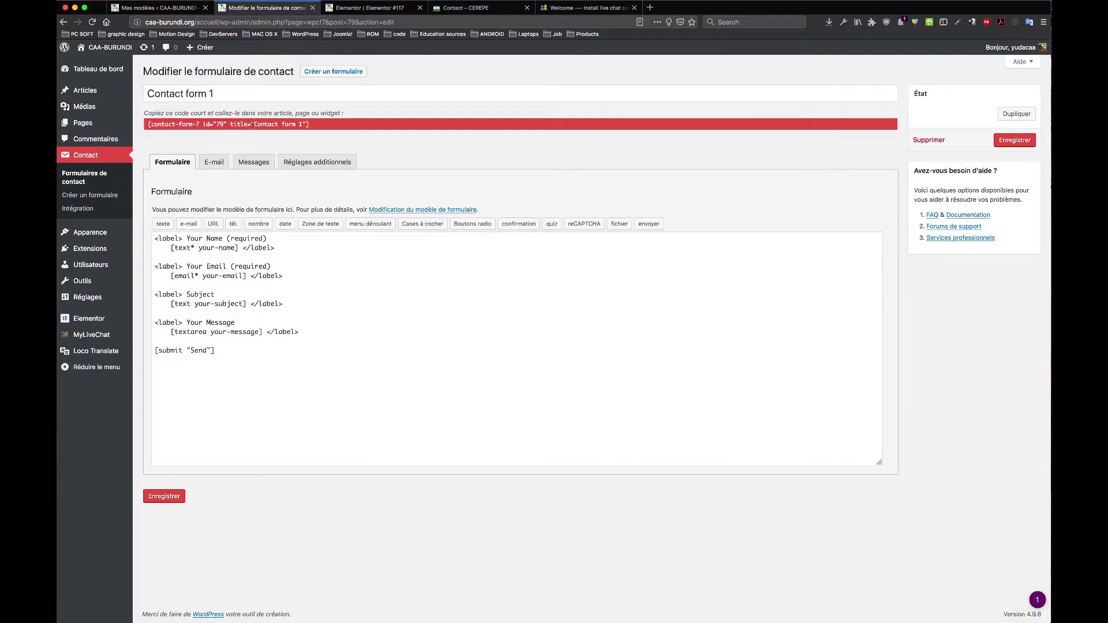
{"action": "left_click", "coordinate": [231, 267]}
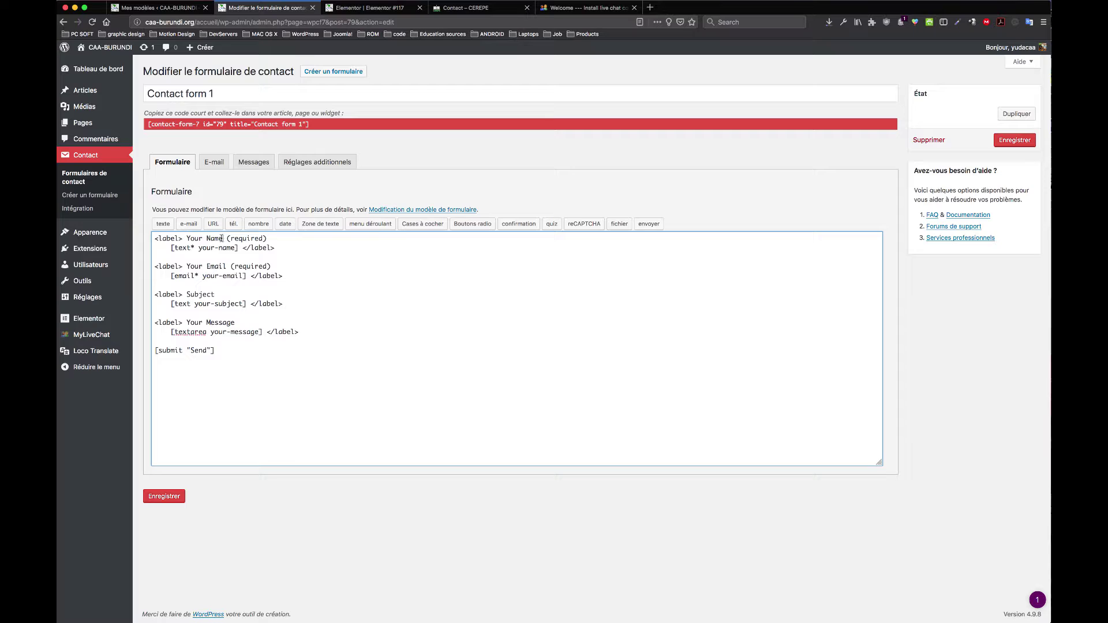
{"action": "left_click_drag", "start_coordinate": [222, 238], "coordinate": [186, 238]}
{"action": "type", "text": "Votre nom"}
{"action": "left_click_drag", "start_coordinate": [227, 266], "coordinate": [185, 266]}
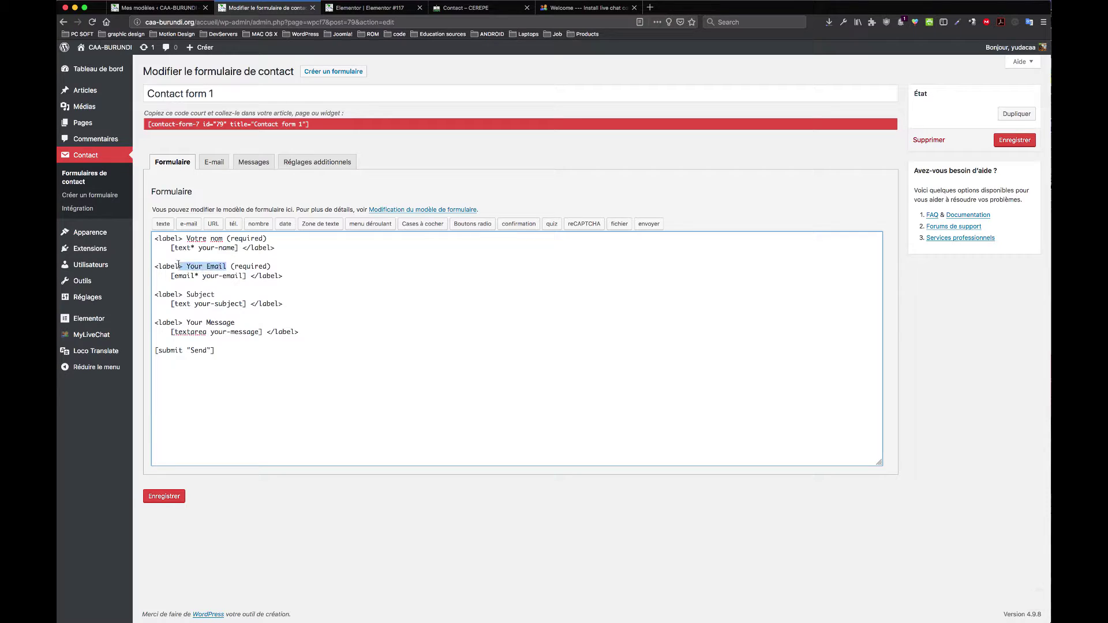
{"action": "type", "text": "Votre e"}
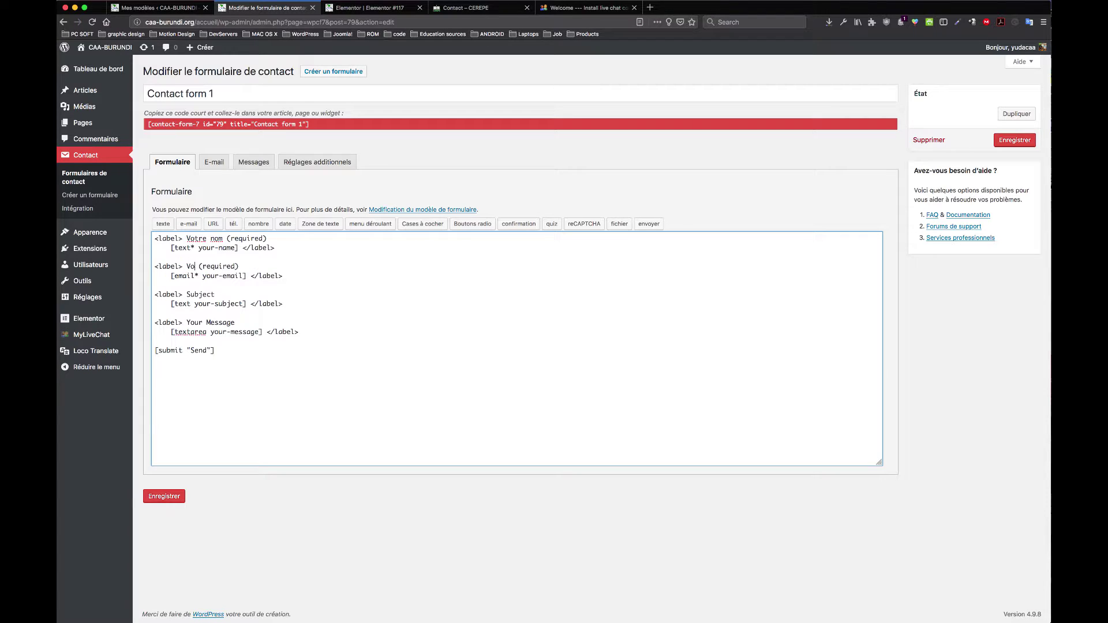
{"action": "type", "text": "mail"}
Step: Change the remaining labels to 'Sujet', 'Votre message', submit button 'Envoyer', and save
{"action": "left_click_drag", "start_coordinate": [217, 295], "coordinate": [187, 295]}
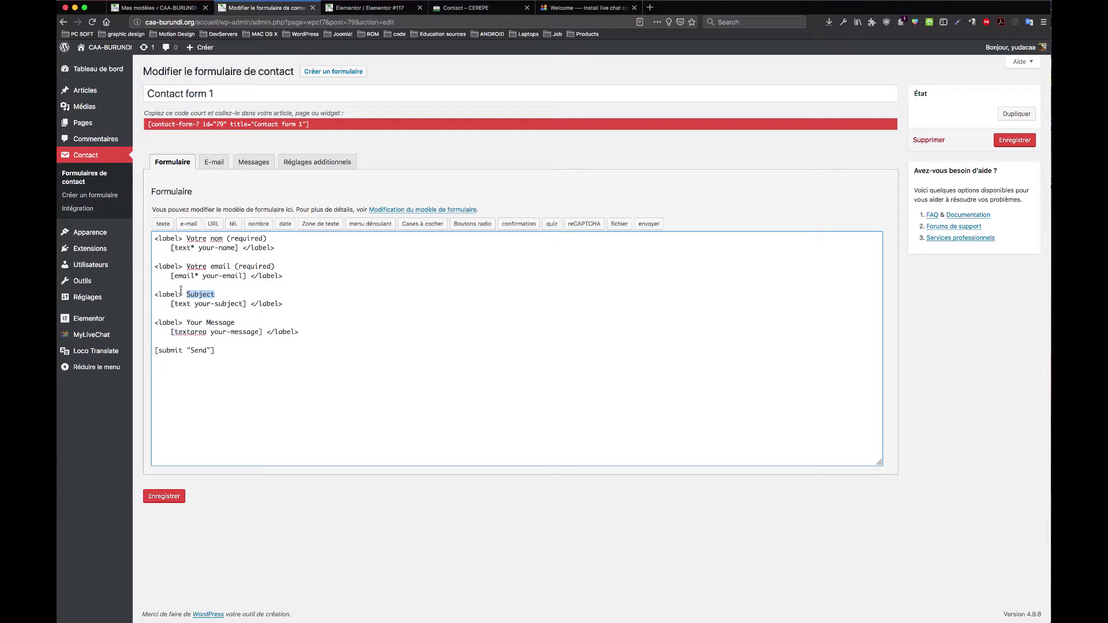
{"action": "type", "text": "Sujet"}
{"action": "left_click_drag", "start_coordinate": [235, 322], "coordinate": [185, 322]}
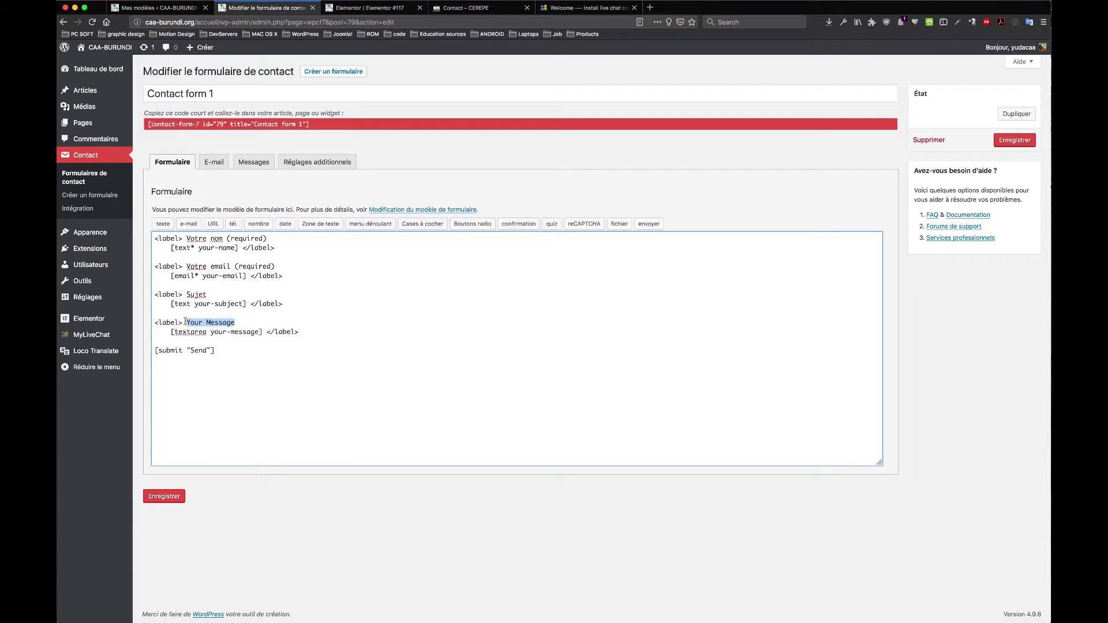
{"action": "type", "text": "Votre Mmessage"}
{"action": "left_click_drag", "start_coordinate": [208, 351], "coordinate": [192, 351]}
{"action": "type", "text": "Envoyer"}
{"action": "left_click", "coordinate": [168, 497]}
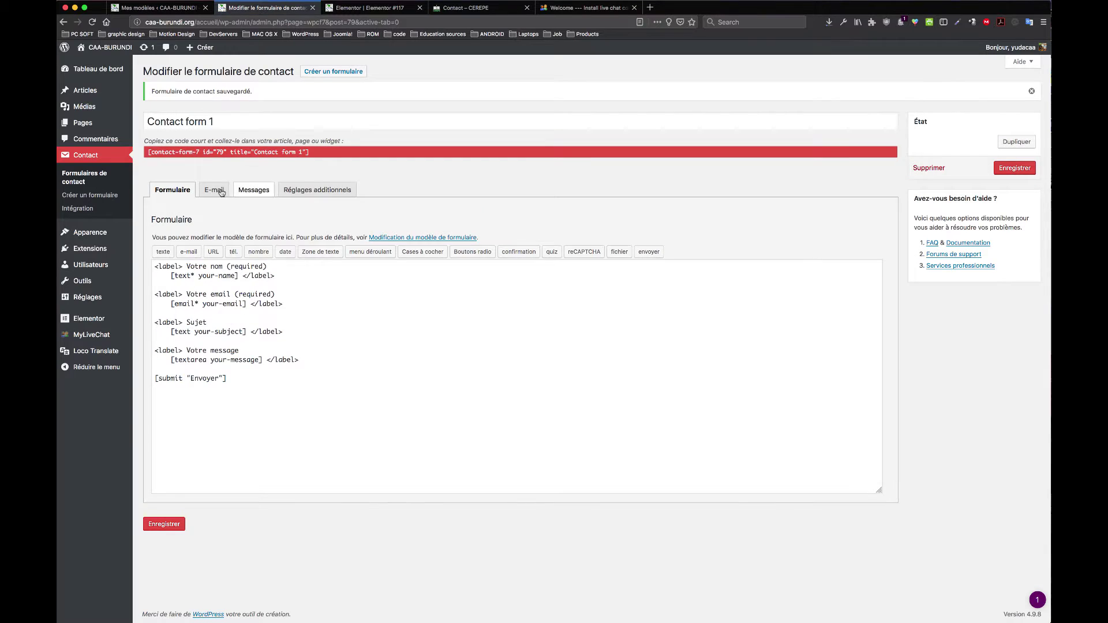
{"action": "left_click", "coordinate": [223, 192]}
{"action": "left_click", "coordinate": [173, 282]}
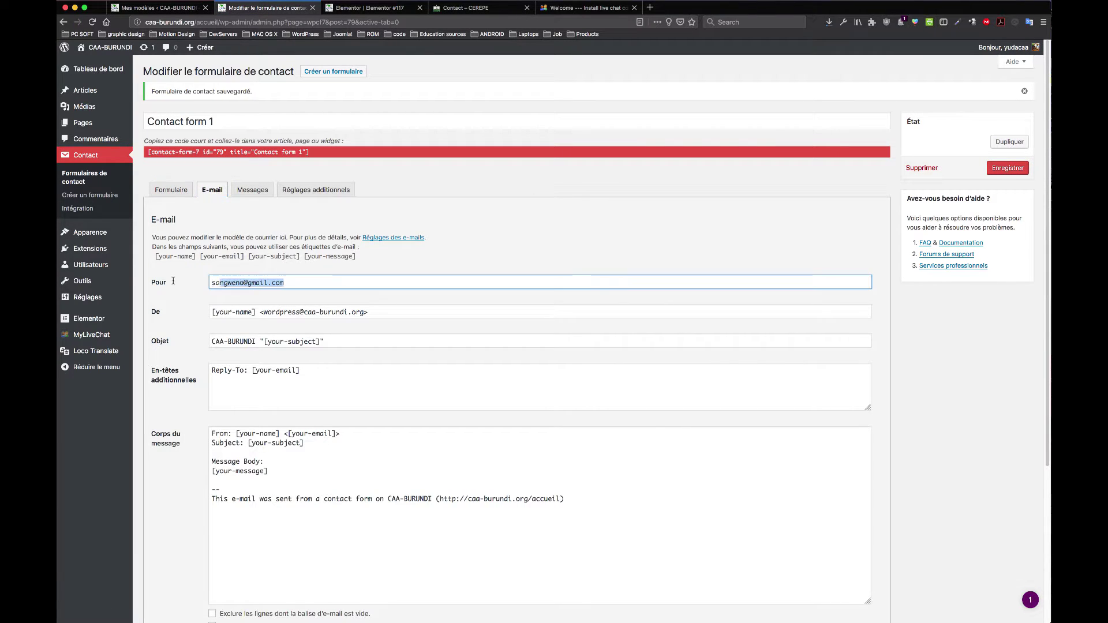
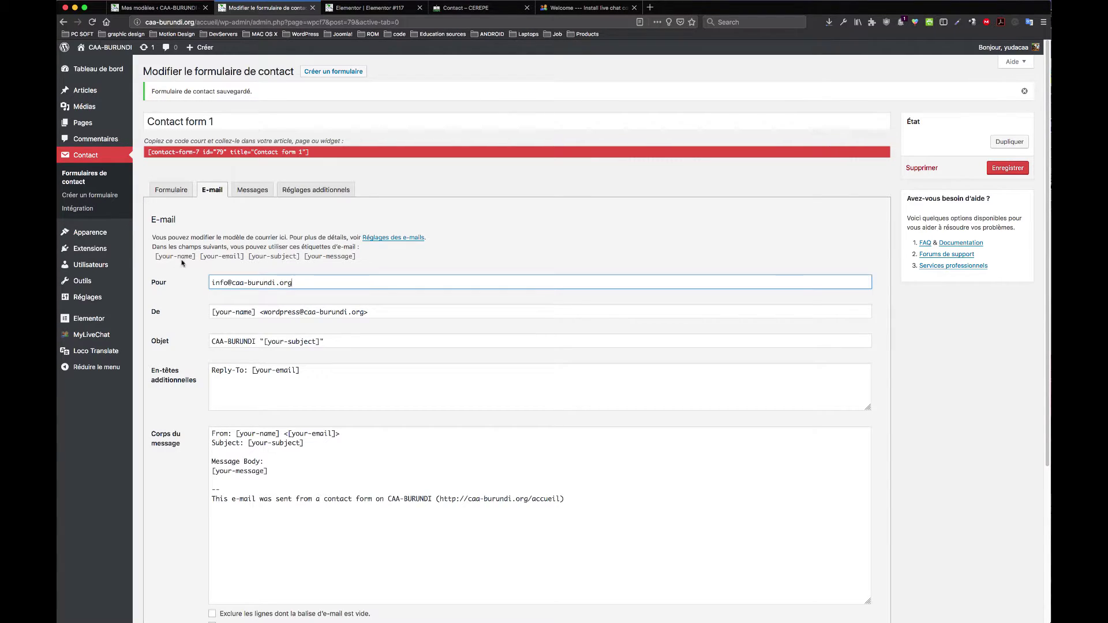
Step: Replace 'wordpress' with 'info' in the De sender address, then check the subject and headers
{"action": "left_click", "coordinate": [250, 312]}
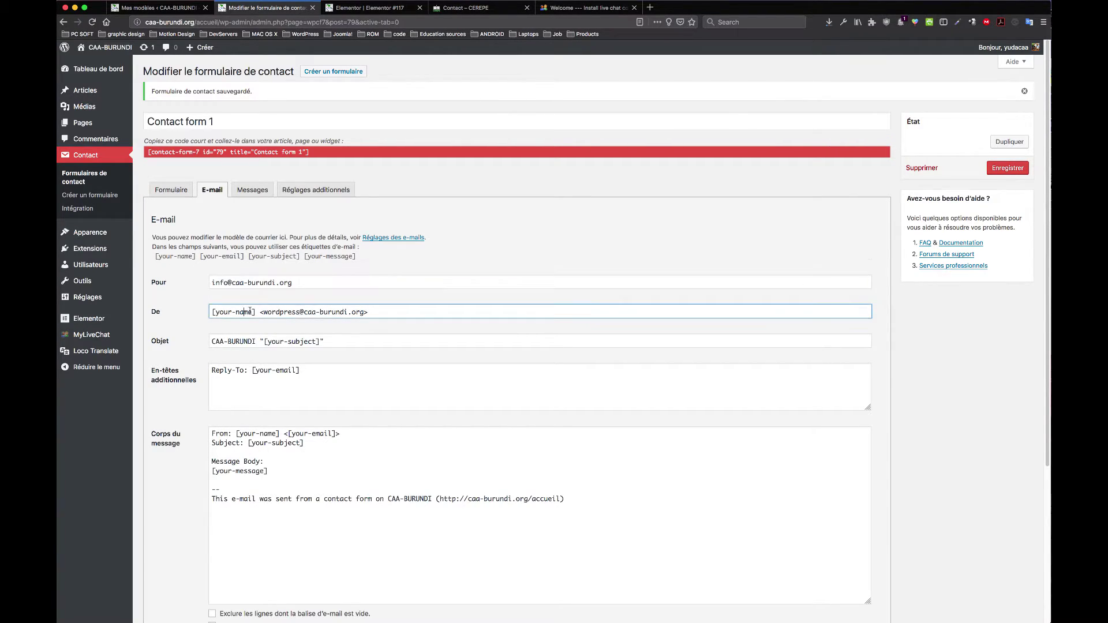
{"action": "double_click", "coordinate": [226, 283]}
{"action": "key", "text": "super+c"}
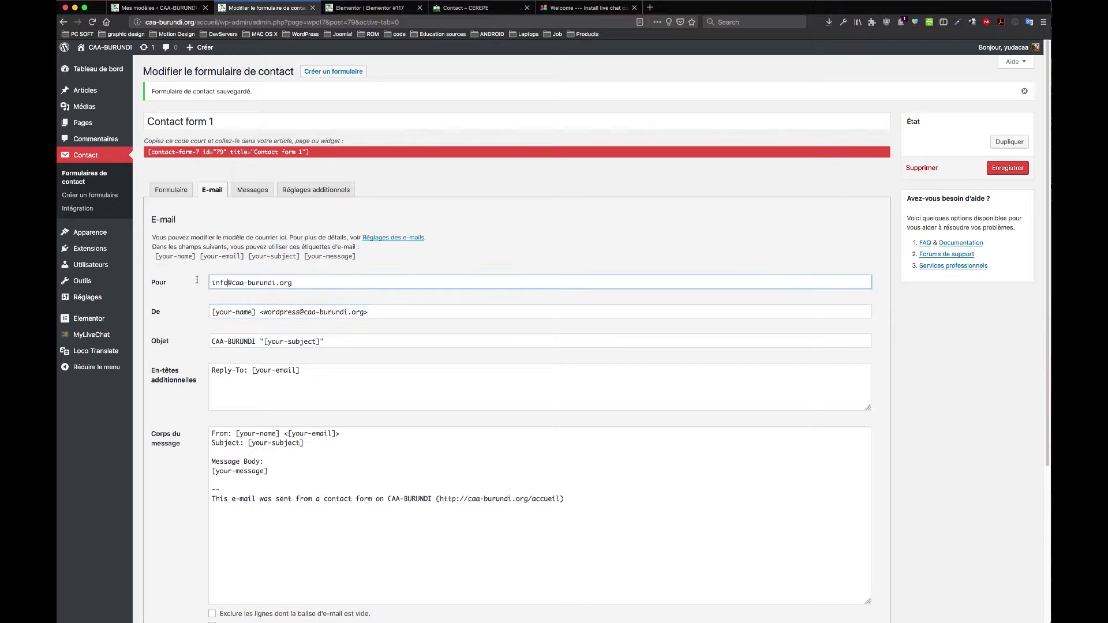
{"action": "left_click", "coordinate": [300, 312]}
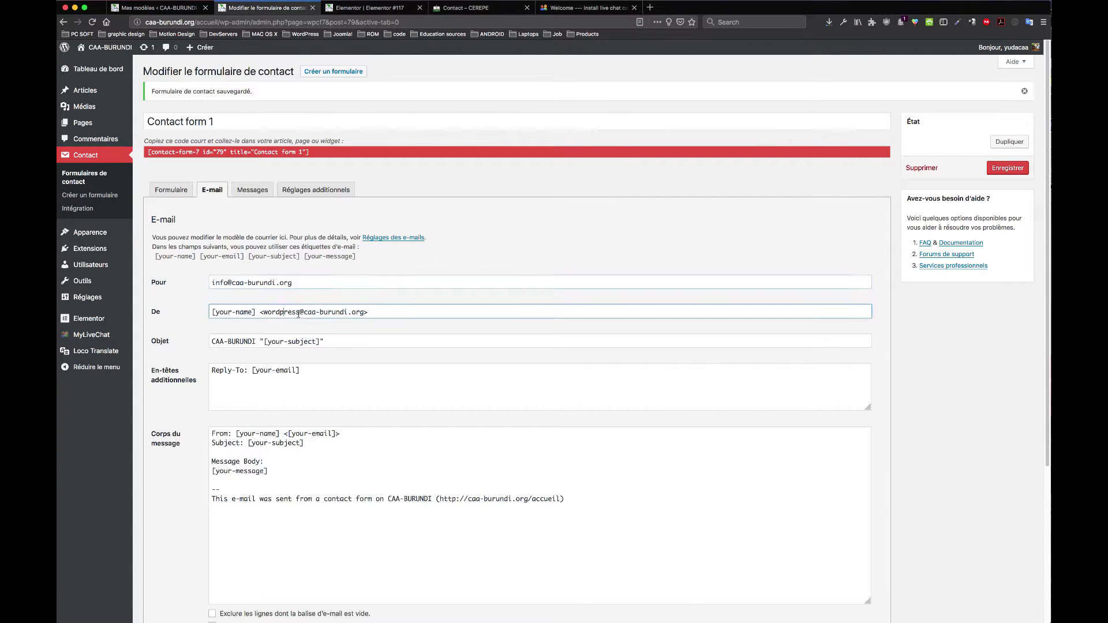
{"action": "left_click_drag", "start_coordinate": [300, 312], "coordinate": [263, 314]}
{"action": "key", "text": "super+v"}
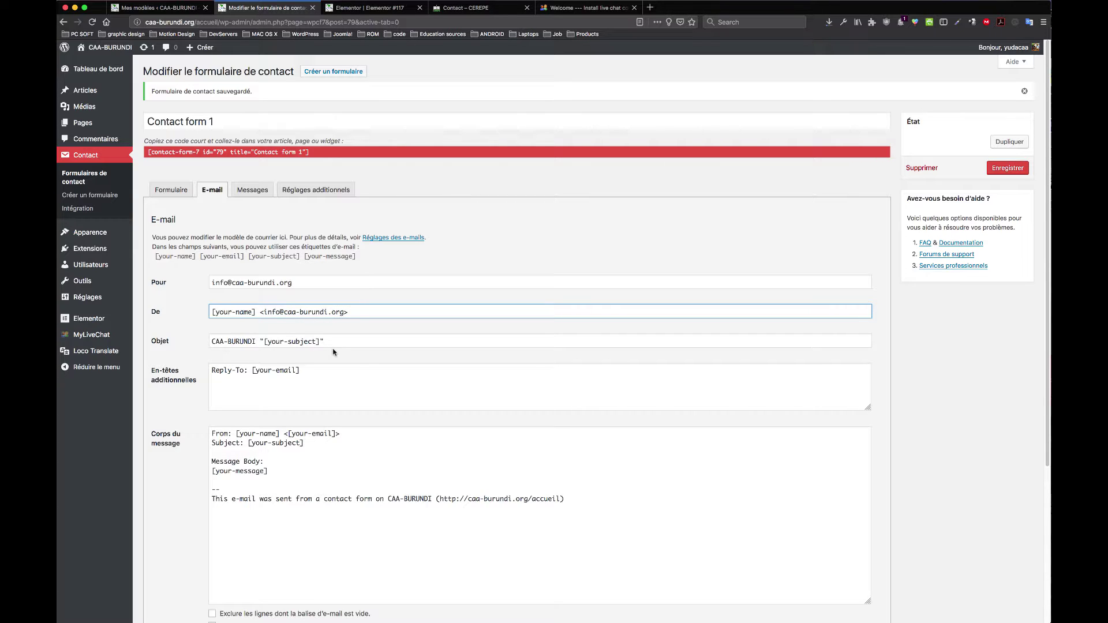
{"action": "left_click", "coordinate": [296, 342]}
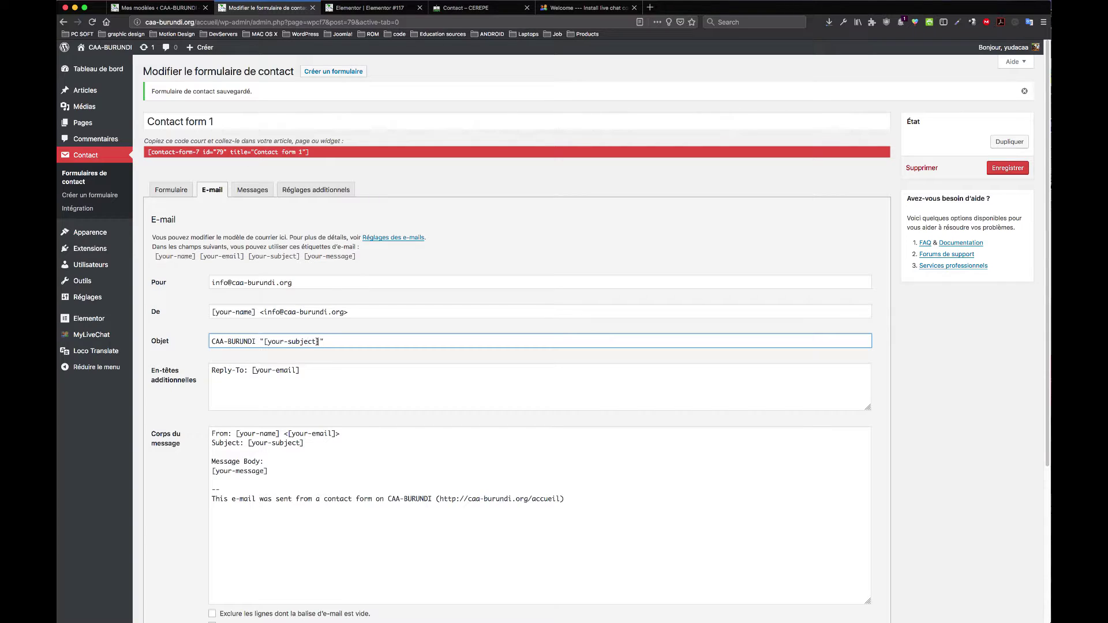
{"action": "left_click", "coordinate": [292, 373]}
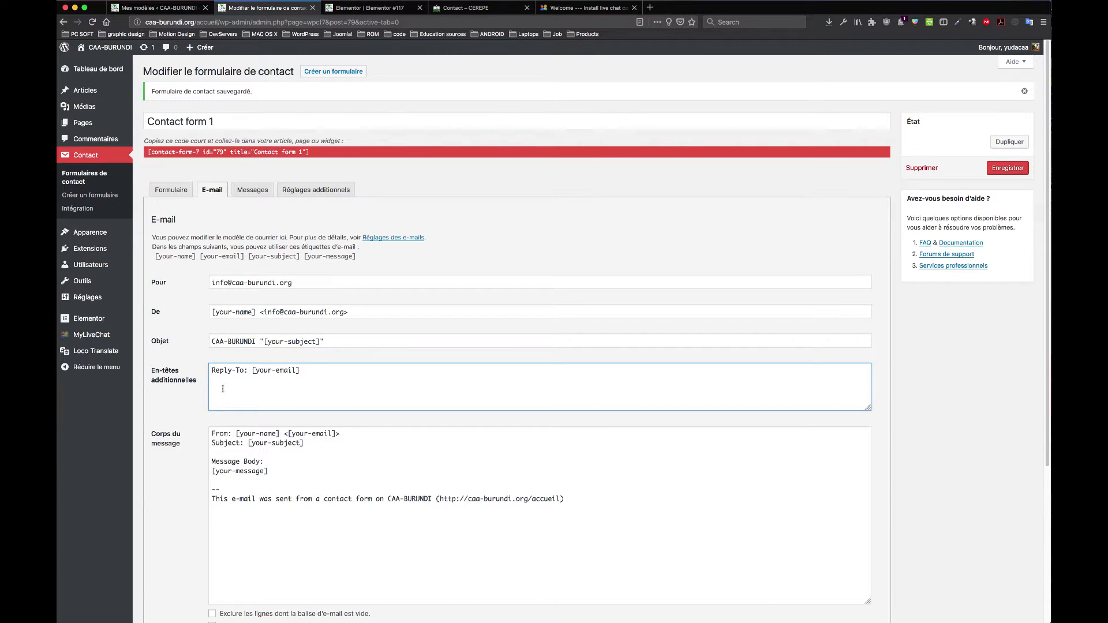
Step: In the message body, change 'From' to 'De la part' and 'Subject' to 'Sujet'
{"action": "left_click", "coordinate": [282, 444]}
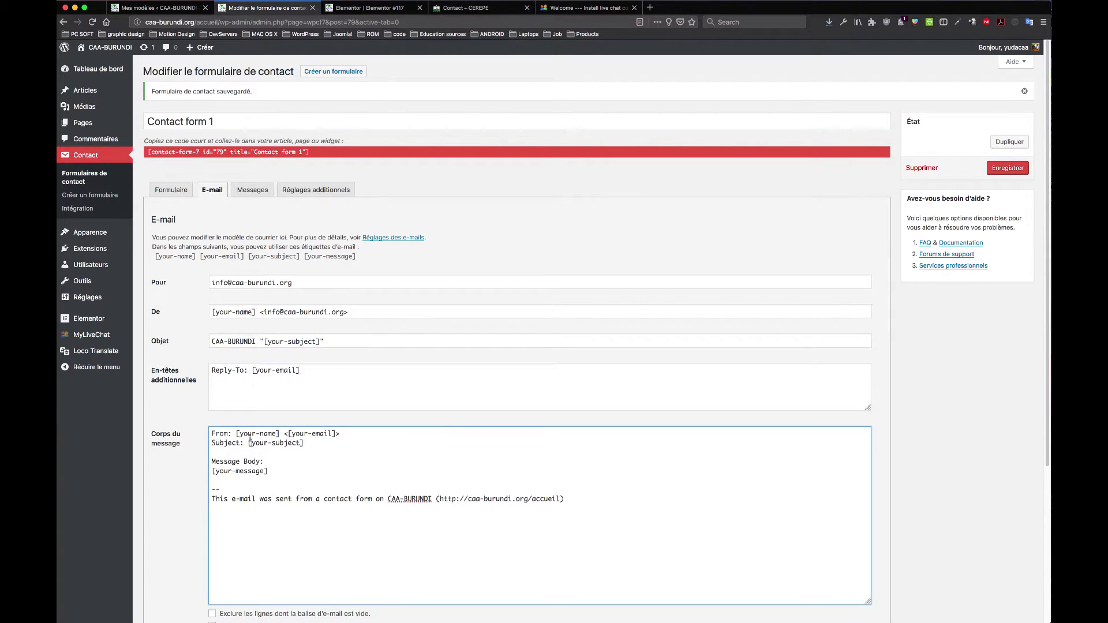
{"action": "left_click", "coordinate": [246, 443]}
{"action": "left_click_drag", "start_coordinate": [229, 433], "coordinate": [205, 433]}
{"action": "key", "text": "BackSpace"}
{"action": "type", "text": "De la par"}
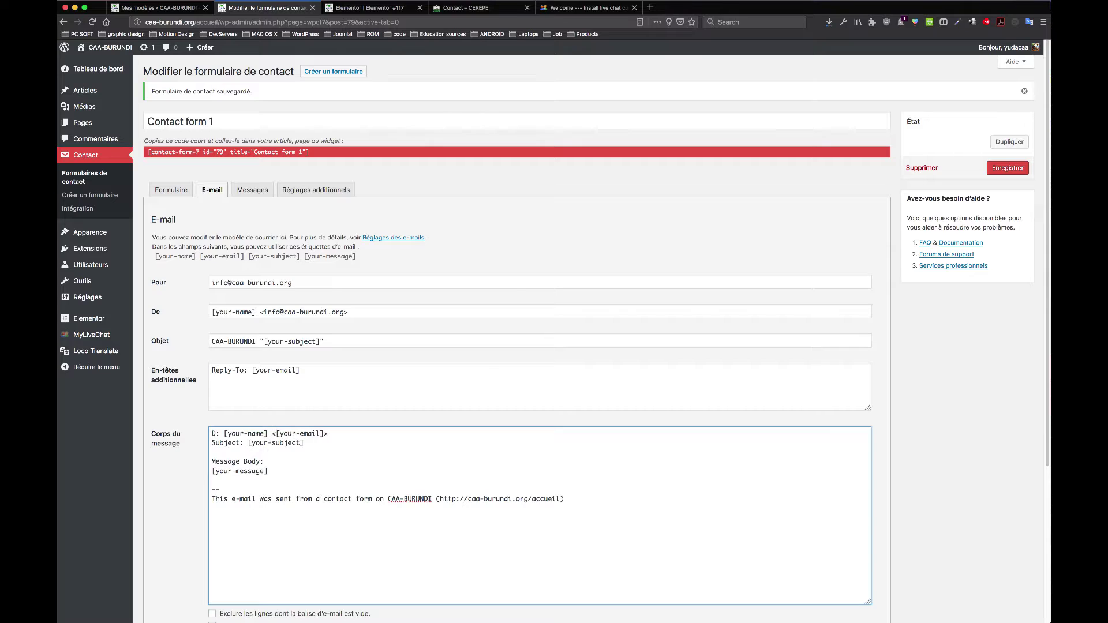
{"action": "type", "text": "t"}
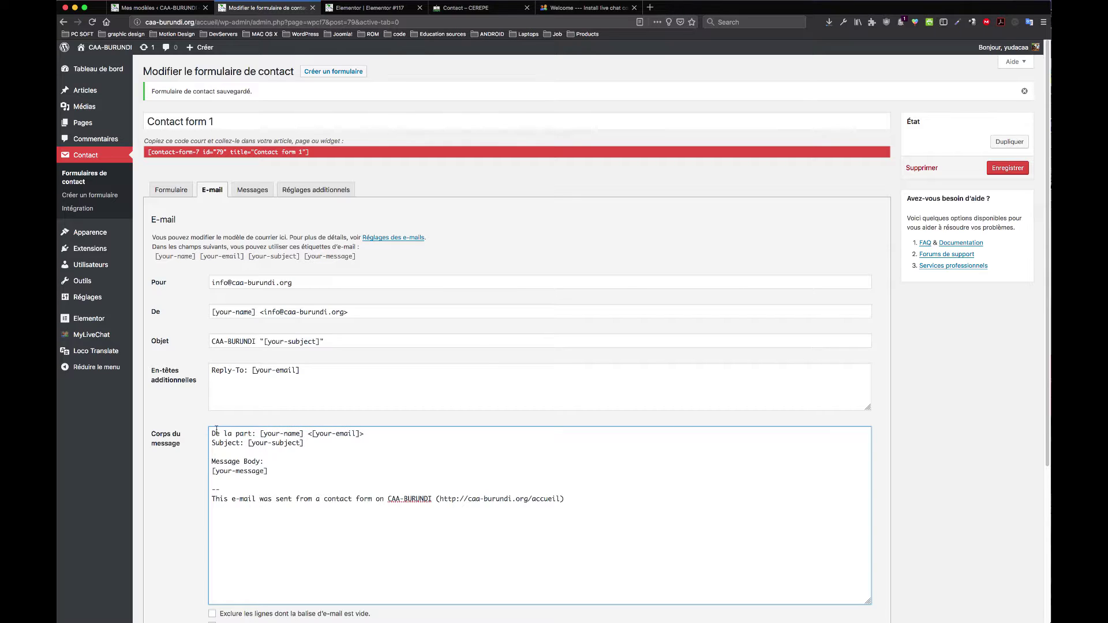
{"action": "left_click_drag", "start_coordinate": [303, 435], "coordinate": [260, 430]}
{"action": "left_click", "coordinate": [300, 452]}
{"action": "left_click_drag", "start_coordinate": [240, 444], "coordinate": [208, 438]}
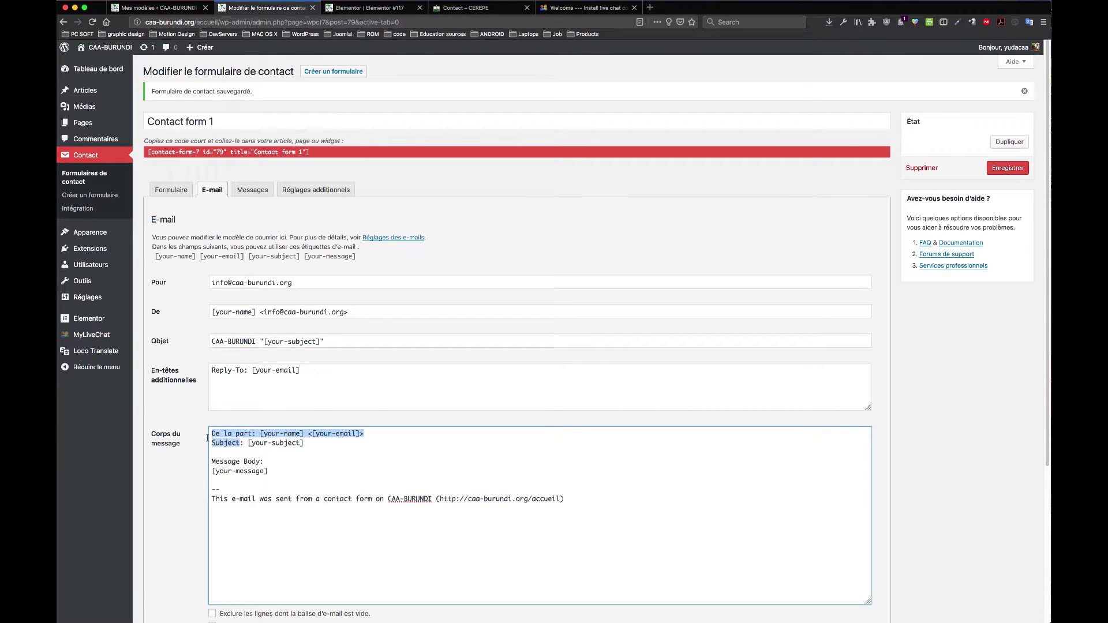
{"action": "left_click", "coordinate": [262, 471]}
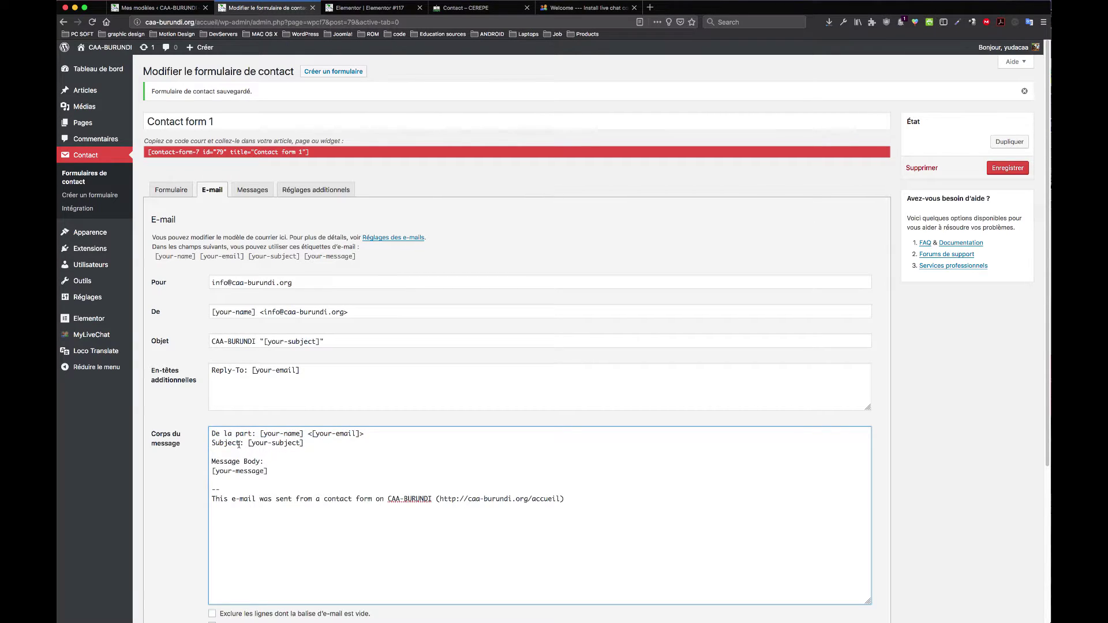
{"action": "left_click_drag", "start_coordinate": [240, 443], "coordinate": [205, 440]}
{"action": "type", "text": "Sujet"}
Step: Change 'Message Body' to 'Le message', set the footer to 'Ce message vient du siteweb ==>', and save
{"action": "left_click_drag", "start_coordinate": [260, 462], "coordinate": [213, 457]}
{"action": "type", "text": "Le message"}
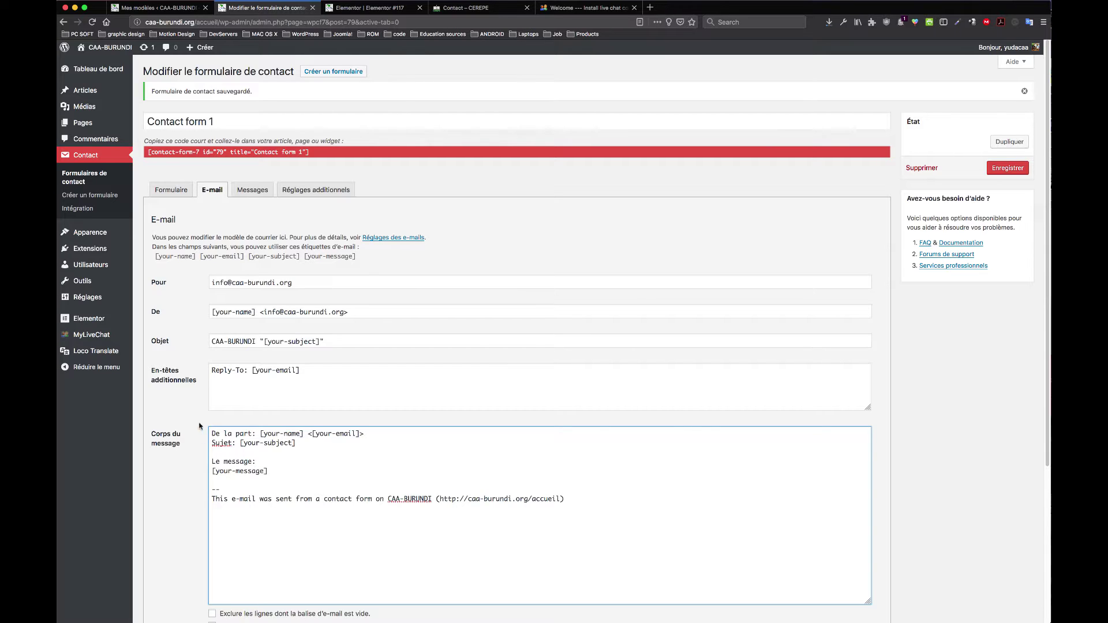
{"action": "left_click", "coordinate": [289, 510]}
{"action": "left_click_drag", "start_coordinate": [384, 499], "coordinate": [212, 499]}
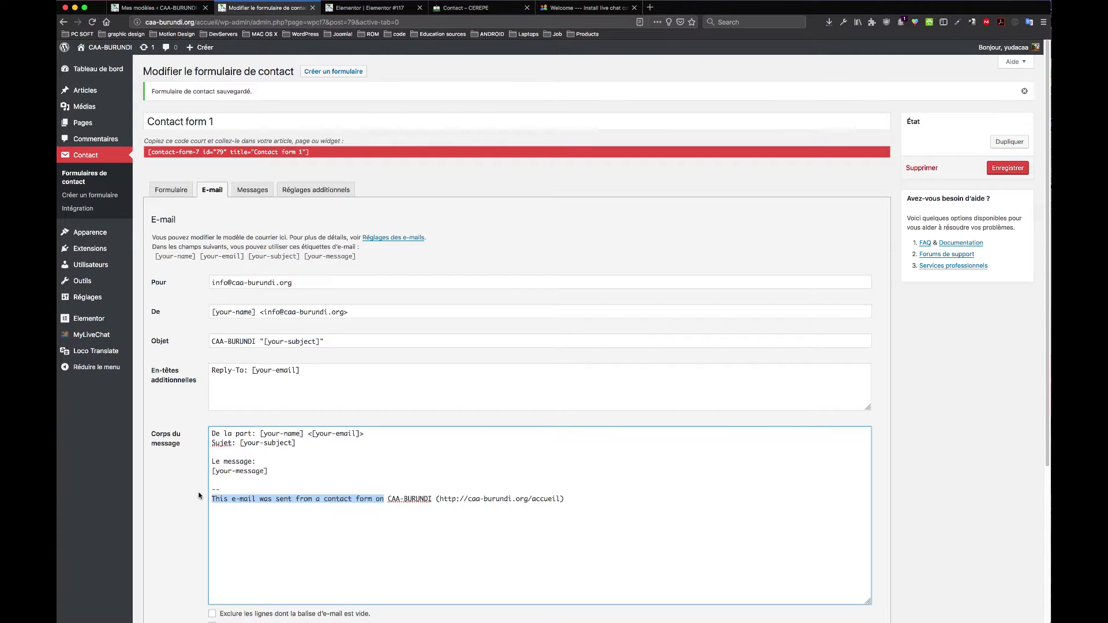
{"action": "type", "text": "Ce site"}
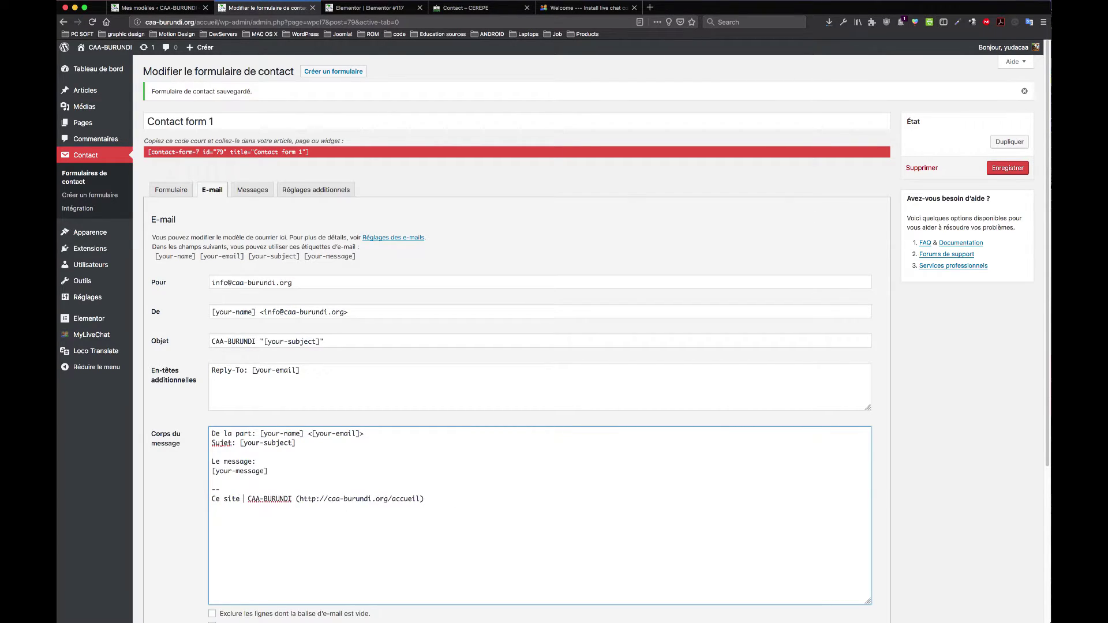
{"action": "key", "text": "BackSpace"}
{"action": "key", "text": "BackSpace"}
{"action": "key", "text": "BackSpace"}
{"action": "key", "text": "BackSpace"}
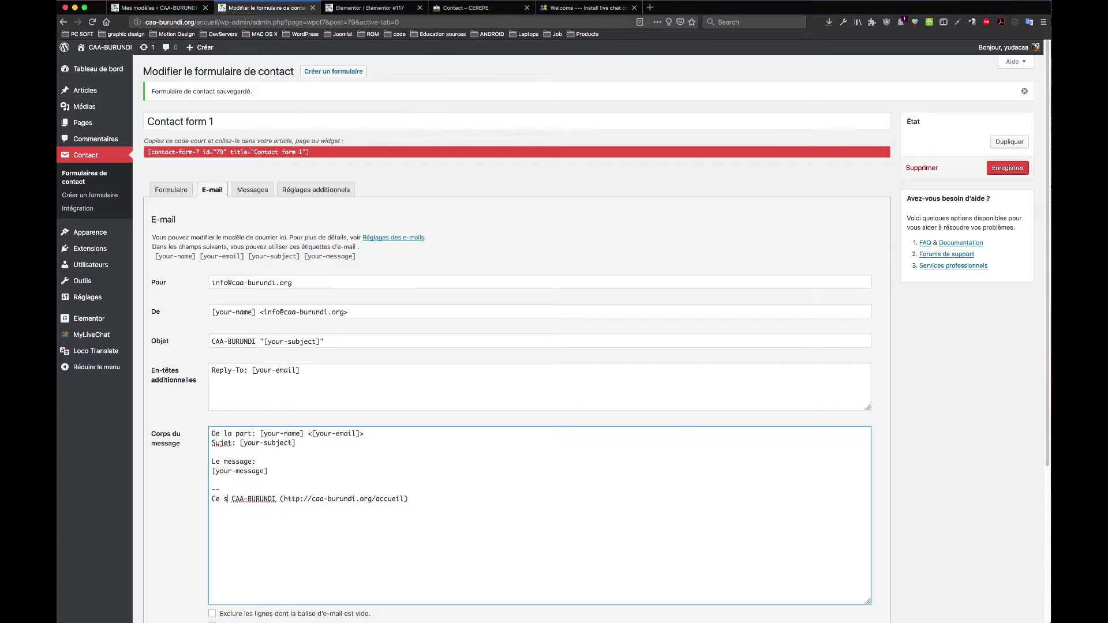
{"action": "type", "text": "message]  -- Ce mesage vient"}
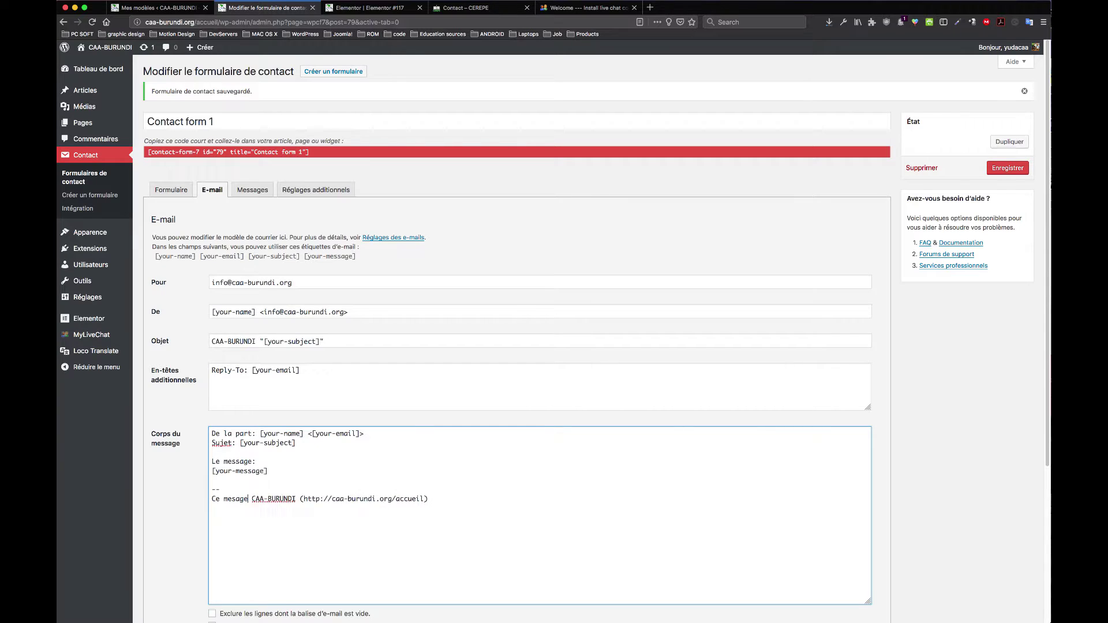
{"action": "type", "text": " du site"}
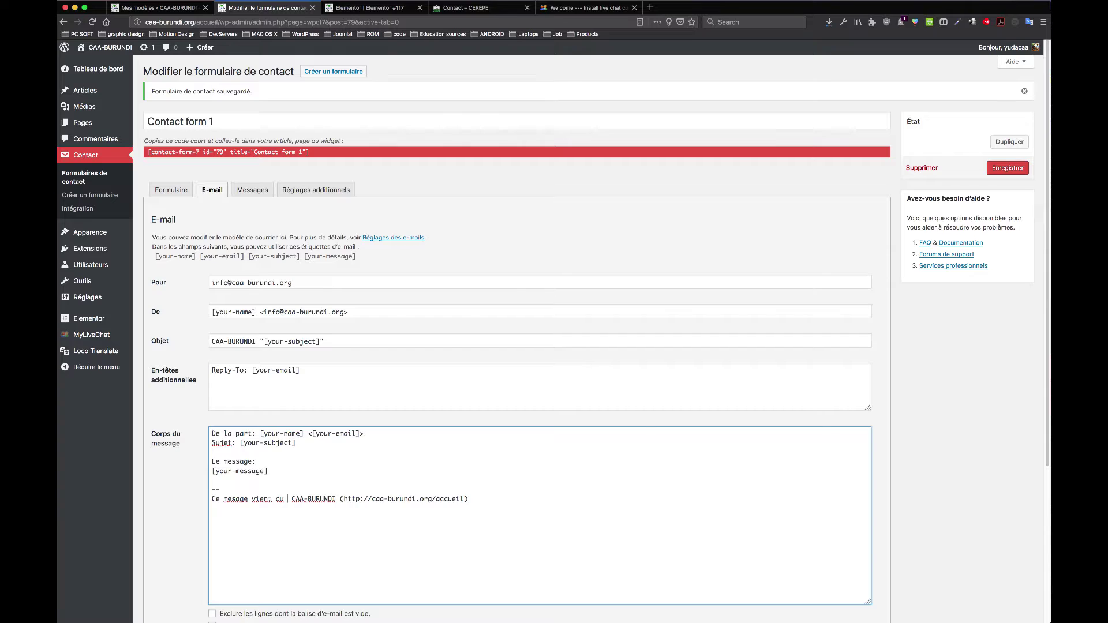
{"action": "type", "text": "web "}
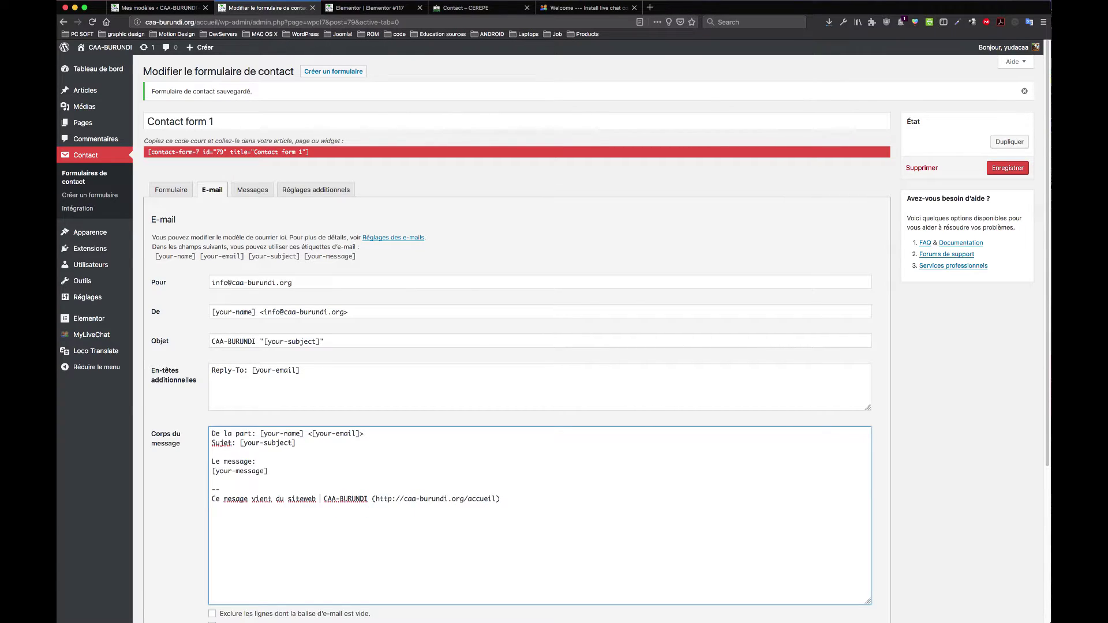
{"action": "type", "text": "==>"}
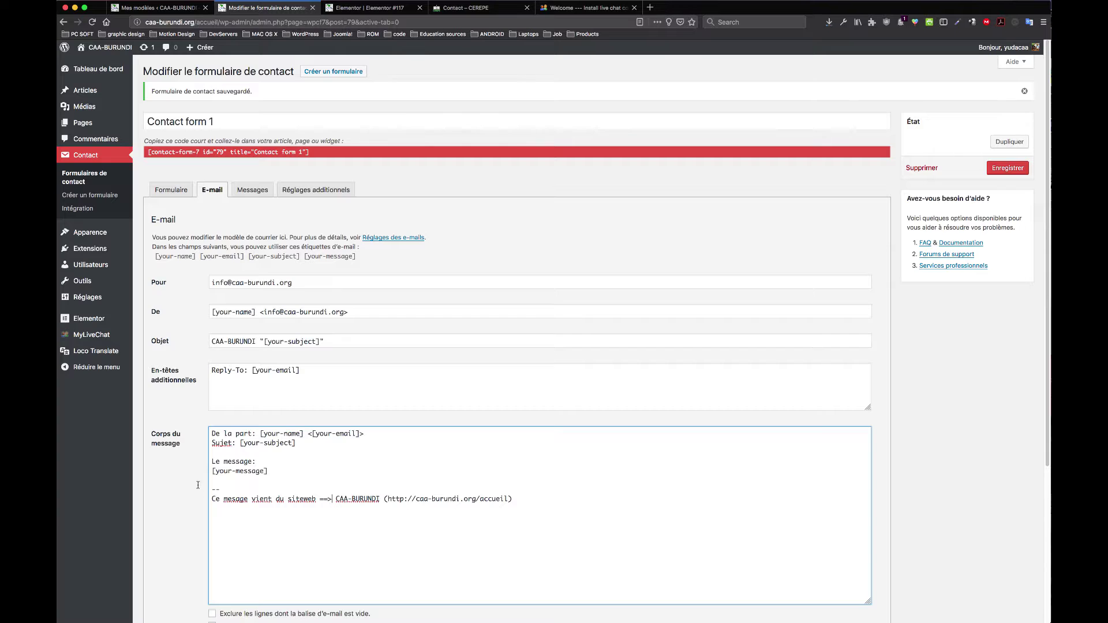
{"action": "scroll", "coordinate": [312, 560], "scroll_direction": "down", "scroll_amount": 5}
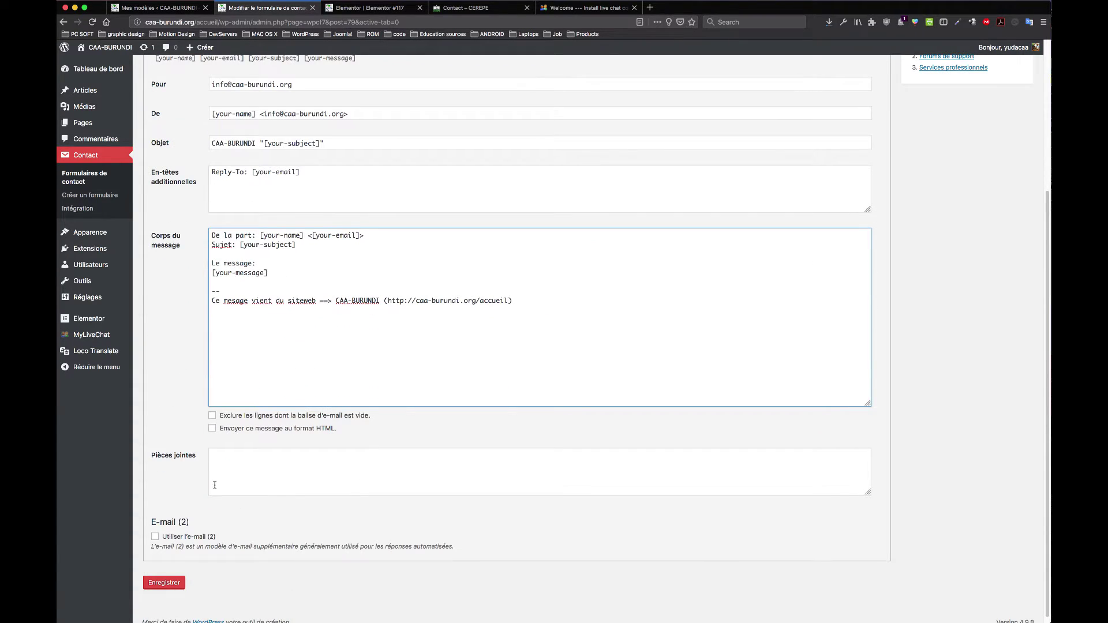
{"action": "left_click", "coordinate": [172, 583]}
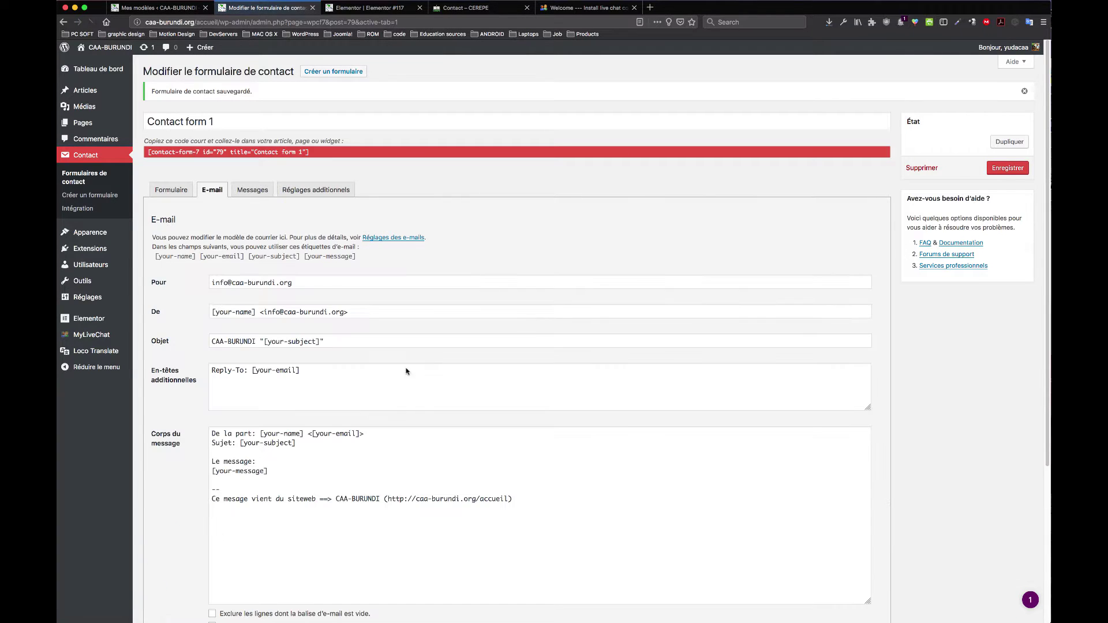
Step: On the Messages tab, replace the message-sent confirmation with 'Merci de nous écrire.'
{"action": "left_click", "coordinate": [260, 195]}
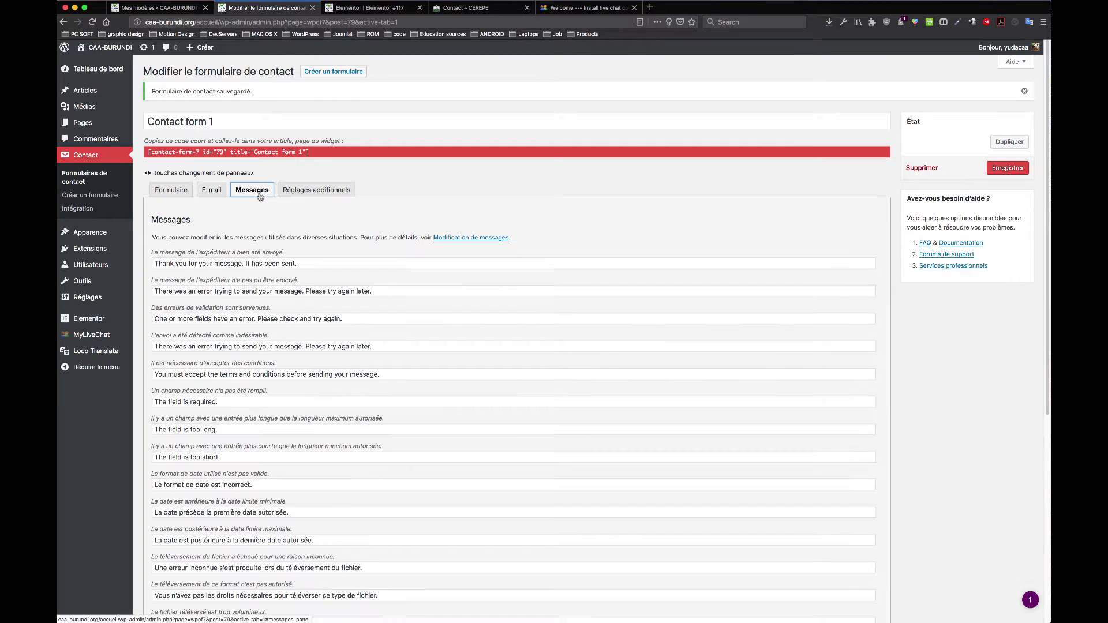
{"action": "left_click", "coordinate": [215, 264]}
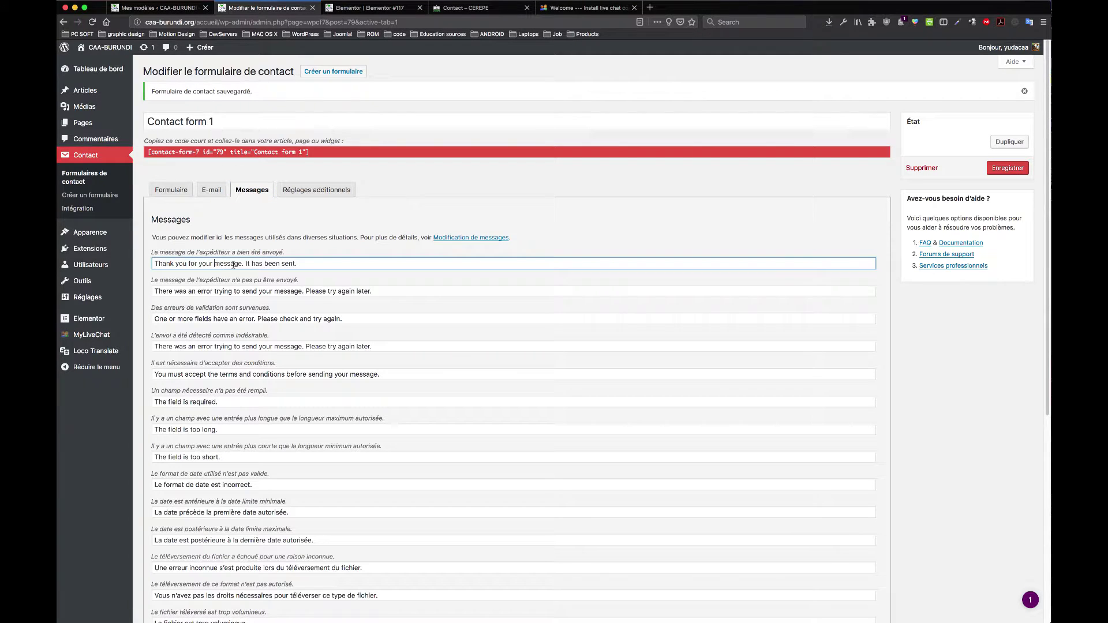
{"action": "left_click", "coordinate": [324, 267]}
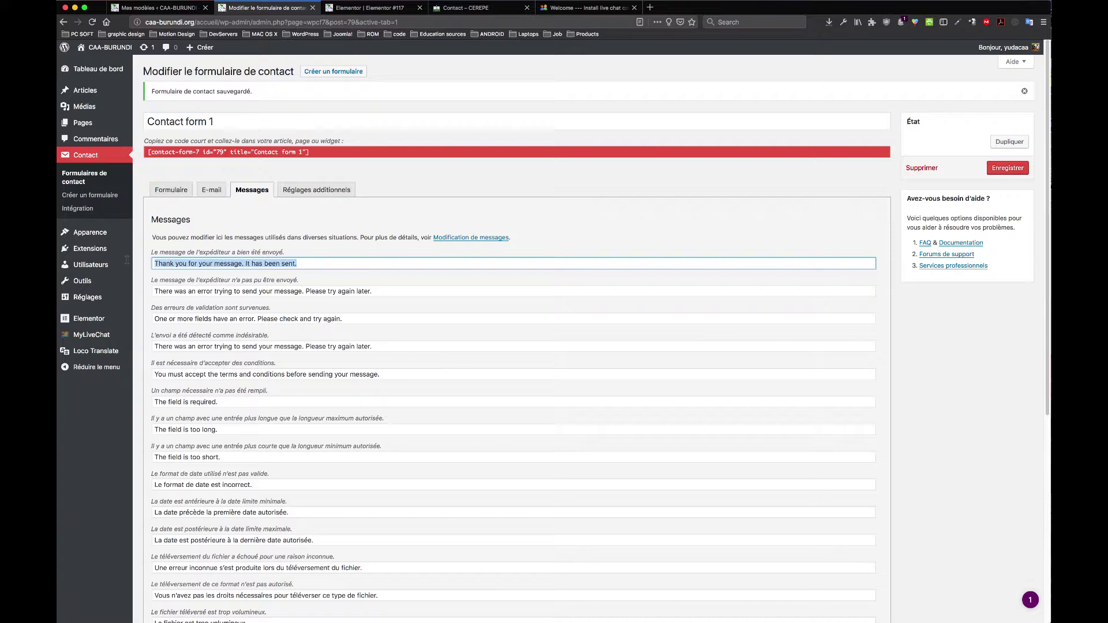
{"action": "left_click_drag", "start_coordinate": [311, 263], "coordinate": [127, 263]}
{"action": "type", "text": "Merci d"}
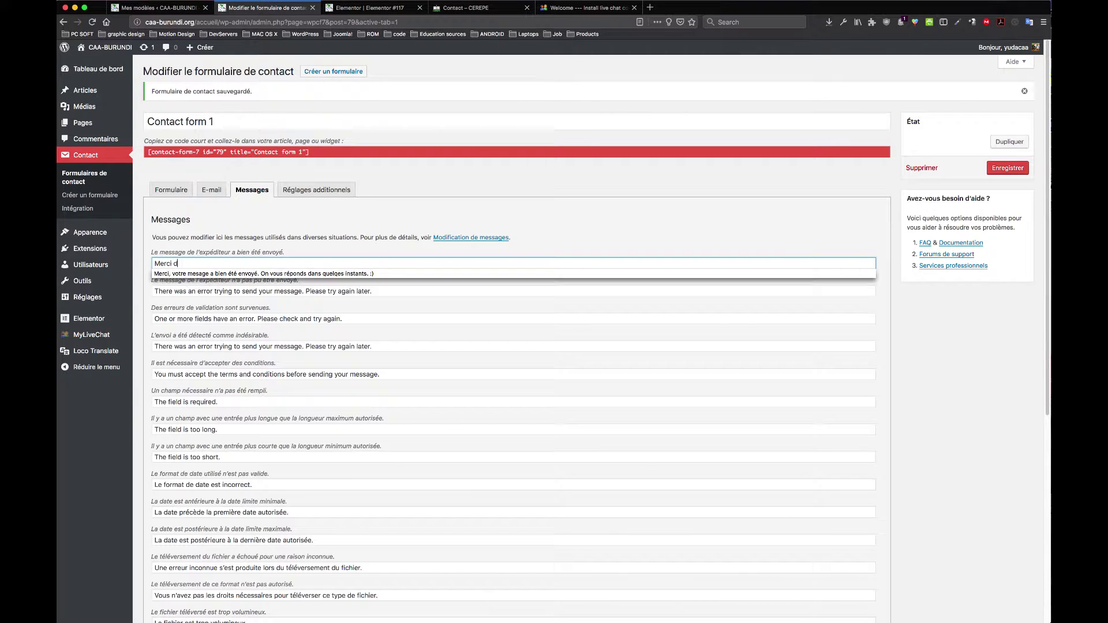
{"action": "type", "text": "e bnous érire."}
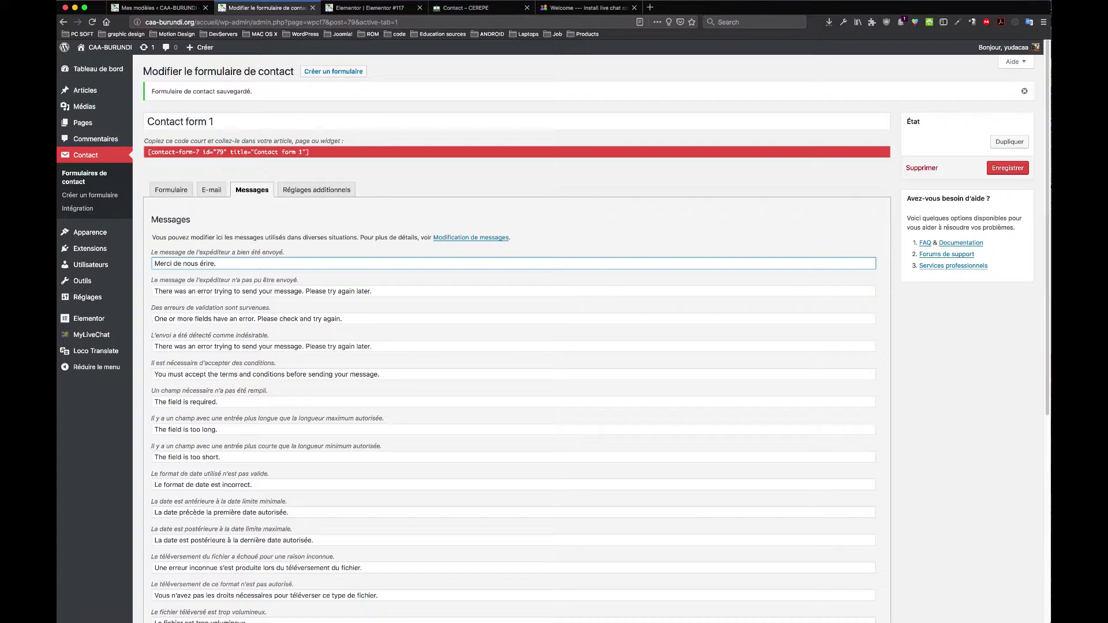
{"action": "left_click", "coordinate": [204, 264]}
{"action": "type", "text": "c"}
Step: Delete the English send-failure message and start typing its French replacement
{"action": "left_click", "coordinate": [392, 291]}
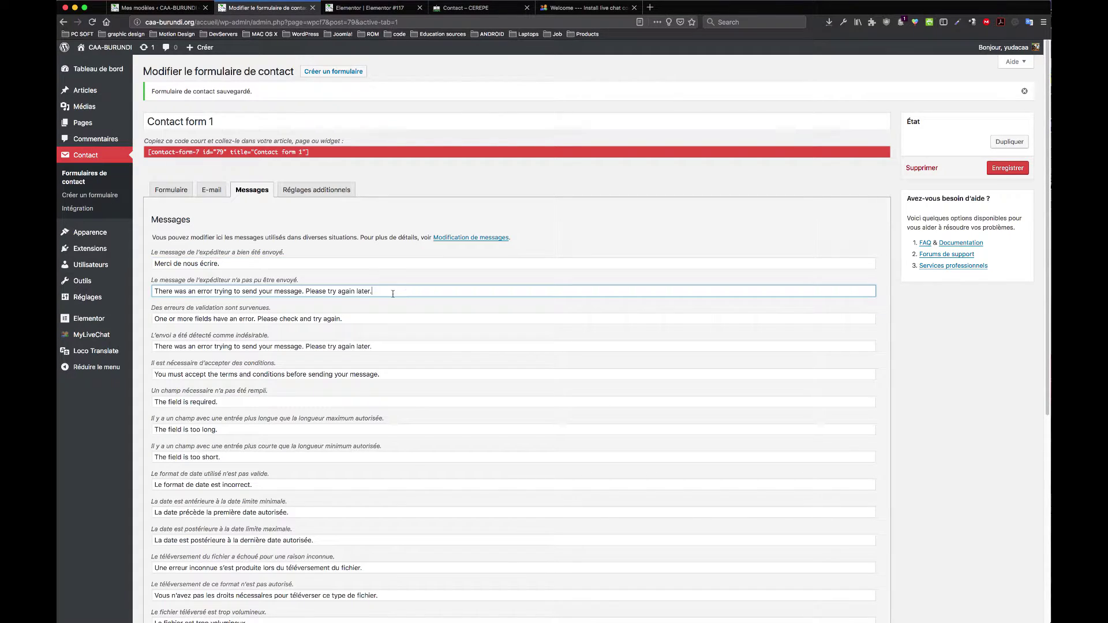
{"action": "left_click_drag", "start_coordinate": [169, 296], "coordinate": [152, 291]}
{"action": "key", "text": "BackSpace"}
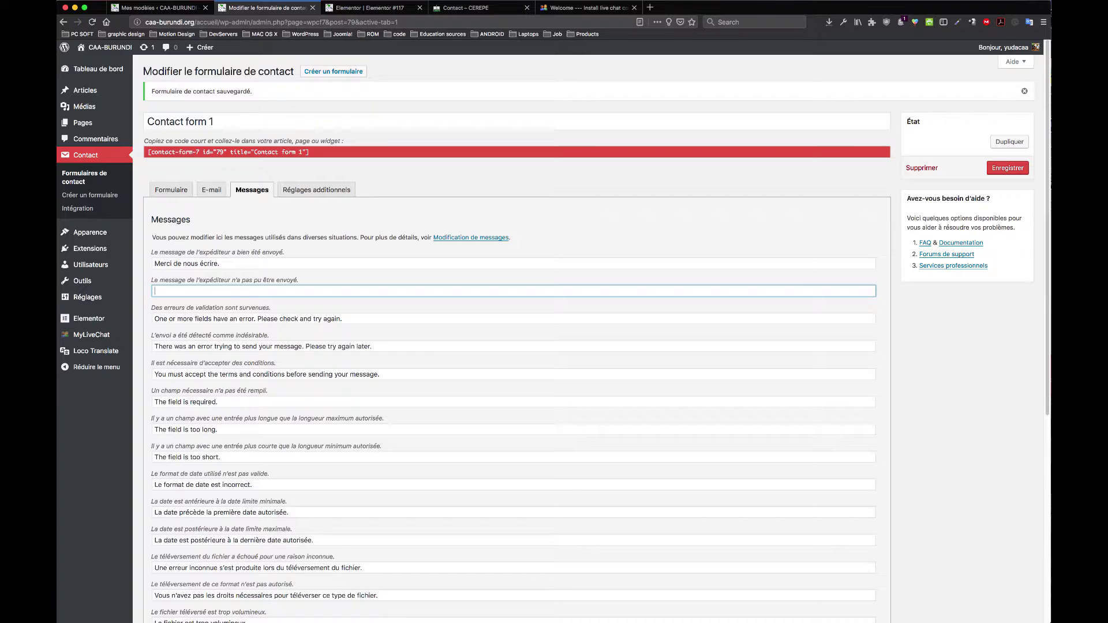
{"action": "type", "text": "Un erreur dans l'envoie du mesage s'est produit. Réessayez plutard s'il vous plait."}
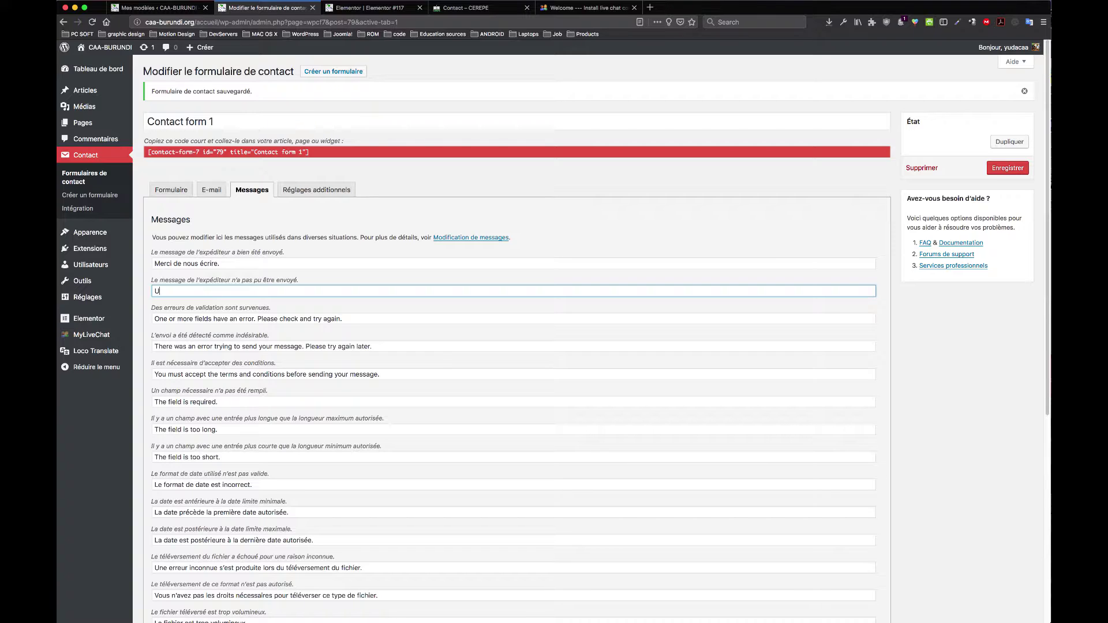
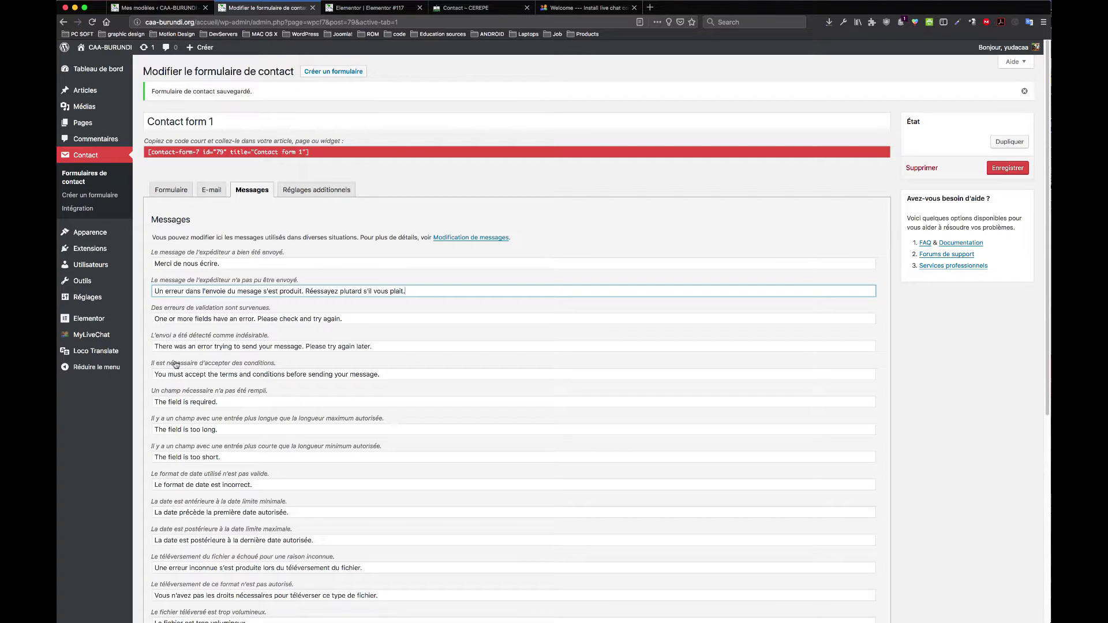
Step: Correct 'plutard' to 'plus tard' so the failed-send message reads 'Réessayez plus tard'
{"action": "left_click", "coordinate": [350, 292]}
{"action": "type", "text": "s"}
{"action": "scroll", "coordinate": [234, 328], "scroll_direction": "down", "scroll_amount": 10}
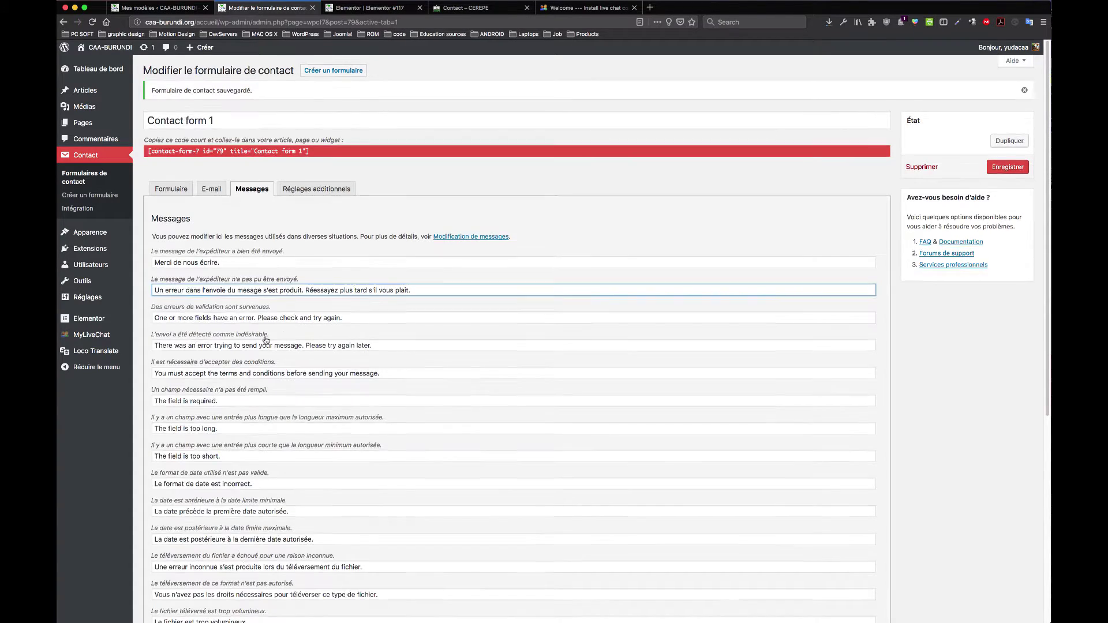
{"action": "scroll", "coordinate": [228, 362], "scroll_direction": "up", "scroll_amount": 10}
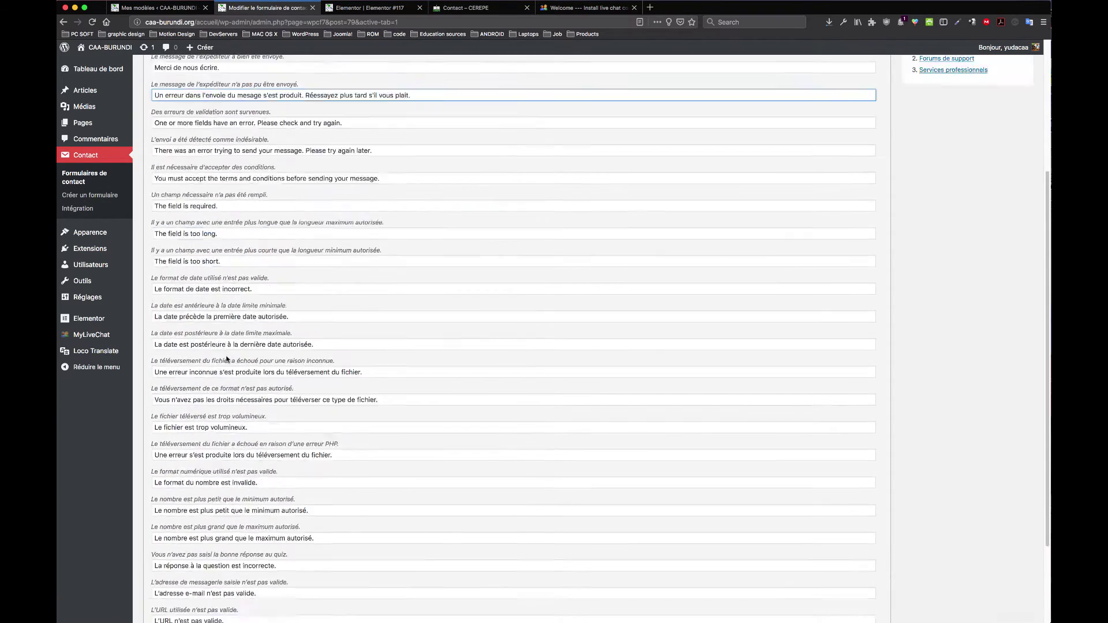
Step: Review the French sent, quiz, e-mail and URL messages
{"action": "left_click", "coordinate": [218, 243]}
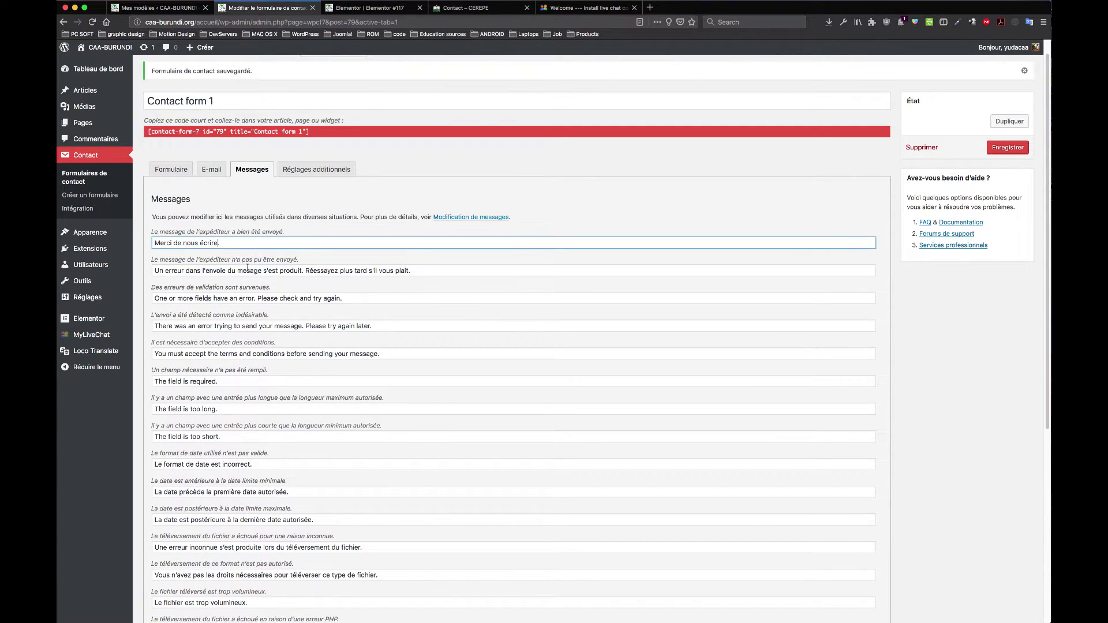
{"action": "left_click", "coordinate": [245, 270]}
{"action": "scroll", "coordinate": [280, 319], "scroll_direction": "down", "scroll_amount": 10}
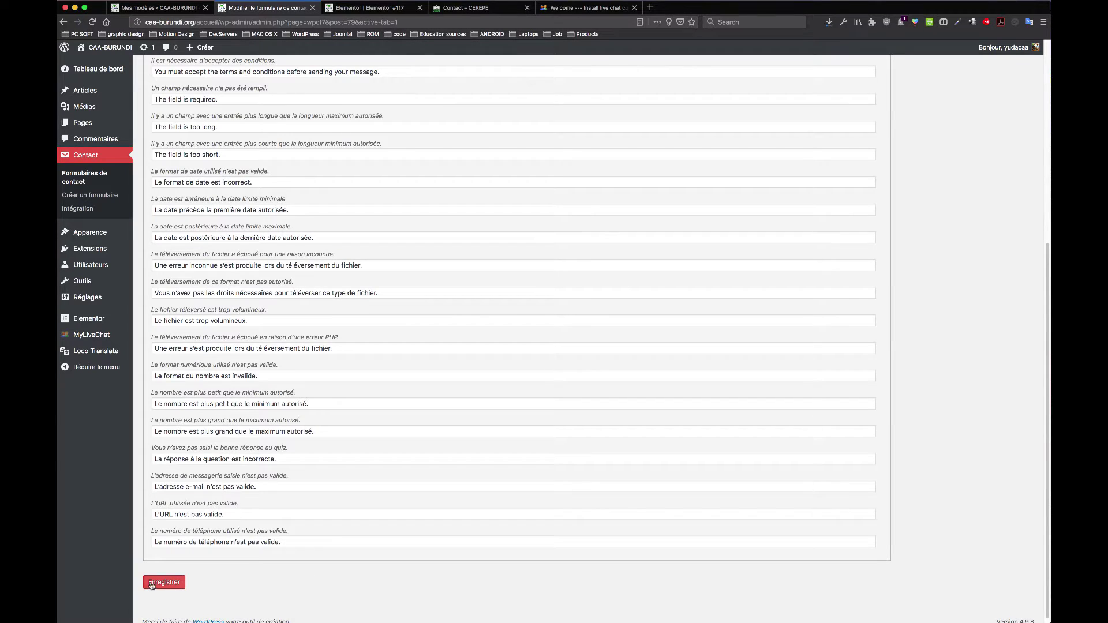
{"action": "left_click", "coordinate": [181, 459]}
{"action": "left_click", "coordinate": [215, 486]}
{"action": "left_click", "coordinate": [205, 460]}
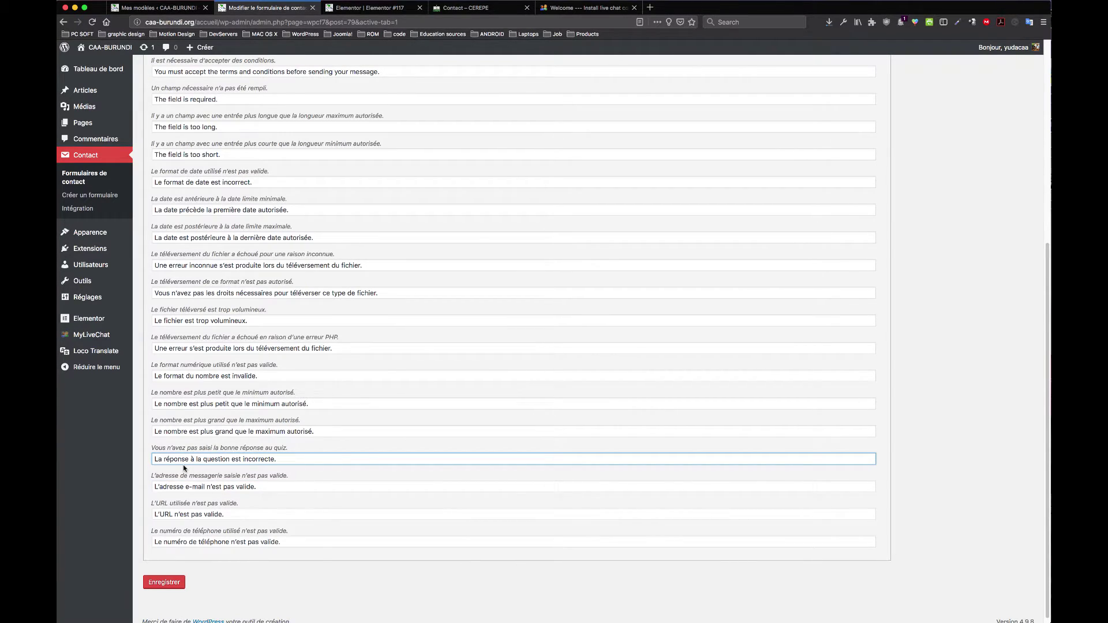
{"action": "left_click", "coordinate": [239, 487]}
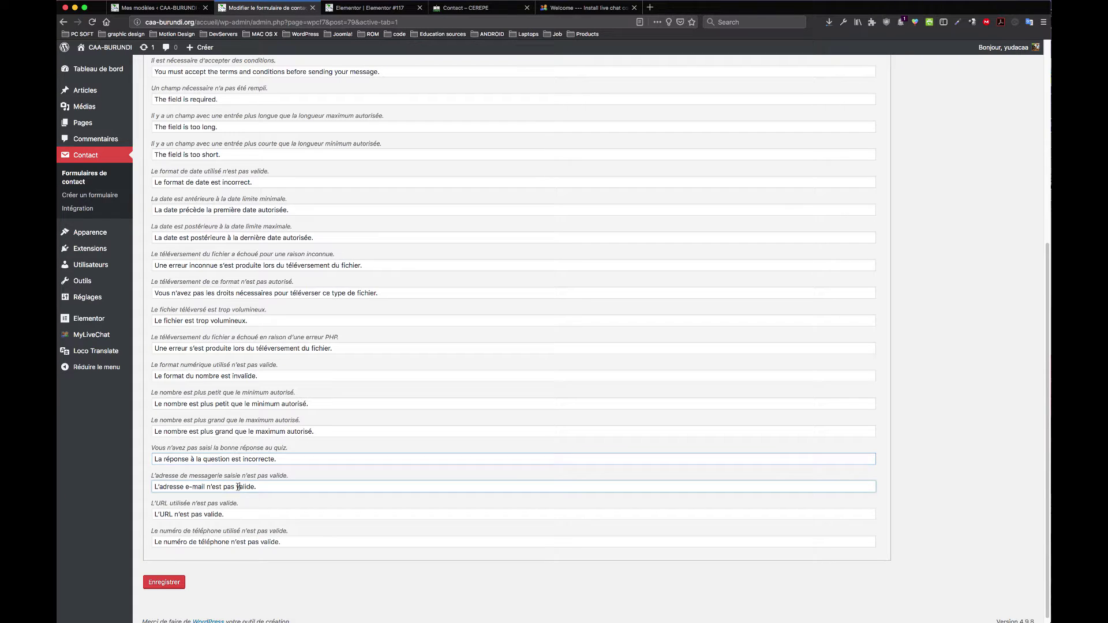
{"action": "left_click", "coordinate": [212, 515]}
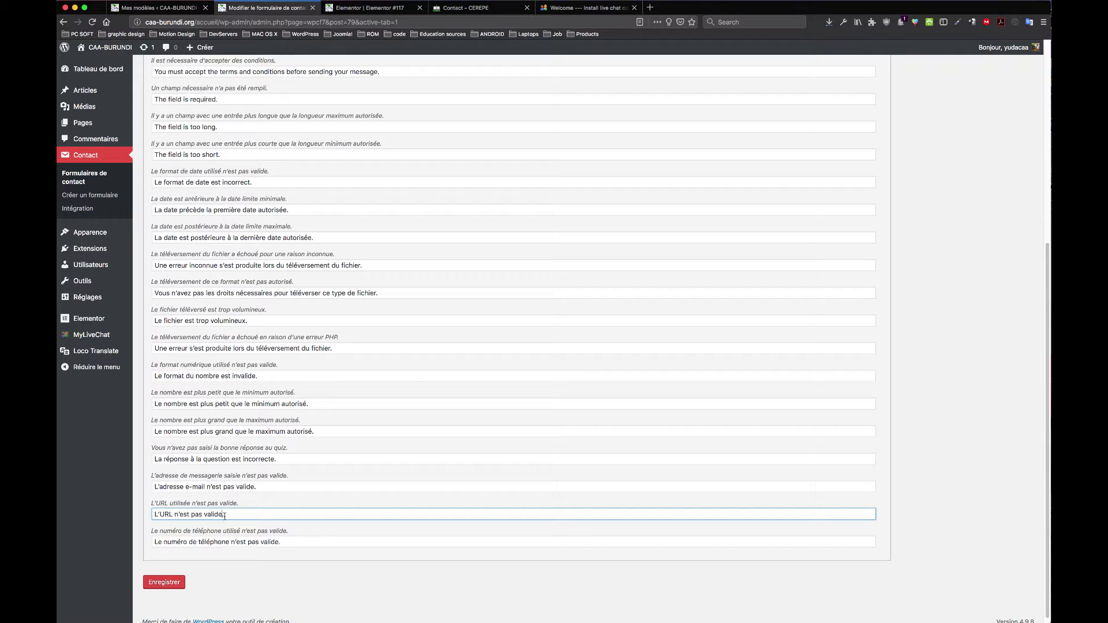
{"action": "left_click", "coordinate": [215, 489]}
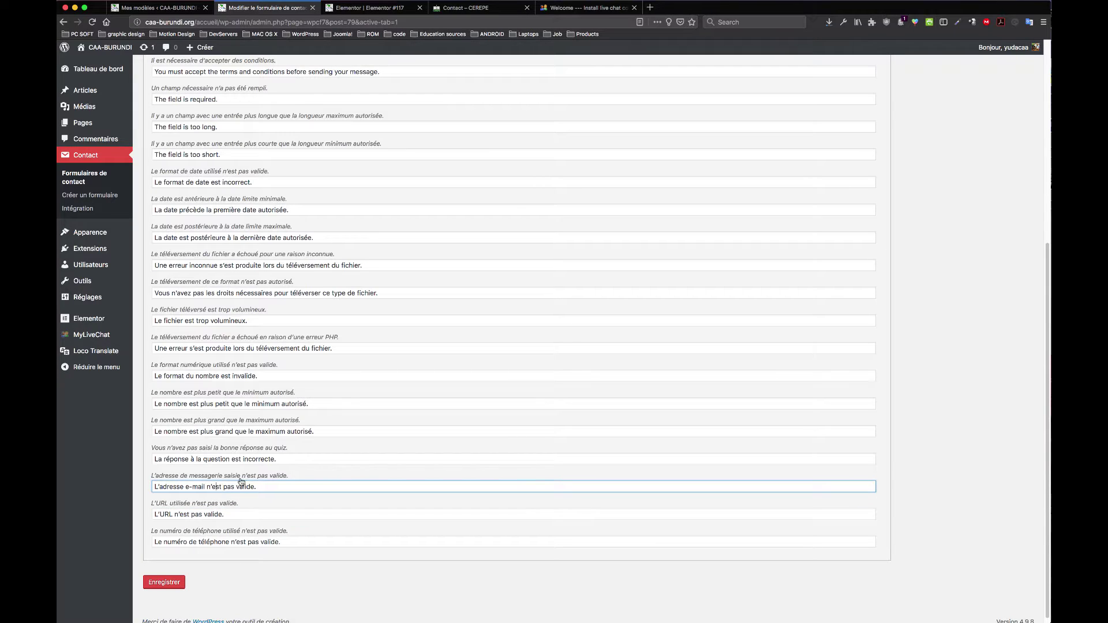
Step: Review the number and upload error messages, then save the form with Enregistrer
{"action": "left_click", "coordinate": [231, 459]}
{"action": "left_click", "coordinate": [237, 432]}
{"action": "left_click", "coordinate": [228, 404]}
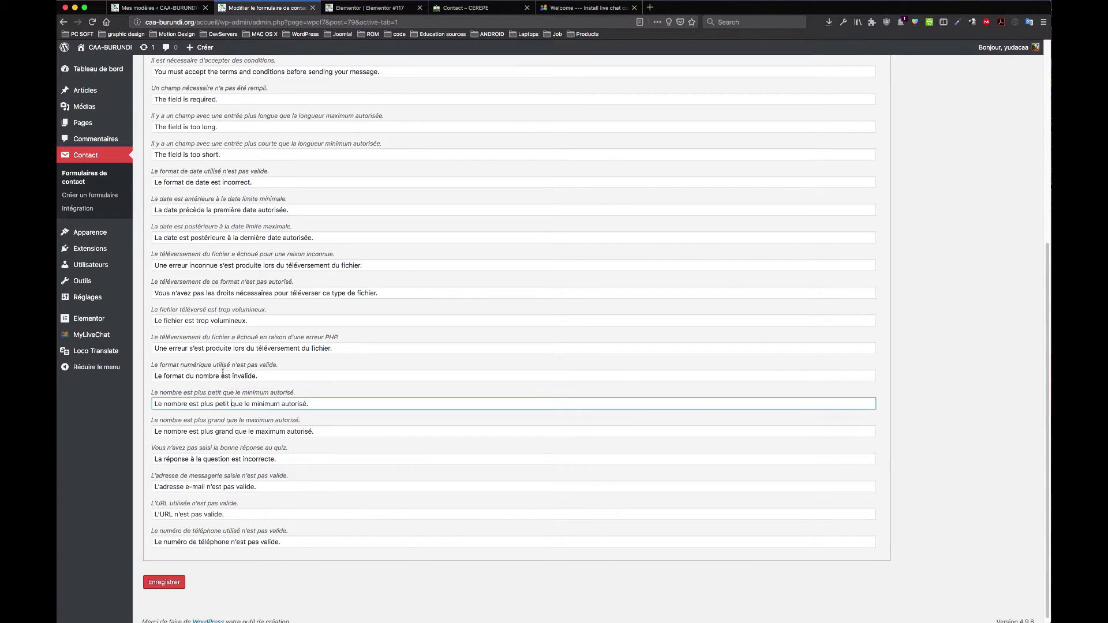
{"action": "left_click", "coordinate": [225, 375]}
{"action": "left_click", "coordinate": [231, 349]}
{"action": "scroll", "coordinate": [217, 265], "scroll_direction": "up", "scroll_amount": 5}
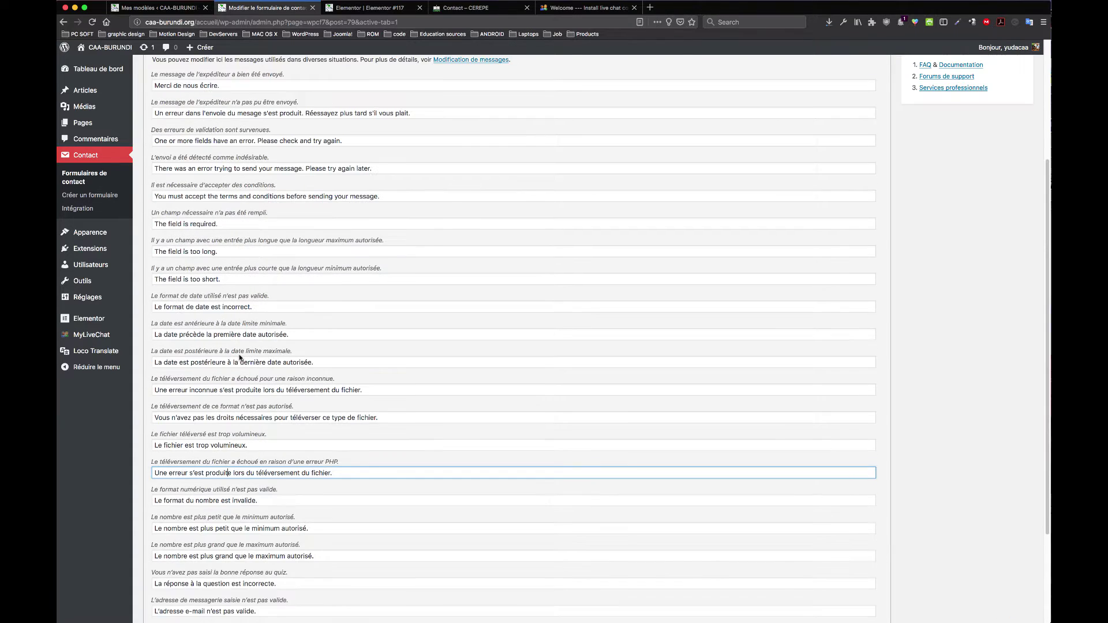
{"action": "scroll", "coordinate": [293, 252], "scroll_direction": "down", "scroll_amount": 5}
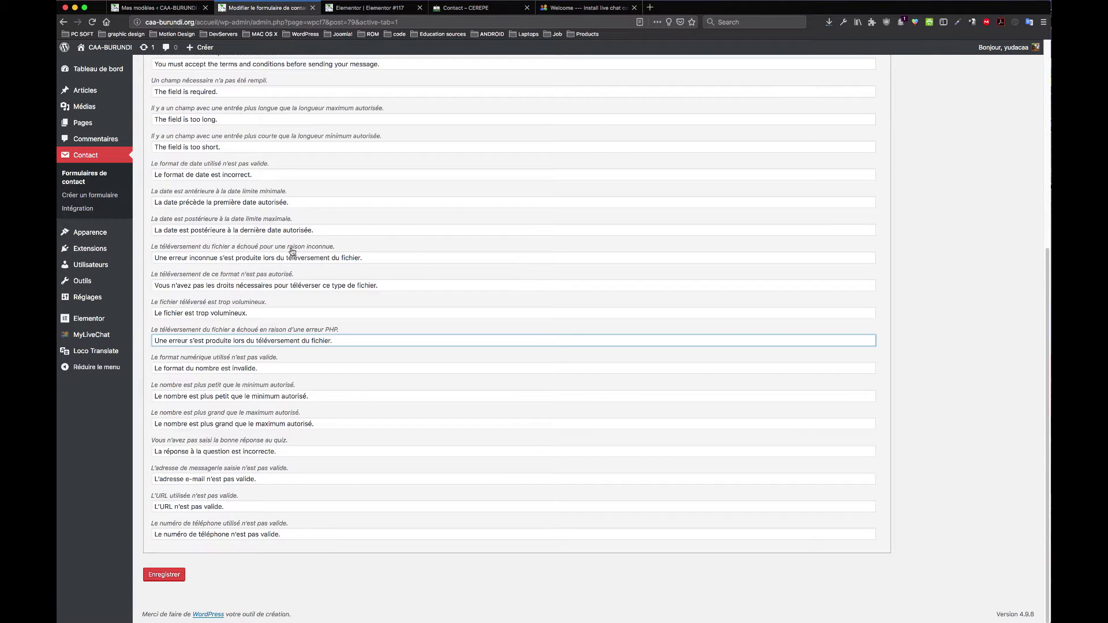
{"action": "left_click", "coordinate": [168, 578]}
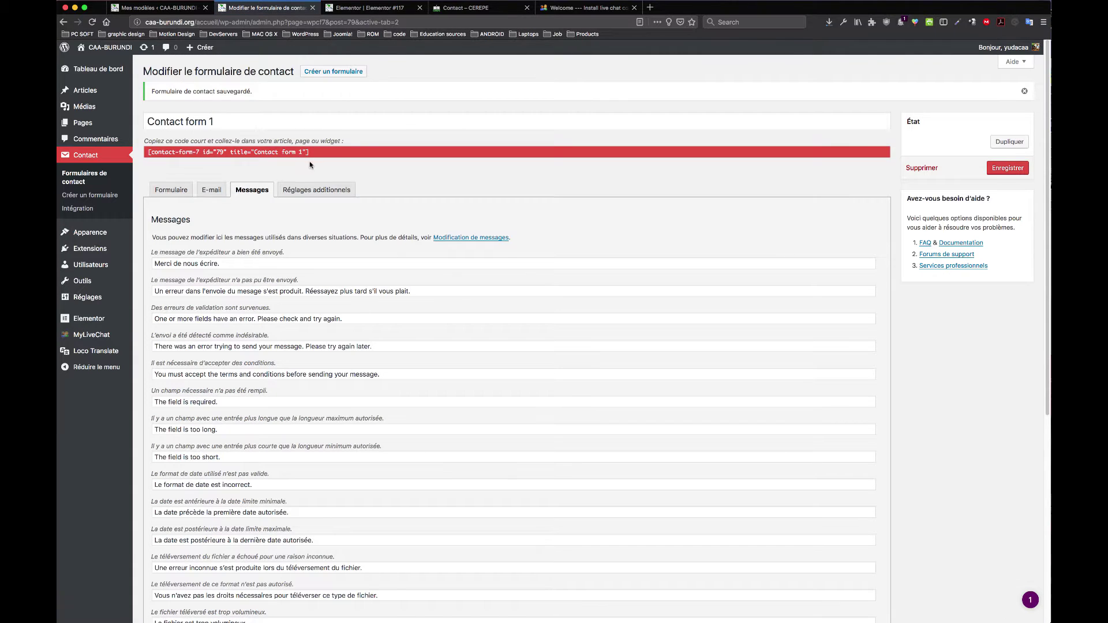
Step: Select the [contact-form-7] shortcode and look at the Additional Settings tab
{"action": "left_click", "coordinate": [312, 153]}
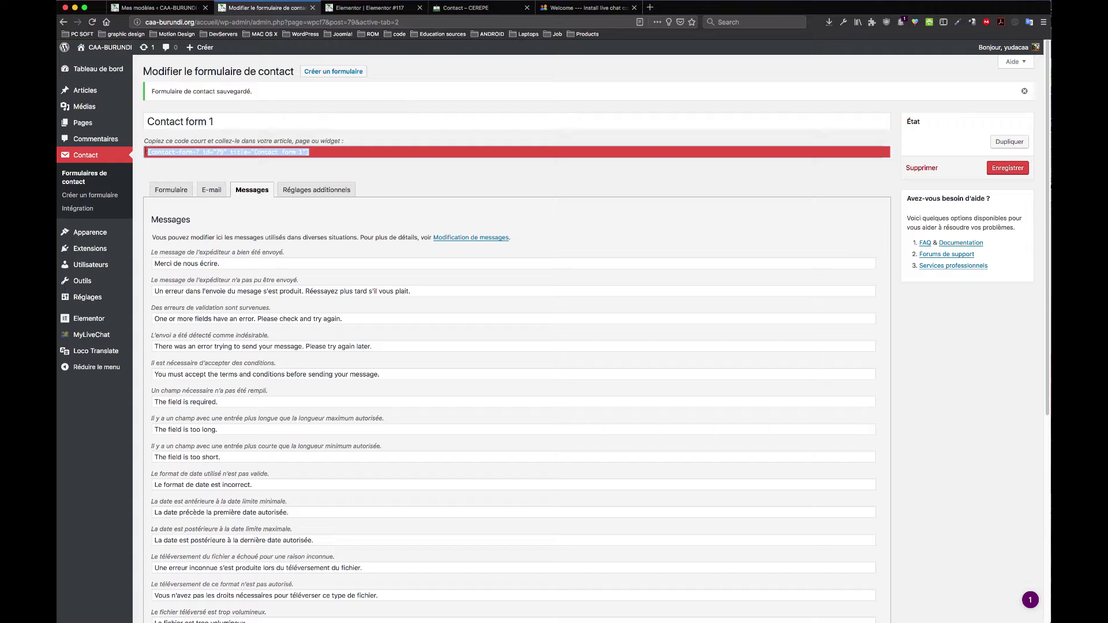
{"action": "left_click", "coordinate": [188, 152]}
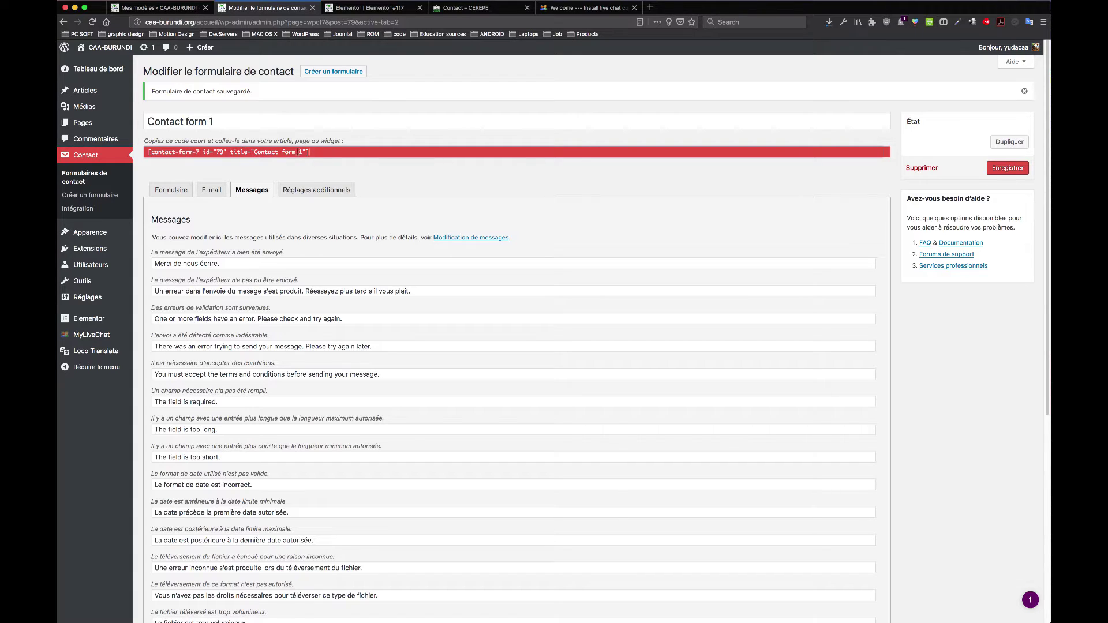
{"action": "left_click_drag", "start_coordinate": [310, 152], "coordinate": [147, 152]}
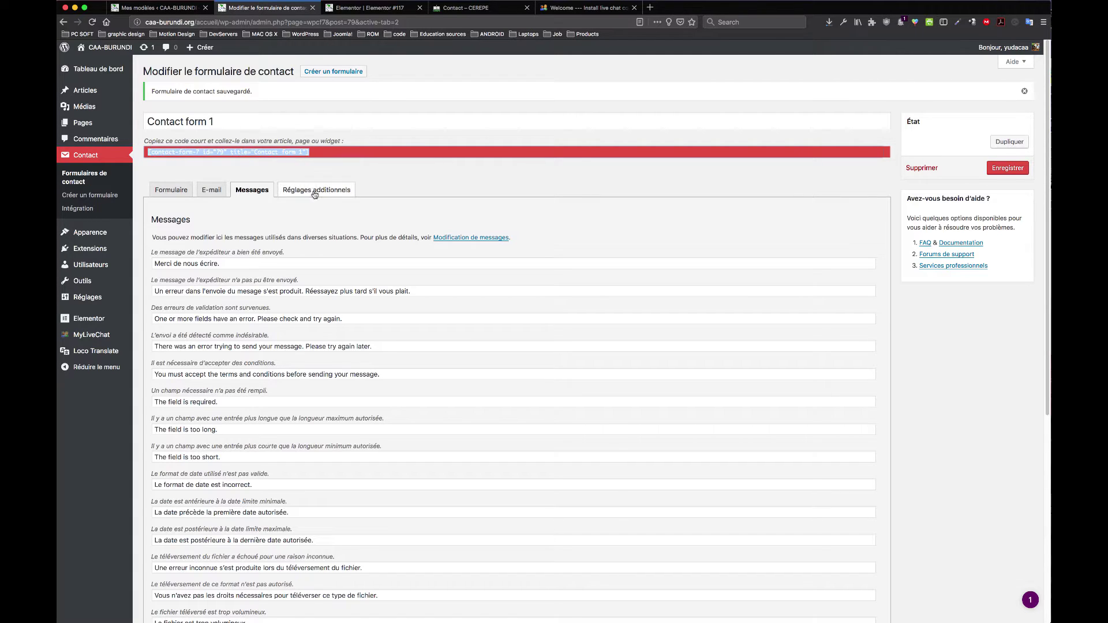
{"action": "left_click", "coordinate": [315, 191]}
{"action": "left_click", "coordinate": [383, 277]}
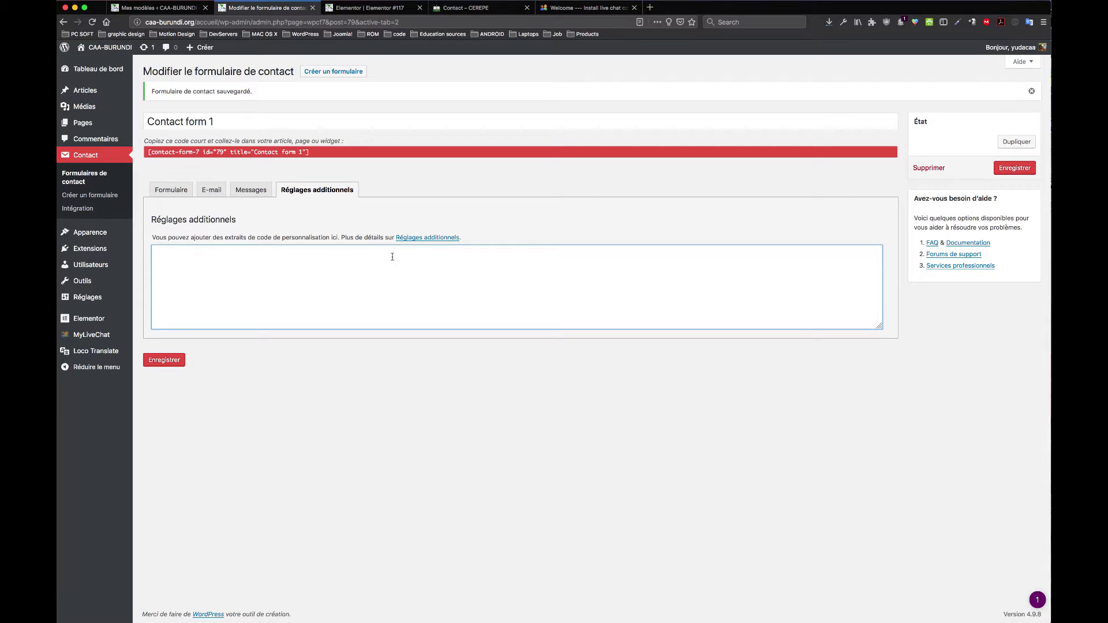
{"action": "left_click", "coordinate": [251, 190]}
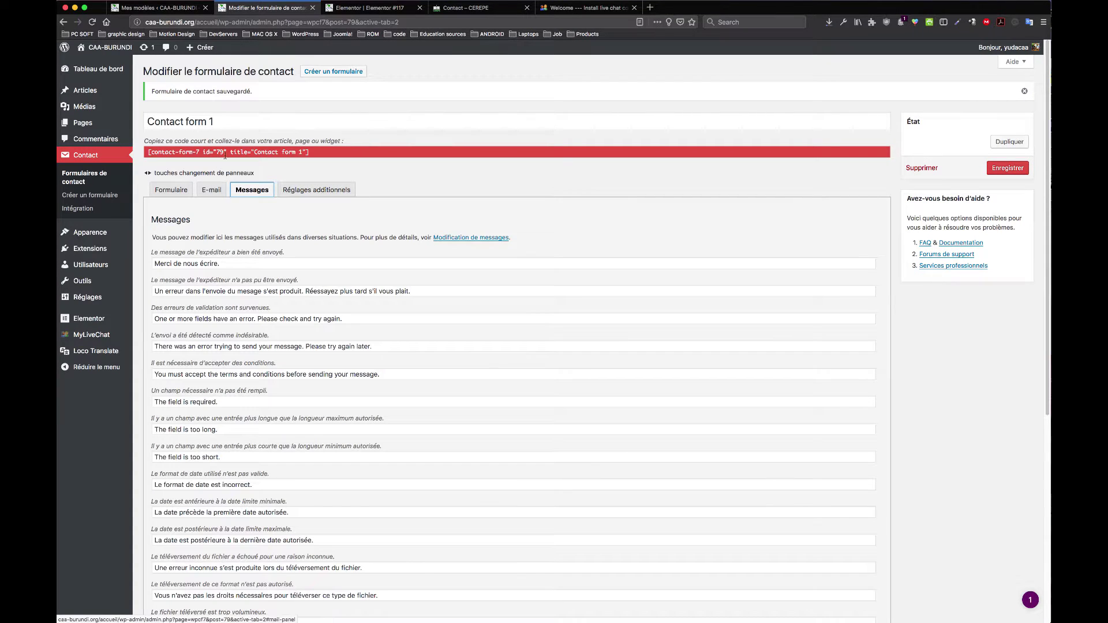
Step: Copy the [contact-form-7] shortcode and bring up the Elementor #117 editor tab
{"action": "left_click_drag", "start_coordinate": [335, 154], "coordinate": [146, 148]}
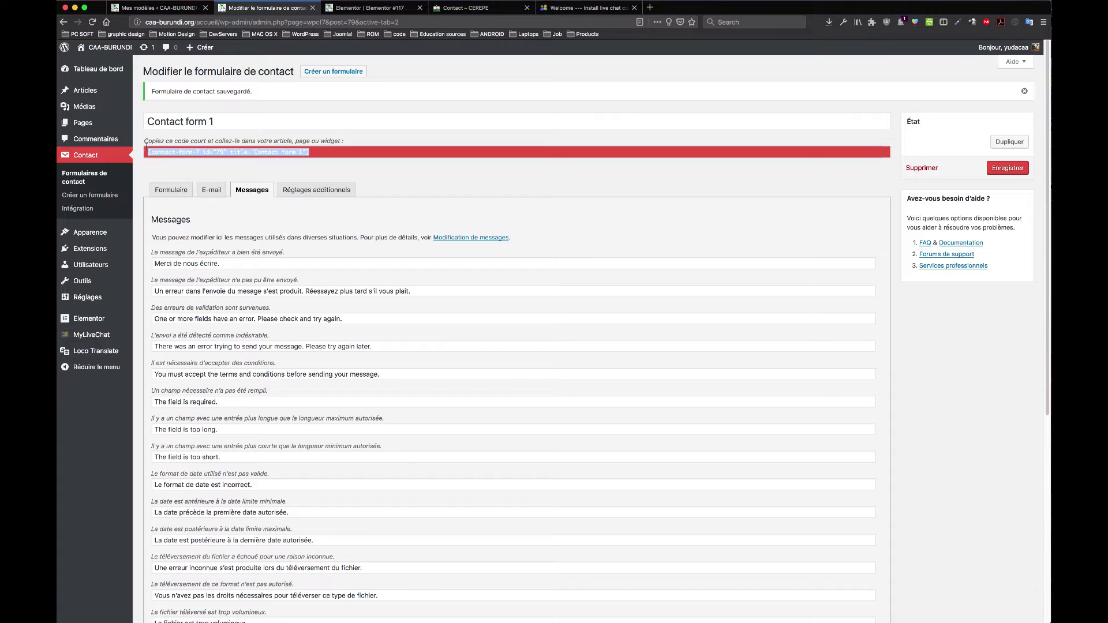
{"action": "right_click", "coordinate": [221, 152]}
{"action": "left_click", "coordinate": [269, 182]}
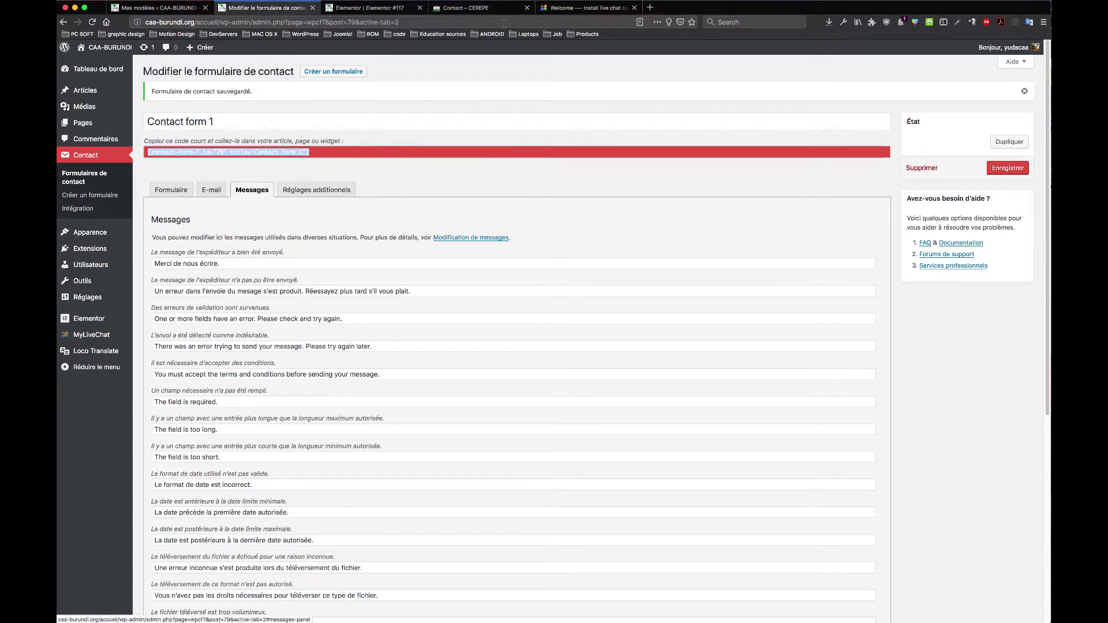
{"action": "left_click", "coordinate": [355, 8]}
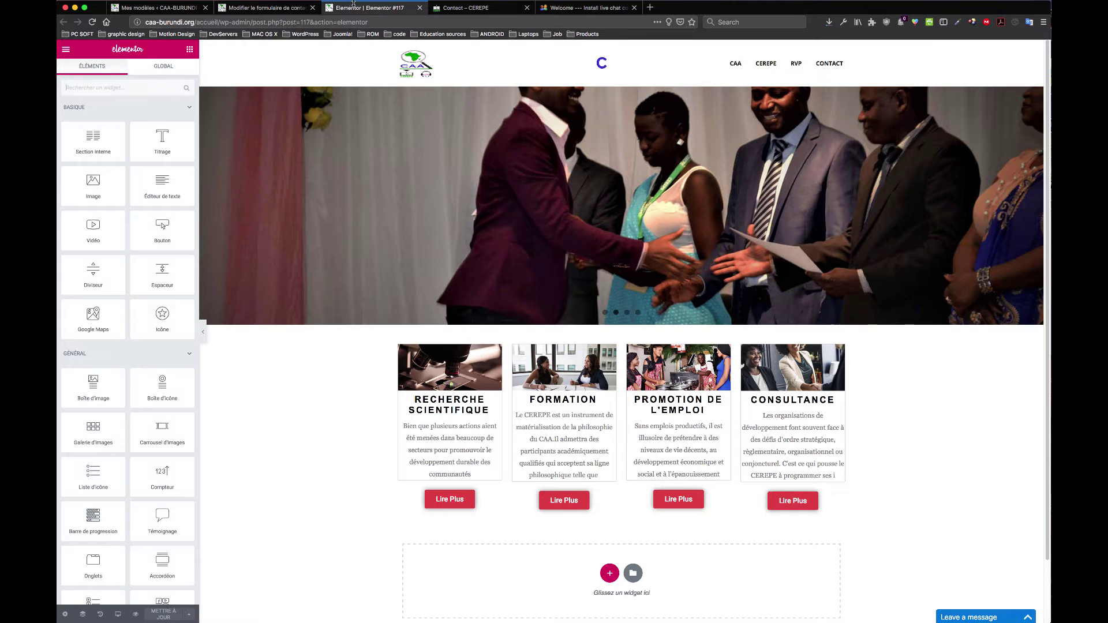
Step: Inspect the contact block and raw shortcode text on the live Contact – CEREPE page
{"action": "left_click", "coordinate": [262, 8]}
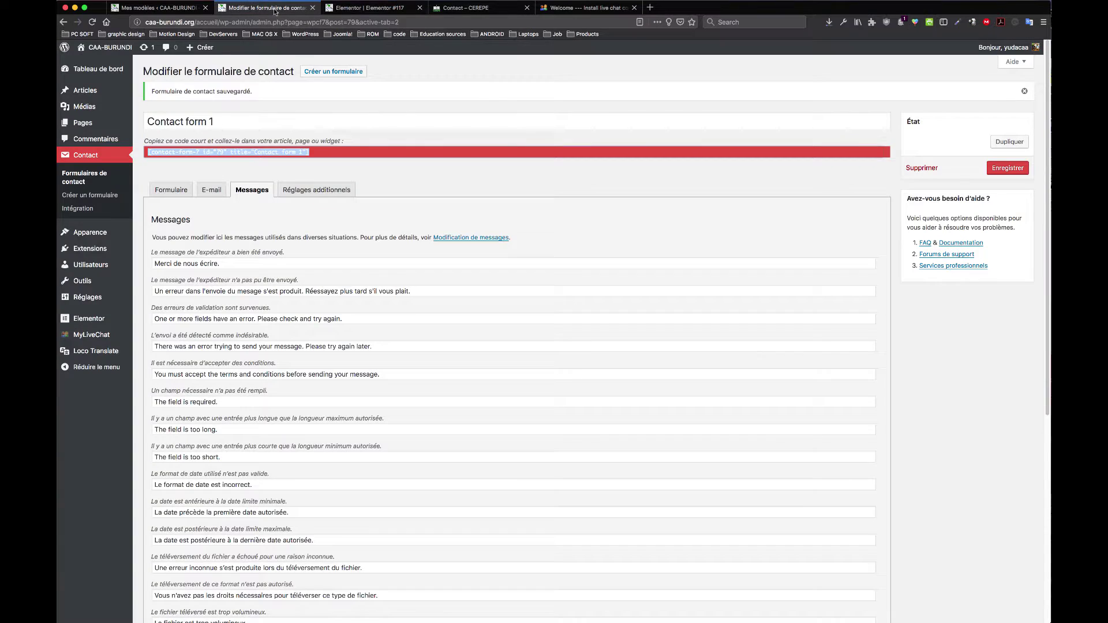
{"action": "left_click", "coordinate": [464, 8]}
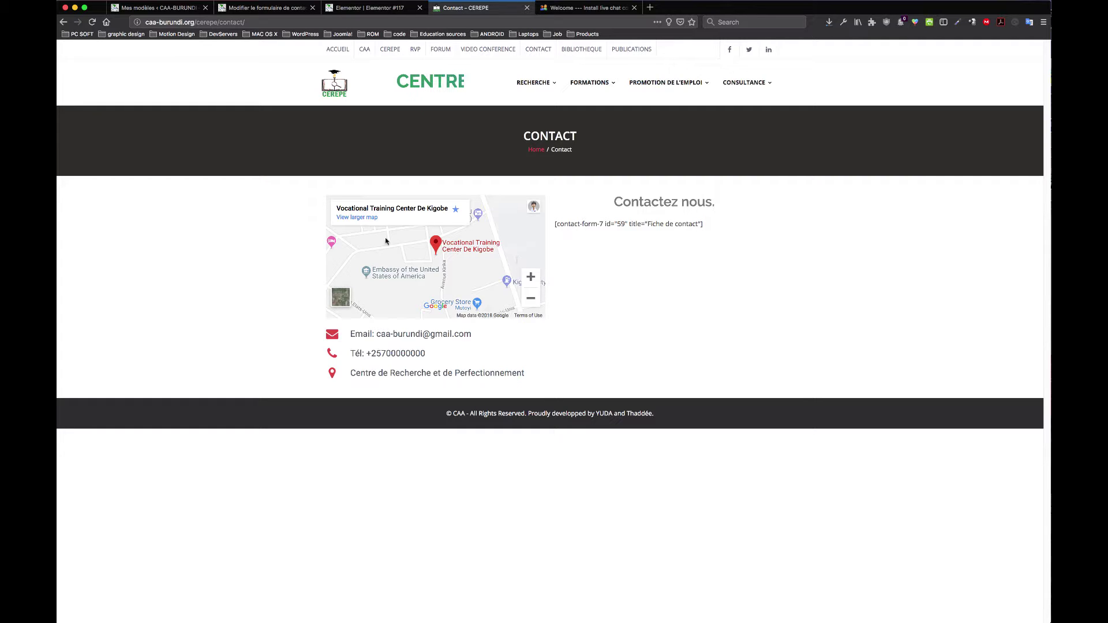
{"action": "left_click_drag", "start_coordinate": [403, 334], "coordinate": [407, 375]}
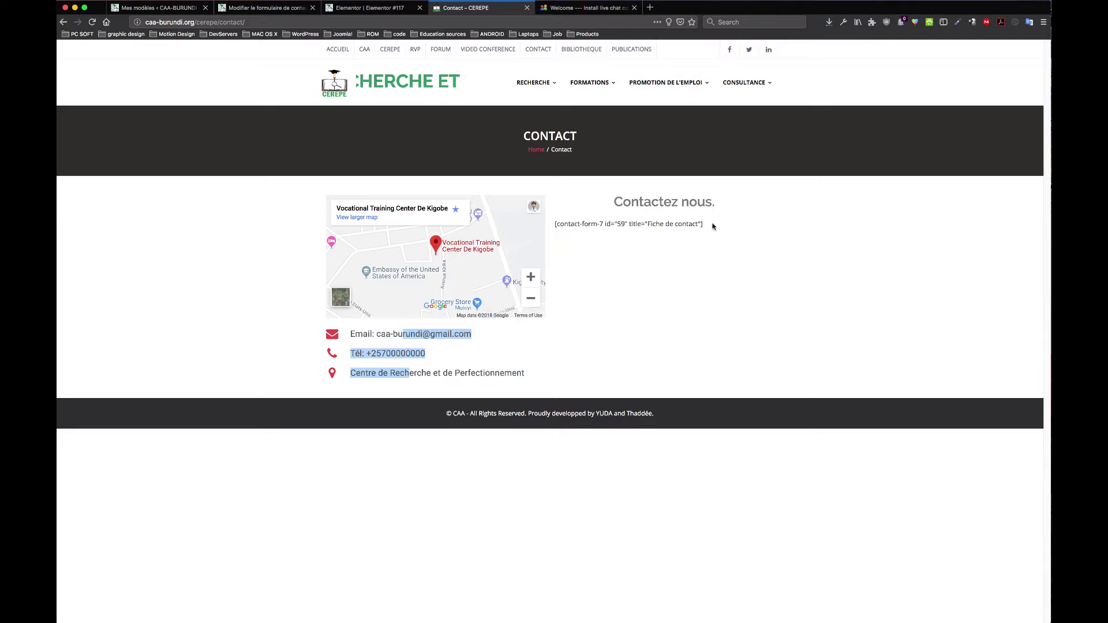
{"action": "left_click_drag", "start_coordinate": [707, 225], "coordinate": [502, 225]}
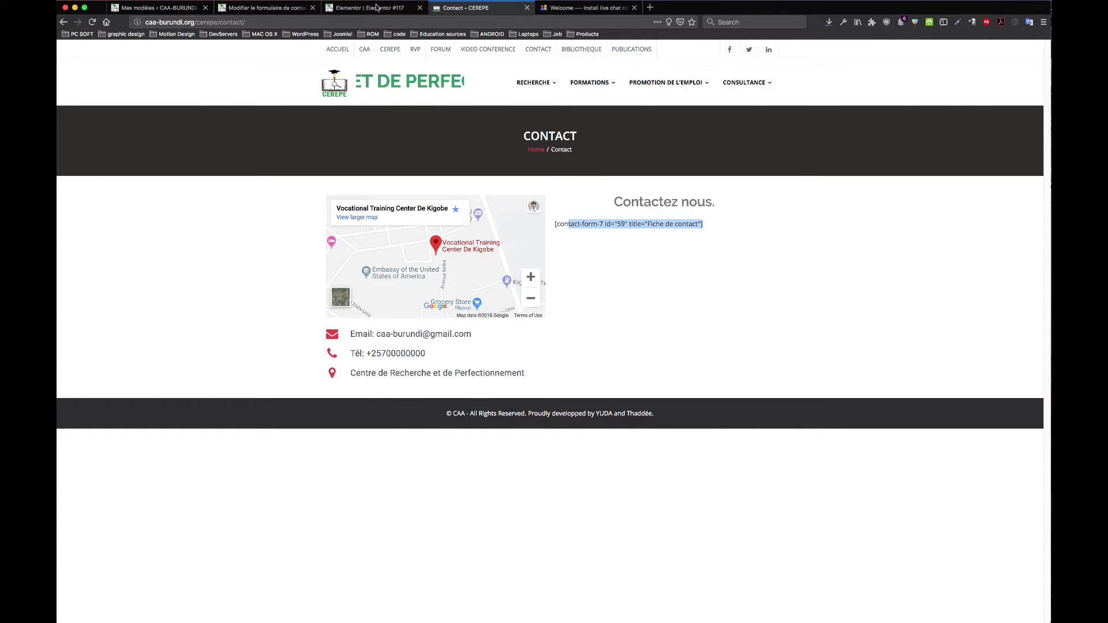
Step: Leave the Elementor editor via Retour au tableau de bord
{"action": "left_click", "coordinate": [332, 8]}
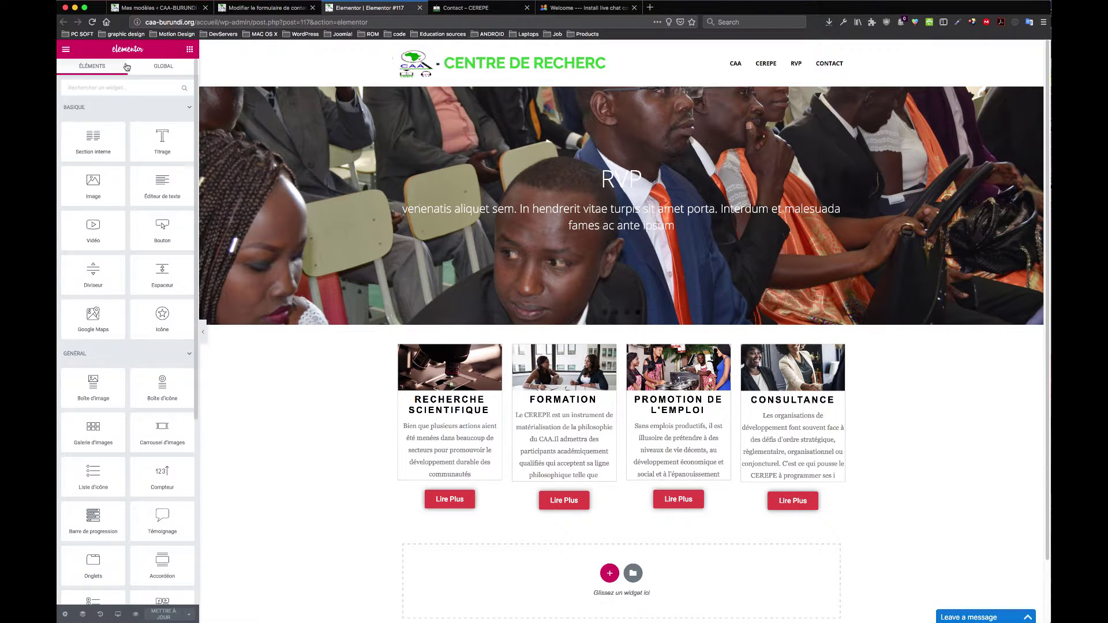
{"action": "left_click", "coordinate": [66, 51]}
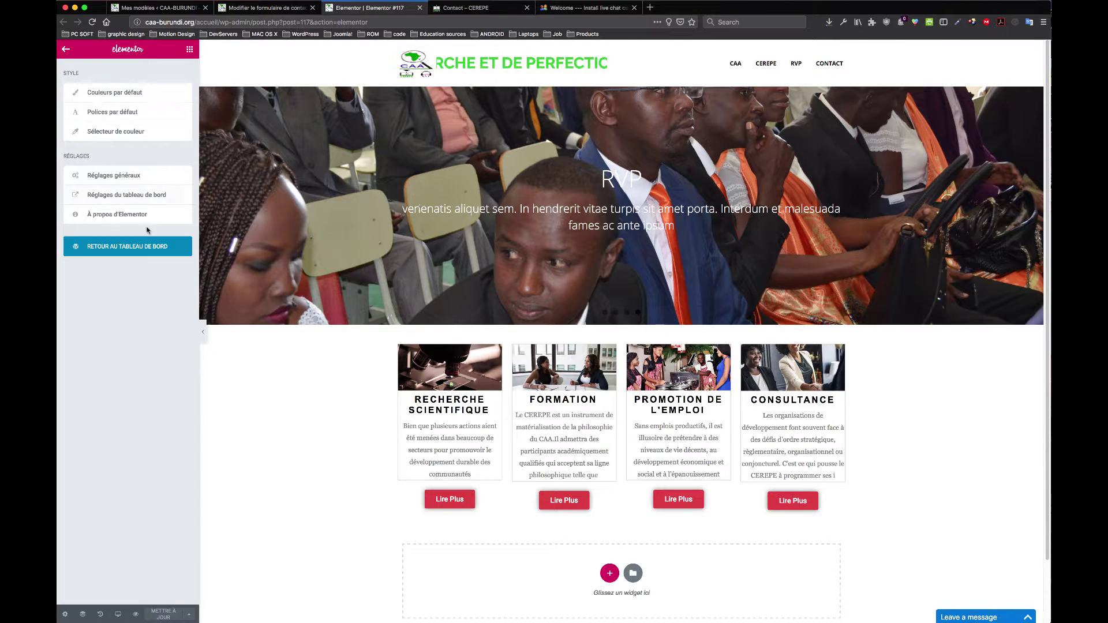
{"action": "left_click", "coordinate": [141, 251]}
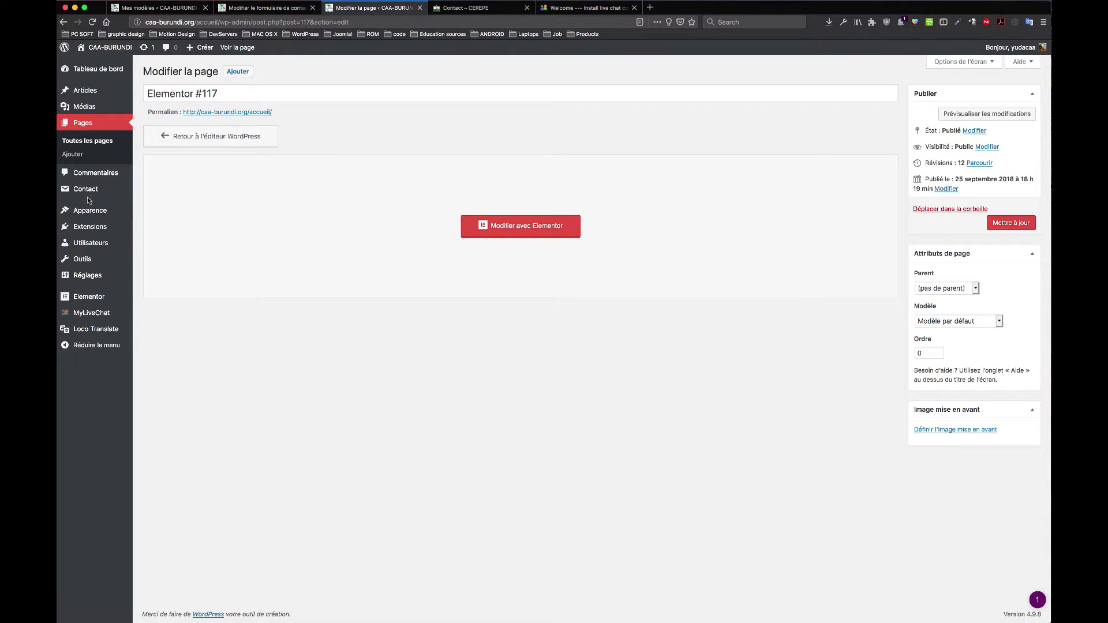
Step: Open Fiche de contact from Pages with Modifier avec Elementor in the new tab
{"action": "left_click", "coordinate": [84, 123]}
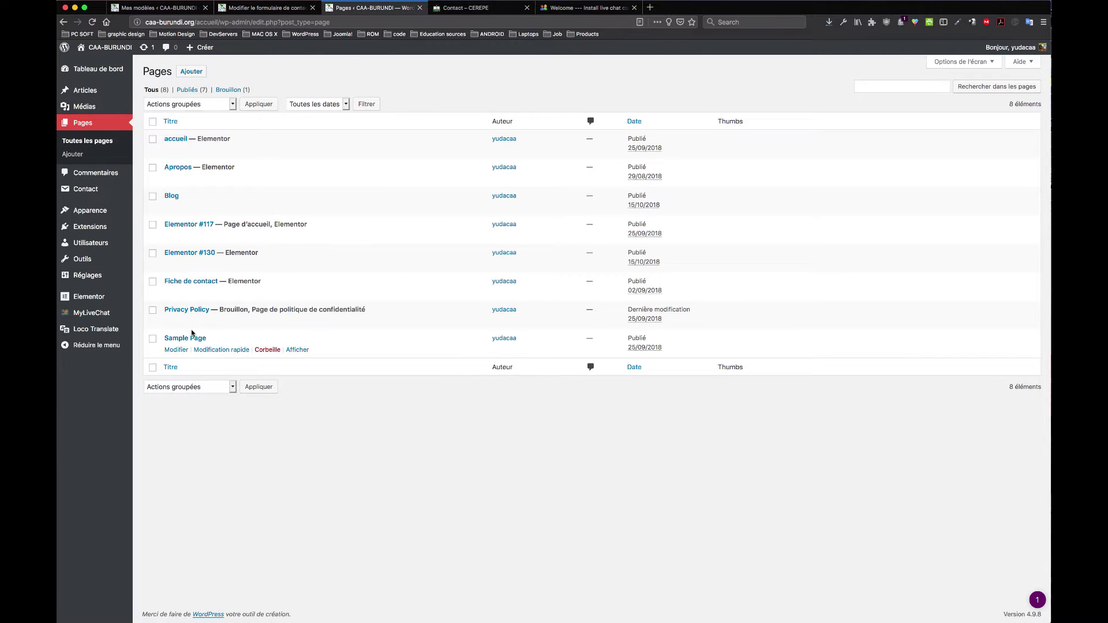
{"action": "left_click", "coordinate": [212, 286]}
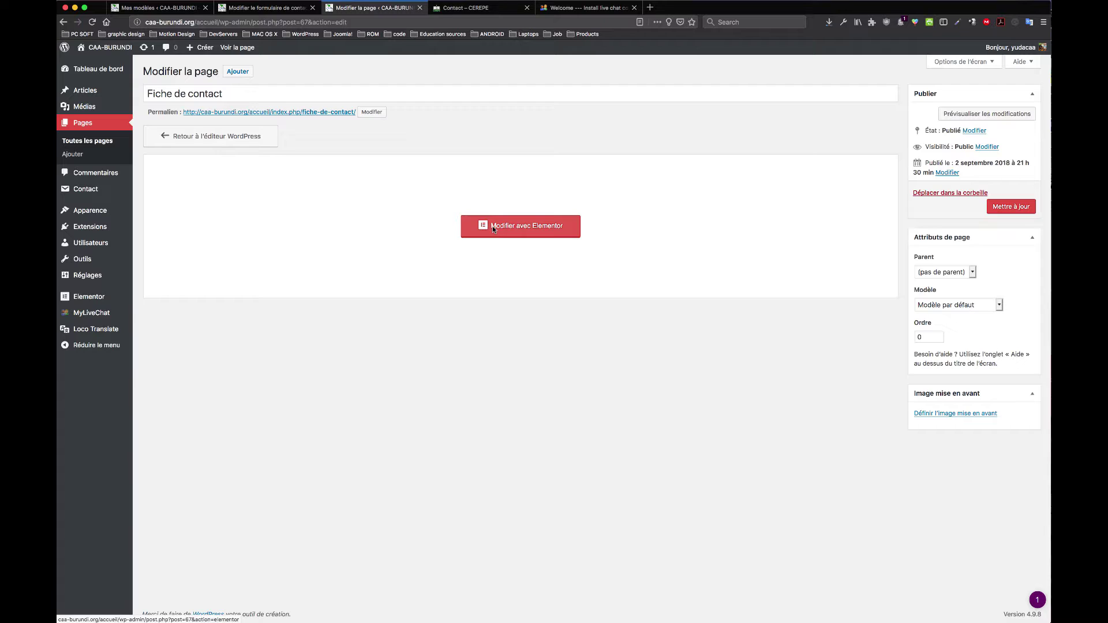
{"action": "left_click", "coordinate": [493, 227], "text": "super"}
{"action": "left_click", "coordinate": [478, 8]}
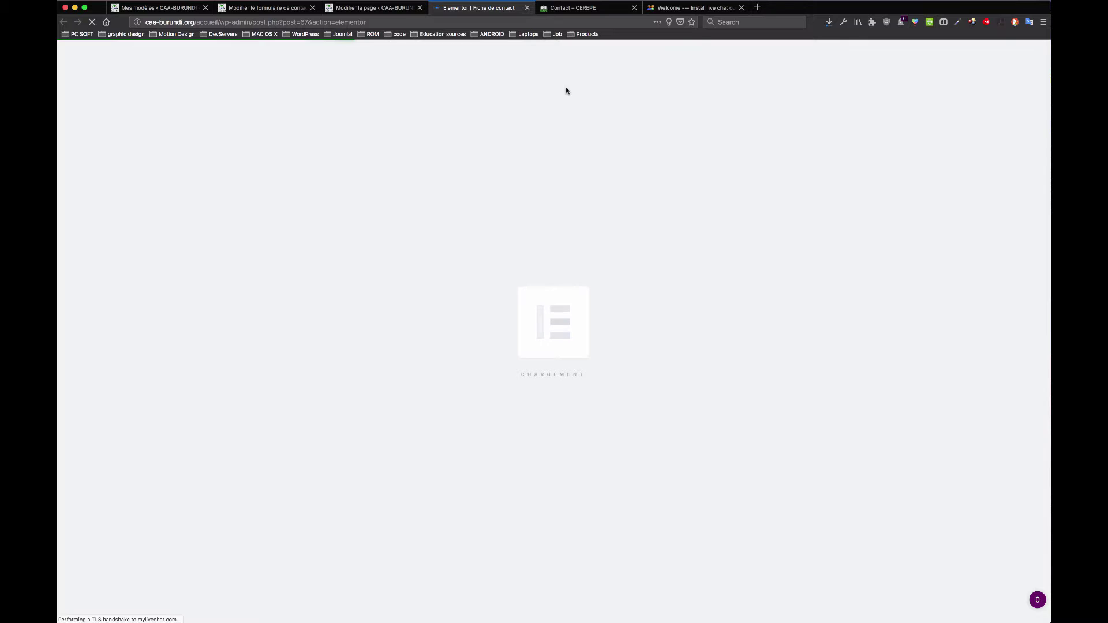
Step: Compare against the live CEREPE contact page, selecting its heading, shortcode and contact lines
{"action": "left_click", "coordinate": [571, 8]}
{"action": "left_click", "coordinate": [479, 8]}
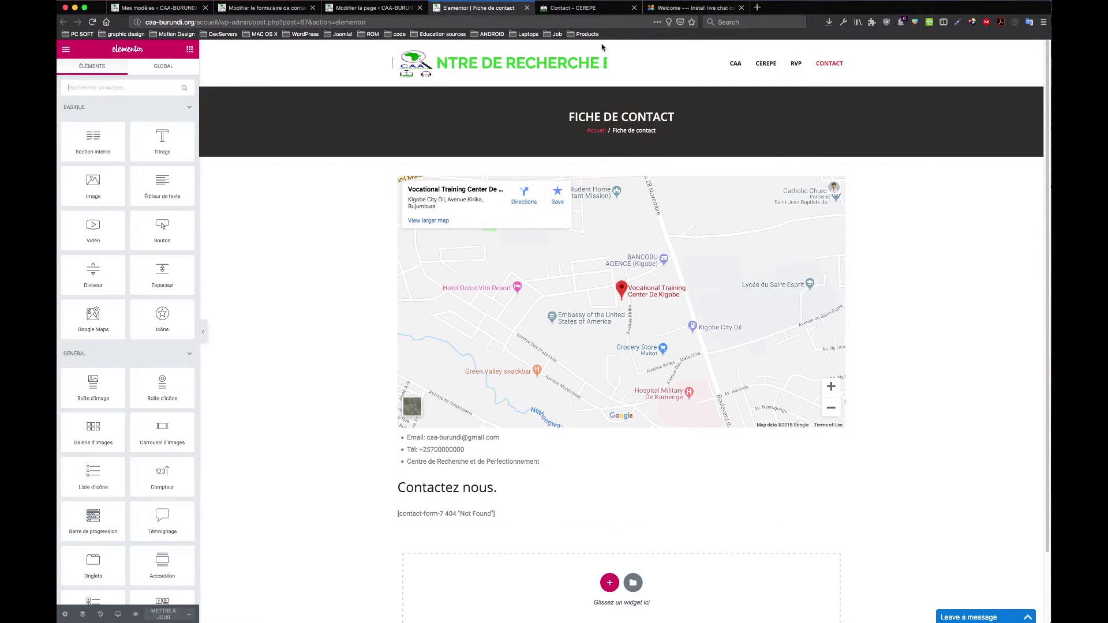
{"action": "left_click", "coordinate": [626, 10]}
{"action": "left_click", "coordinate": [647, 291]}
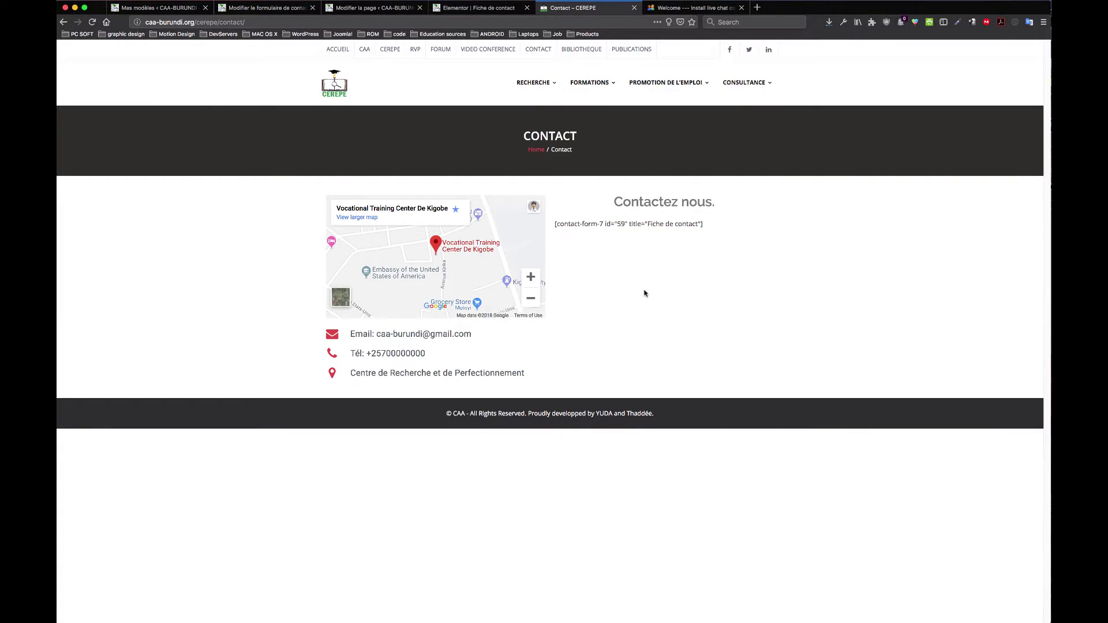
{"action": "left_click_drag", "start_coordinate": [294, 207], "coordinate": [433, 260]}
{"action": "left_click_drag", "start_coordinate": [549, 391], "coordinate": [456, 196]}
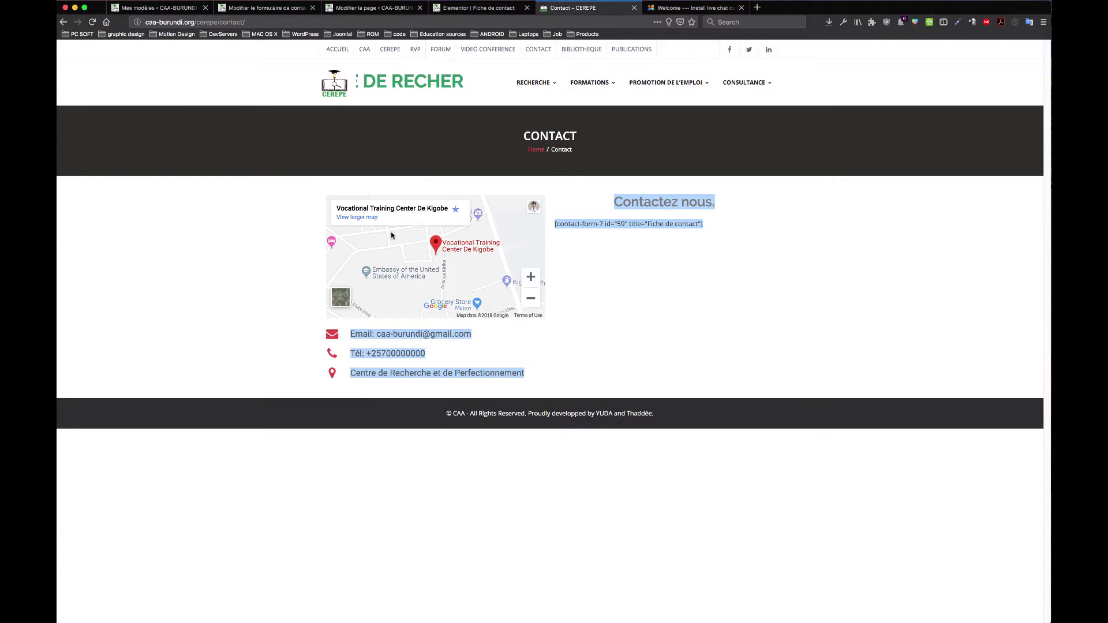
Step: Delete the old map-and-contact section from the Fiche de contact page
{"action": "left_click", "coordinate": [296, 244]}
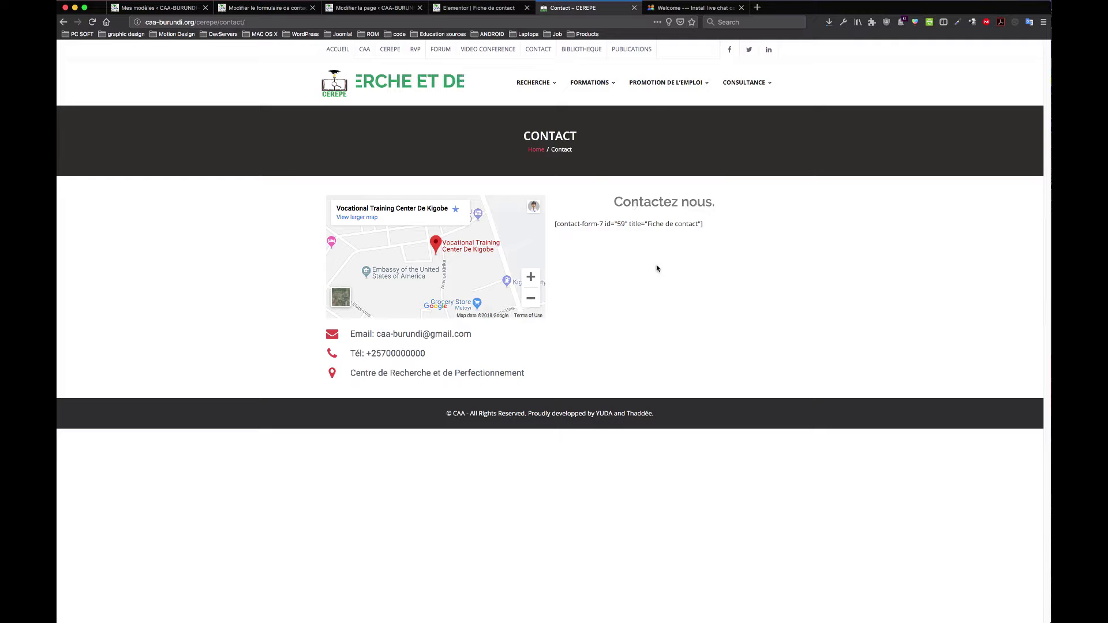
{"action": "left_click", "coordinate": [479, 7]}
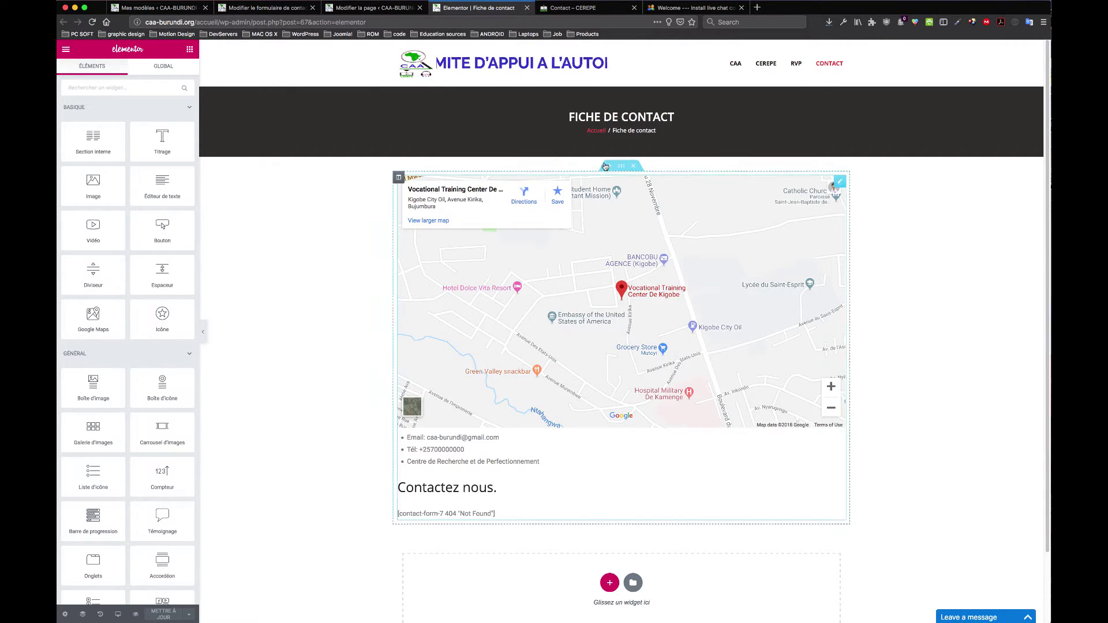
{"action": "left_click", "coordinate": [634, 167]}
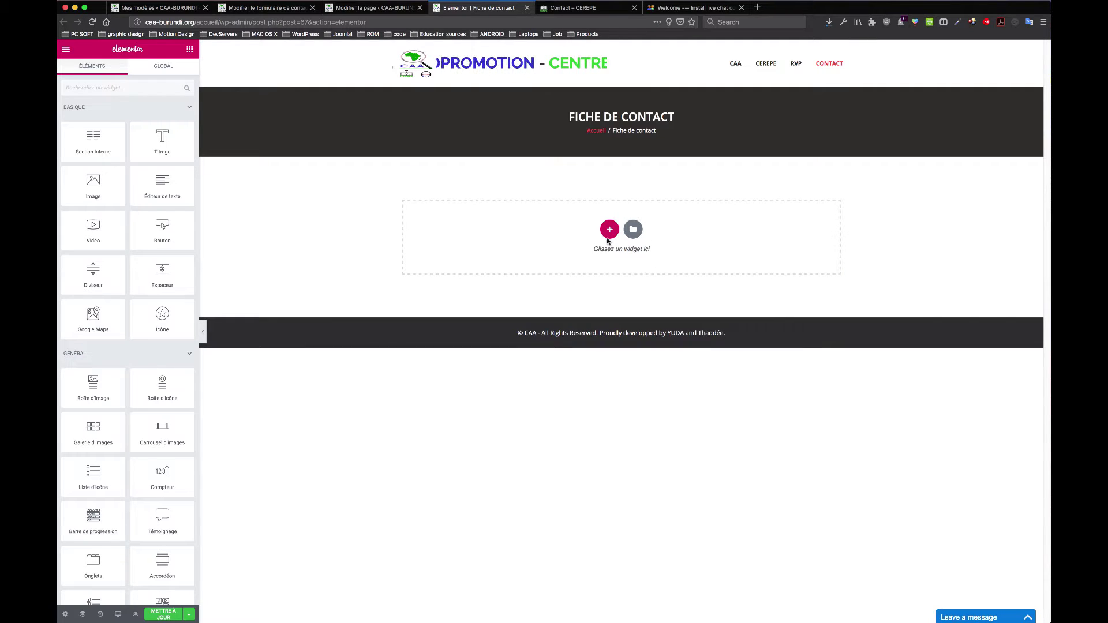
Step: Add a two-column section with a Google Maps widget in its left column
{"action": "left_click", "coordinate": [610, 229]}
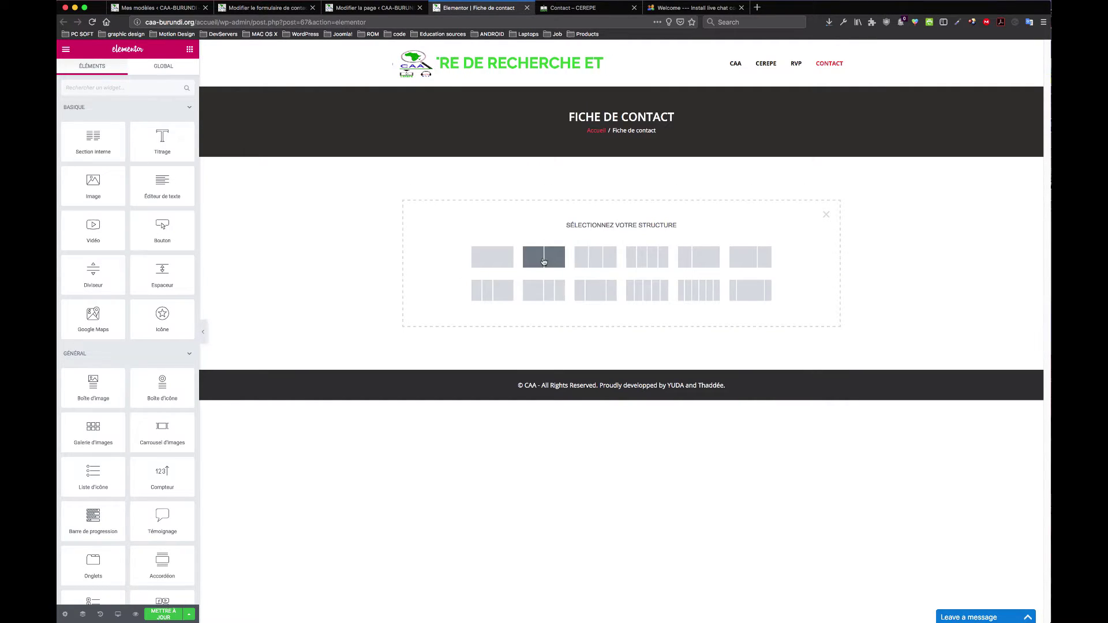
{"action": "left_click", "coordinate": [549, 262]}
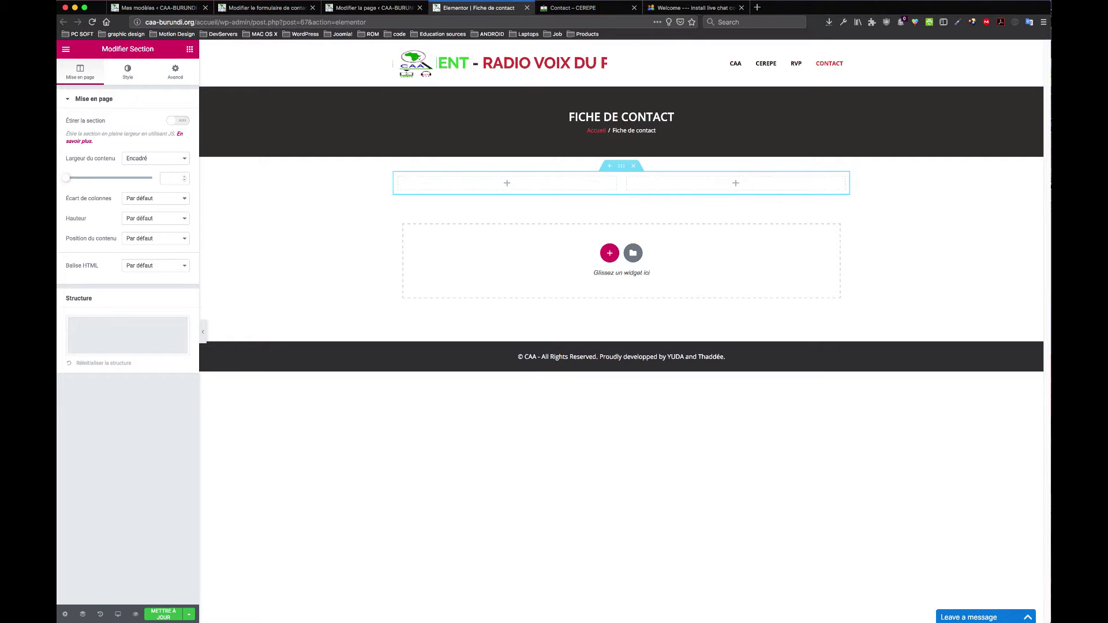
{"action": "left_click", "coordinate": [190, 51]}
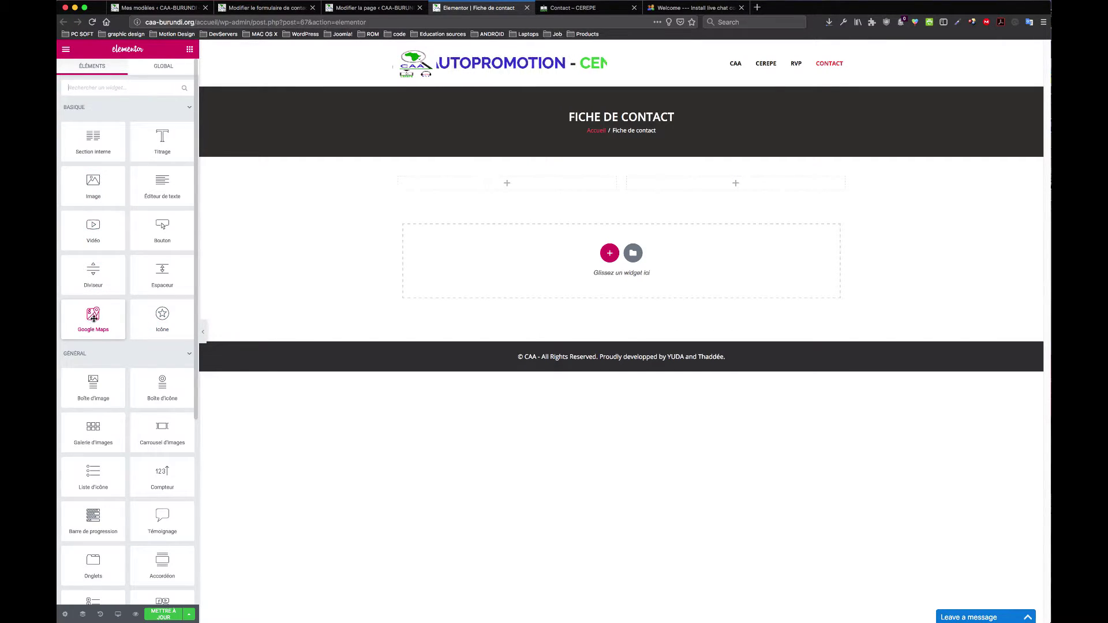
{"action": "left_click_drag", "start_coordinate": [100, 317], "coordinate": [498, 186]}
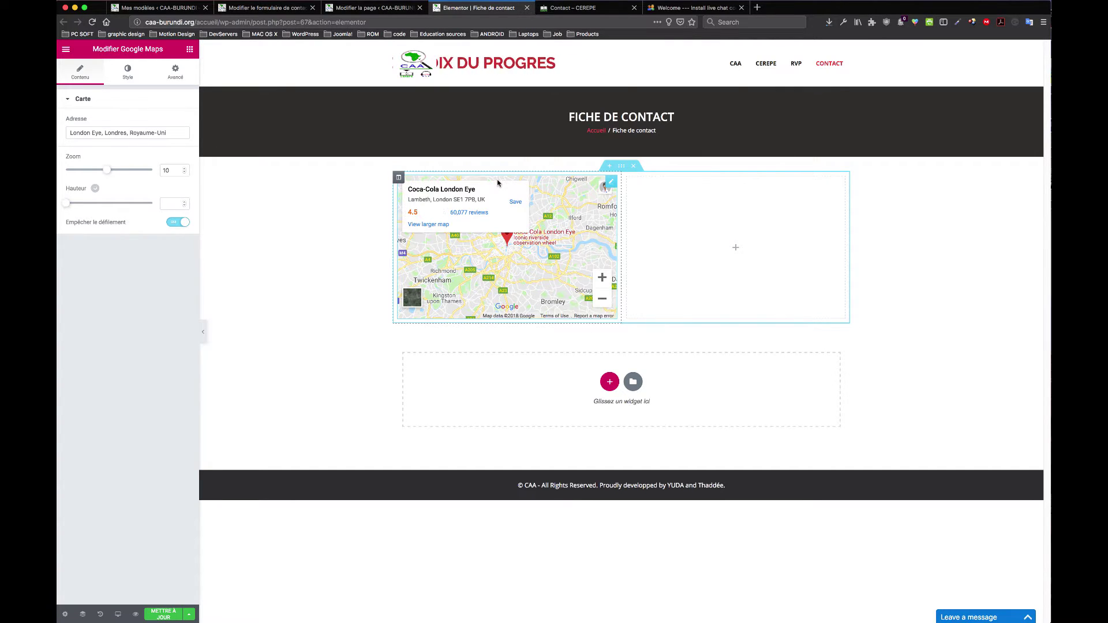
Step: Clear the map's London Eye address and check the live contact page
{"action": "triple_click", "coordinate": [141, 132]}
{"action": "key", "text": "BackSpace"}
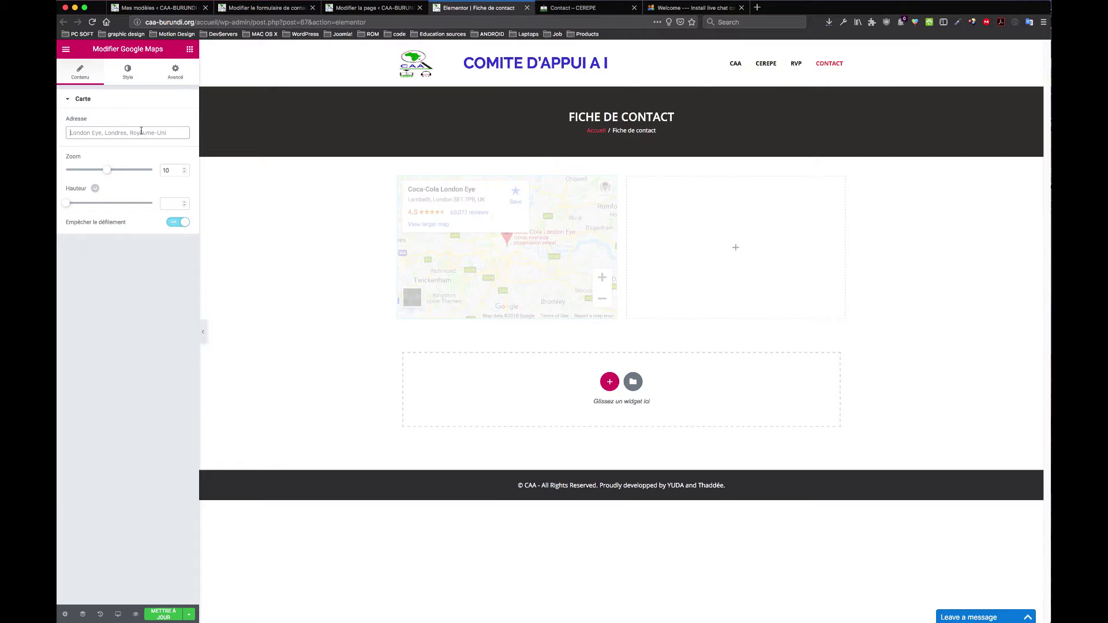
{"action": "left_click", "coordinate": [561, 8]}
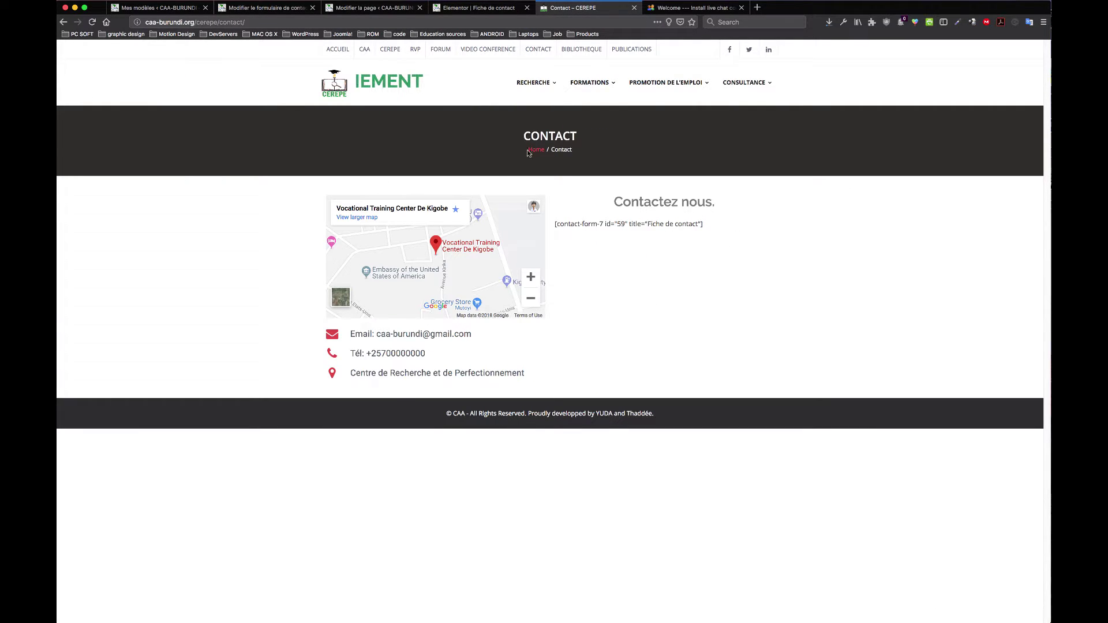
{"action": "left_click", "coordinate": [477, 9]}
{"action": "left_click", "coordinate": [557, 8]}
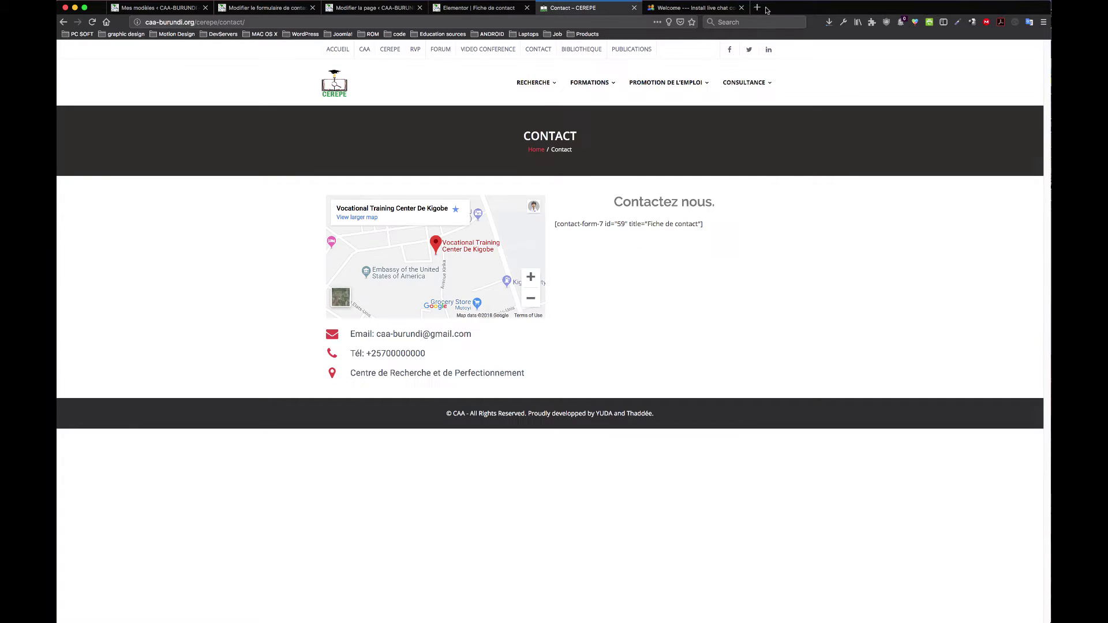
{"action": "left_click", "coordinate": [757, 9]}
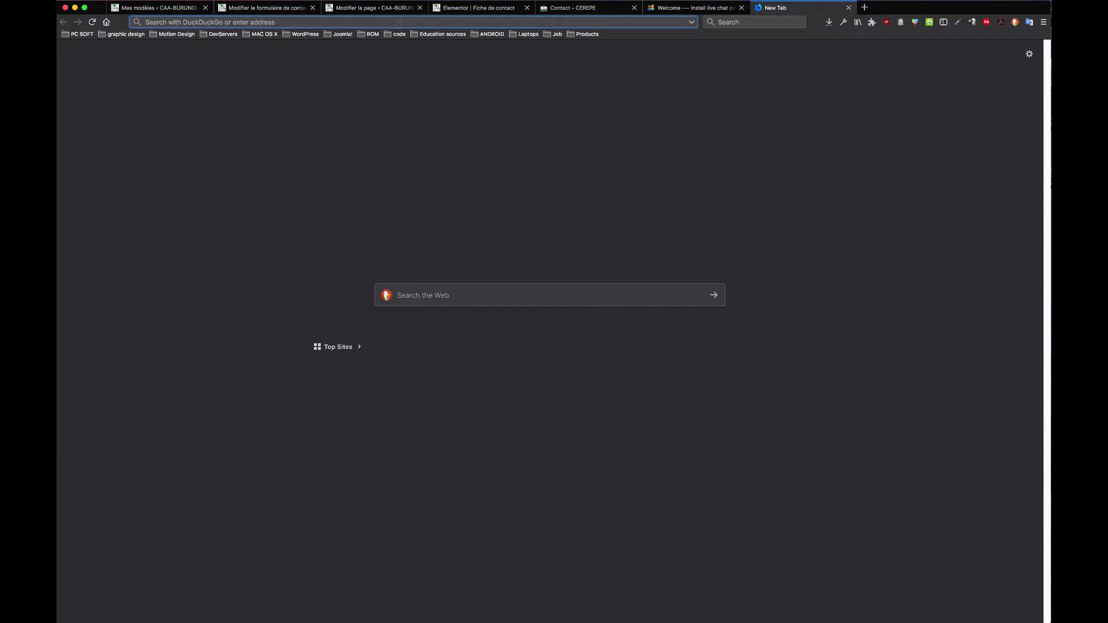
Step: Search the web for 'google maps' and open Google Maps
{"action": "type", "text": "com"}
{"action": "key", "text": "BackSpace"}
{"action": "key", "text": "BackSpace"}
{"action": "key", "text": "BackSpace"}
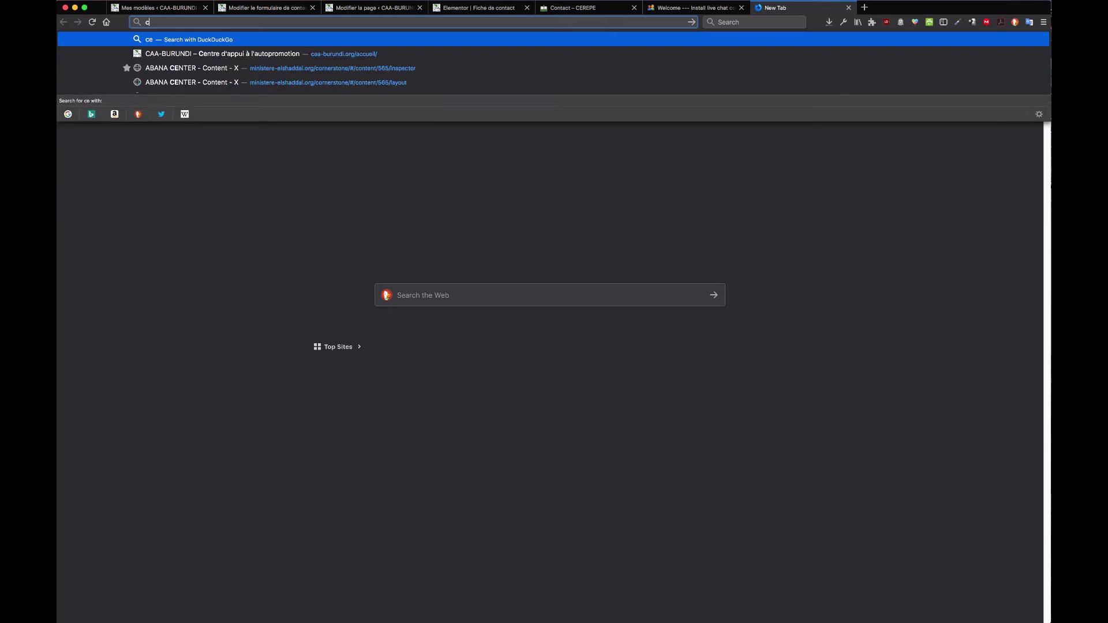
{"action": "type", "text": "google maps"}
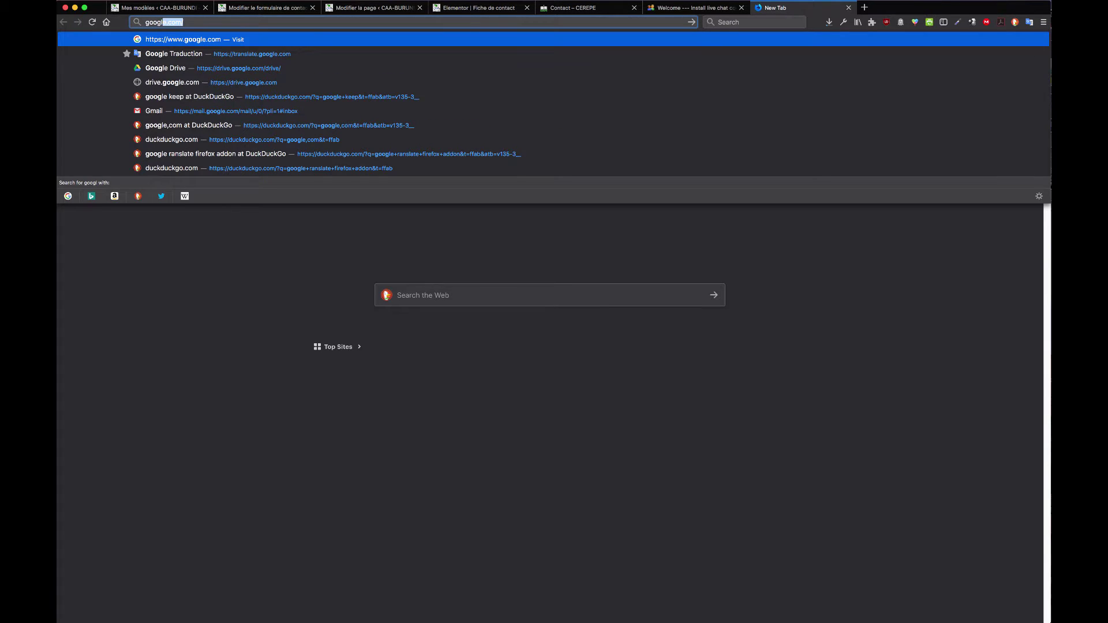
{"action": "key", "text": "Return"}
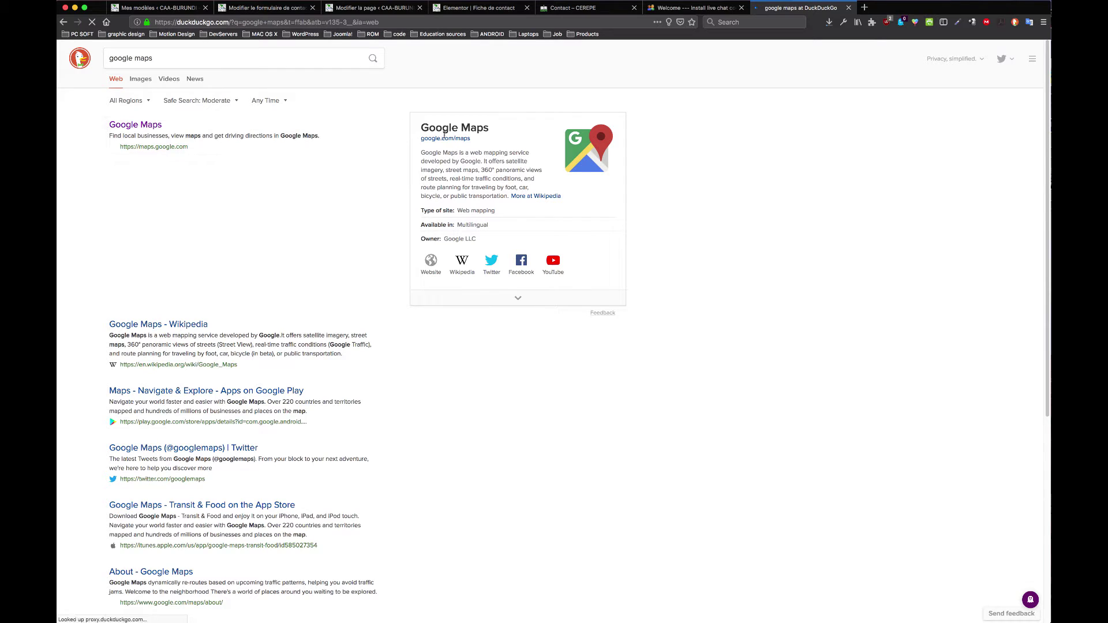
{"action": "left_click", "coordinate": [453, 141]}
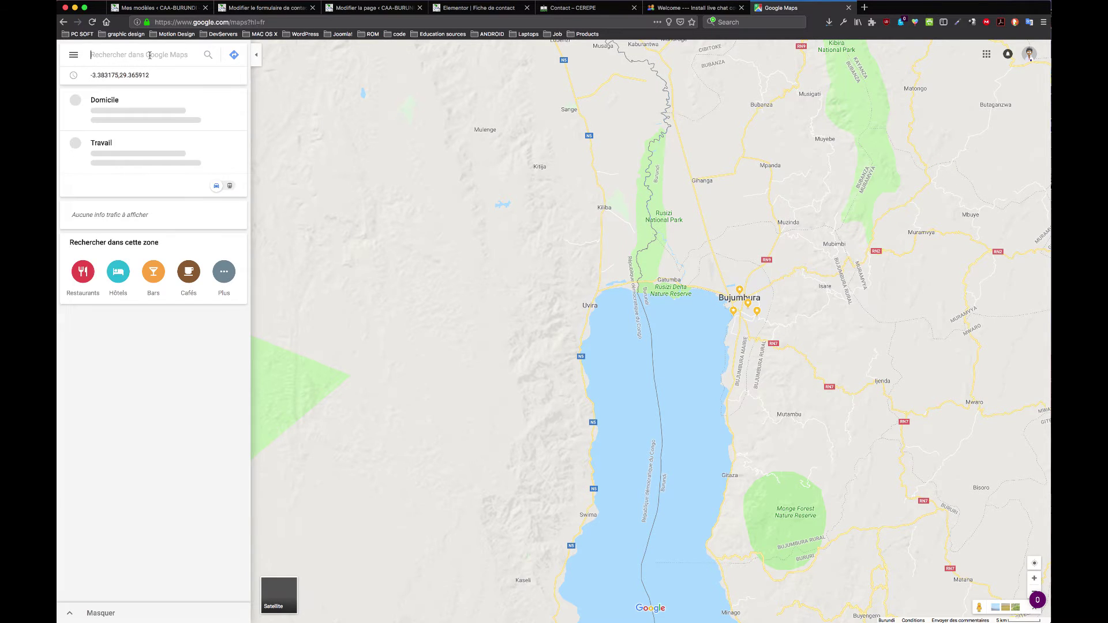
Step: Search 'cerep', then 'centre de', and pick Centre de Formation Professionnelle de Kigobe
{"action": "type", "text": "cerepe"}
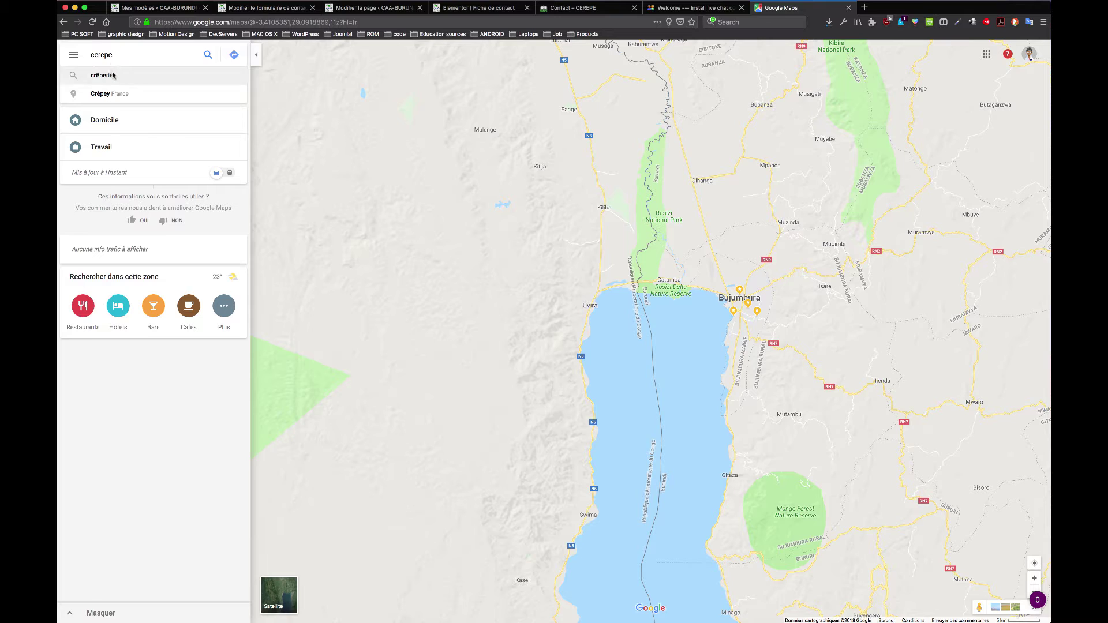
{"action": "left_click", "coordinate": [206, 56]}
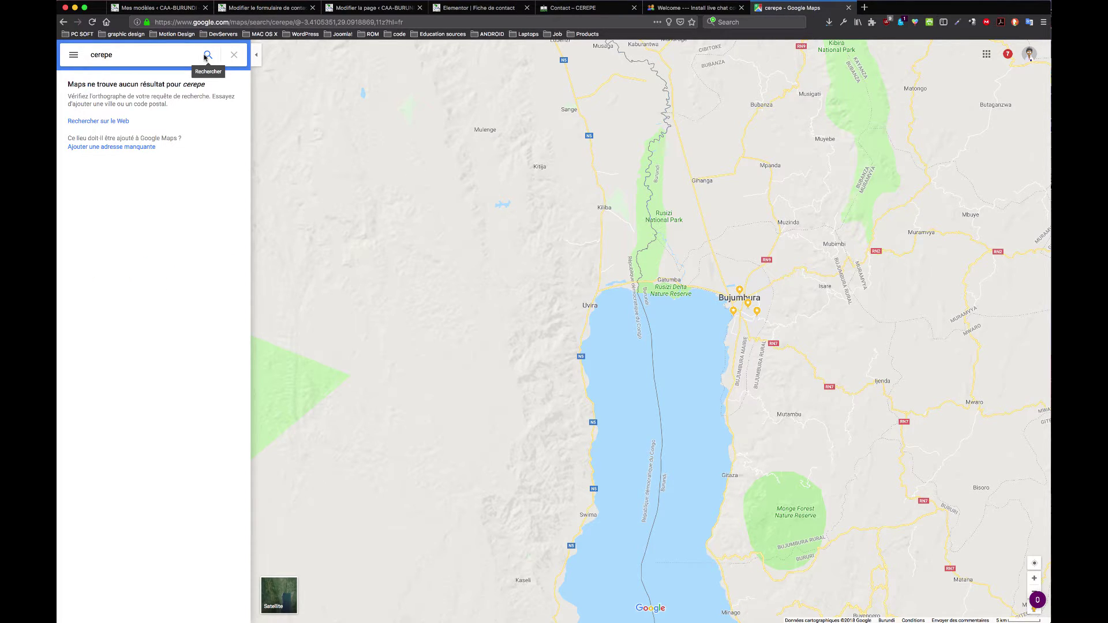
{"action": "left_click", "coordinate": [113, 54]}
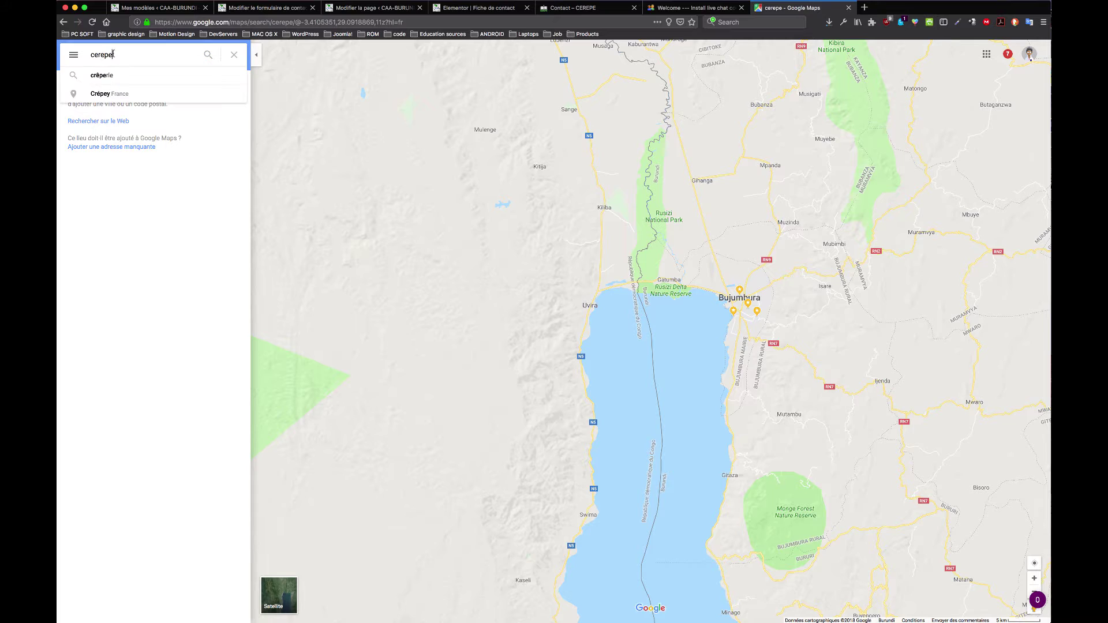
{"action": "type", "text": "cen"}
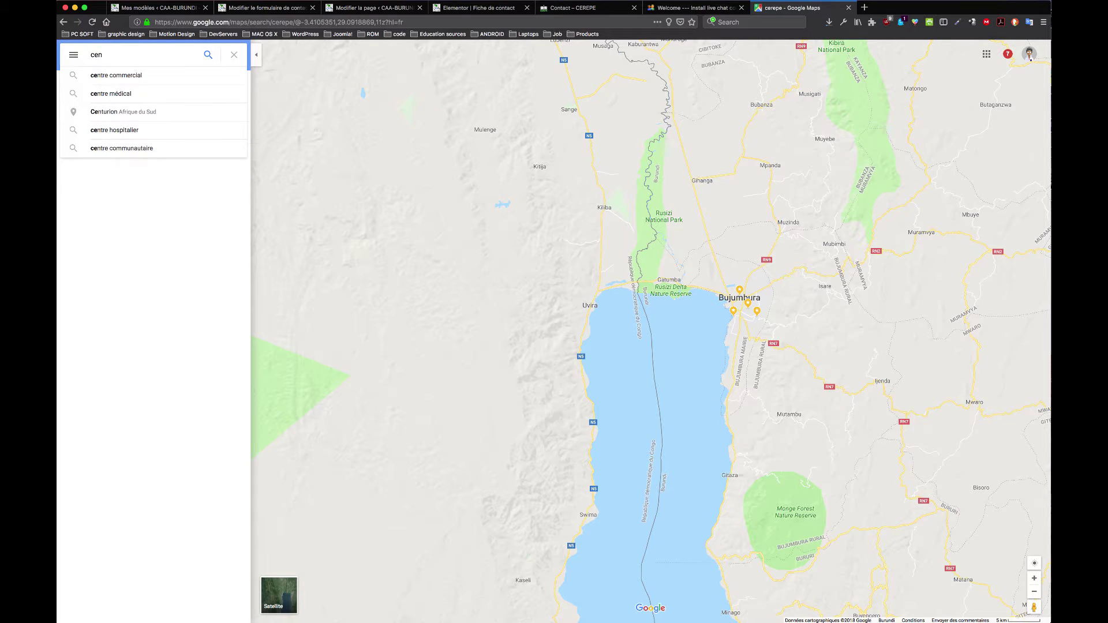
{"action": "type", "text": "tre de"}
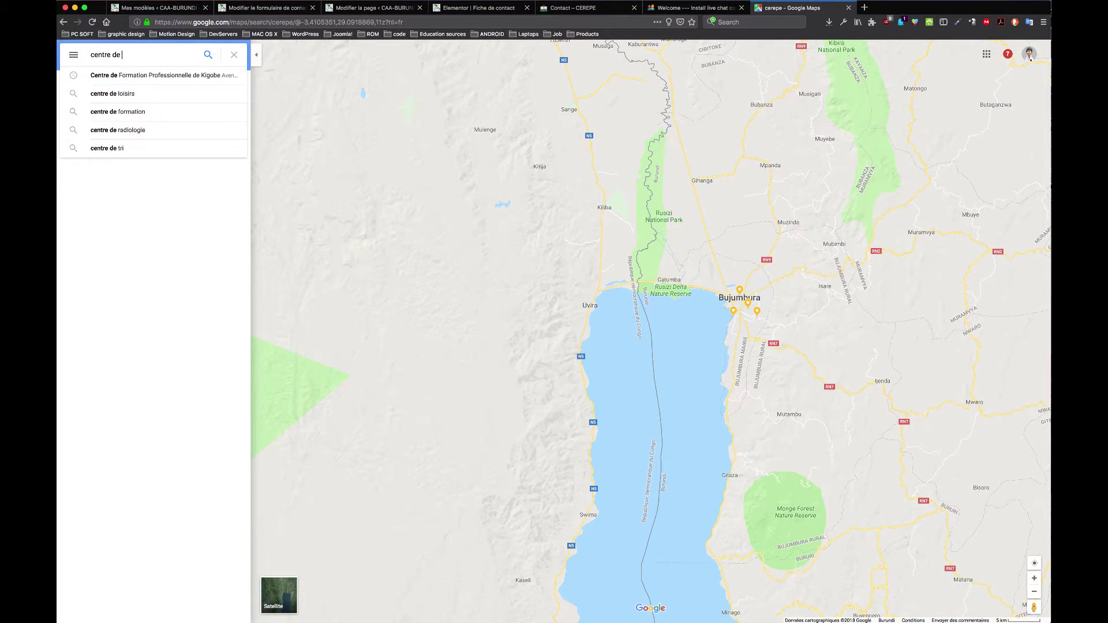
{"action": "left_click", "coordinate": [154, 75]}
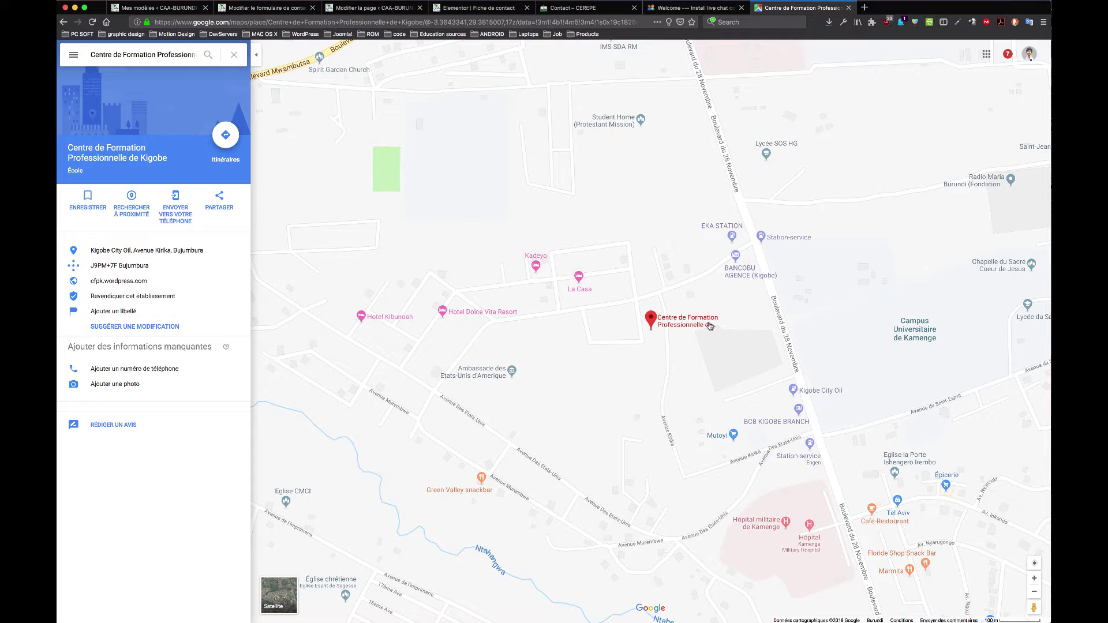
Step: Copy the HTML embed code for the Kigobe centre from the Share window
{"action": "left_click", "coordinate": [220, 199]}
{"action": "left_click", "coordinate": [554, 273]}
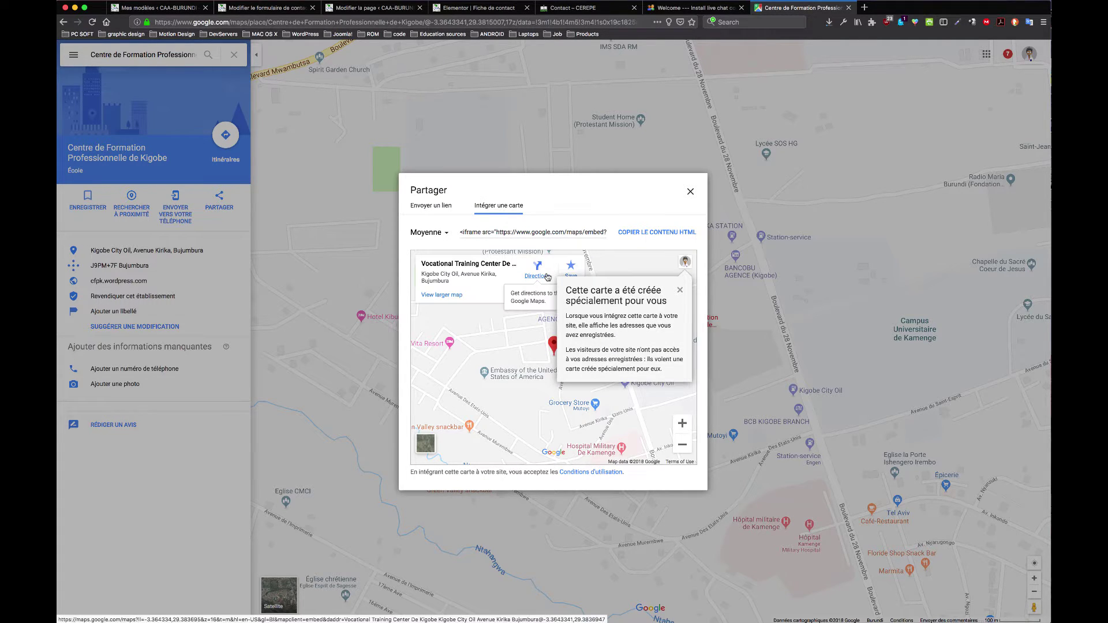
{"action": "left_click", "coordinate": [679, 289]}
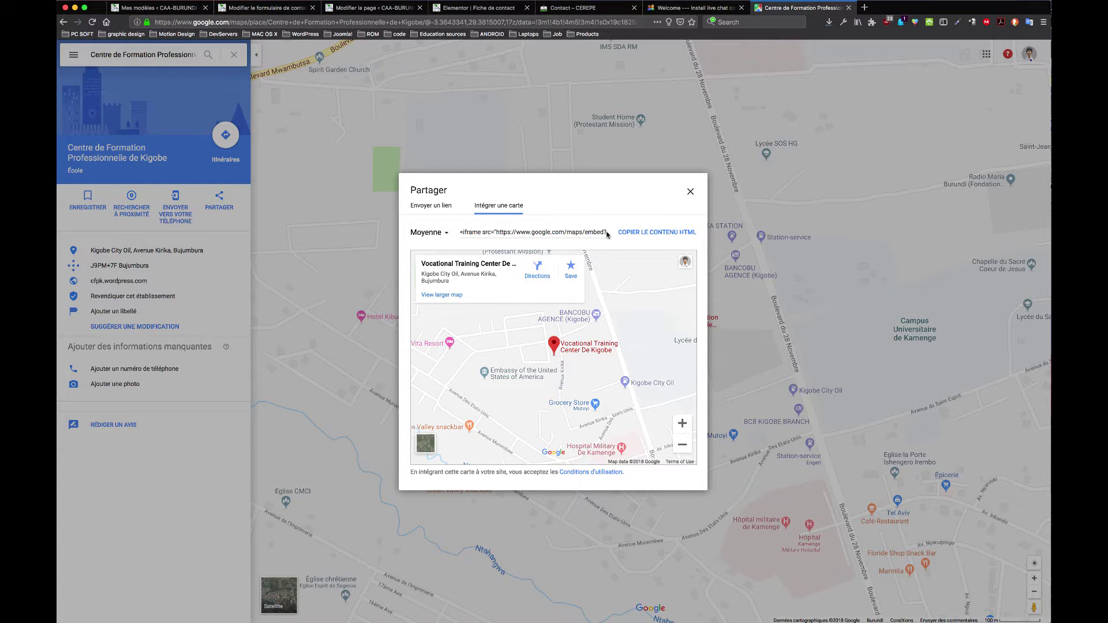
{"action": "left_click", "coordinate": [668, 237]}
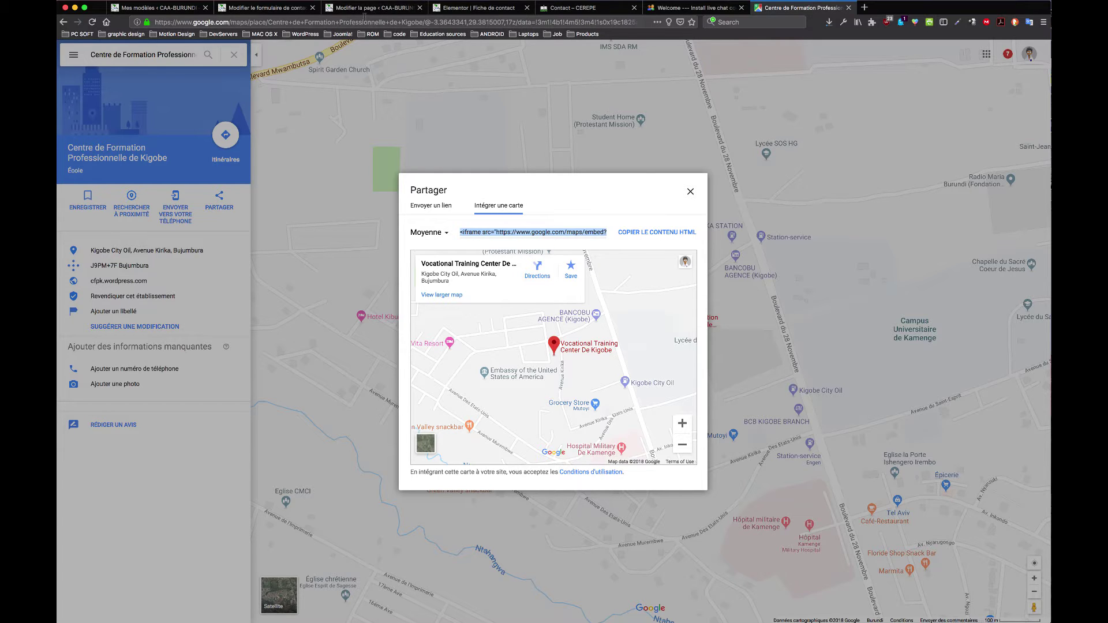
Step: Paste the embed code into the map's Adresse field, then delete it again
{"action": "left_click", "coordinate": [374, 9]}
{"action": "left_click", "coordinate": [480, 8]}
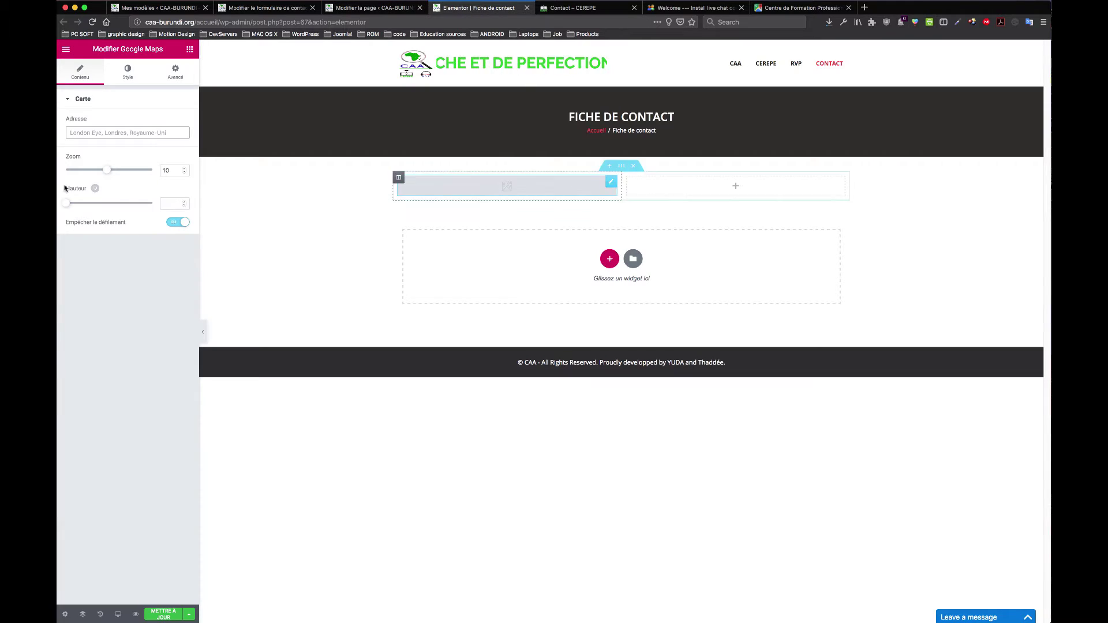
{"action": "left_click", "coordinate": [144, 132]}
{"action": "key", "text": "ctrl+v"}
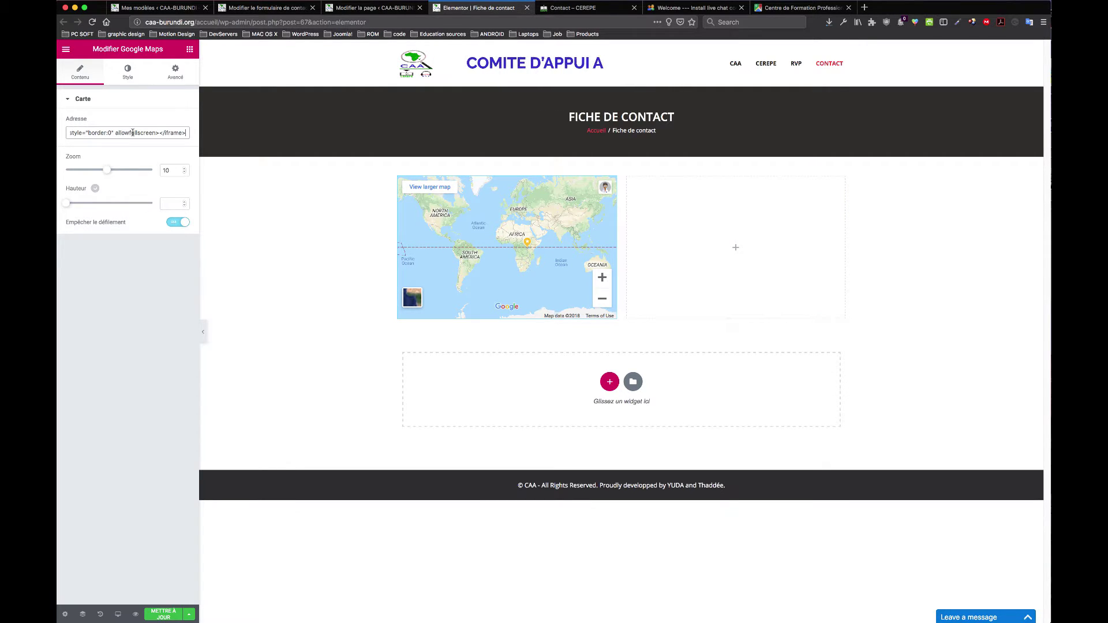
{"action": "key", "text": "ctrl+a"}
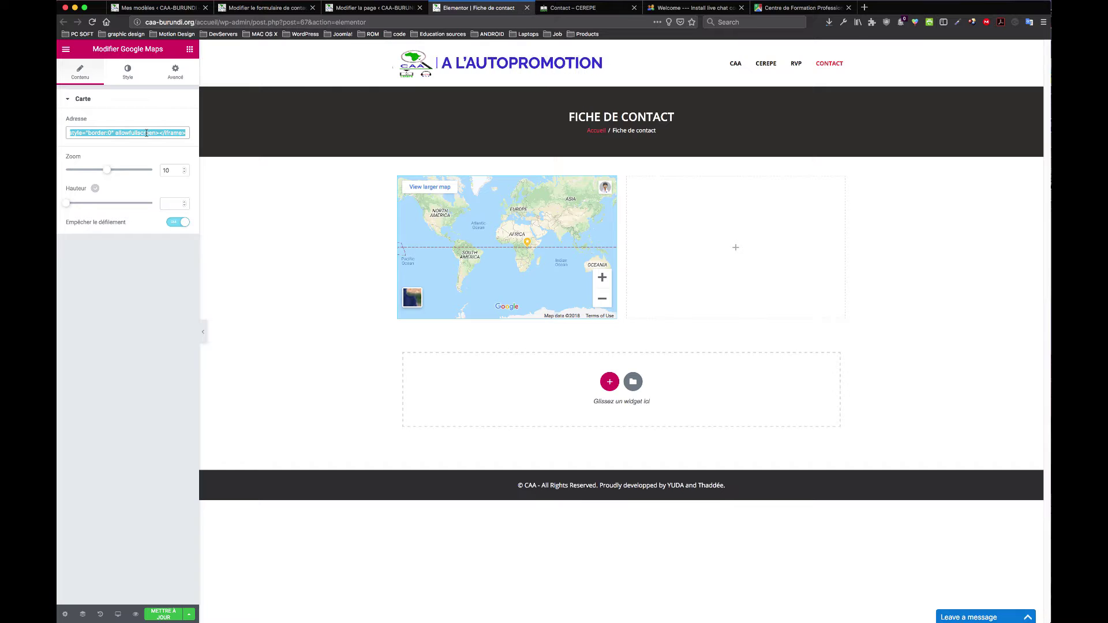
{"action": "key", "text": "BackSpace"}
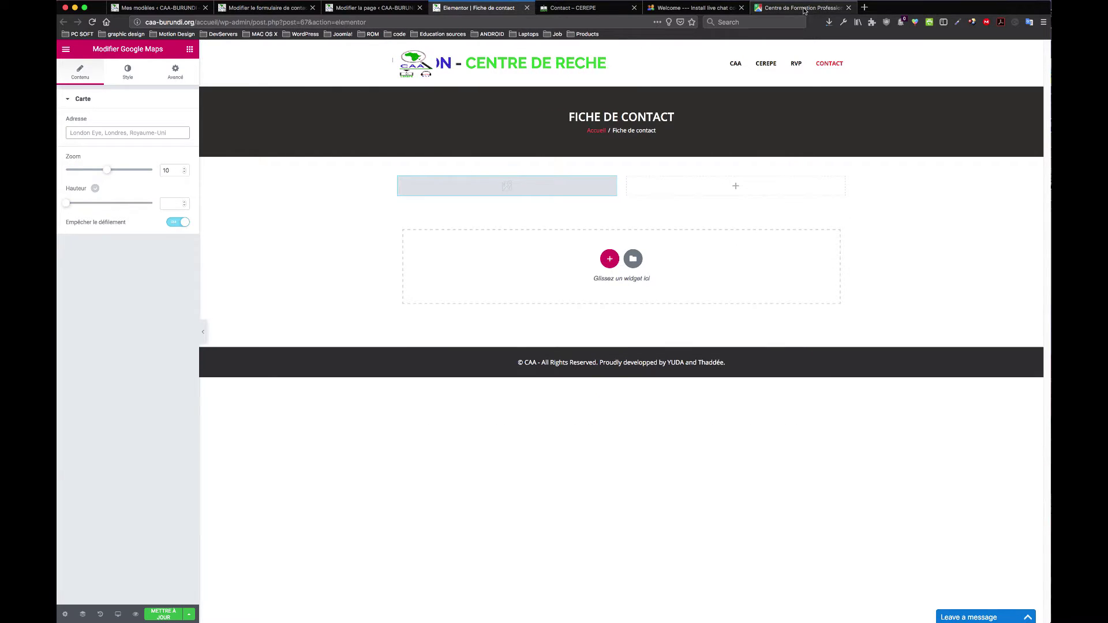
Step: Close the map-sharing window and return to the Fiche de contact Elementor editor
{"action": "left_click", "coordinate": [802, 8]}
{"action": "left_click", "coordinate": [432, 210]}
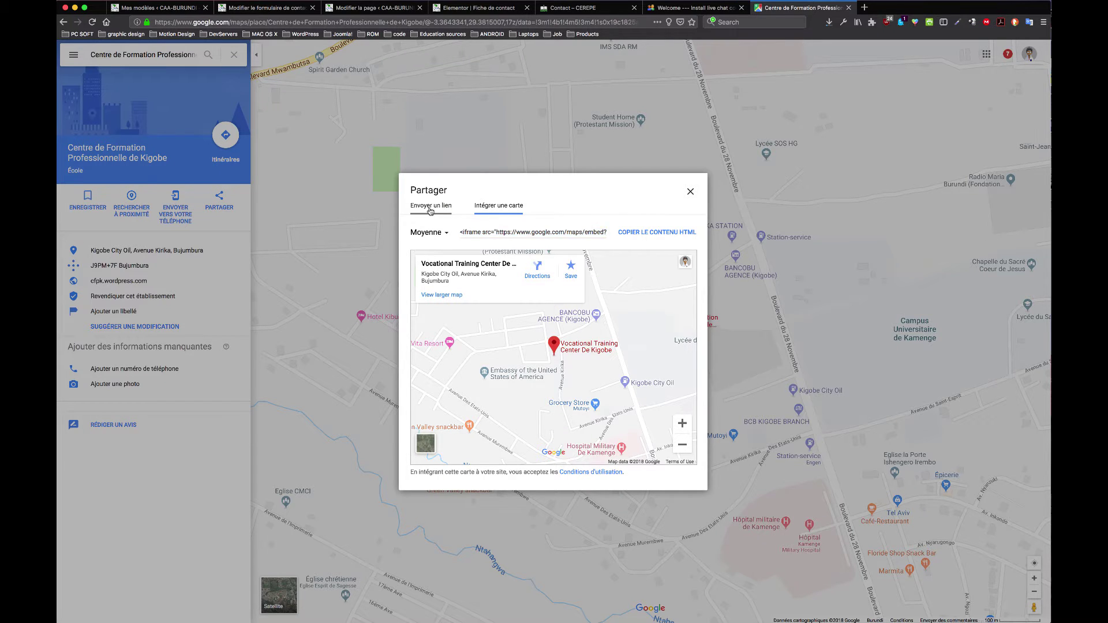
{"action": "left_click", "coordinate": [551, 271]}
{"action": "left_click", "coordinate": [689, 192]}
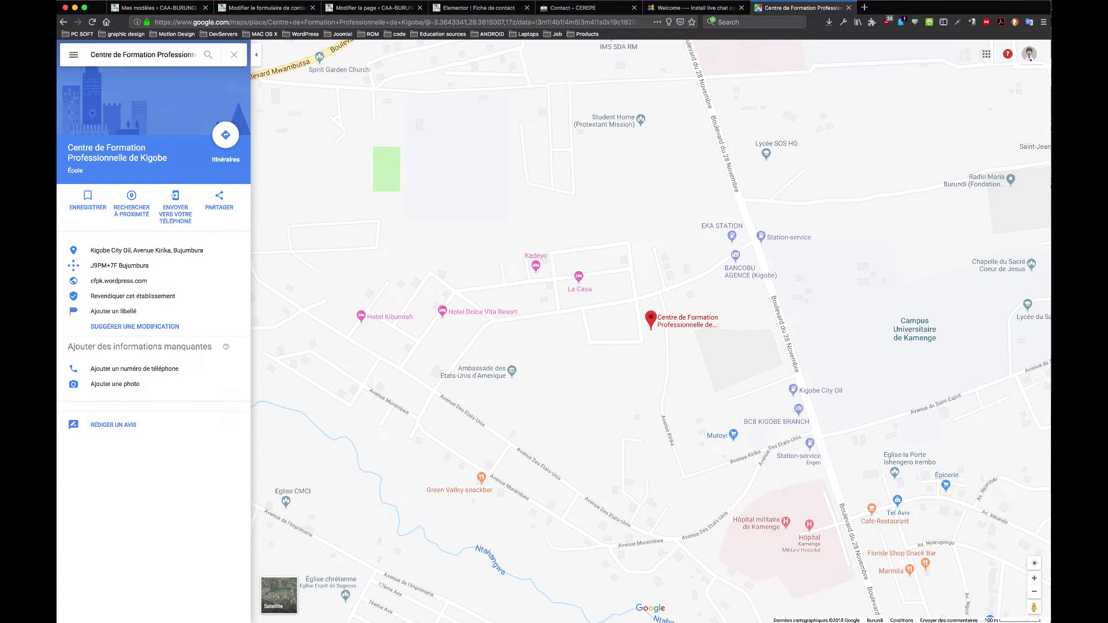
{"action": "left_click", "coordinate": [151, 56]}
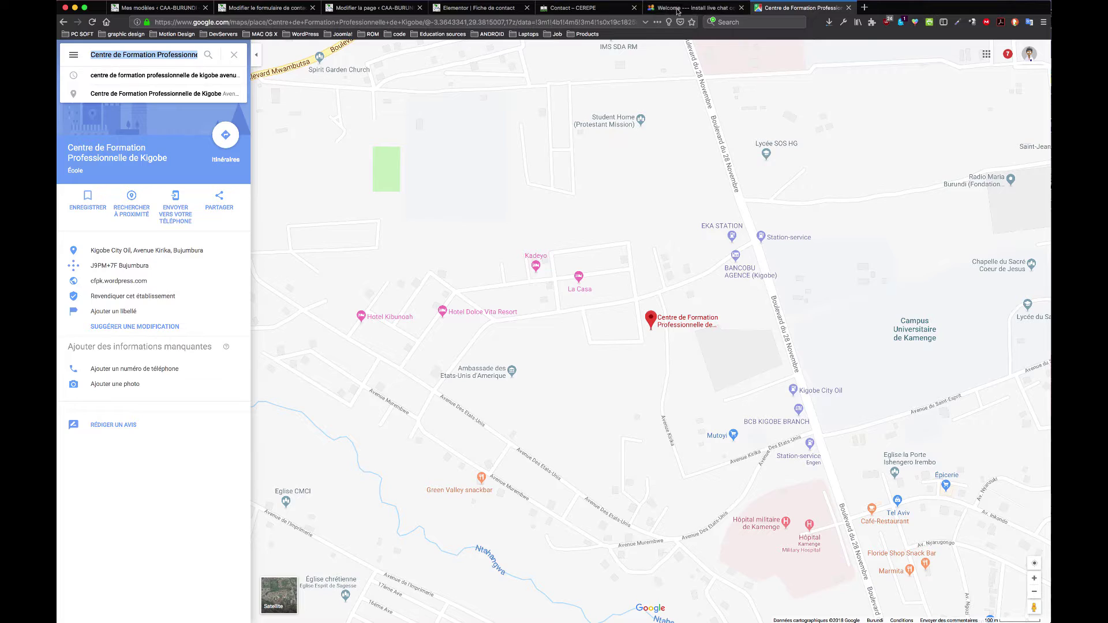
{"action": "left_click", "coordinate": [696, 7]}
{"action": "left_click", "coordinate": [572, 7]}
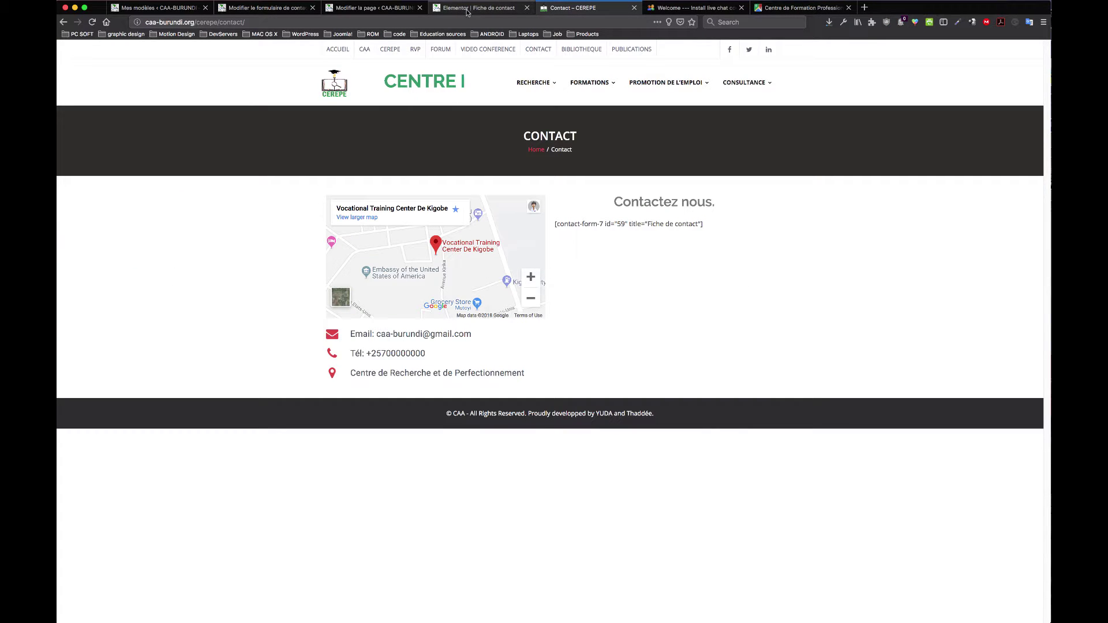
{"action": "left_click", "coordinate": [467, 8]}
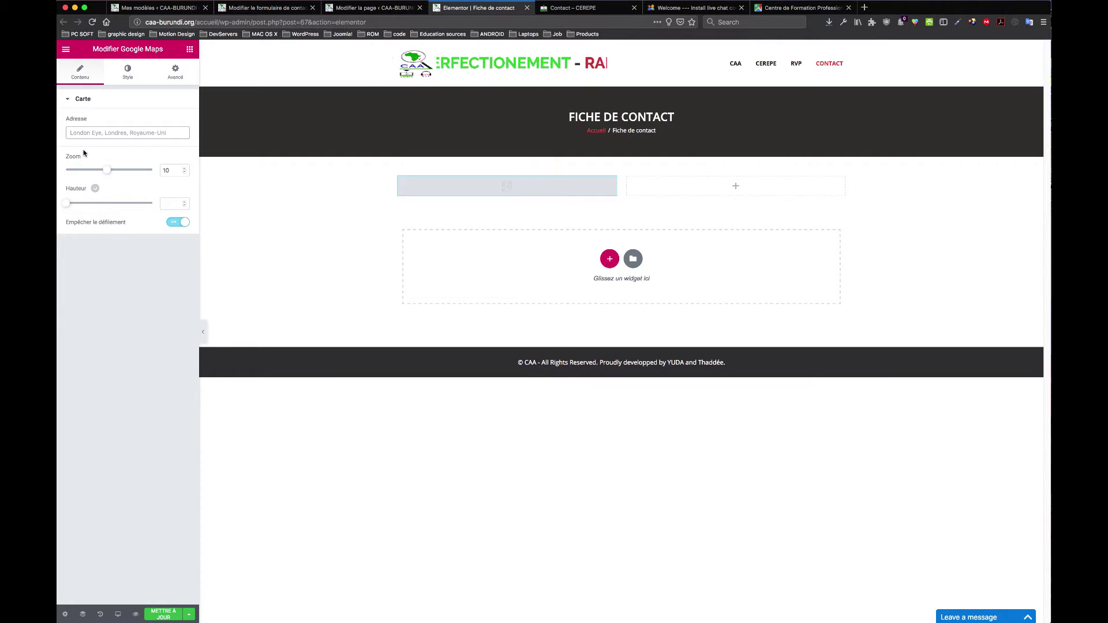
Step: Paste the Kigobe centre's Avenue Kirika, Bujumbura address into the map and set zoom to 16
{"action": "key", "text": "super+v"}
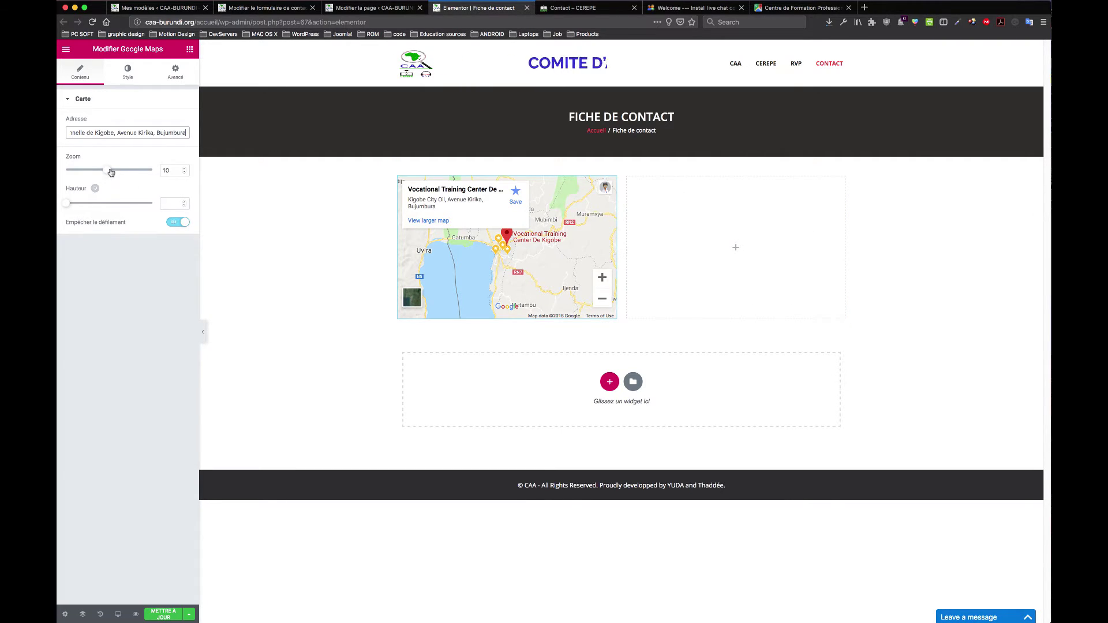
{"action": "left_click_drag", "start_coordinate": [111, 172], "coordinate": [123, 173]}
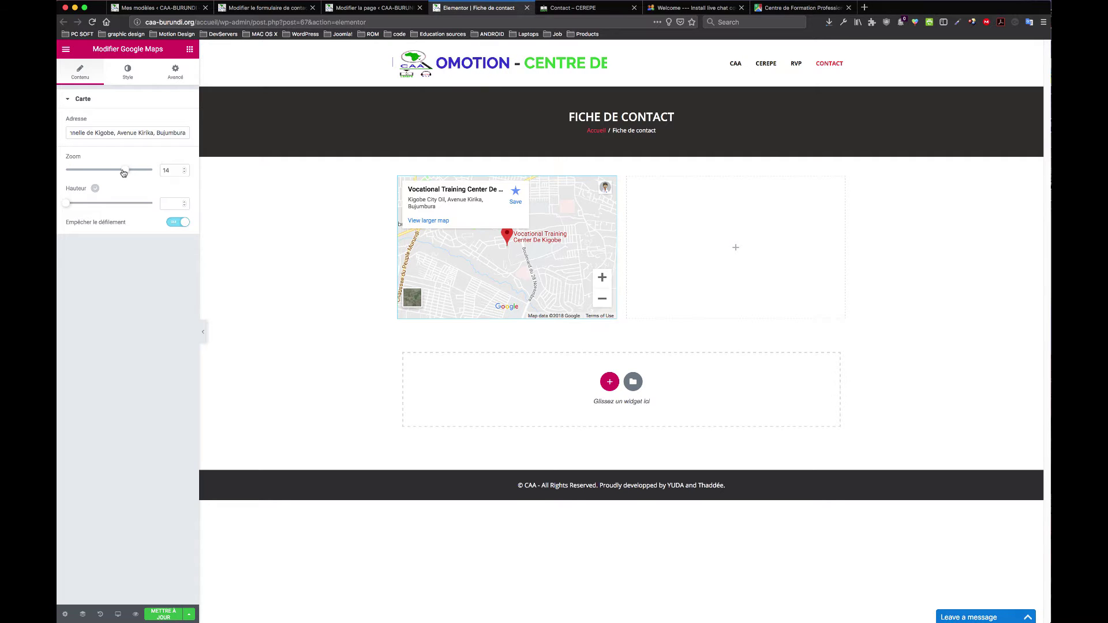
{"action": "left_click_drag", "start_coordinate": [127, 172], "coordinate": [137, 174]}
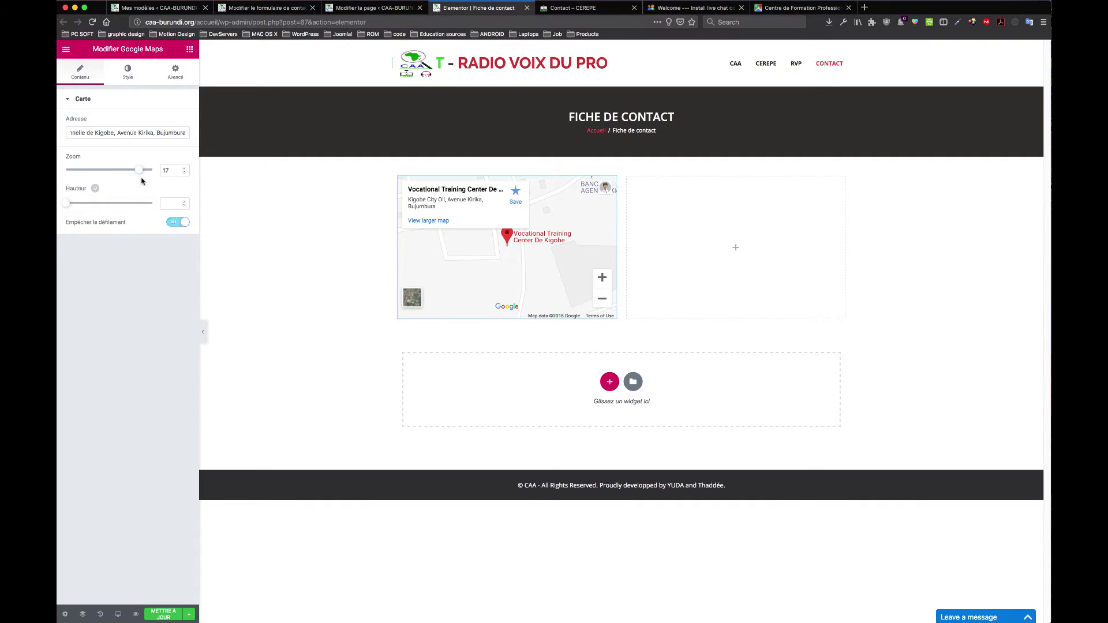
{"action": "left_click_drag", "start_coordinate": [139, 176], "coordinate": [135, 174]}
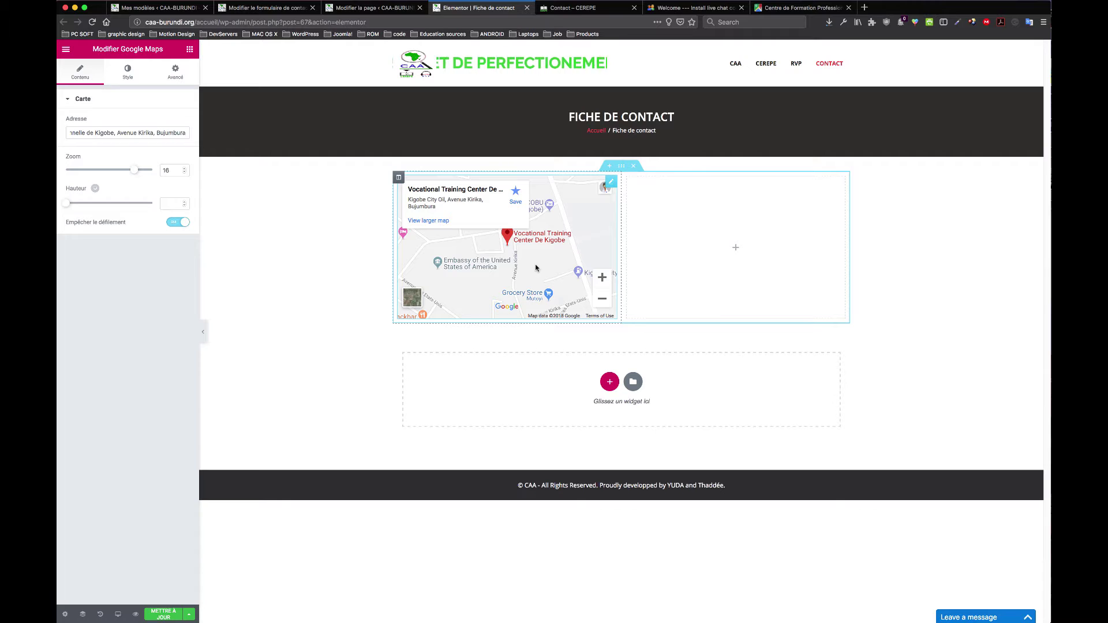
{"action": "left_click_drag", "start_coordinate": [507, 269], "coordinate": [543, 250]}
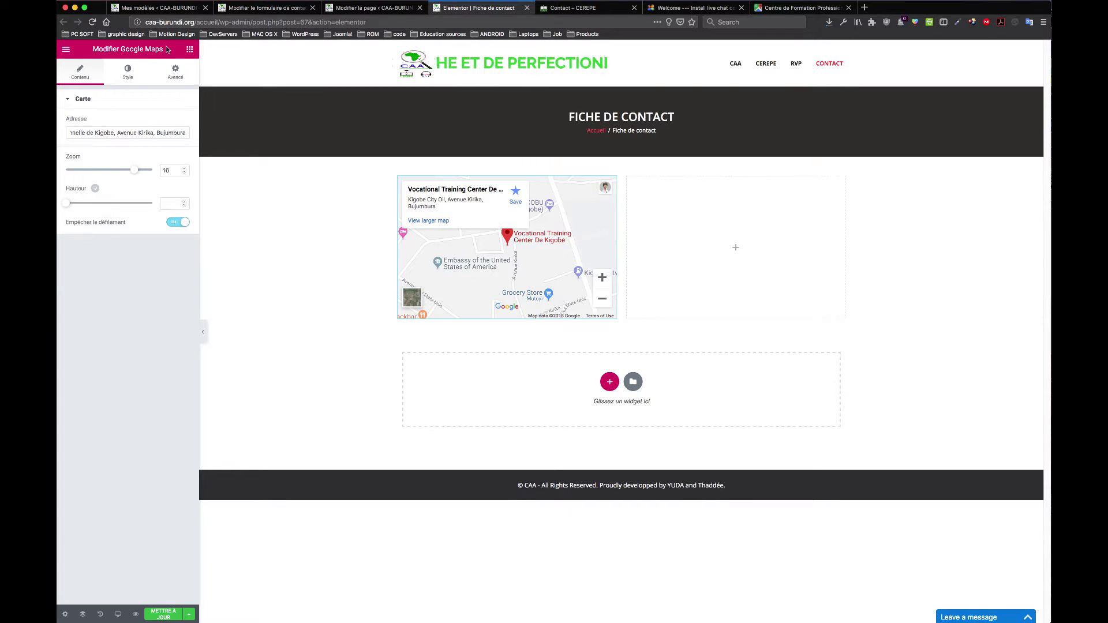
{"action": "left_click", "coordinate": [190, 51]}
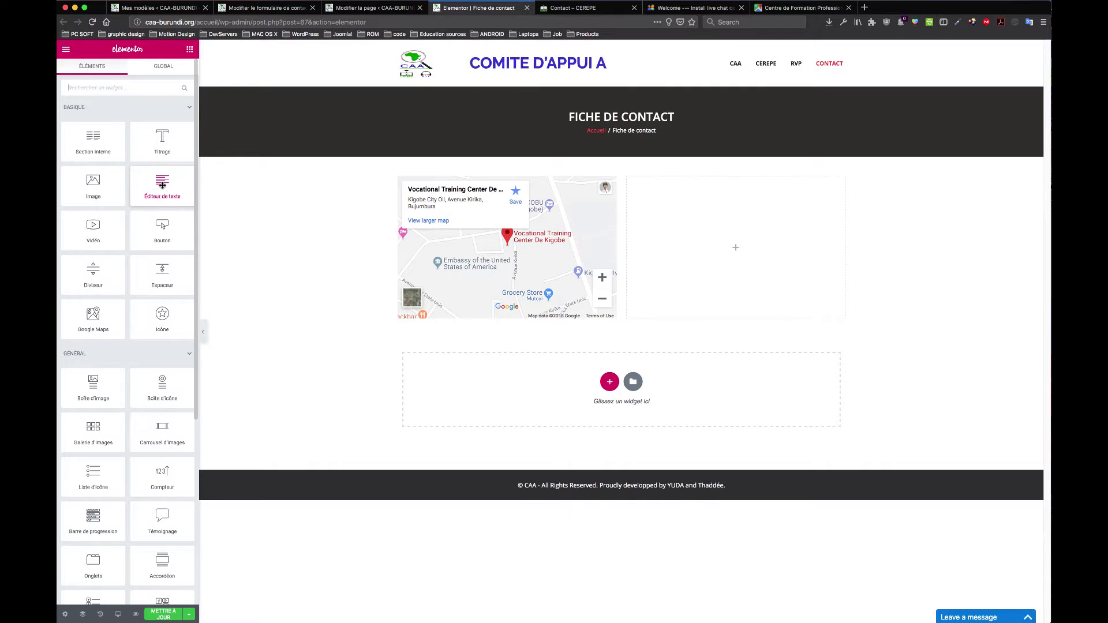
Step: Place a three-item Liste d'icône widget below the map
{"action": "scroll", "coordinate": [162, 185], "scroll_direction": "down", "scroll_amount": 3}
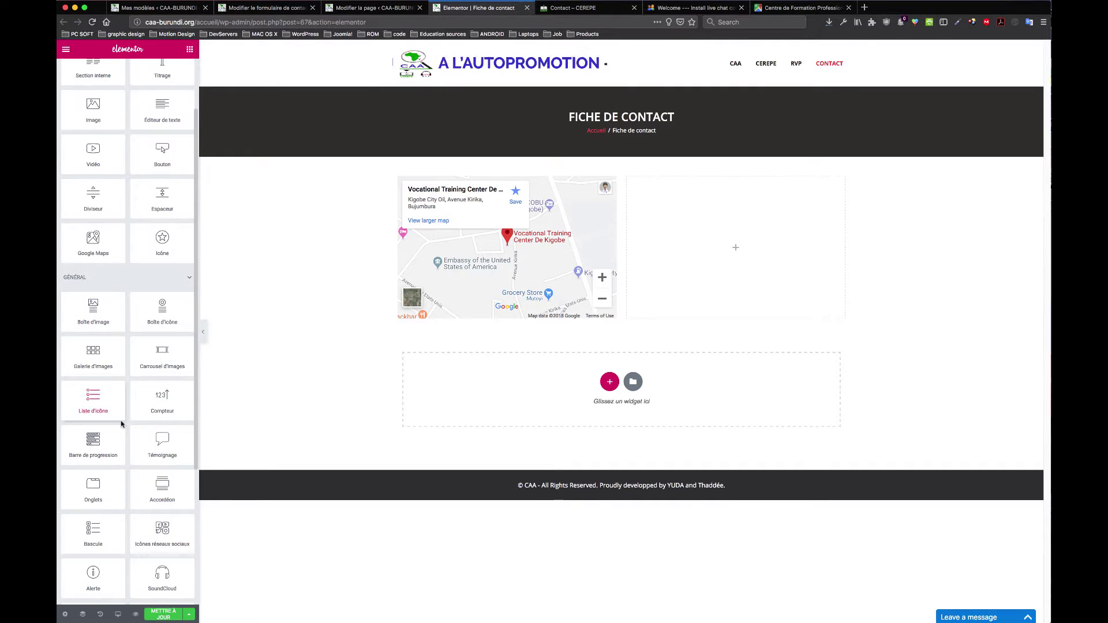
{"action": "left_click_drag", "start_coordinate": [91, 400], "coordinate": [466, 322]}
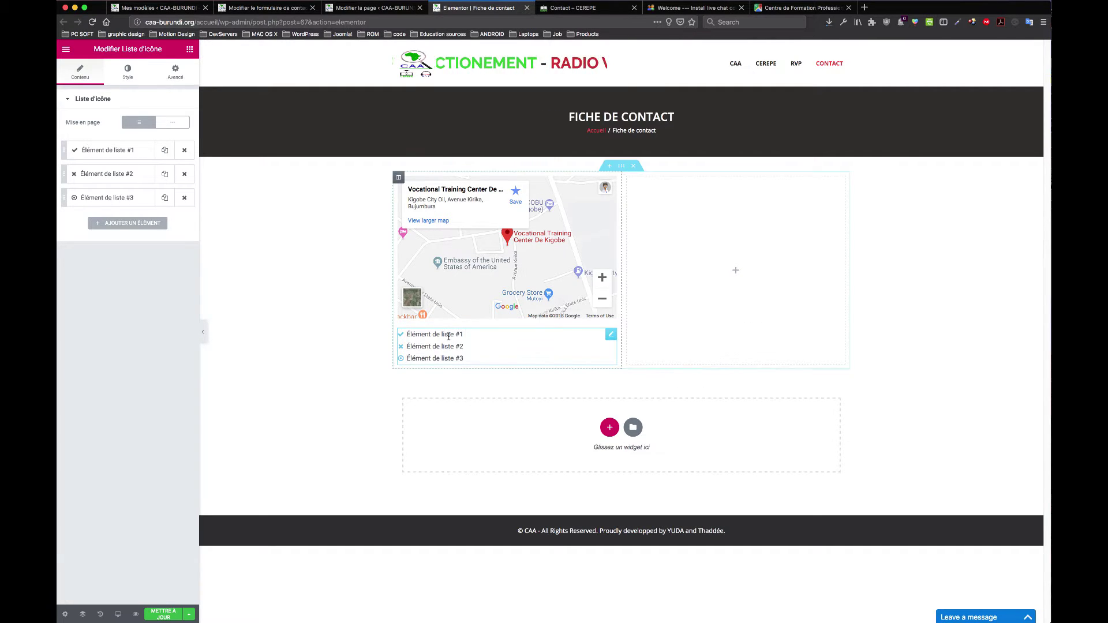
{"action": "left_click", "coordinate": [458, 335]}
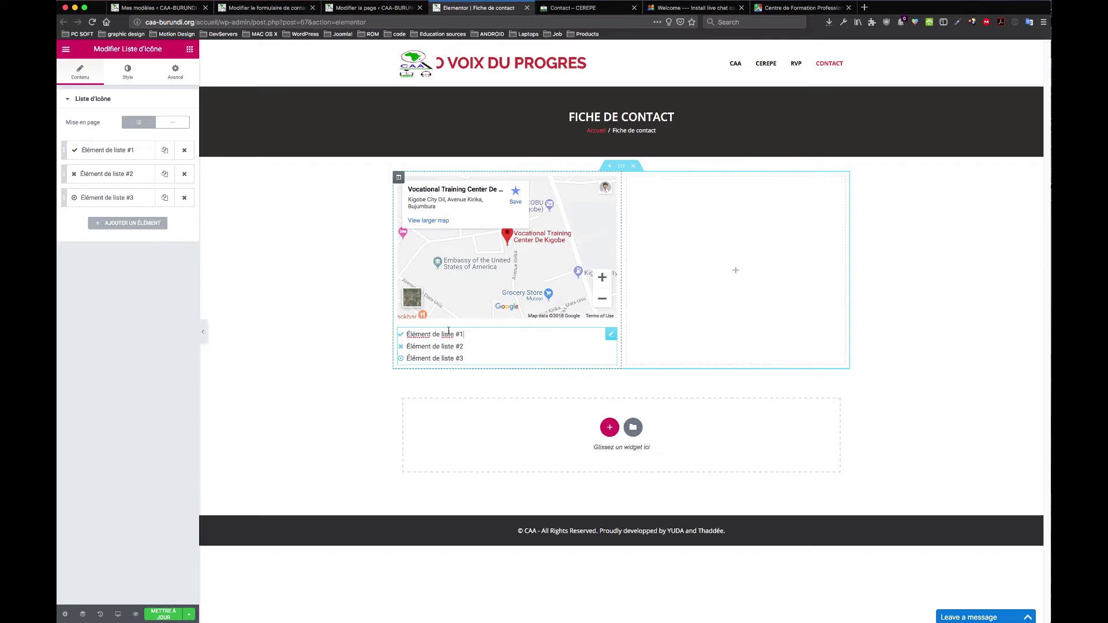
Step: Replace the text of Élément de liste #1 with +257
{"action": "left_click", "coordinate": [101, 151]}
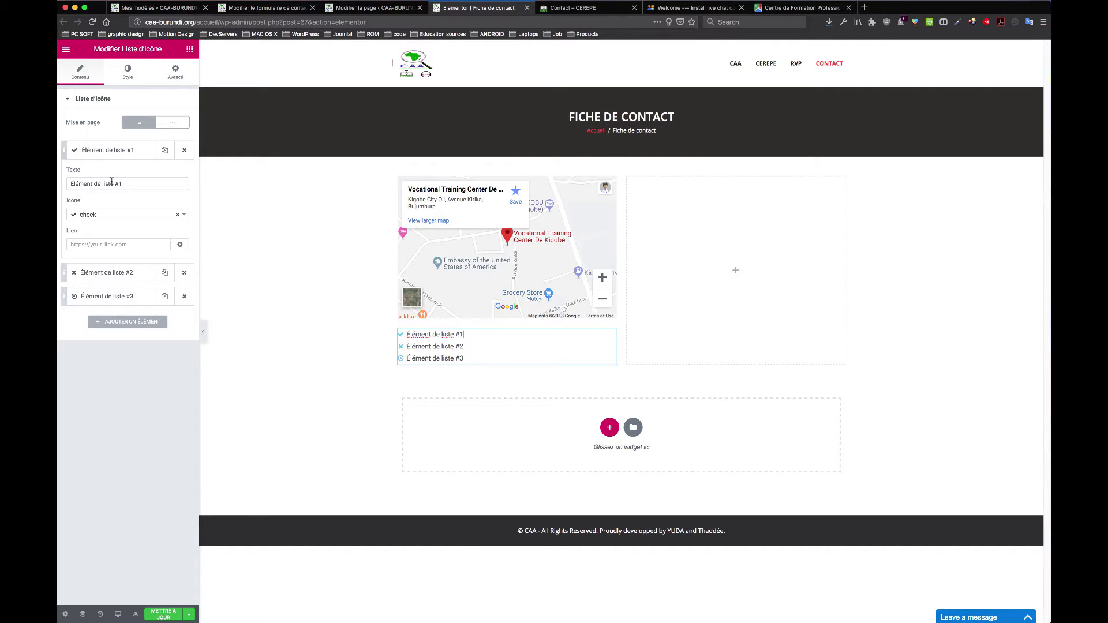
{"action": "left_click", "coordinate": [137, 183]}
{"action": "key", "text": "super+a"}
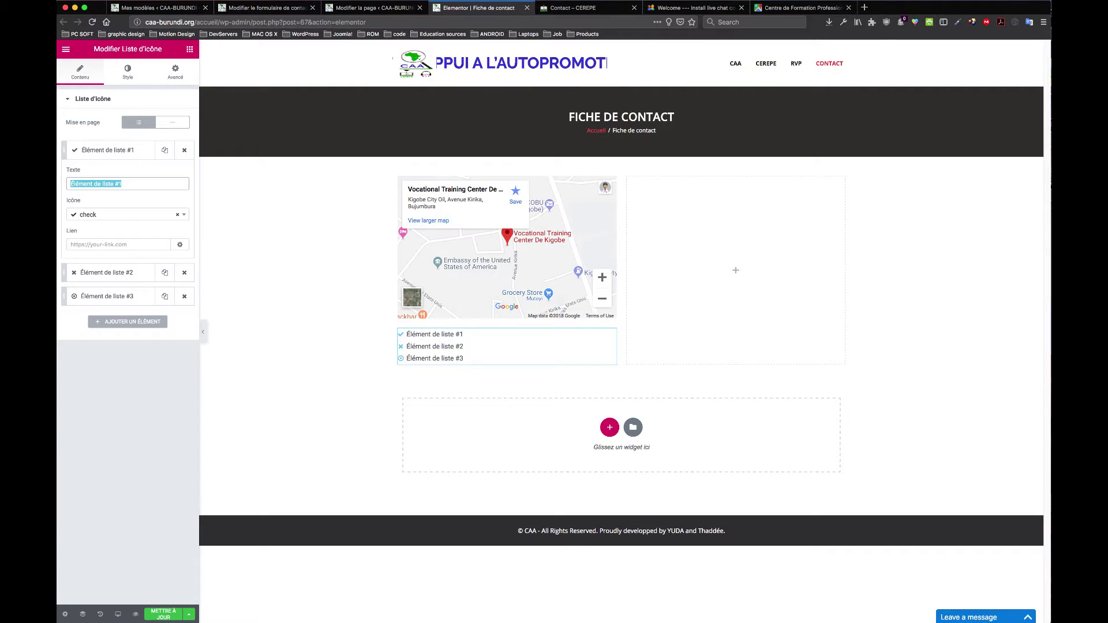
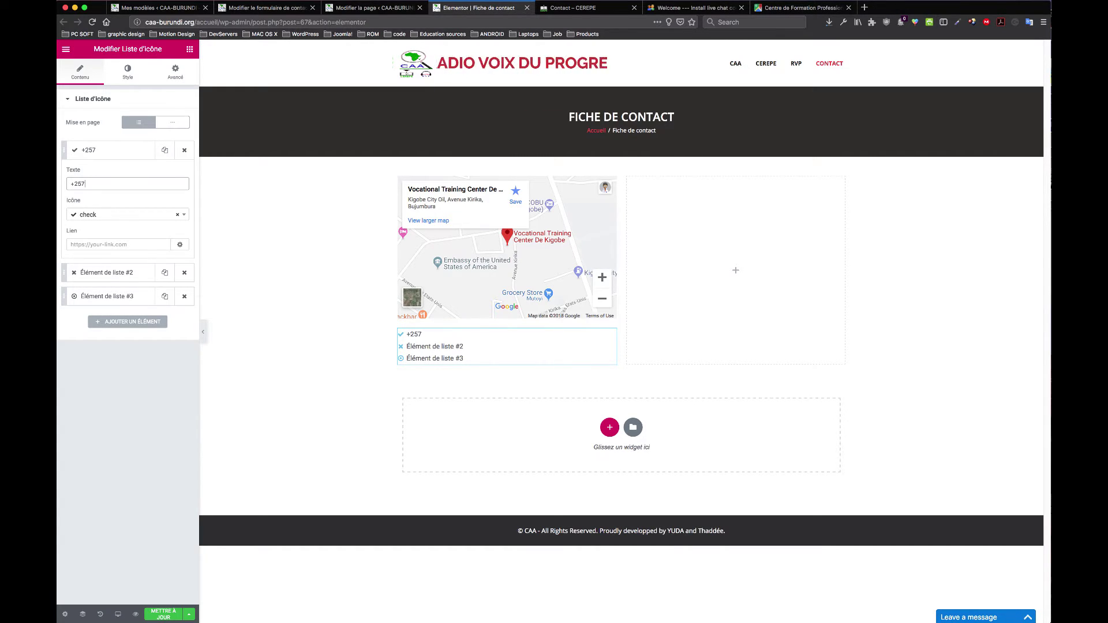
{"action": "scroll", "coordinate": [1041, 311], "scroll_direction": "right", "scroll_amount": 1}
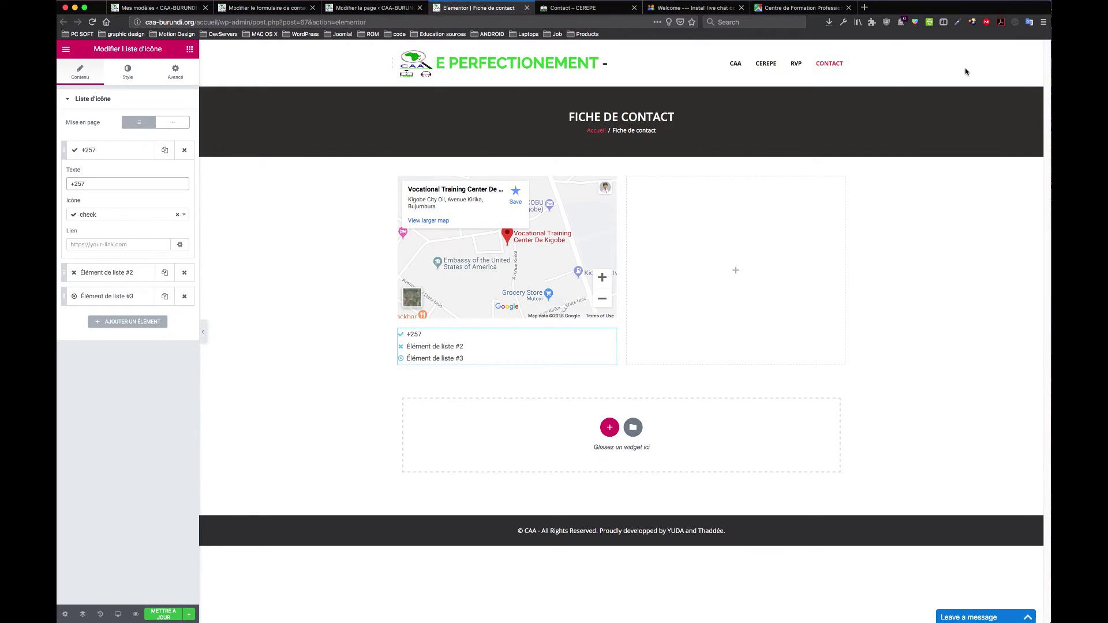
{"action": "key", "text": "super+space"}
Step: Find the contact through Spotlight and copy their mobile number from the contact card
{"action": "type", "text": "t"}
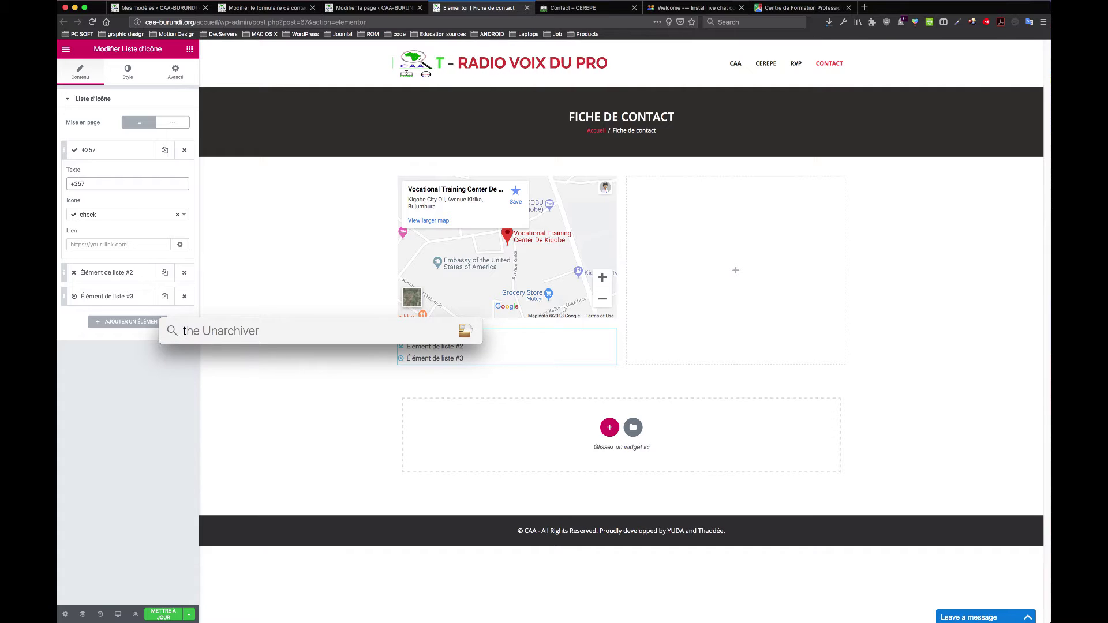
{"action": "type", "text": "had"}
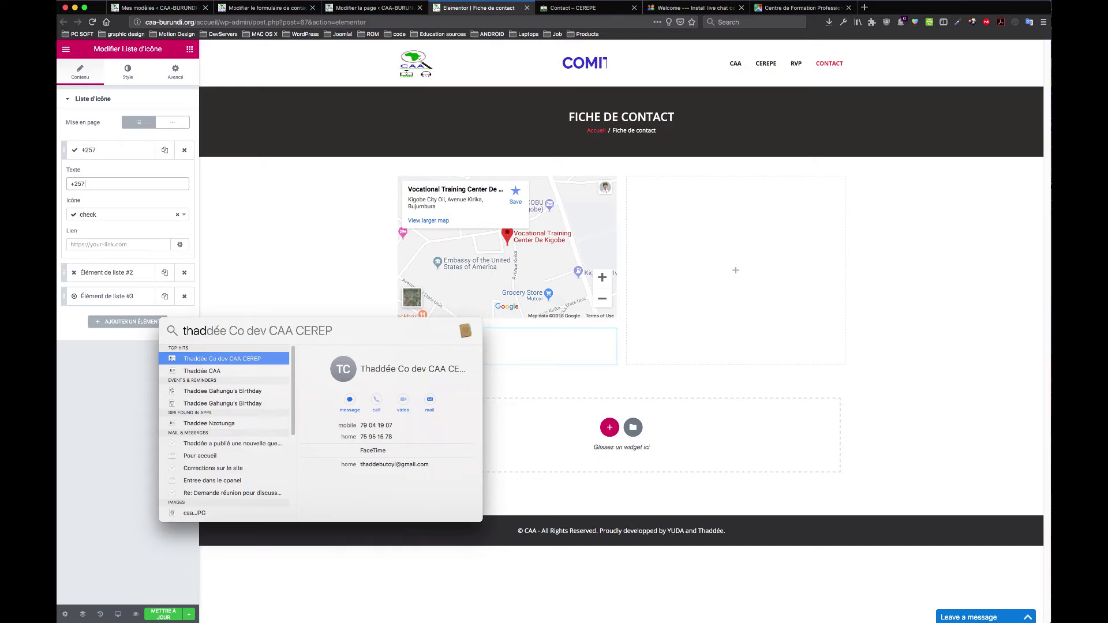
{"action": "left_click", "coordinate": [206, 372]}
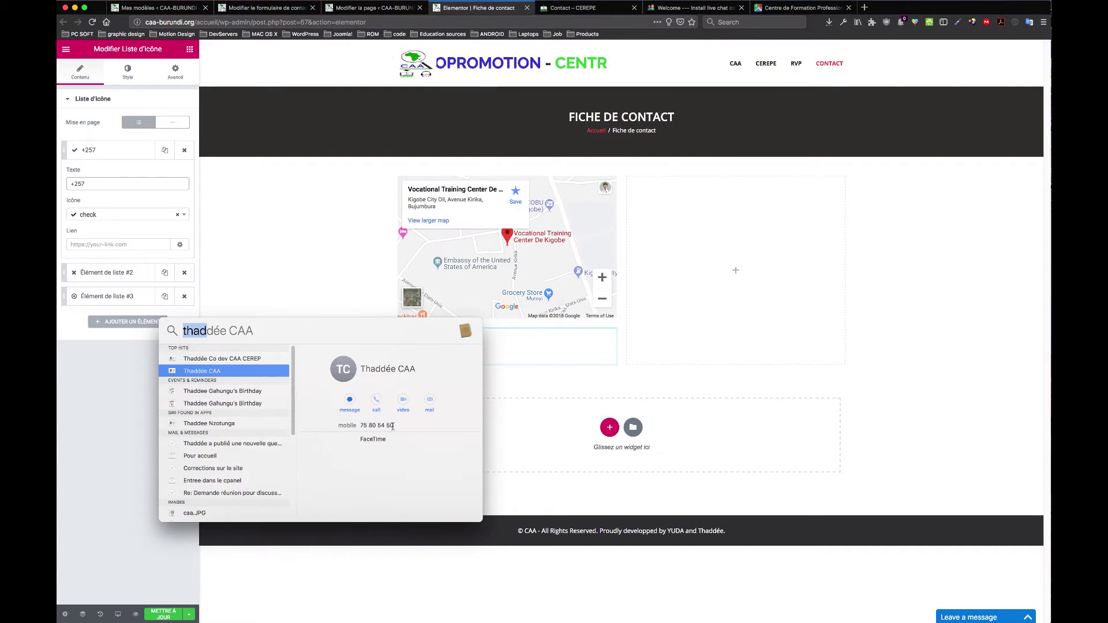
{"action": "left_click", "coordinate": [384, 428]}
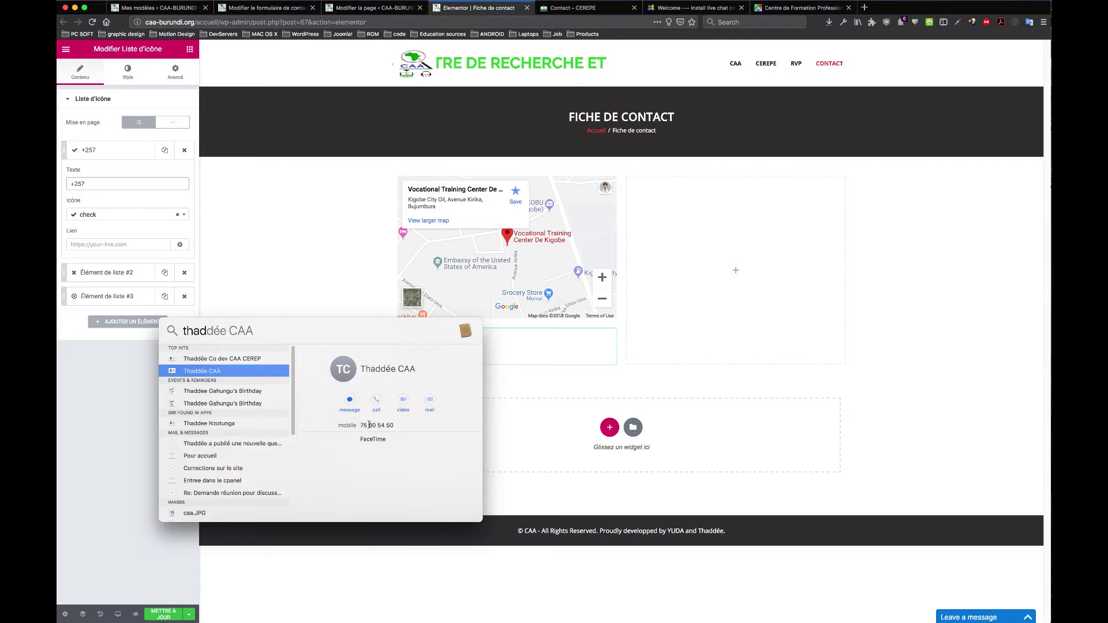
{"action": "triple_click", "coordinate": [369, 425]}
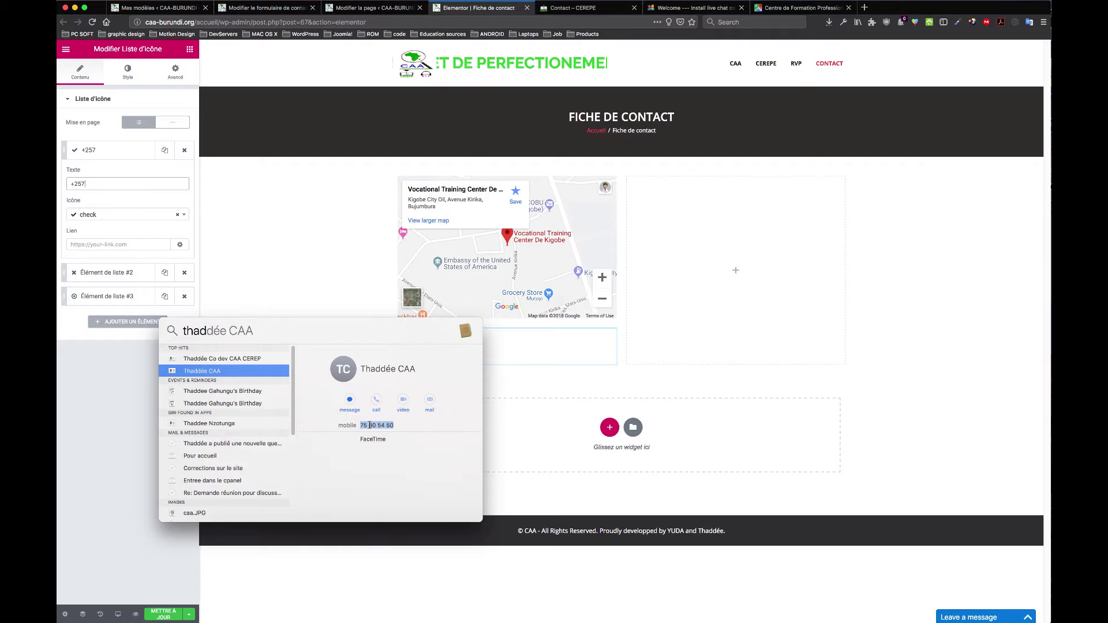
Step: Back in Elementor, expand the icon list's first entry and put the cursor in its Texte field
{"action": "left_click", "coordinate": [303, 194]}
{"action": "left_click", "coordinate": [426, 339]}
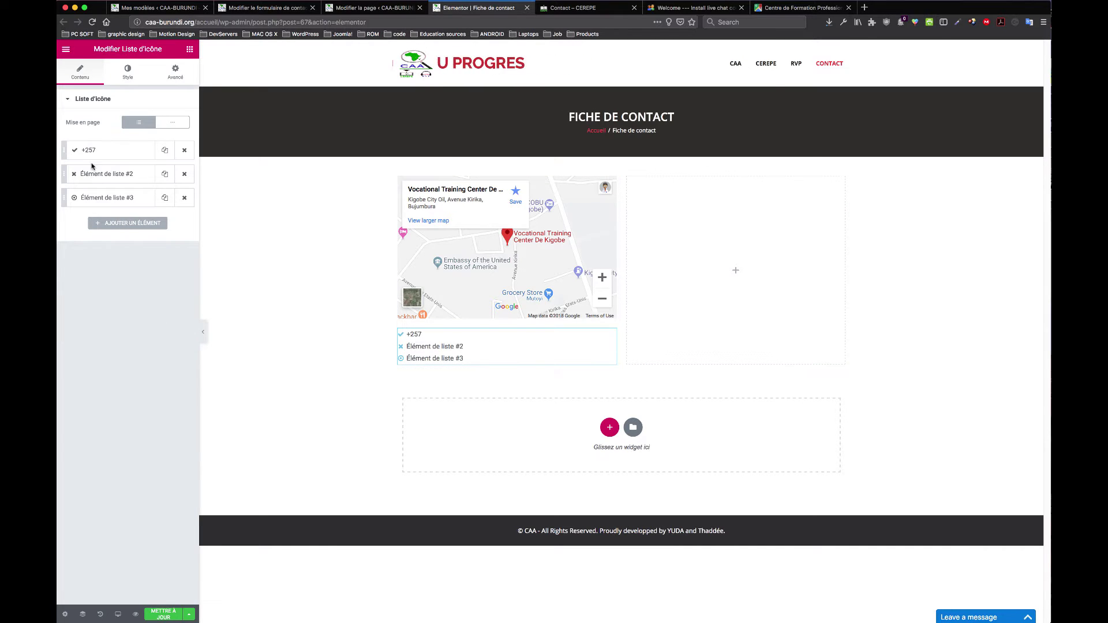
{"action": "left_click", "coordinate": [107, 150]}
{"action": "left_click", "coordinate": [124, 183]}
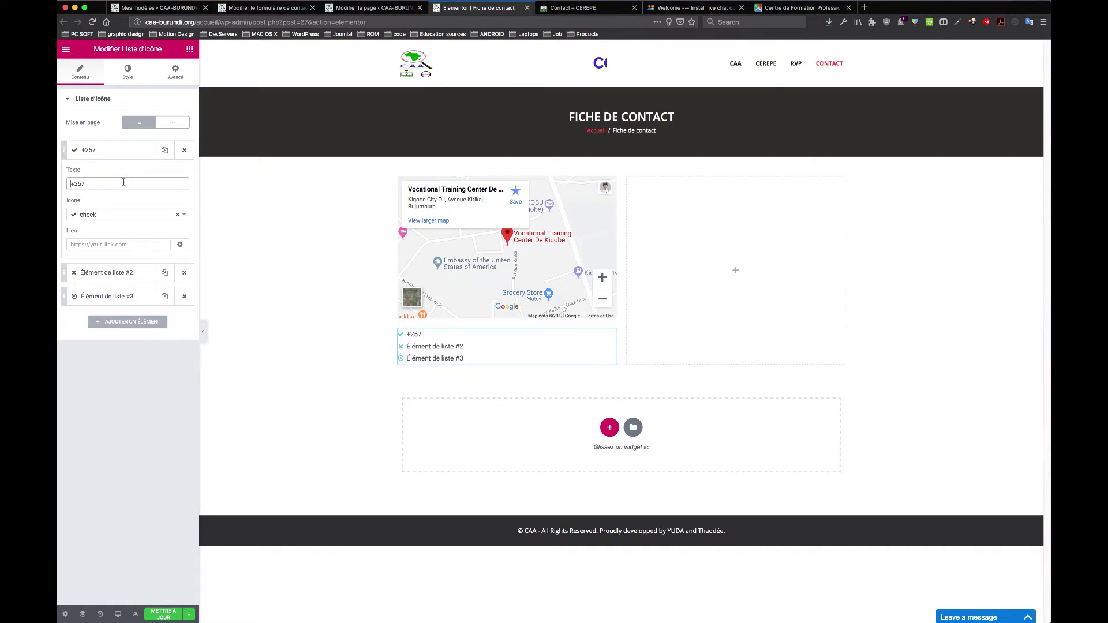
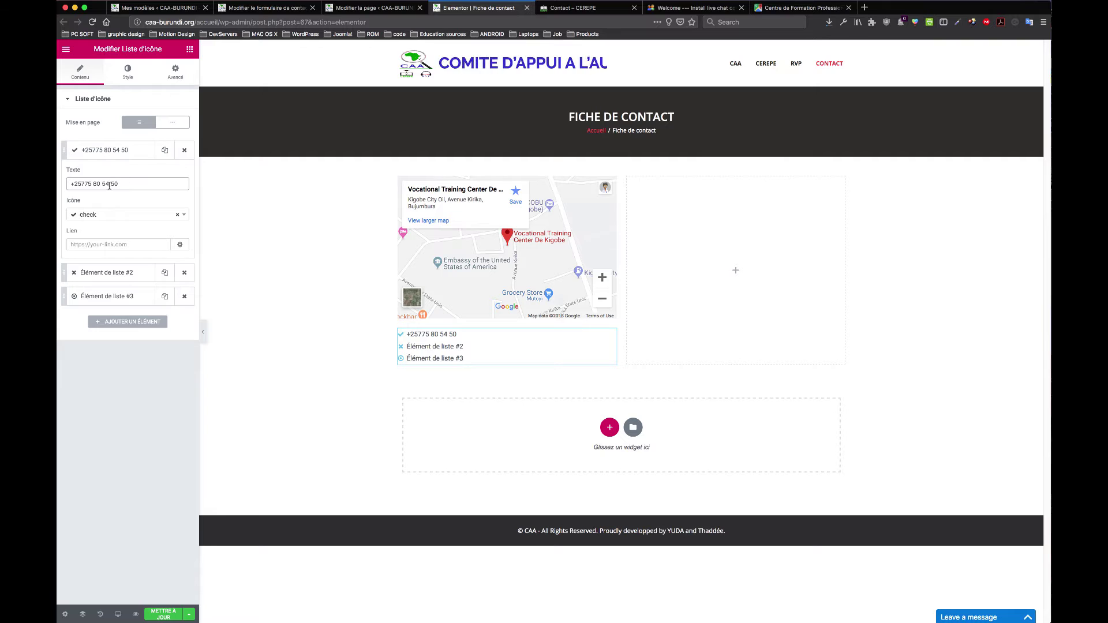
Step: Complete the first entry's mobile number after +257 and give it the 'phone' icon via a 'pho' search
{"action": "left_click", "coordinate": [86, 183]}
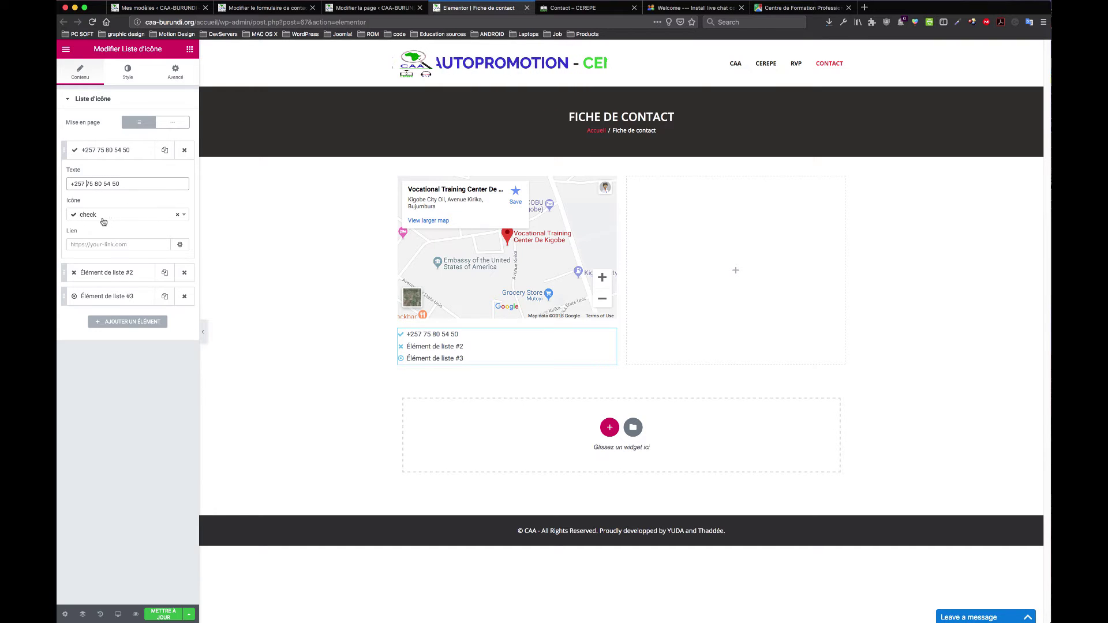
{"action": "left_click", "coordinate": [107, 216]}
{"action": "type", "text": "call"}
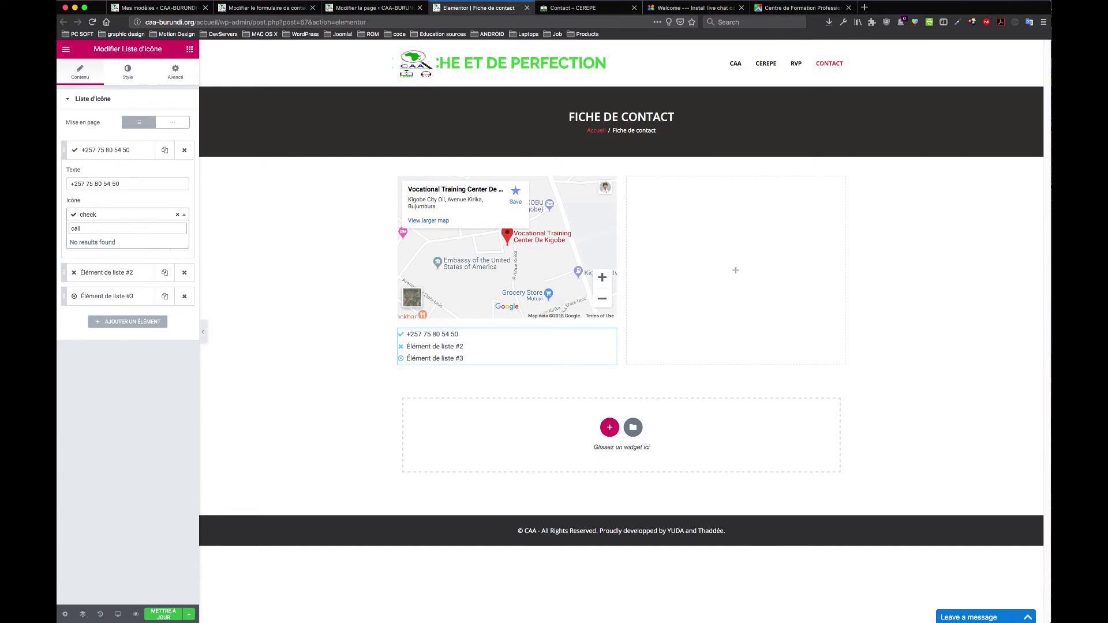
{"action": "key", "text": "BackSpace"}
{"action": "key", "text": "BackSpace"}
{"action": "key", "text": "BackSpace"}
{"action": "key", "text": "BackSpace"}
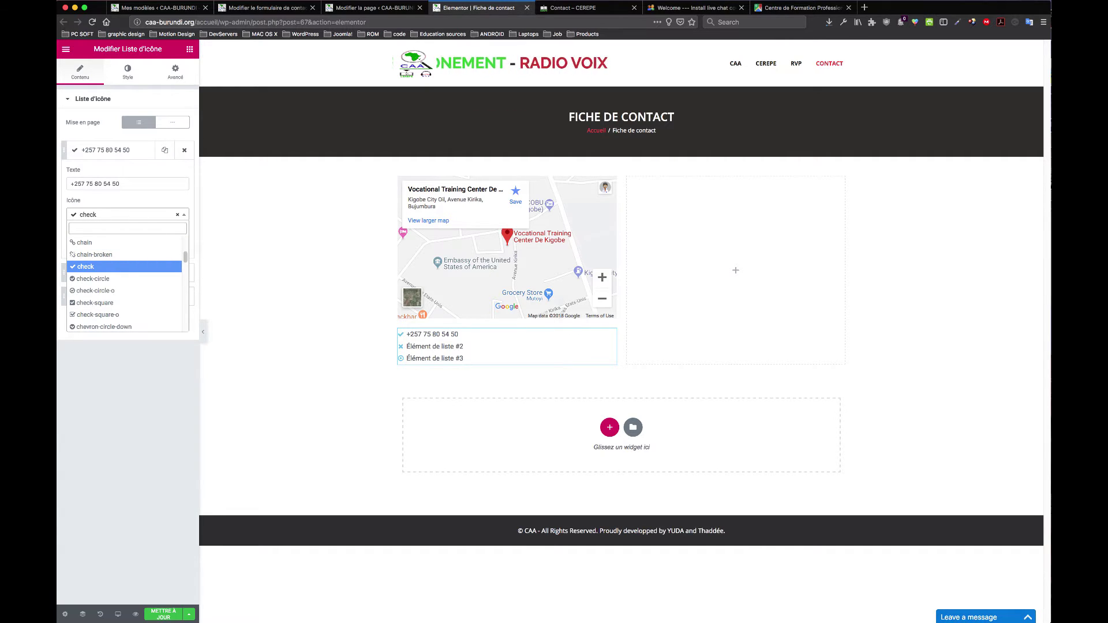
{"action": "type", "text": "te"}
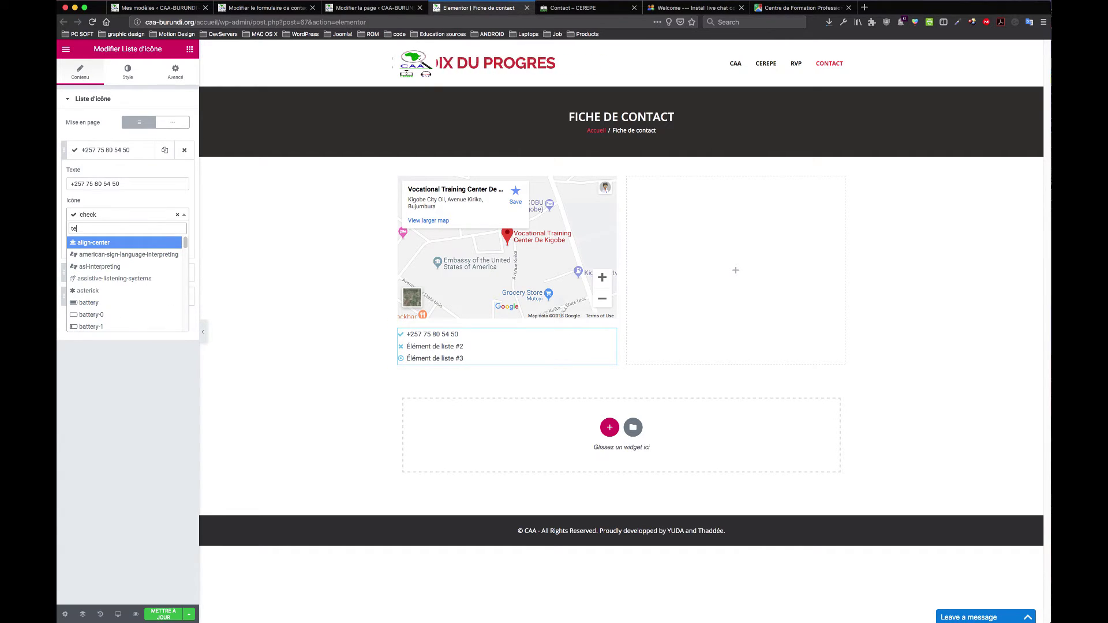
{"action": "type", "text": "l"}
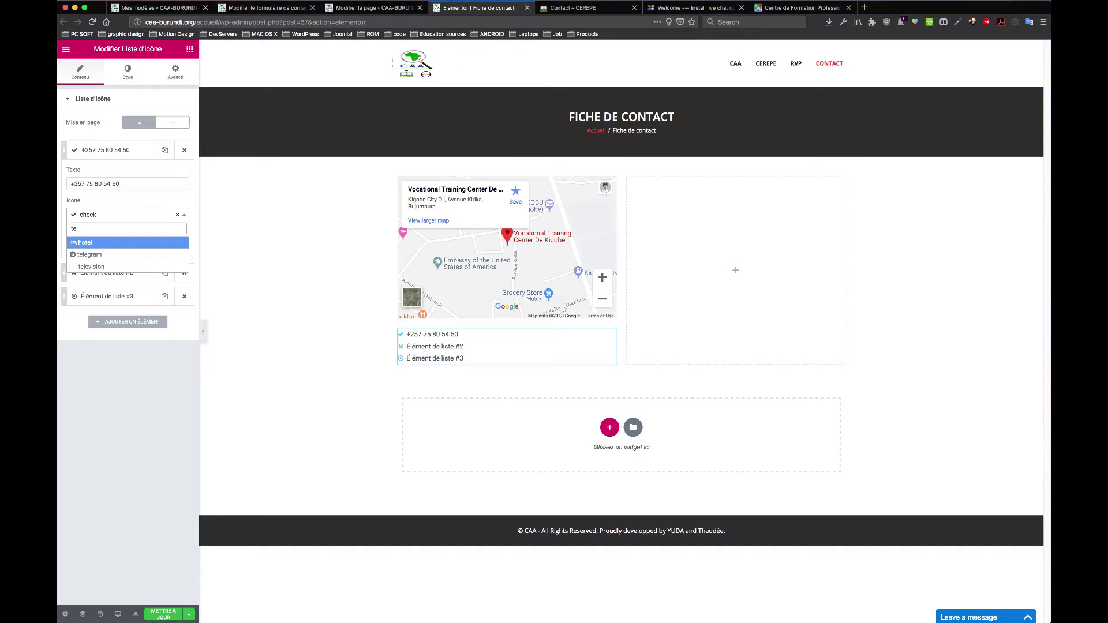
{"action": "key", "text": "BackSpace"}
{"action": "key", "text": "BackSpace"}
{"action": "key", "text": "BackSpace"}
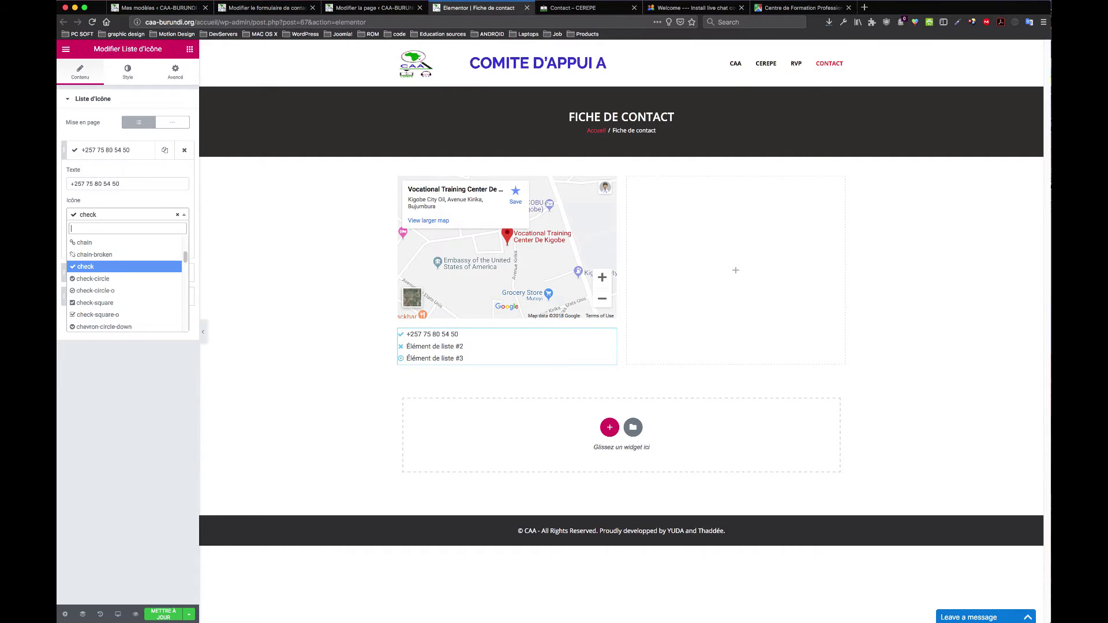
{"action": "type", "text": "ca"}
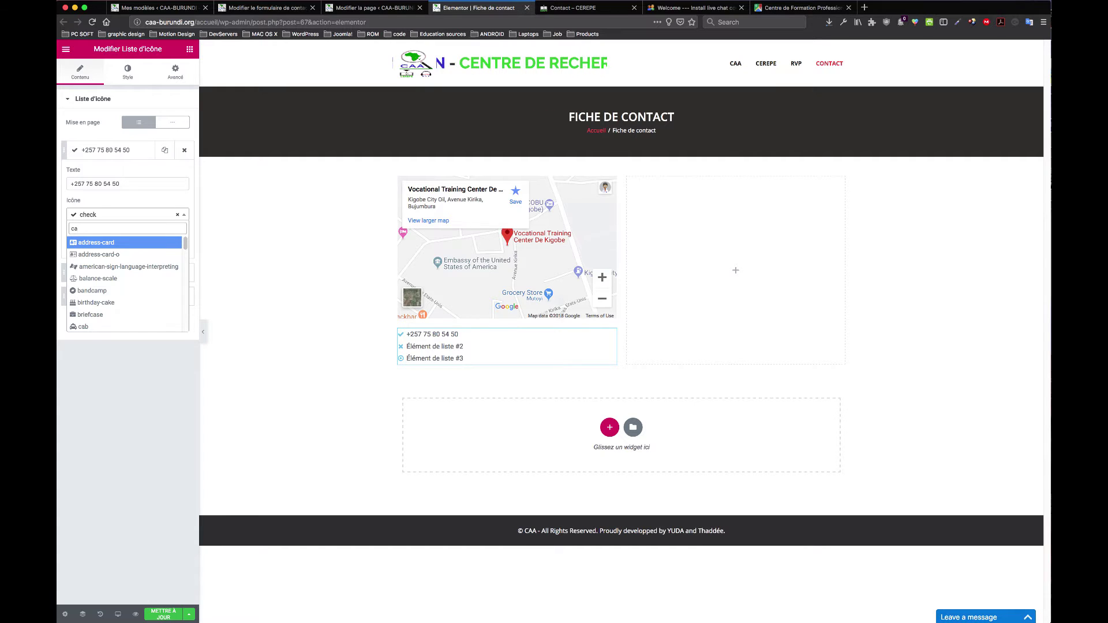
{"action": "type", "text": "ll"}
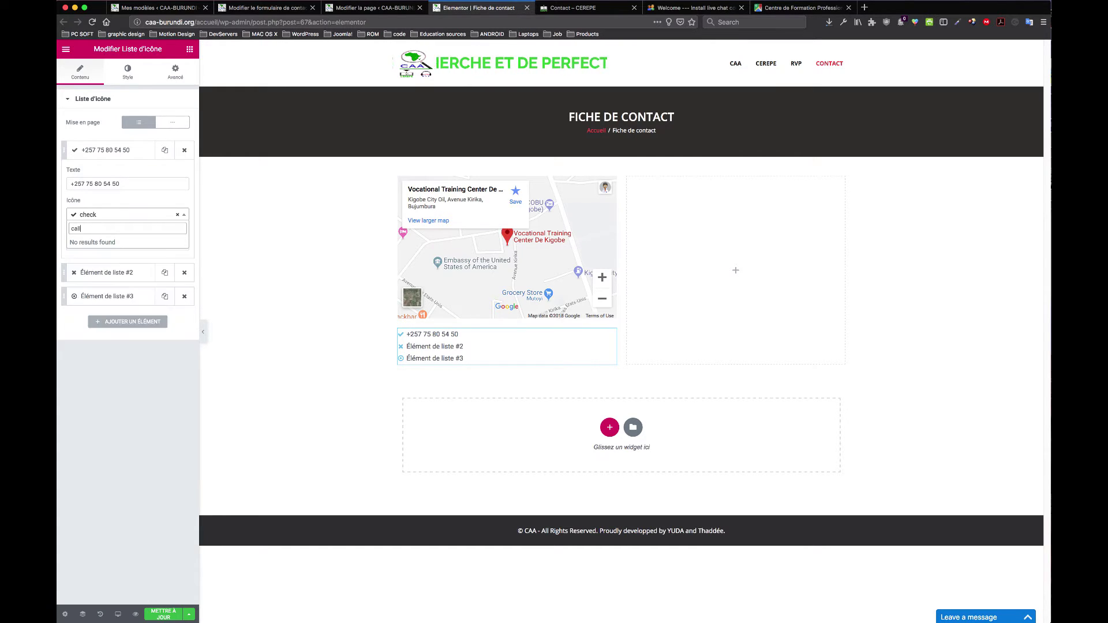
{"action": "key", "text": "BackSpace"}
{"action": "key", "text": "BackSpace"}
{"action": "key", "text": "BackSpace"}
{"action": "key", "text": "BackSpace"}
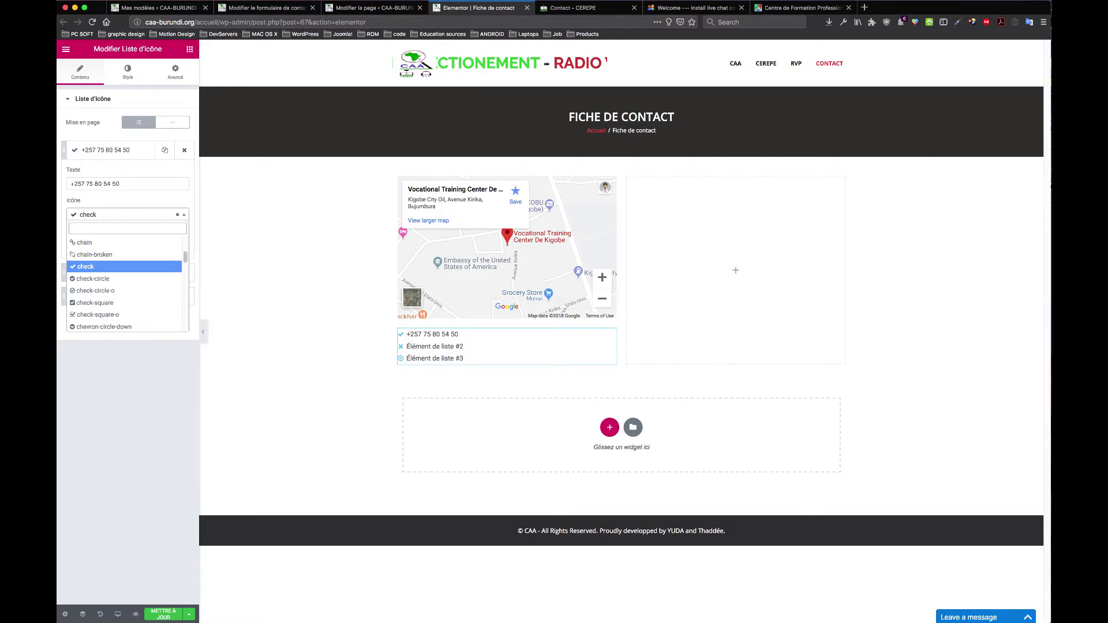
{"action": "type", "text": "pho"}
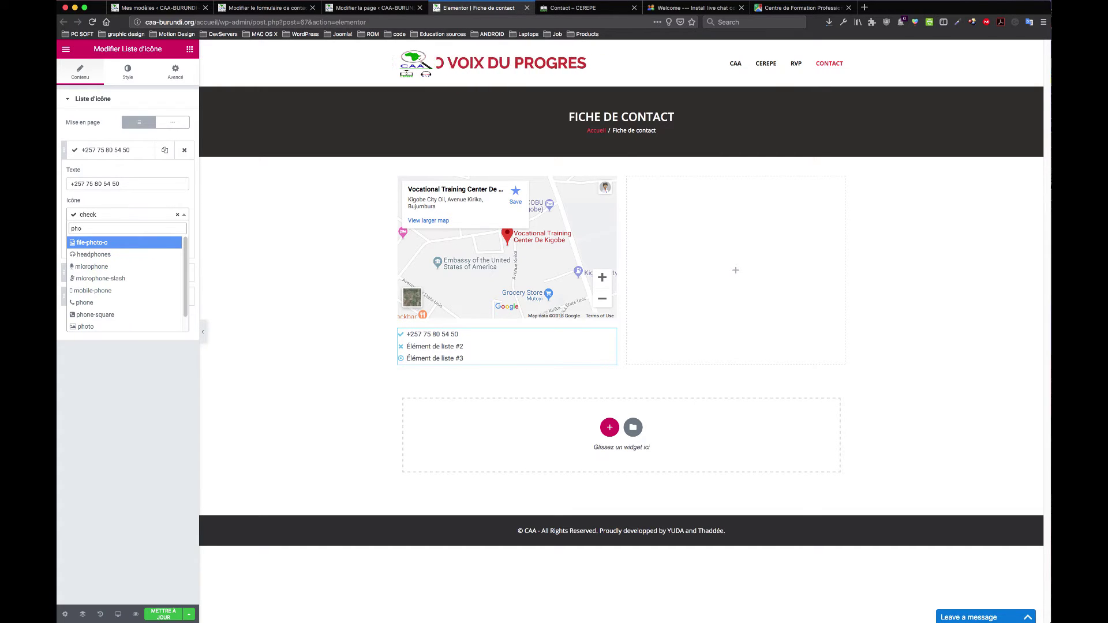
{"action": "left_click", "coordinate": [104, 307]}
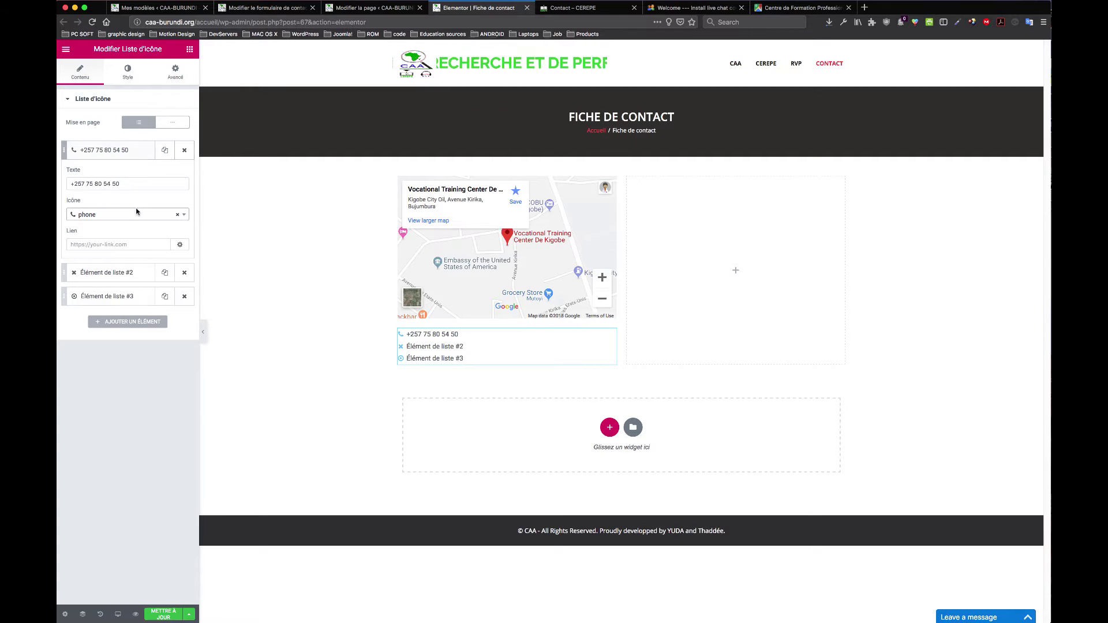
Step: Blank out 'Élément de liste #2' text and bring up the Kigobe centre's Google Maps page
{"action": "left_click", "coordinate": [128, 273]}
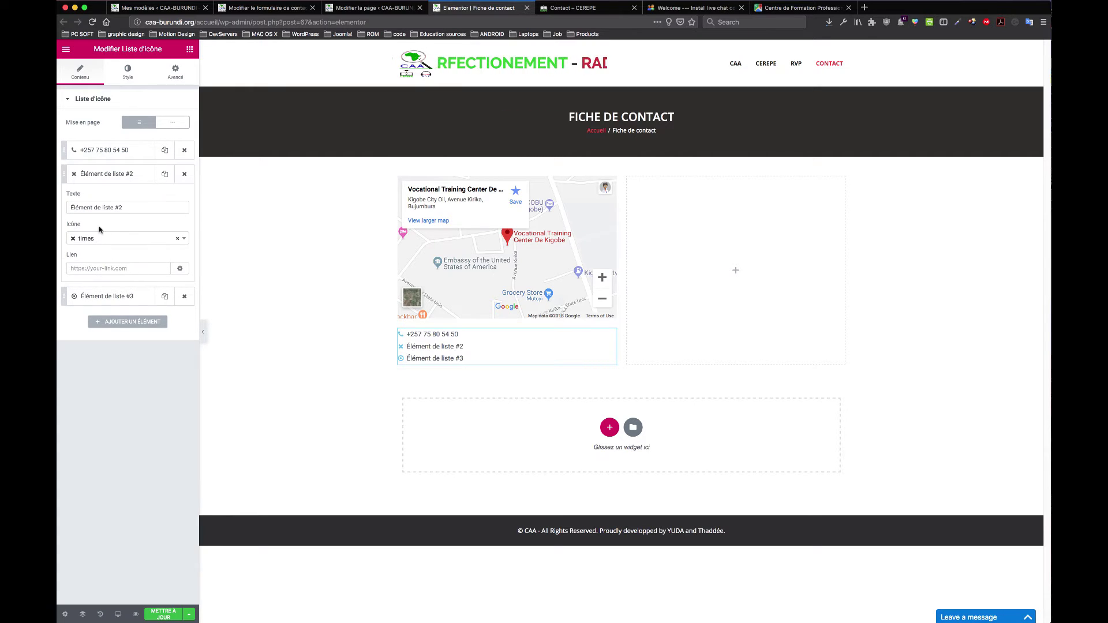
{"action": "left_click", "coordinate": [125, 207]}
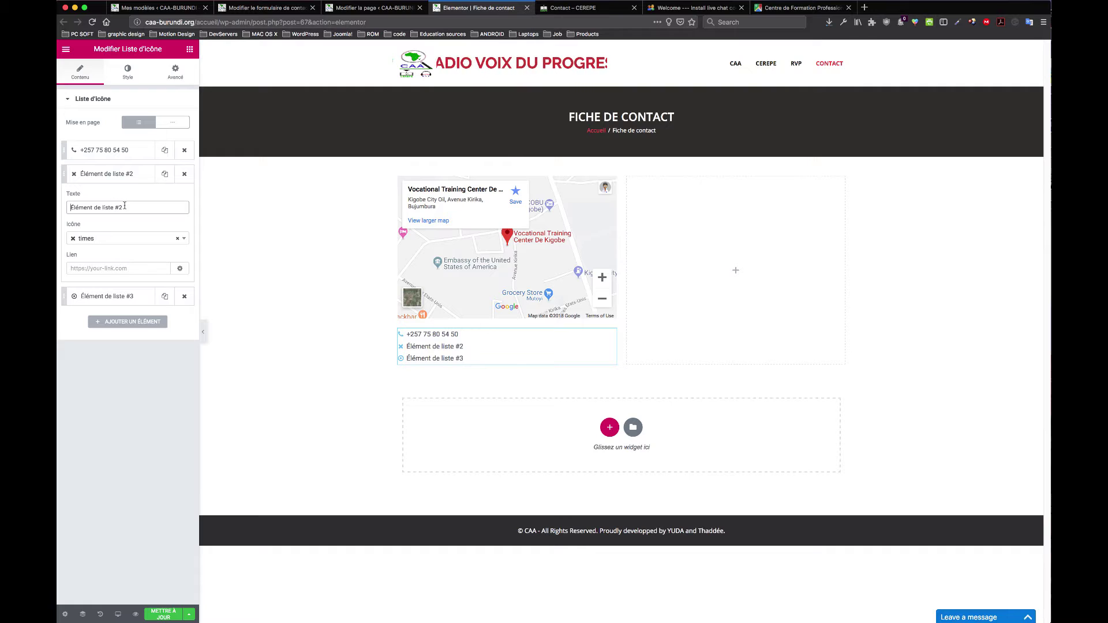
{"action": "key", "text": "super+a"}
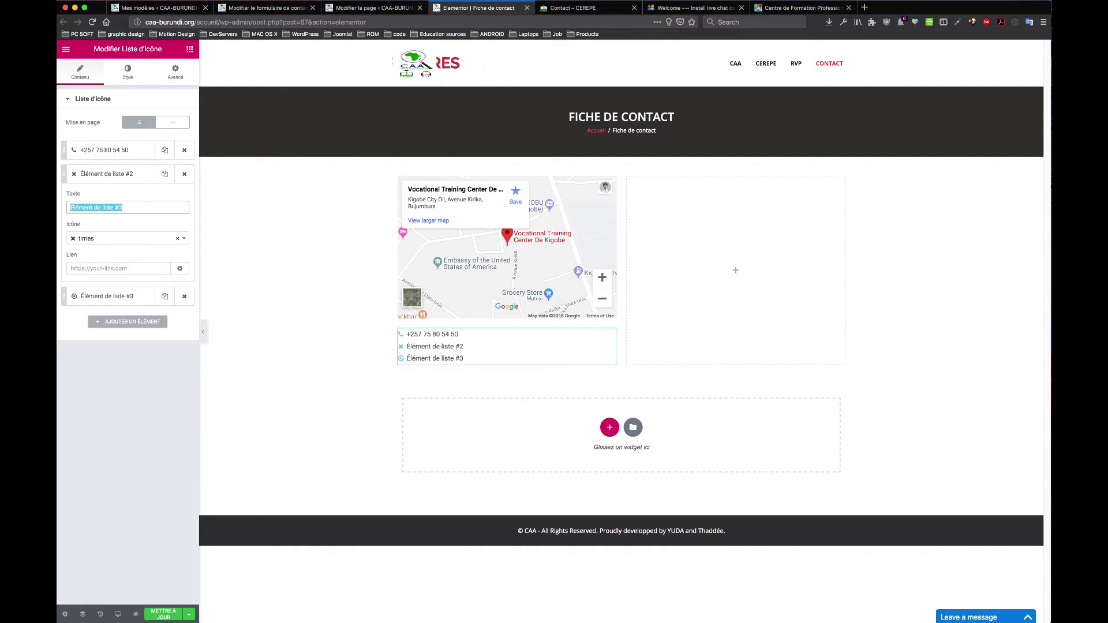
{"action": "key", "text": "BackSpace"}
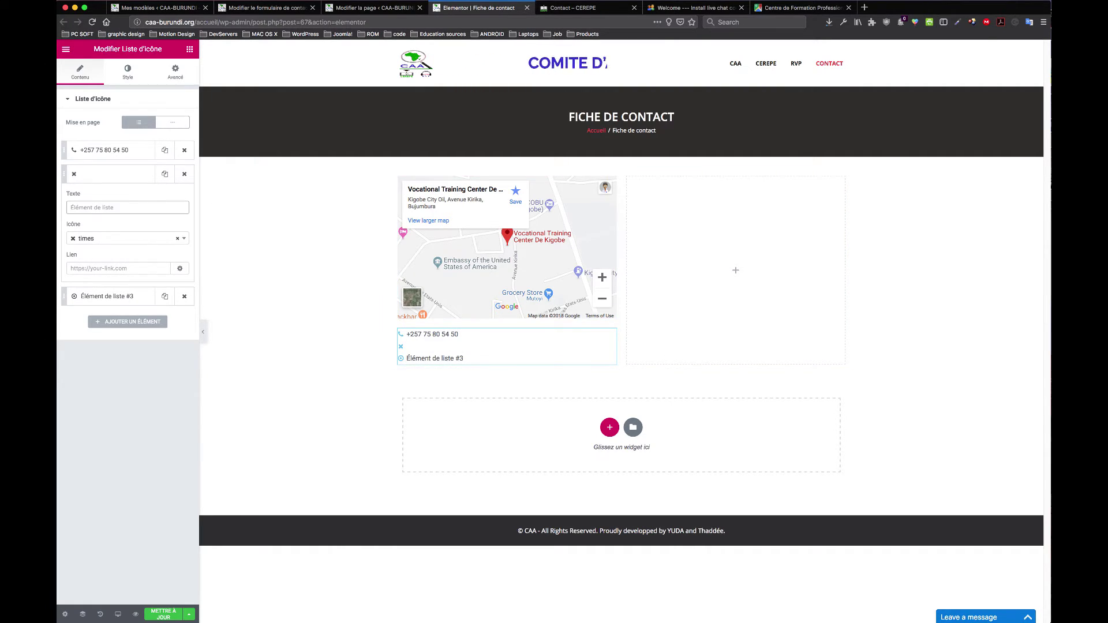
{"action": "left_click", "coordinate": [802, 7]}
{"action": "left_click", "coordinate": [158, 57]}
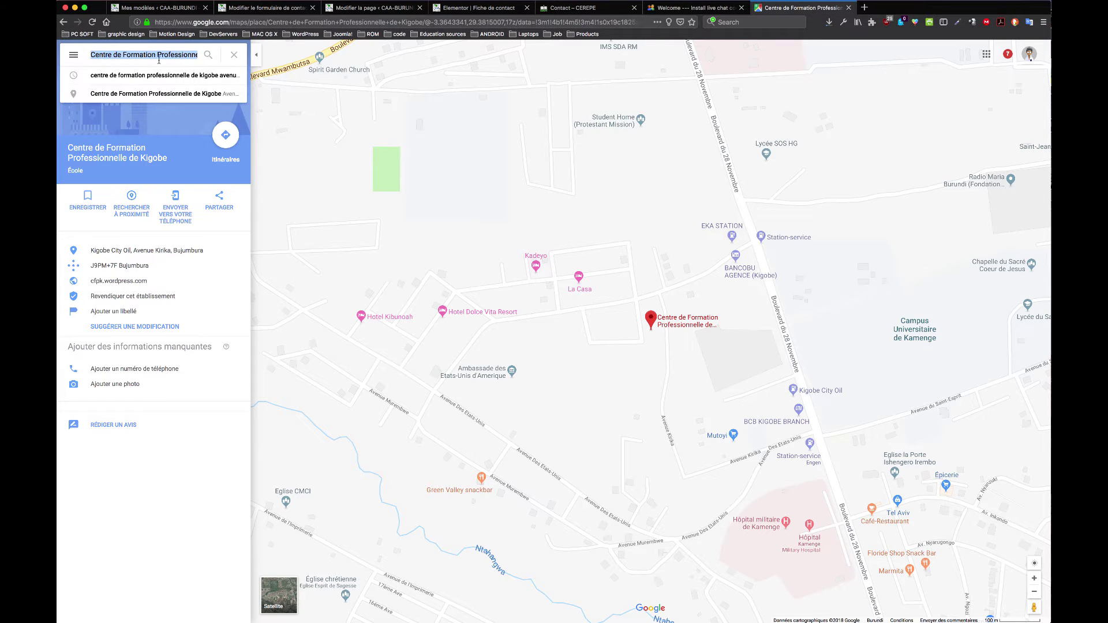
Step: Return to Google Maps, dismiss the suggestions and zoom around the Kigobe centre marker
{"action": "left_click", "coordinate": [595, 10]}
{"action": "left_click", "coordinate": [510, 11]}
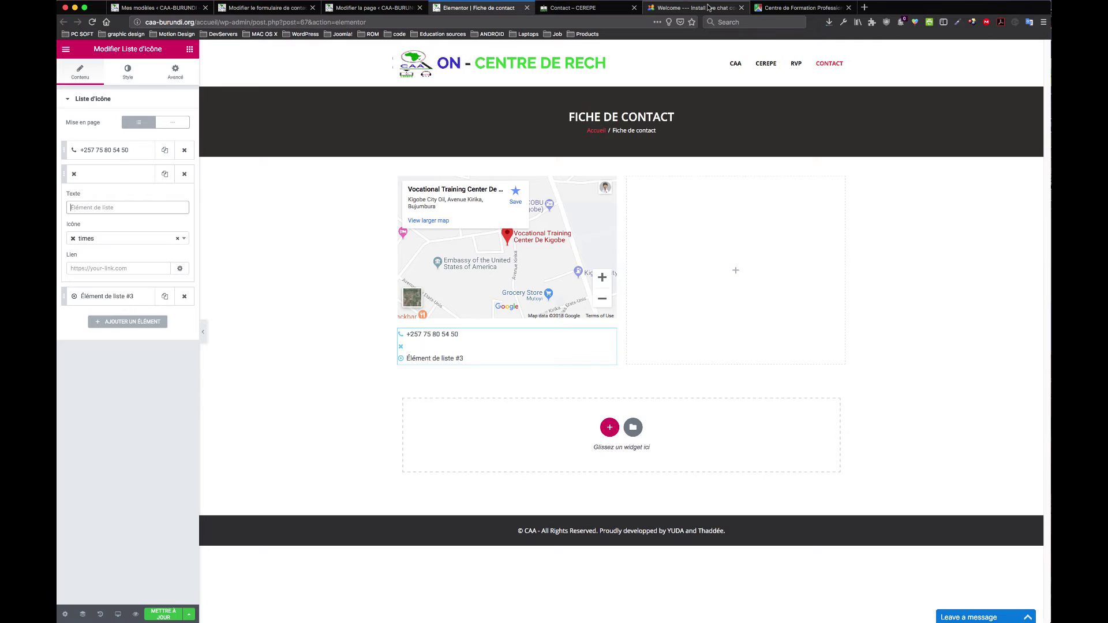
{"action": "left_click", "coordinate": [802, 7]}
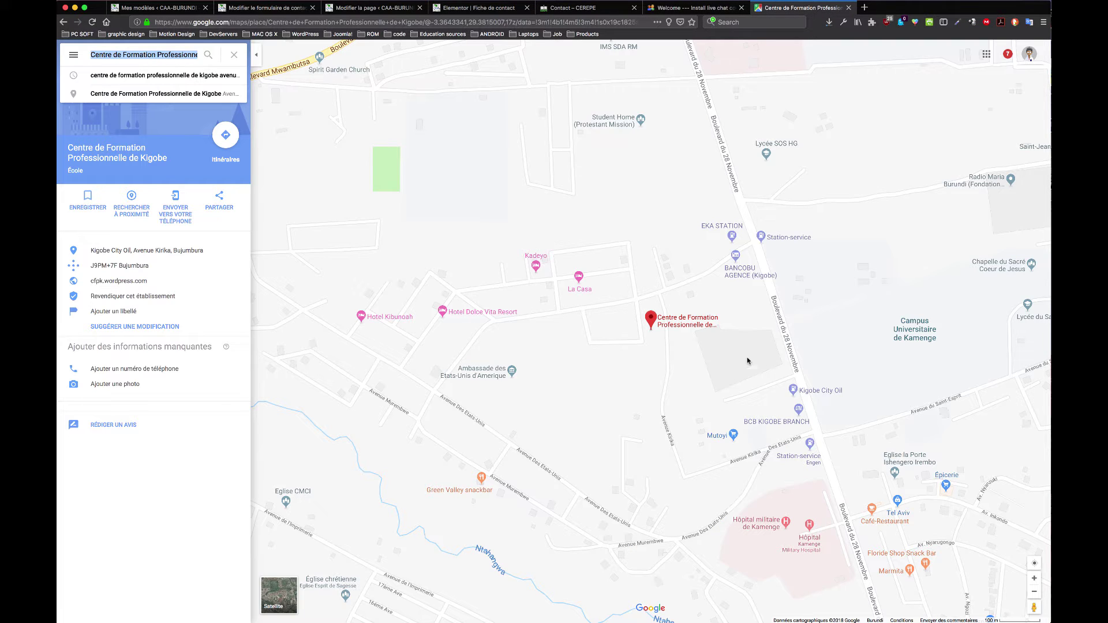
{"action": "left_click", "coordinate": [648, 354]}
{"action": "scroll", "coordinate": [647, 354], "scroll_direction": "up", "scroll_amount": 5}
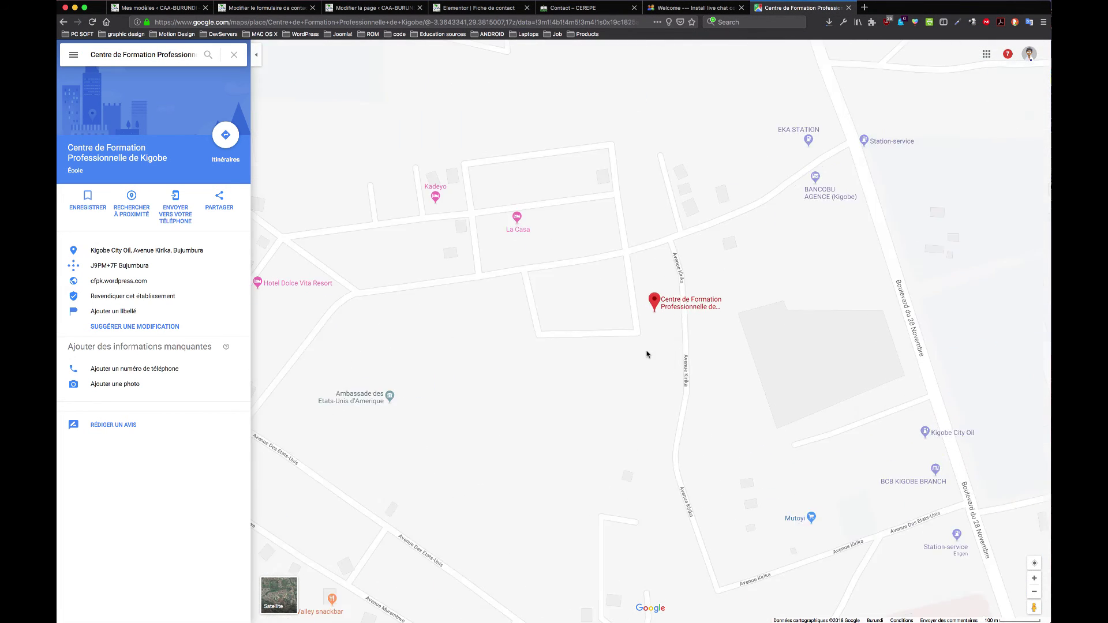
{"action": "scroll", "coordinate": [647, 354], "scroll_direction": "down", "scroll_amount": 1}
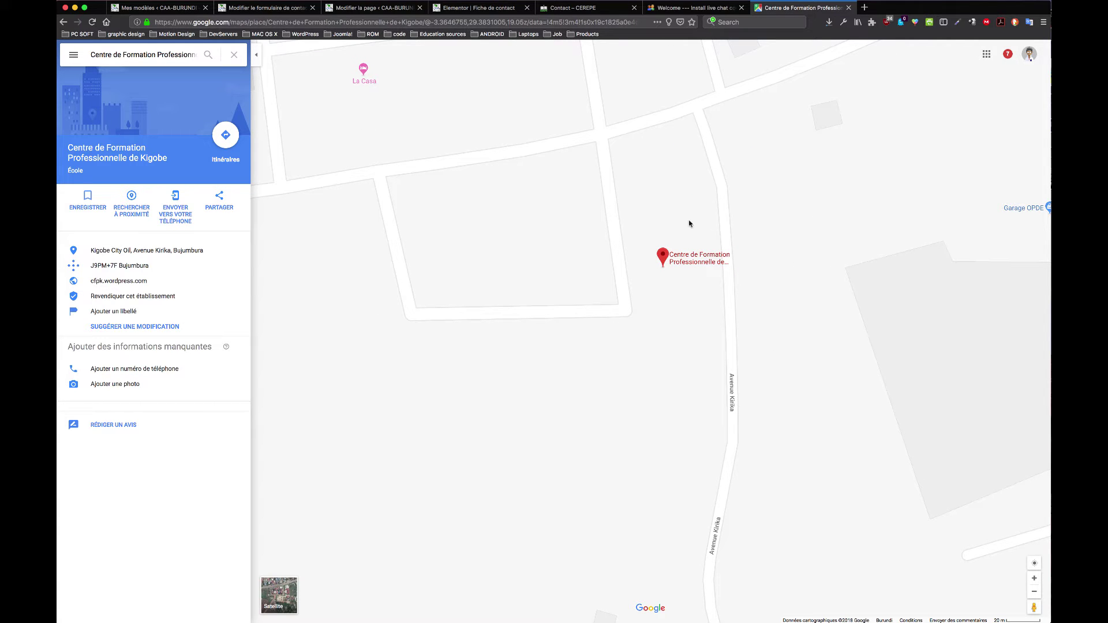
{"action": "left_click_drag", "start_coordinate": [726, 230], "coordinate": [705, 227]}
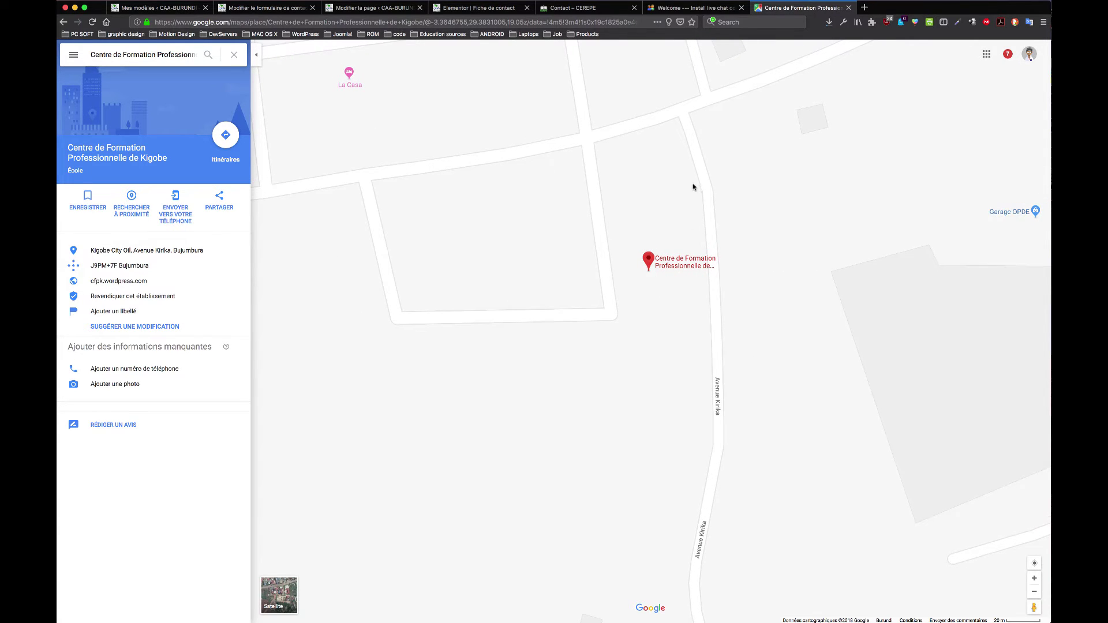
{"action": "scroll", "coordinate": [694, 208], "scroll_direction": "down", "scroll_amount": 3}
{"action": "scroll", "coordinate": [695, 208], "scroll_direction": "up", "scroll_amount": 3}
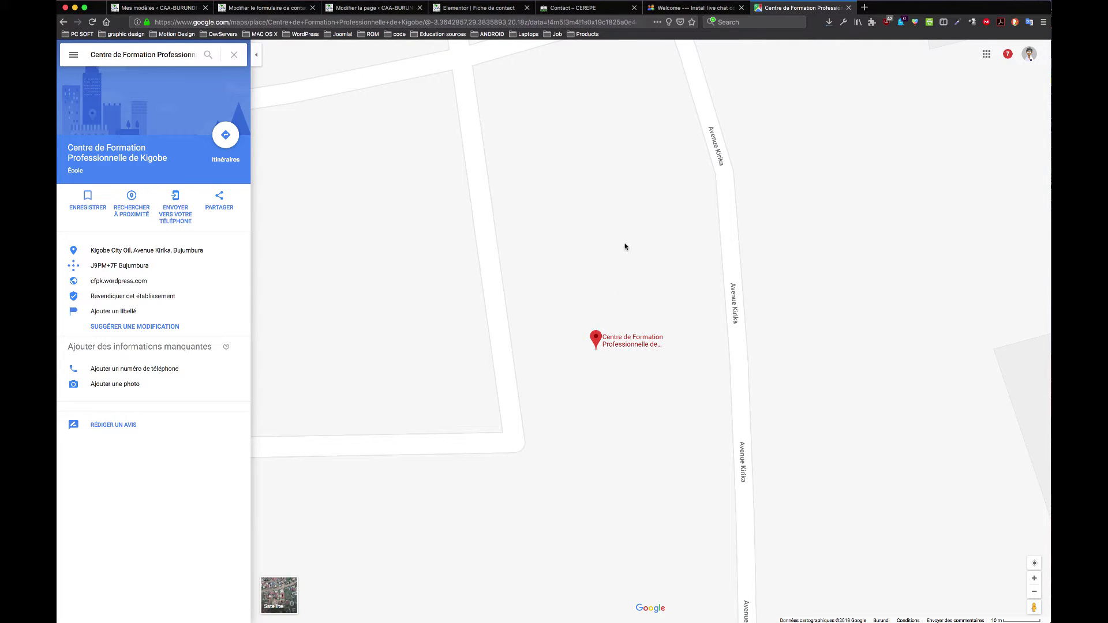
Step: Pan and zoom around the centre's marker to see the surrounding streets
{"action": "left_click_drag", "start_coordinate": [616, 220], "coordinate": [670, 310]}
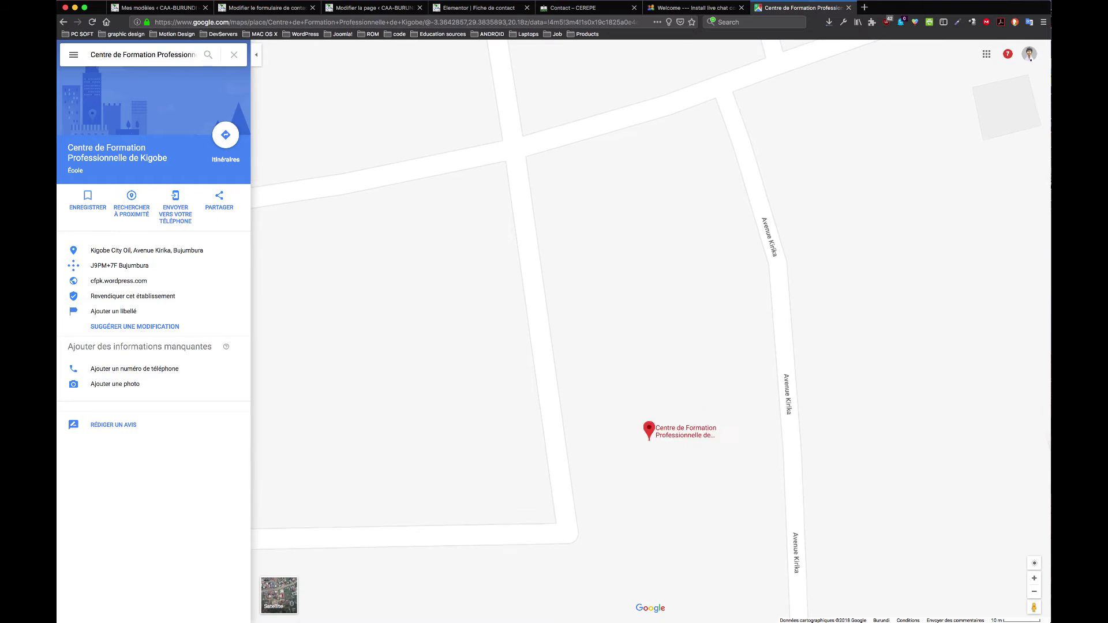
{"action": "mouse_move", "coordinate": [881, 213]}
{"action": "left_mouse_down"}
{"action": "mouse_move", "coordinate": [758, 314]}
{"action": "mouse_move", "coordinate": [695, 400]}
{"action": "mouse_move", "coordinate": [834, 316]}
{"action": "mouse_move", "coordinate": [864, 213]}
{"action": "left_mouse_up"}
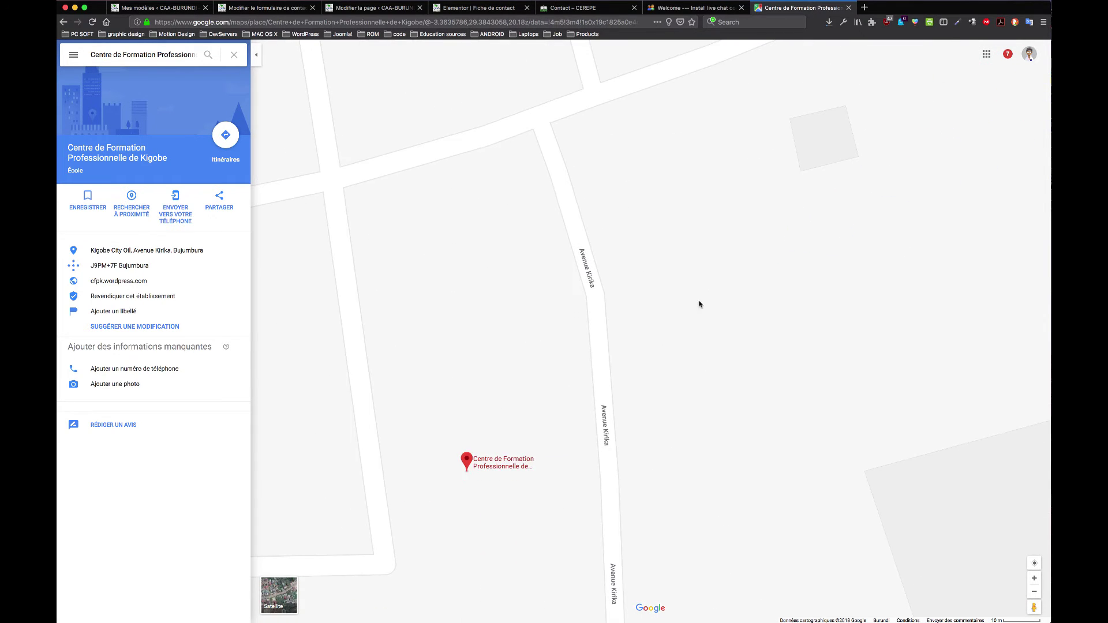
{"action": "left_click_drag", "start_coordinate": [700, 304], "coordinate": [894, 188]}
{"action": "left_click_drag", "start_coordinate": [757, 259], "coordinate": [858, 225]}
{"action": "mouse_move", "coordinate": [633, 235]}
{"action": "left_mouse_down"}
{"action": "mouse_move", "coordinate": [747, 337]}
{"action": "mouse_move", "coordinate": [818, 285]}
{"action": "mouse_move", "coordinate": [760, 375]}
{"action": "mouse_move", "coordinate": [610, 373]}
{"action": "left_mouse_up"}
{"action": "scroll", "coordinate": [610, 373], "scroll_direction": "up", "scroll_amount": 4}
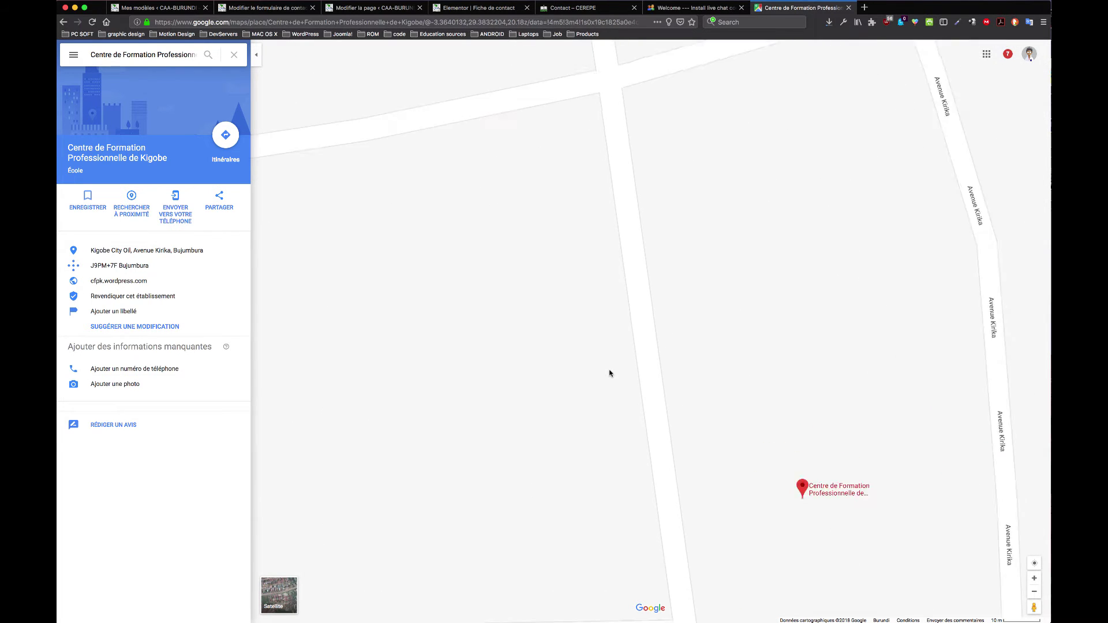
{"action": "scroll", "coordinate": [611, 373], "scroll_direction": "down", "scroll_amount": 6}
{"action": "scroll", "coordinate": [611, 374], "scroll_direction": "down", "scroll_amount": 4}
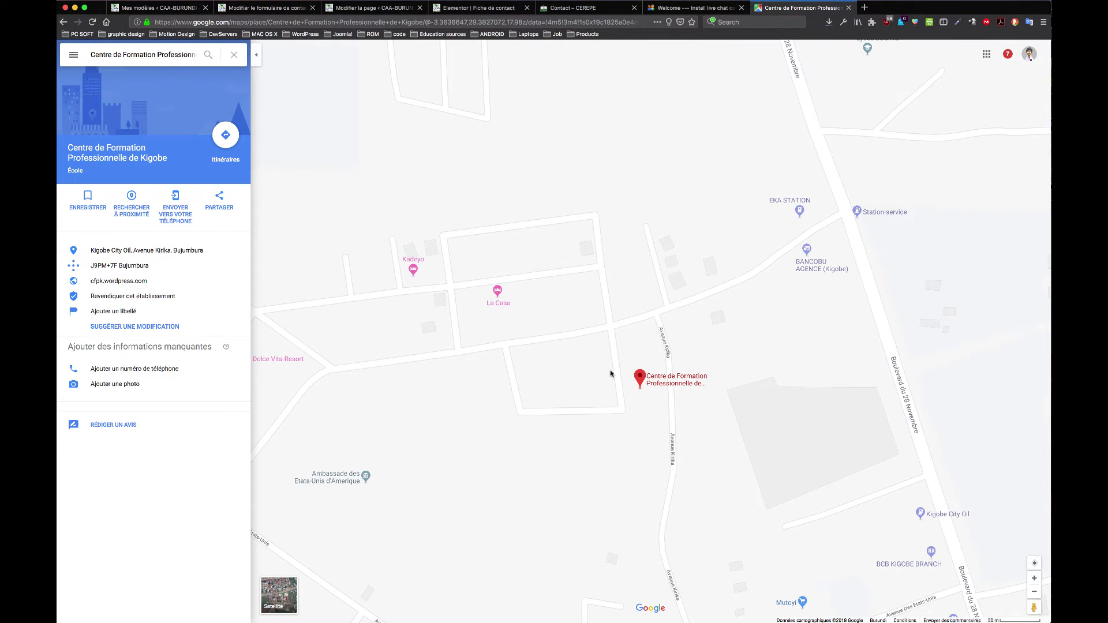
{"action": "scroll", "coordinate": [610, 373], "scroll_direction": "down", "scroll_amount": 2}
{"action": "scroll", "coordinate": [610, 372], "scroll_direction": "up", "scroll_amount": 4}
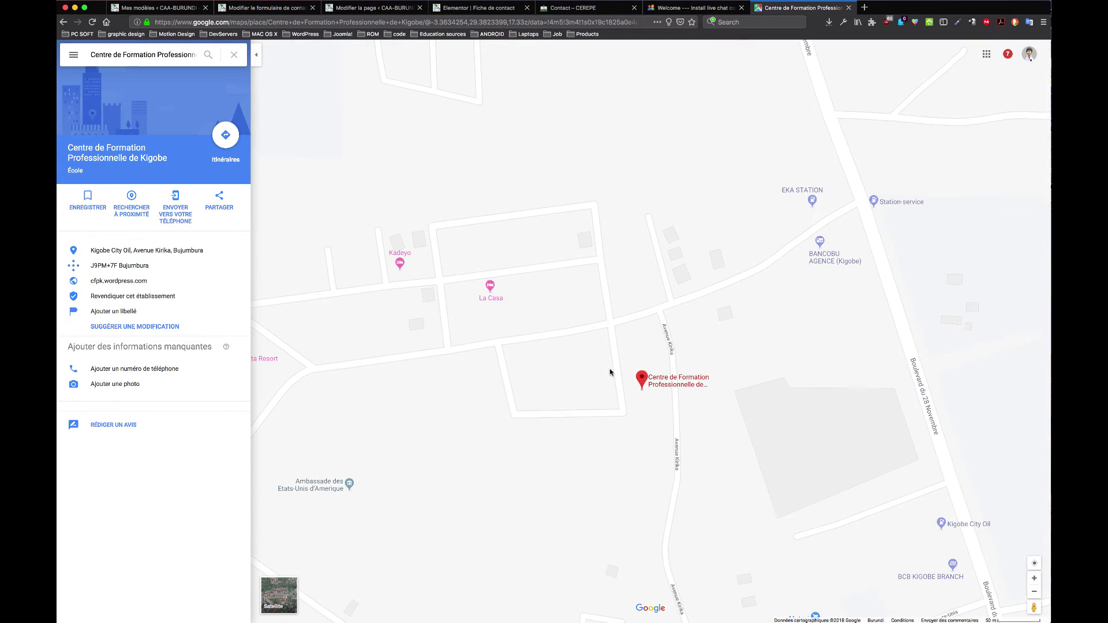
{"action": "scroll", "coordinate": [610, 373], "scroll_direction": "up", "scroll_amount": 3}
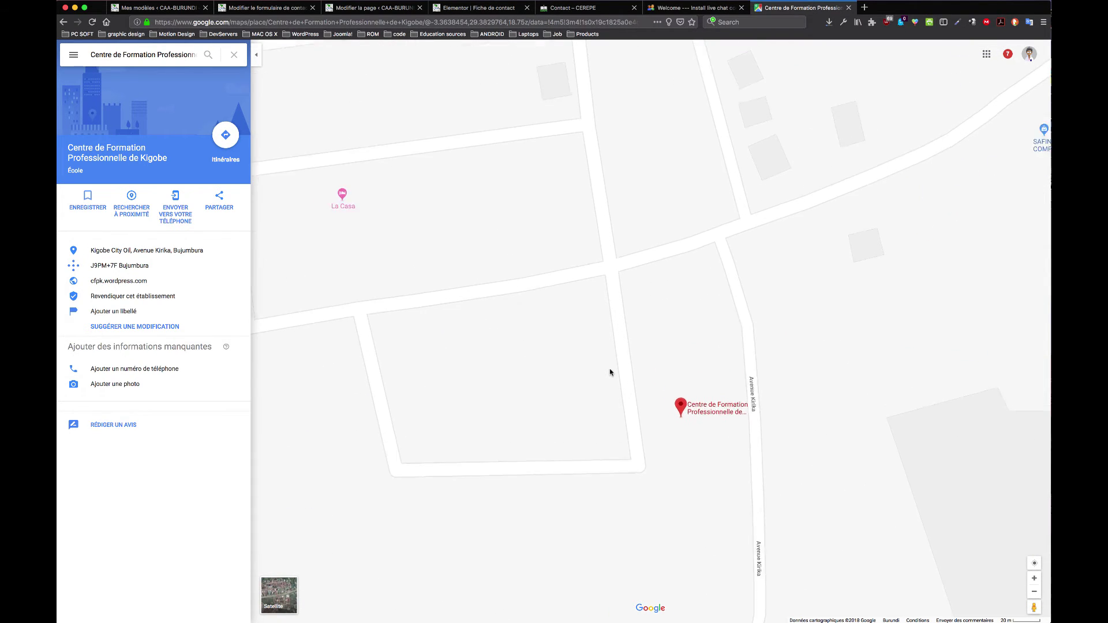
Step: Explore streets west of the centre along Avenue des Etats-Unis, then back to the marker
{"action": "left_click_drag", "start_coordinate": [752, 360], "coordinate": [970, 321]}
{"action": "left_click_drag", "start_coordinate": [577, 334], "coordinate": [834, 323]}
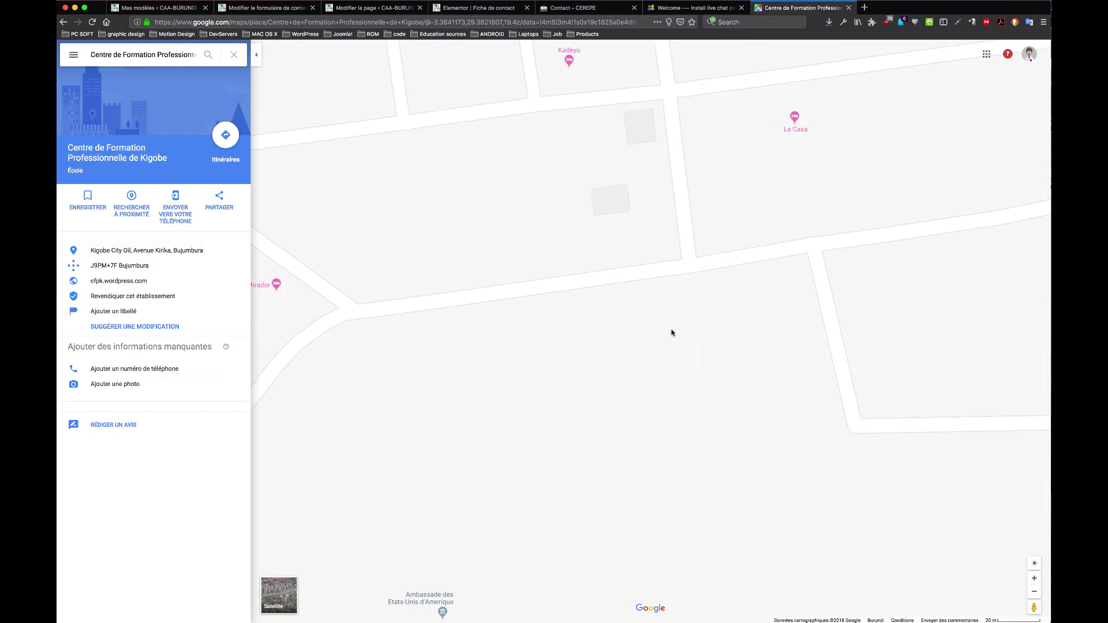
{"action": "mouse_move", "coordinate": [544, 324]}
{"action": "left_mouse_down"}
{"action": "mouse_move", "coordinate": [618, 319]}
{"action": "mouse_move", "coordinate": [751, 248]}
{"action": "left_mouse_up"}
{"action": "left_click_drag", "start_coordinate": [590, 358], "coordinate": [716, 239]}
{"action": "left_click_drag", "start_coordinate": [633, 317], "coordinate": [722, 222]}
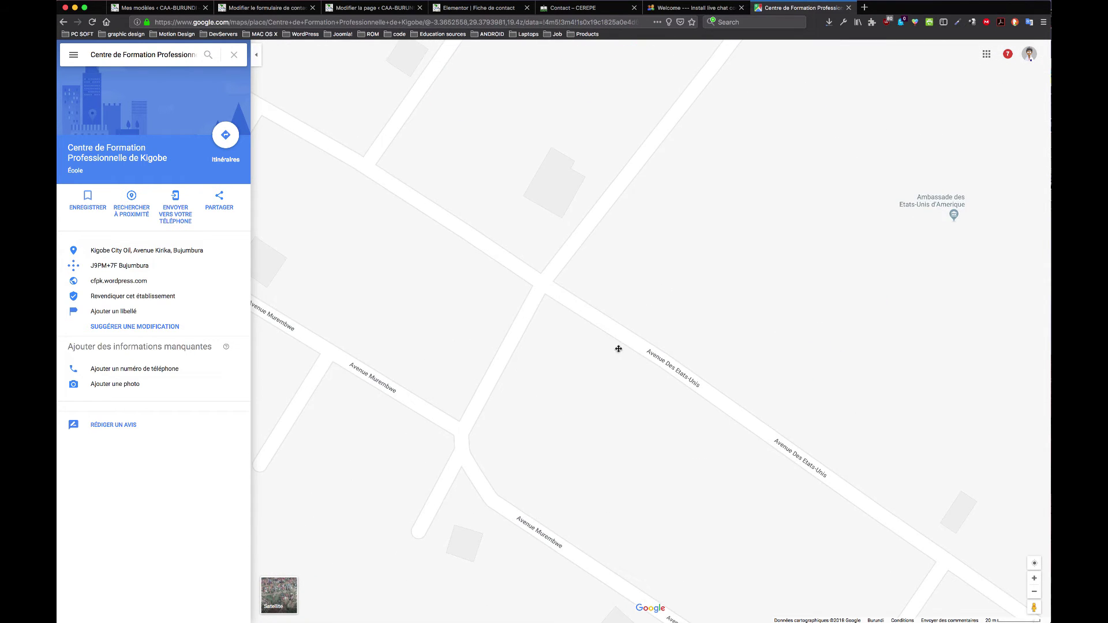
{"action": "mouse_move", "coordinate": [618, 349]}
{"action": "left_mouse_down"}
{"action": "mouse_move", "coordinate": [670, 267]}
{"action": "mouse_move", "coordinate": [556, 349]}
{"action": "left_mouse_up"}
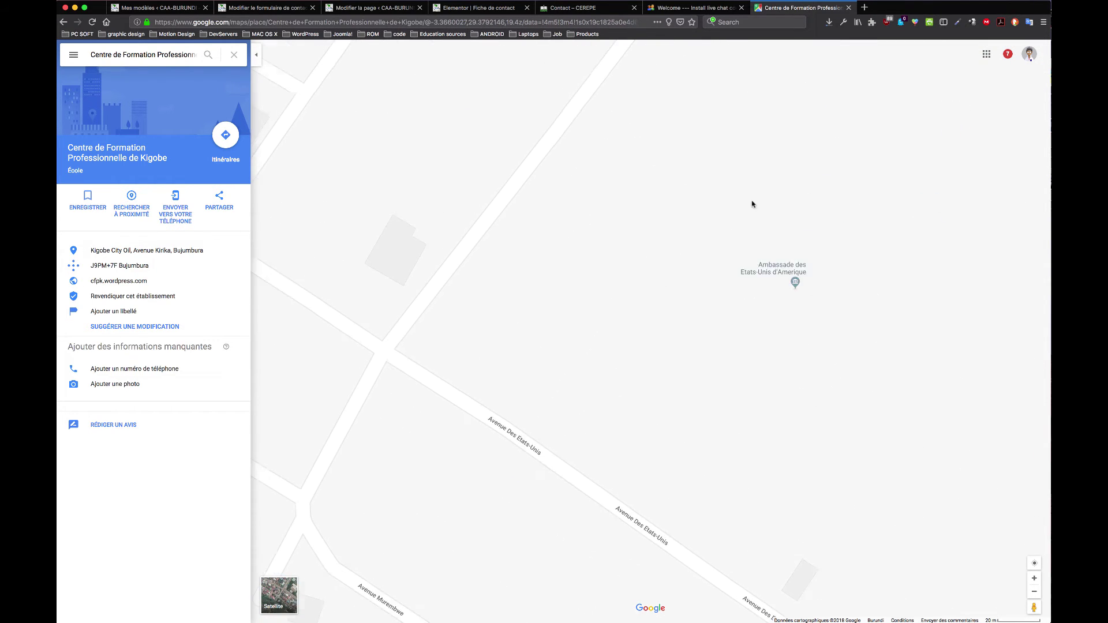
{"action": "mouse_move", "coordinate": [752, 203]}
{"action": "left_mouse_down"}
{"action": "mouse_move", "coordinate": [707, 250]}
{"action": "mouse_move", "coordinate": [540, 317]}
{"action": "left_mouse_up"}
{"action": "mouse_move", "coordinate": [947, 264]}
{"action": "left_mouse_down"}
{"action": "mouse_move", "coordinate": [690, 337]}
{"action": "mouse_move", "coordinate": [683, 383]}
{"action": "left_mouse_up"}
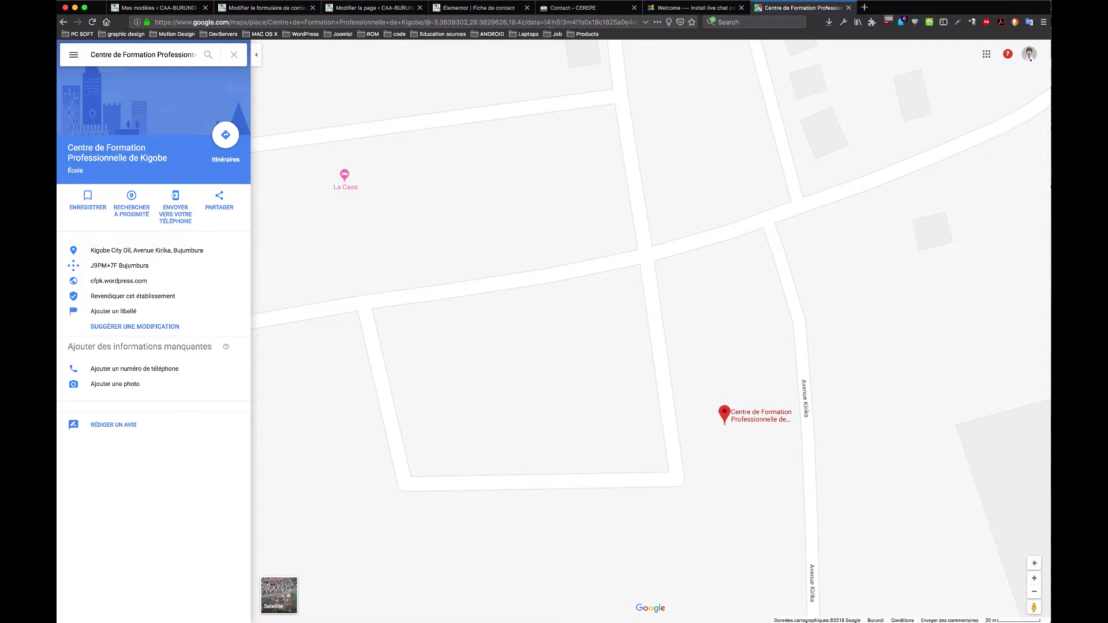
{"action": "left_click", "coordinate": [271, 8]}
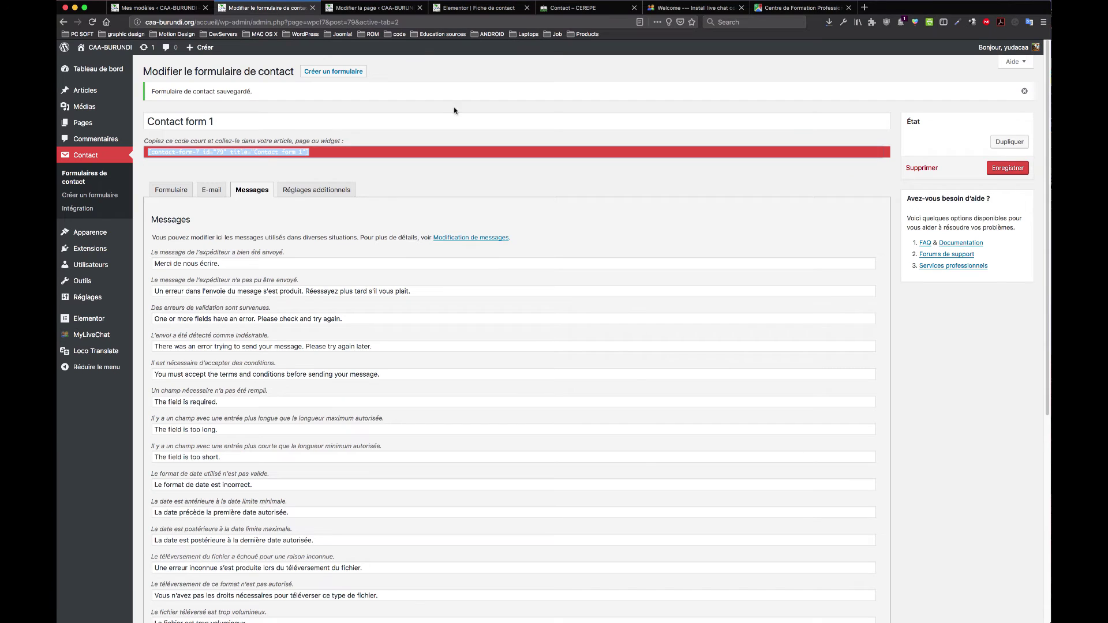
Step: Enter 'KIGOBE - Avenue KIRIKA' as the second list item's text
{"action": "left_click", "coordinate": [382, 8]}
{"action": "left_click", "coordinate": [486, 9]}
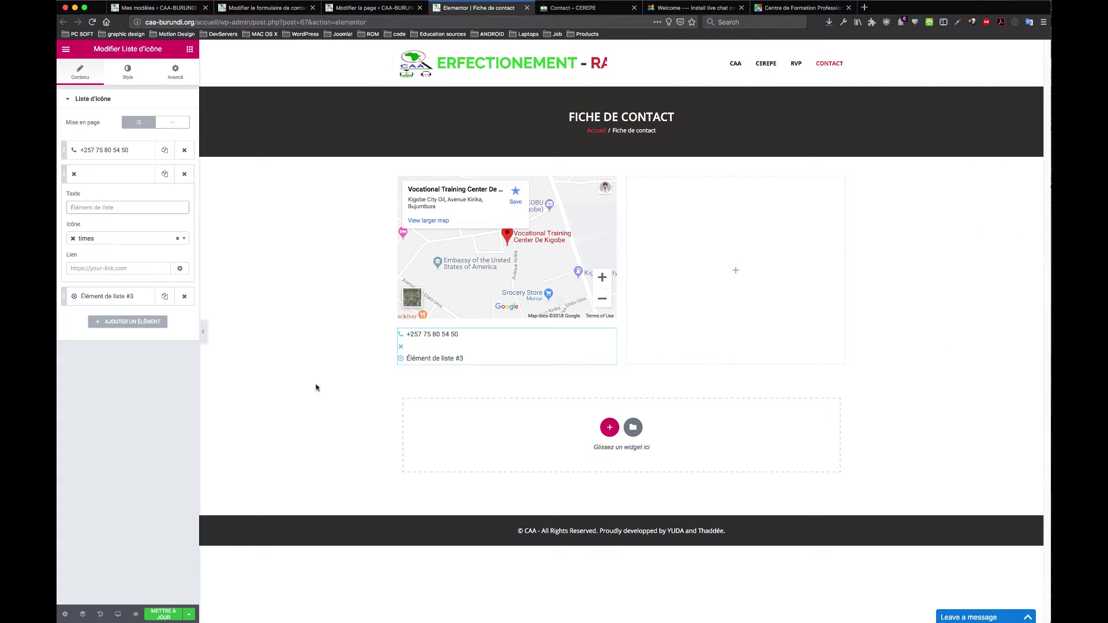
{"action": "left_click", "coordinate": [102, 206]}
{"action": "type", "text": "Avenue K"}
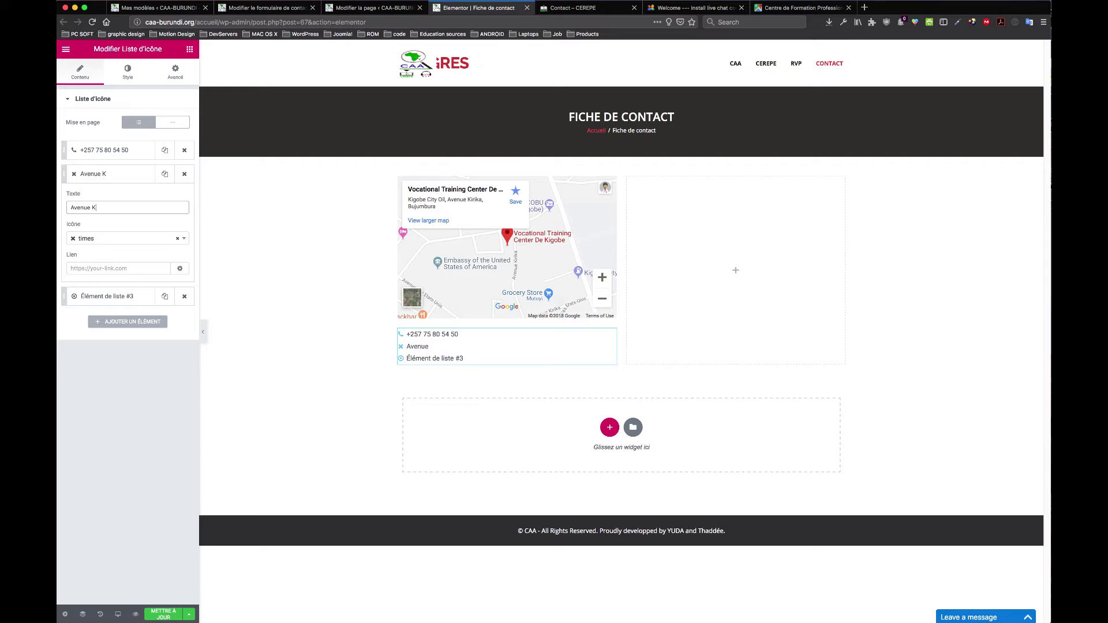
{"action": "type", "text": "IRIKA"}
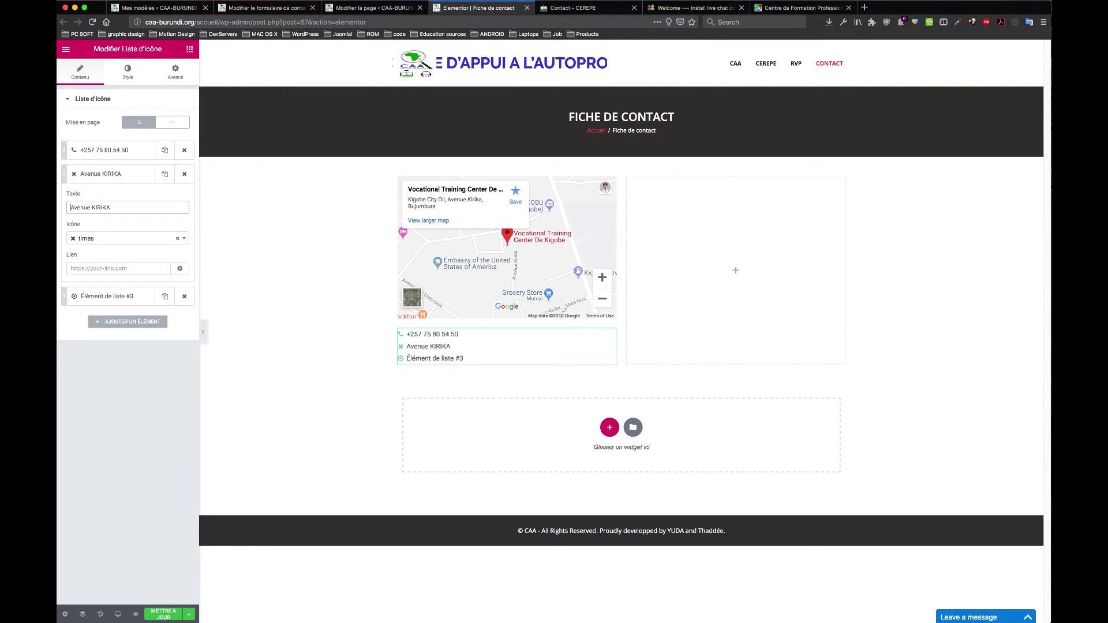
{"action": "type", "text": "KIGOBE -"}
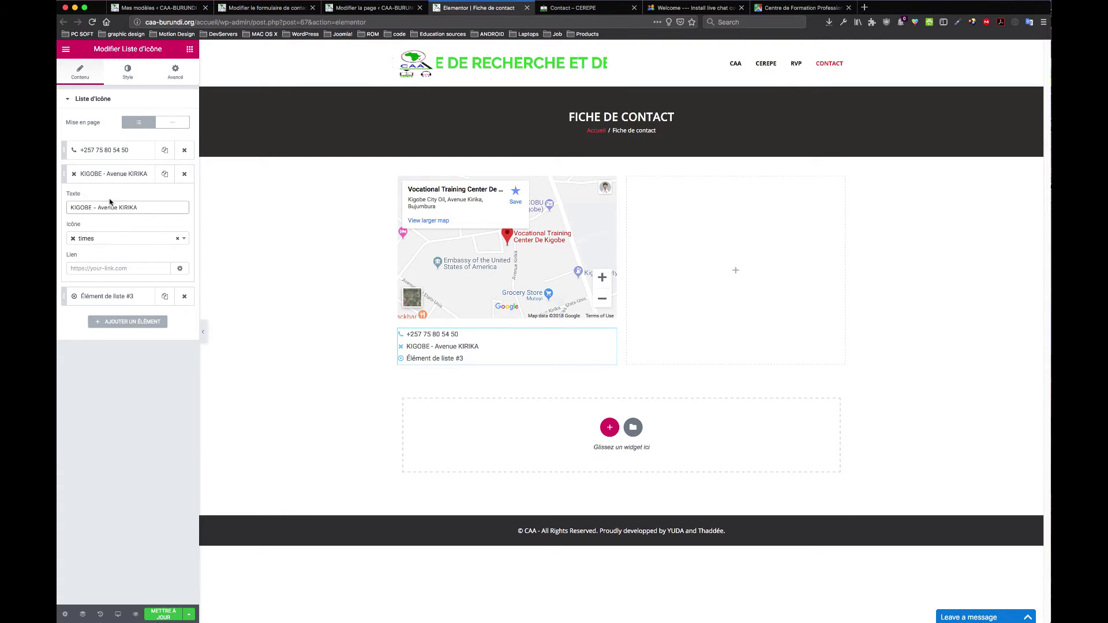
{"action": "left_click", "coordinate": [119, 296]}
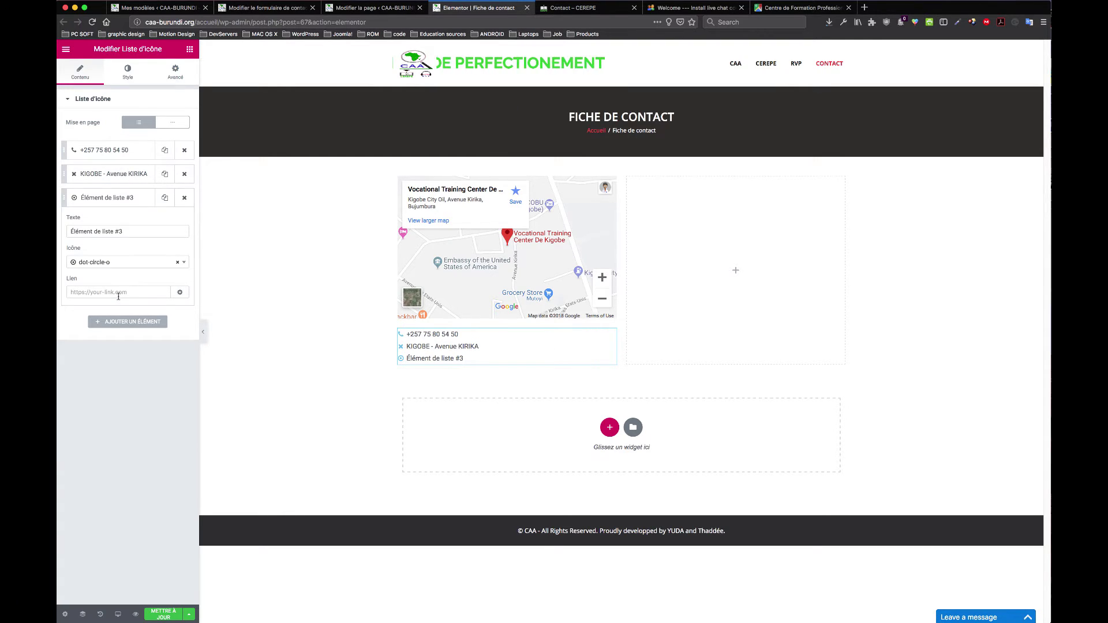
Step: Enter the organisation's e-mail address as the third item's link and search icons for a mail symbol
{"action": "left_click", "coordinate": [113, 292]}
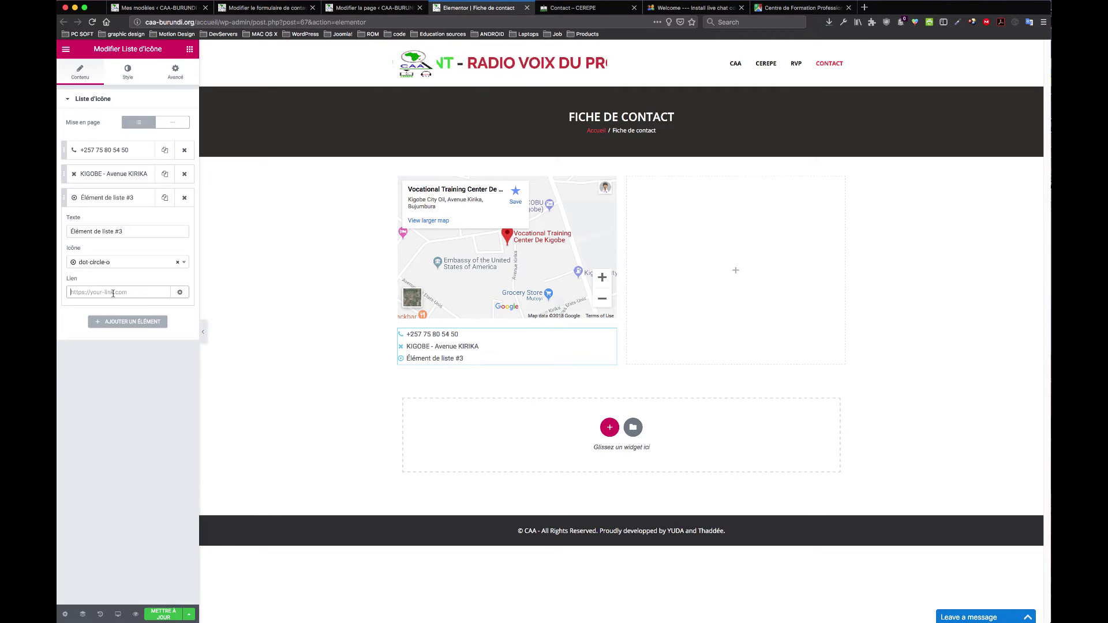
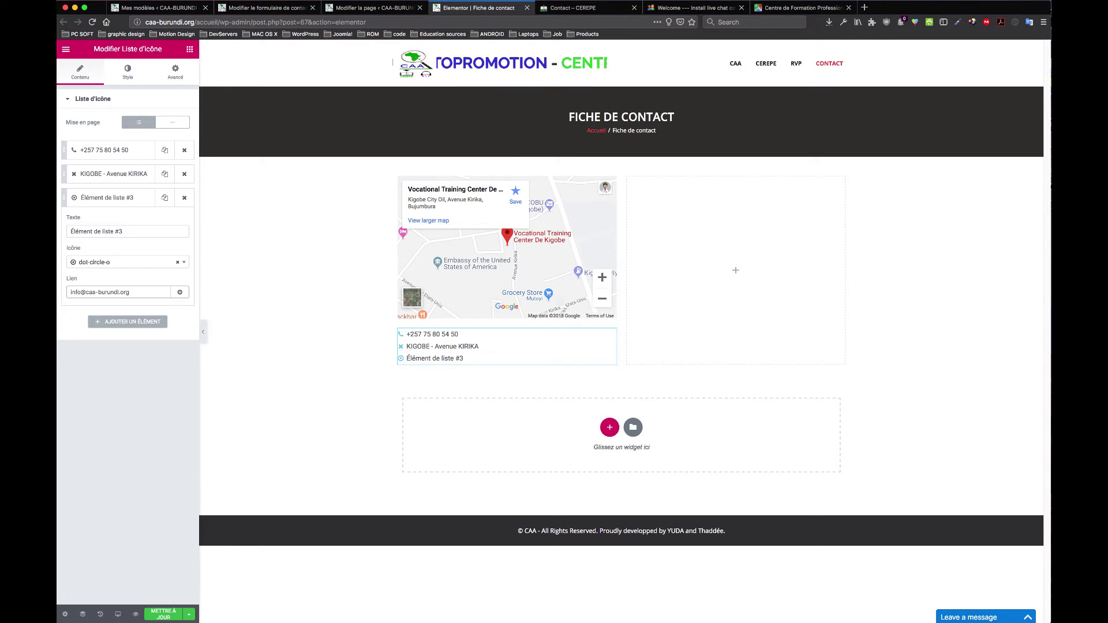
{"action": "left_click", "coordinate": [94, 262]}
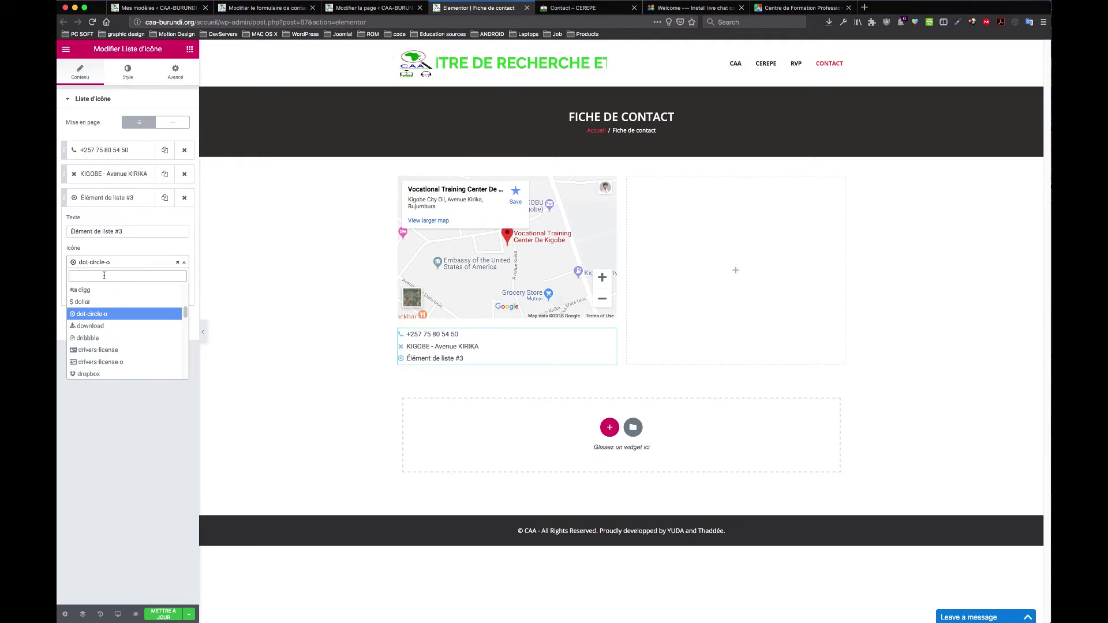
{"action": "type", "text": "em"}
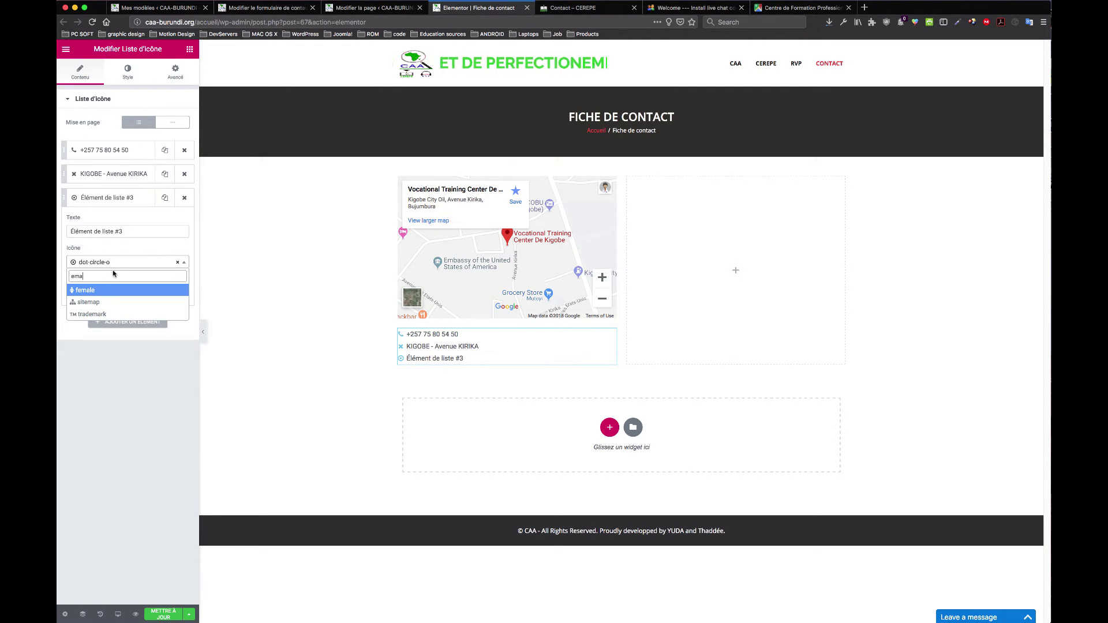
{"action": "key", "text": "BackSpace"}
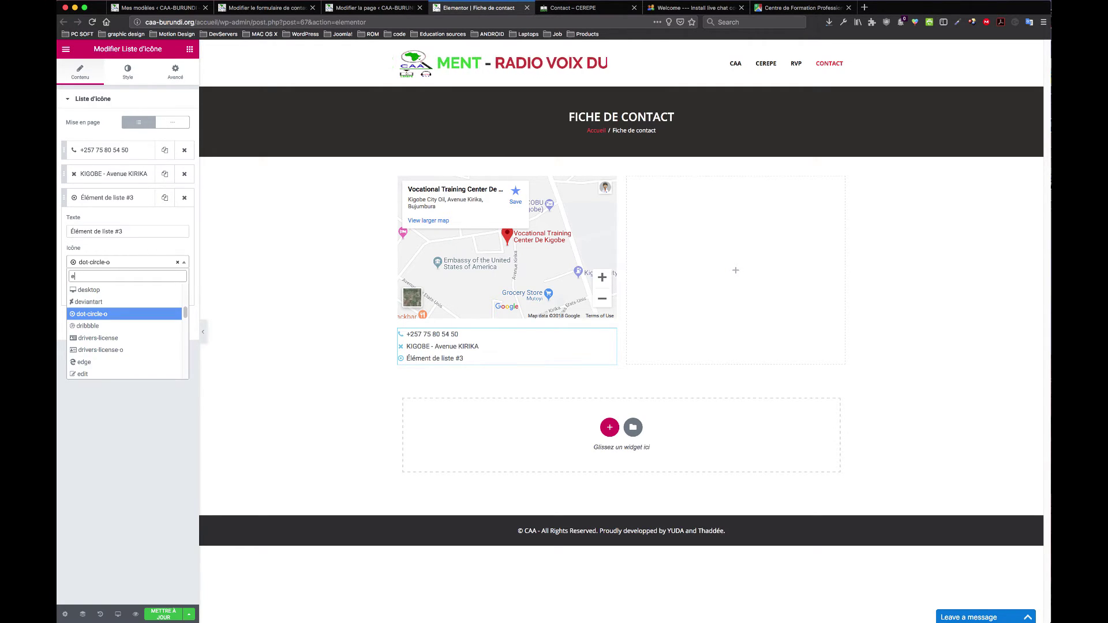
{"action": "type", "text": "-mai"}
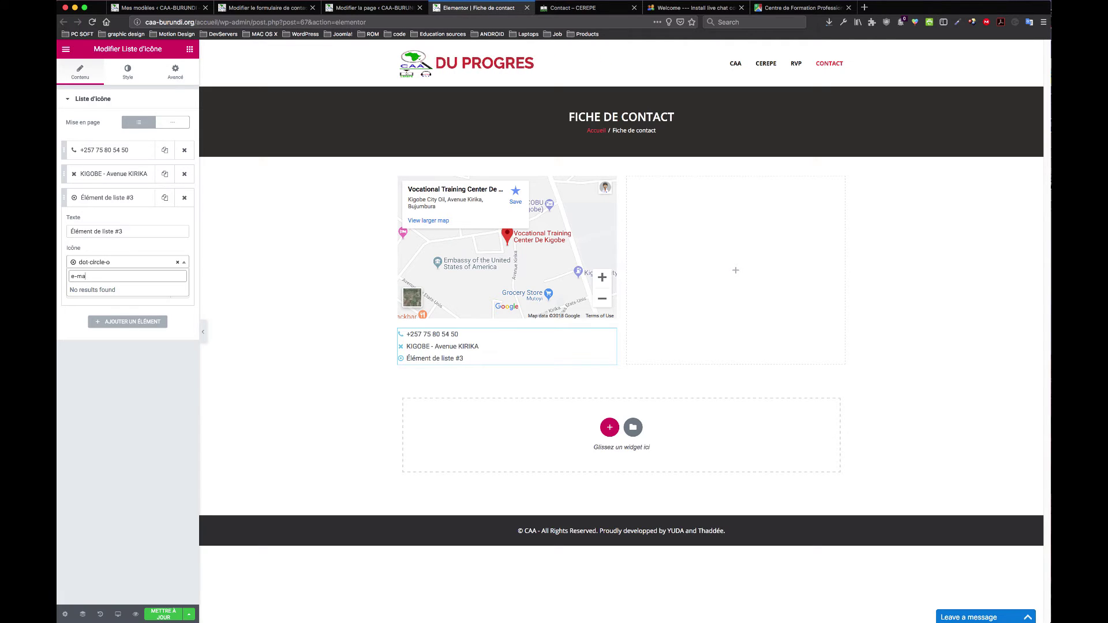
{"action": "key", "text": "BackSpace"}
{"action": "key", "text": "BackSpace"}
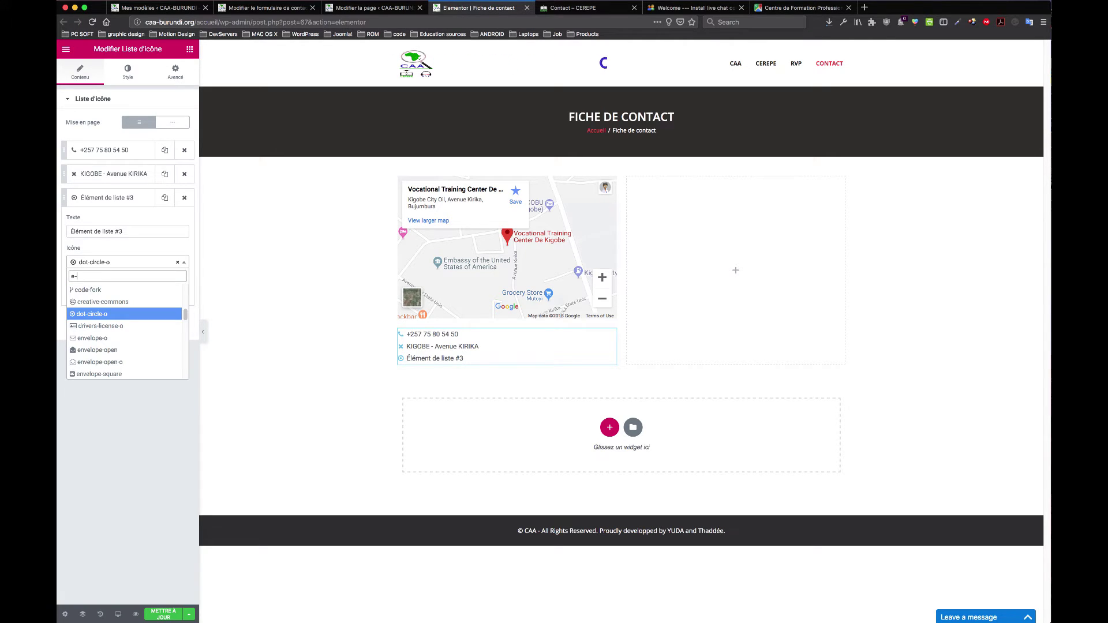
{"action": "key", "text": "BackSpace"}
{"action": "key", "text": "BackSpace"}
{"action": "type", "text": "mai"}
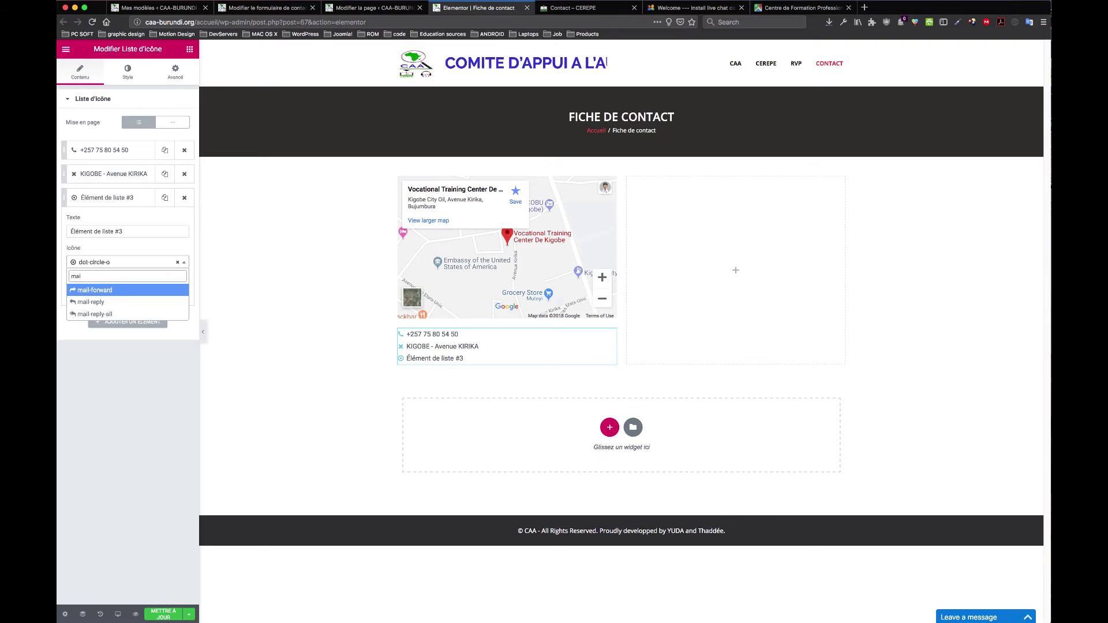
{"action": "type", "text": "l"}
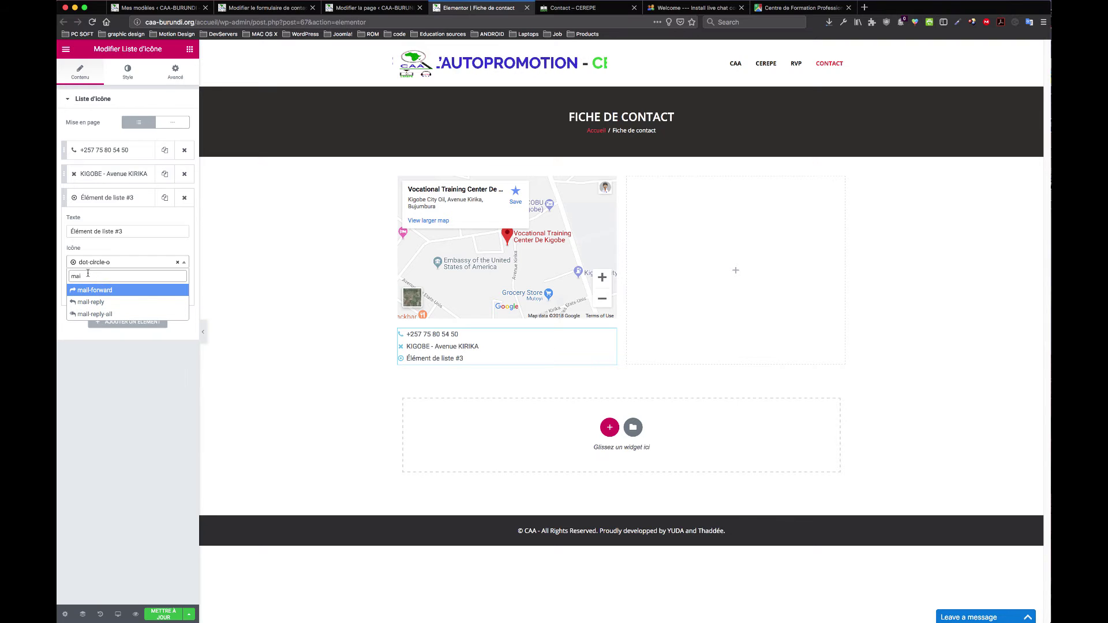
{"action": "key", "text": "BackSpace"}
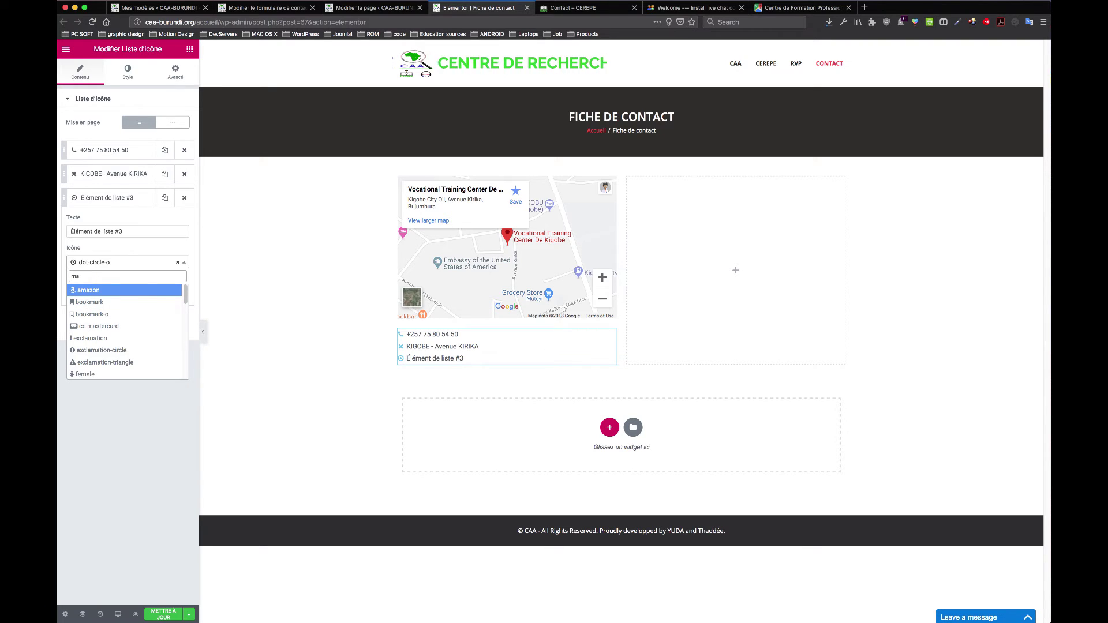
{"action": "key", "text": "BackSpace"}
{"action": "key", "text": "BackSpace"}
{"action": "type", "text": "@"}
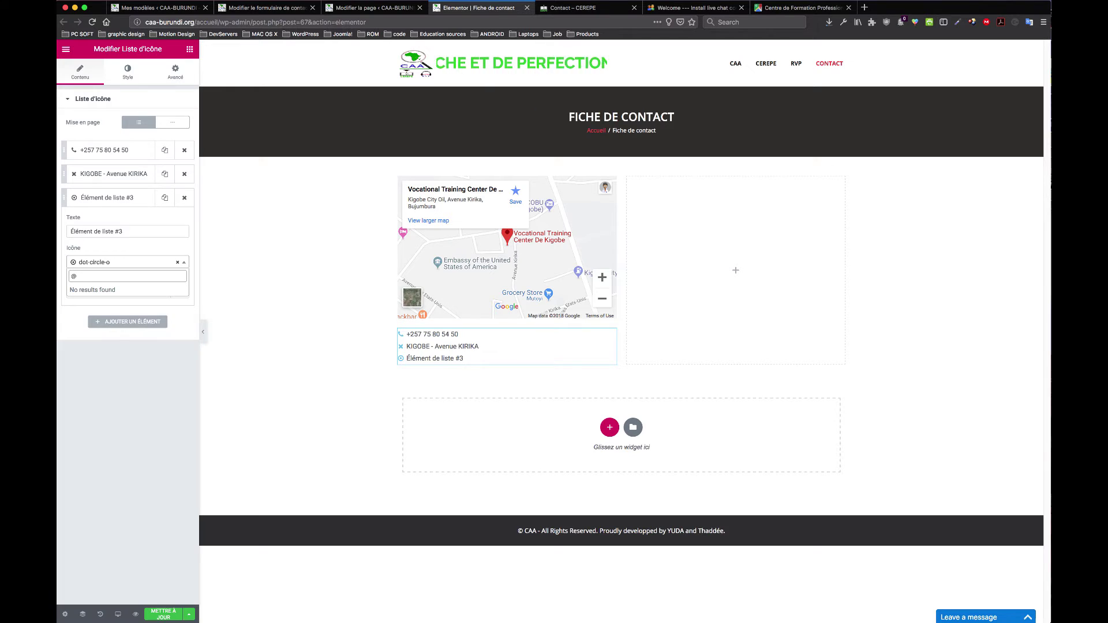
{"action": "key", "text": "BackSpace"}
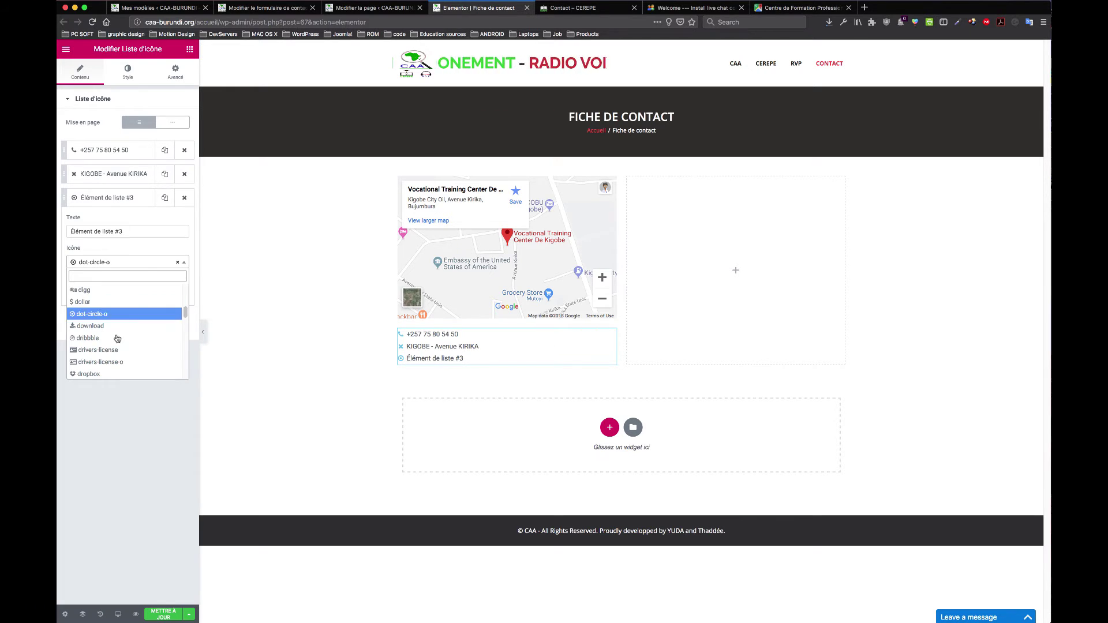
Step: Browse the icon library and choose the envelope icon via an 'enve' search
{"action": "scroll", "coordinate": [114, 341], "scroll_direction": "down", "scroll_amount": 3}
{"action": "scroll", "coordinate": [113, 356], "scroll_direction": "down", "scroll_amount": 2}
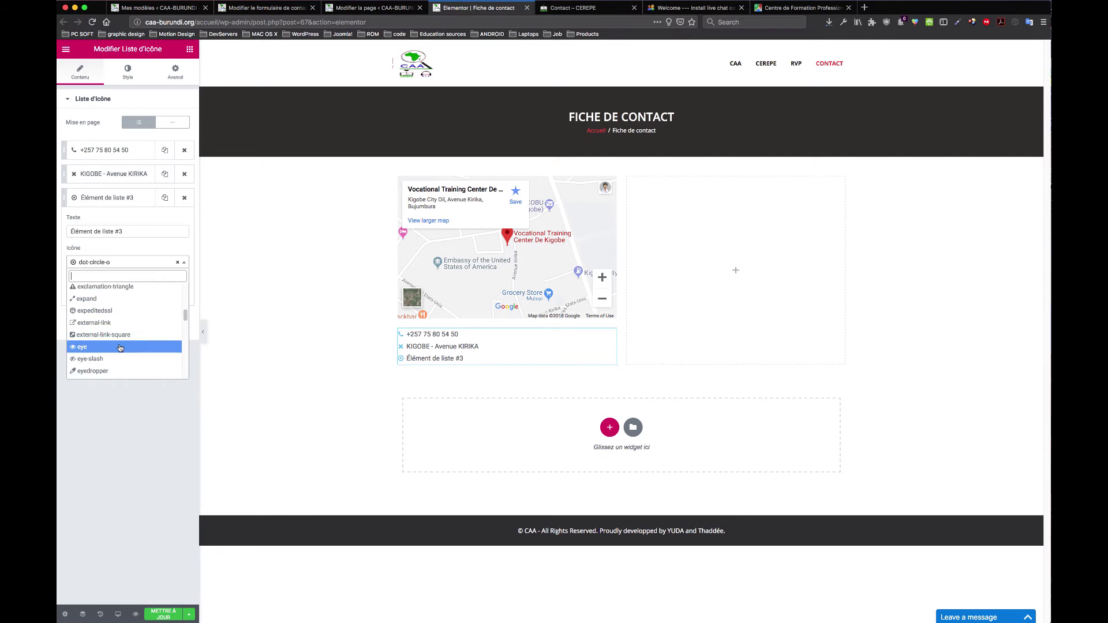
{"action": "scroll", "coordinate": [120, 349], "scroll_direction": "down", "scroll_amount": 2}
{"action": "scroll", "coordinate": [120, 349], "scroll_direction": "down", "scroll_amount": 3}
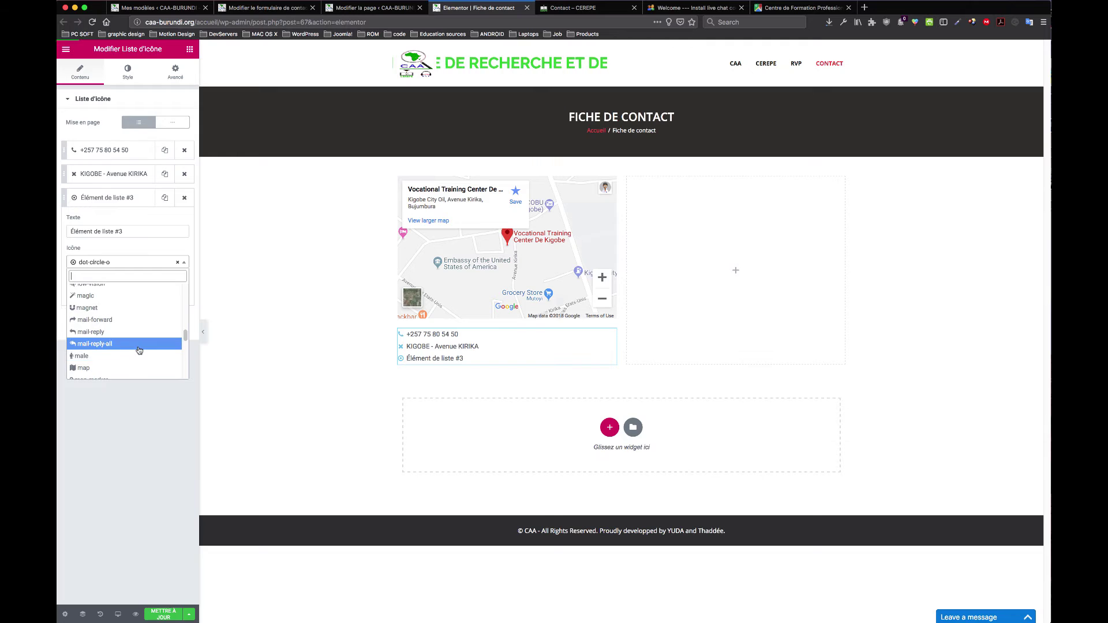
{"action": "scroll", "coordinate": [139, 350], "scroll_direction": "down", "scroll_amount": 2}
{"action": "scroll", "coordinate": [139, 350], "scroll_direction": "down", "scroll_amount": 2}
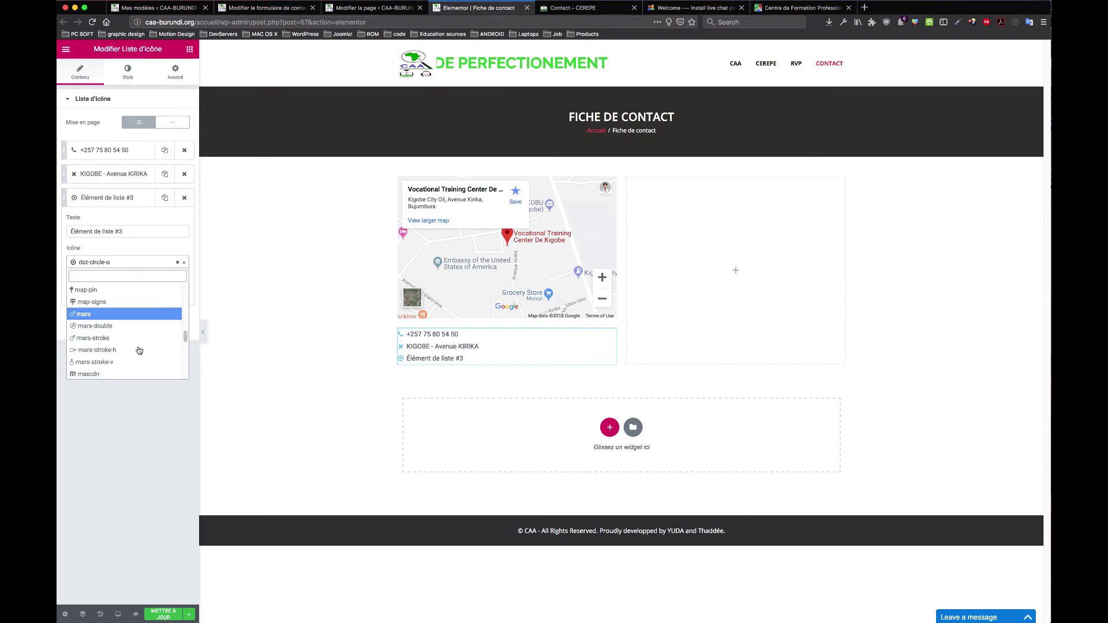
{"action": "scroll", "coordinate": [139, 350], "scroll_direction": "down", "scroll_amount": 2}
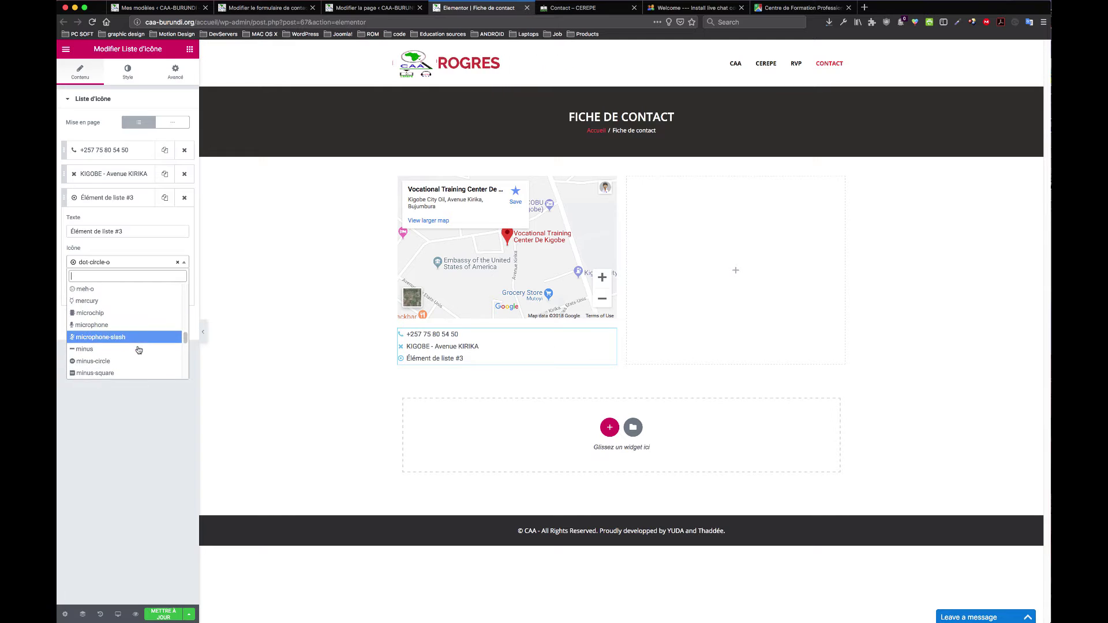
{"action": "scroll", "coordinate": [139, 350], "scroll_direction": "down", "scroll_amount": 1}
{"action": "scroll", "coordinate": [140, 350], "scroll_direction": "down", "scroll_amount": 2}
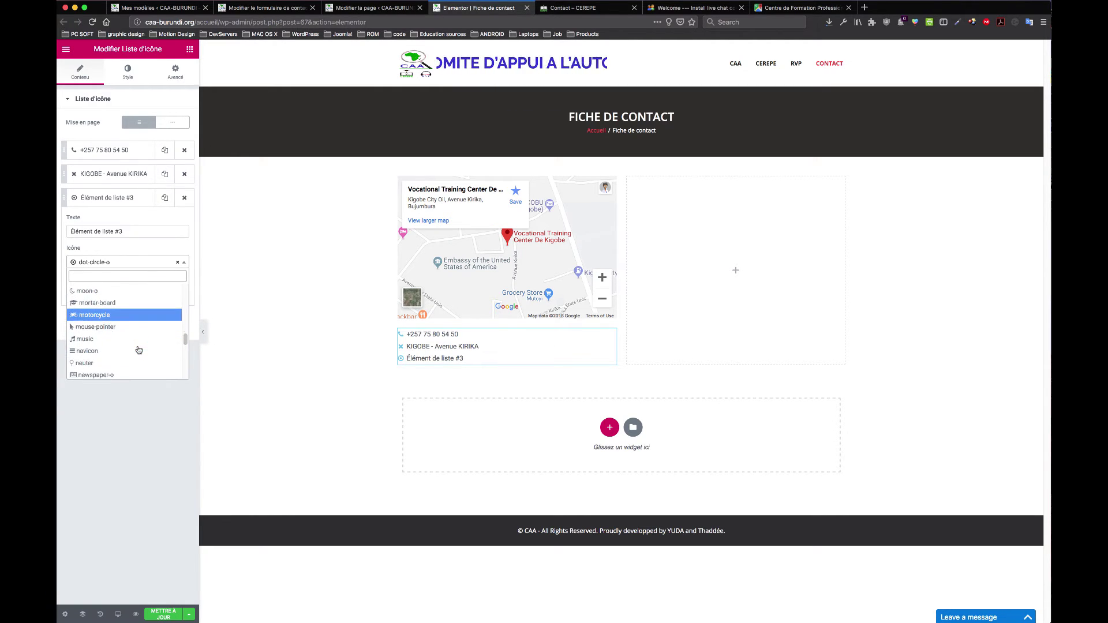
{"action": "scroll", "coordinate": [140, 350], "scroll_direction": "down", "scroll_amount": 4}
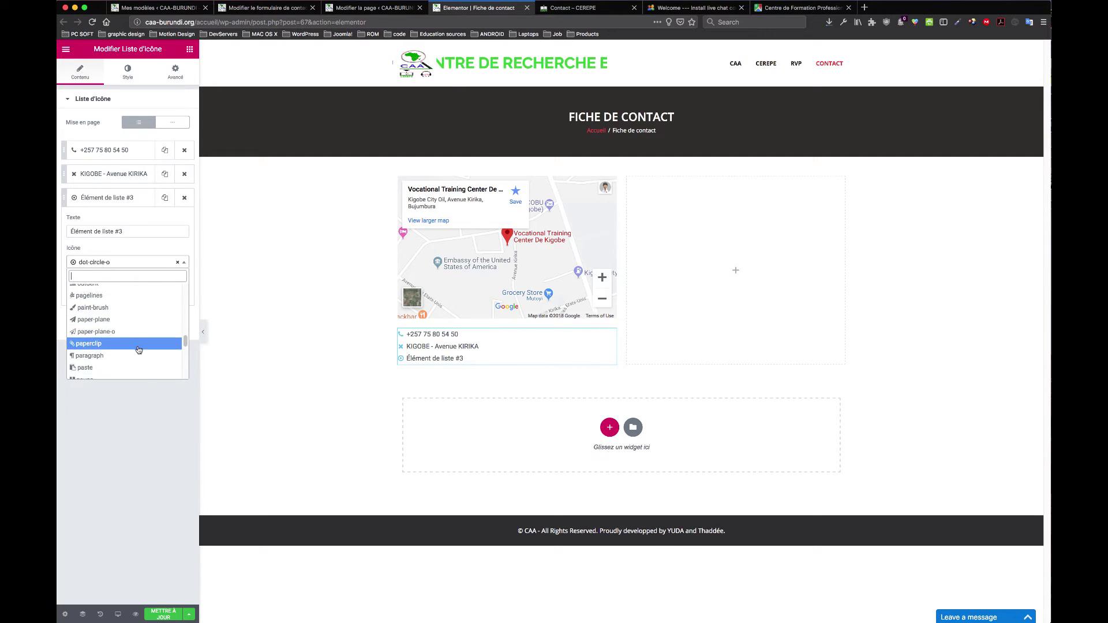
{"action": "scroll", "coordinate": [139, 350], "scroll_direction": "down", "scroll_amount": 2}
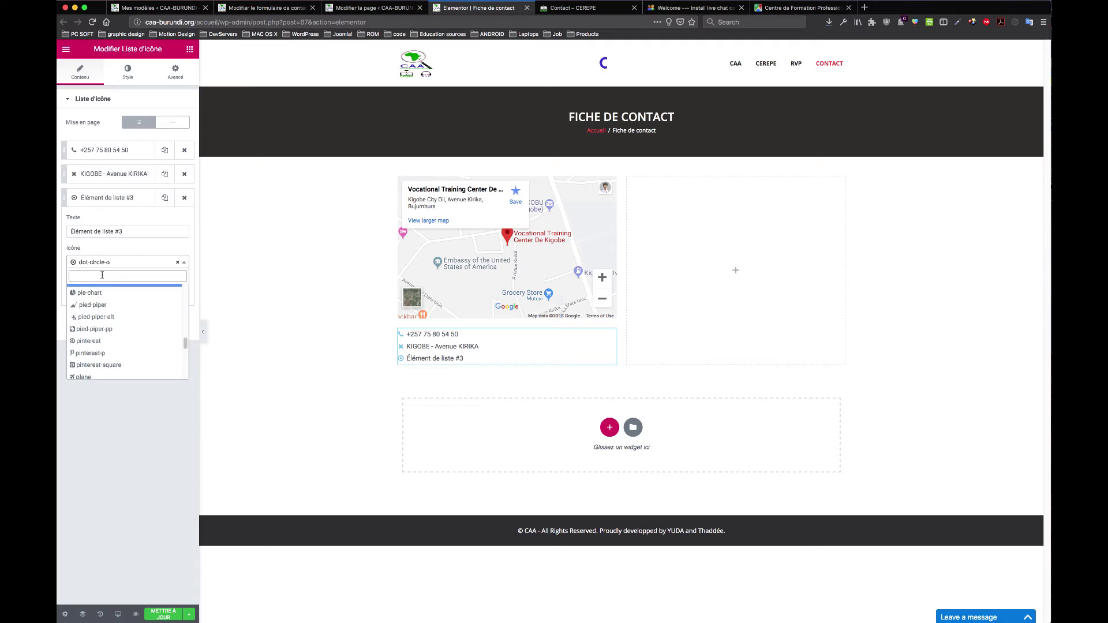
{"action": "type", "text": "lette"}
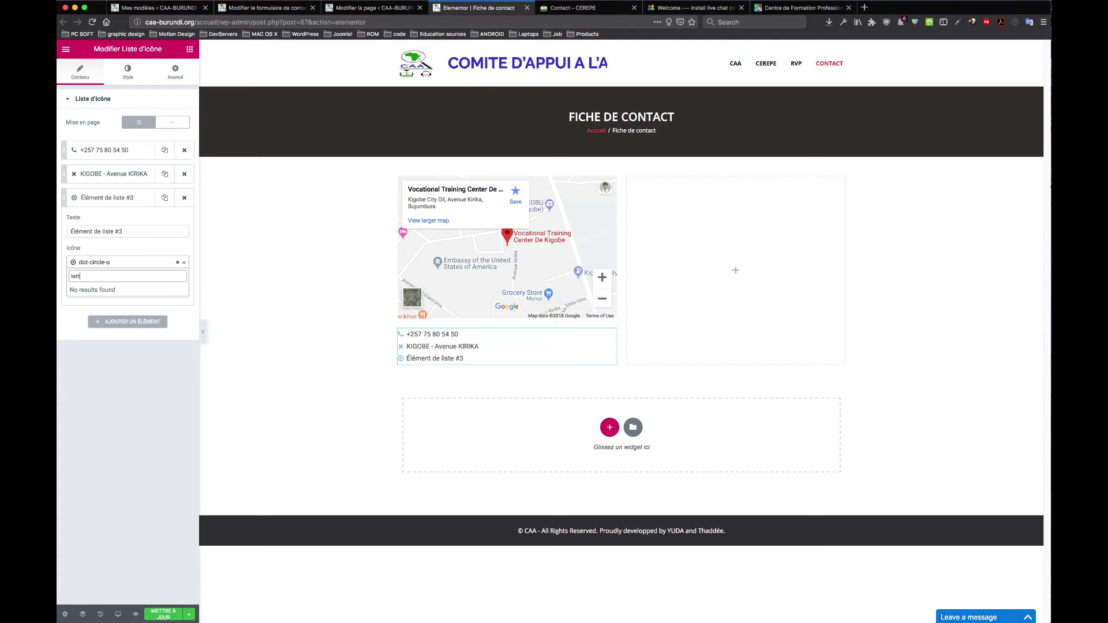
{"action": "key", "text": "BackSpace"}
{"action": "key", "text": "BackSpace"}
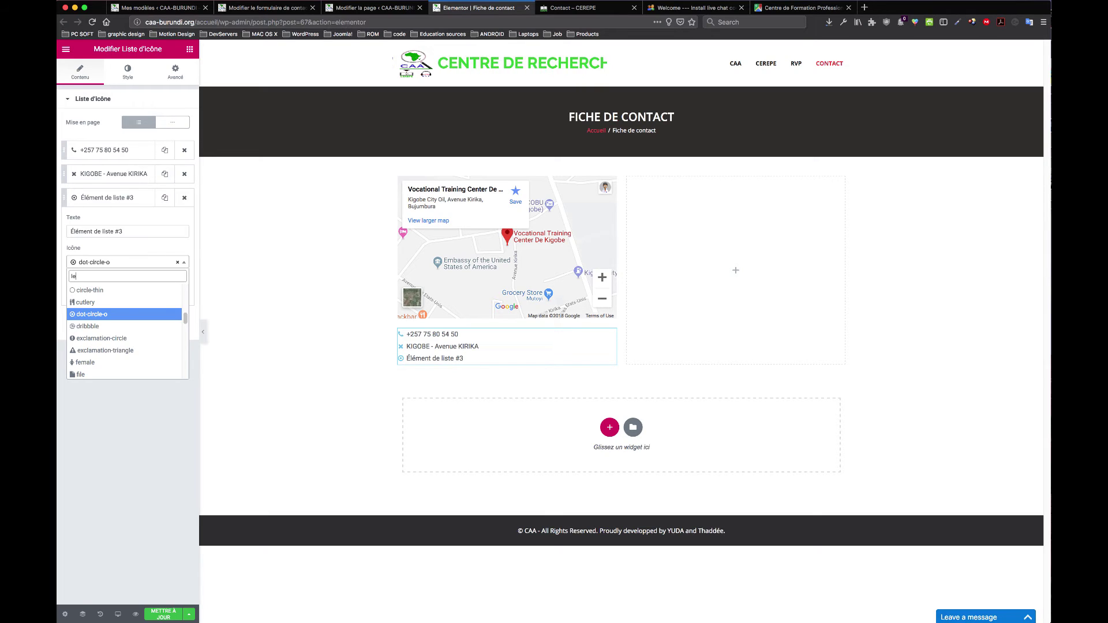
{"action": "key", "text": "BackSpace"}
{"action": "key", "text": "BackSpace"}
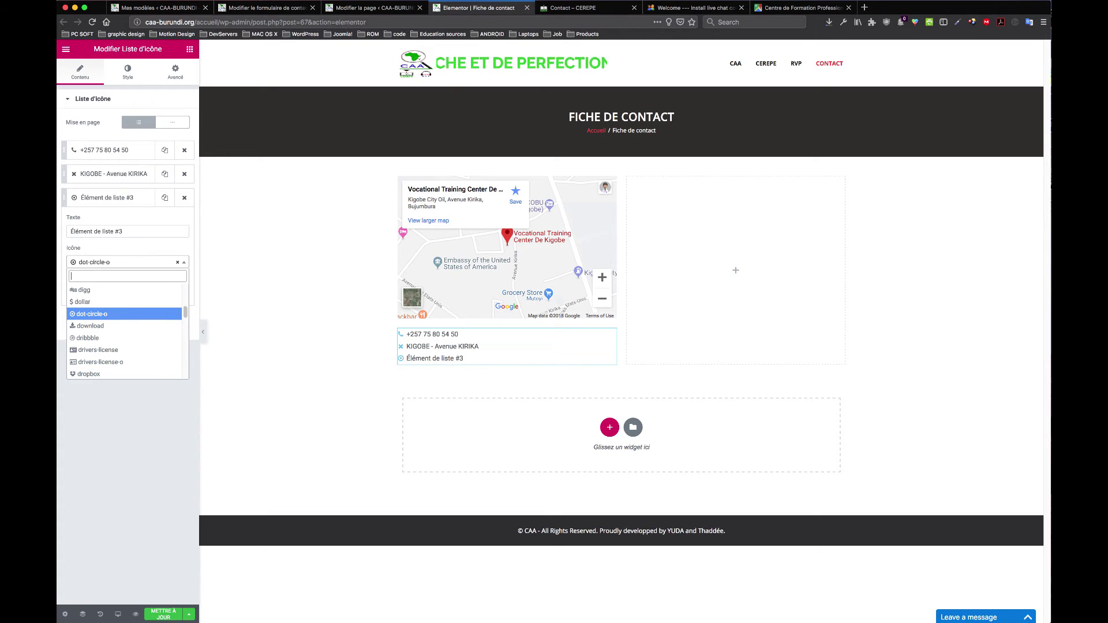
{"action": "type", "text": "enve"}
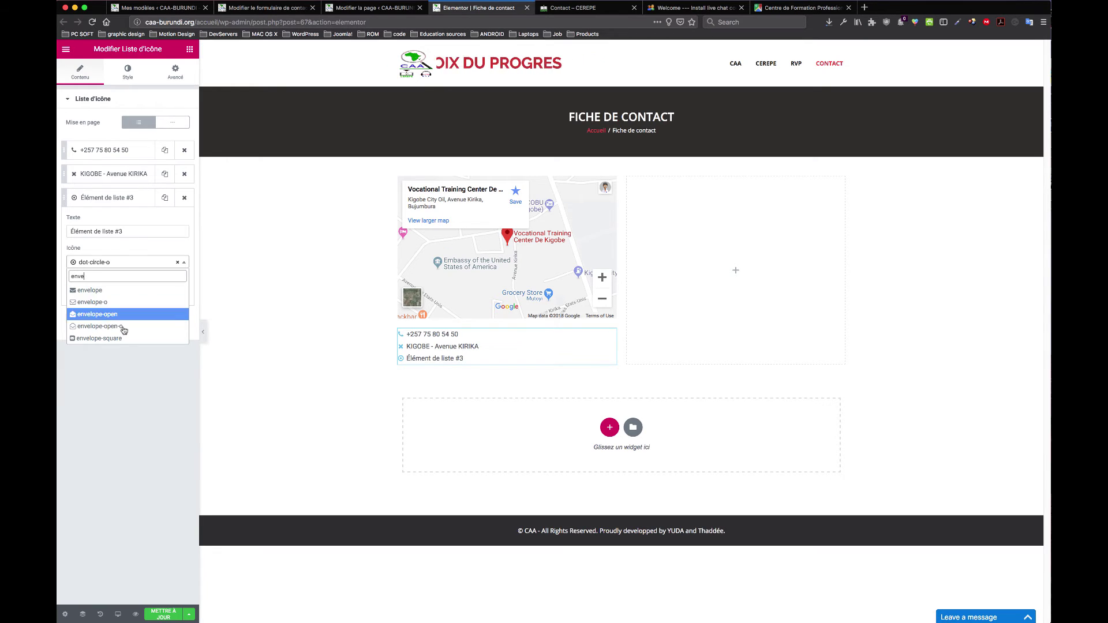
{"action": "left_click", "coordinate": [95, 290]}
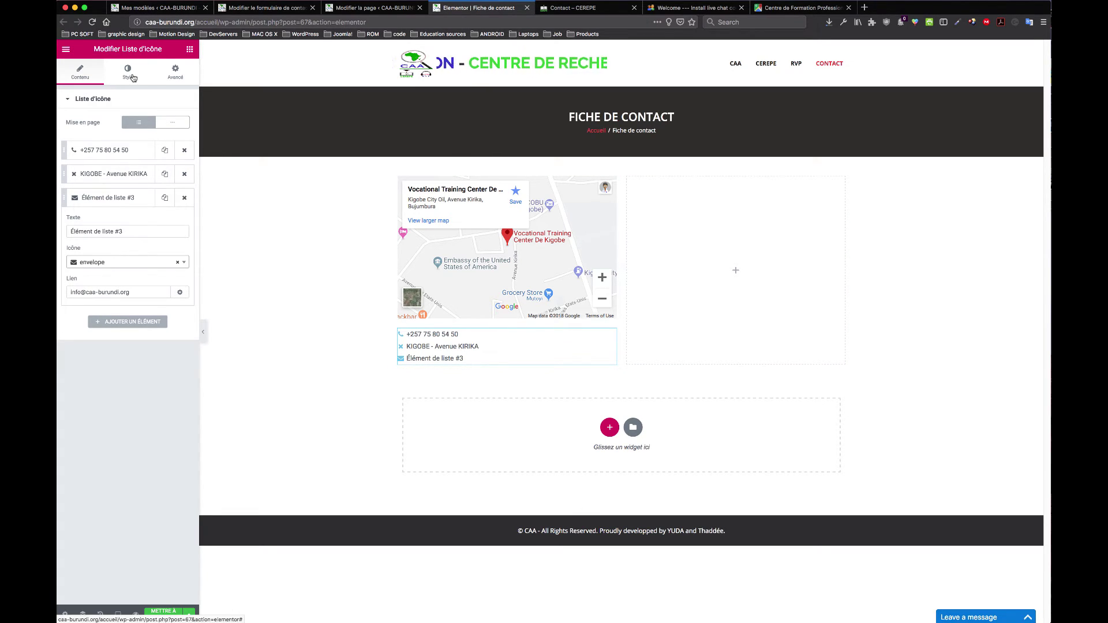
Step: In the Style tab, set 'Espace entre' to 5 and align the list Gauche
{"action": "left_click", "coordinate": [133, 78]}
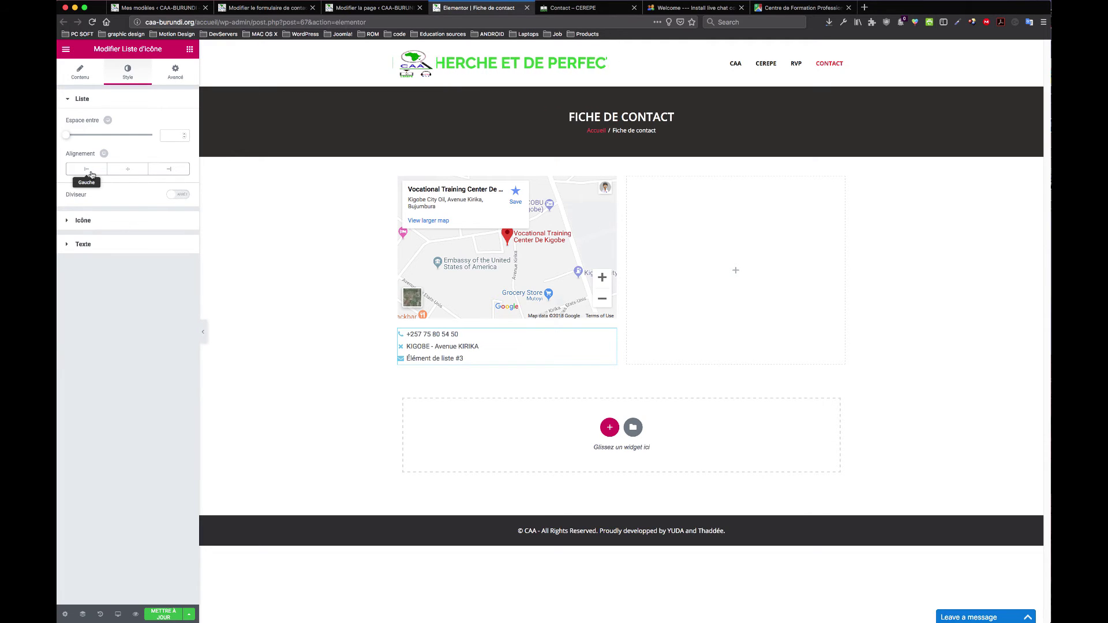
{"action": "left_click_drag", "start_coordinate": [67, 135], "coordinate": [78, 138]}
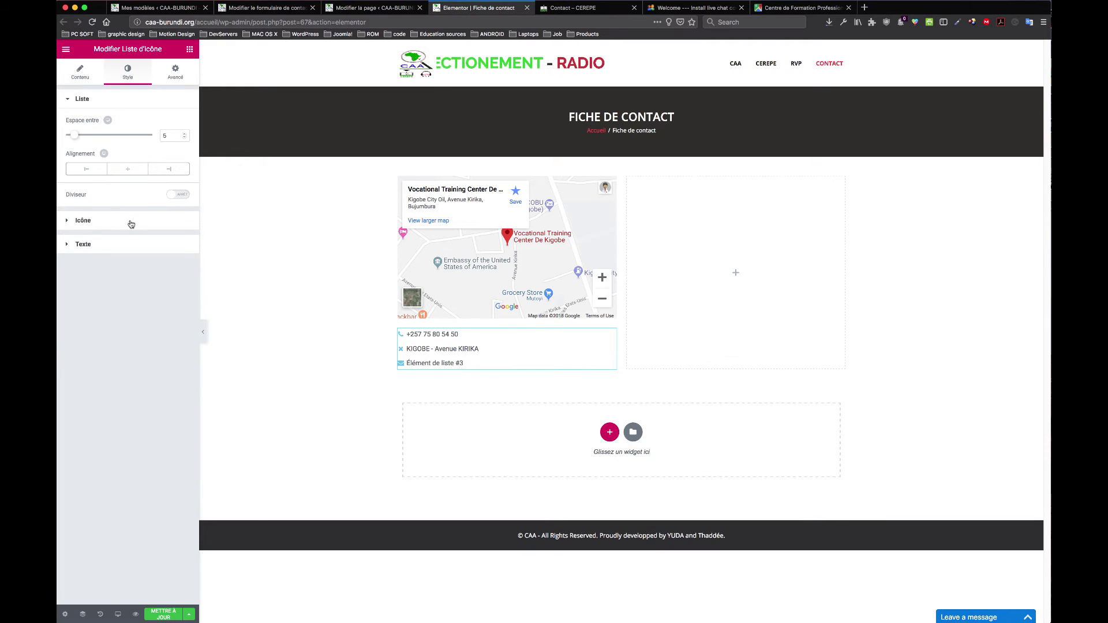
{"action": "left_click", "coordinate": [90, 172]}
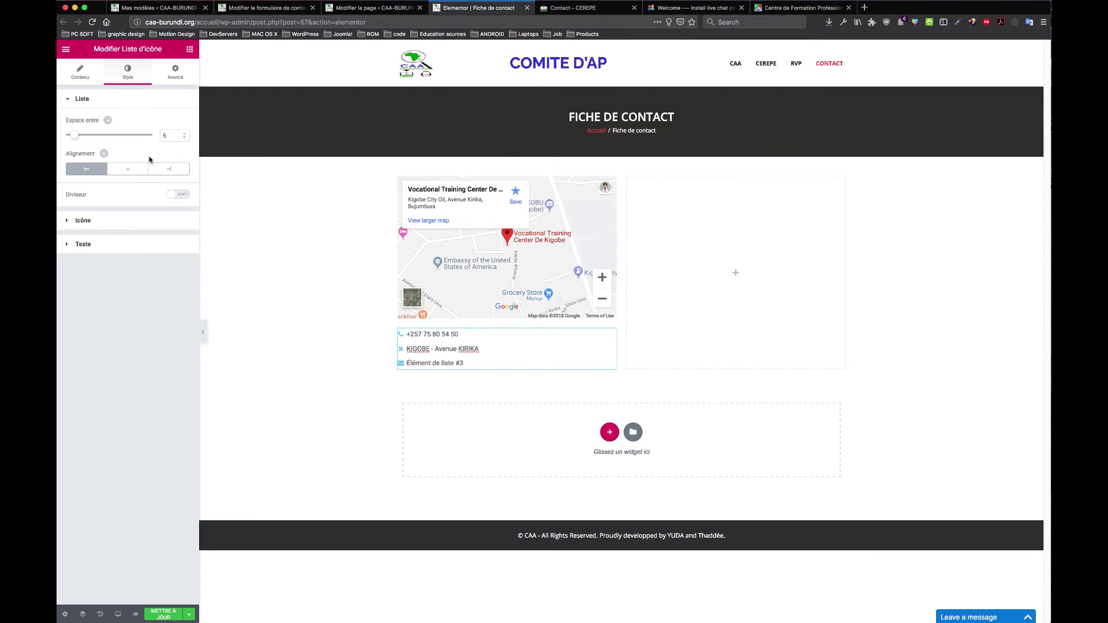
{"action": "left_click", "coordinate": [80, 72]}
{"action": "left_click", "coordinate": [105, 175]}
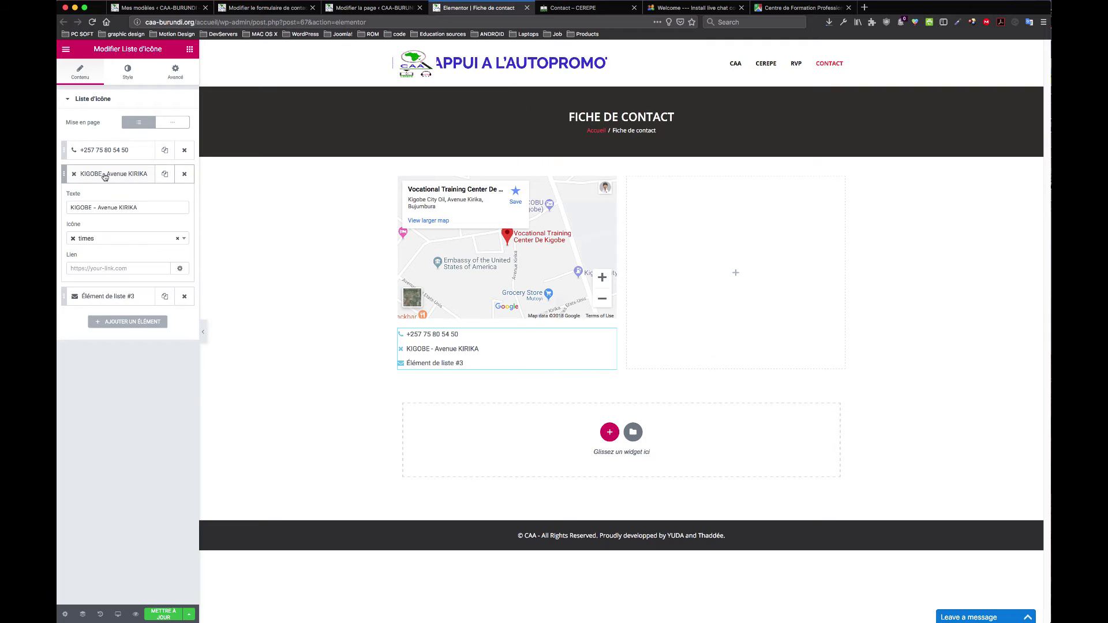
Step: Search 'loca' and replace the address item's cross icon with location-arrow
{"action": "left_click", "coordinate": [103, 243]}
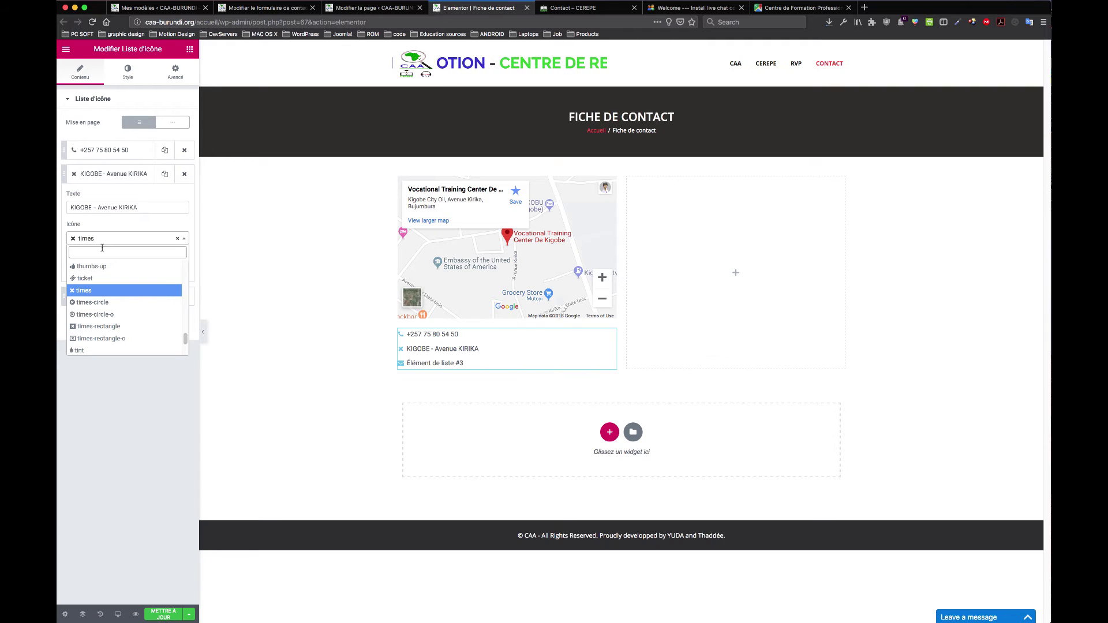
{"action": "type", "text": "lo"}
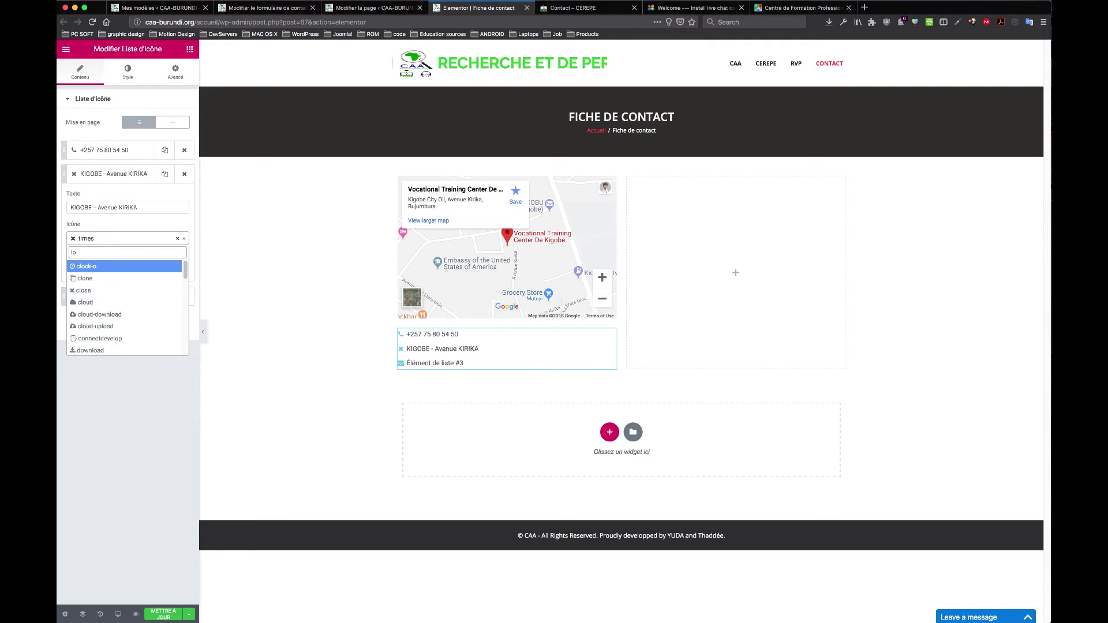
{"action": "type", "text": "ca"}
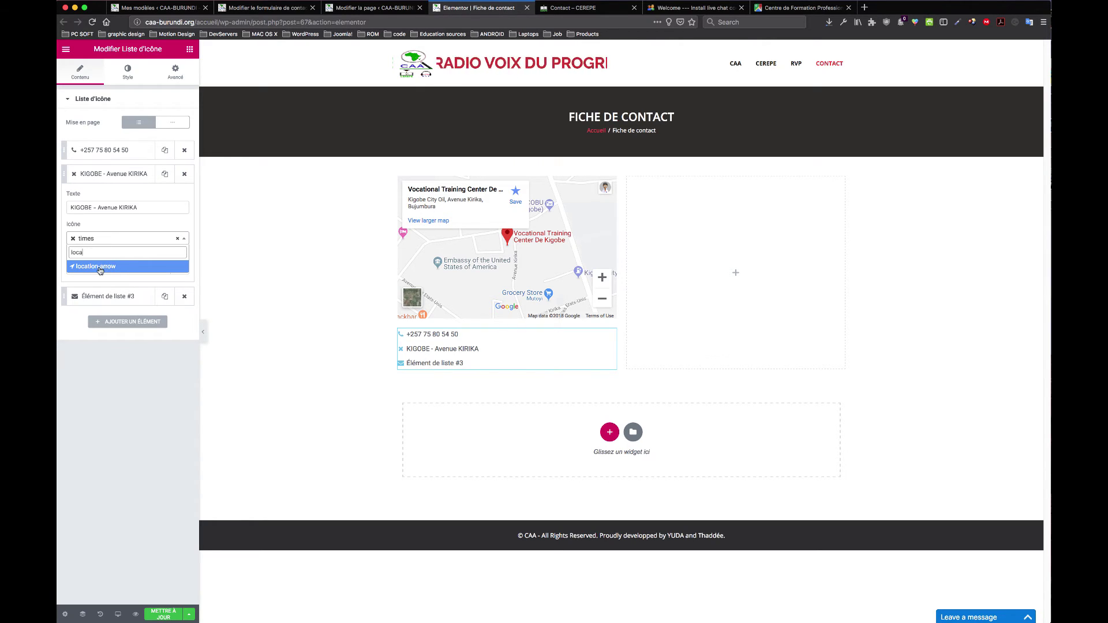
{"action": "left_click", "coordinate": [100, 268]}
{"action": "left_click", "coordinate": [136, 78]}
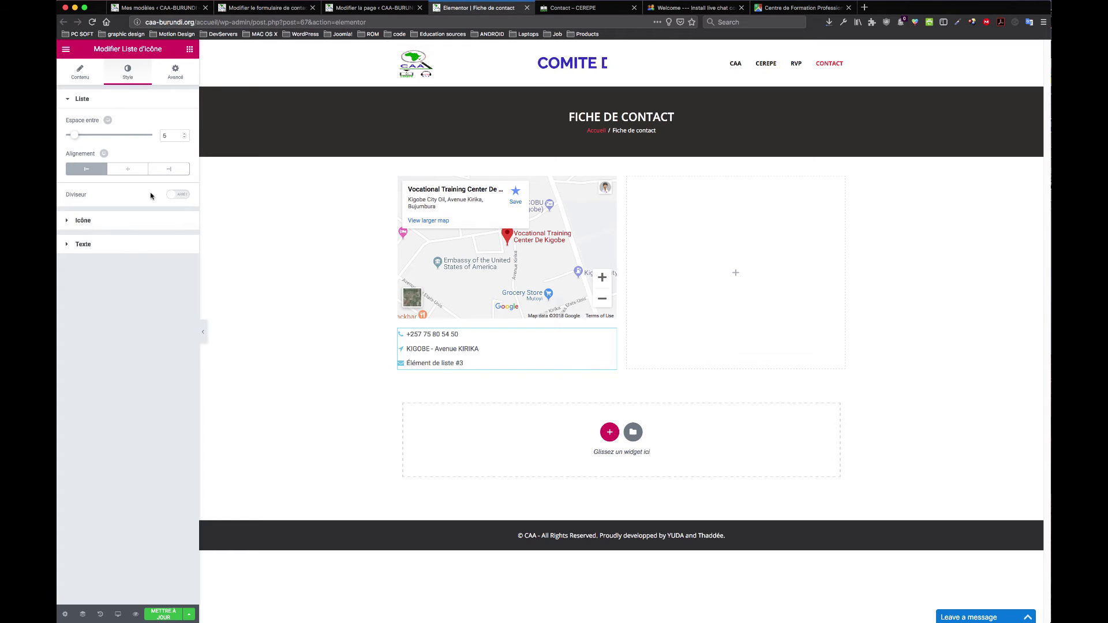
Step: Under Style > Icône, set Taille to 37 and Couleur to the light green #61ce70 preset
{"action": "left_click", "coordinate": [180, 195]}
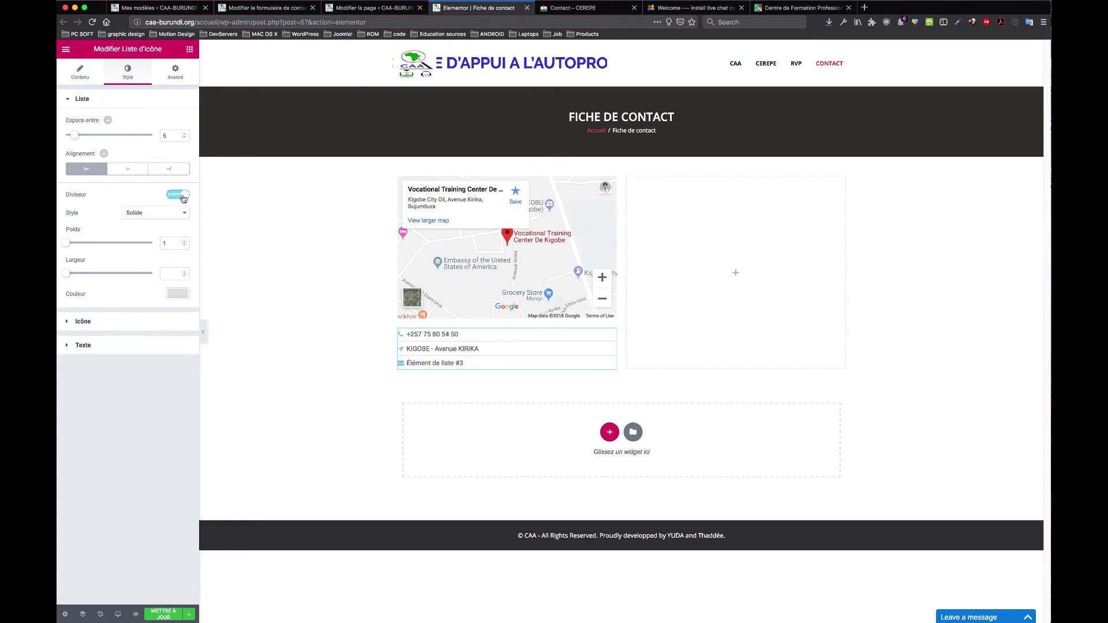
{"action": "left_click", "coordinate": [183, 196]}
{"action": "left_click", "coordinate": [103, 227]}
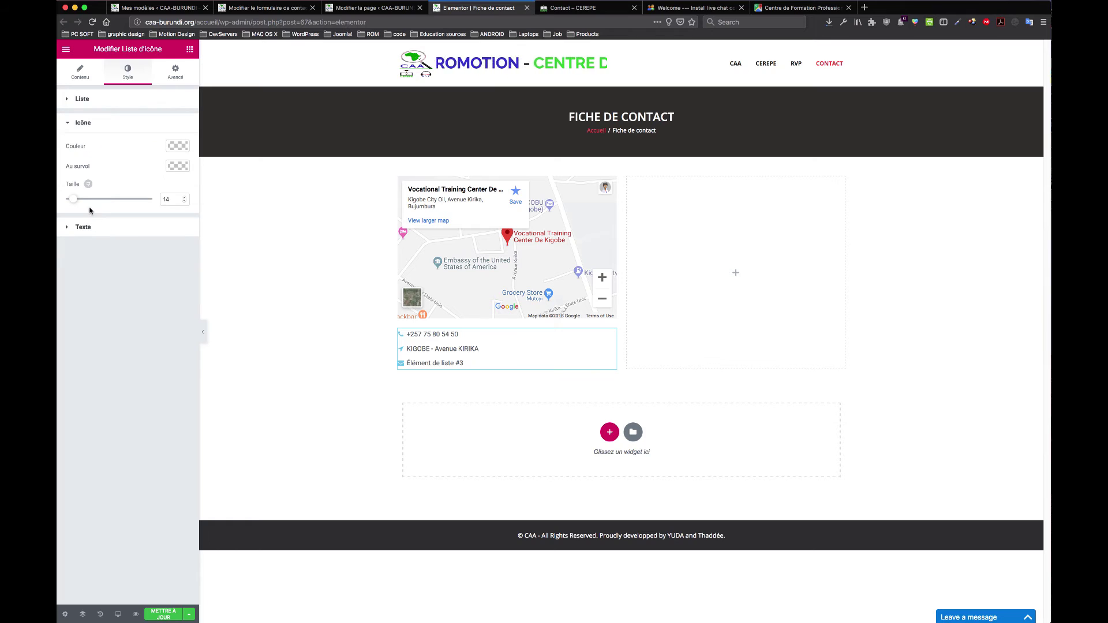
{"action": "left_click_drag", "start_coordinate": [72, 198], "coordinate": [94, 200]}
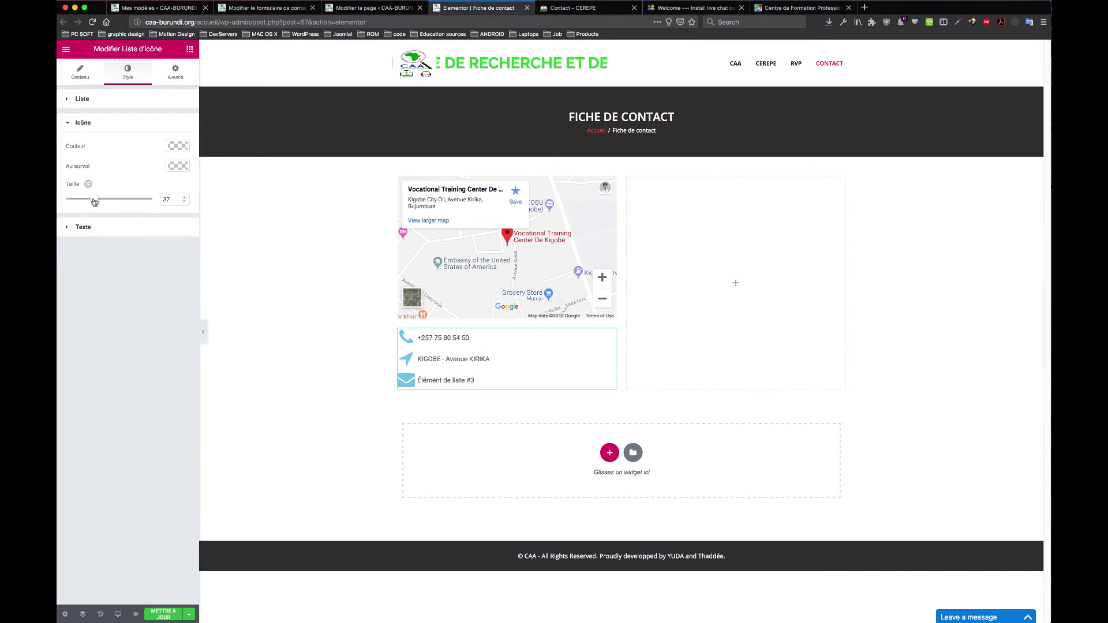
{"action": "left_click", "coordinate": [174, 148]}
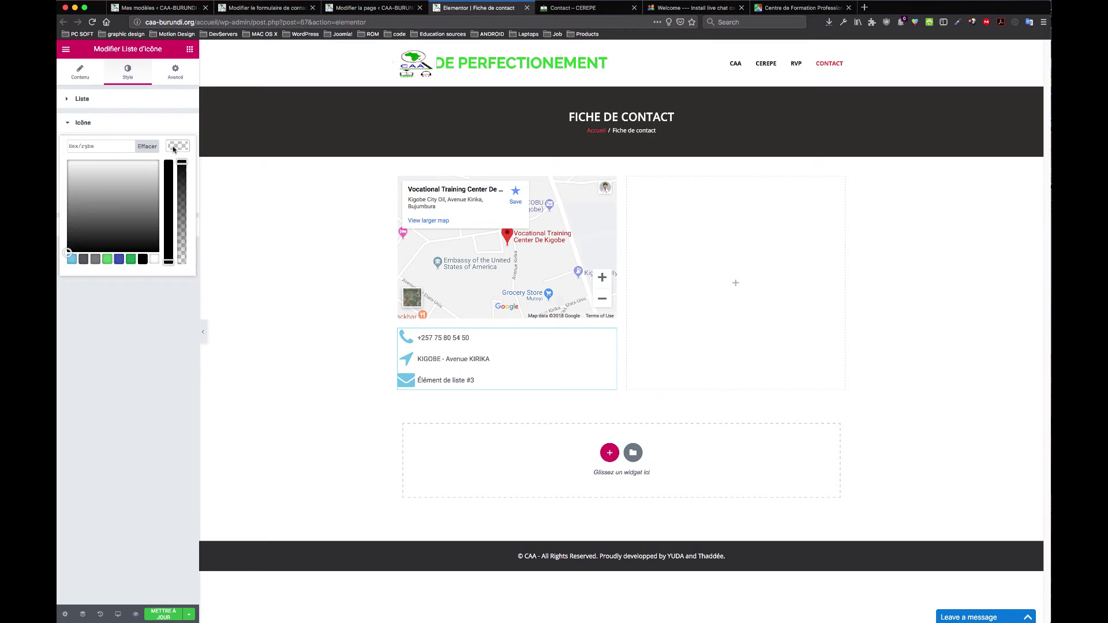
{"action": "left_click", "coordinate": [107, 259]}
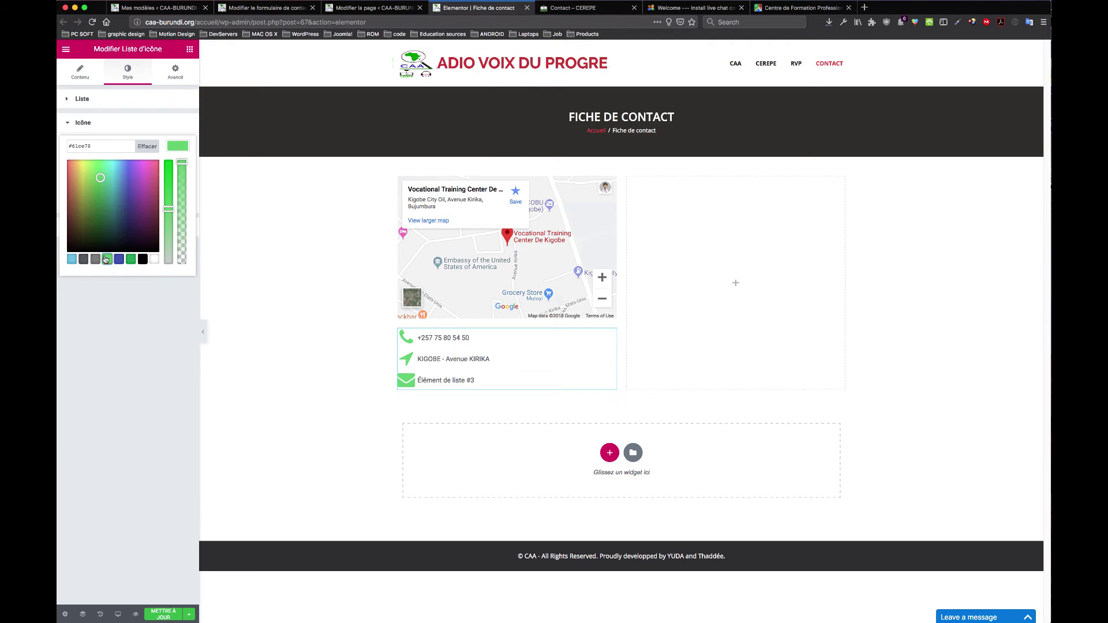
{"action": "left_click", "coordinate": [186, 133]}
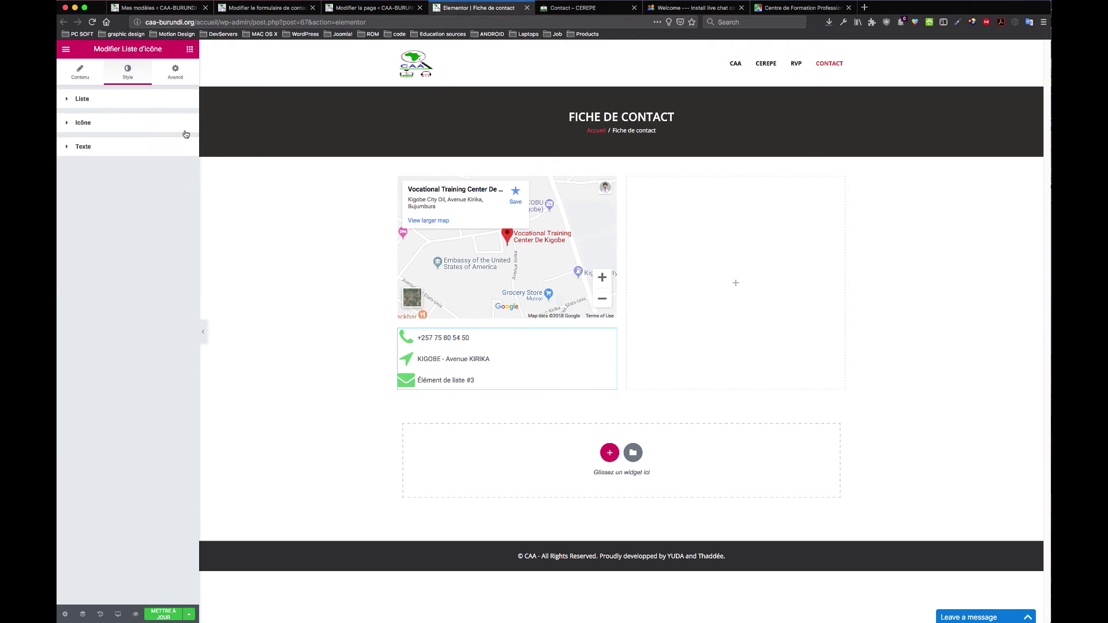
{"action": "left_click", "coordinate": [89, 129]}
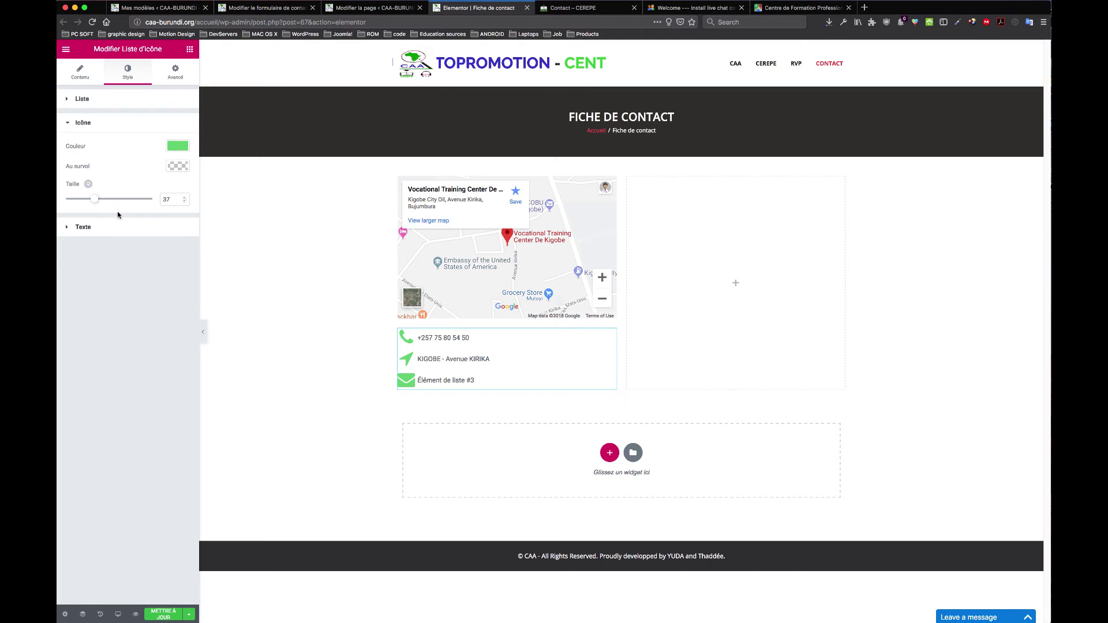
{"action": "left_click", "coordinate": [79, 229]}
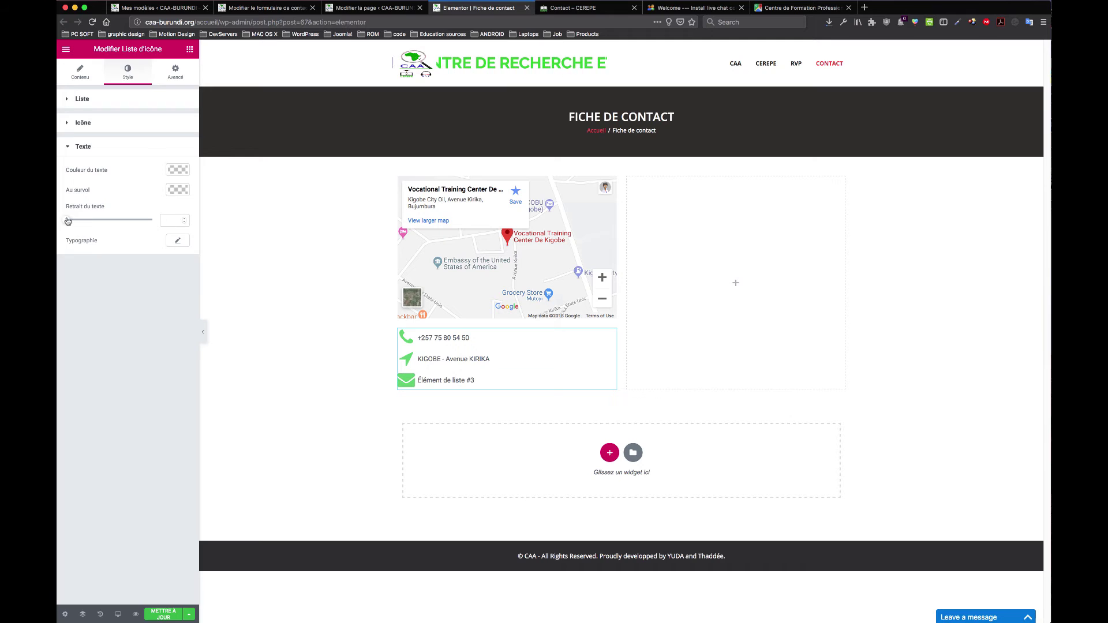
Step: Set Retrait du texte to 18 and pick Belgrano in Typographie via a 'bel' search
{"action": "left_click_drag", "start_coordinate": [67, 220], "coordinate": [100, 221]}
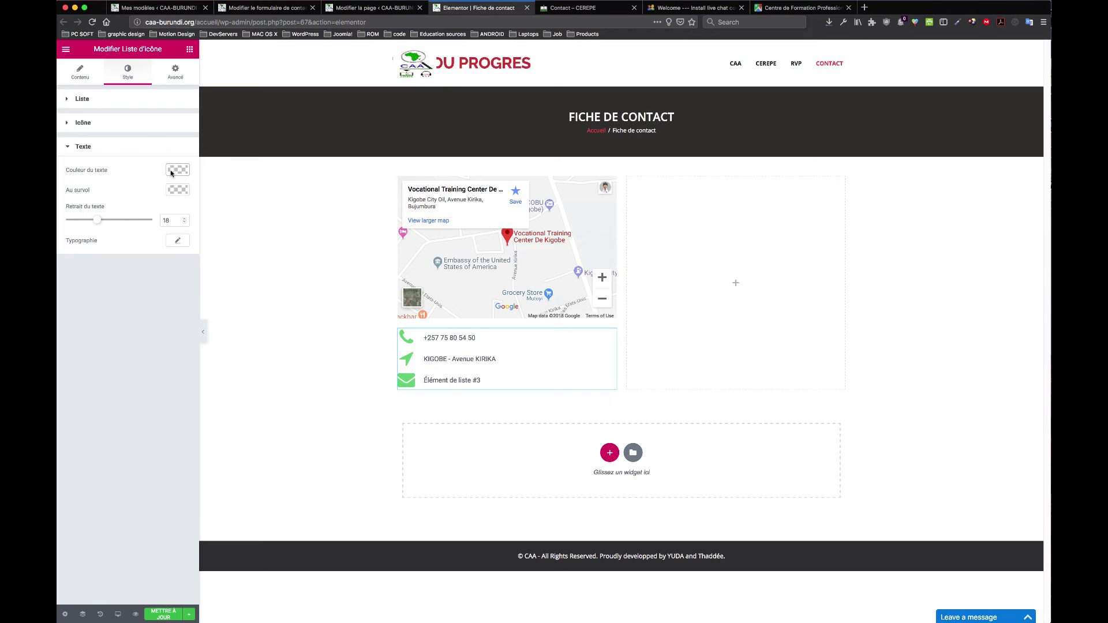
{"action": "left_click", "coordinate": [179, 245]}
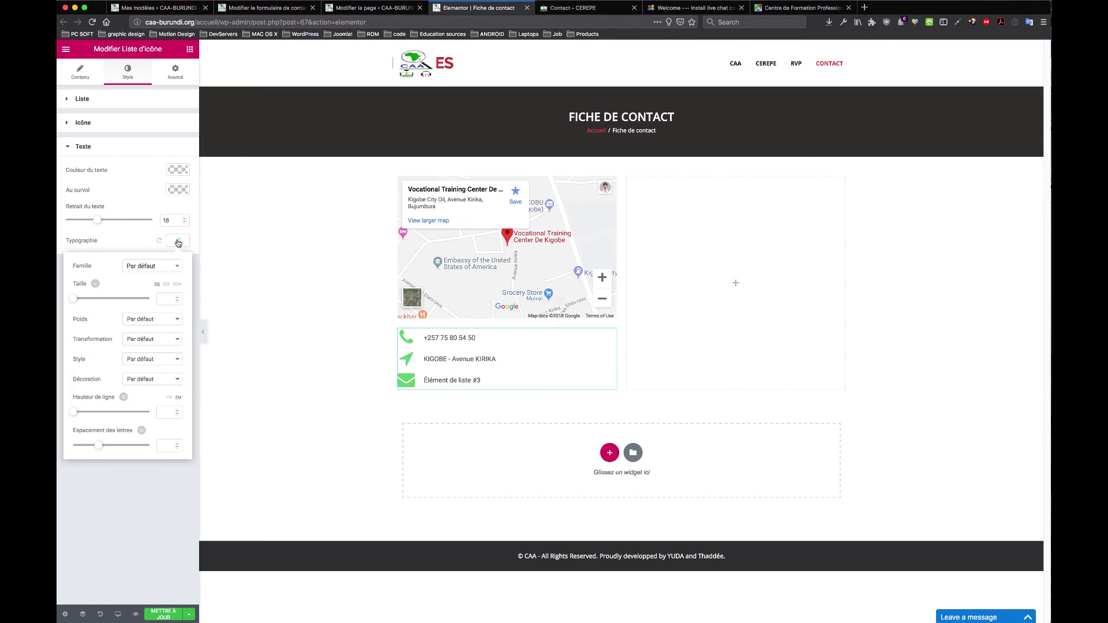
{"action": "left_click", "coordinate": [154, 266]}
{"action": "type", "text": "bel"}
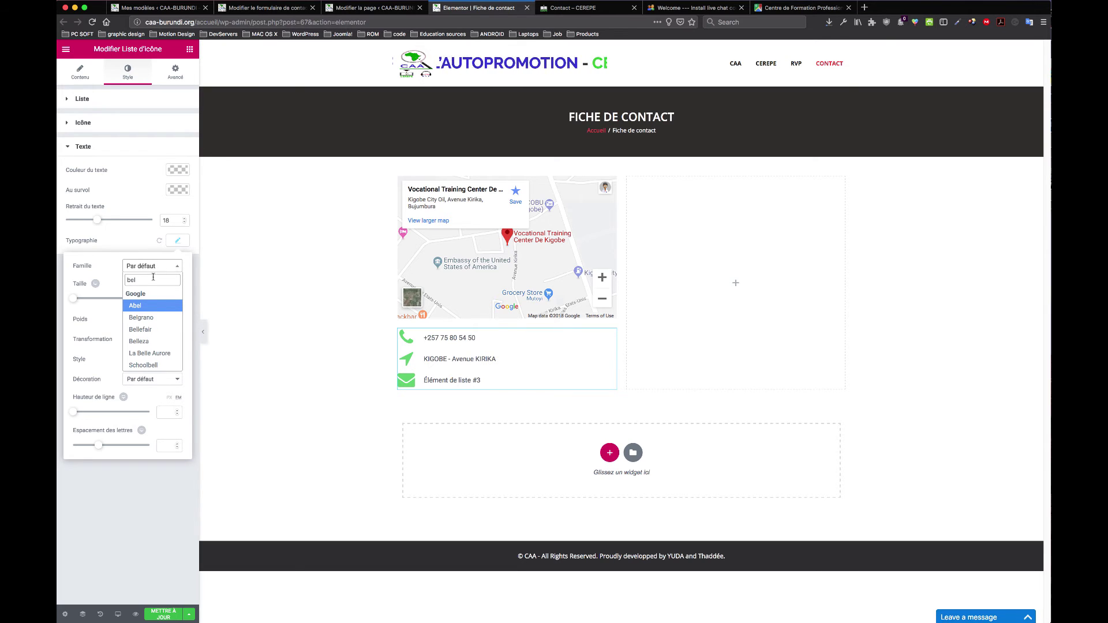
{"action": "left_click", "coordinate": [151, 318]}
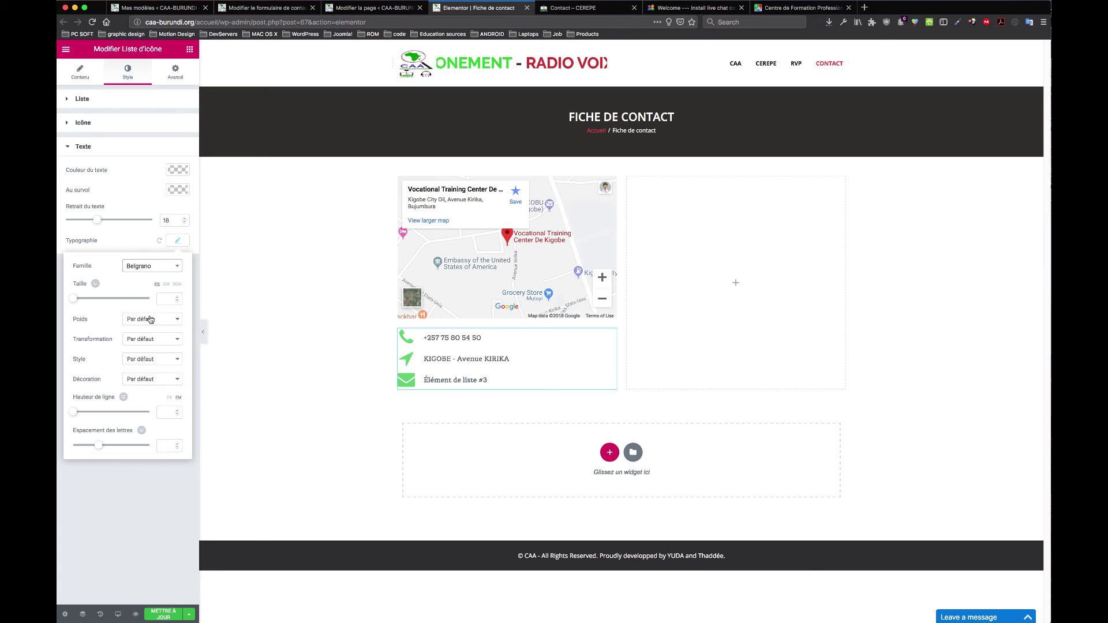
{"action": "left_click", "coordinate": [445, 382]}
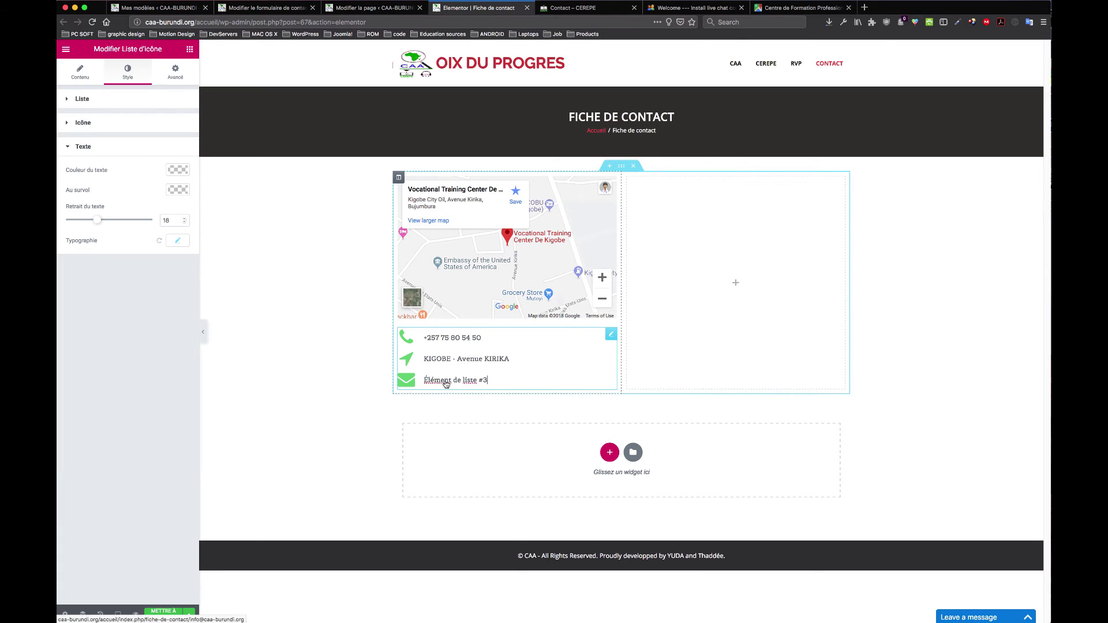
{"action": "left_click", "coordinate": [84, 70]}
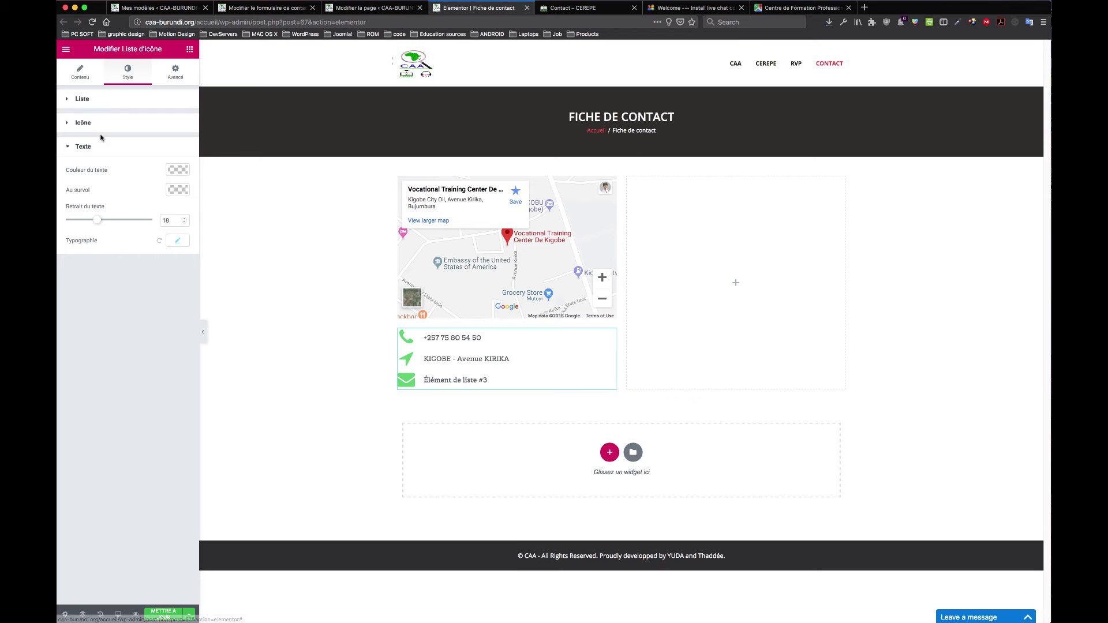
Step: Move the email address from the third list item's link into its text, then save the page
{"action": "left_click", "coordinate": [110, 197]}
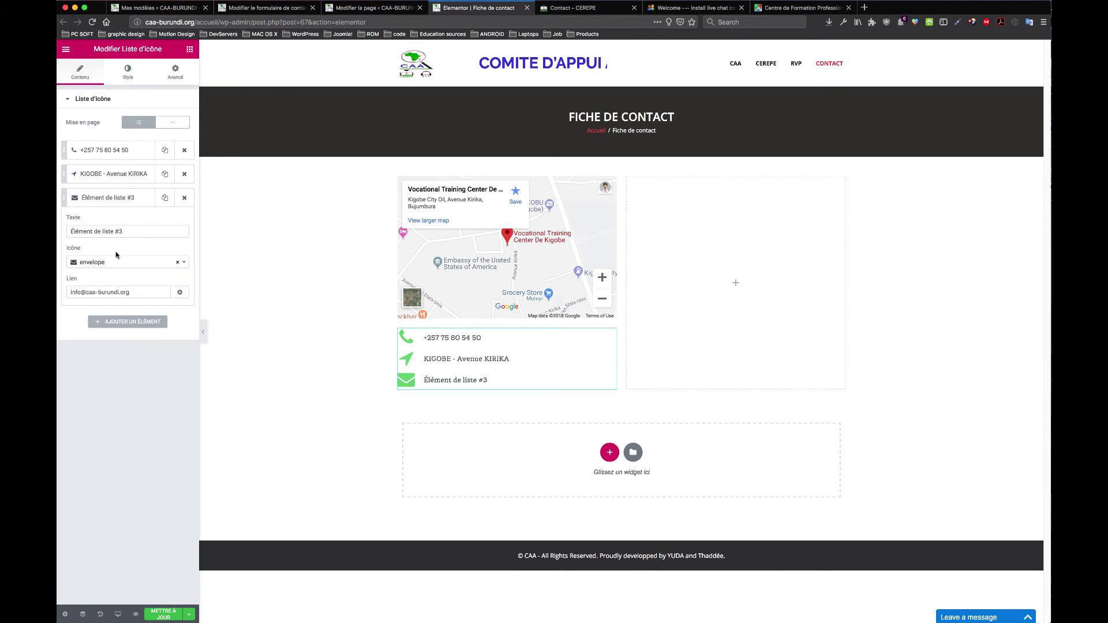
{"action": "left_click", "coordinate": [126, 231]}
{"action": "triple_click", "coordinate": [126, 231]}
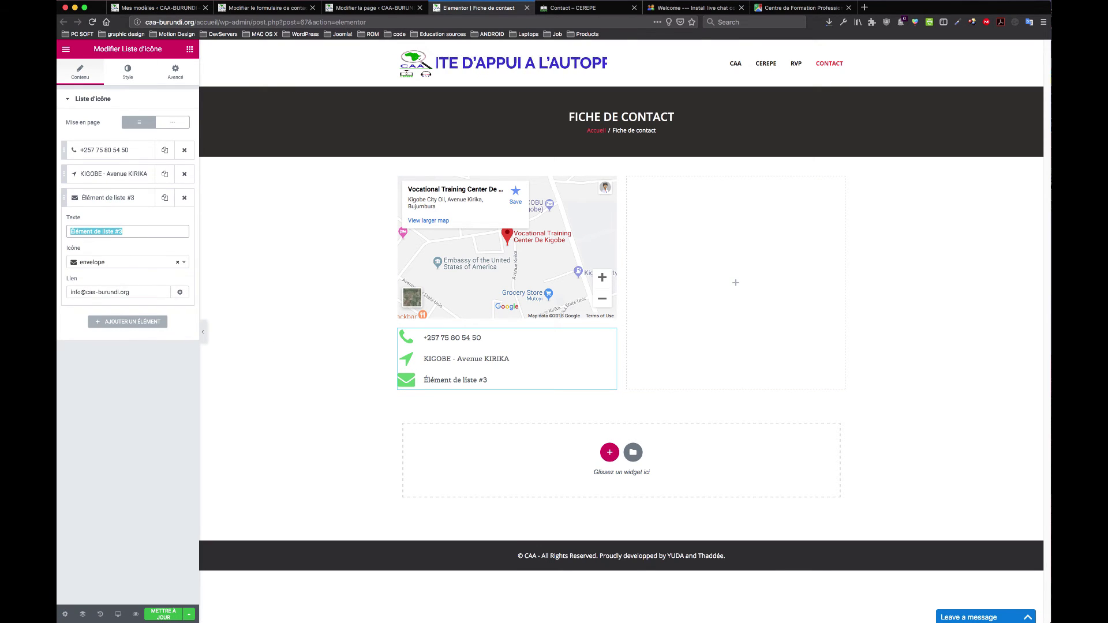
{"action": "triple_click", "coordinate": [134, 296]}
{"action": "key", "text": "super+x"}
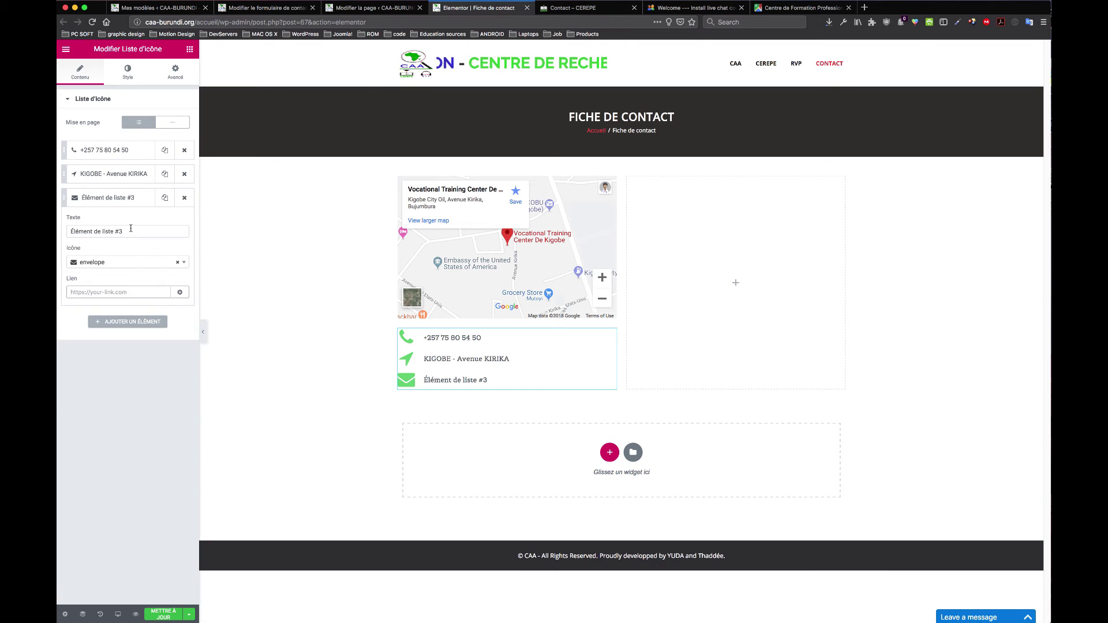
{"action": "triple_click", "coordinate": [131, 229]}
{"action": "key", "text": "super+v"}
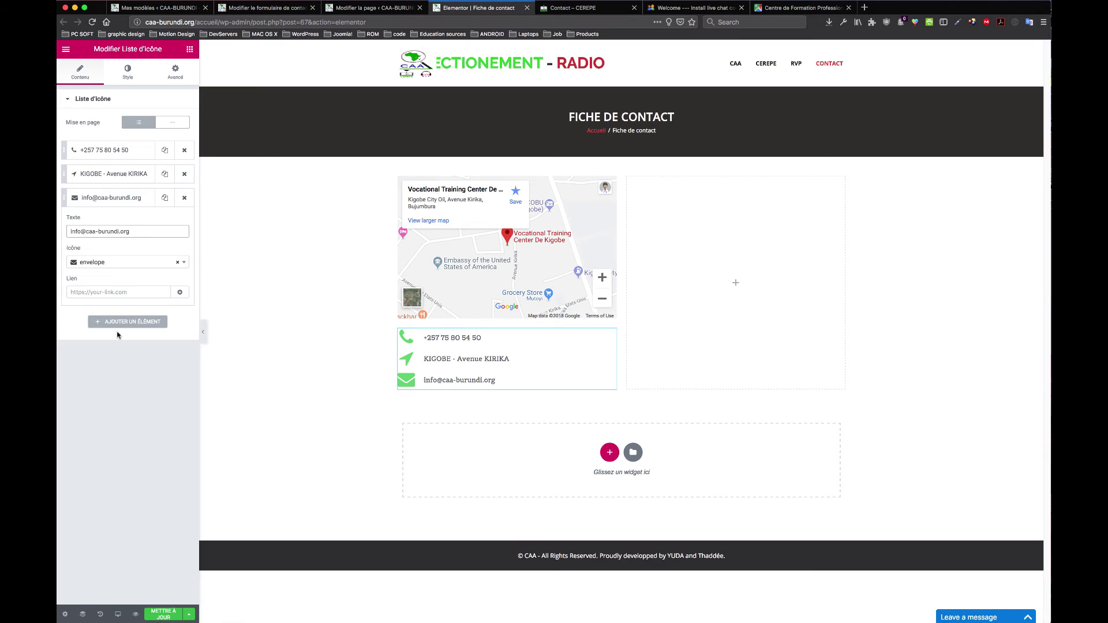
{"action": "left_click", "coordinate": [163, 616]}
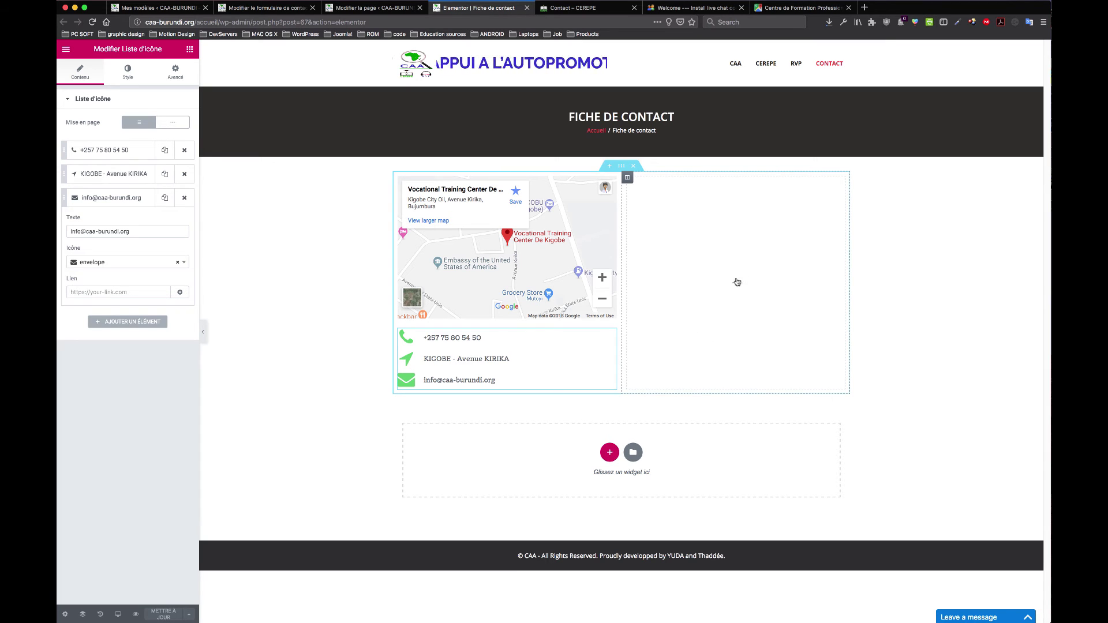
Step: Search the Elementor widgets for 'fo' and 'con', then clear the search
{"action": "left_click", "coordinate": [189, 49]}
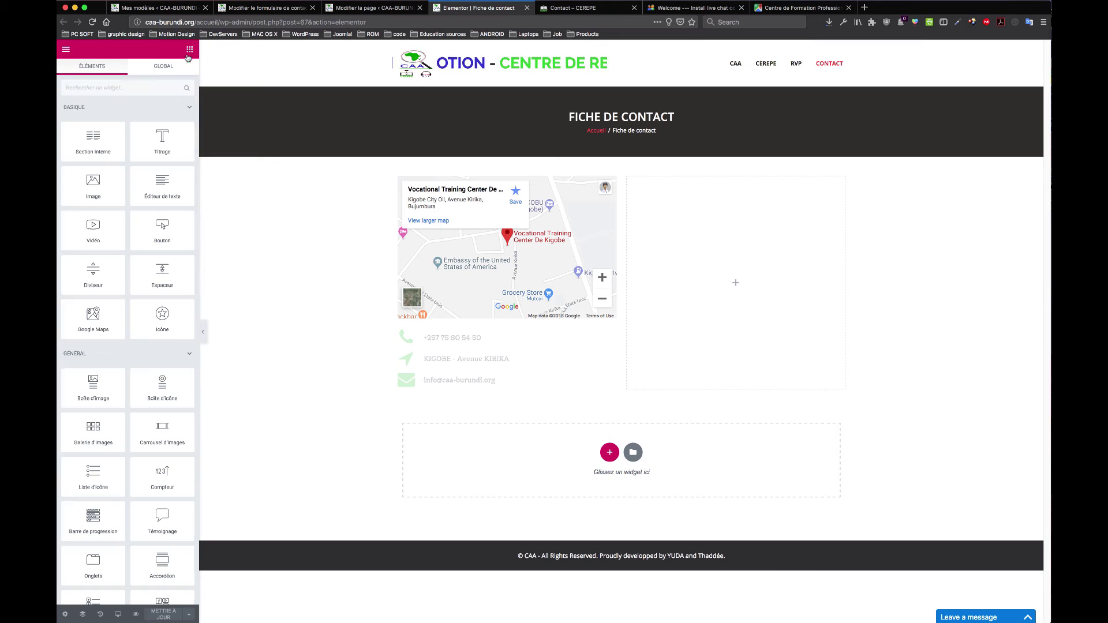
{"action": "left_click", "coordinate": [127, 87]}
{"action": "type", "text": "fo"}
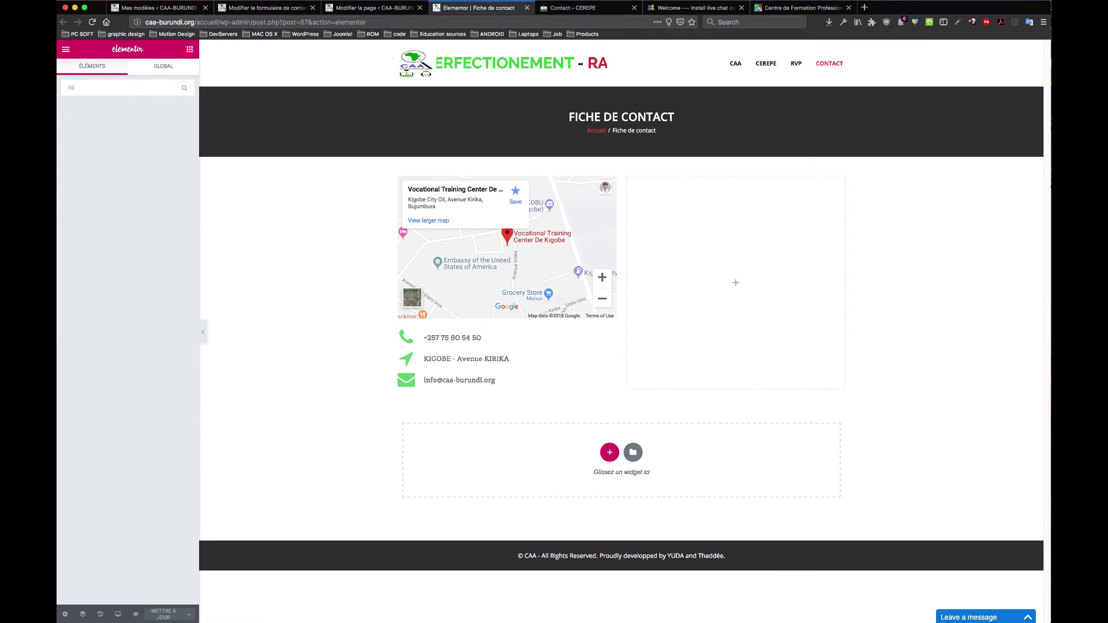
{"action": "key", "text": "BackSpace"}
{"action": "key", "text": "BackSpace"}
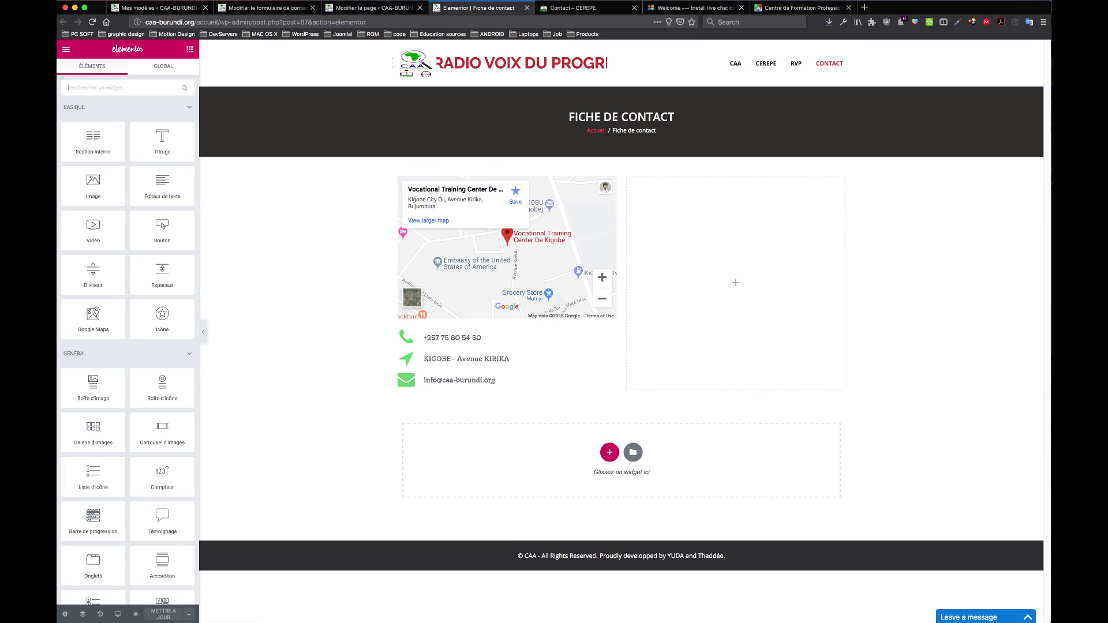
{"action": "type", "text": "con"}
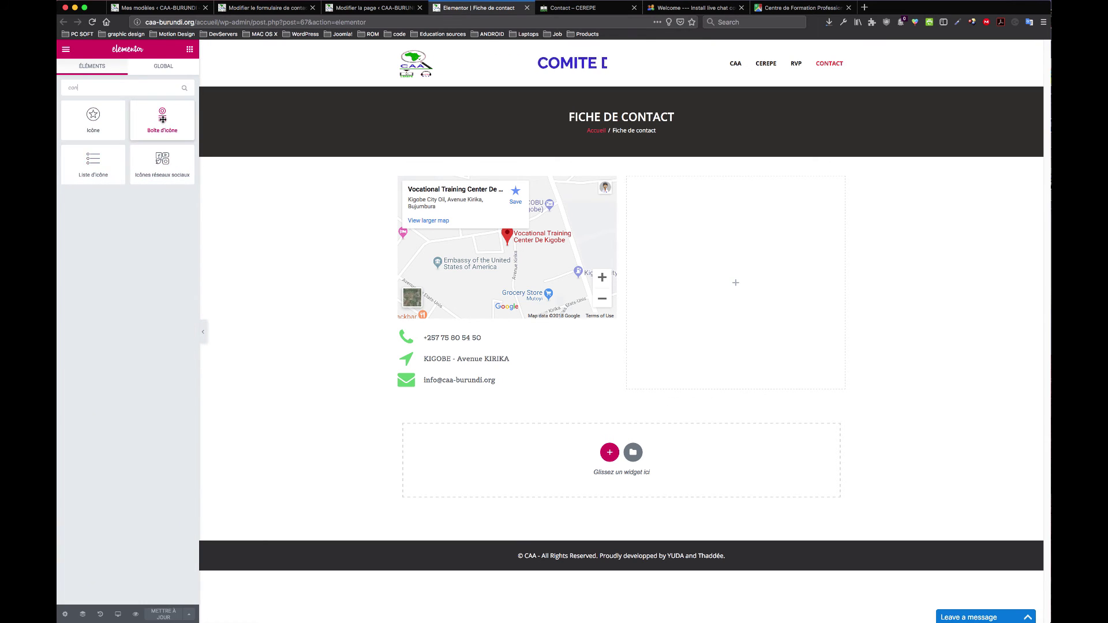
{"action": "key", "text": "super+a"}
{"action": "key", "text": "BackSpace"}
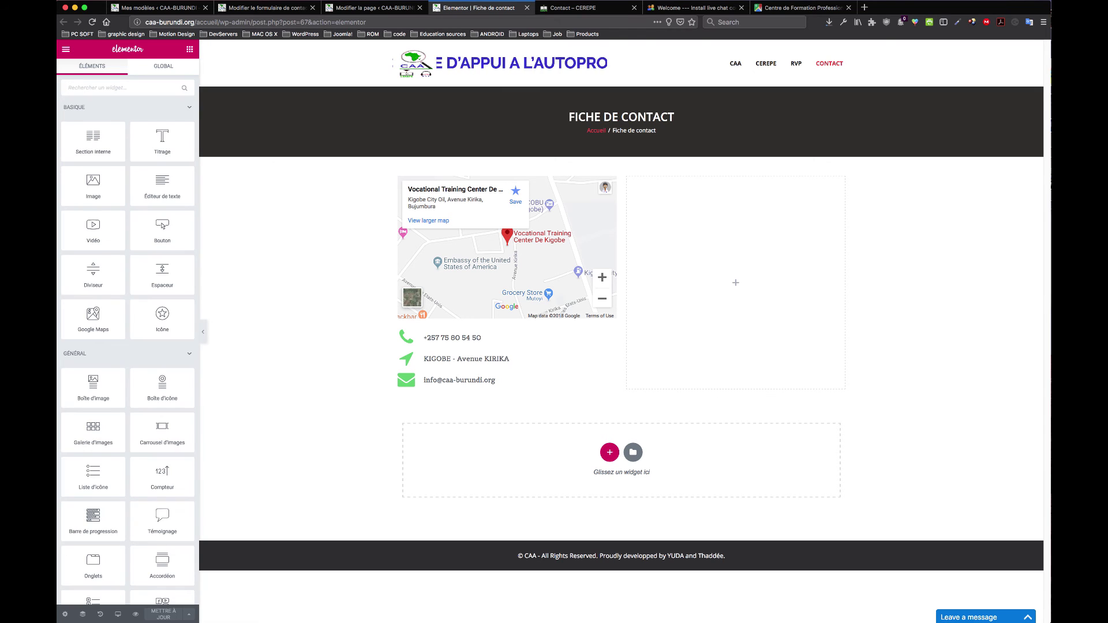
Step: Drag the Code court (Shortcode) widget into the empty right column
{"action": "scroll", "coordinate": [138, 486], "scroll_direction": "down", "scroll_amount": 10}
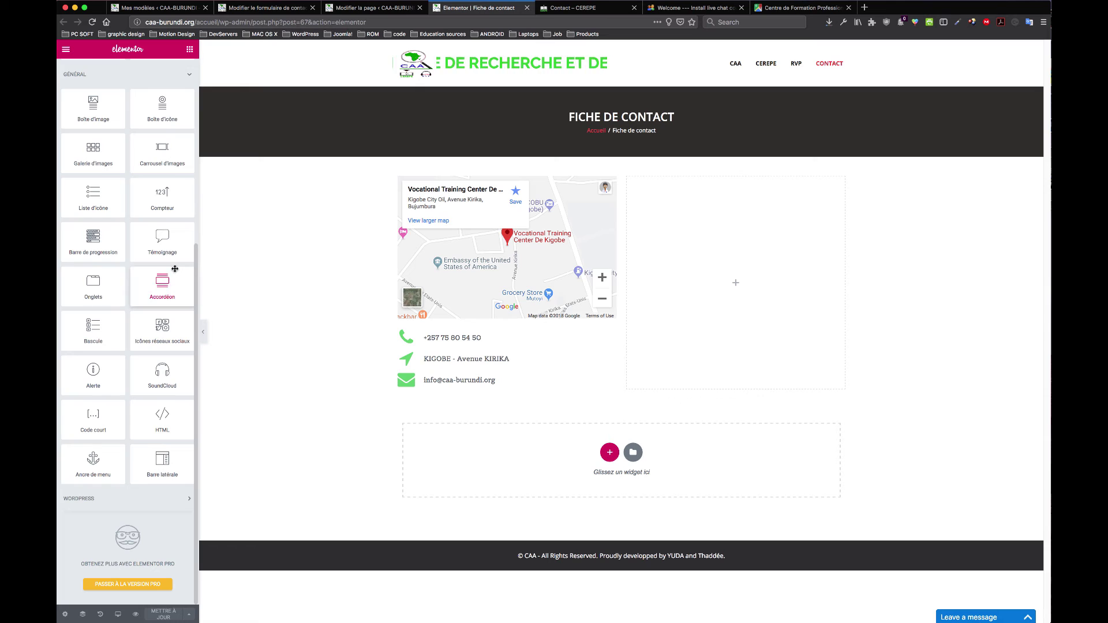
{"action": "scroll", "coordinate": [105, 243], "scroll_direction": "up", "scroll_amount": 1}
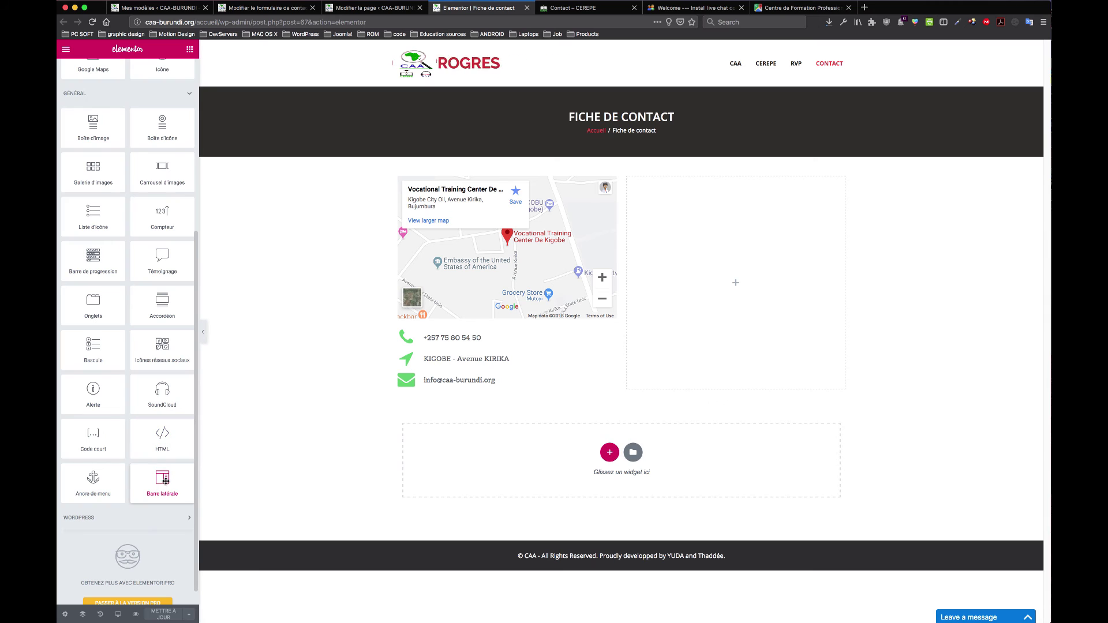
{"action": "scroll", "coordinate": [147, 423], "scroll_direction": "down", "scroll_amount": 1}
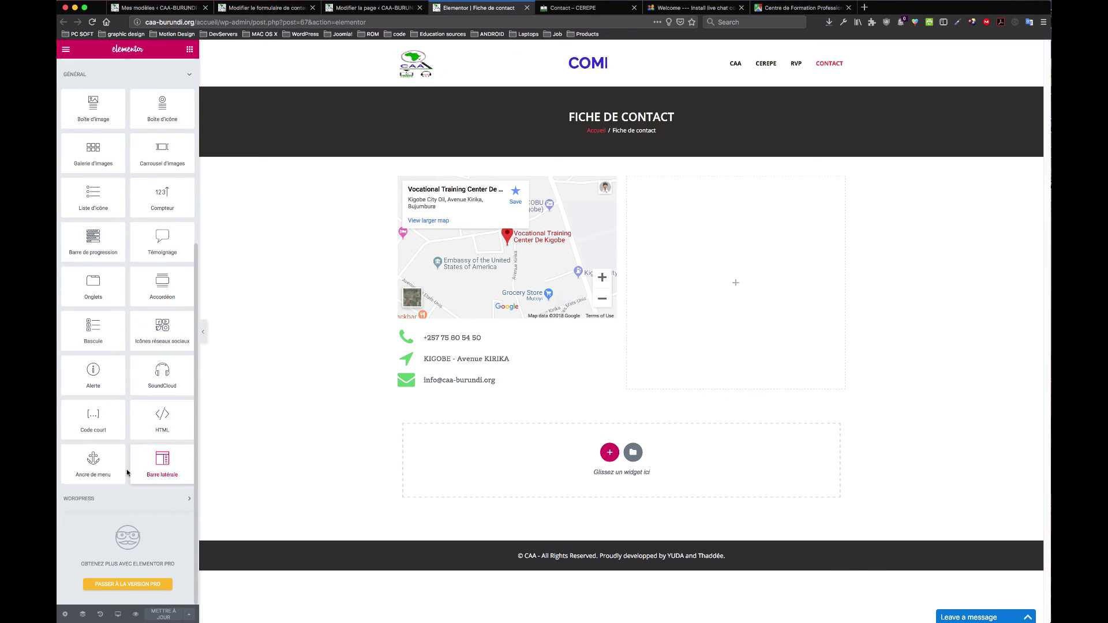
{"action": "scroll", "coordinate": [87, 313], "scroll_direction": "up", "scroll_amount": 4}
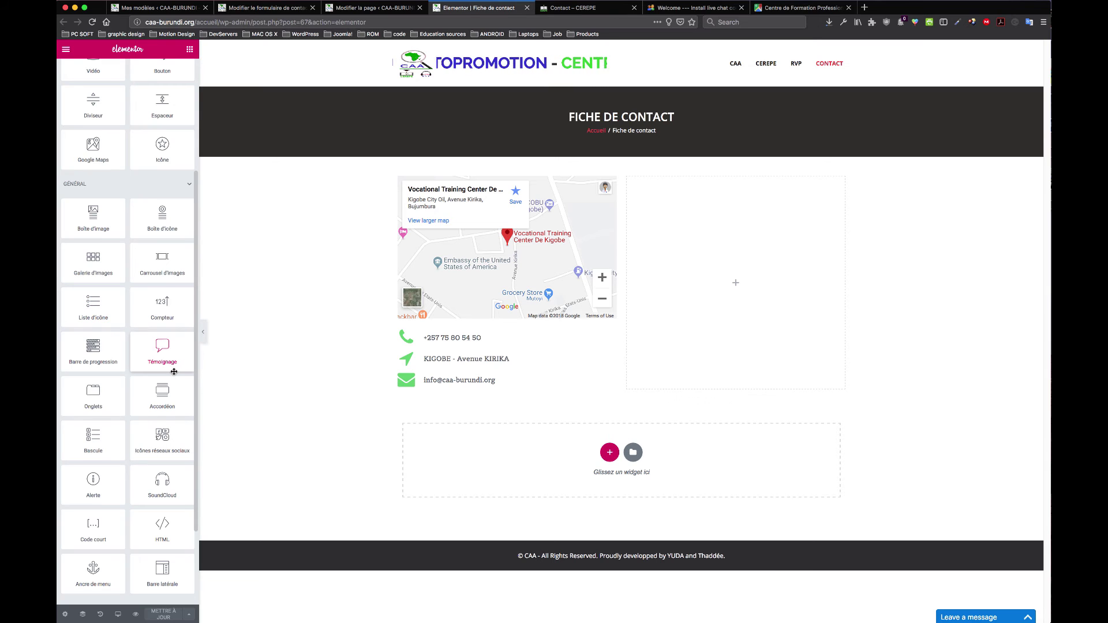
{"action": "scroll", "coordinate": [168, 440], "scroll_direction": "down", "scroll_amount": 3}
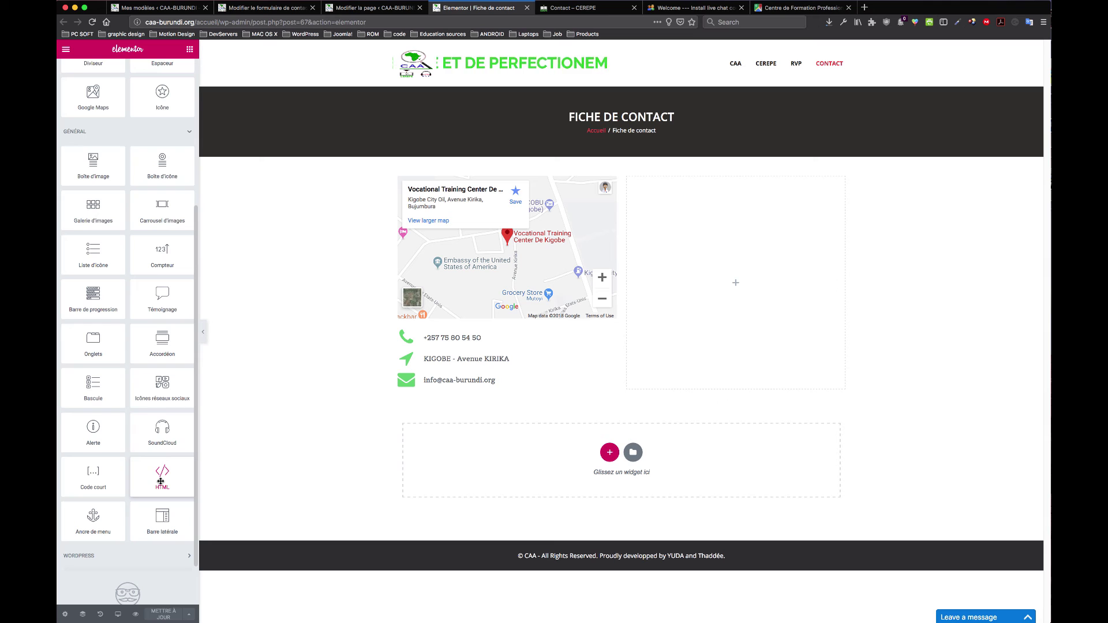
{"action": "left_click_drag", "start_coordinate": [87, 481], "coordinate": [728, 290]}
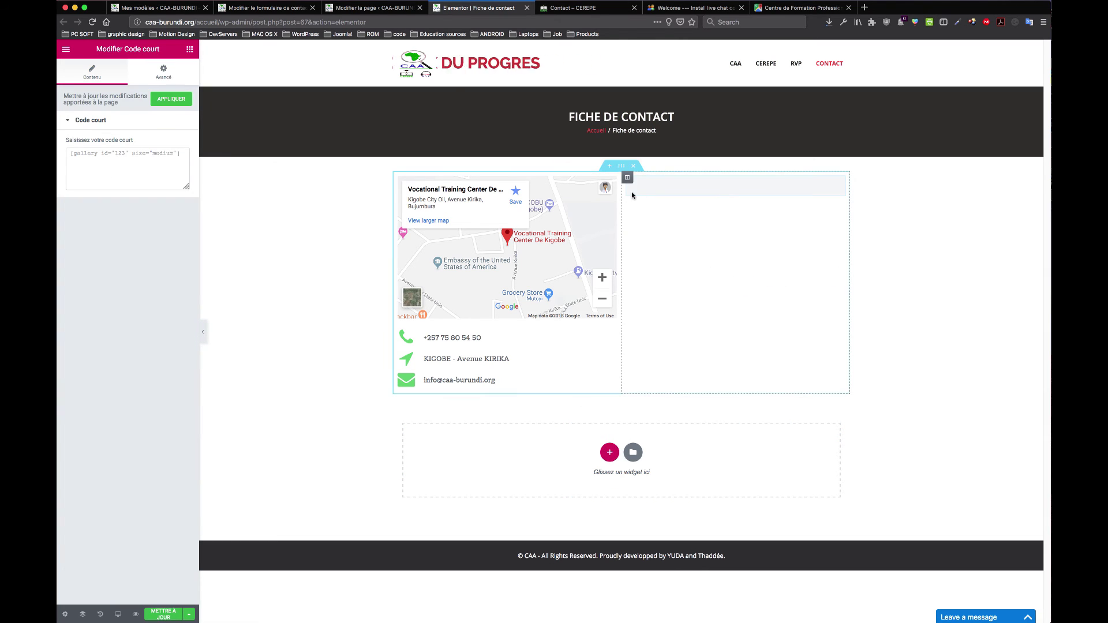
Step: Paste the Contact Form 1 shortcode into the Code court field and apply it
{"action": "left_click", "coordinate": [275, 12]}
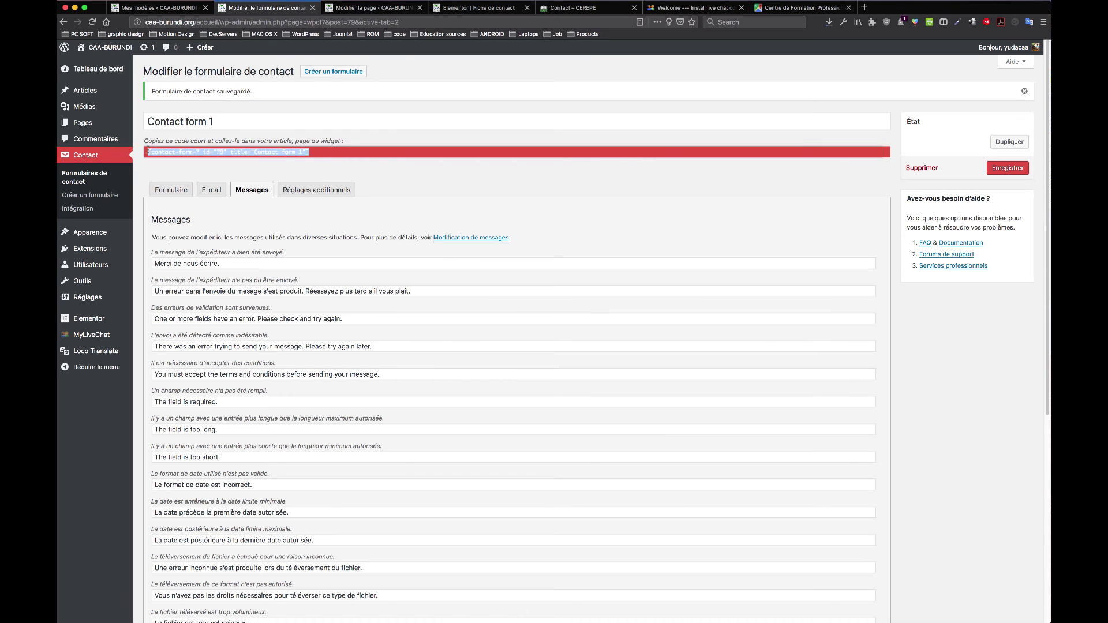
{"action": "left_click", "coordinate": [374, 7]}
{"action": "left_click", "coordinate": [498, 7]}
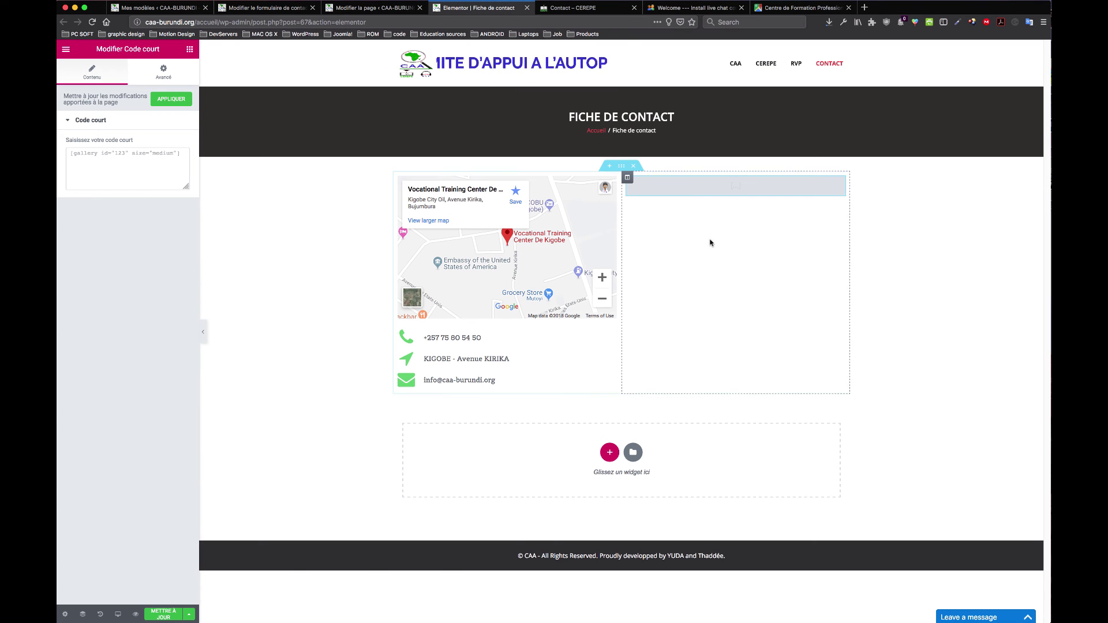
{"action": "left_click", "coordinate": [162, 161]}
{"action": "type", "text": "[contact-form-7 id=\"79\" title=\"Contact form 1\"]"}
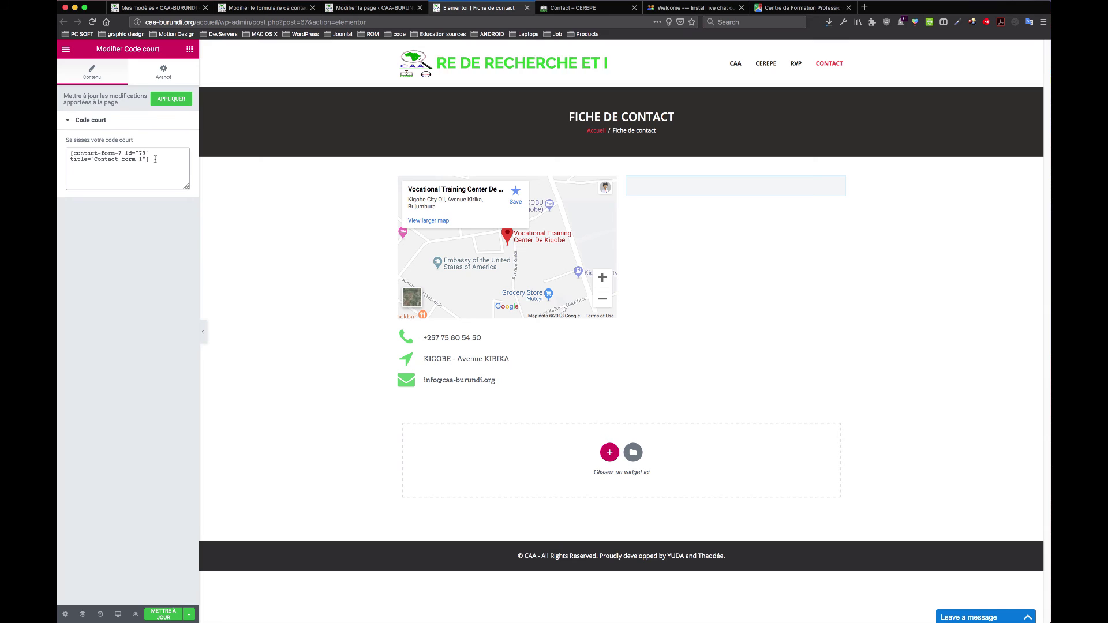
{"action": "left_click", "coordinate": [173, 100]}
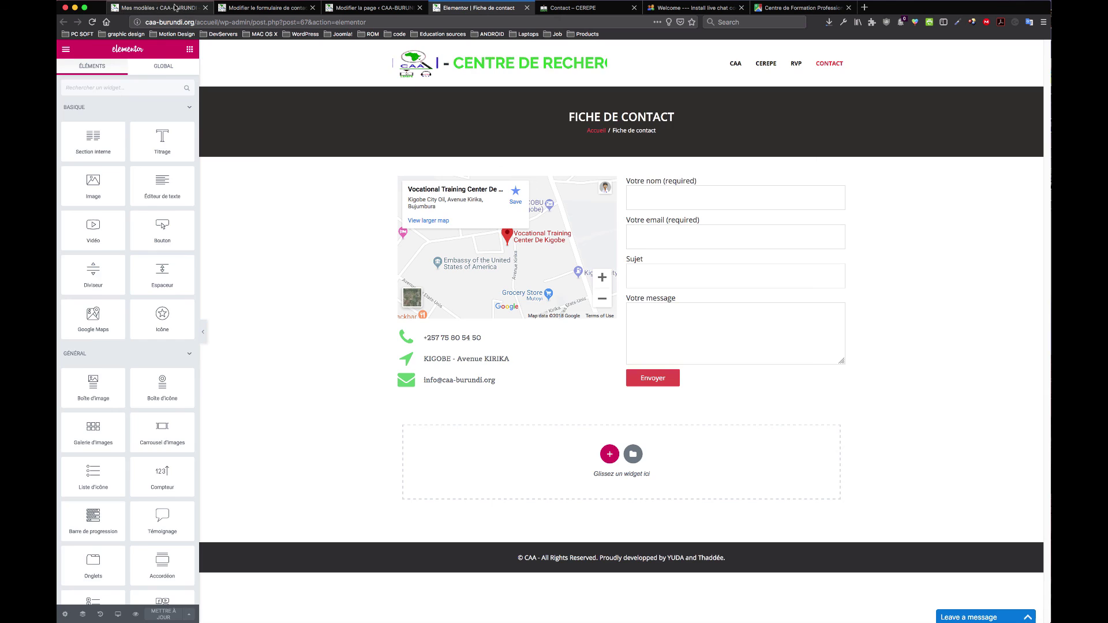
Step: Open the Formulaire template of Contact Form 1
{"action": "left_click", "coordinate": [155, 8]}
{"action": "left_click", "coordinate": [243, 8]}
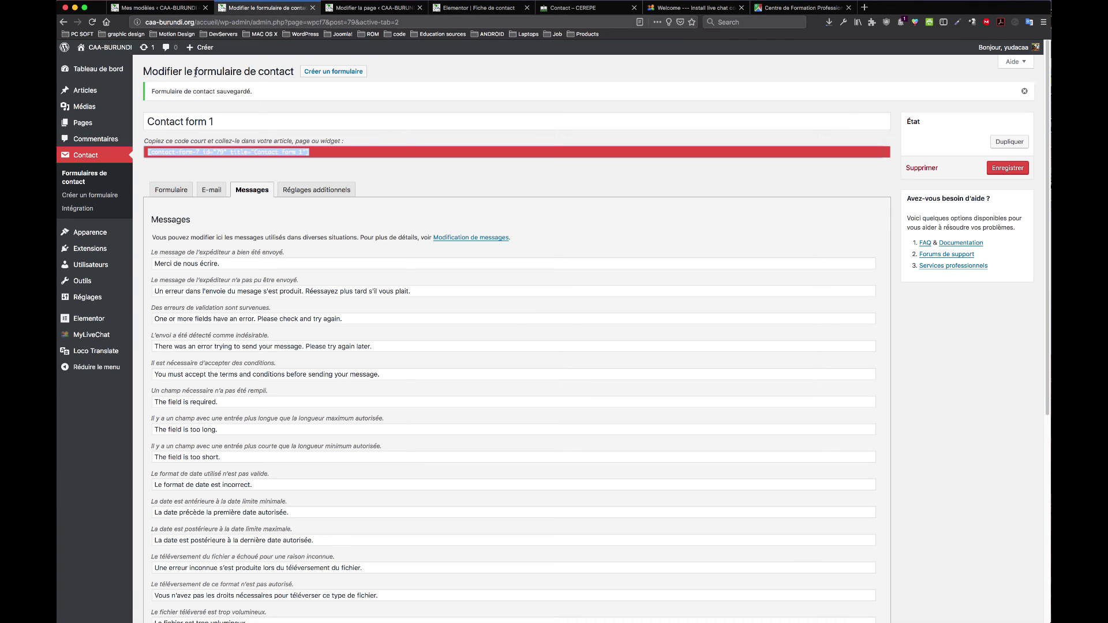
{"action": "scroll", "coordinate": [278, 295], "scroll_direction": "down", "scroll_amount": 3}
{"action": "scroll", "coordinate": [277, 286], "scroll_direction": "up", "scroll_amount": 3}
{"action": "left_click", "coordinate": [165, 191]}
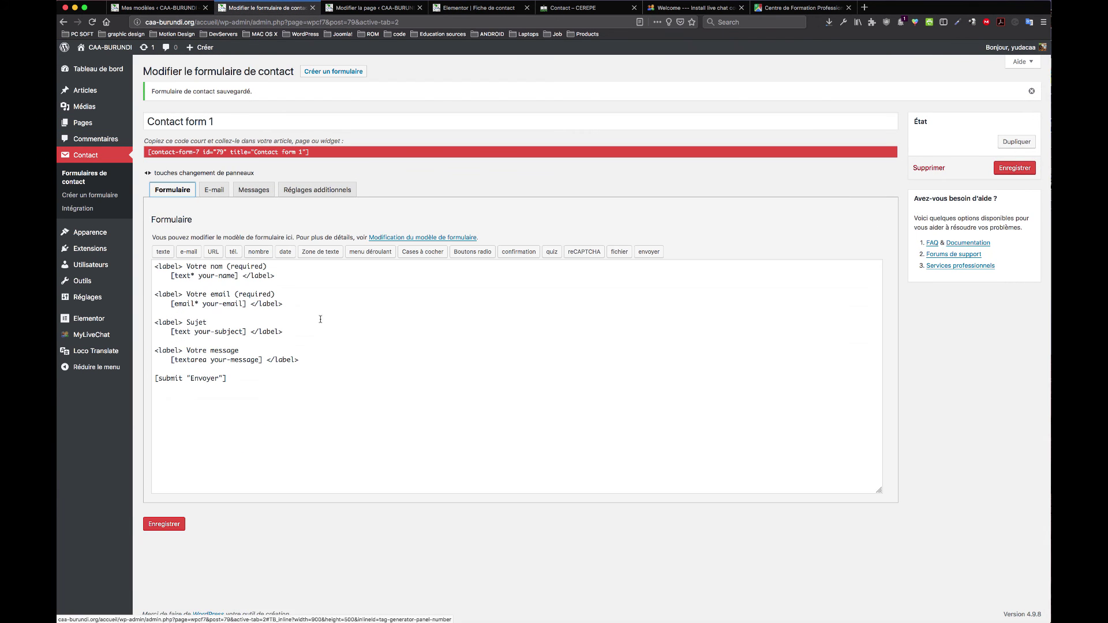
Step: Change the name and email labels from '(required)' to '(requis)' and save the form
{"action": "left_click_drag", "start_coordinate": [264, 266], "coordinate": [243, 266]}
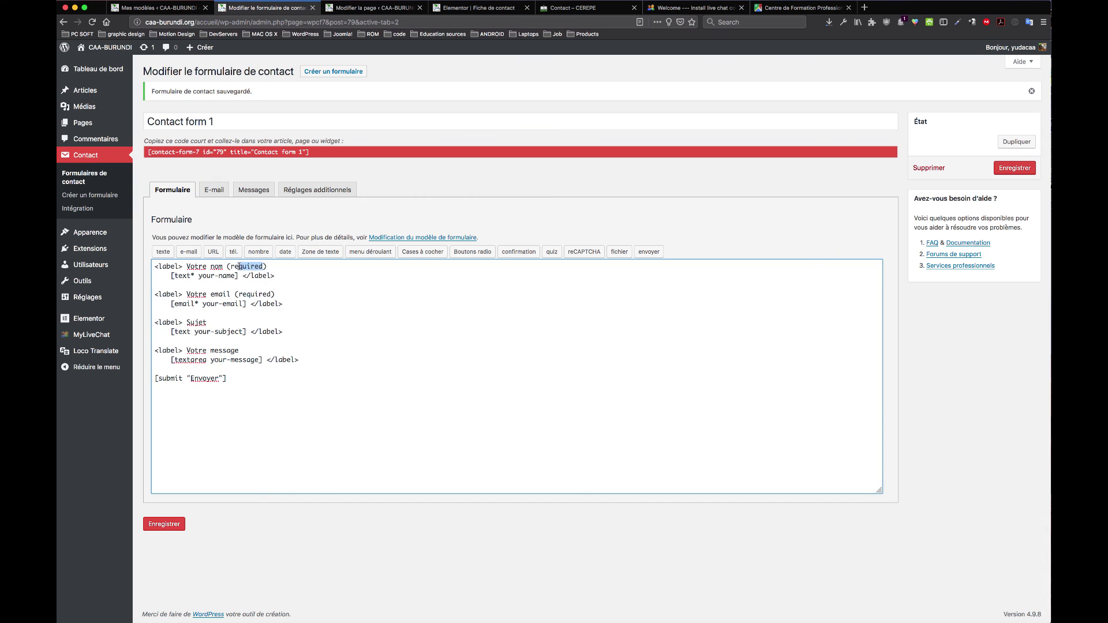
{"action": "type", "text": "qui"}
{"action": "left_click_drag", "start_coordinate": [271, 294], "coordinate": [257, 296]}
{"action": "type", "text": "s"}
{"action": "left_click", "coordinate": [176, 528]}
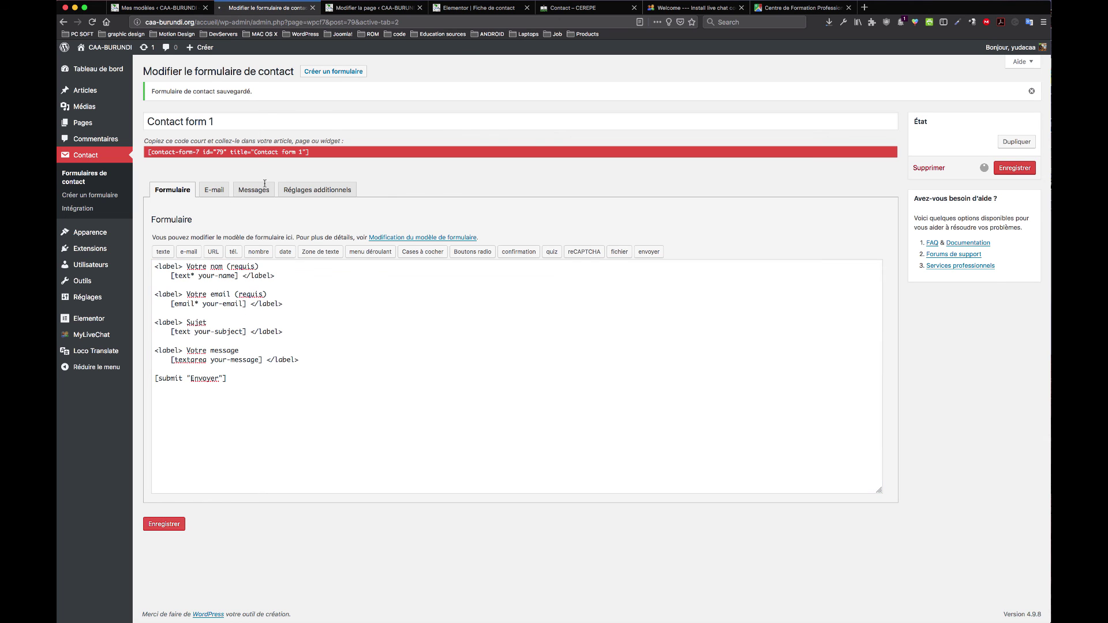
Step: Go back to the Fiche de contact page editor to check the form
{"action": "left_click", "coordinate": [350, 8]}
{"action": "left_click", "coordinate": [265, 7]}
{"action": "left_click", "coordinate": [437, 8]}
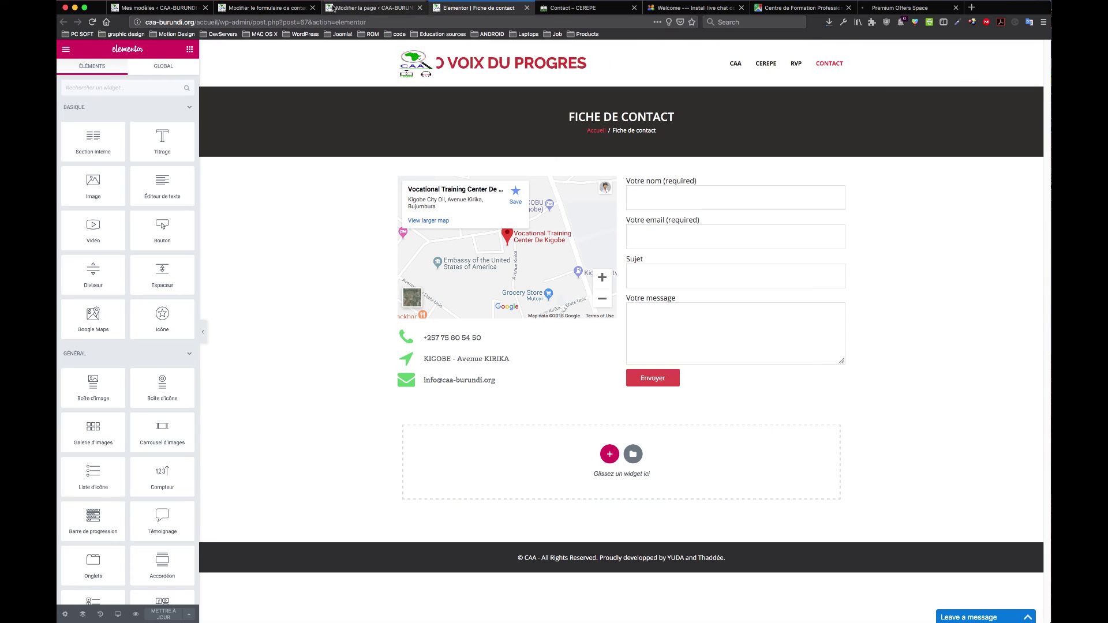
Step: Review the contact form and CEREPE contact page, then browse Elementor's global widgets
{"action": "left_click", "coordinate": [267, 8]}
{"action": "left_click", "coordinate": [580, 8]}
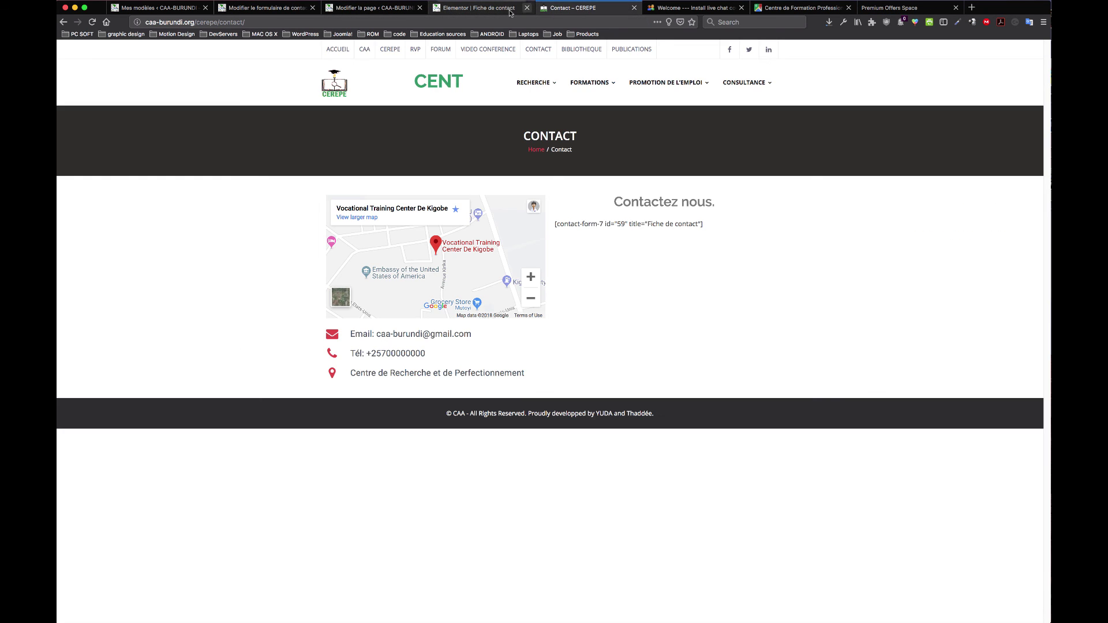
{"action": "left_click", "coordinate": [509, 9]}
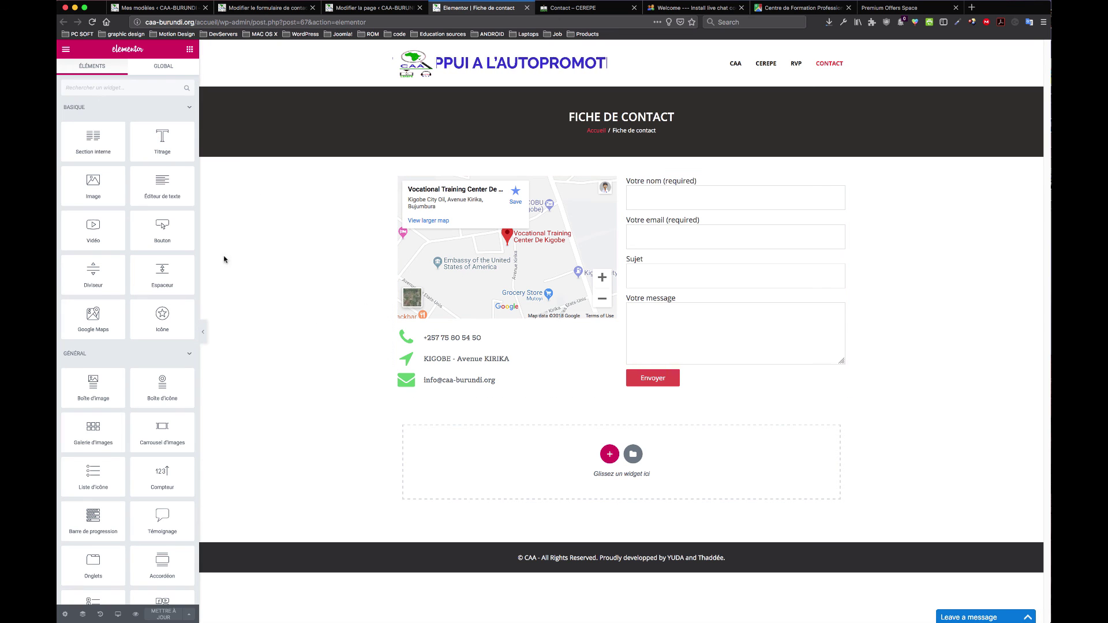
{"action": "left_click_drag", "start_coordinate": [97, 143], "coordinate": [154, 186]}
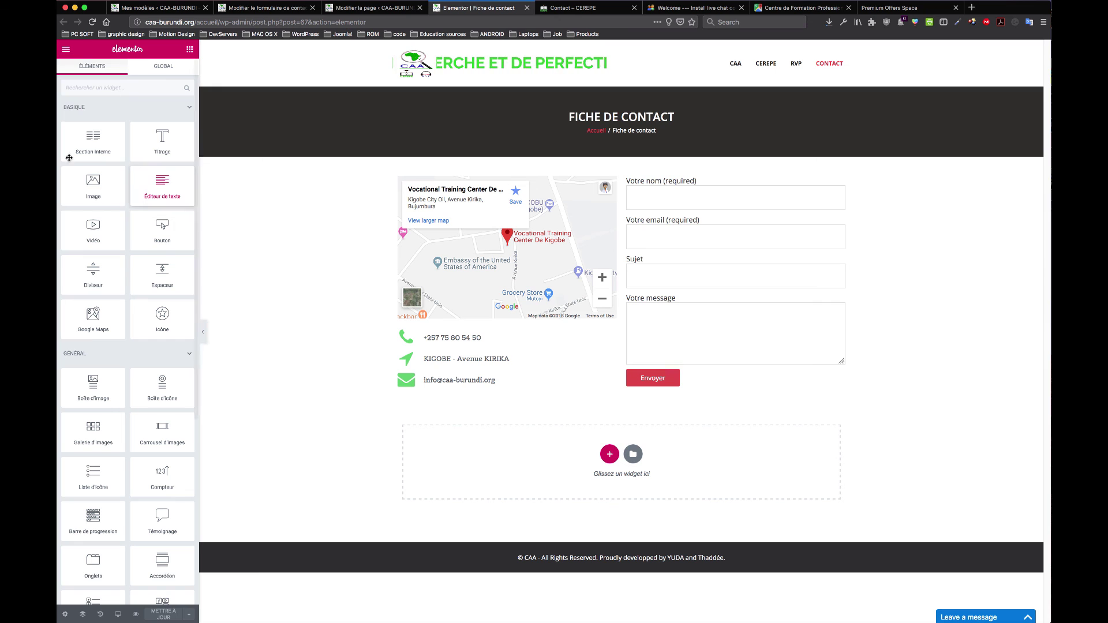
{"action": "left_click", "coordinate": [172, 70]}
{"action": "left_click", "coordinate": [113, 65]}
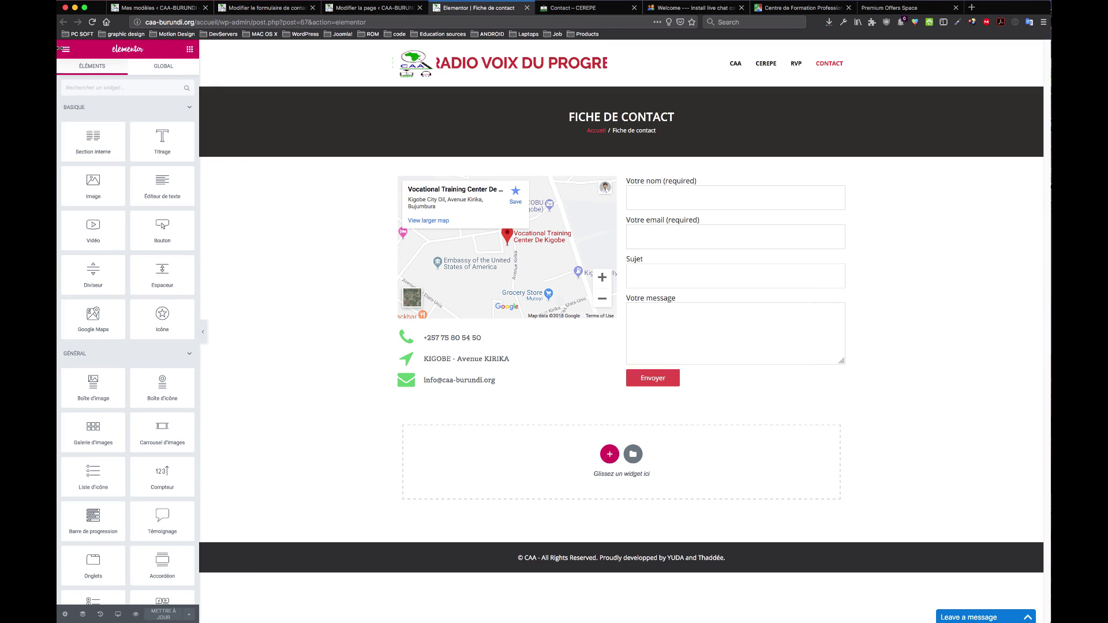
Step: Exit Elementor to the dashboard and open the live site in a new tab
{"action": "left_click", "coordinate": [66, 49]}
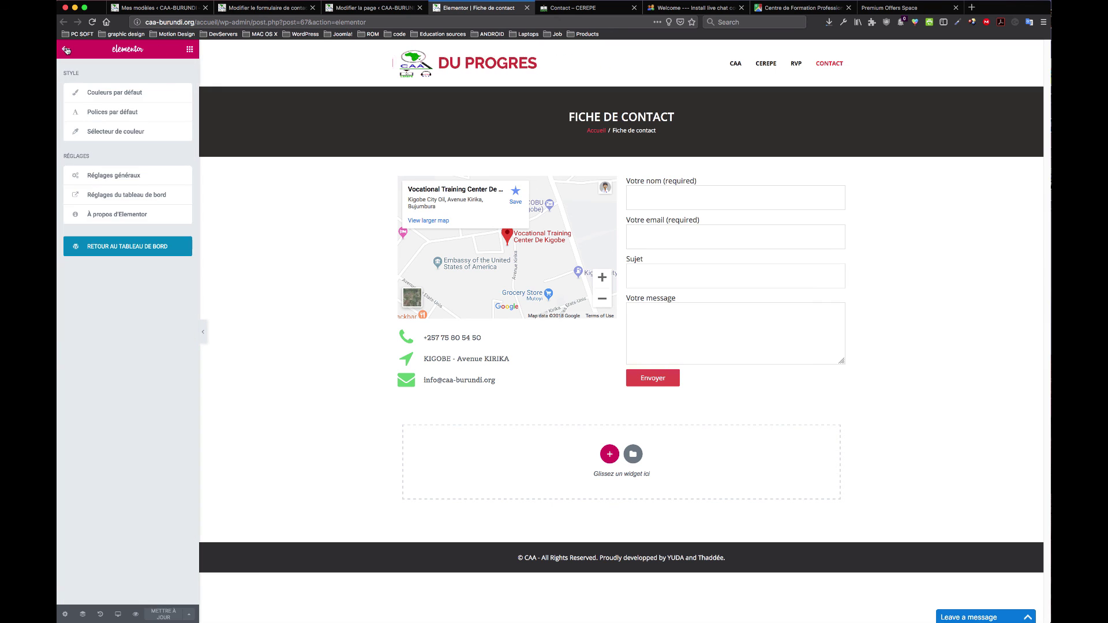
{"action": "left_click", "coordinate": [165, 247]}
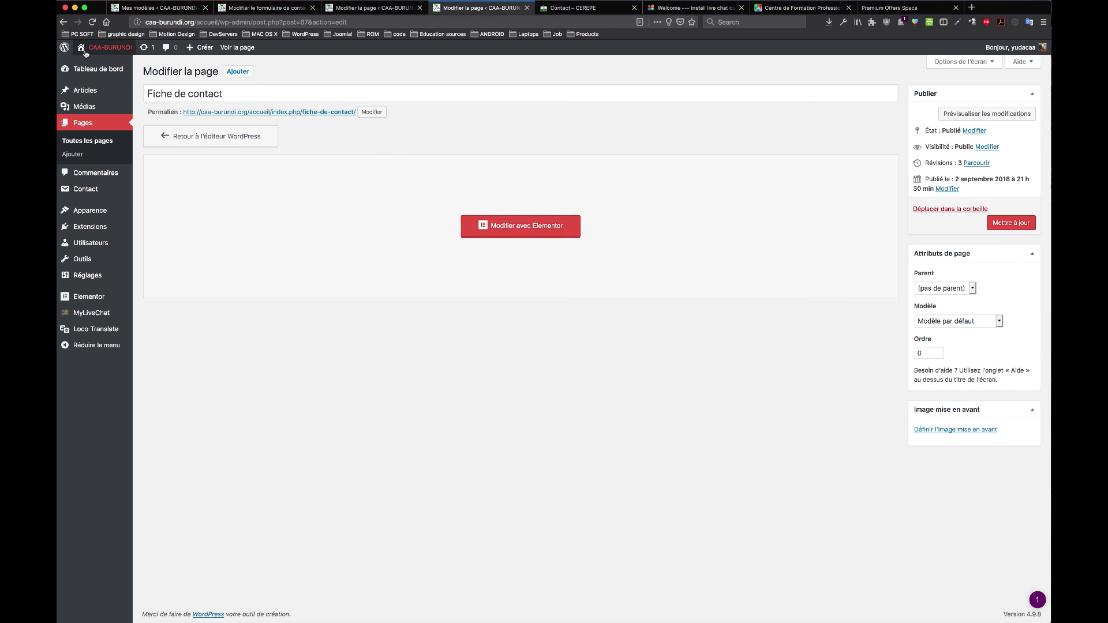
{"action": "left_click", "coordinate": [97, 65], "text": "super"}
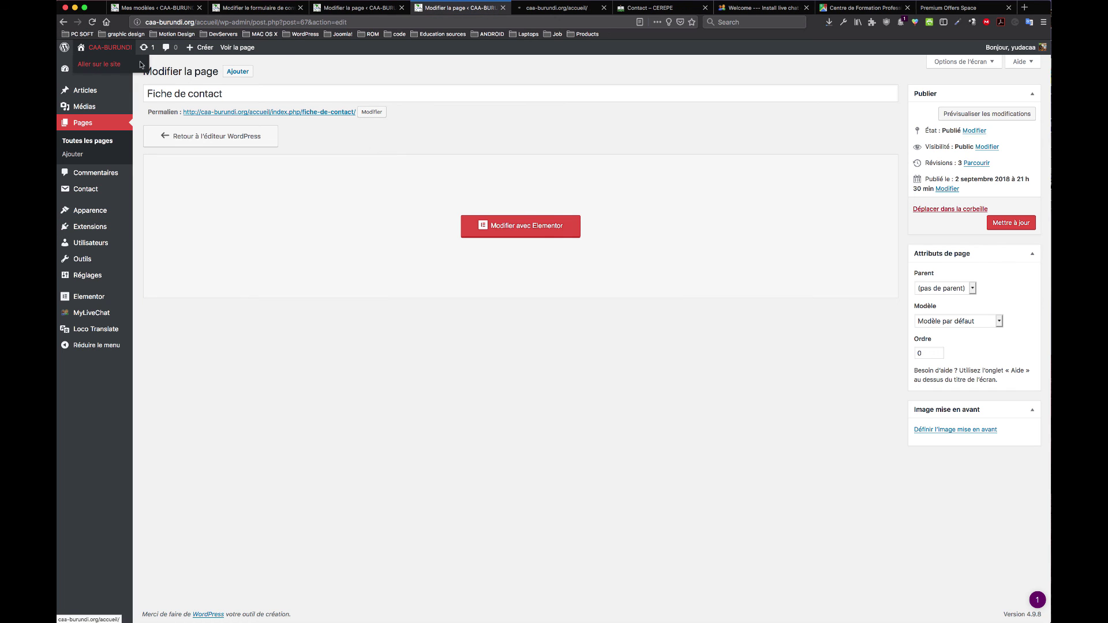
{"action": "left_click", "coordinate": [559, 8]}
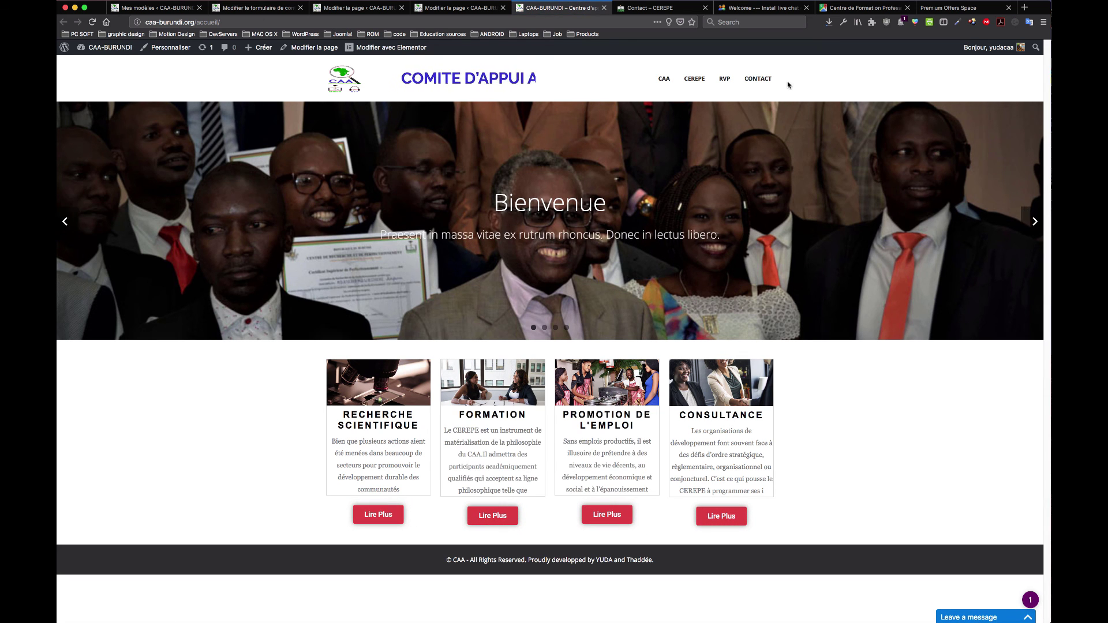
Step: On the live contact page, fill in the name and email fields from browser suggestions
{"action": "left_click", "coordinate": [760, 79]}
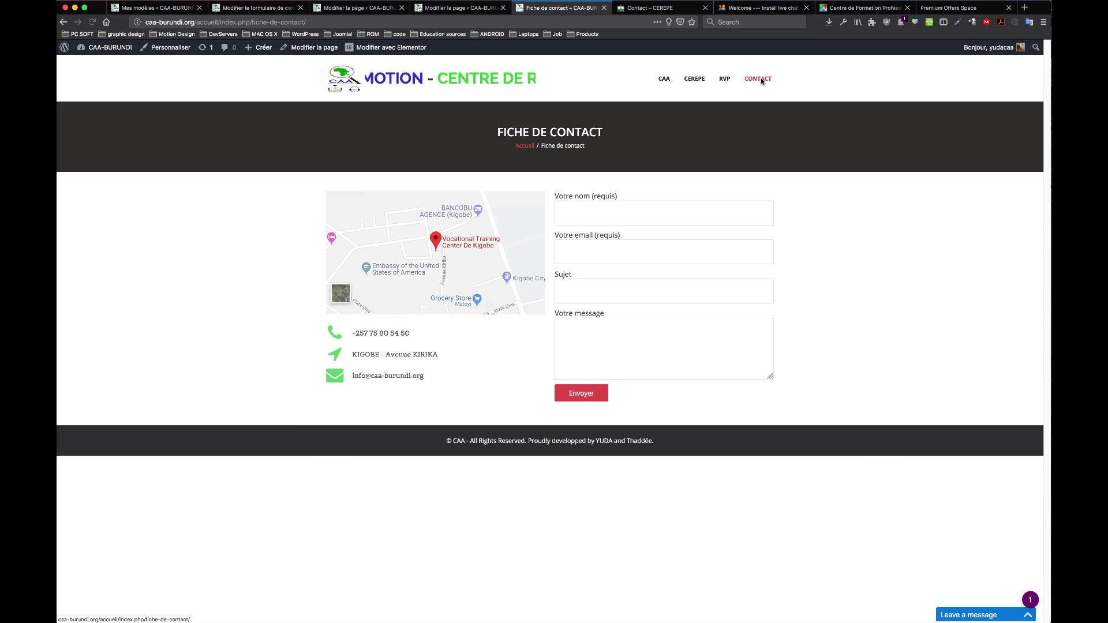
{"action": "left_click", "coordinate": [618, 214]}
{"action": "type", "text": "YUDA"}
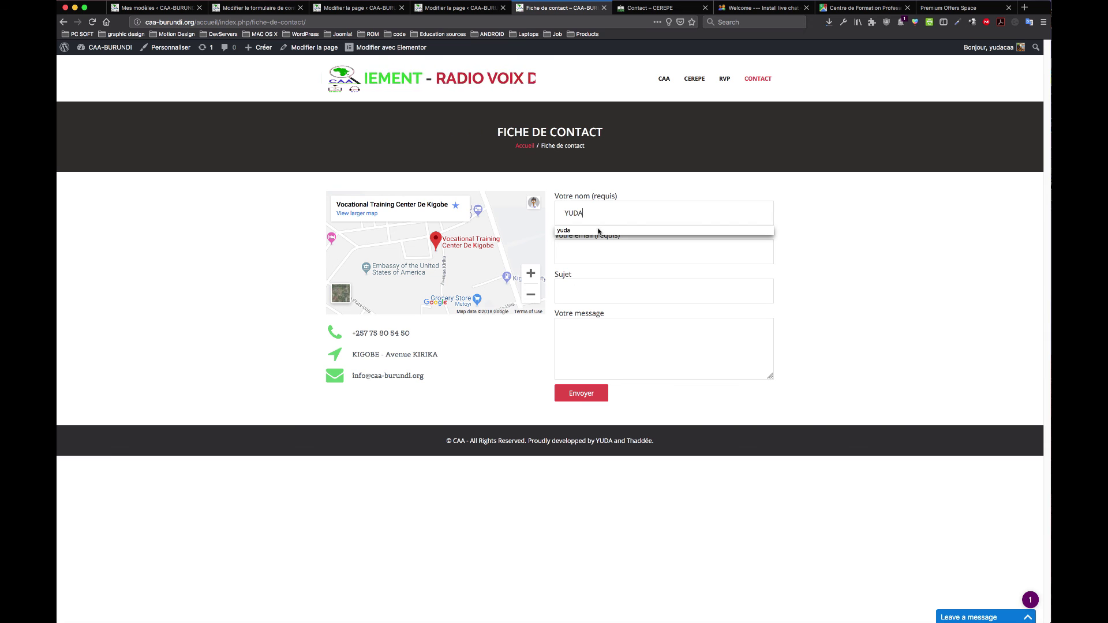
{"action": "left_click", "coordinate": [599, 231]}
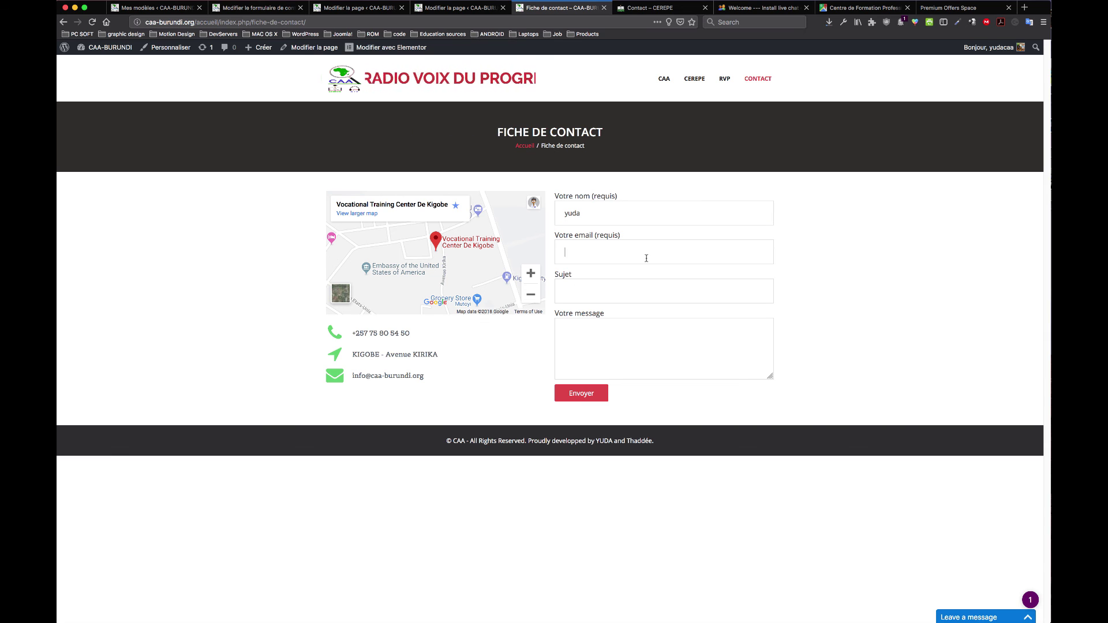
{"action": "key", "text": "Tab"}
{"action": "type", "text": "sange"}
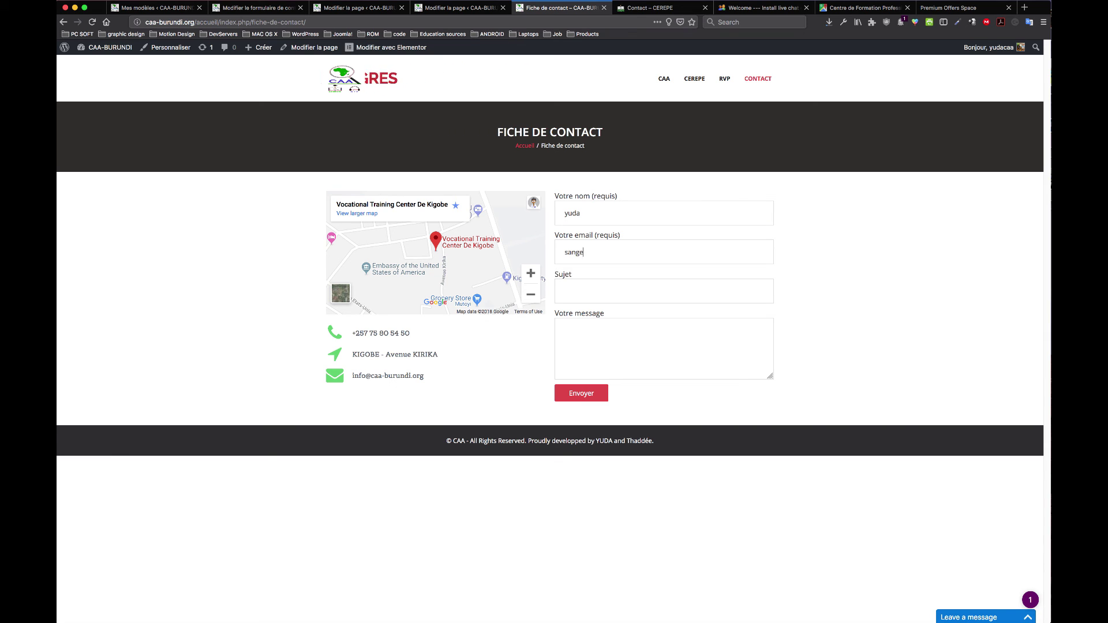
{"action": "left_click", "coordinate": [643, 272]}
{"action": "key", "text": "Tab"}
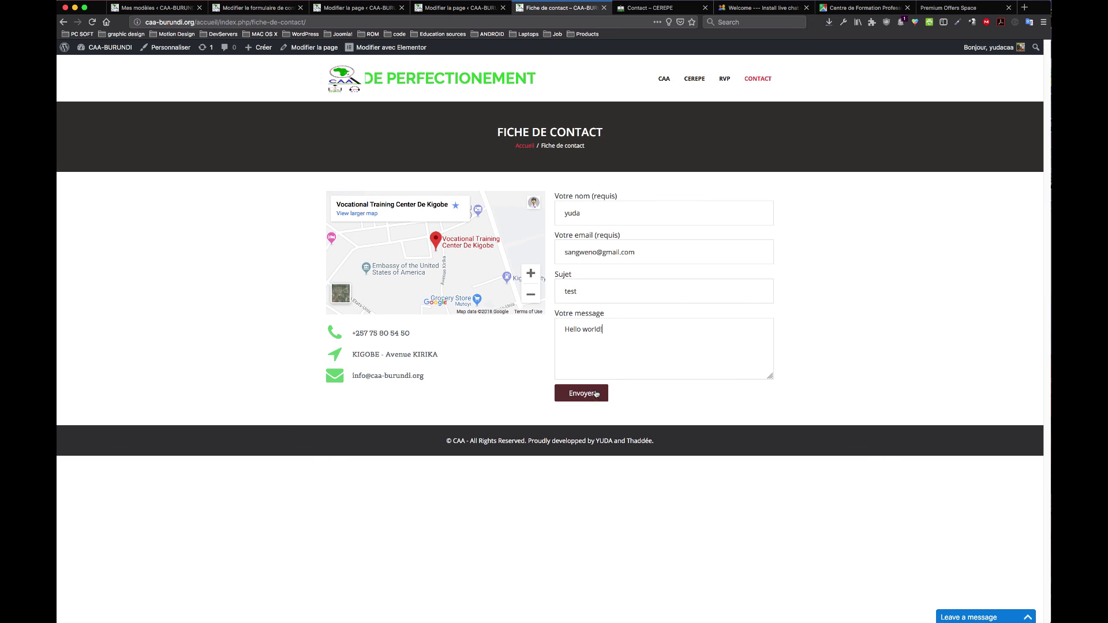
Step: Send the test message, check the 'Merci de nous écrire.' confirmation, and return home
{"action": "left_click", "coordinate": [600, 393]}
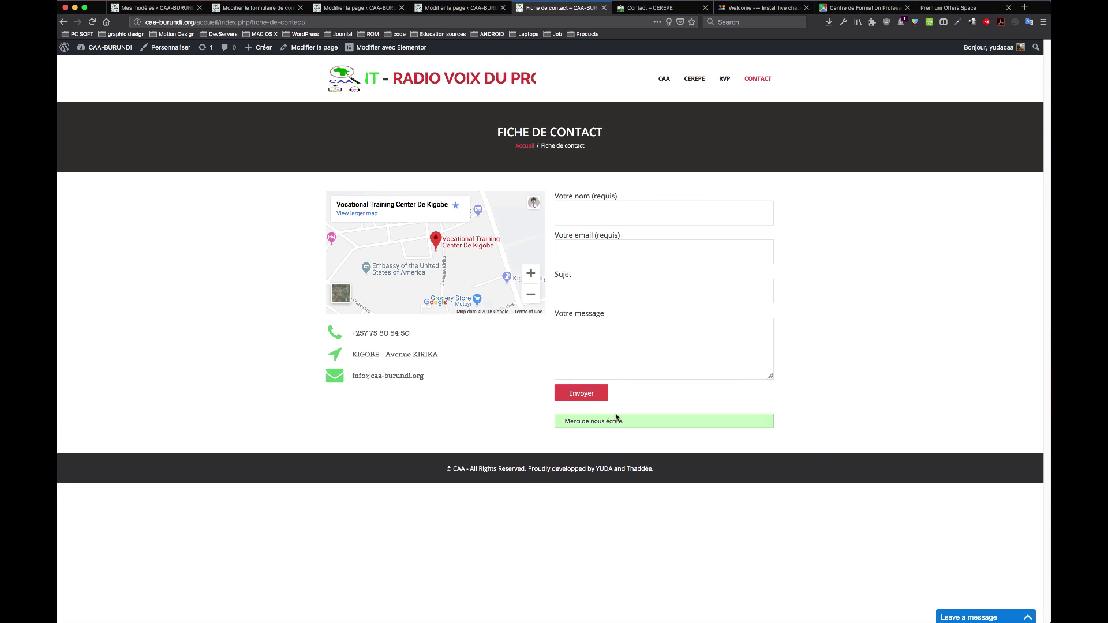
{"action": "left_click_drag", "start_coordinate": [629, 424], "coordinate": [564, 423]}
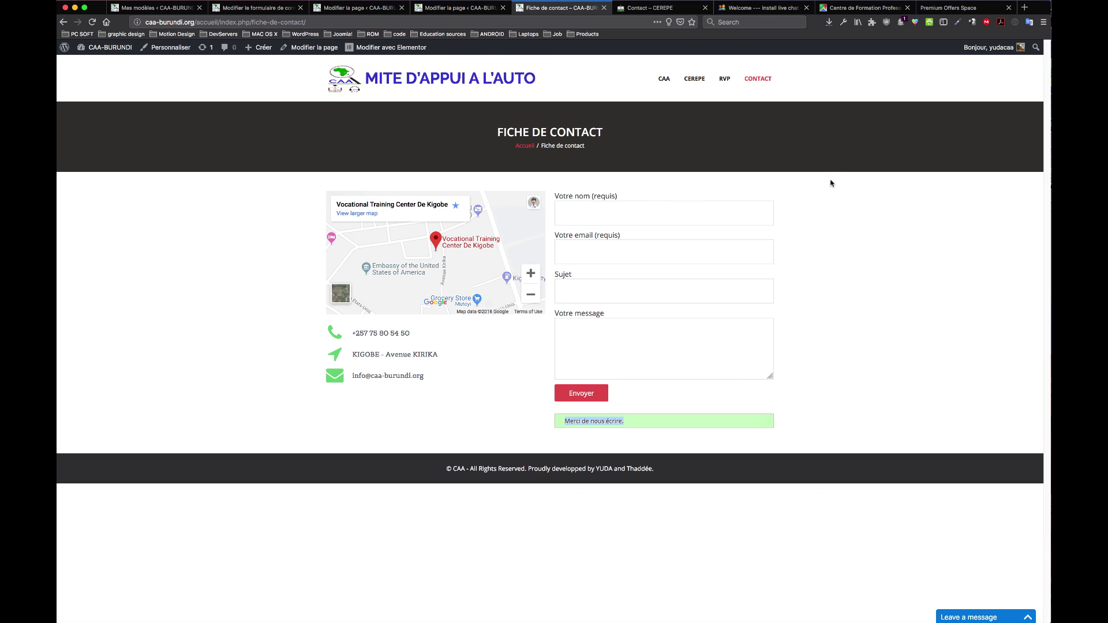
{"action": "left_click", "coordinate": [832, 224]}
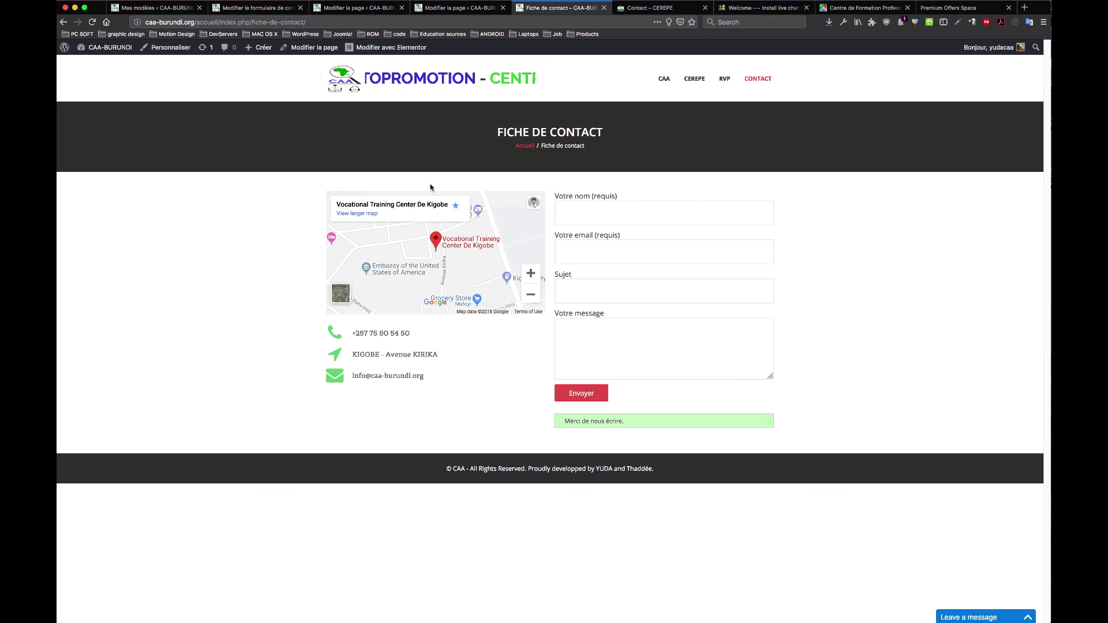
{"action": "left_click", "coordinate": [345, 86]}
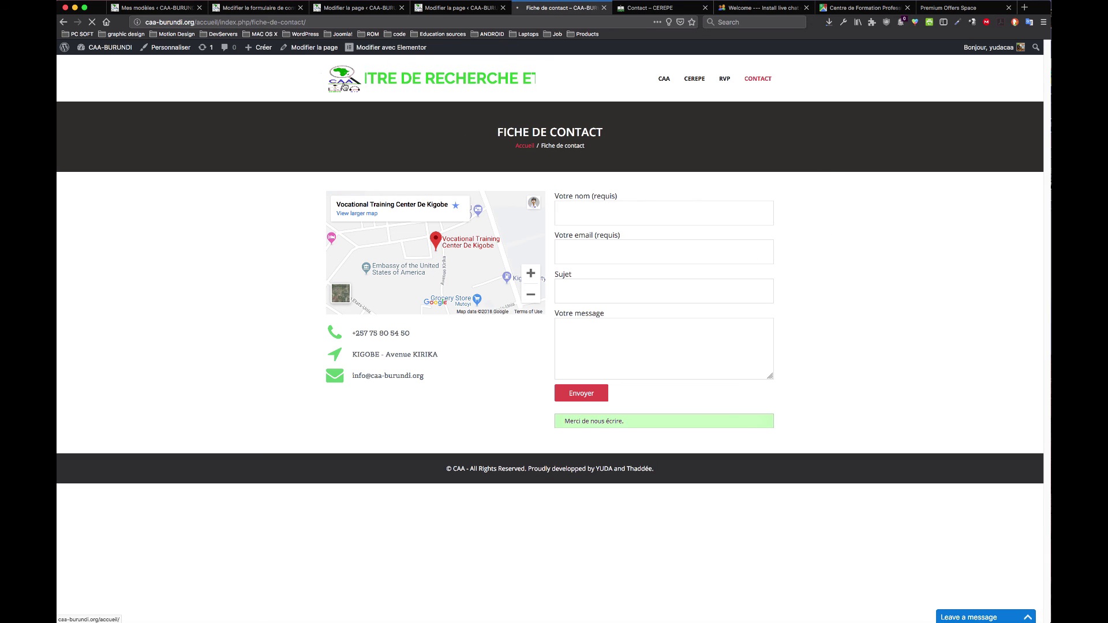